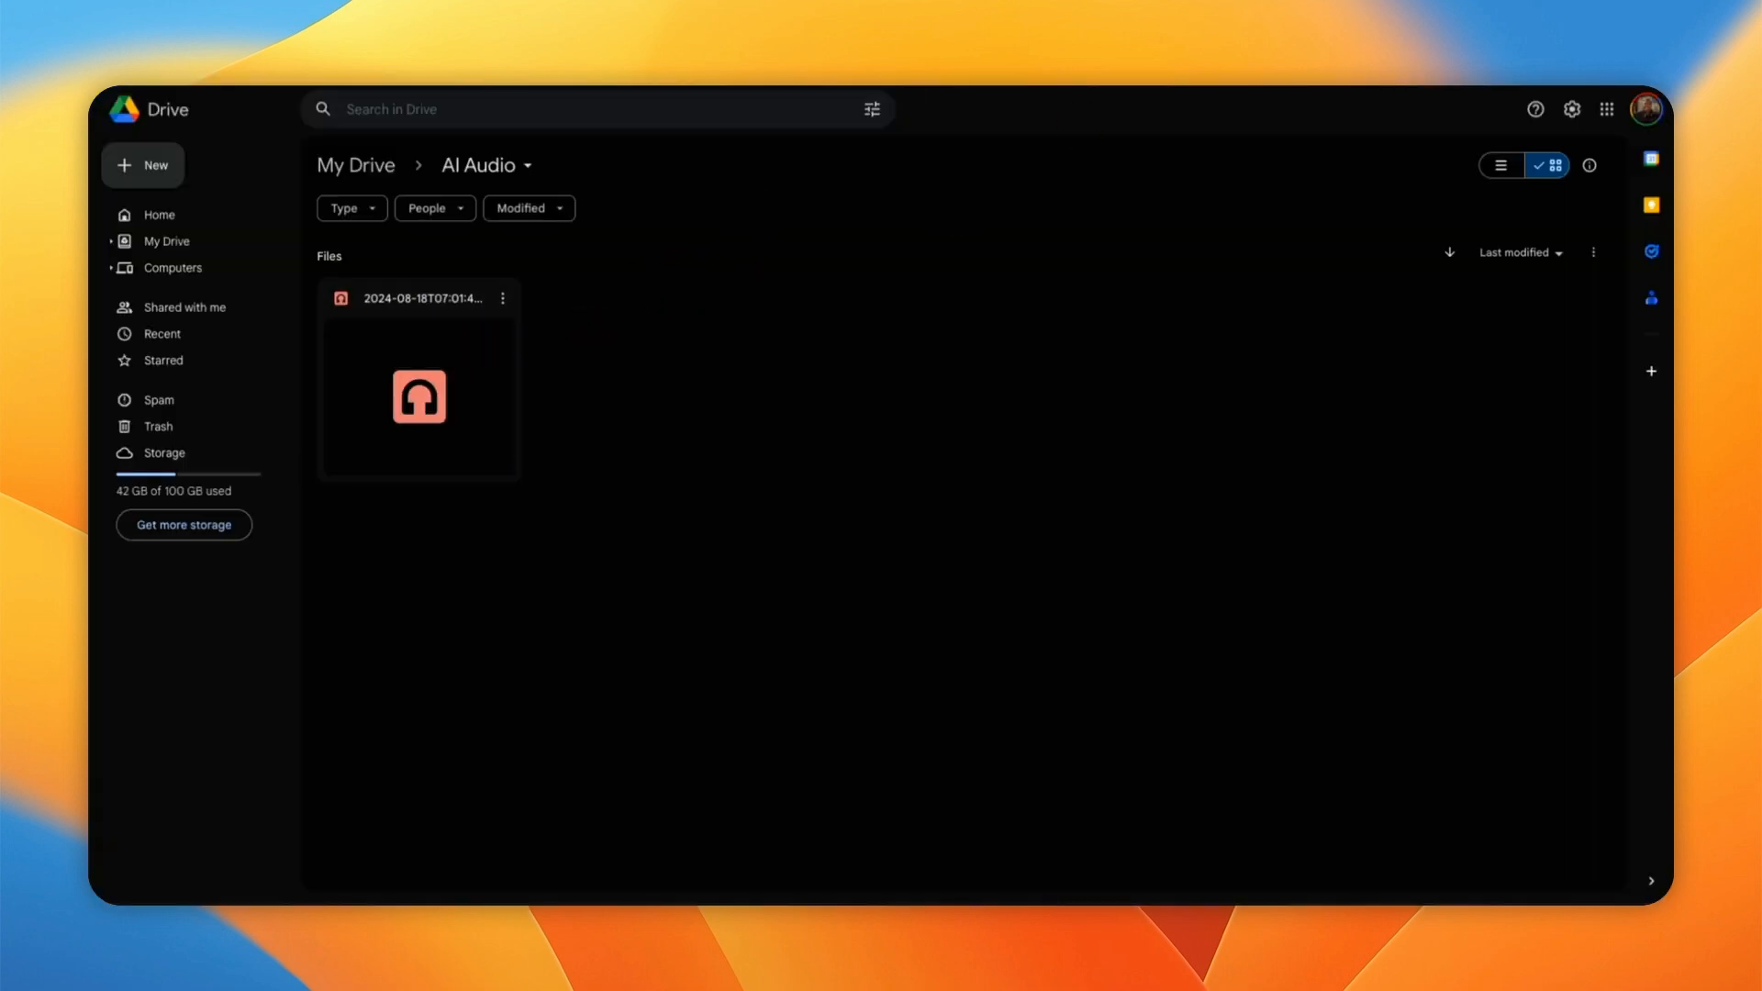
Step: Play the Google Alerts mp3 in the Drive preview tab, then pause it
{"action": "key", "text": "ctrl+Tab"}
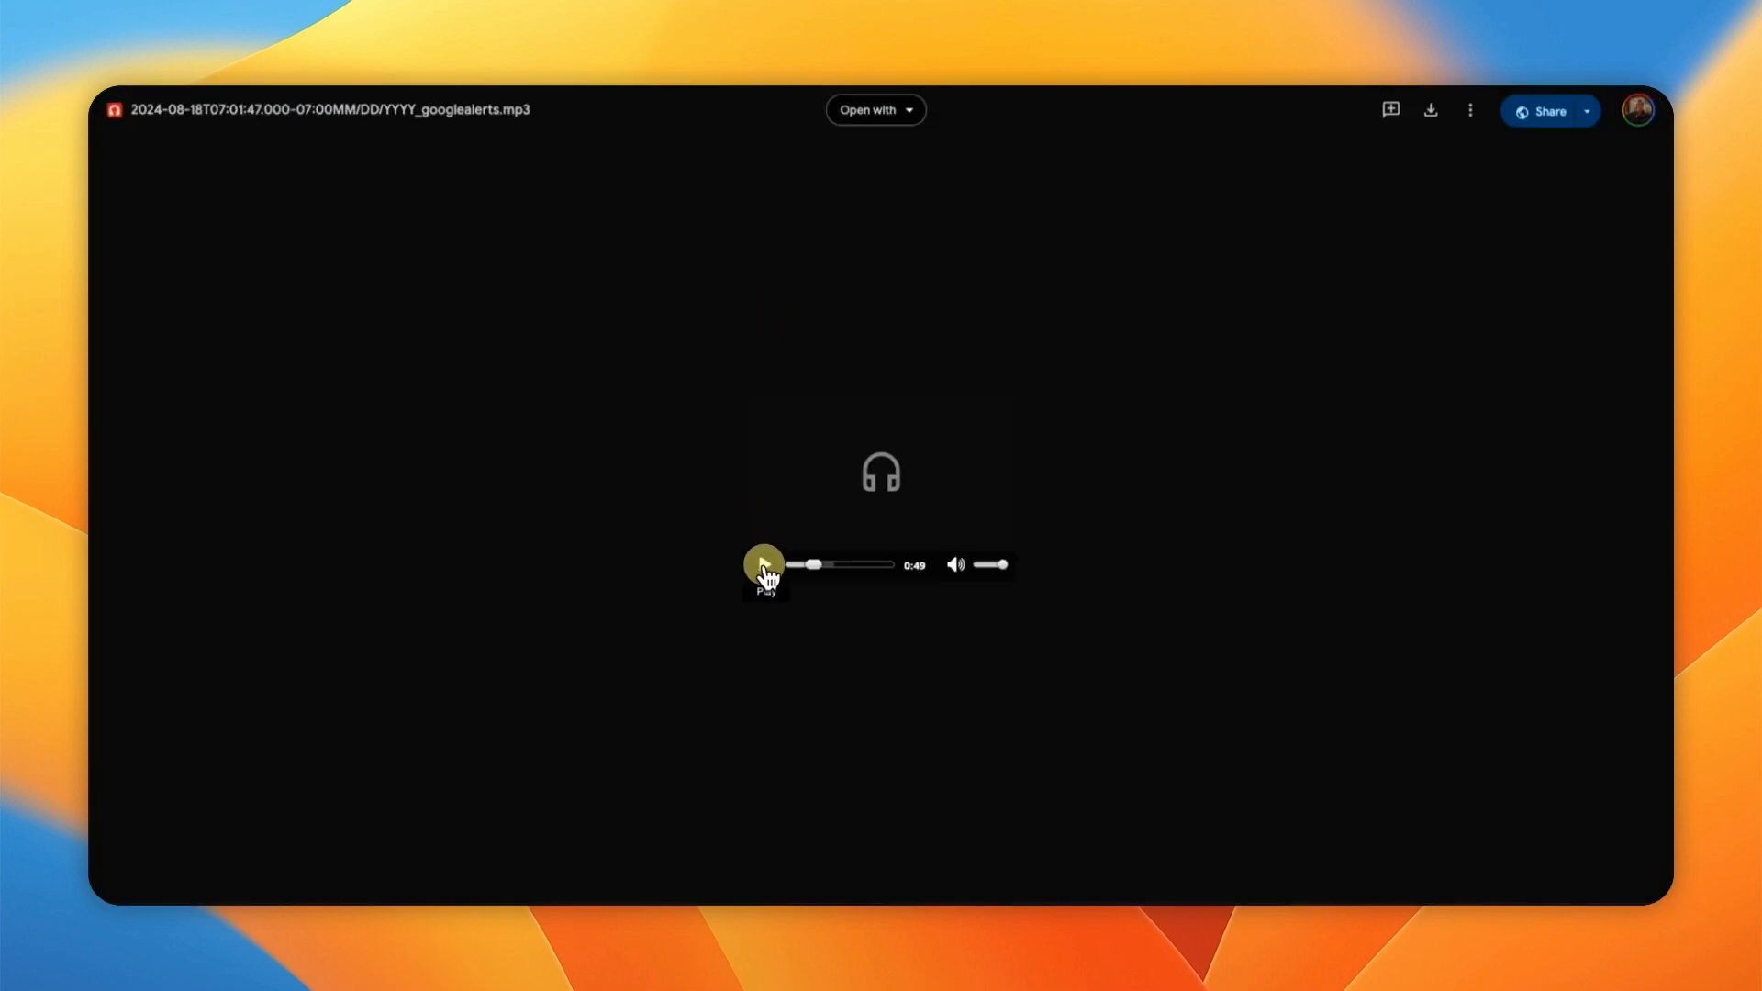
{"action": "left_click", "coordinate": [764, 566]}
{"action": "left_click", "coordinate": [763, 567]}
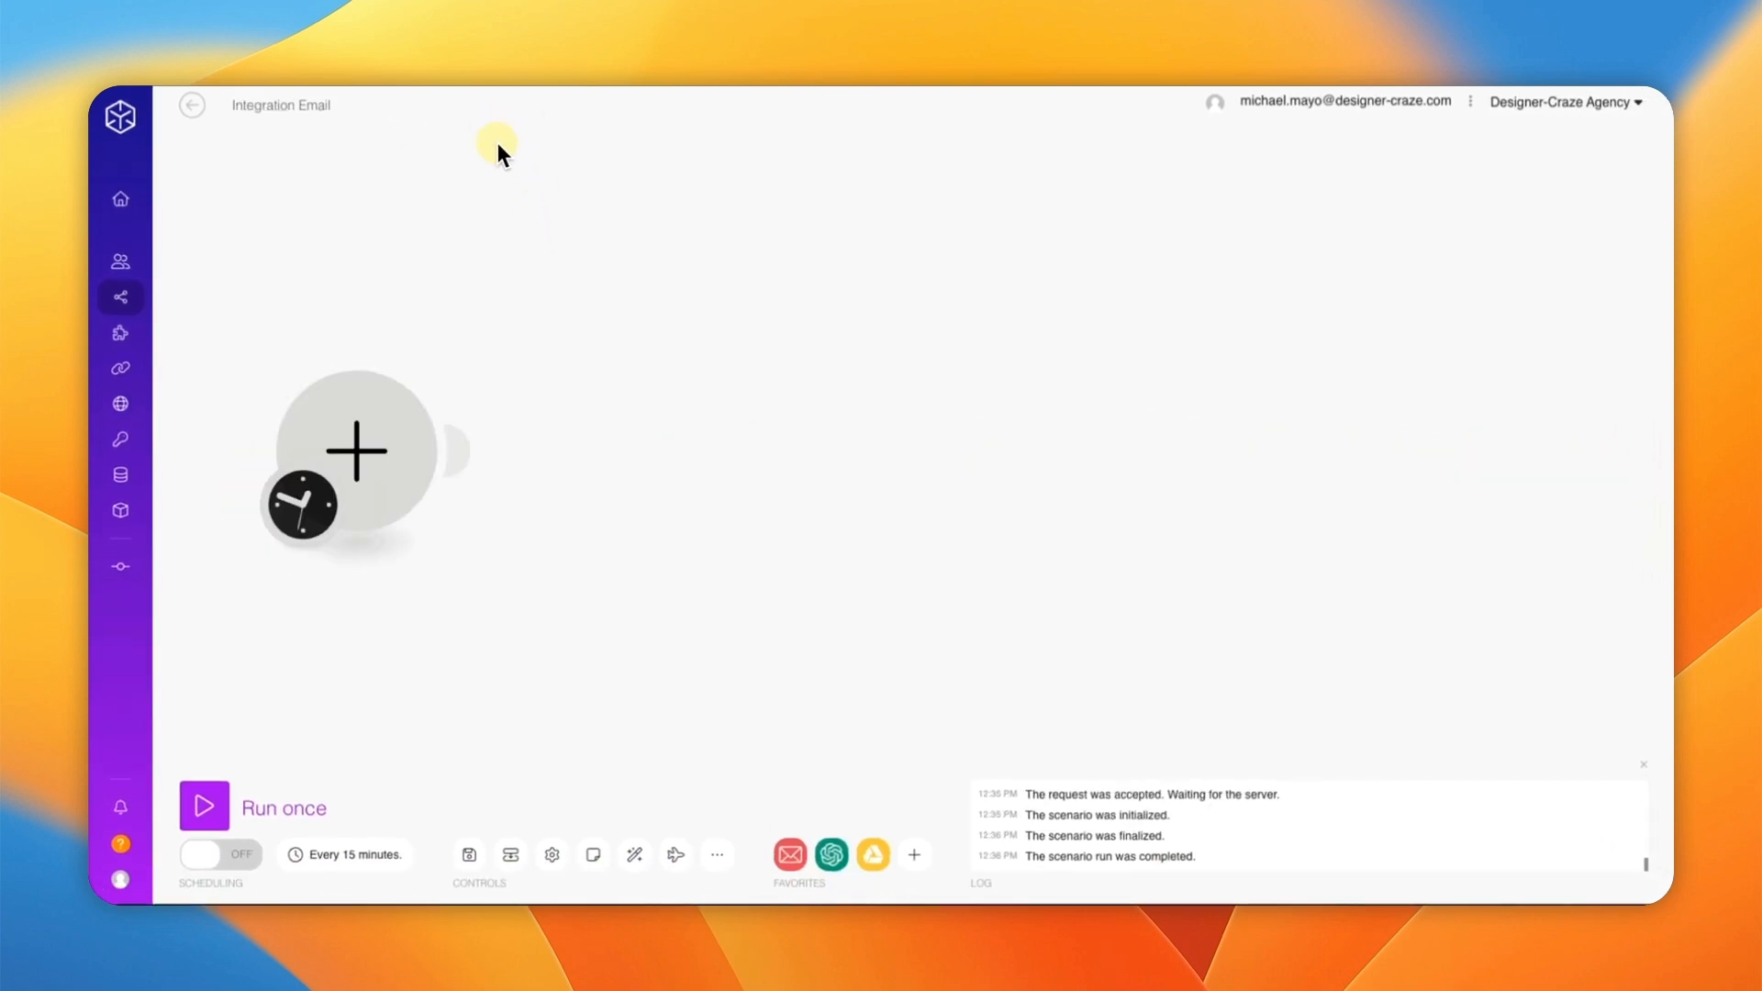
Step: Make Email › Watch Emails the first module, watching the INBOX folder with criteria All emails
{"action": "left_click", "coordinate": [397, 444]}
{"action": "left_click", "coordinate": [655, 317]}
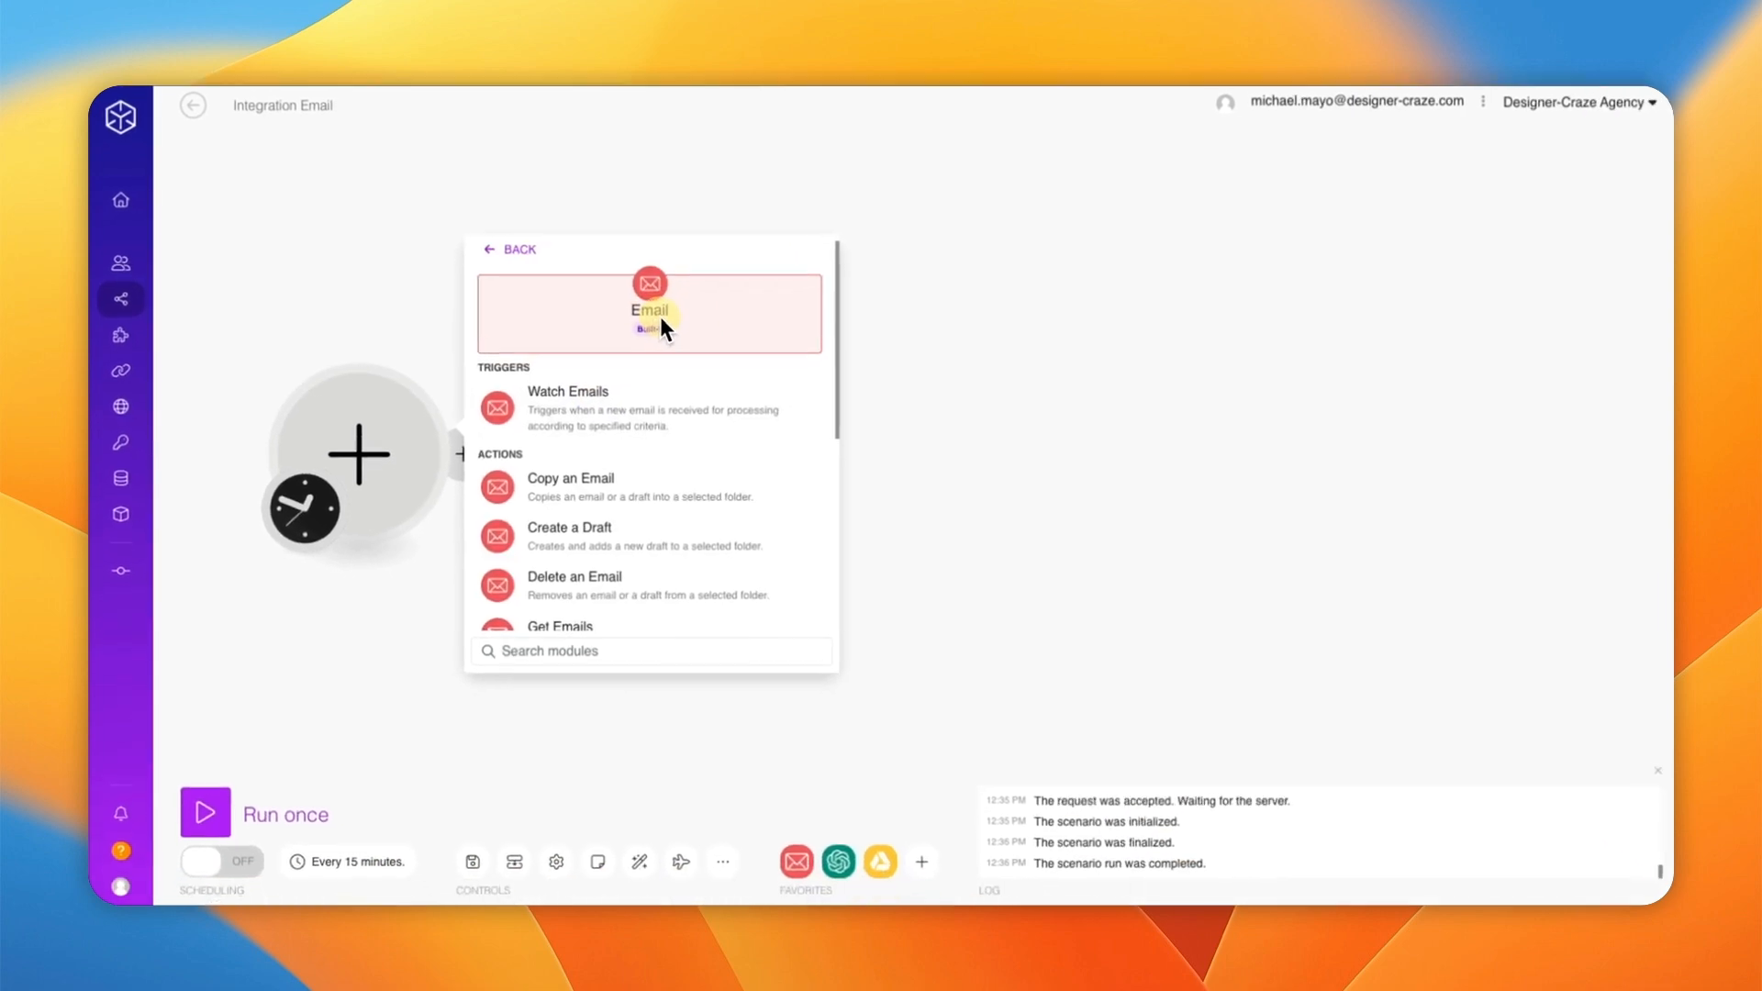
{"action": "left_click", "coordinate": [581, 408]}
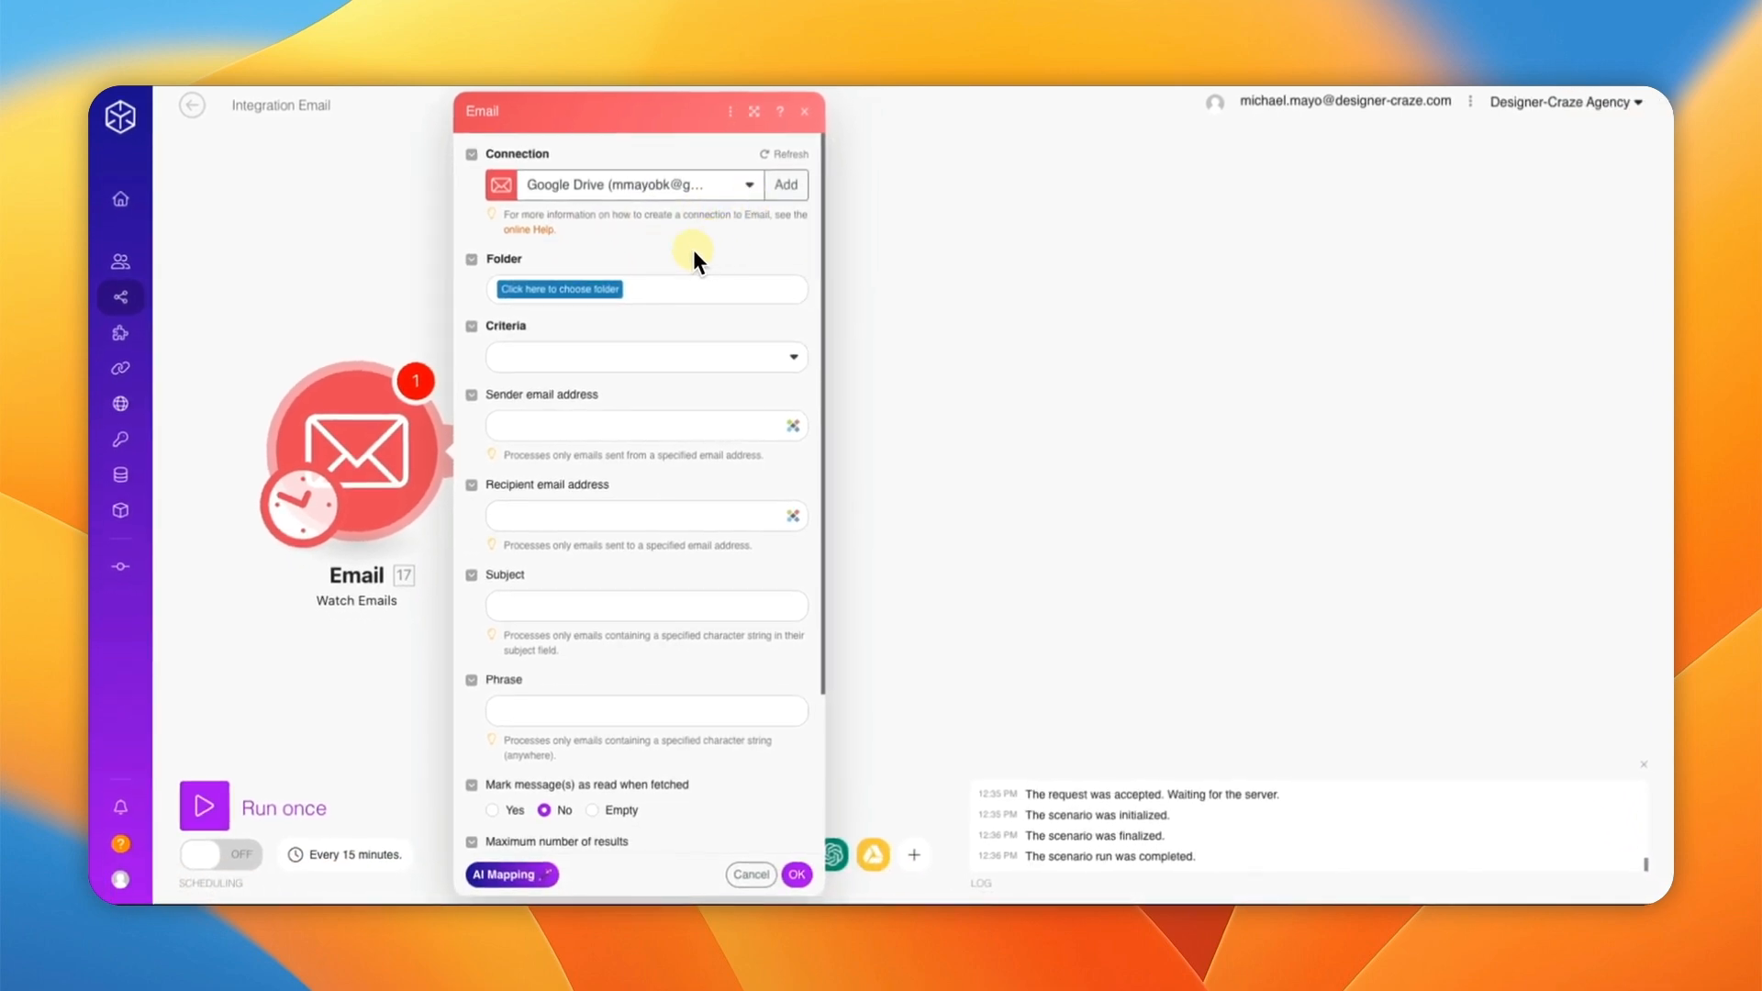
{"action": "left_click", "coordinate": [564, 294]}
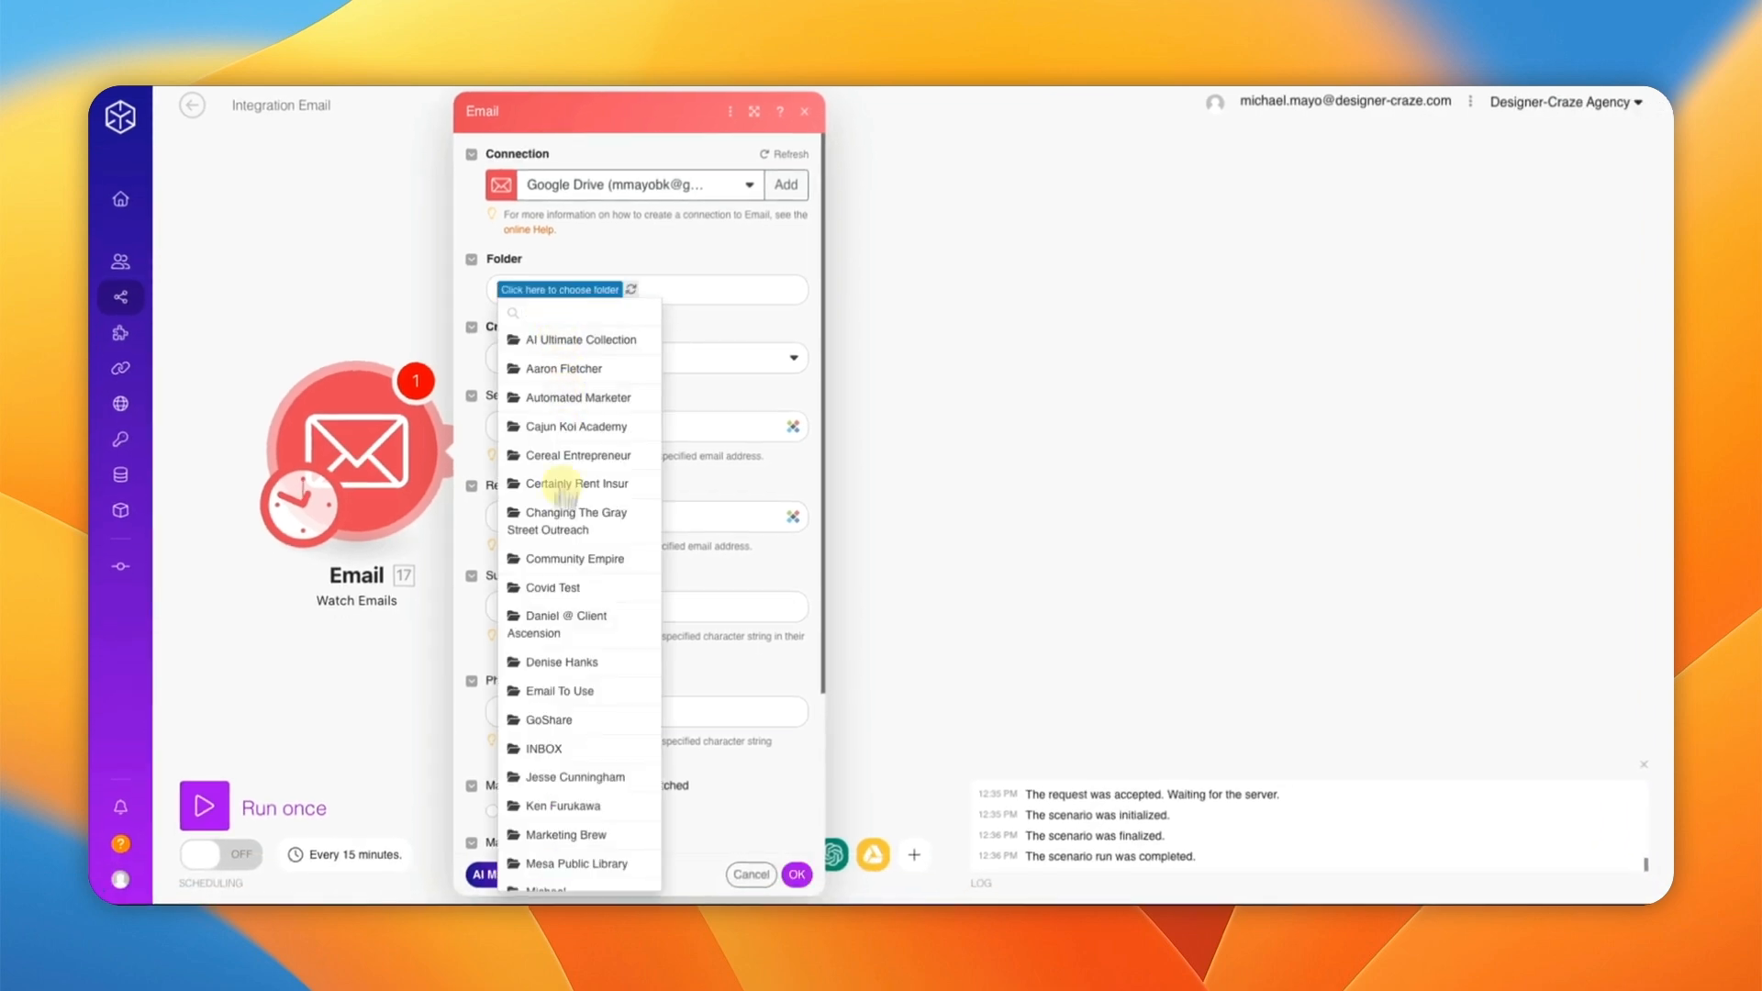
{"action": "left_click", "coordinate": [569, 748]}
{"action": "left_click", "coordinate": [589, 359]}
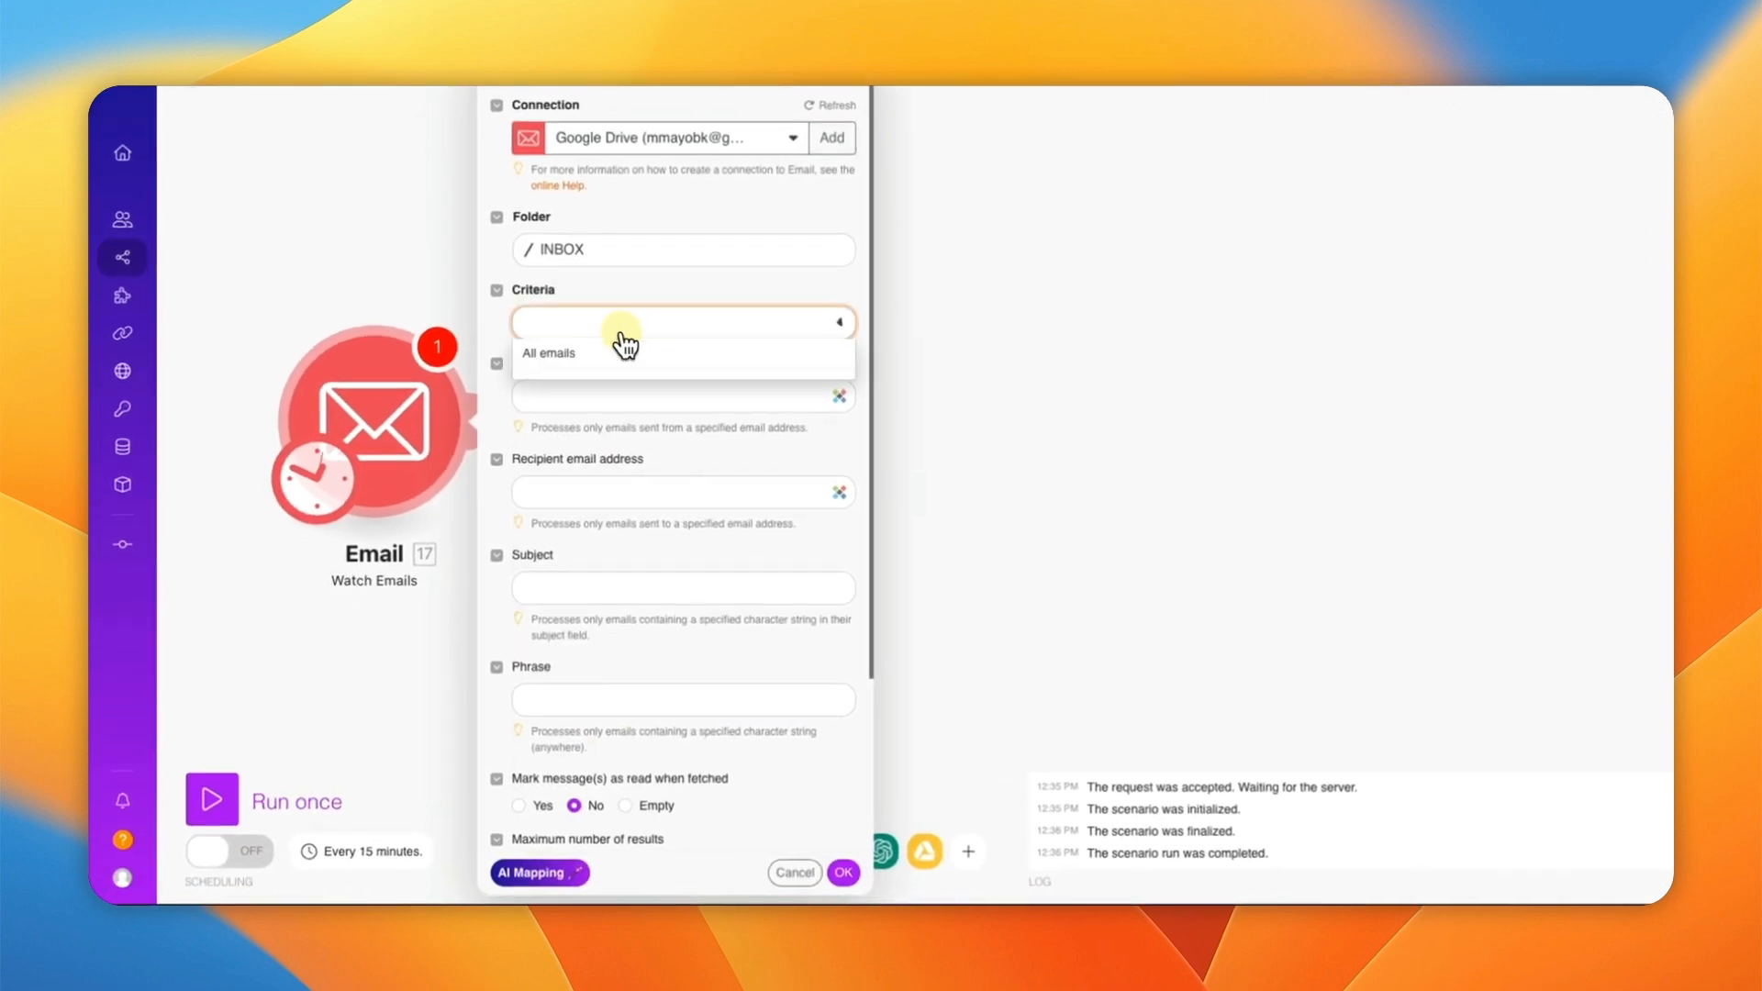
{"action": "left_click", "coordinate": [581, 355]}
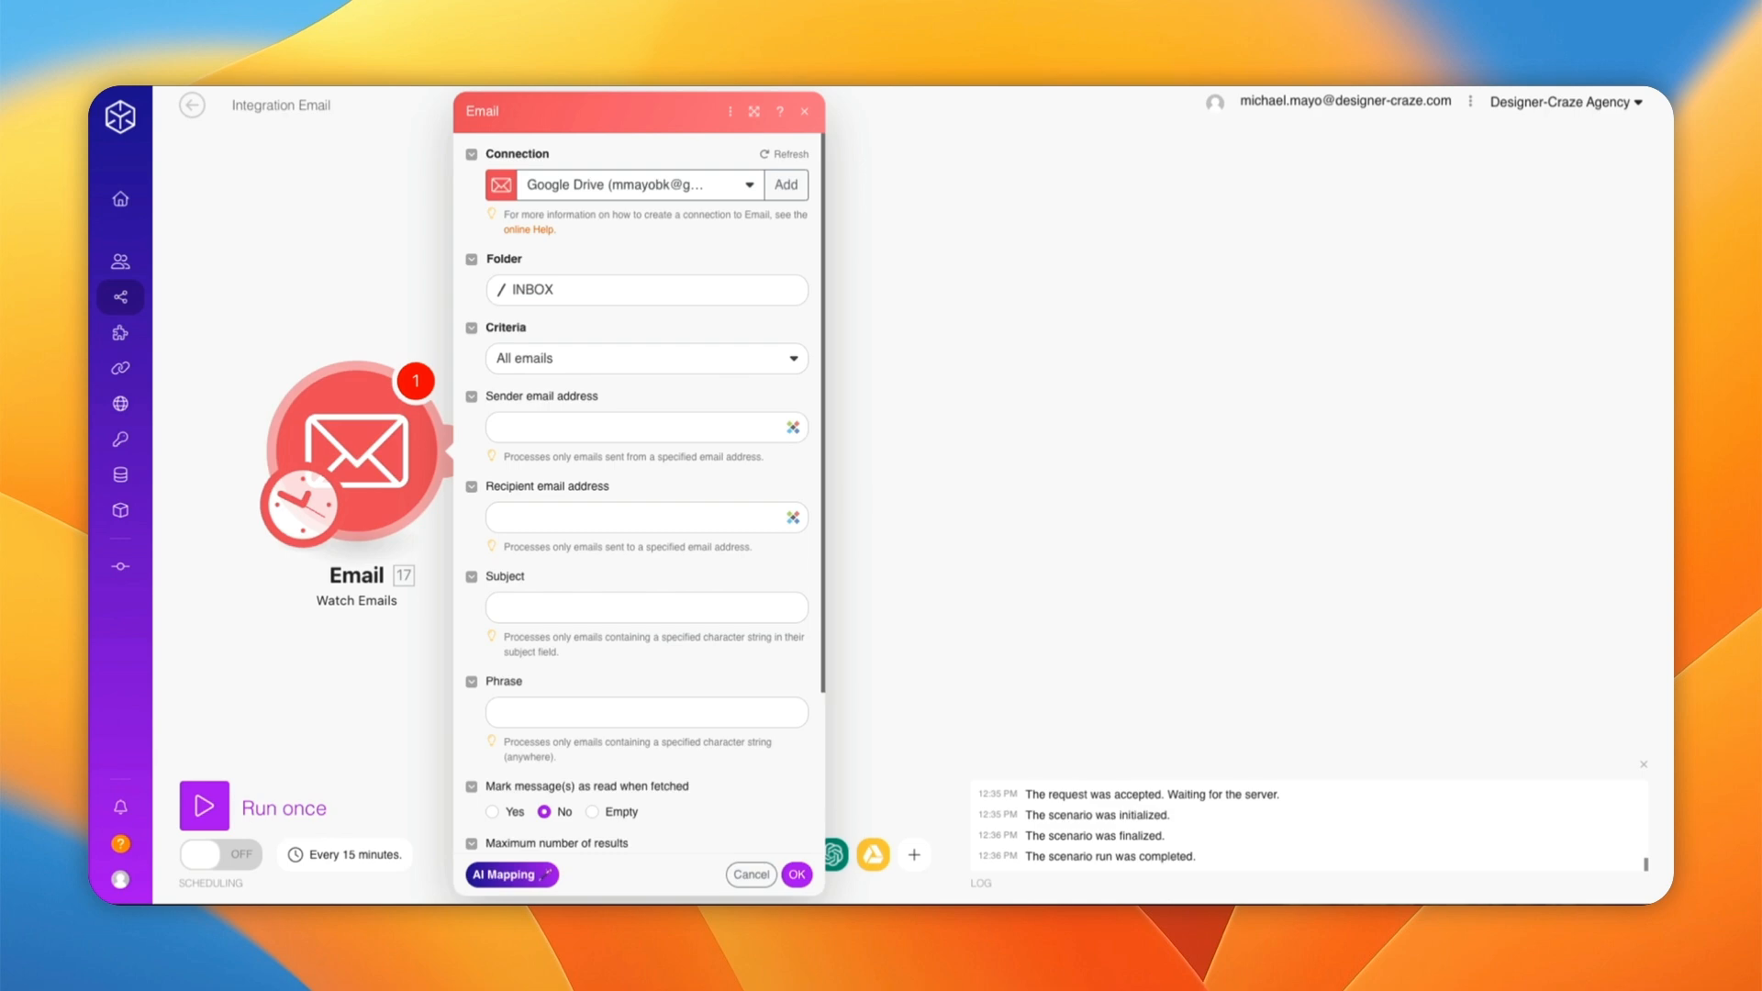
Step: Filter the Email trigger to the Google Alerts sender address and confirm its settings
{"action": "left_click", "coordinate": [523, 432]}
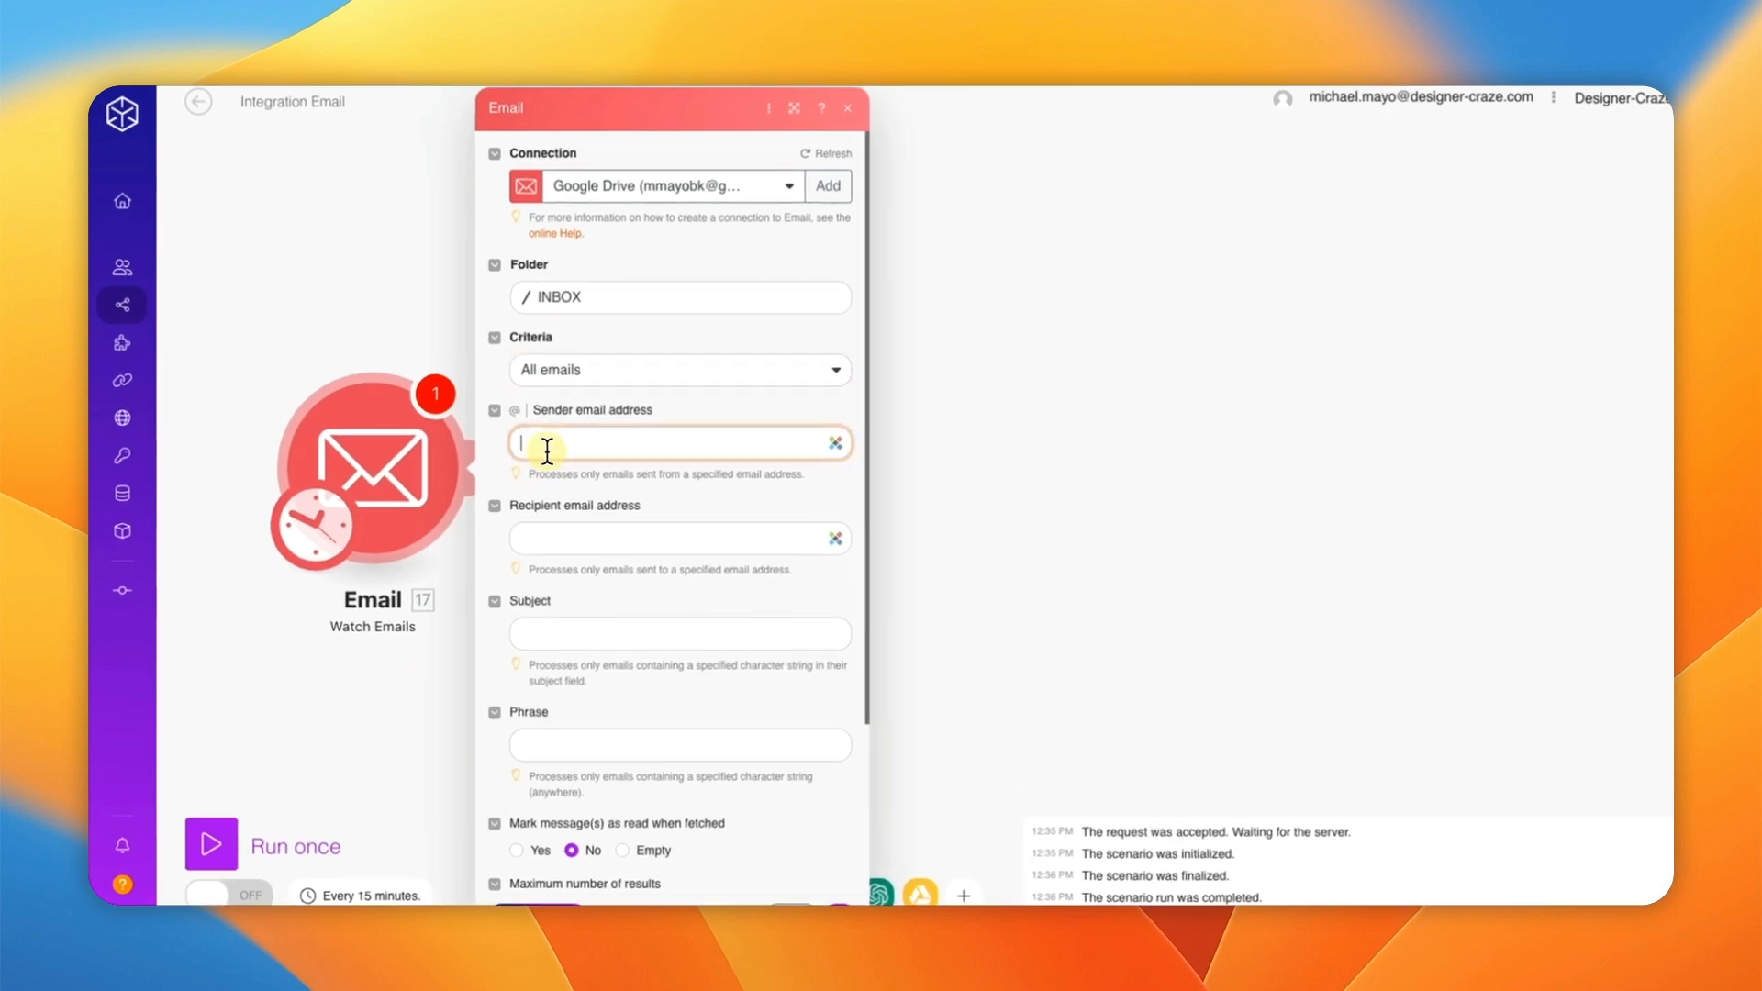
{"action": "key", "text": "super+v"}
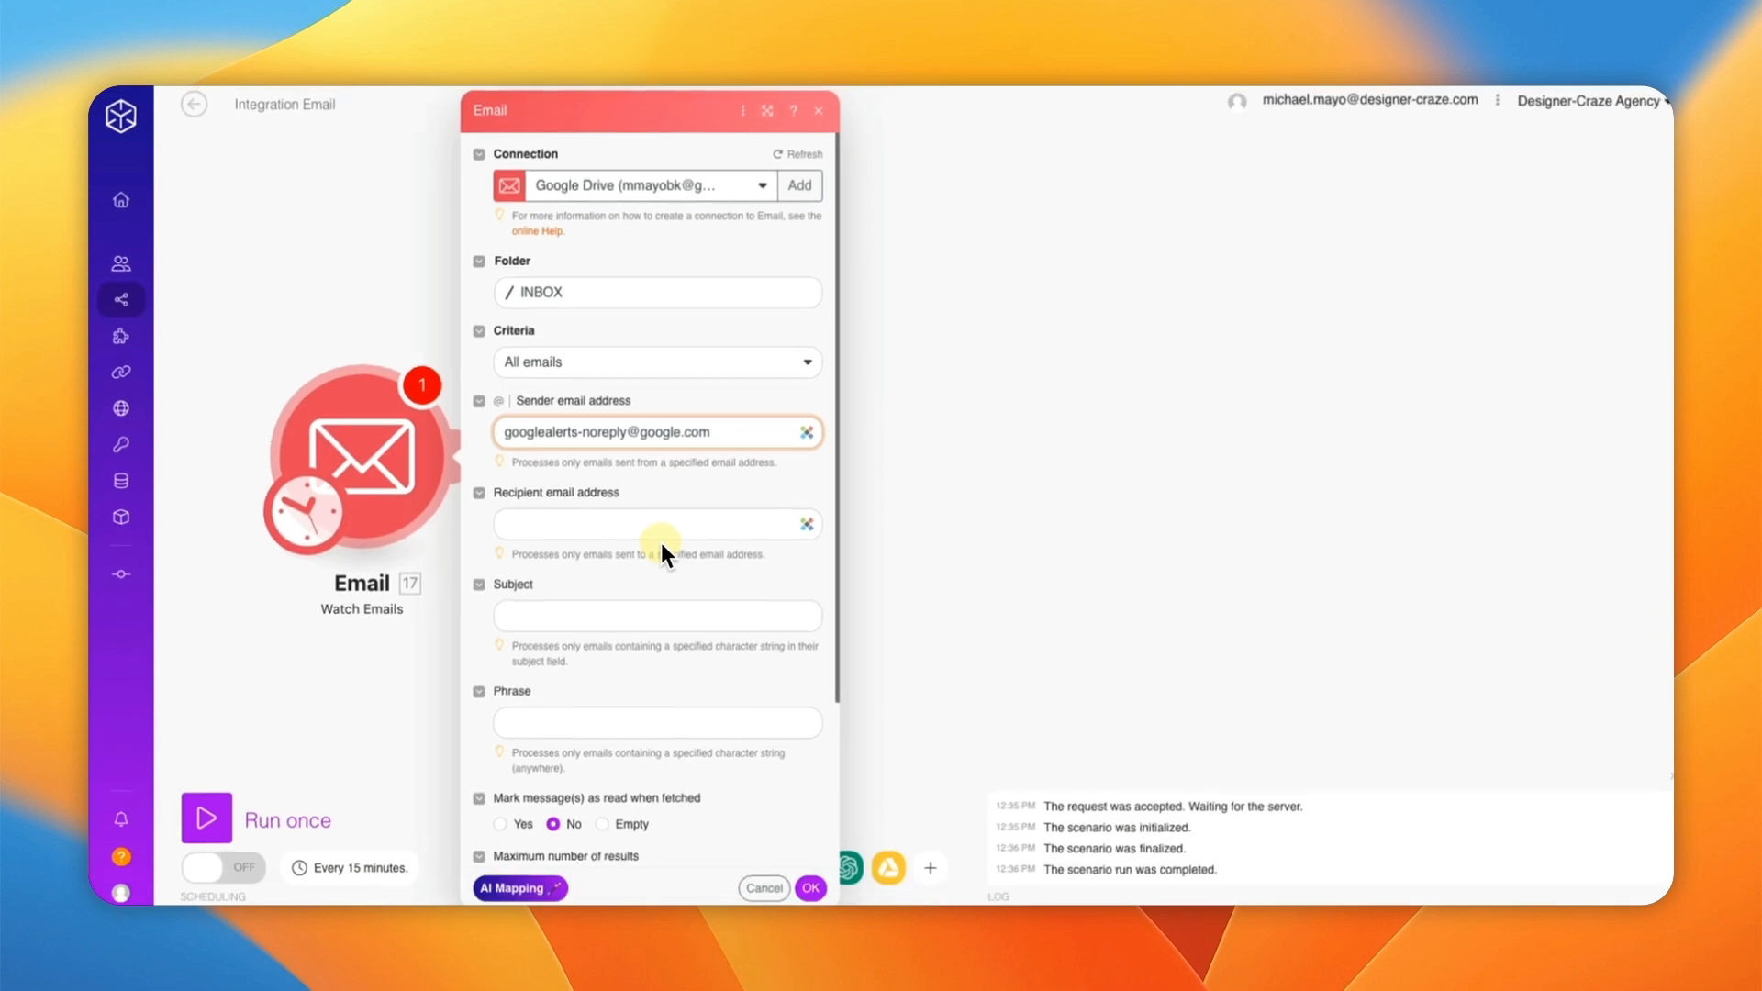
{"action": "scroll", "coordinate": [654, 542], "scroll_direction": "down", "scroll_amount": 5}
{"action": "left_click", "coordinate": [795, 876]}
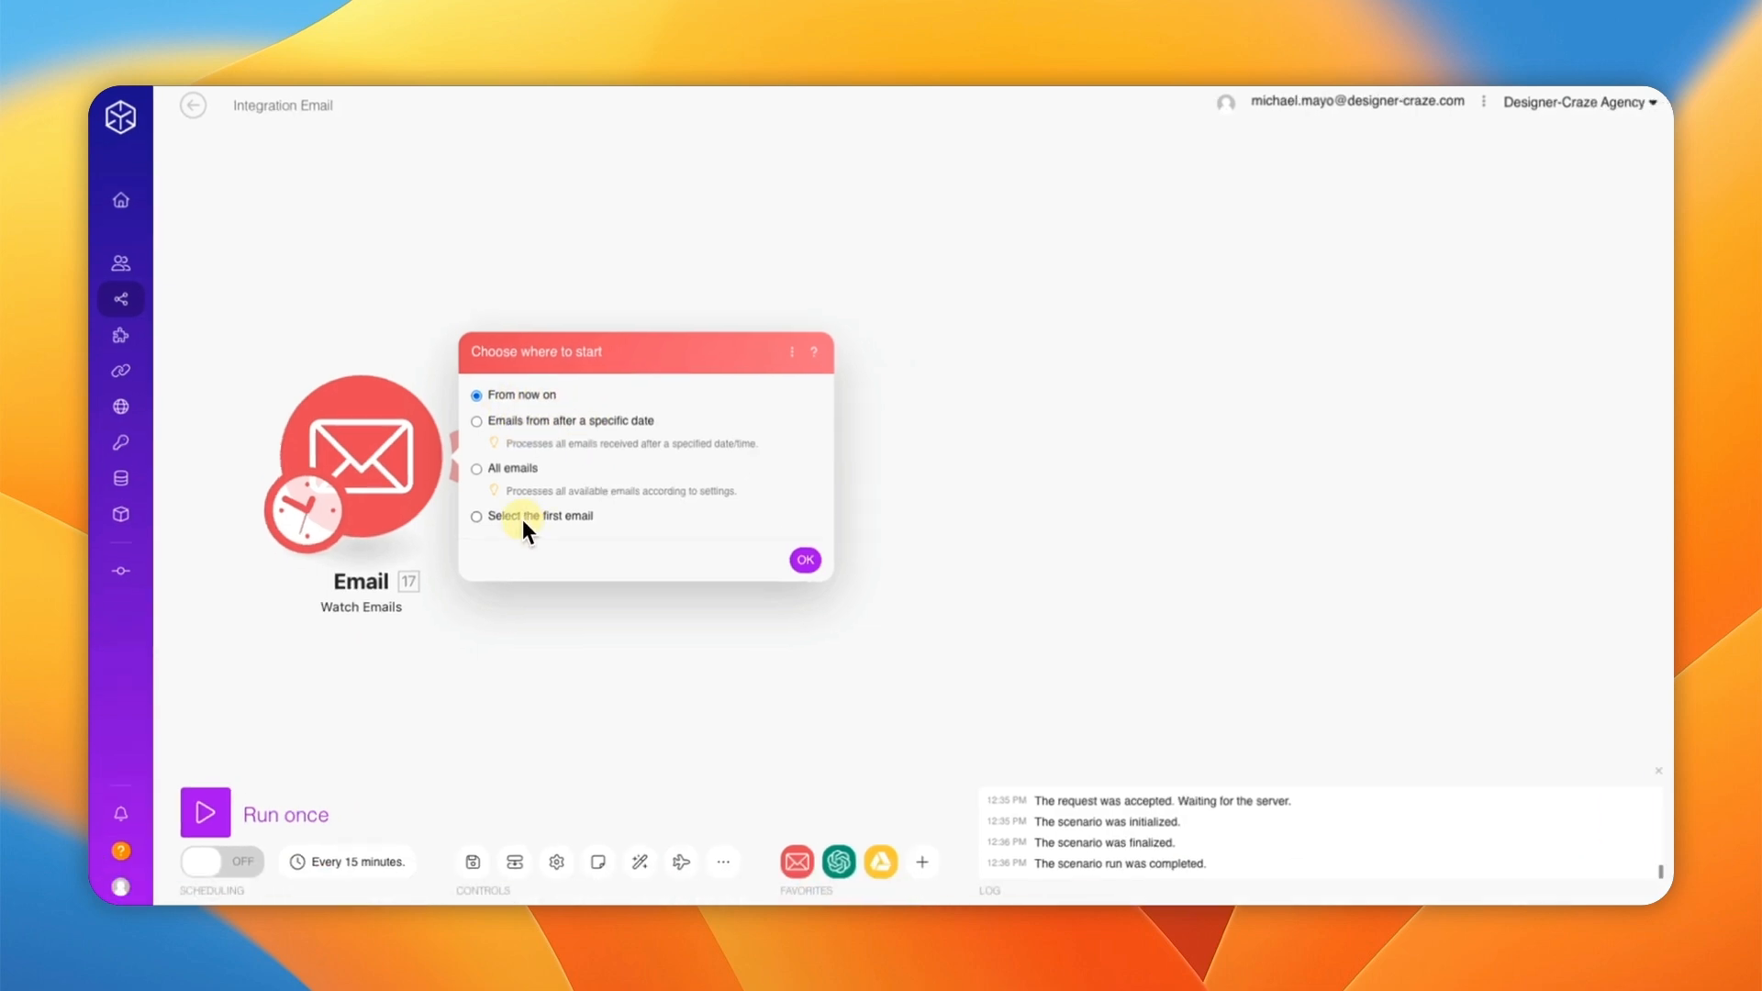
Step: Set the trigger to start from the 24.08.2024 'Google Alert - online business' email
{"action": "left_click", "coordinate": [519, 517]}
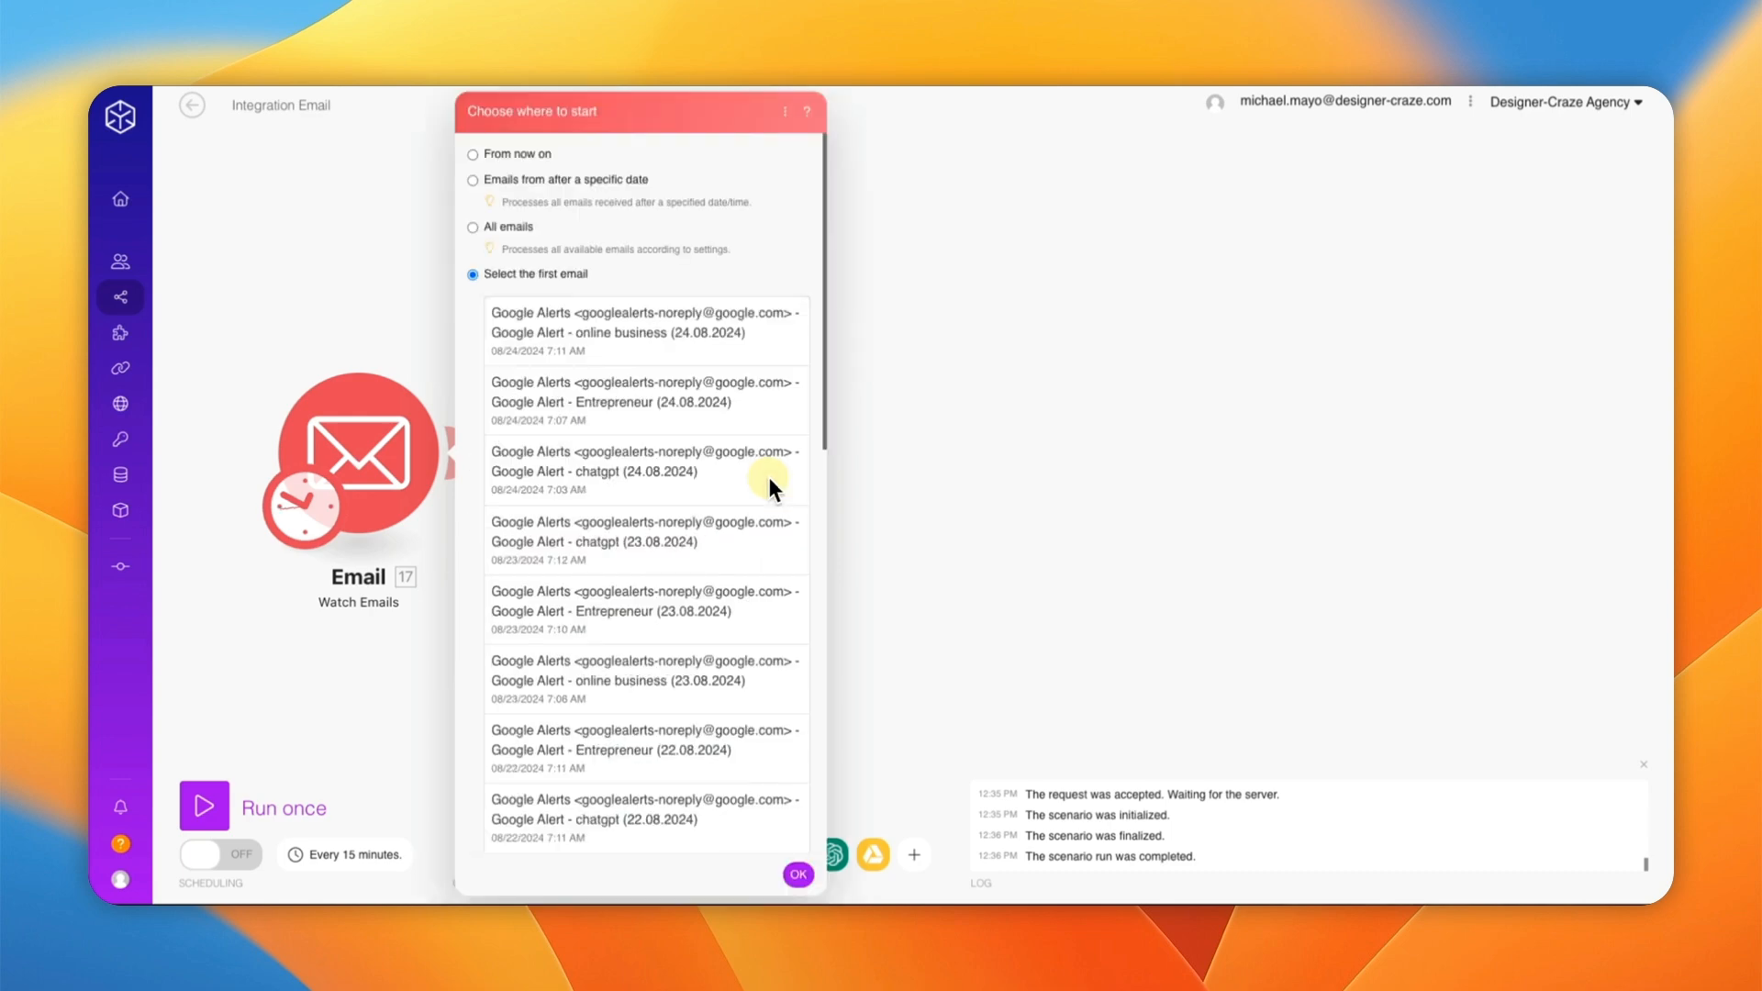
{"action": "left_click", "coordinate": [658, 347]}
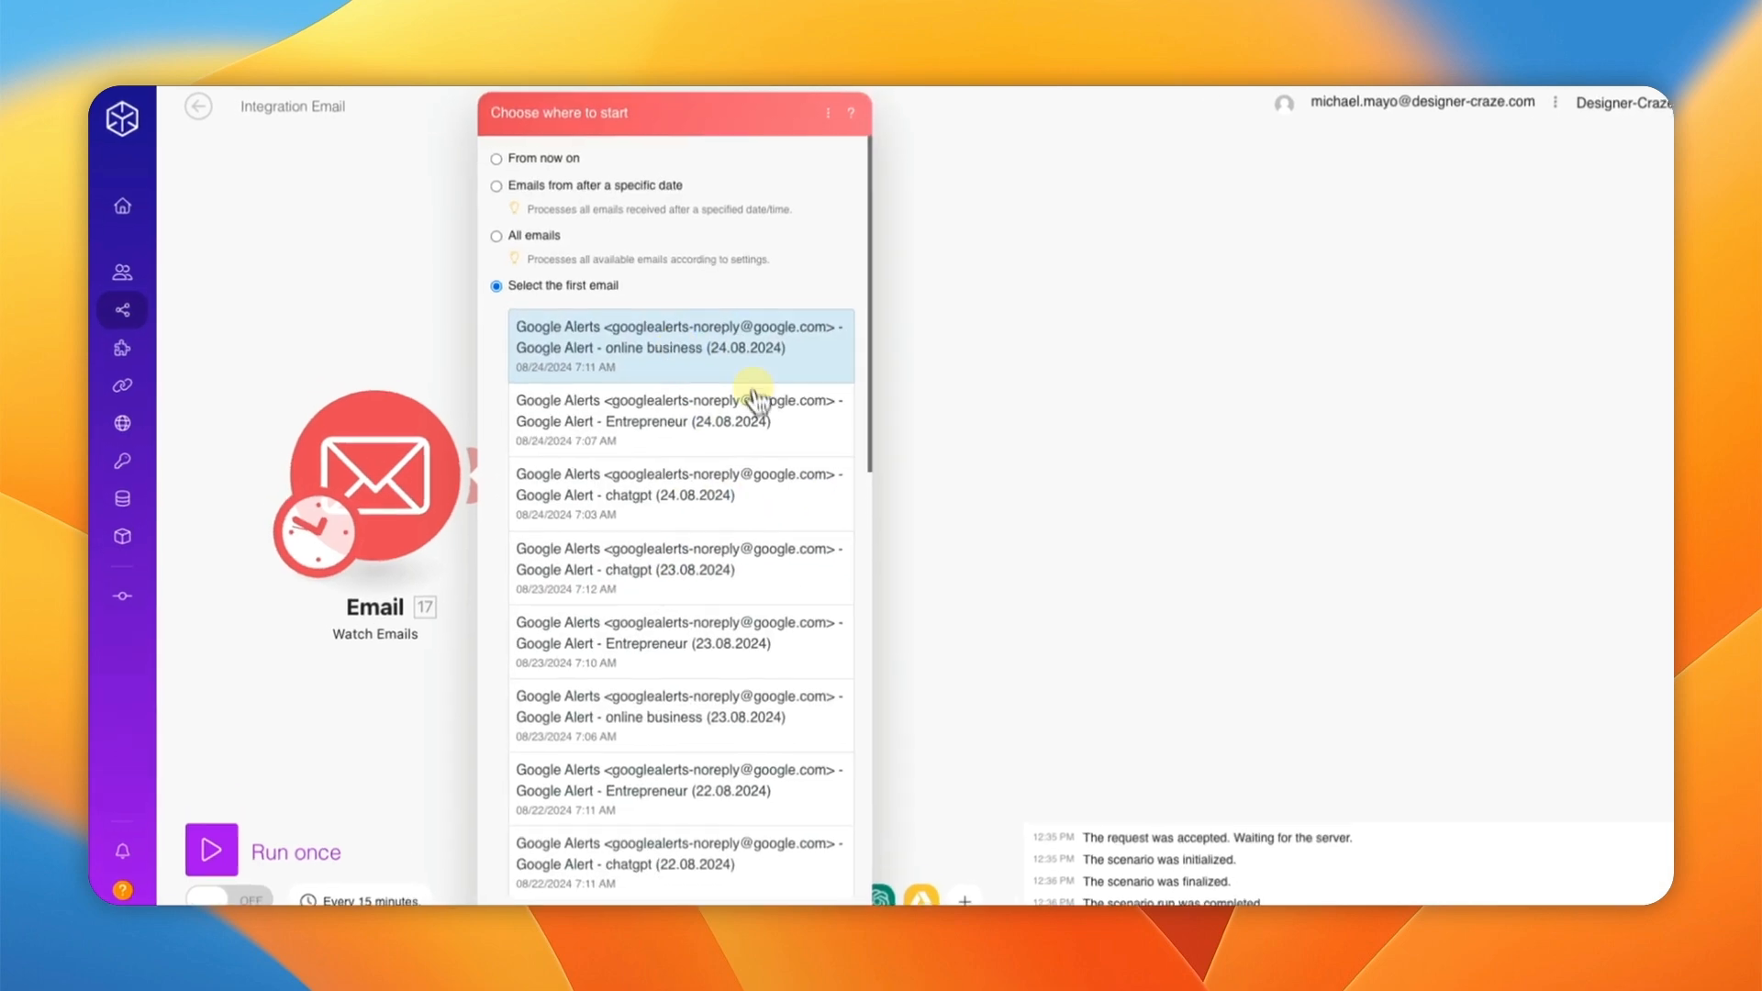
{"action": "scroll", "coordinate": [837, 825], "scroll_direction": "down", "scroll_amount": 1}
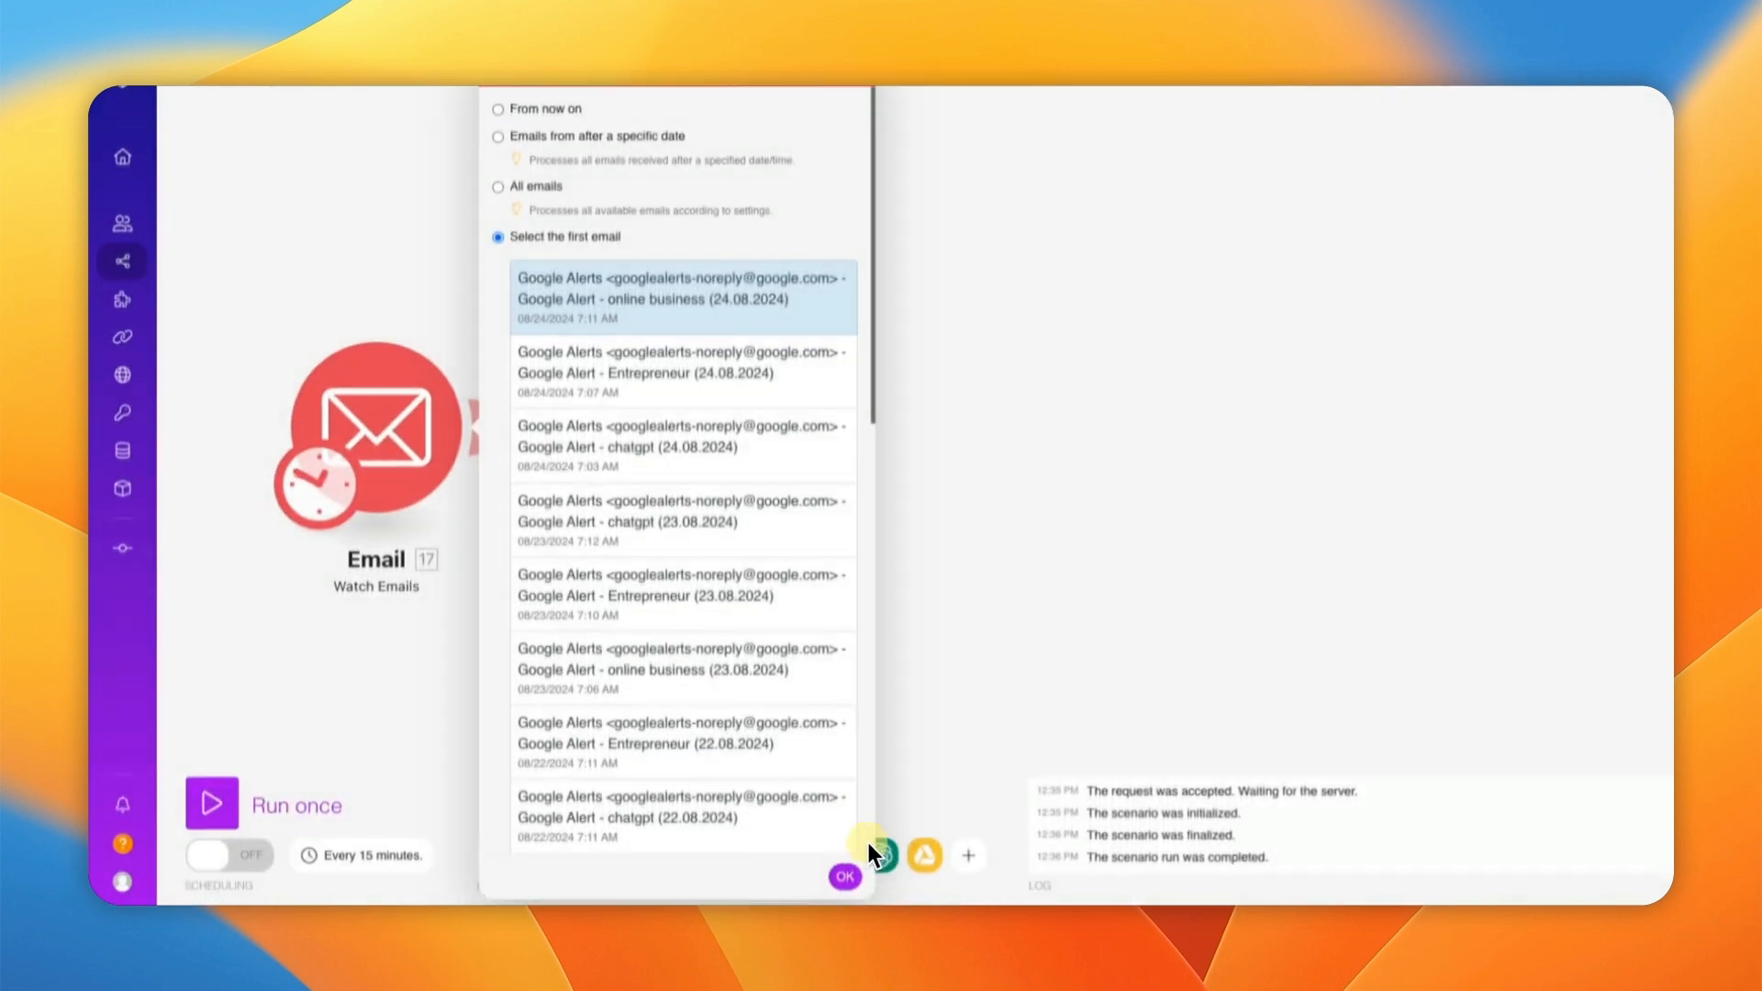
{"action": "left_click", "coordinate": [845, 855]}
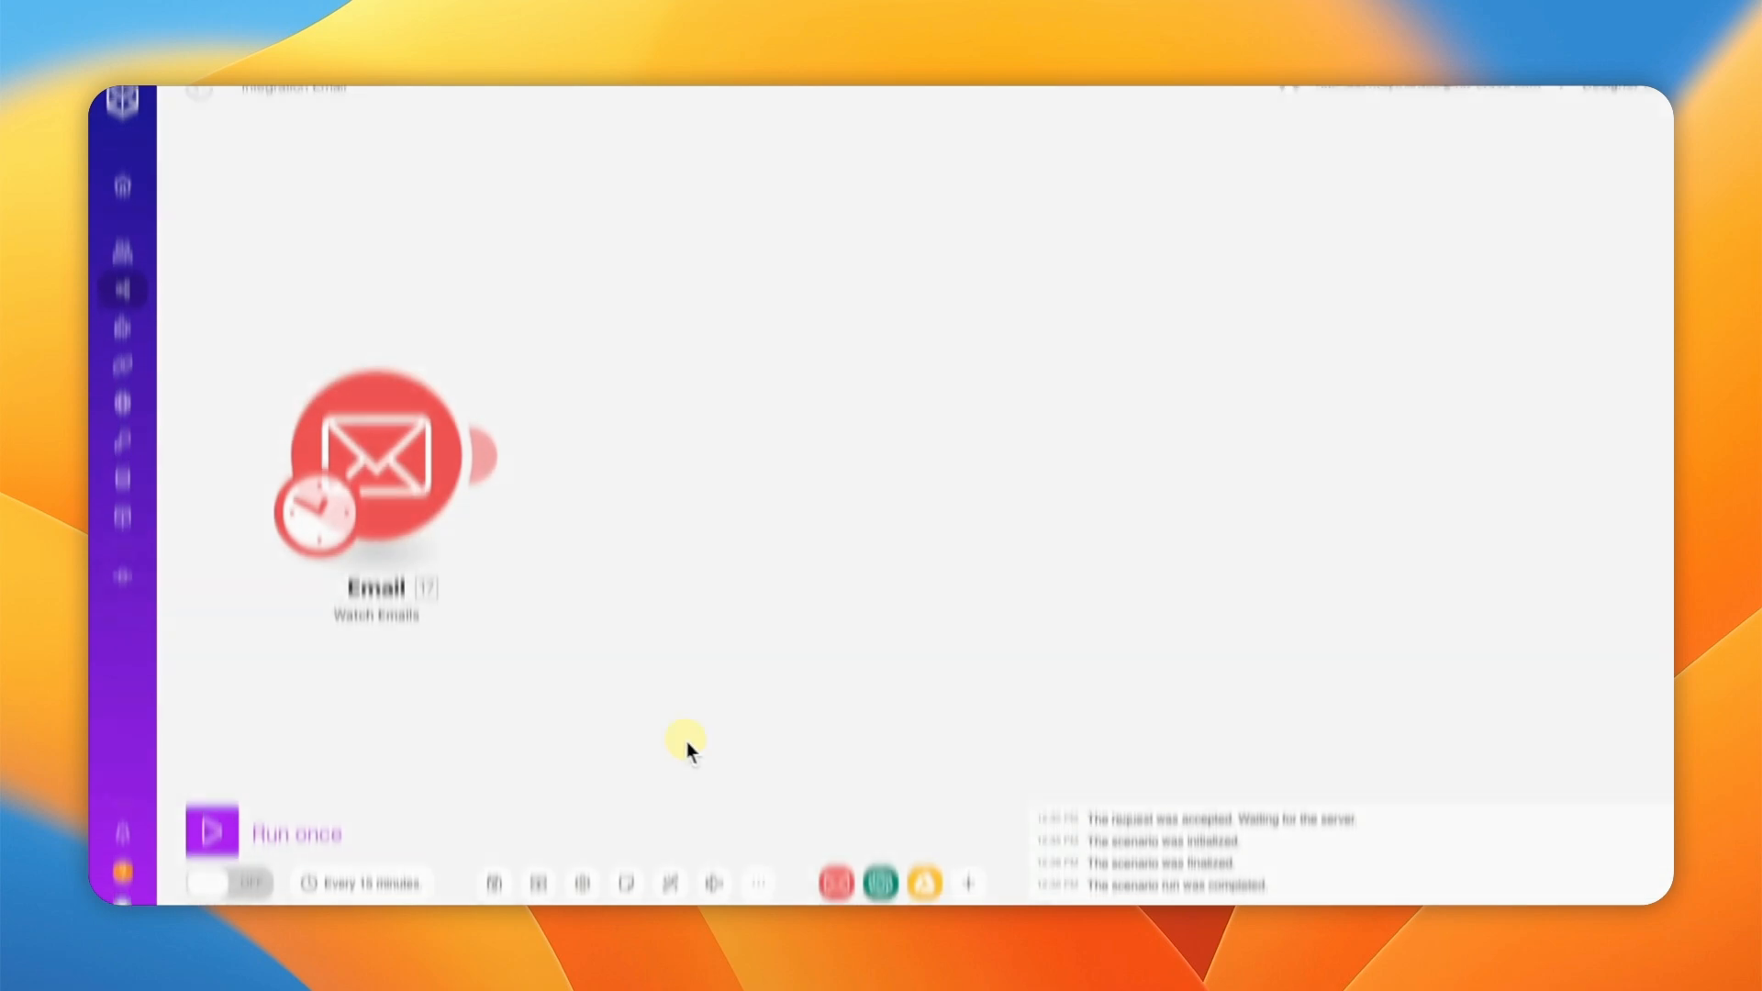
Step: Run only the Email module, check the online business alert's Text content, then save the scenario
{"action": "right_click", "coordinate": [411, 455]}
{"action": "left_click", "coordinate": [472, 500]}
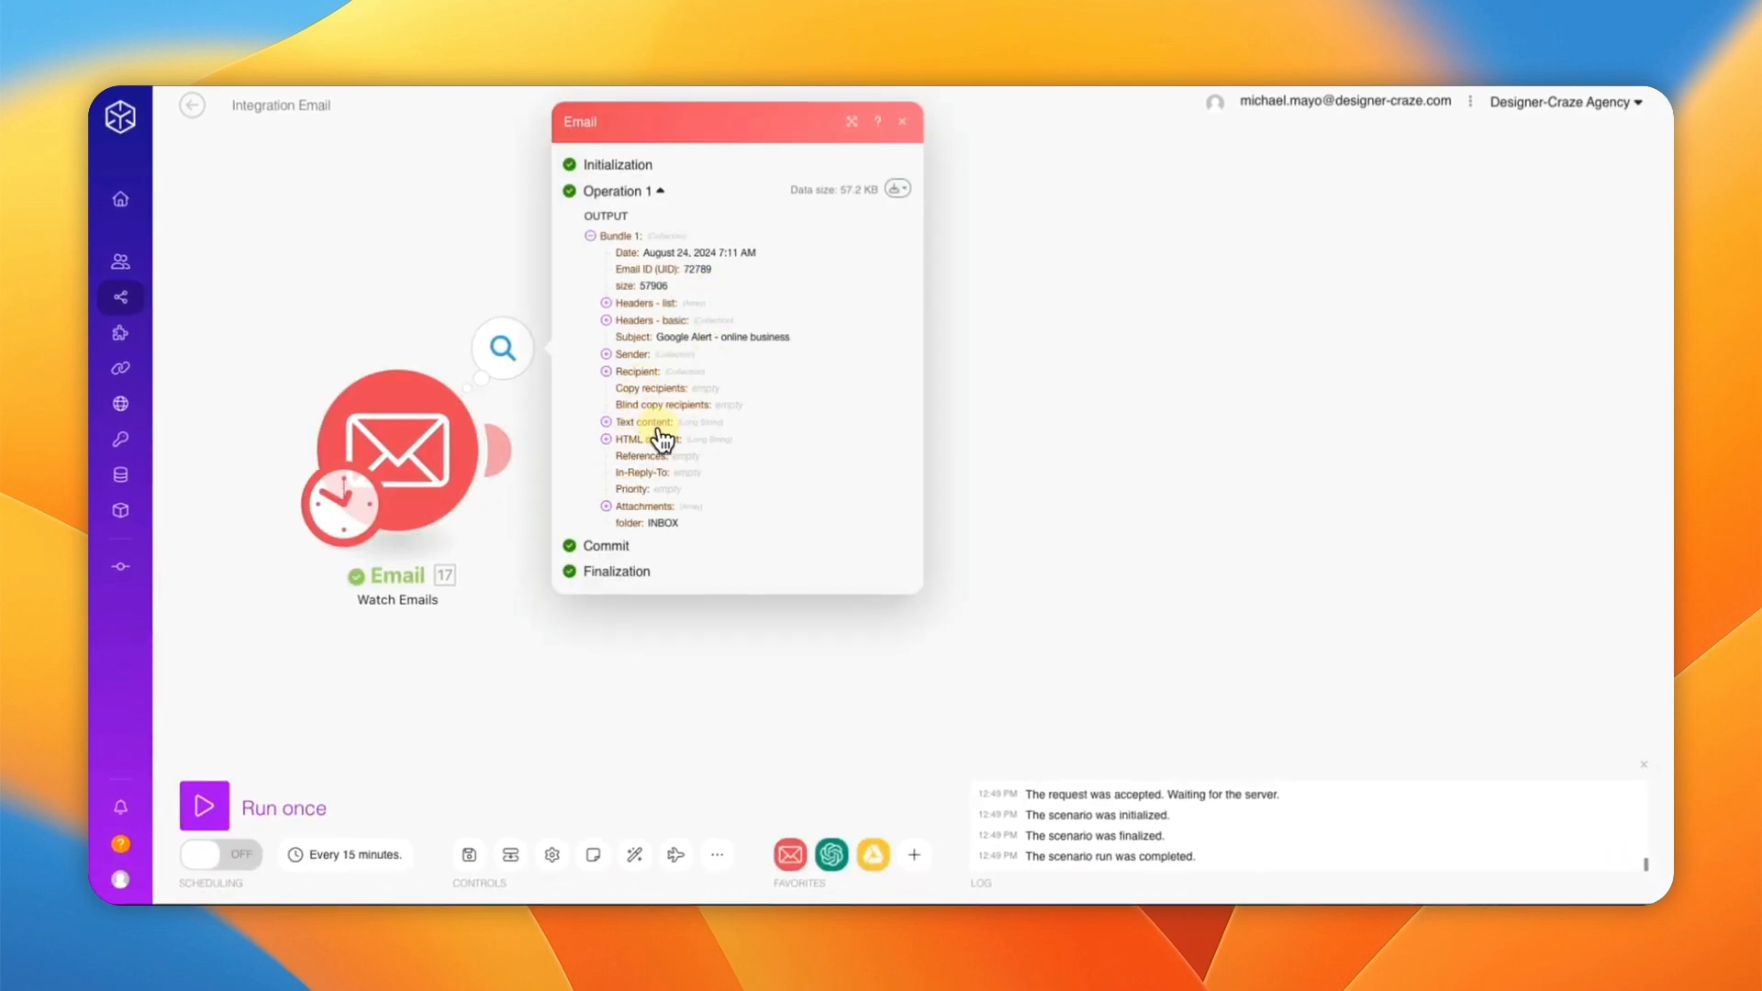
{"action": "left_click", "coordinate": [607, 422]}
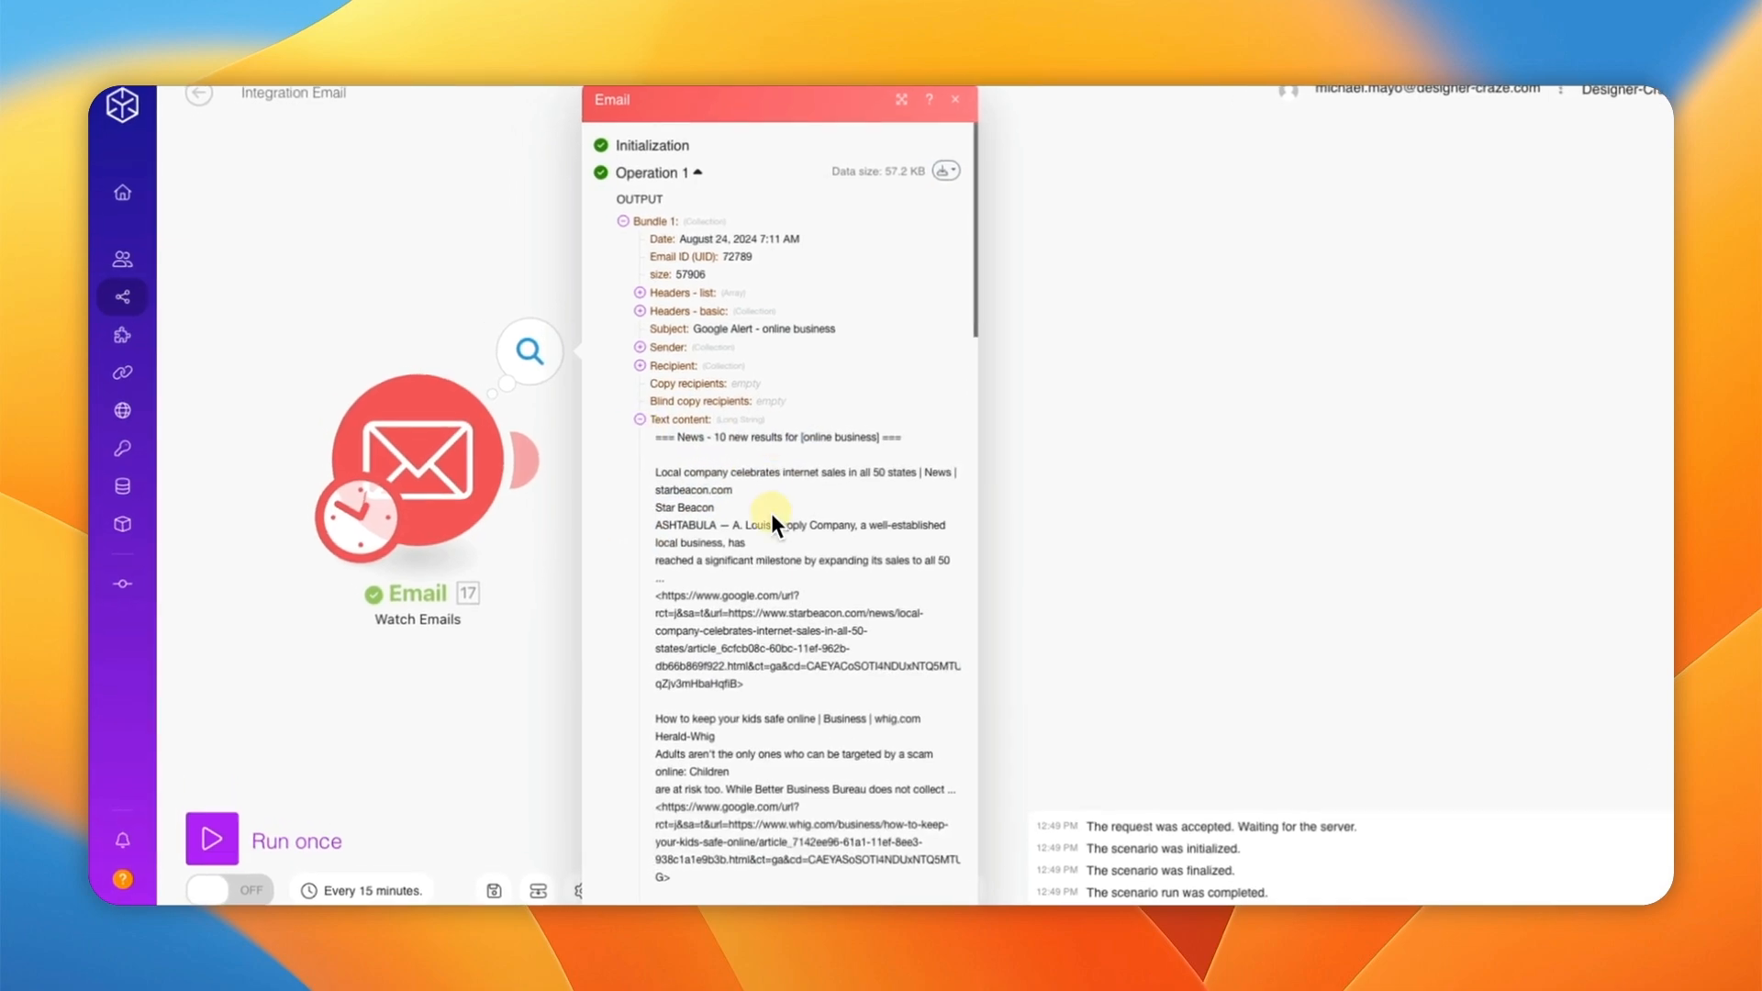
{"action": "scroll", "coordinate": [769, 560], "scroll_direction": "down", "scroll_amount": 10}
{"action": "scroll", "coordinate": [769, 557], "scroll_direction": "down", "scroll_amount": 10}
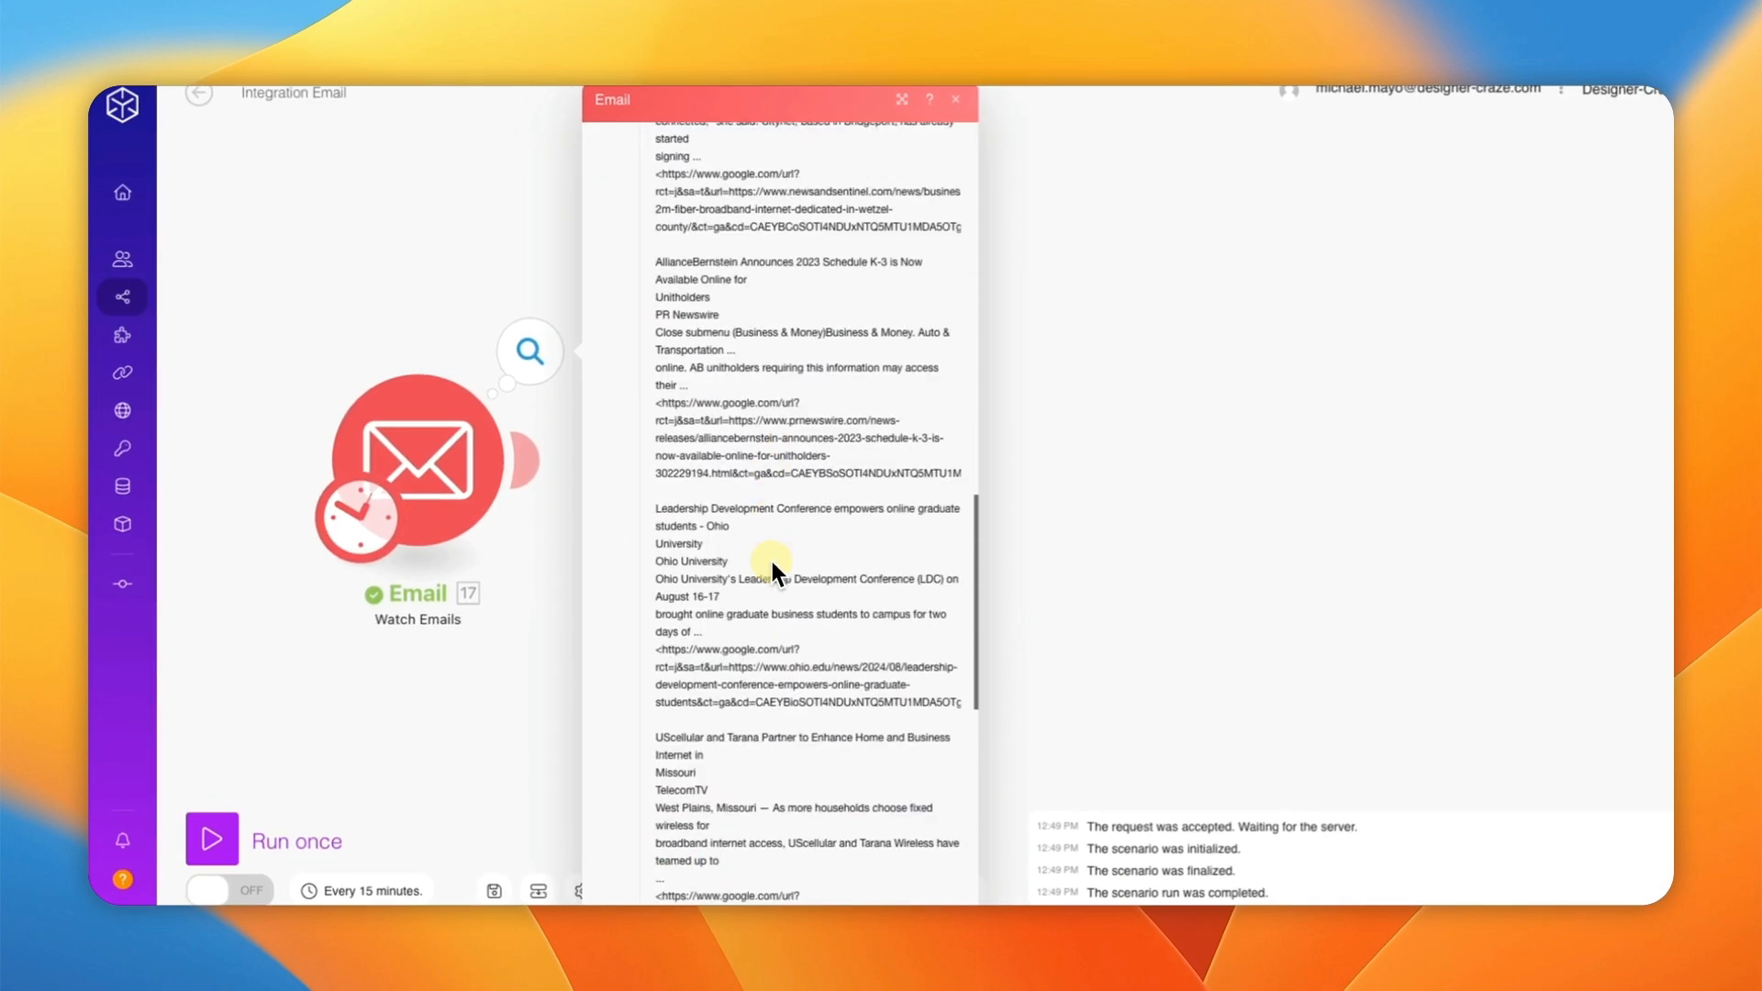
{"action": "scroll", "coordinate": [769, 557], "scroll_direction": "up", "scroll_amount": 20}
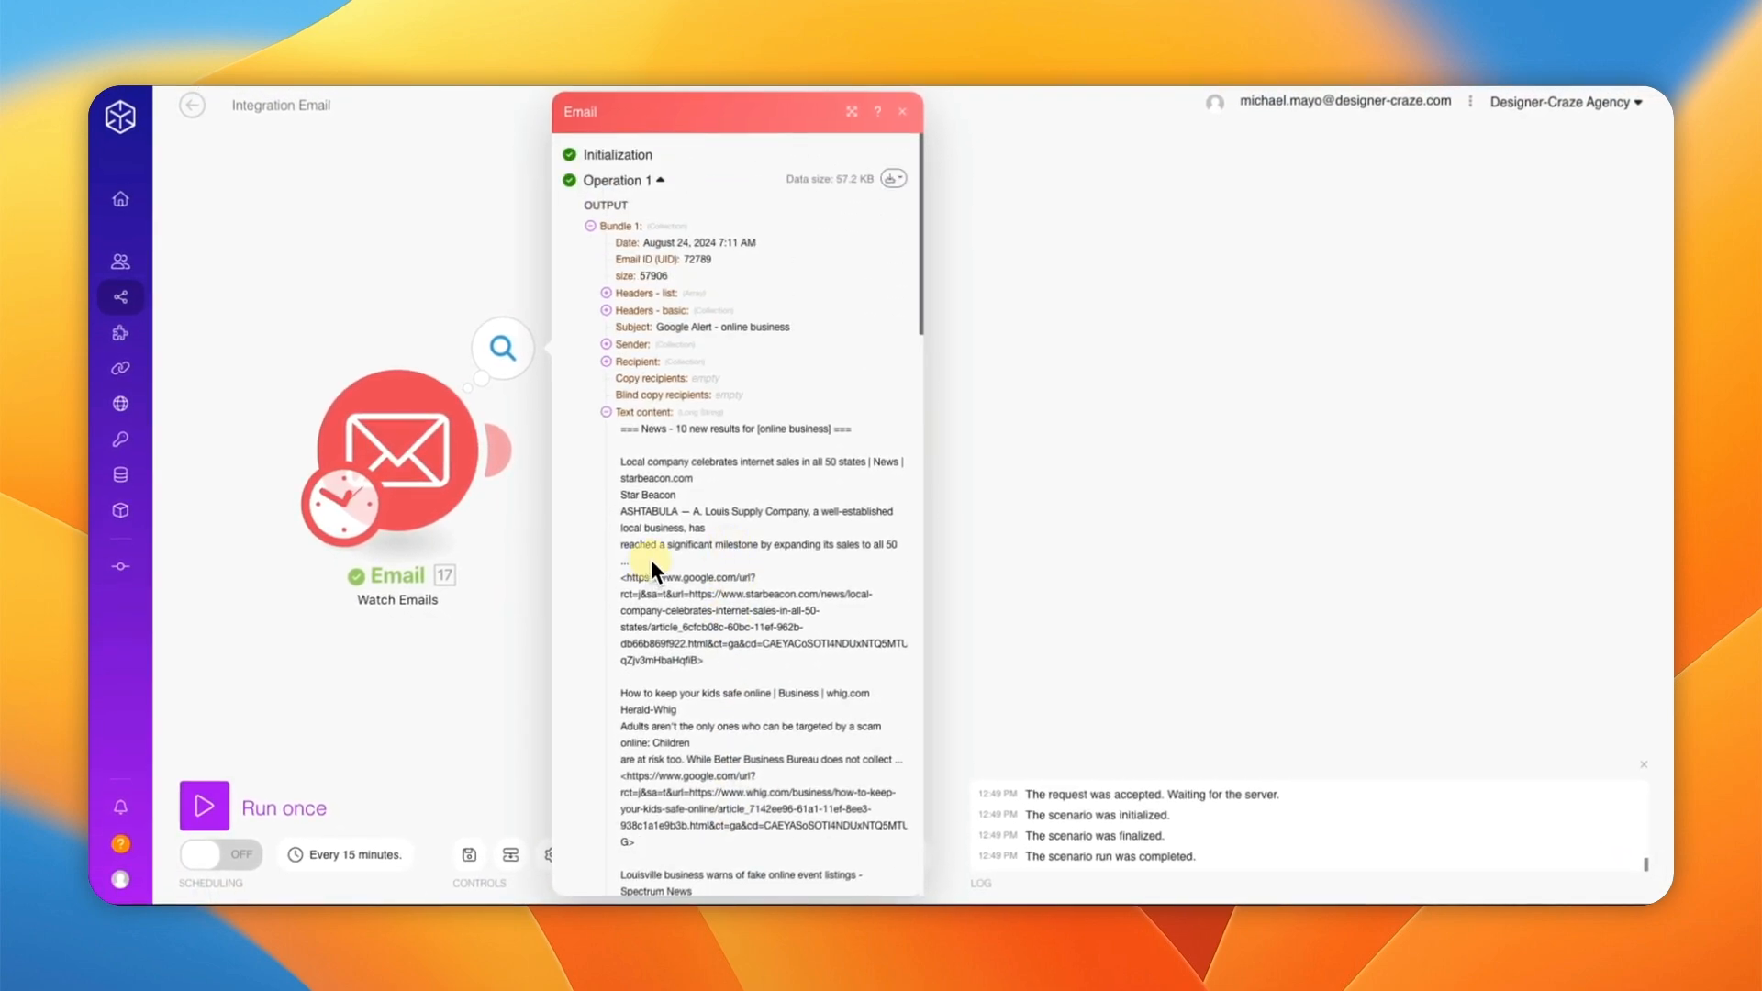
{"action": "left_click", "coordinate": [903, 111]}
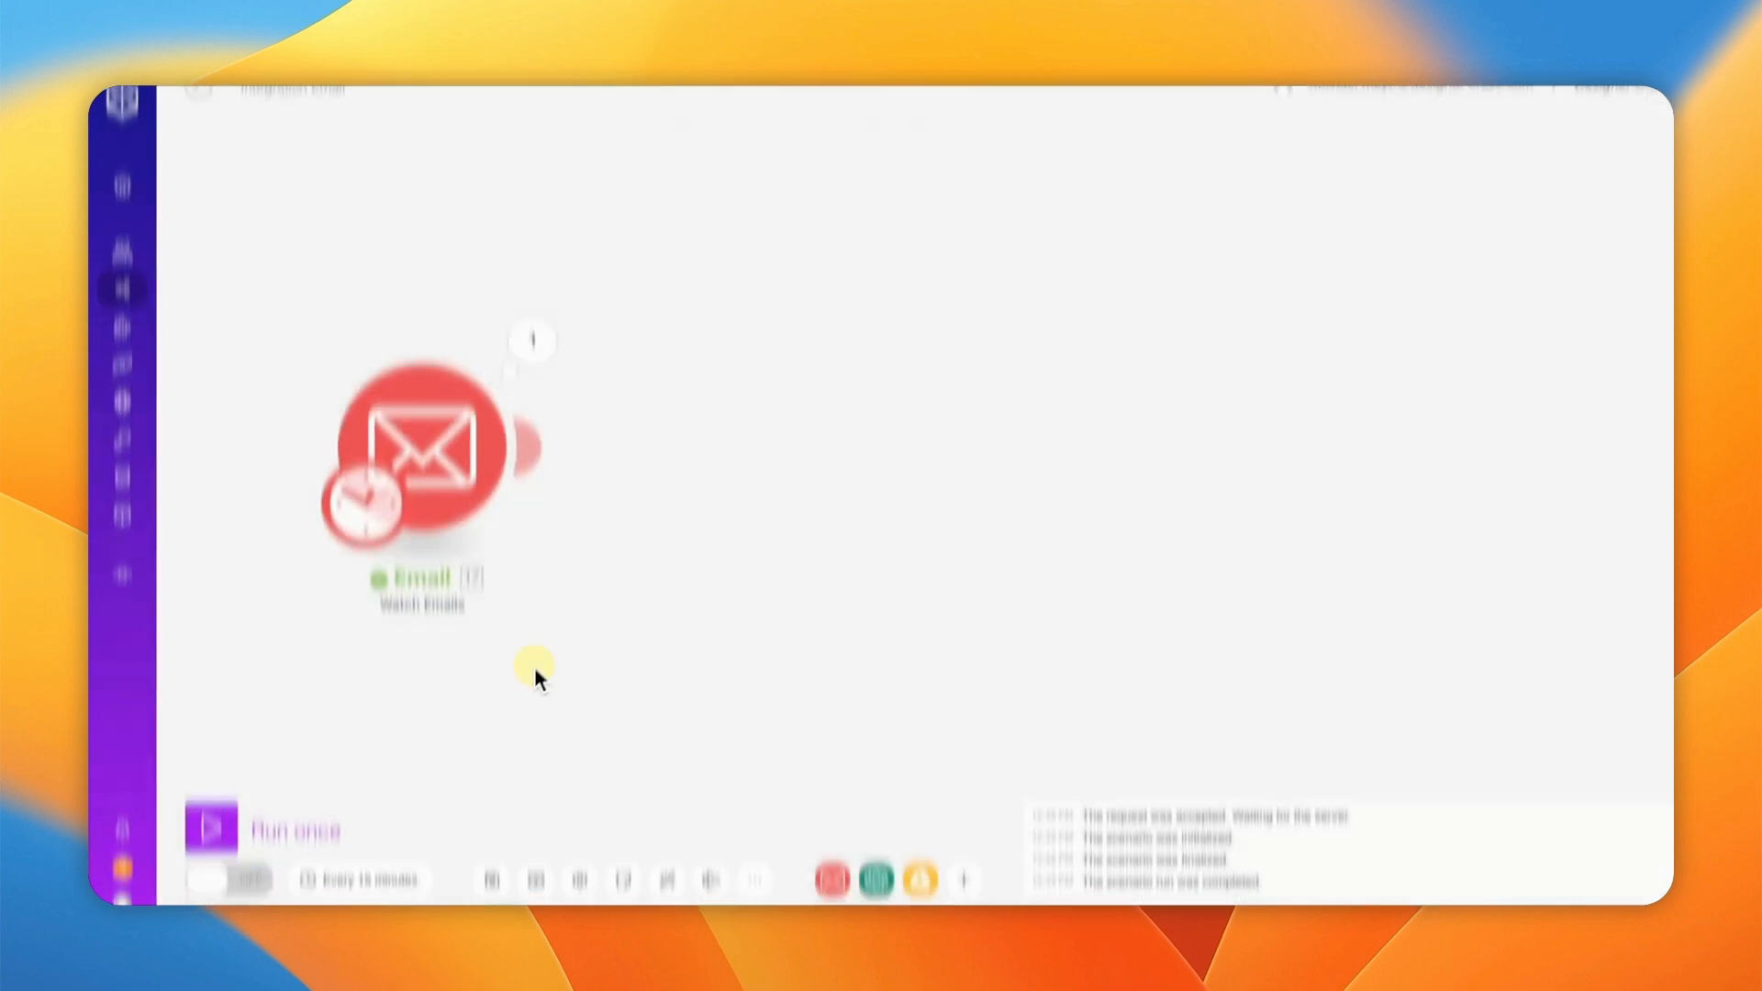
{"action": "left_click", "coordinate": [498, 843]}
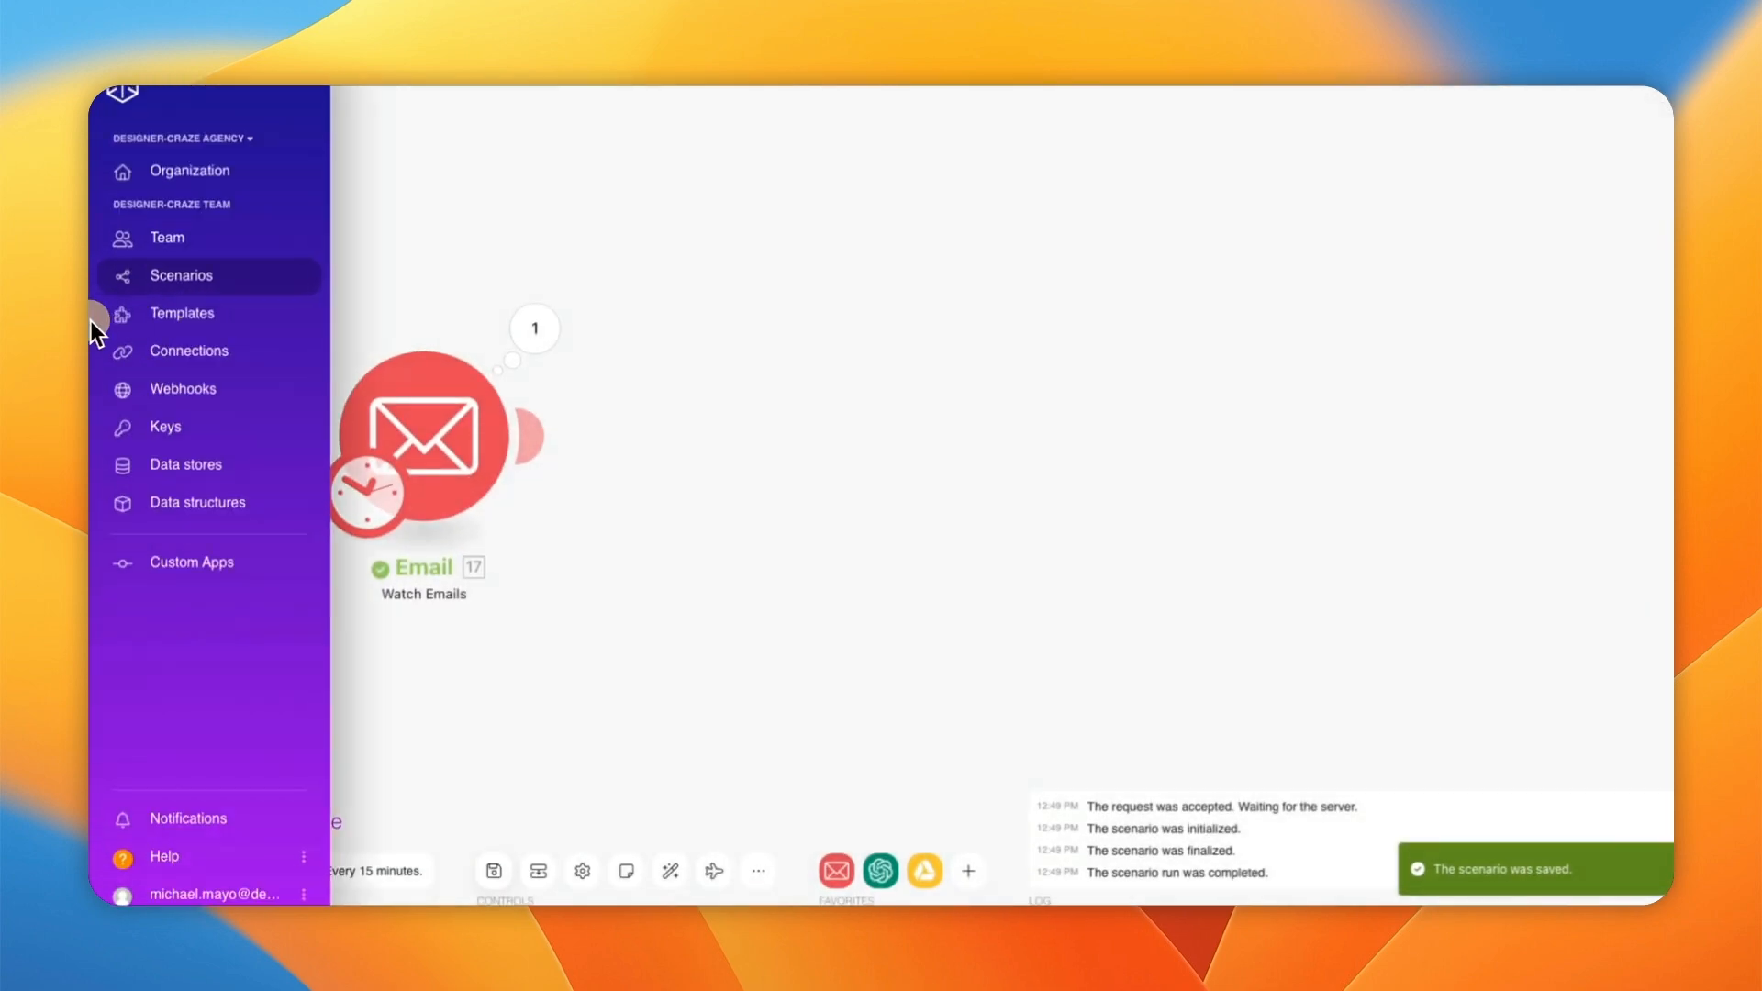
Step: Attach an OpenAI (ChatGPT, Whisper, DALL-E) Create a Completion (Prompt) module after the Email trigger
{"action": "left_click", "coordinate": [531, 438]}
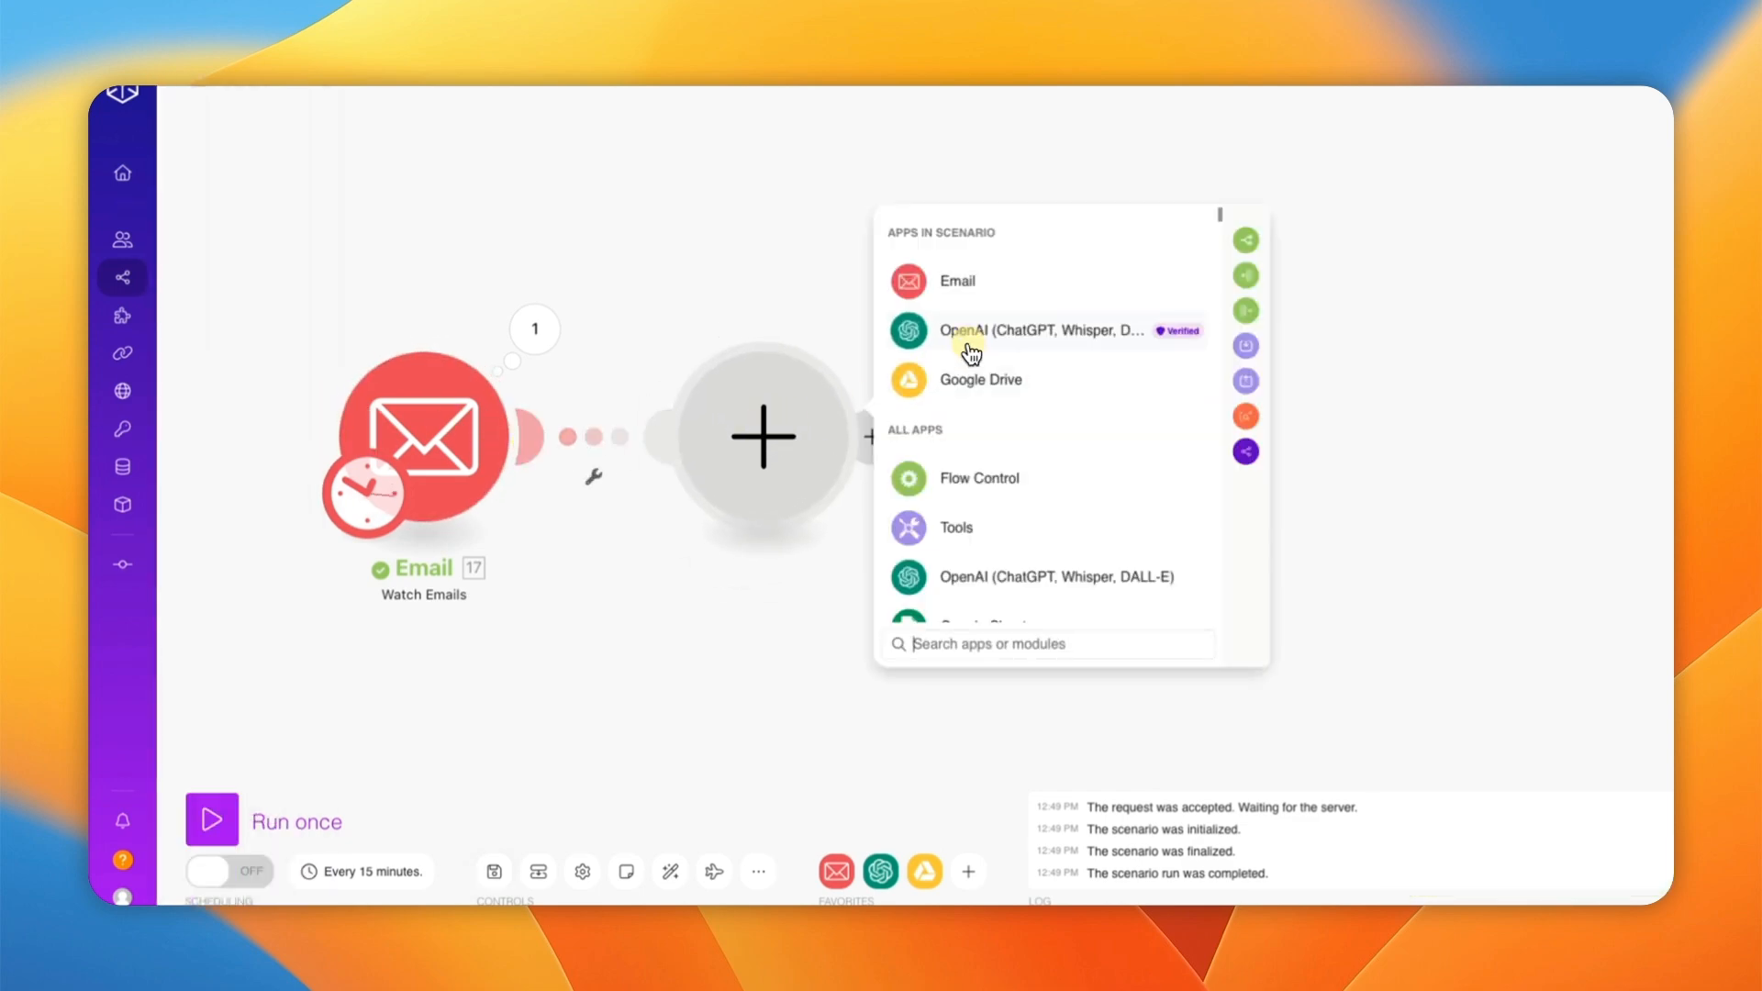
{"action": "left_click", "coordinate": [967, 343]}
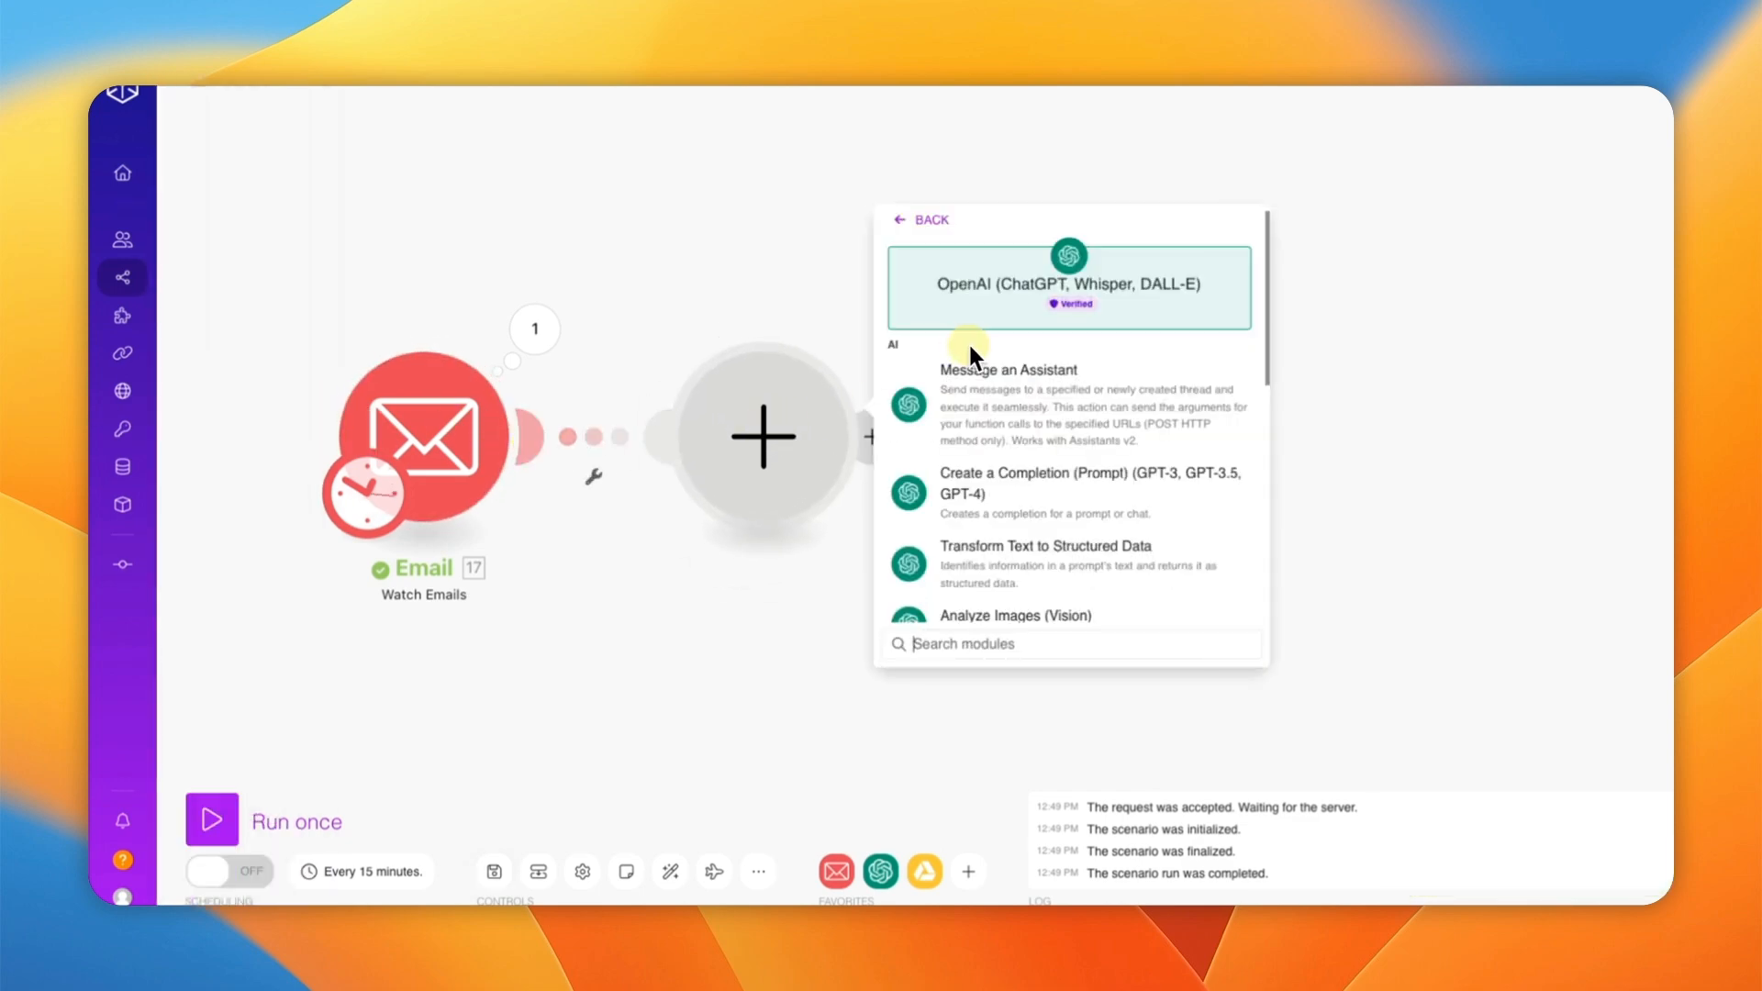
{"action": "left_click", "coordinate": [1016, 498]}
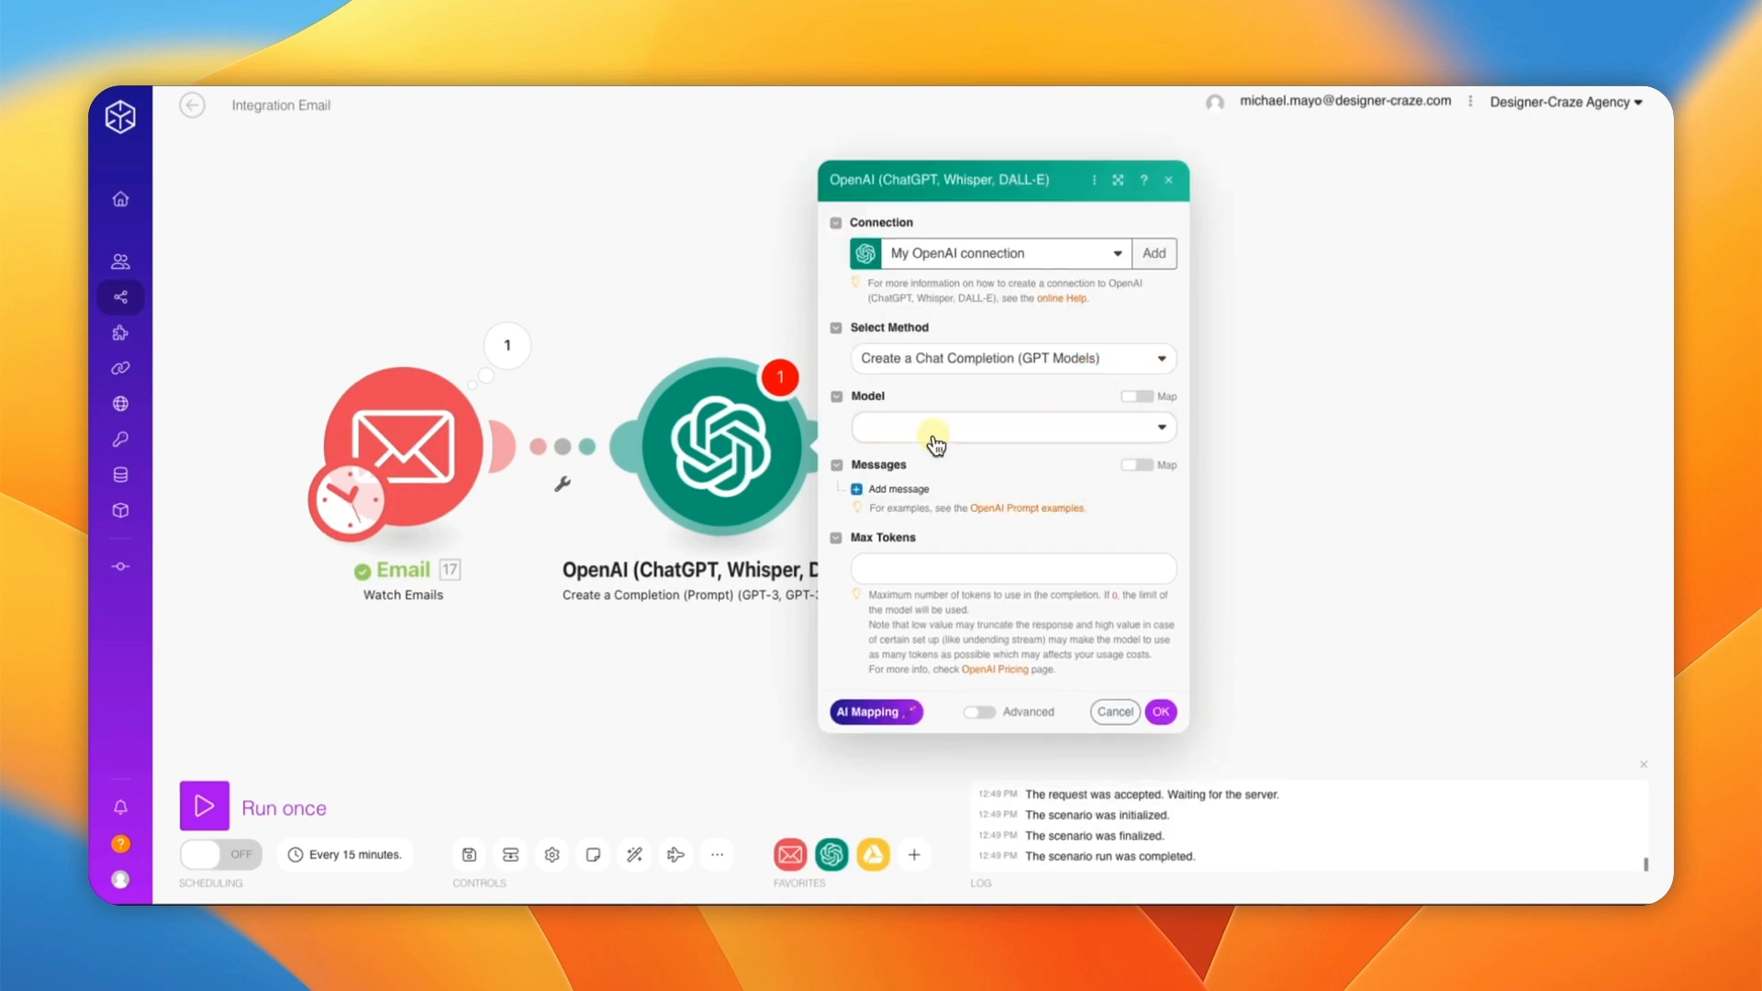
Step: Choose the gpt-4o model for the completion and set its Max Tokens limit
{"action": "left_click", "coordinate": [935, 431]}
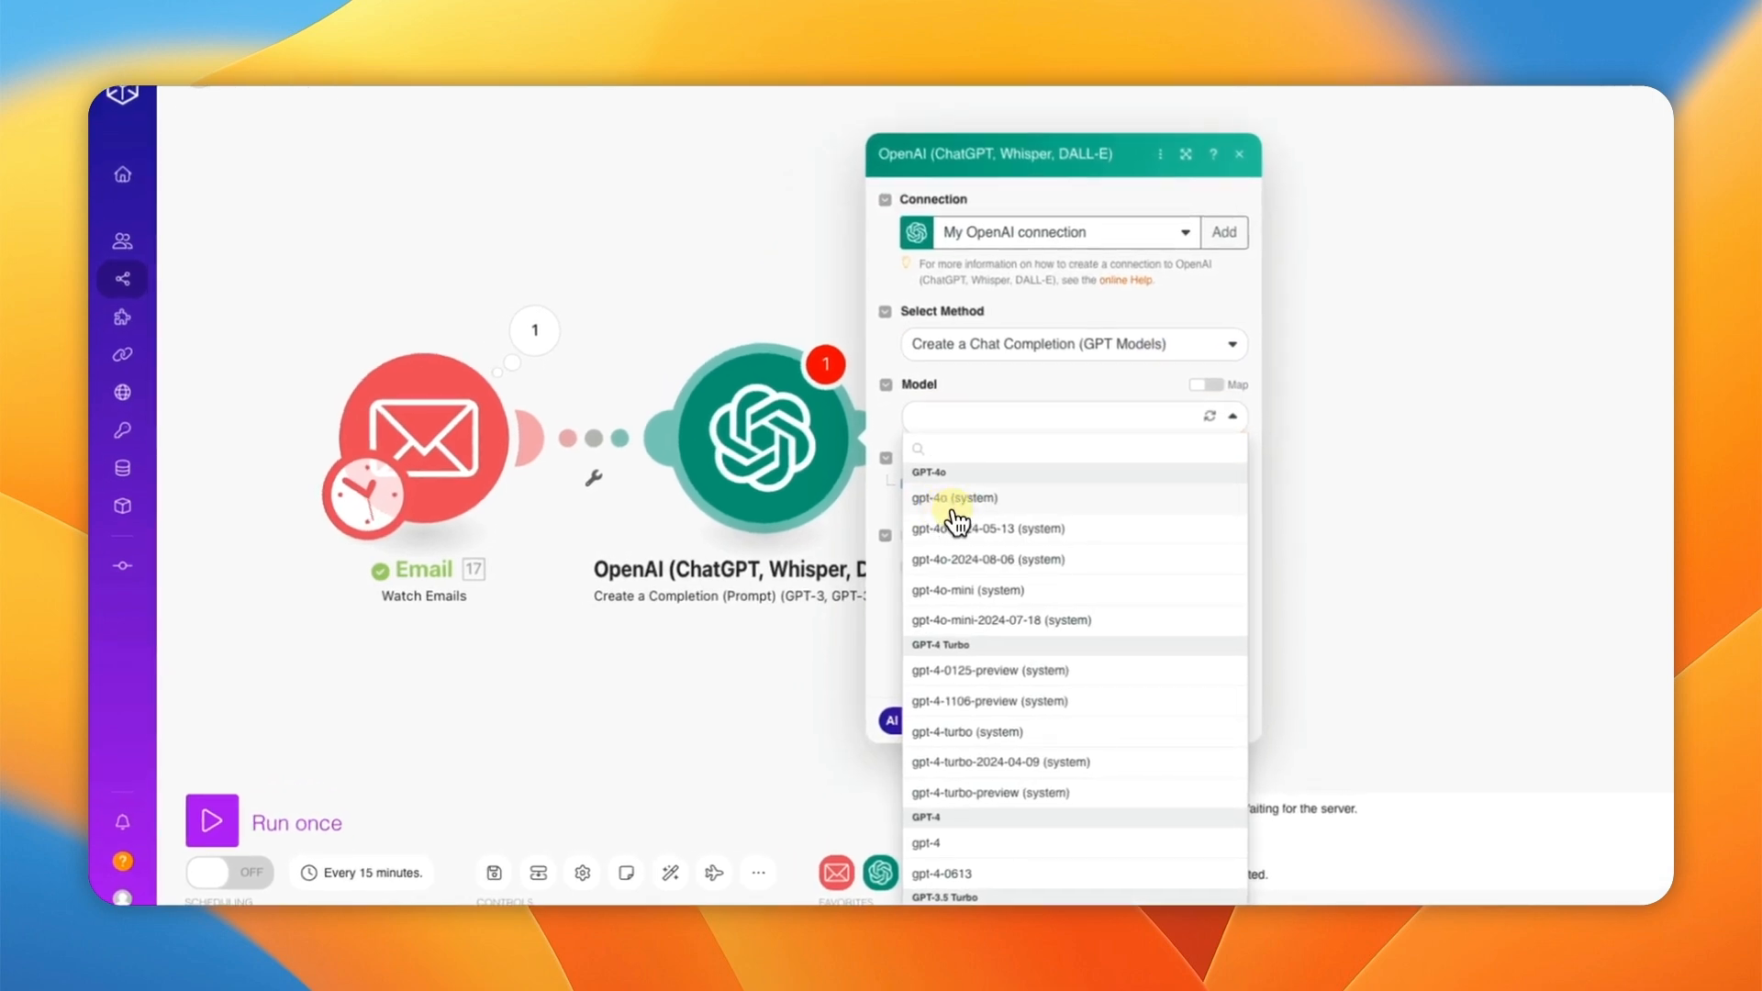
{"action": "left_click", "coordinate": [959, 498]}
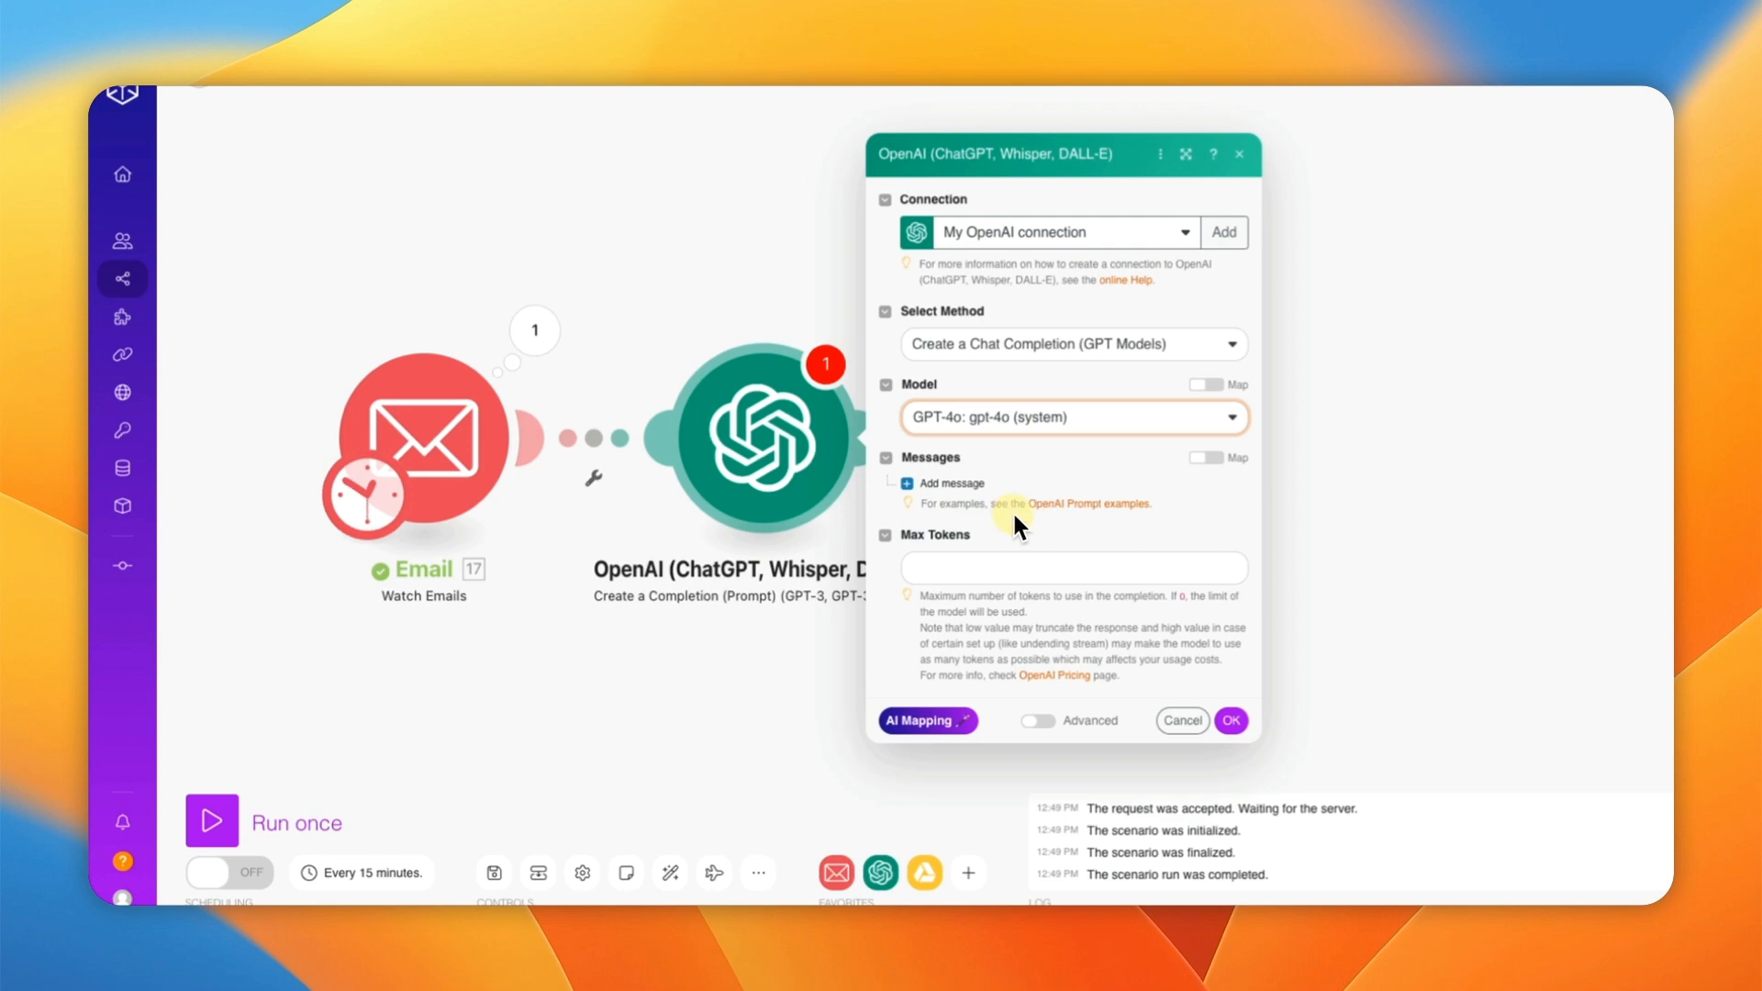
{"action": "left_click", "coordinate": [962, 564]}
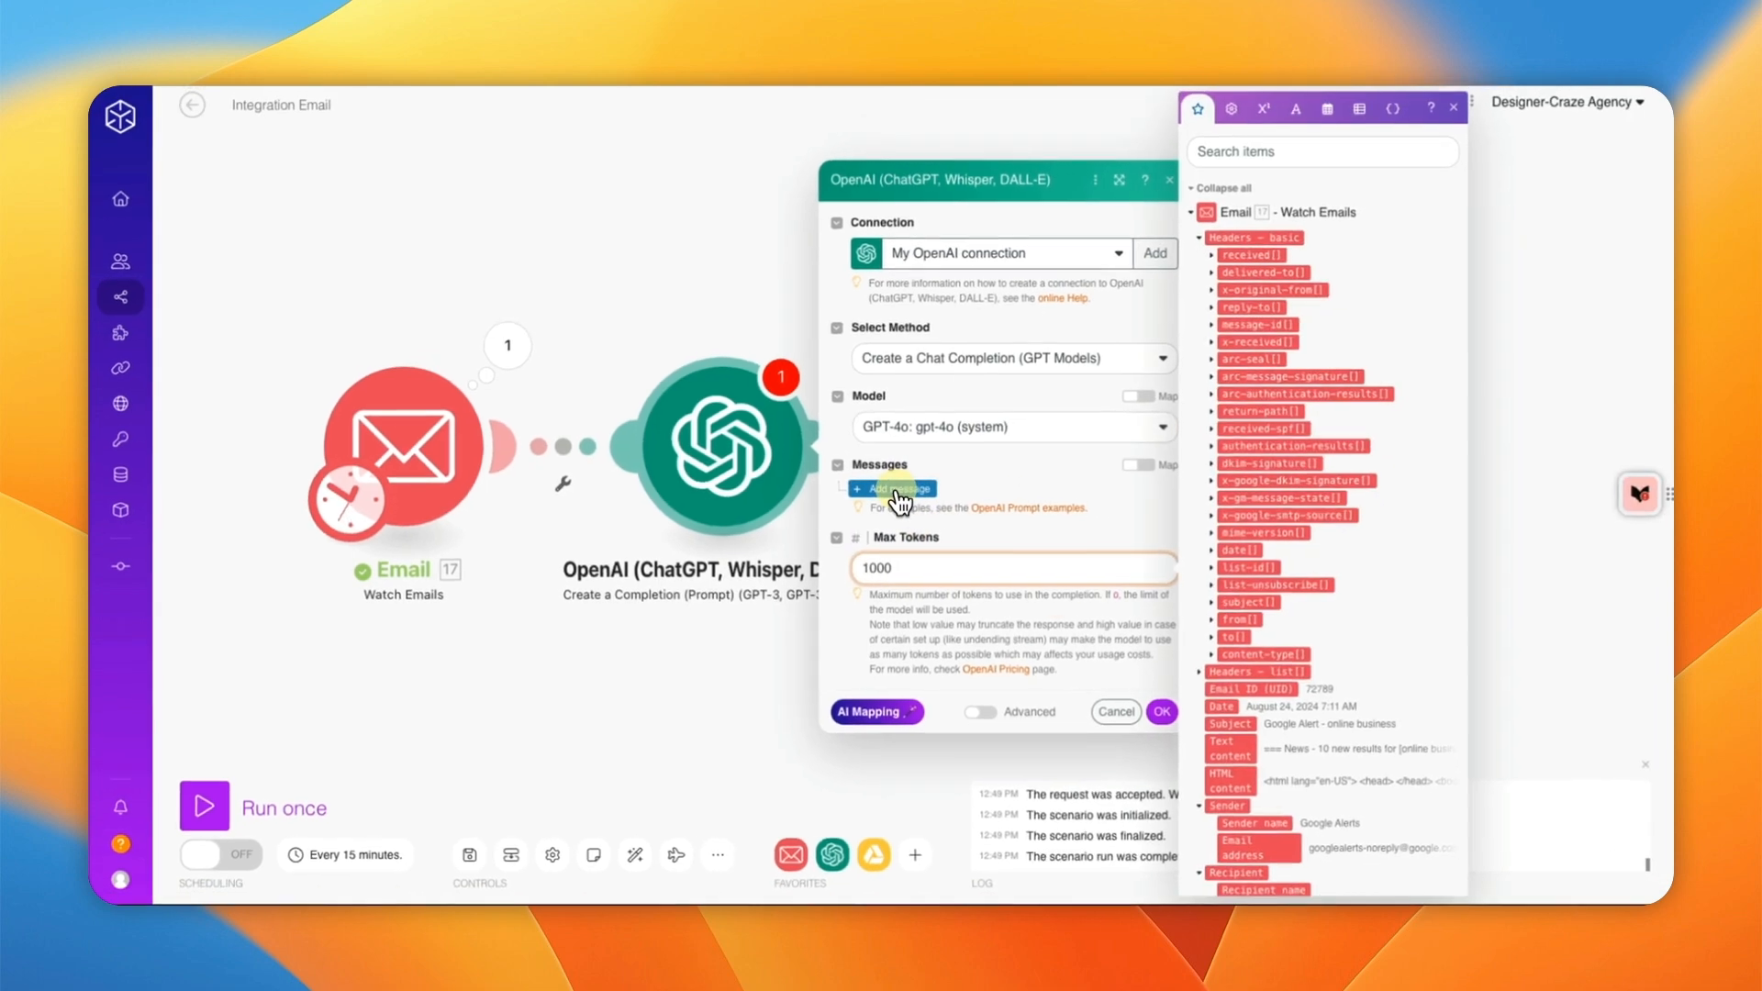
Step: Add a System message reading 'You are a helpful email reviewer'
{"action": "left_click", "coordinate": [899, 495]}
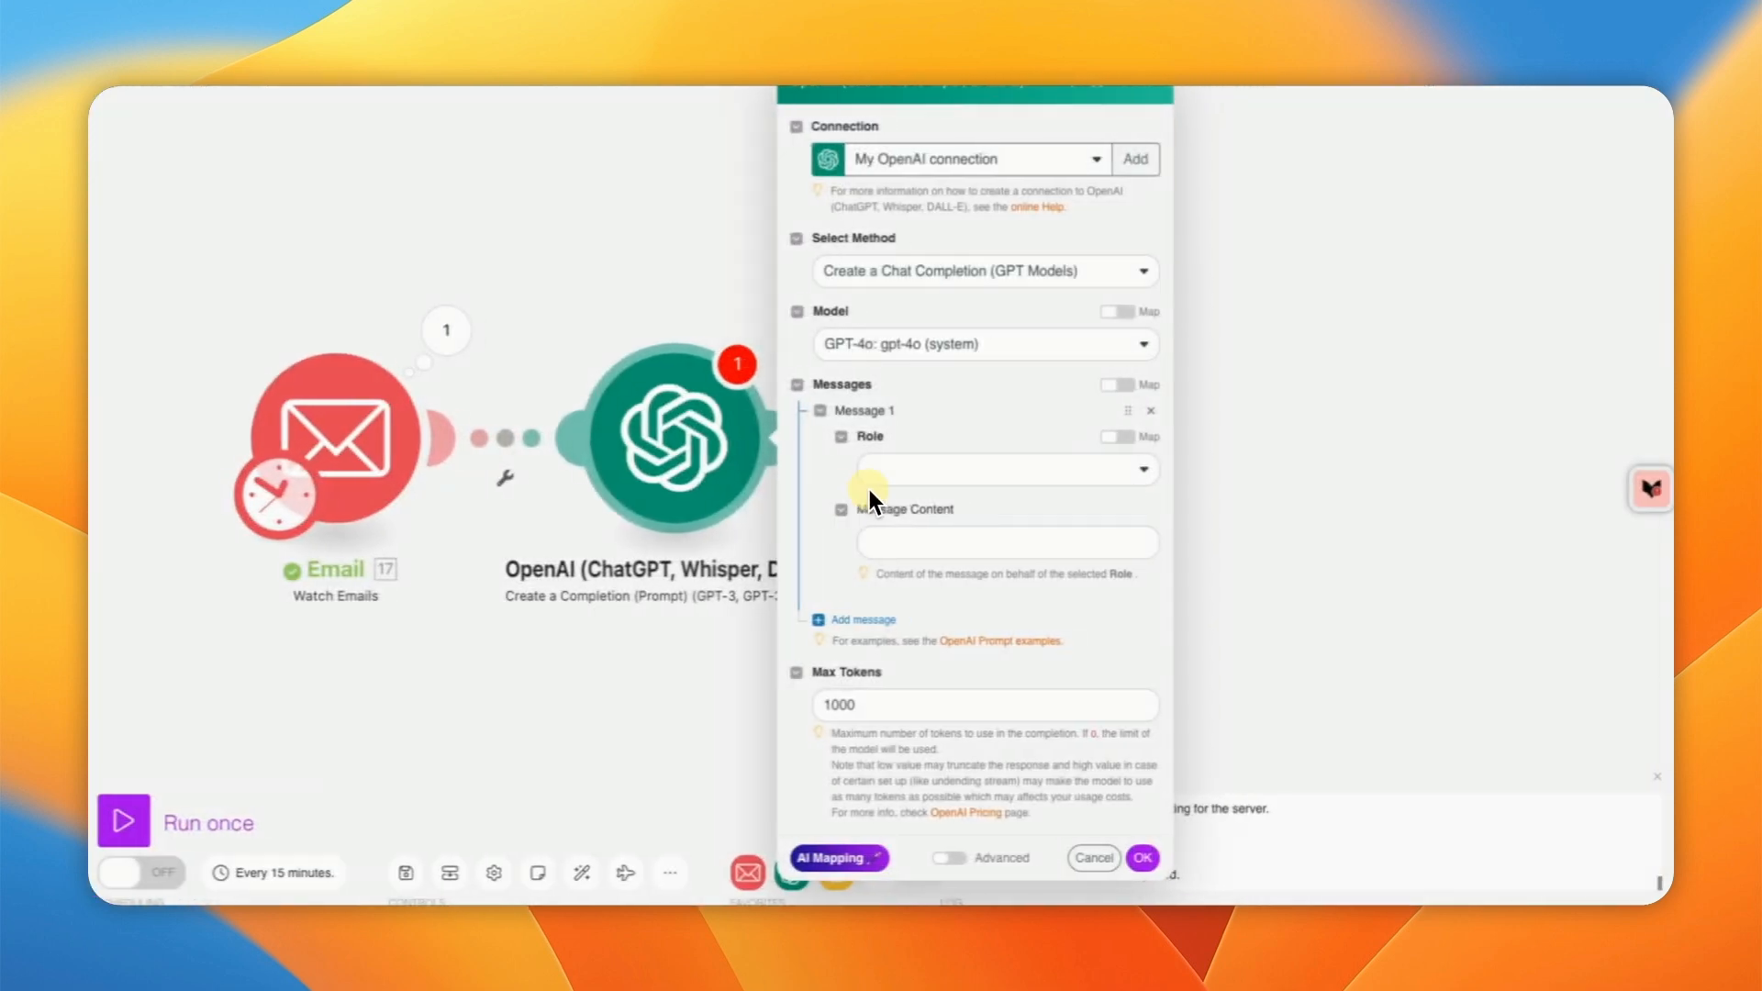
{"action": "left_click", "coordinate": [995, 472]}
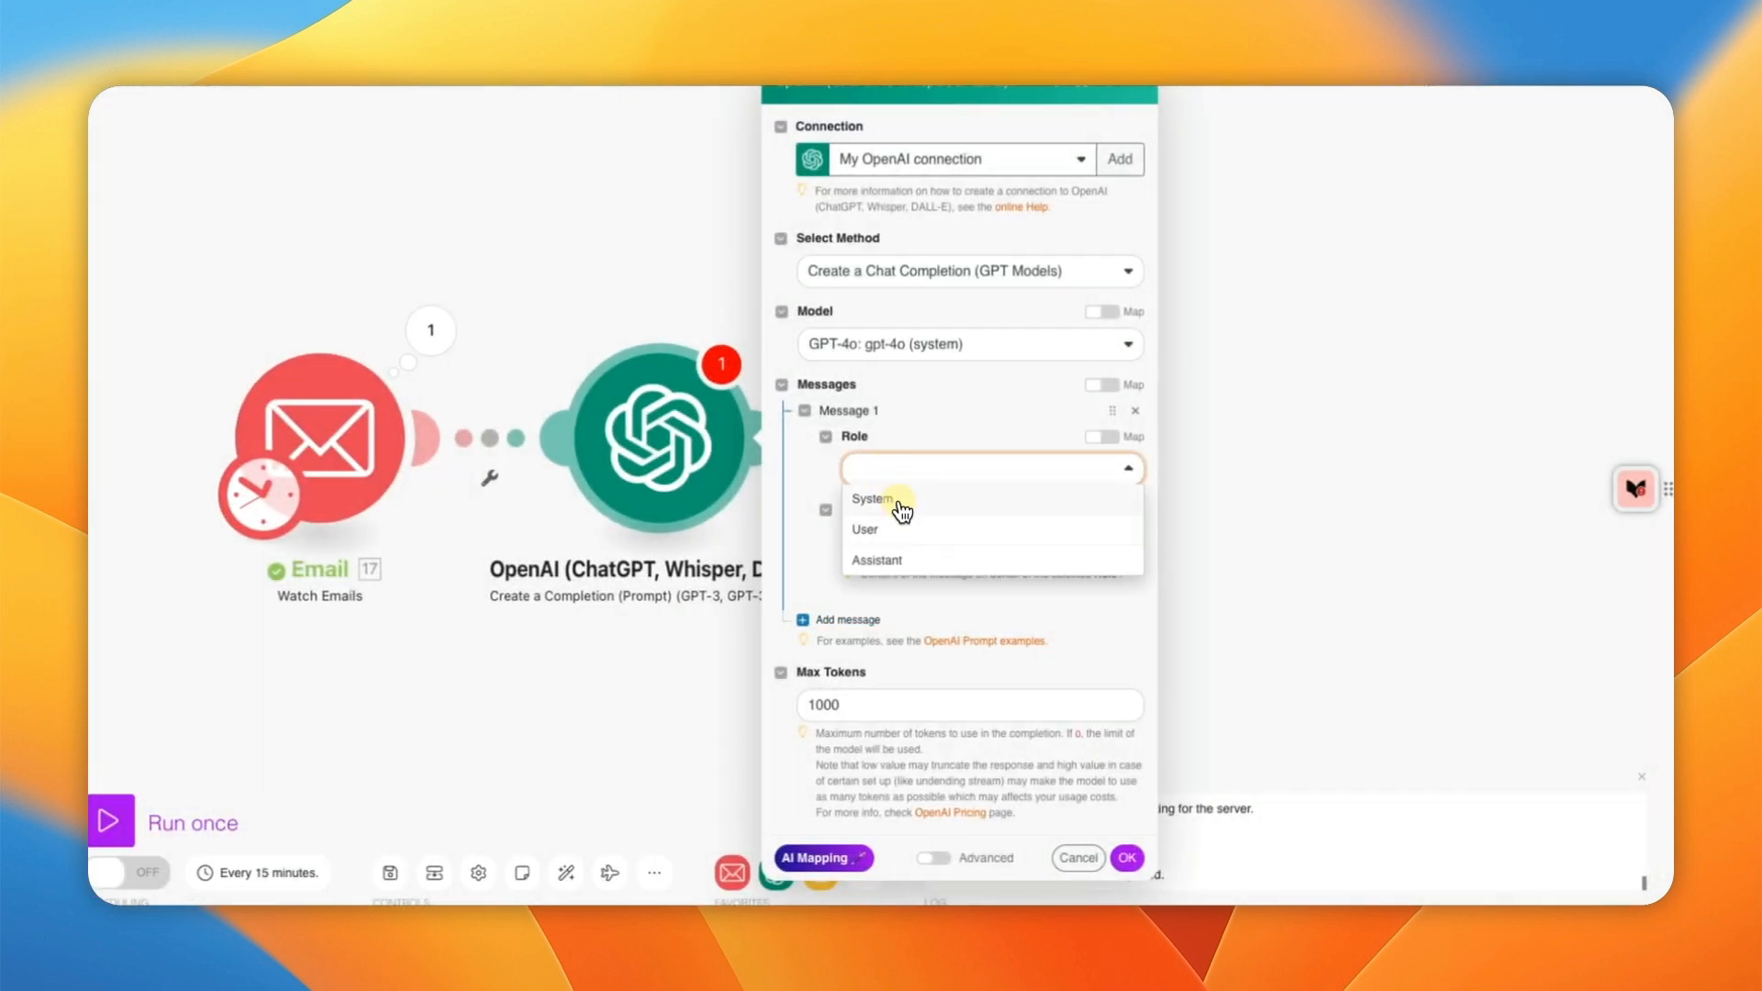
{"action": "left_click", "coordinate": [901, 500]}
{"action": "left_click", "coordinate": [1000, 541]}
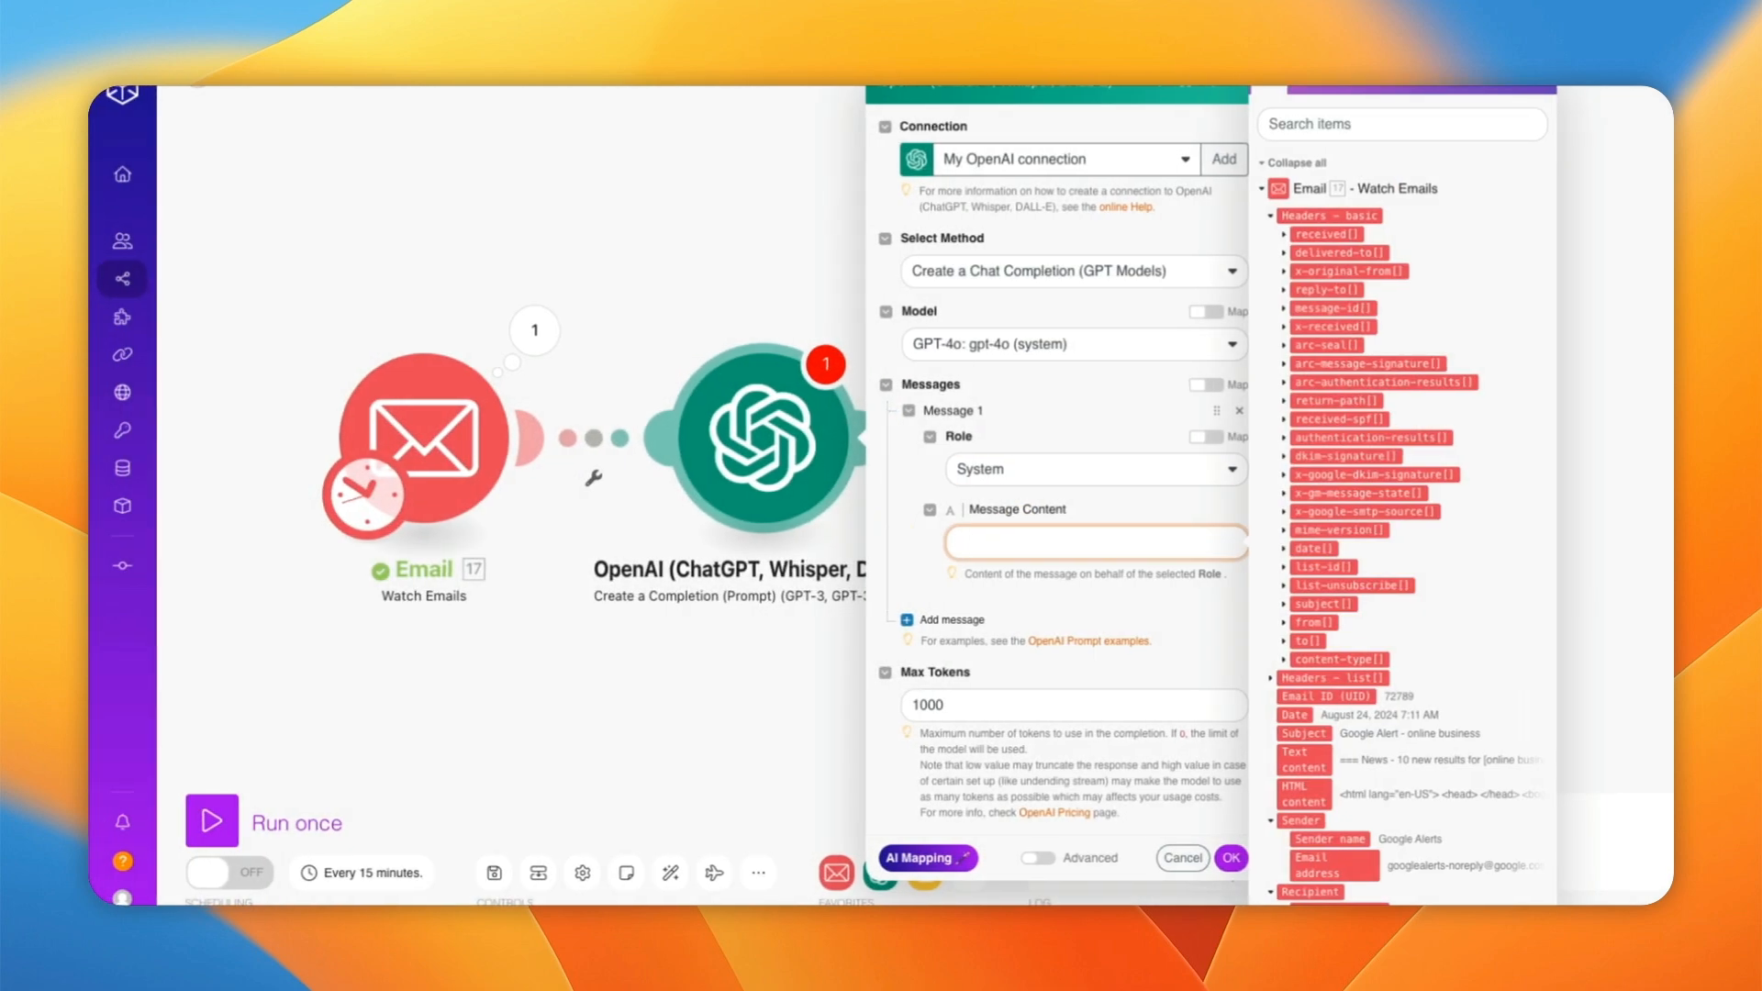
{"action": "key", "text": "Escape"}
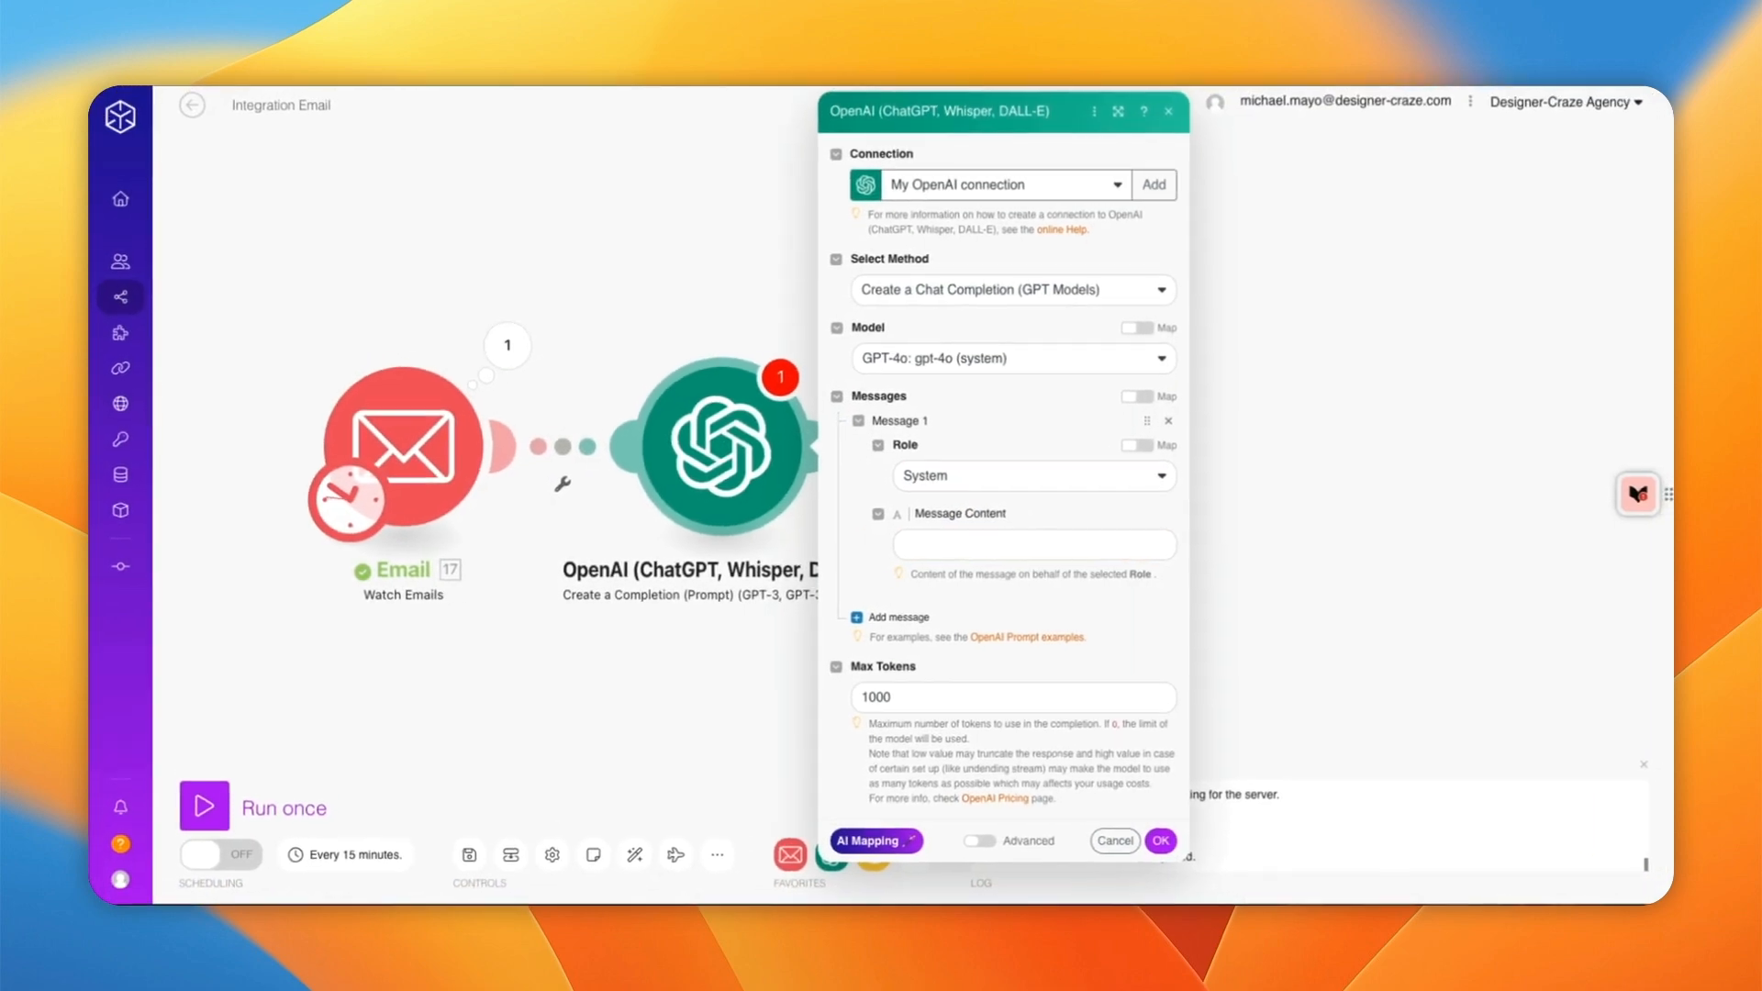
{"action": "left_click", "coordinate": [945, 545]}
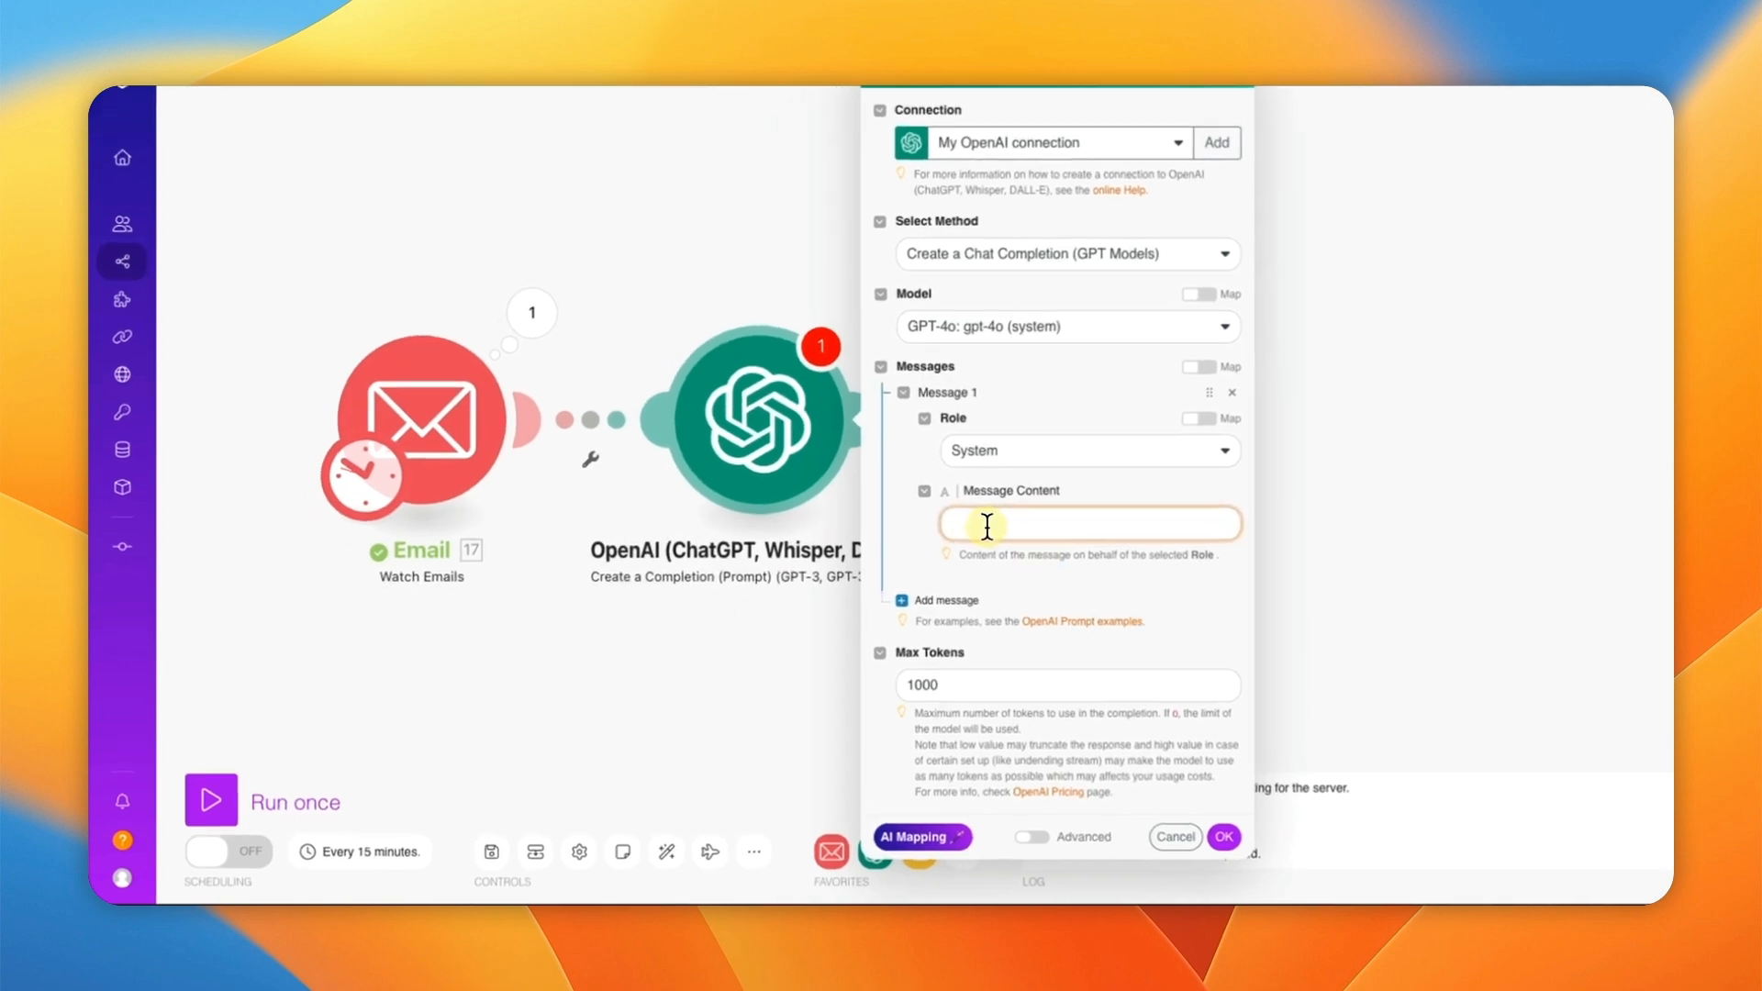
{"action": "type", "text": "You are a helpful email reviewer"}
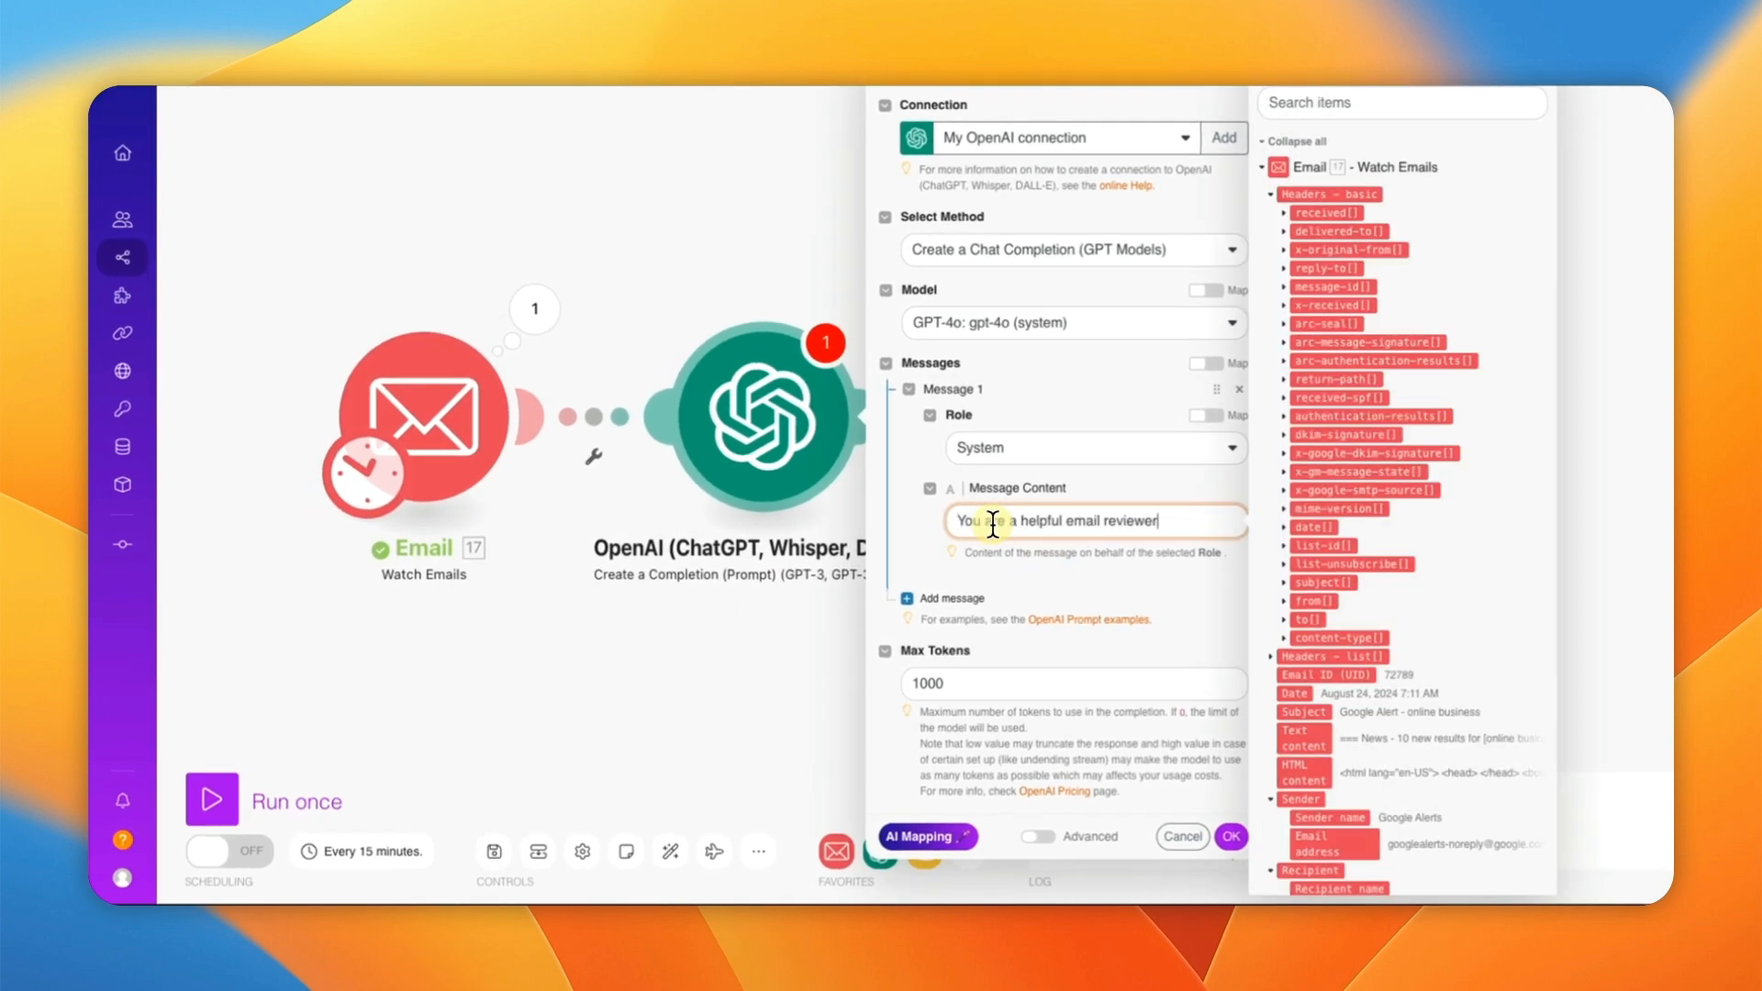
{"action": "left_click", "coordinate": [1021, 578]}
Step: Add a second message with the User role and save the OpenAI module settings
{"action": "left_click", "coordinate": [905, 614]}
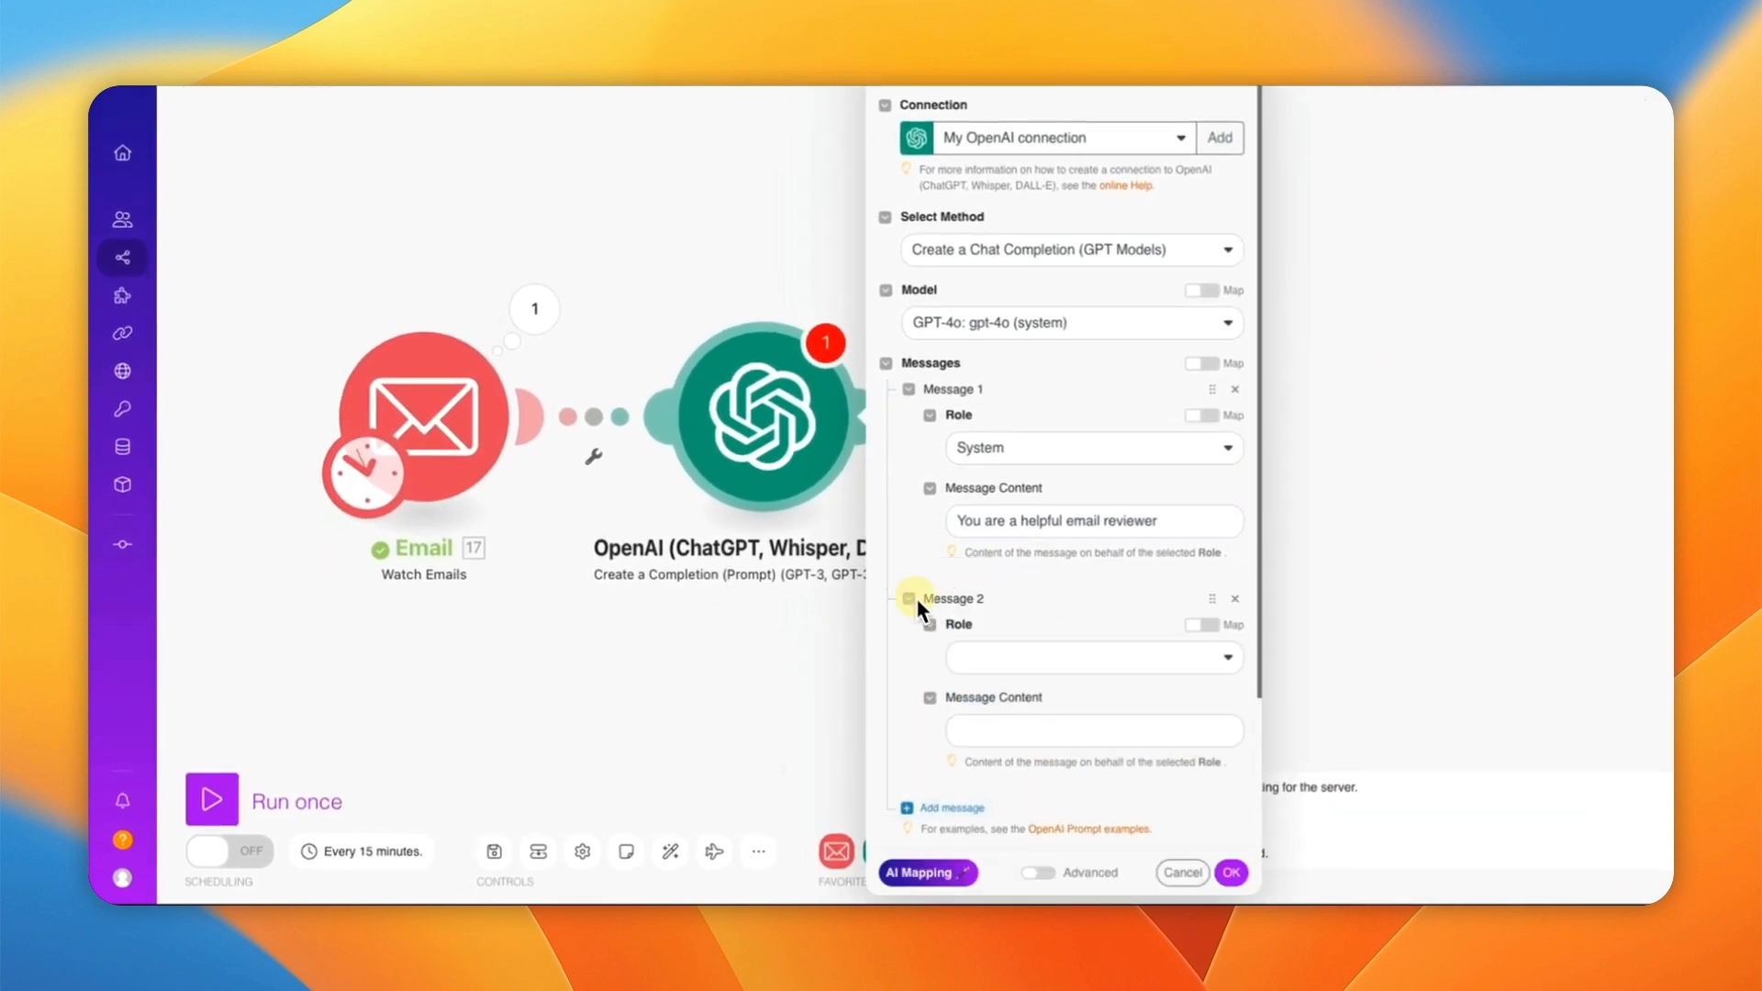
{"action": "left_click", "coordinate": [1012, 659]}
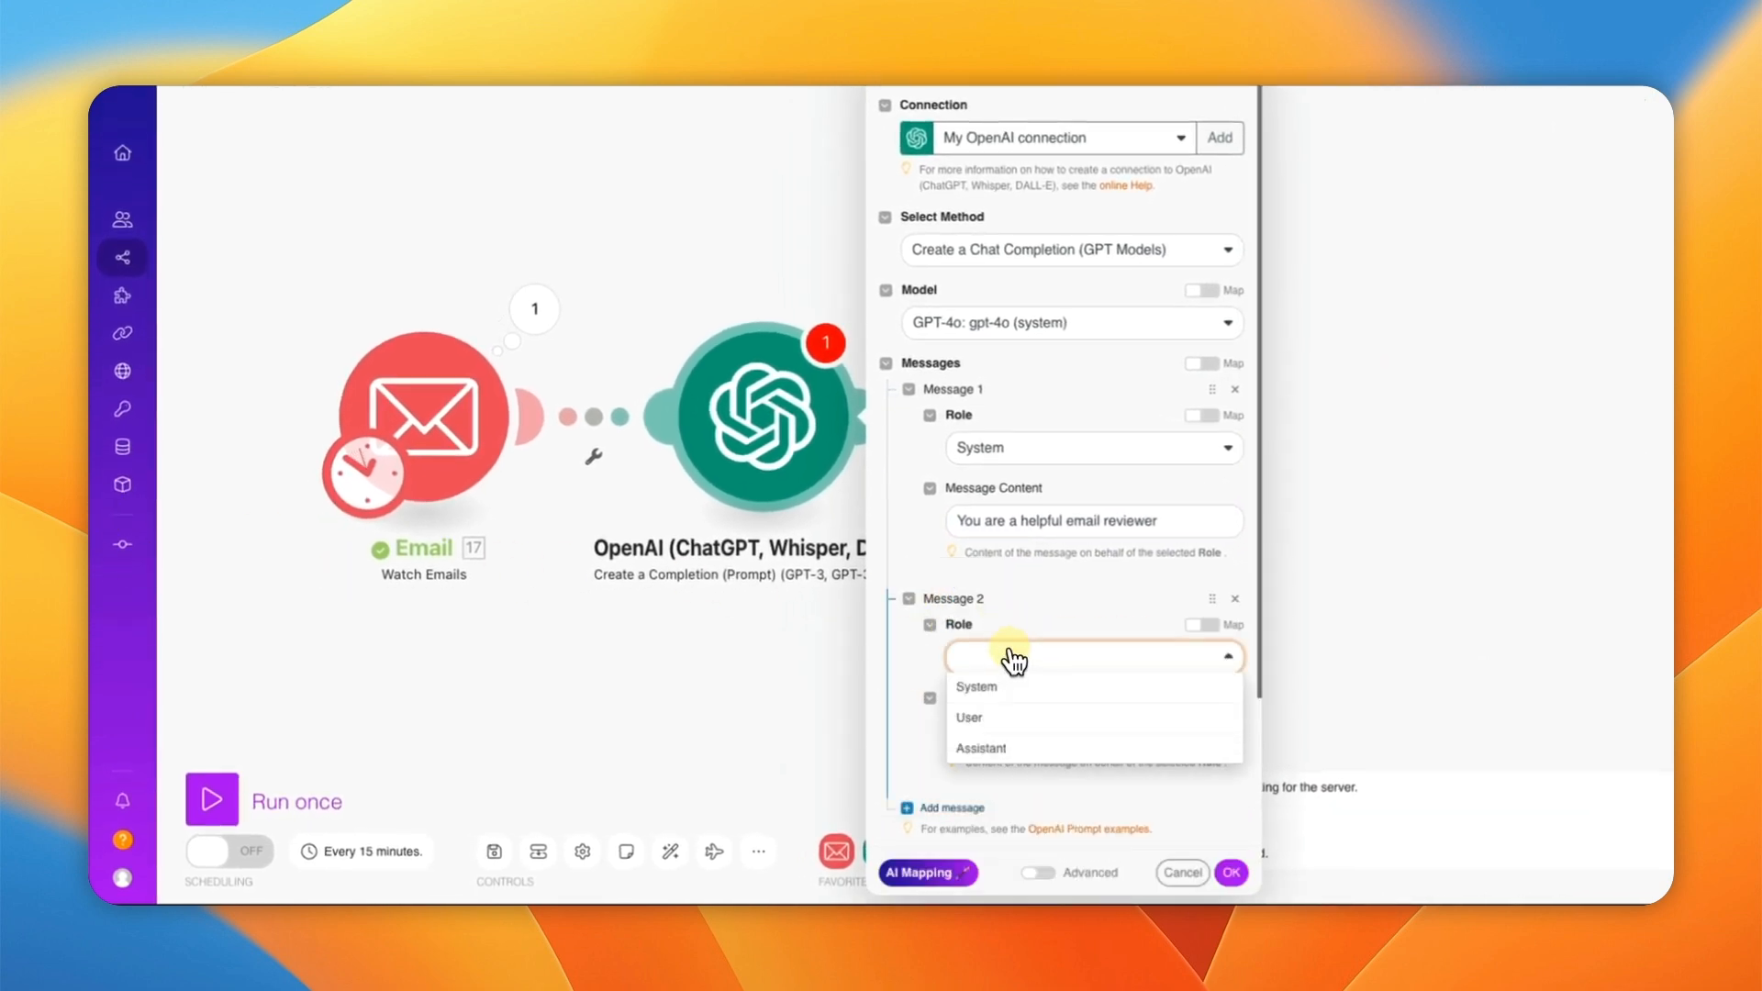
{"action": "left_click", "coordinate": [971, 719]}
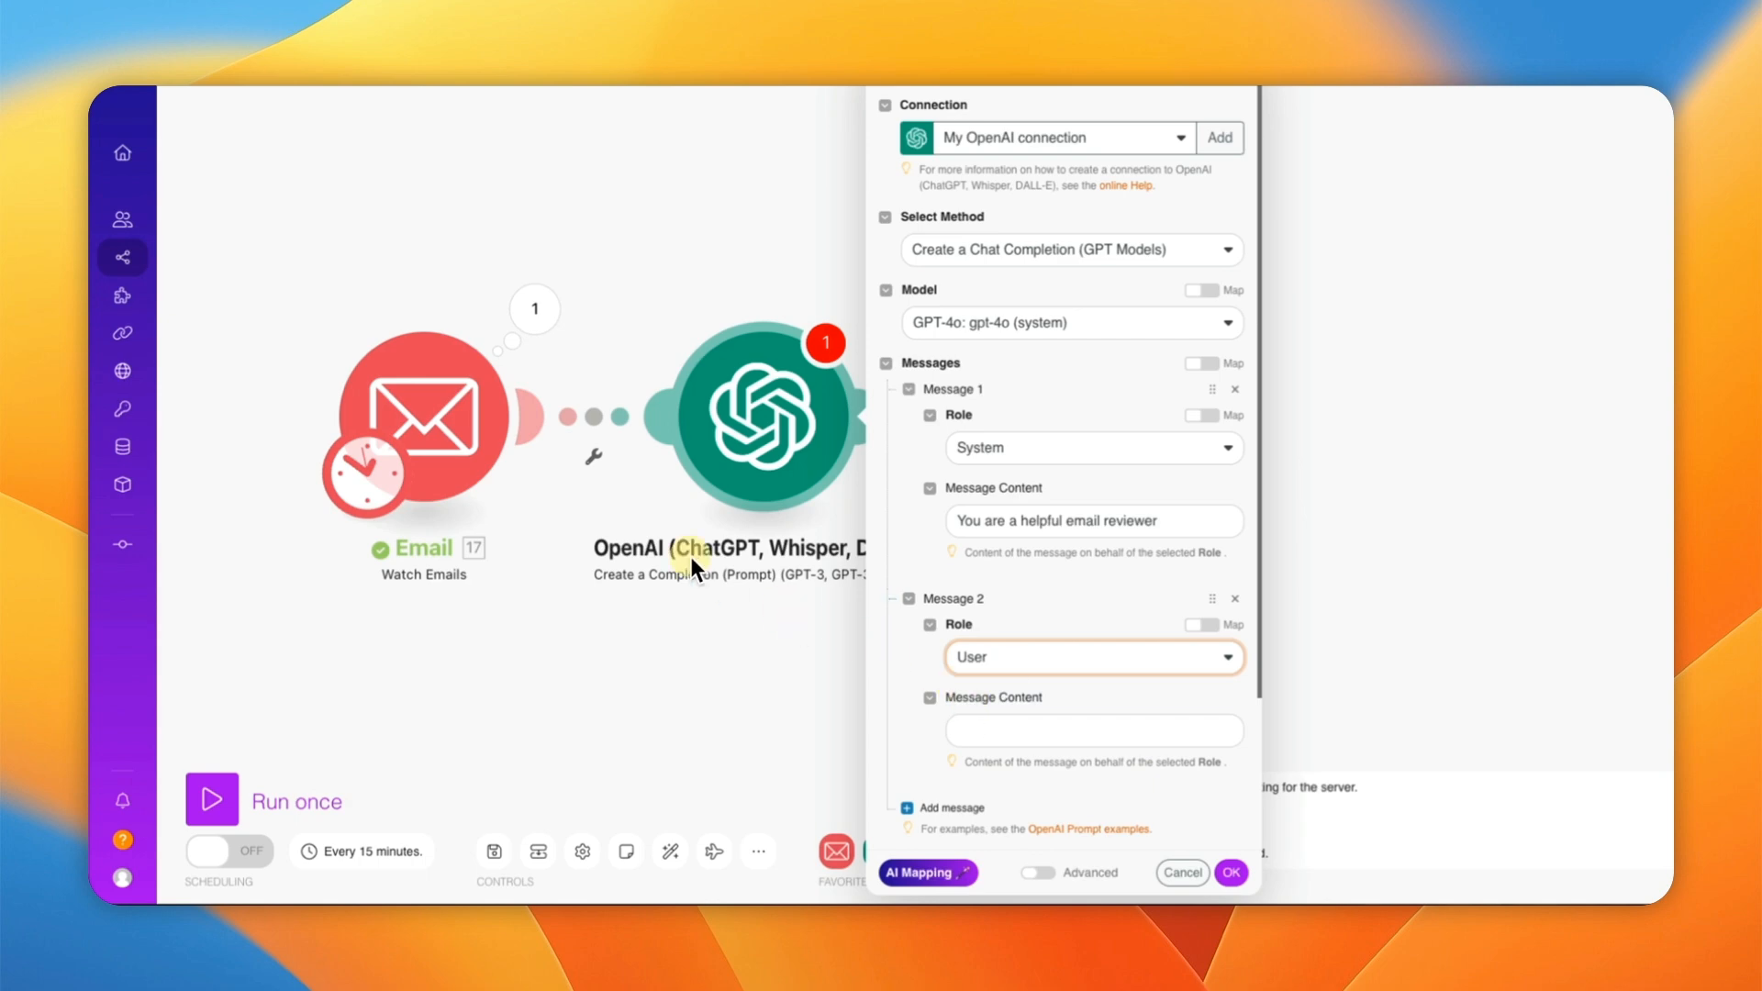
{"action": "left_click", "coordinate": [1234, 877]}
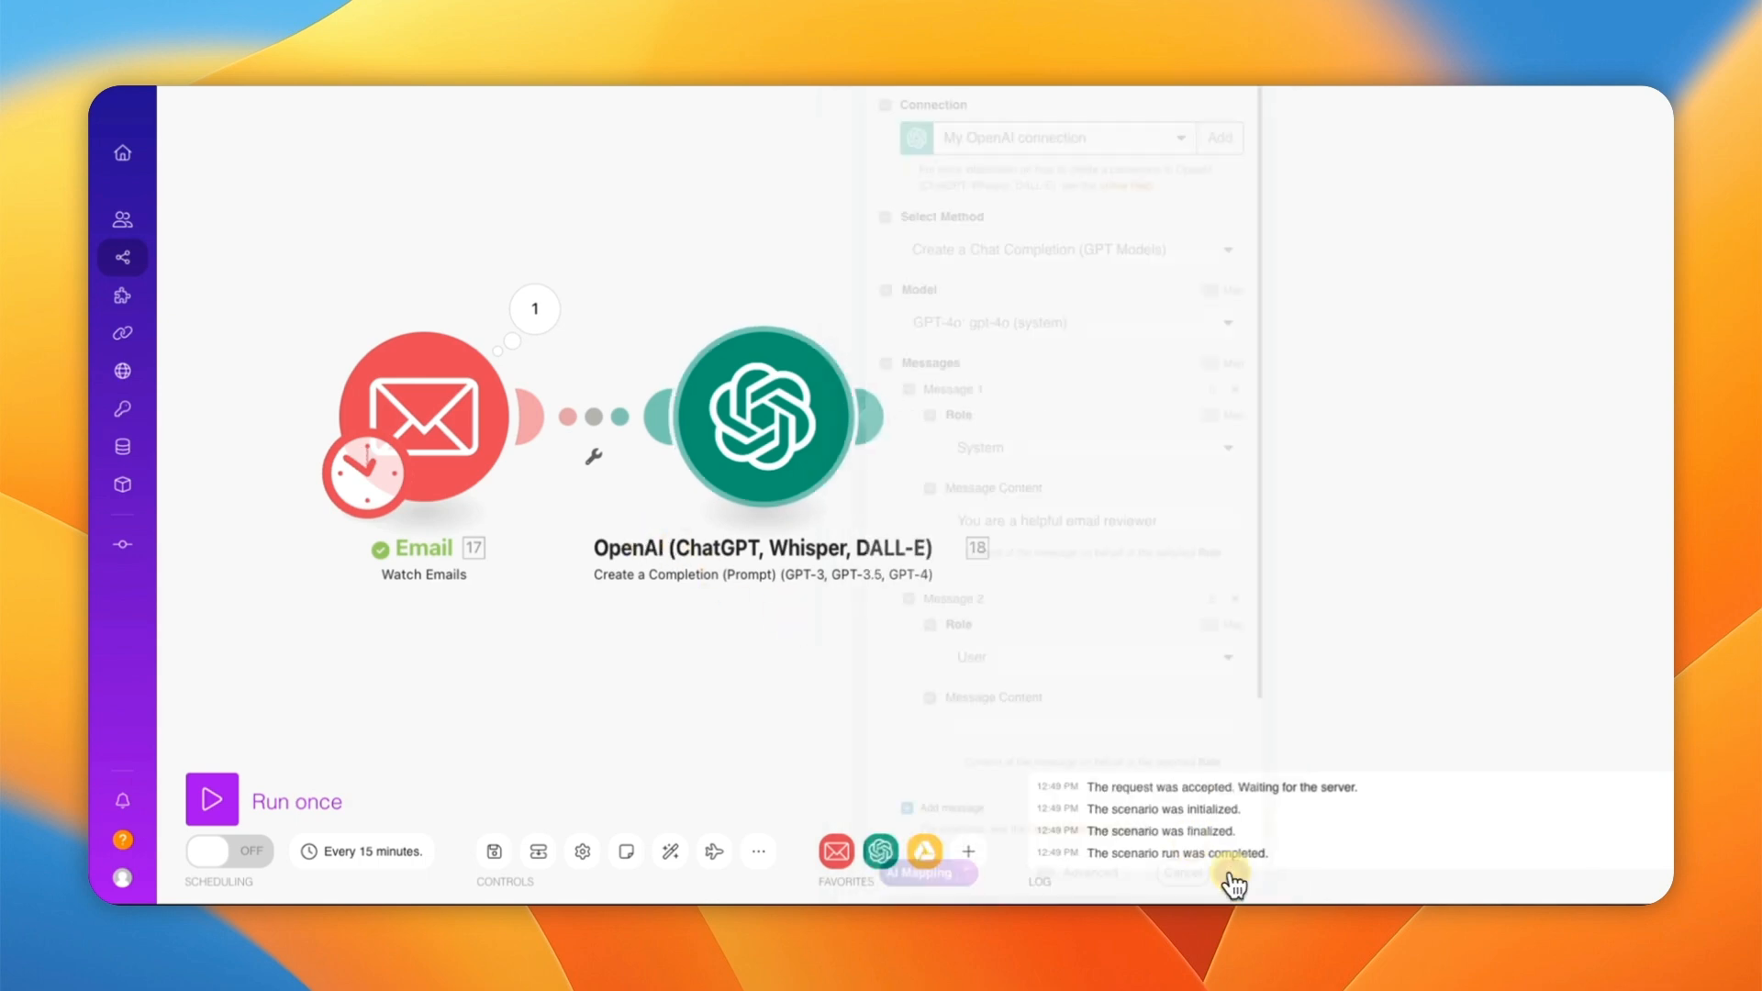
Step: Copy the alert's Text content from the Email module's output bubble and reopen the OpenAI settings
{"action": "left_click", "coordinate": [450, 423]}
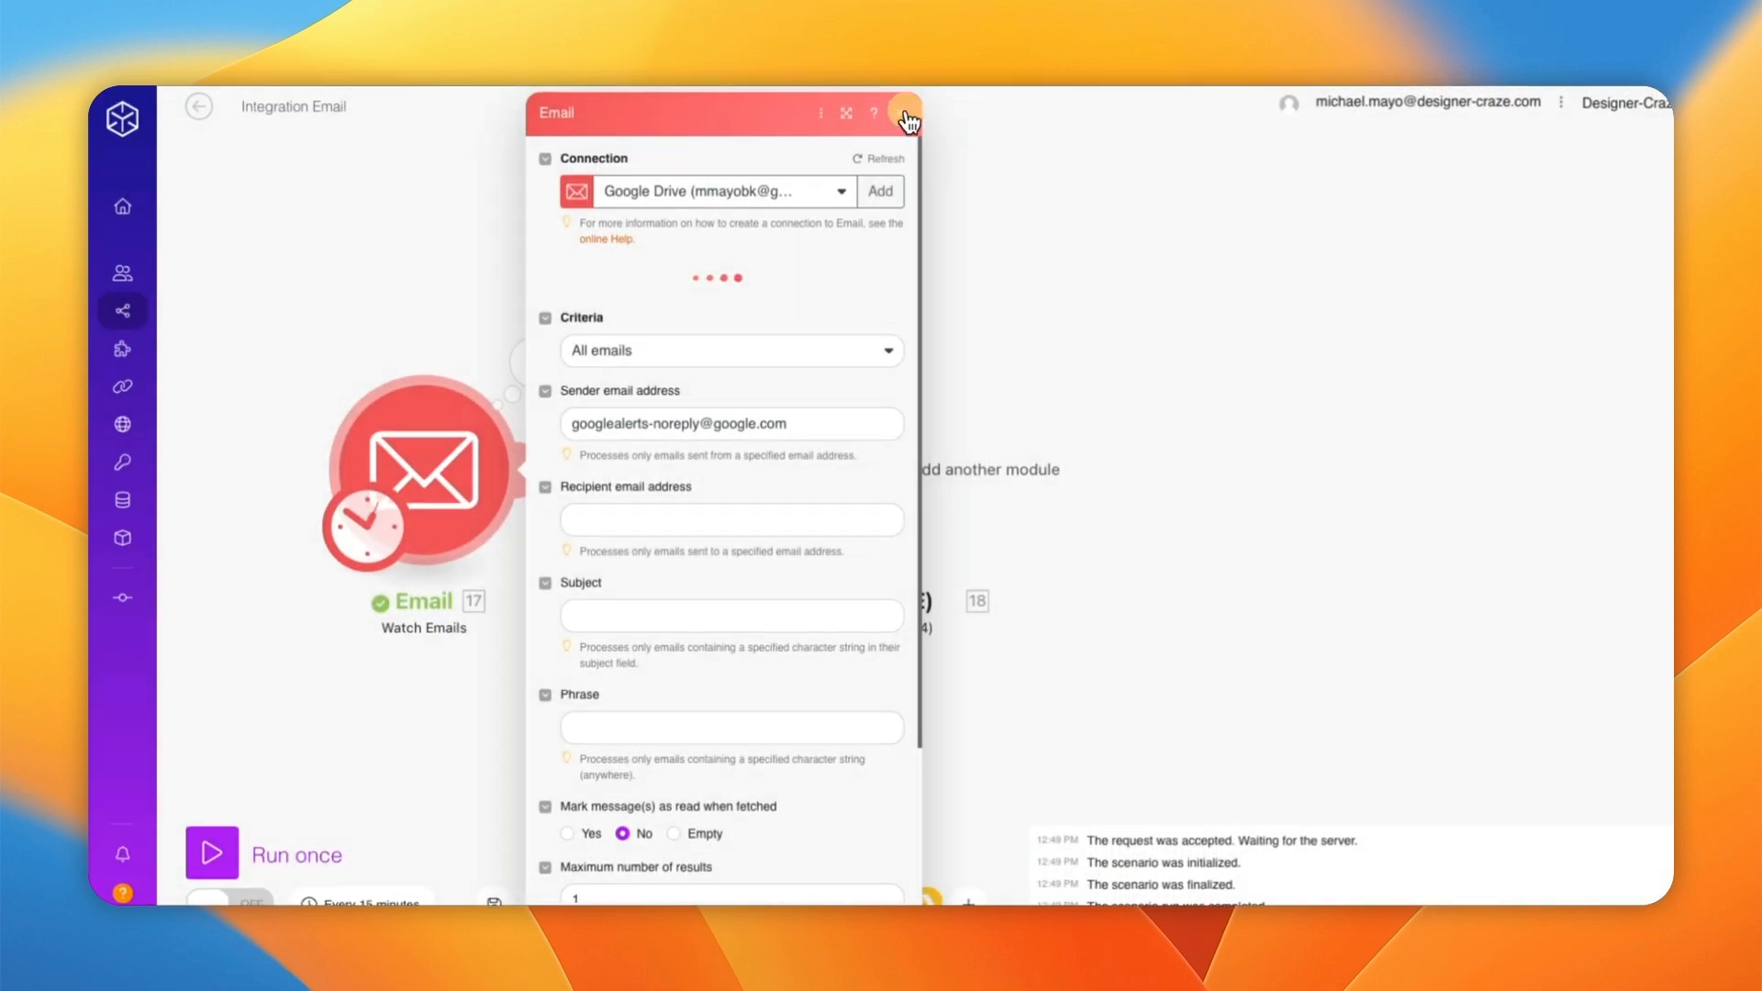
{"action": "left_click", "coordinate": [908, 120]}
{"action": "left_click", "coordinate": [535, 363]}
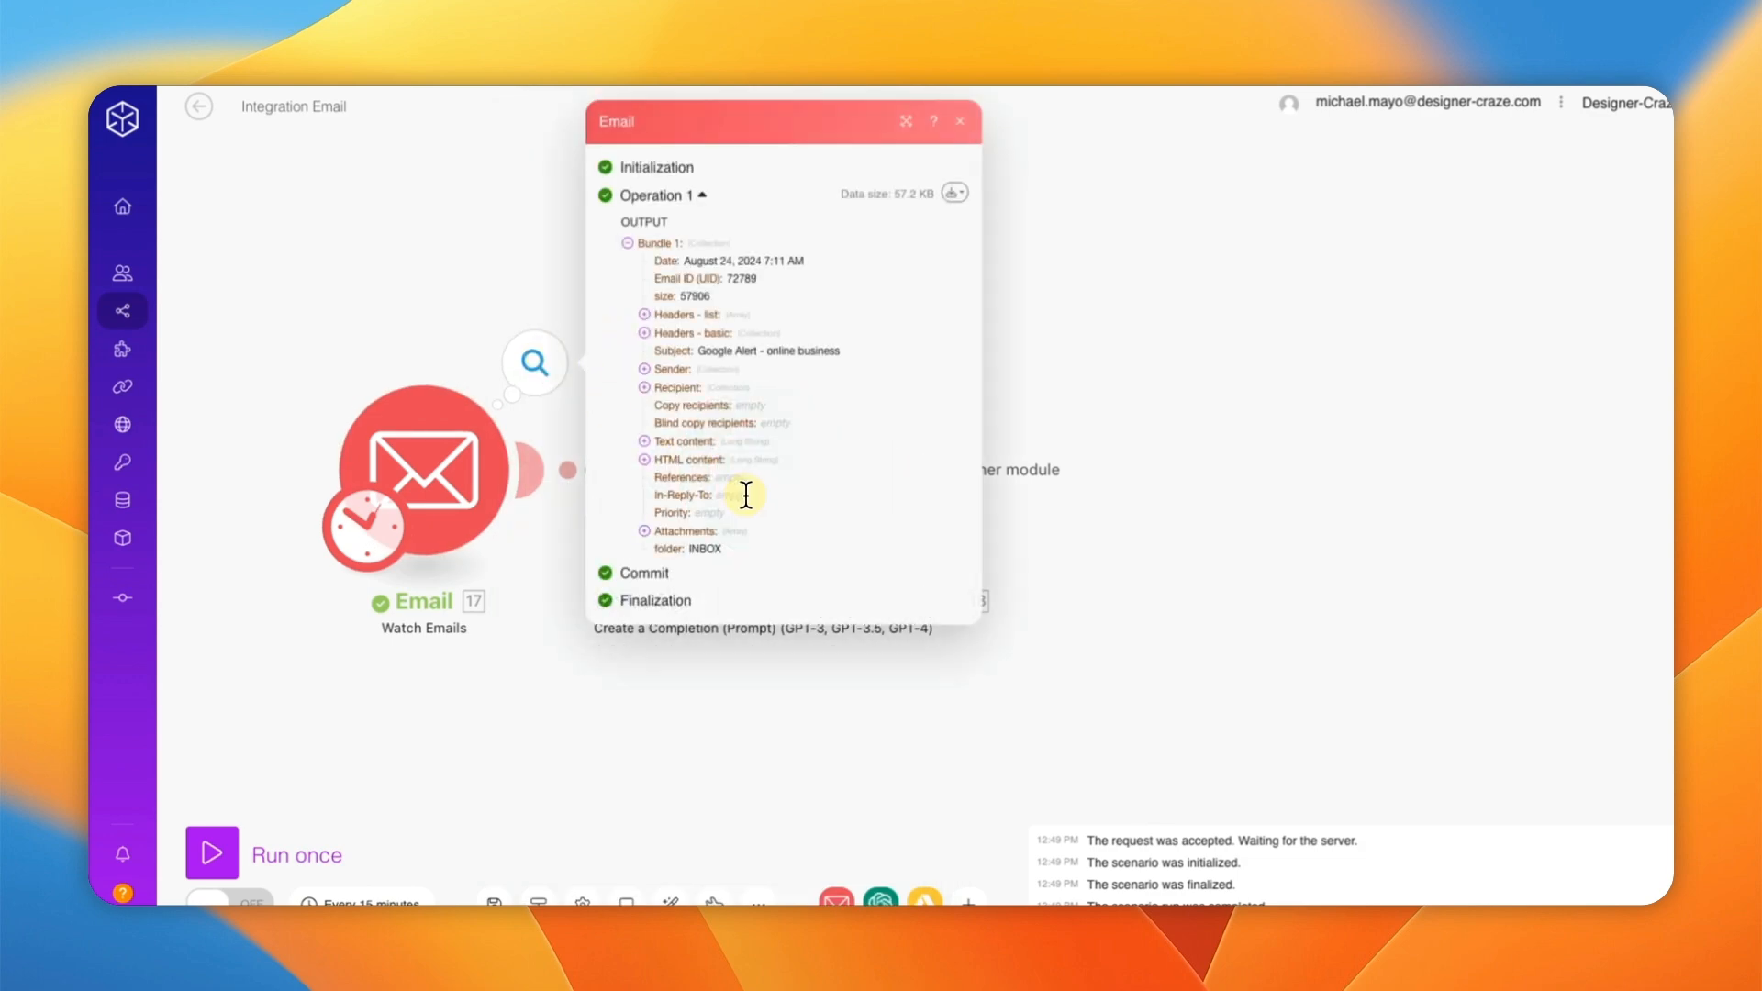
{"action": "left_click", "coordinate": [646, 445]}
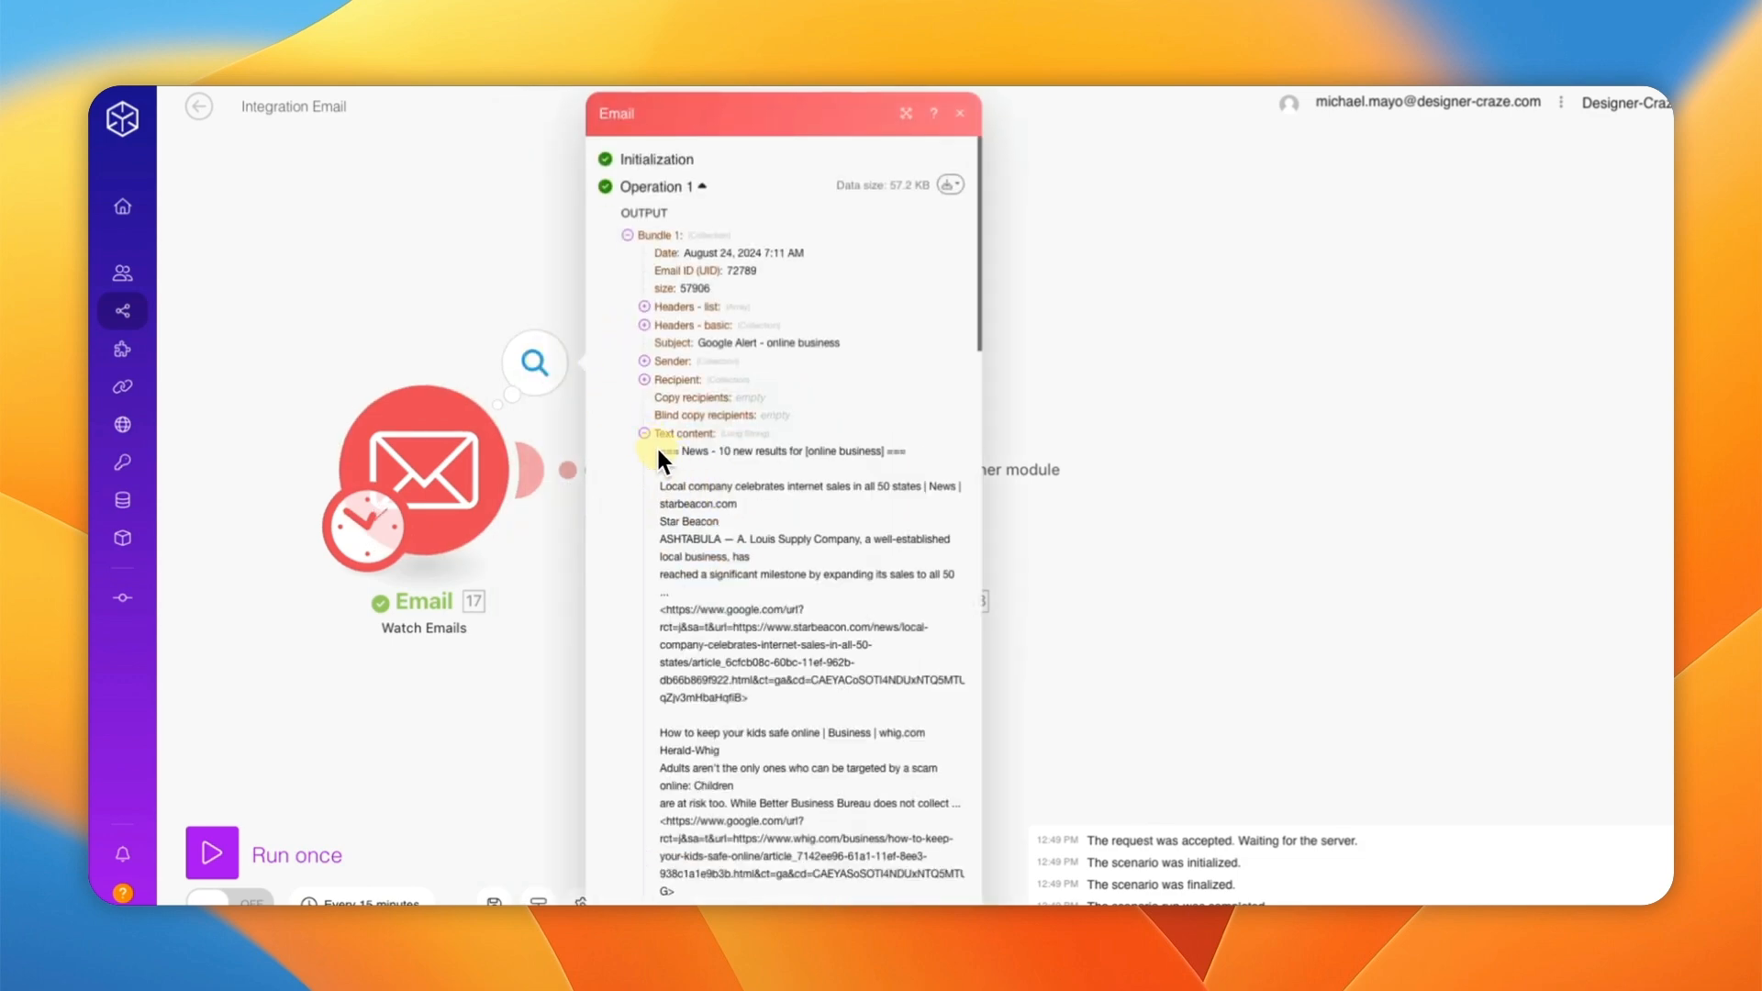
{"action": "left_click_drag", "start_coordinate": [659, 447], "coordinate": [754, 479]}
{"action": "scroll", "coordinate": [675, 587], "scroll_direction": "down", "scroll_amount": 20}
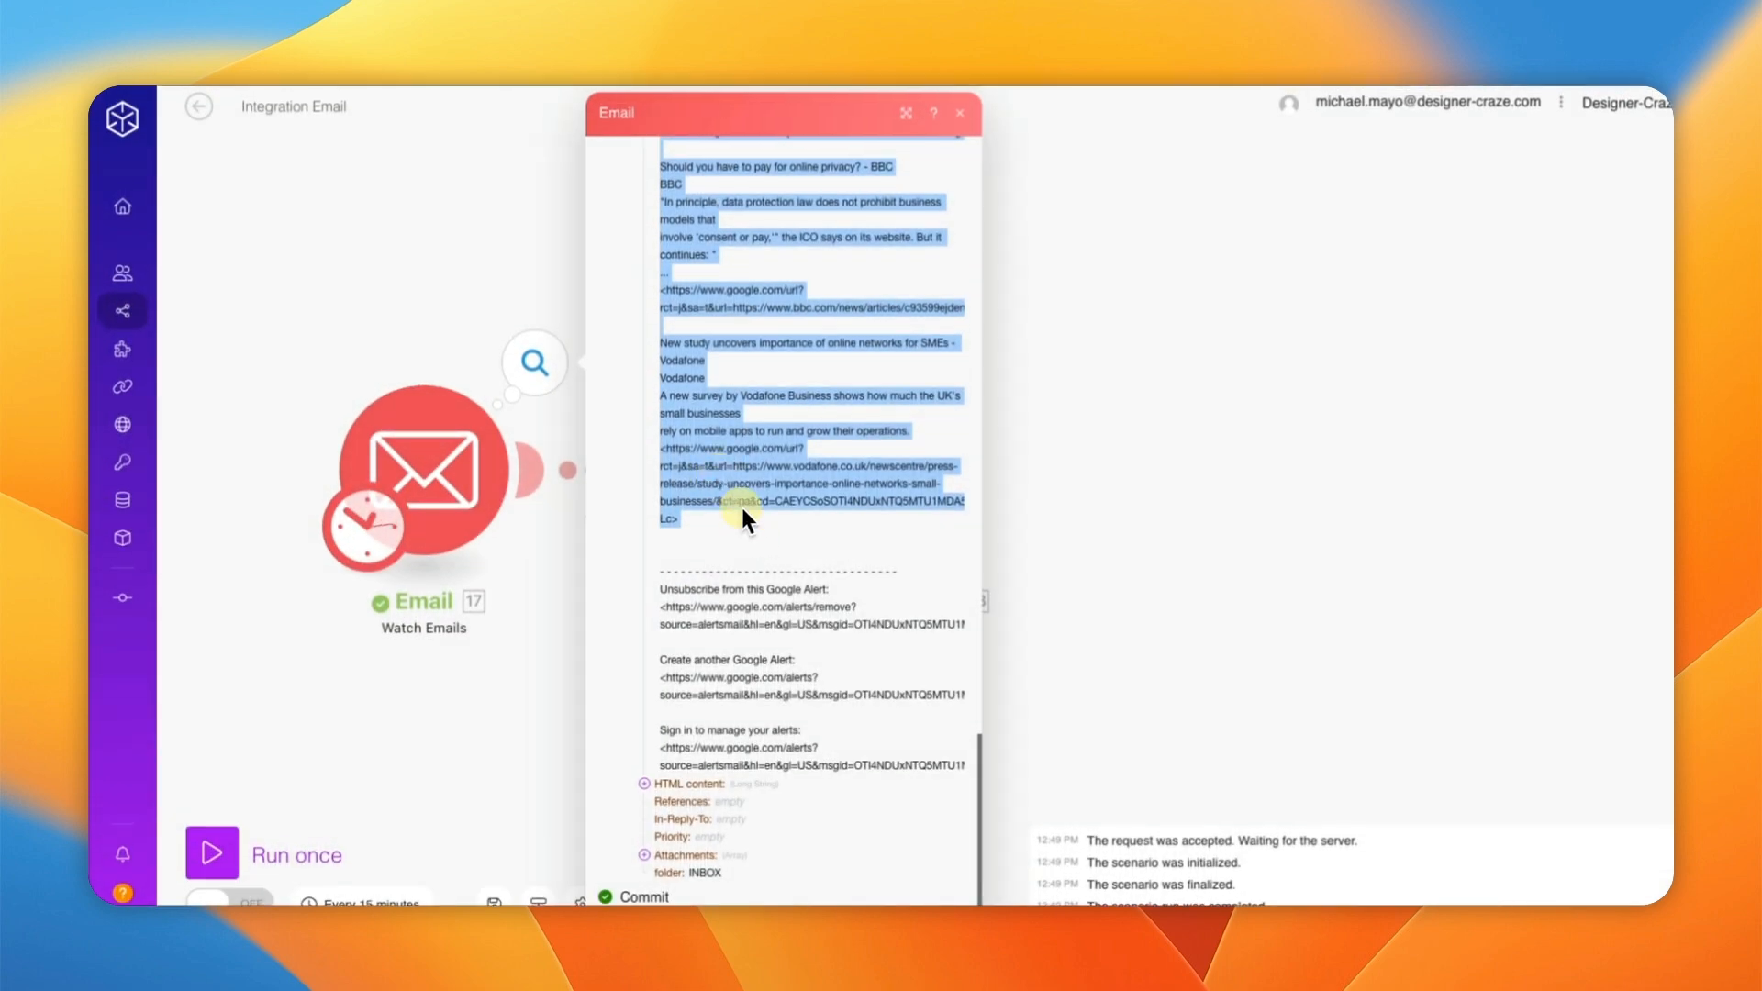
{"action": "right_click", "coordinate": [715, 457]}
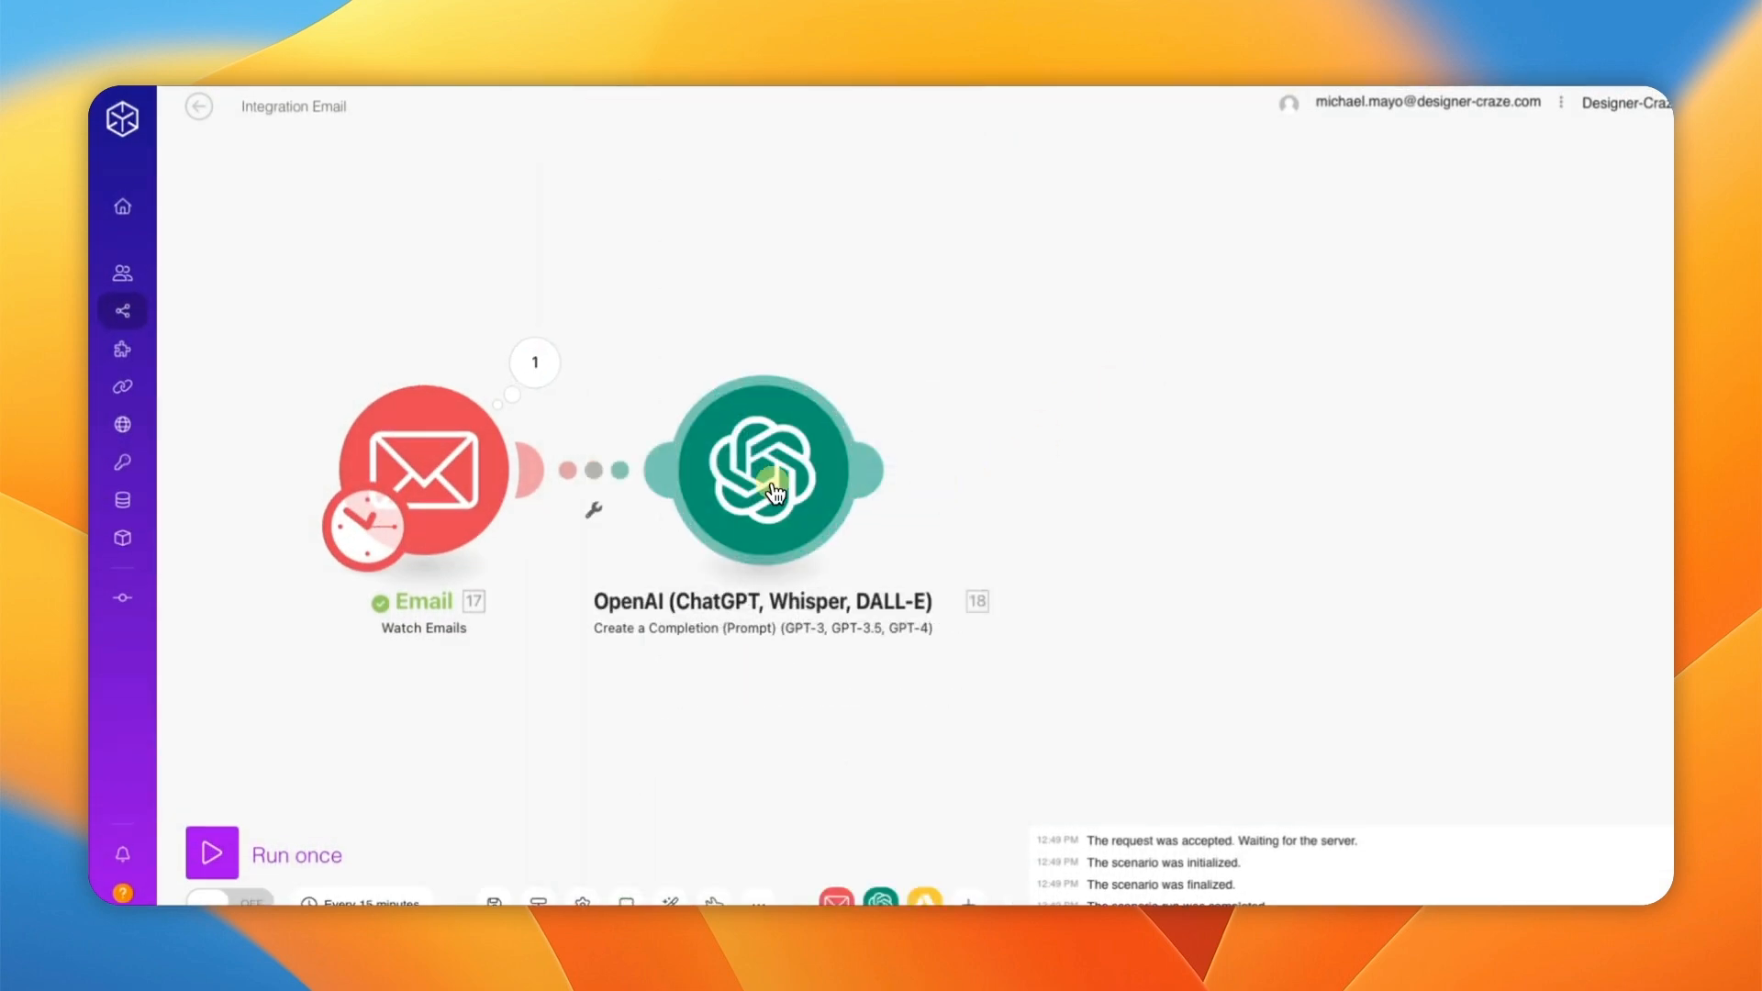
{"action": "left_click", "coordinate": [774, 487]}
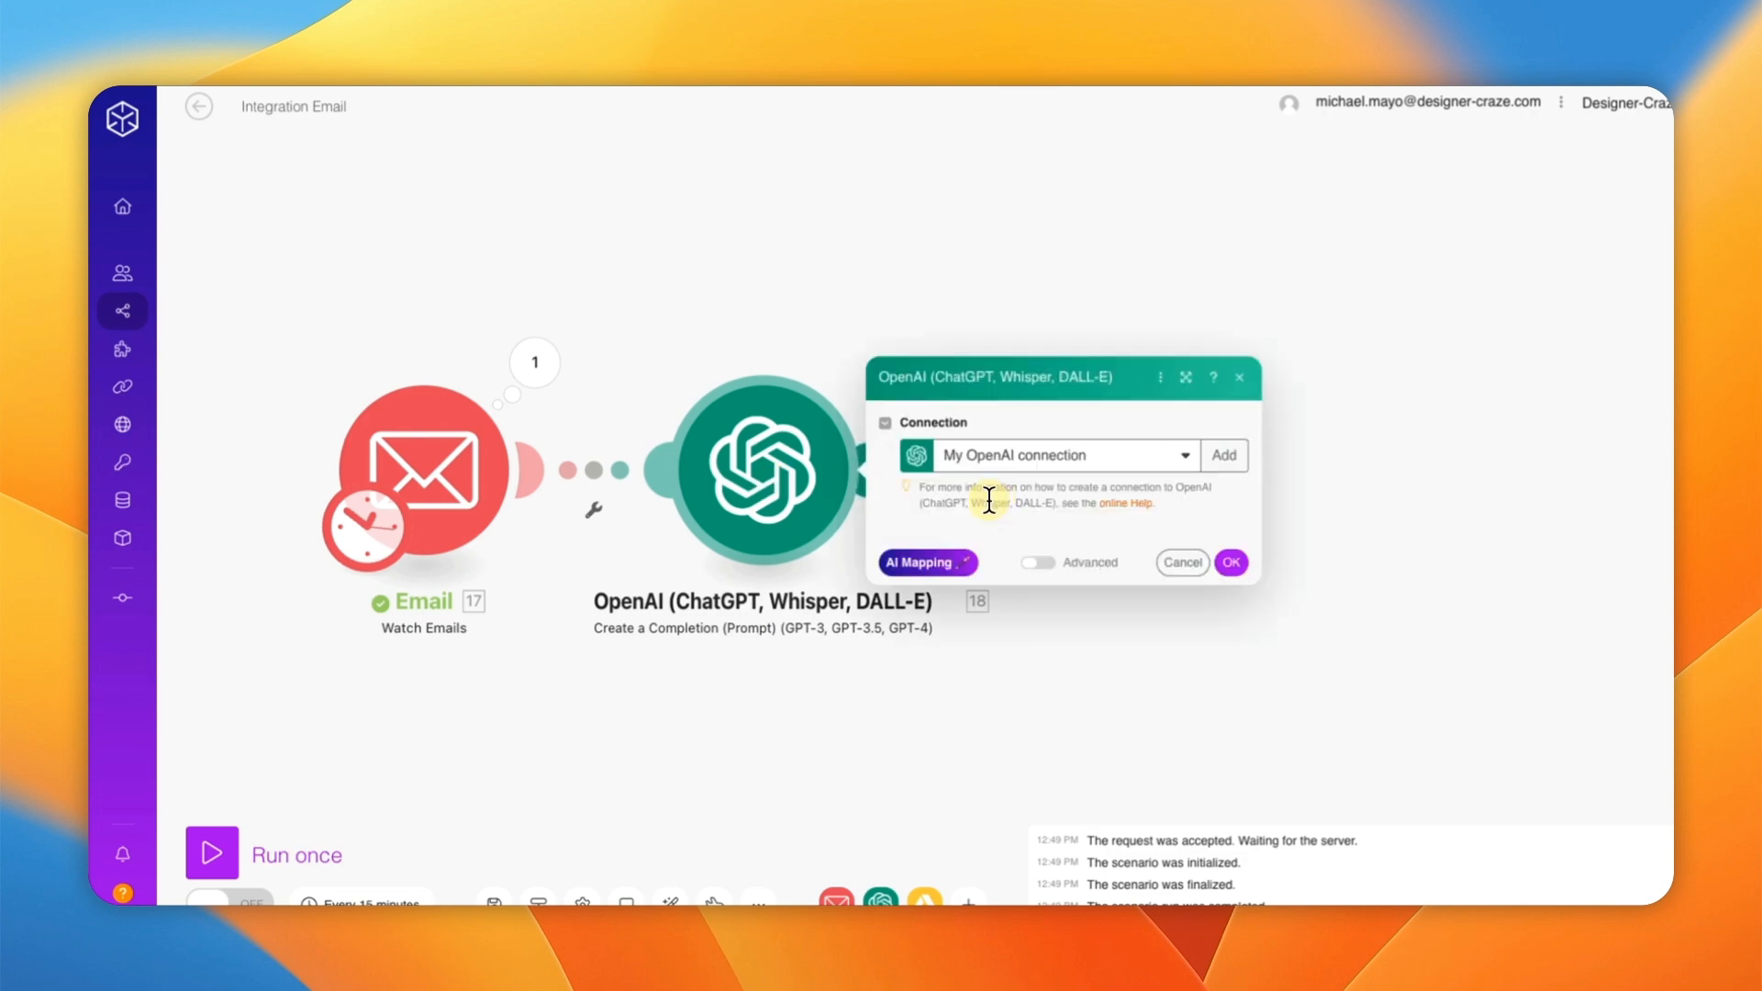
Step: Paste the copied email text into Message 2's content
{"action": "scroll", "coordinate": [1073, 663], "scroll_direction": "down", "scroll_amount": 3}
{"action": "left_click", "coordinate": [1004, 640]}
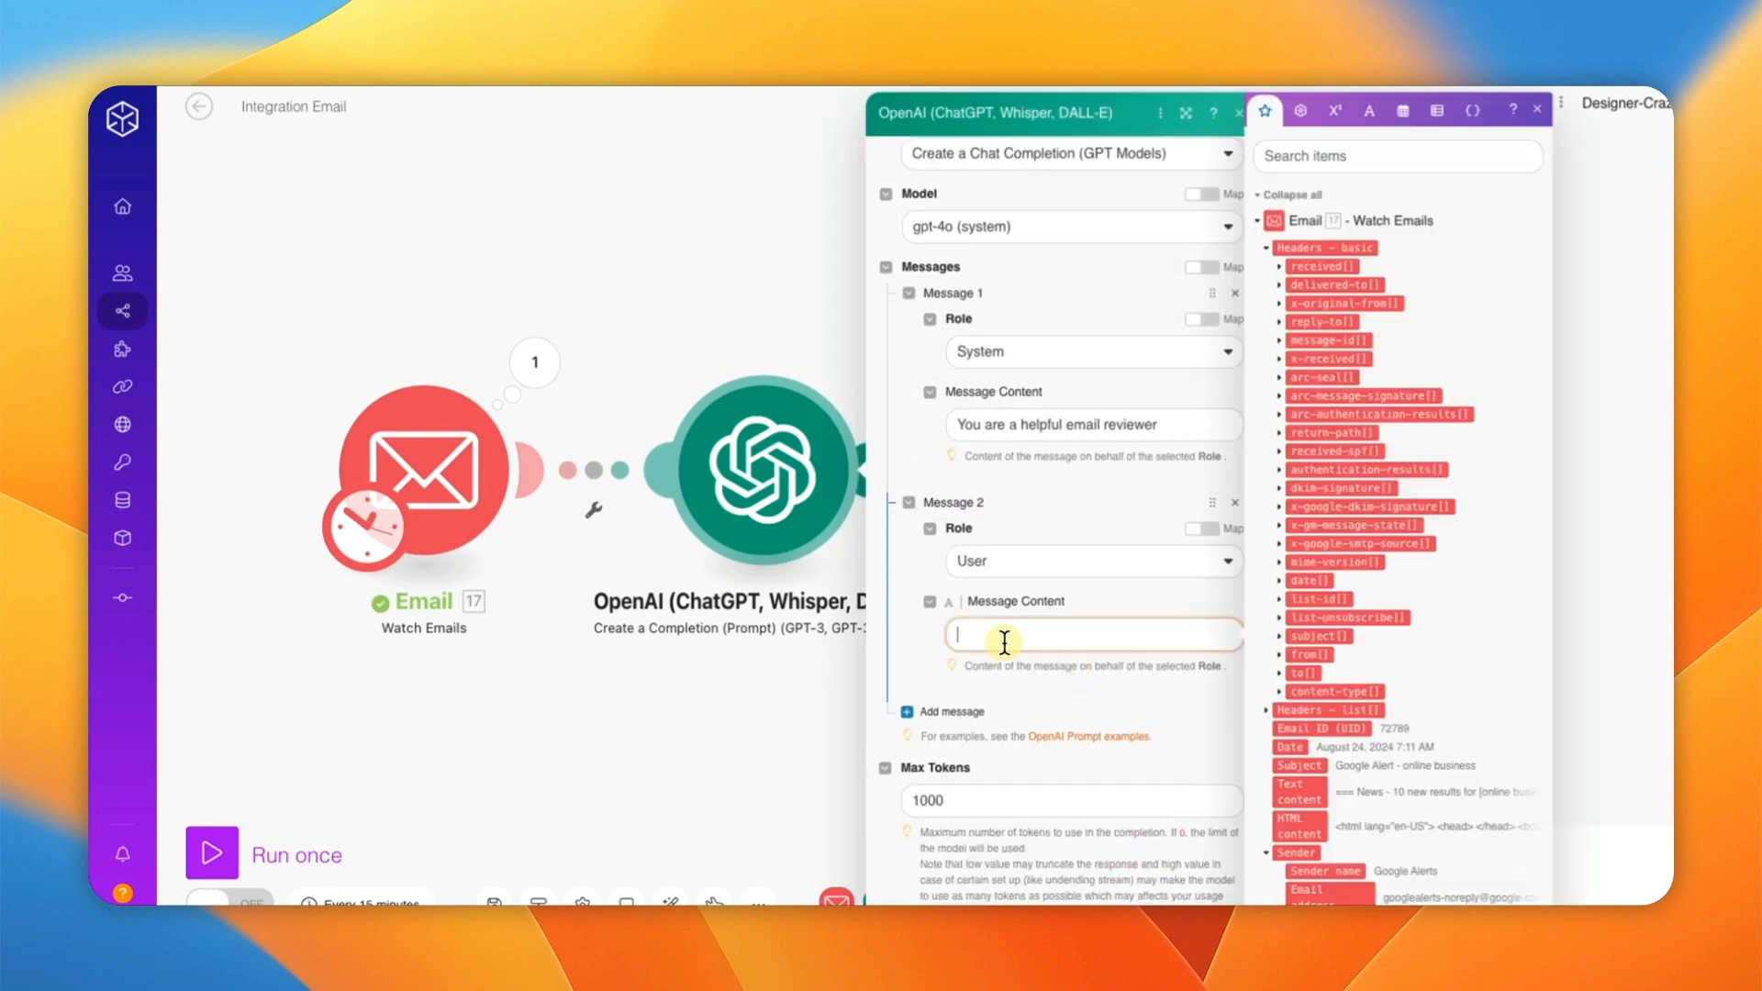
{"action": "key", "text": "super+v"}
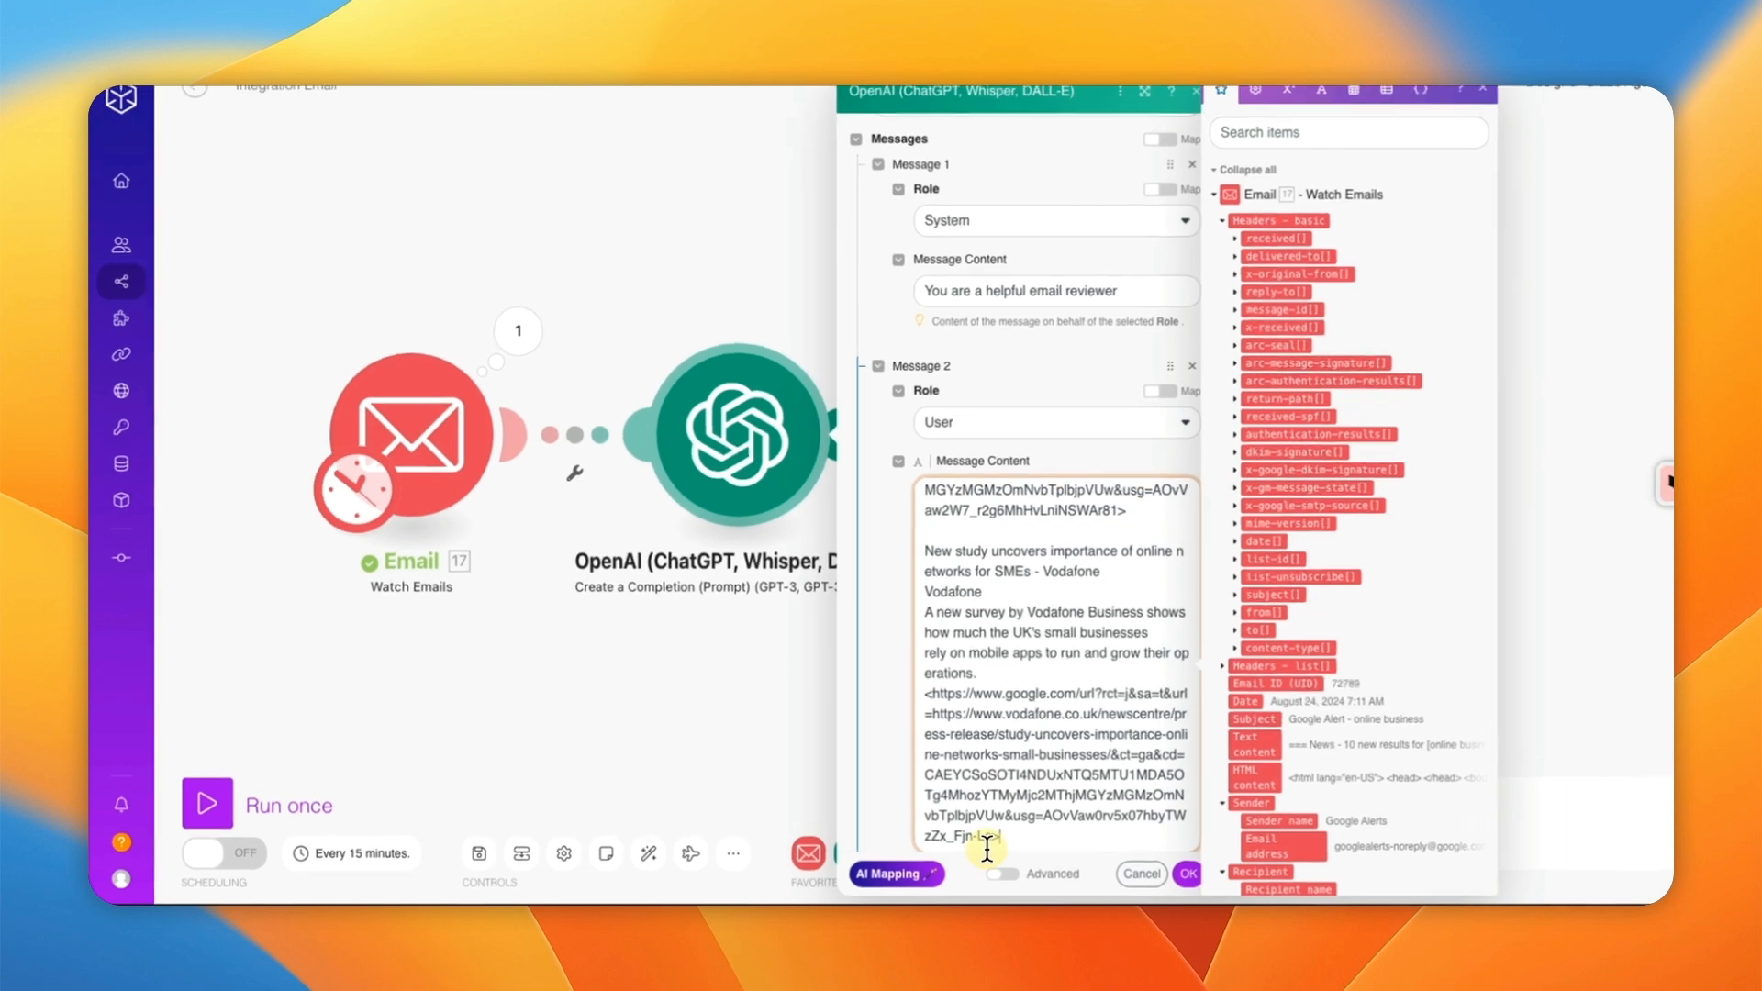
Step: Remove the accidentally added empty Message 3 and save the OpenAI module
{"action": "scroll", "coordinate": [859, 585], "scroll_direction": "down", "scroll_amount": 1}
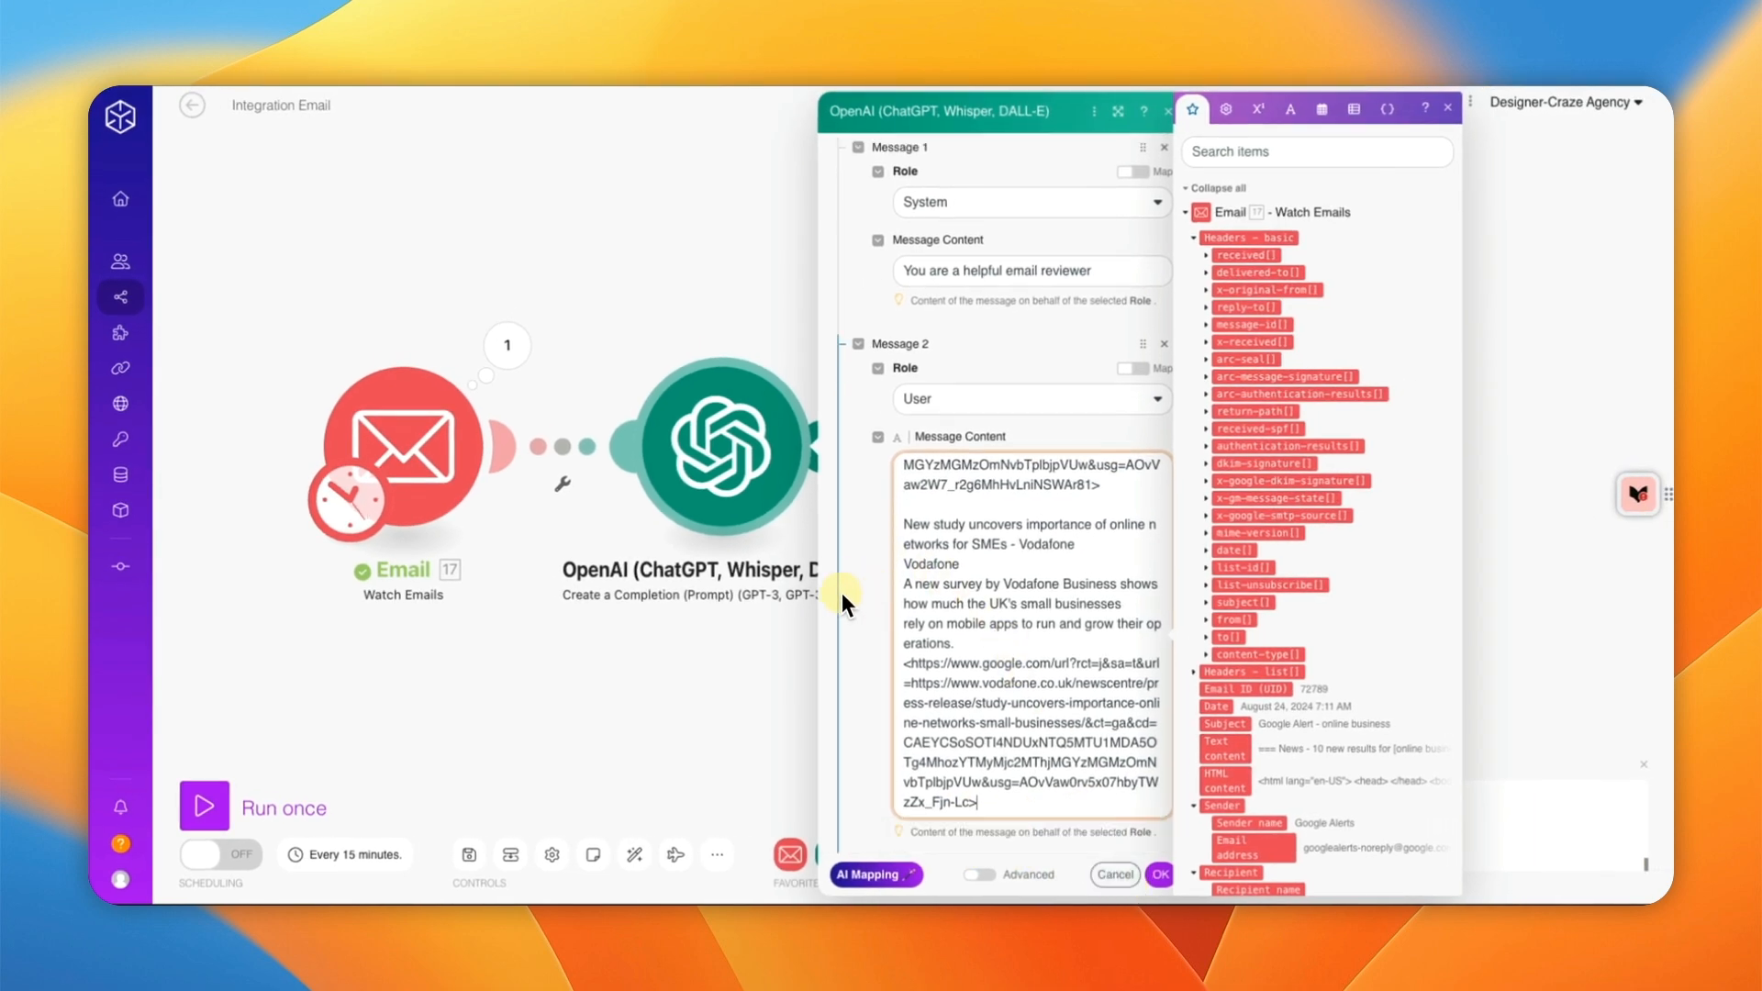
{"action": "scroll", "coordinate": [855, 592], "scroll_direction": "down", "scroll_amount": 5}
{"action": "left_click", "coordinate": [888, 736]}
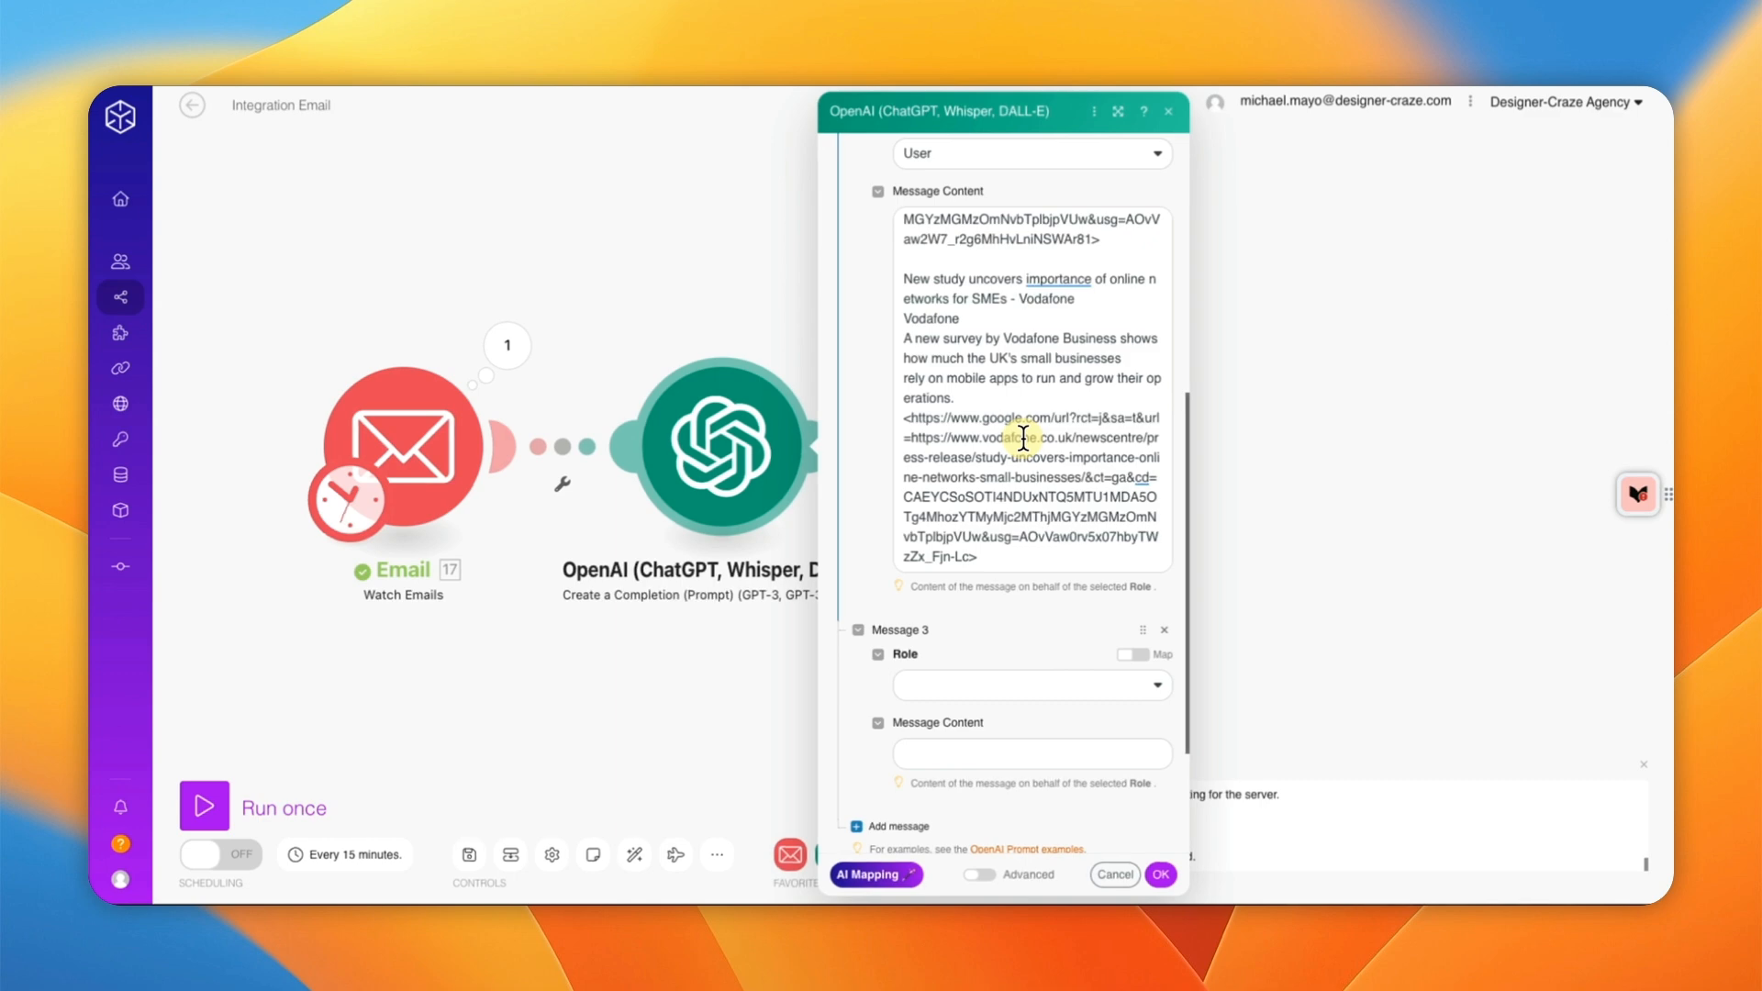
{"action": "left_click", "coordinate": [1160, 874]}
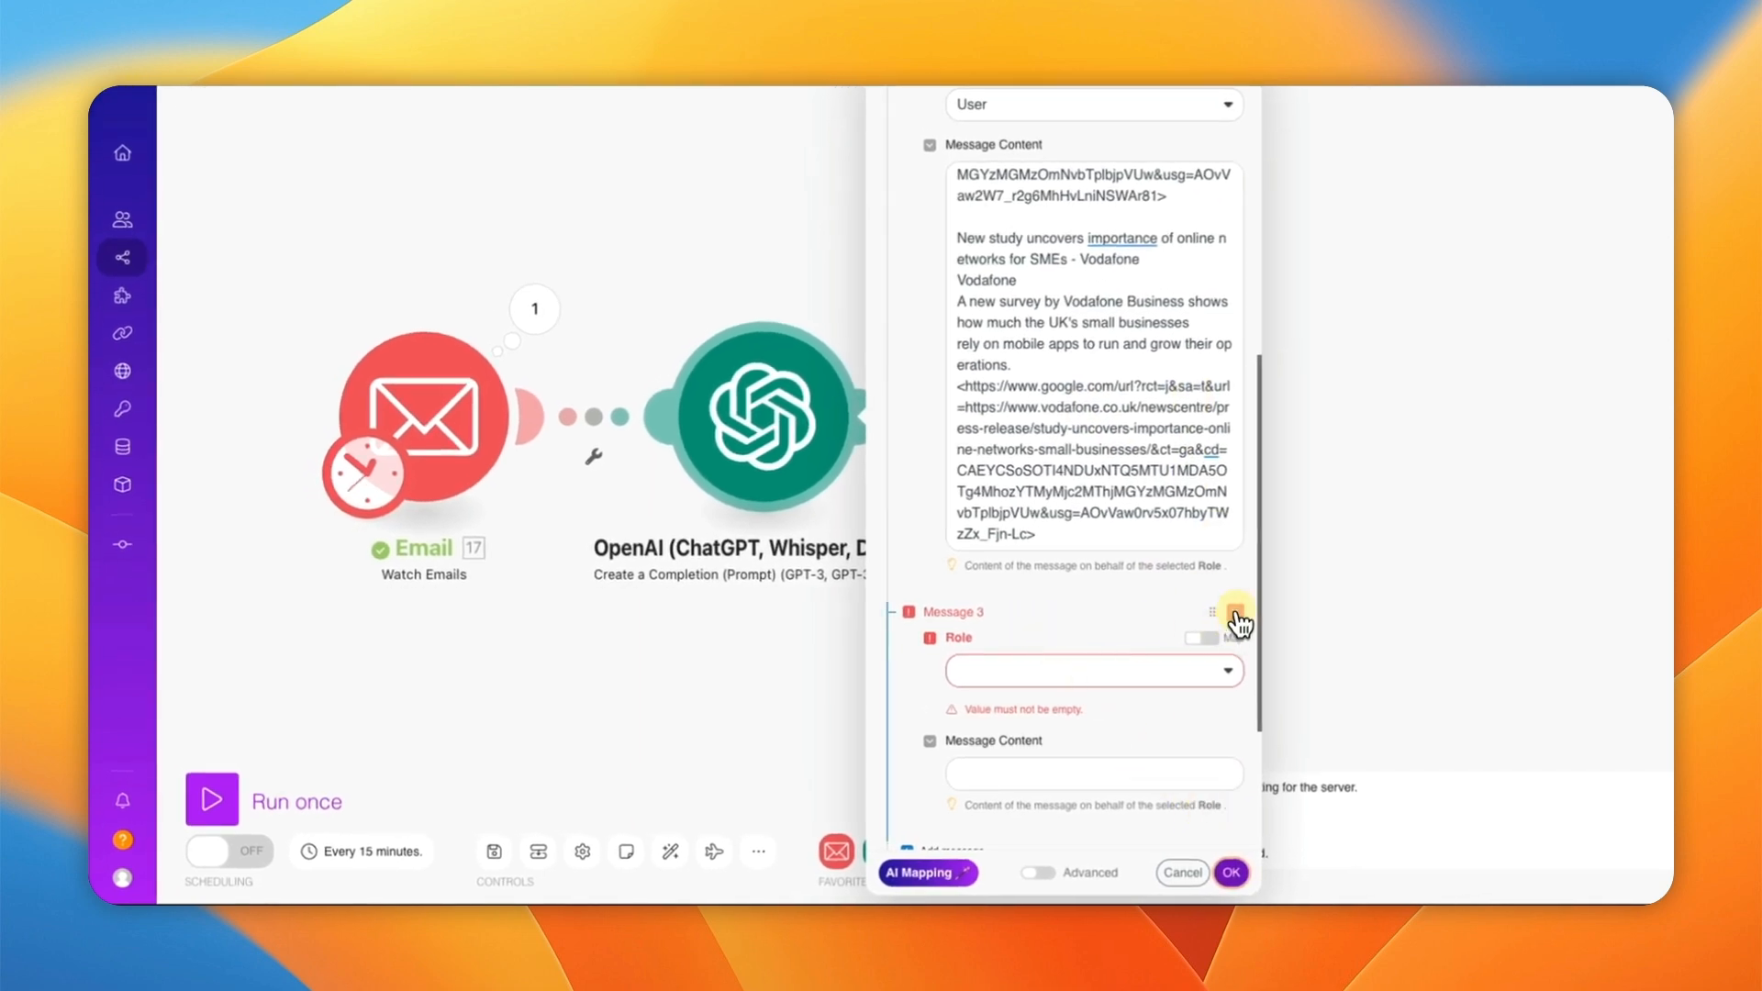
{"action": "left_click", "coordinate": [1236, 615]}
{"action": "left_click", "coordinate": [1230, 873]}
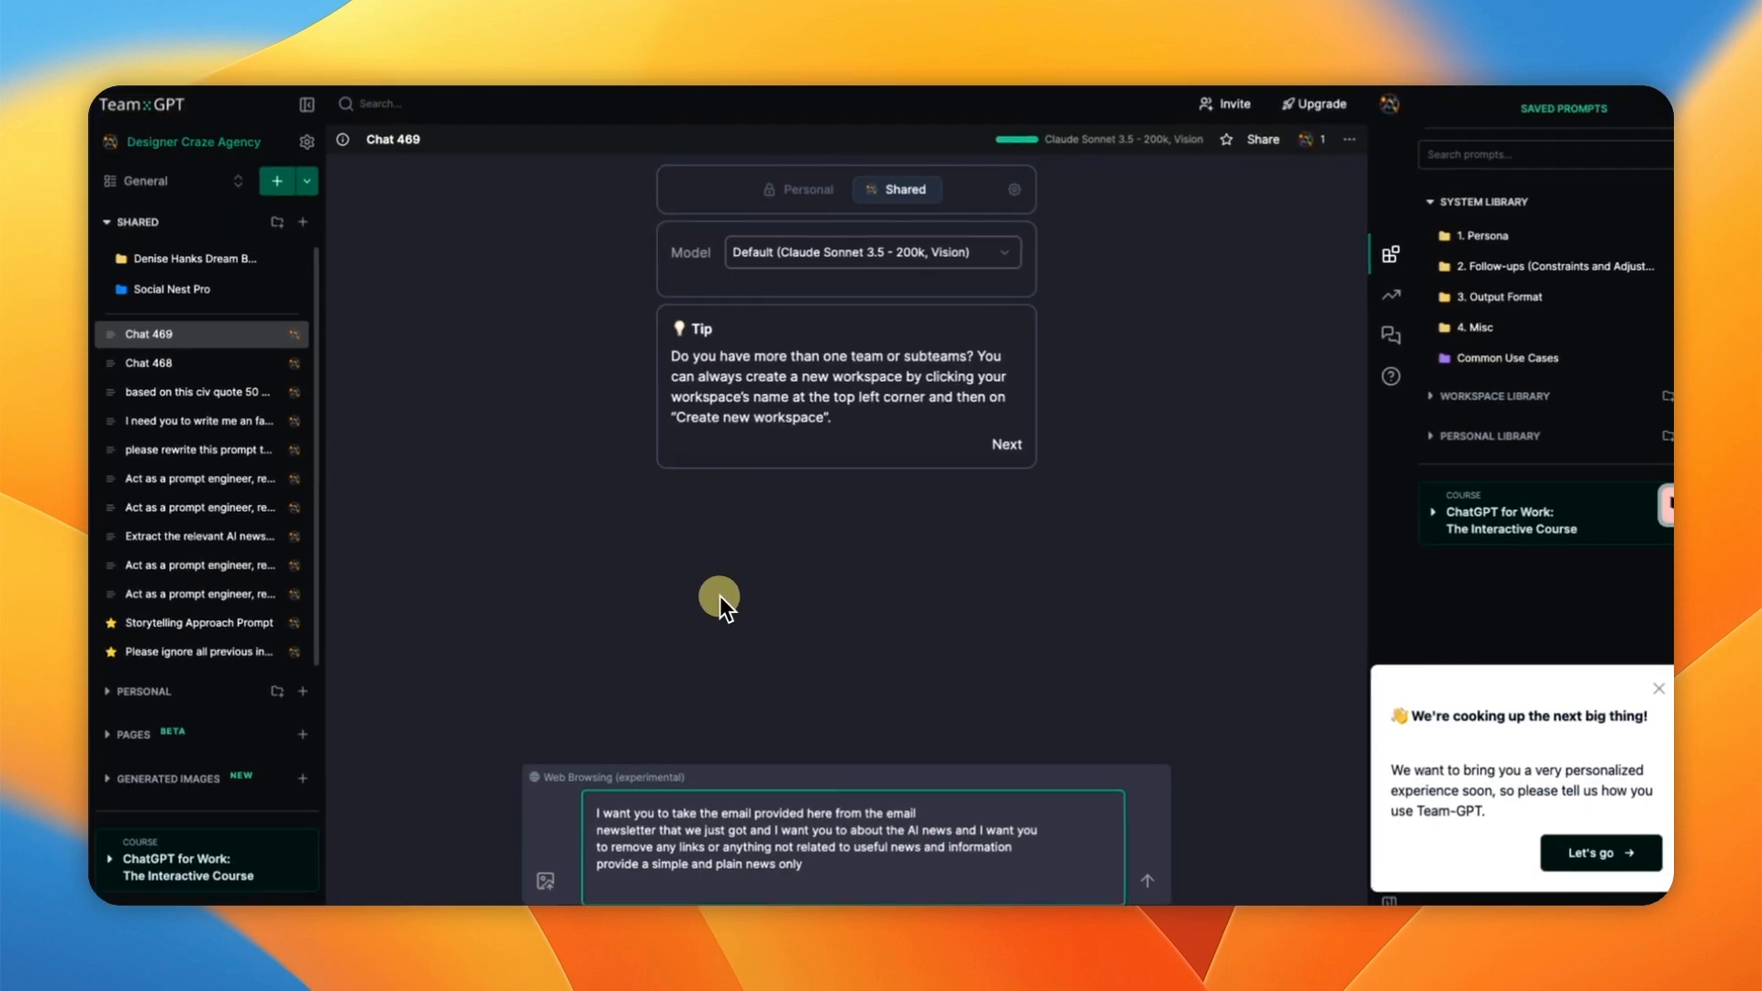
Step: Paste the email newsletter under the Team-GPT prompt and send it
{"action": "left_click", "coordinate": [805, 878]}
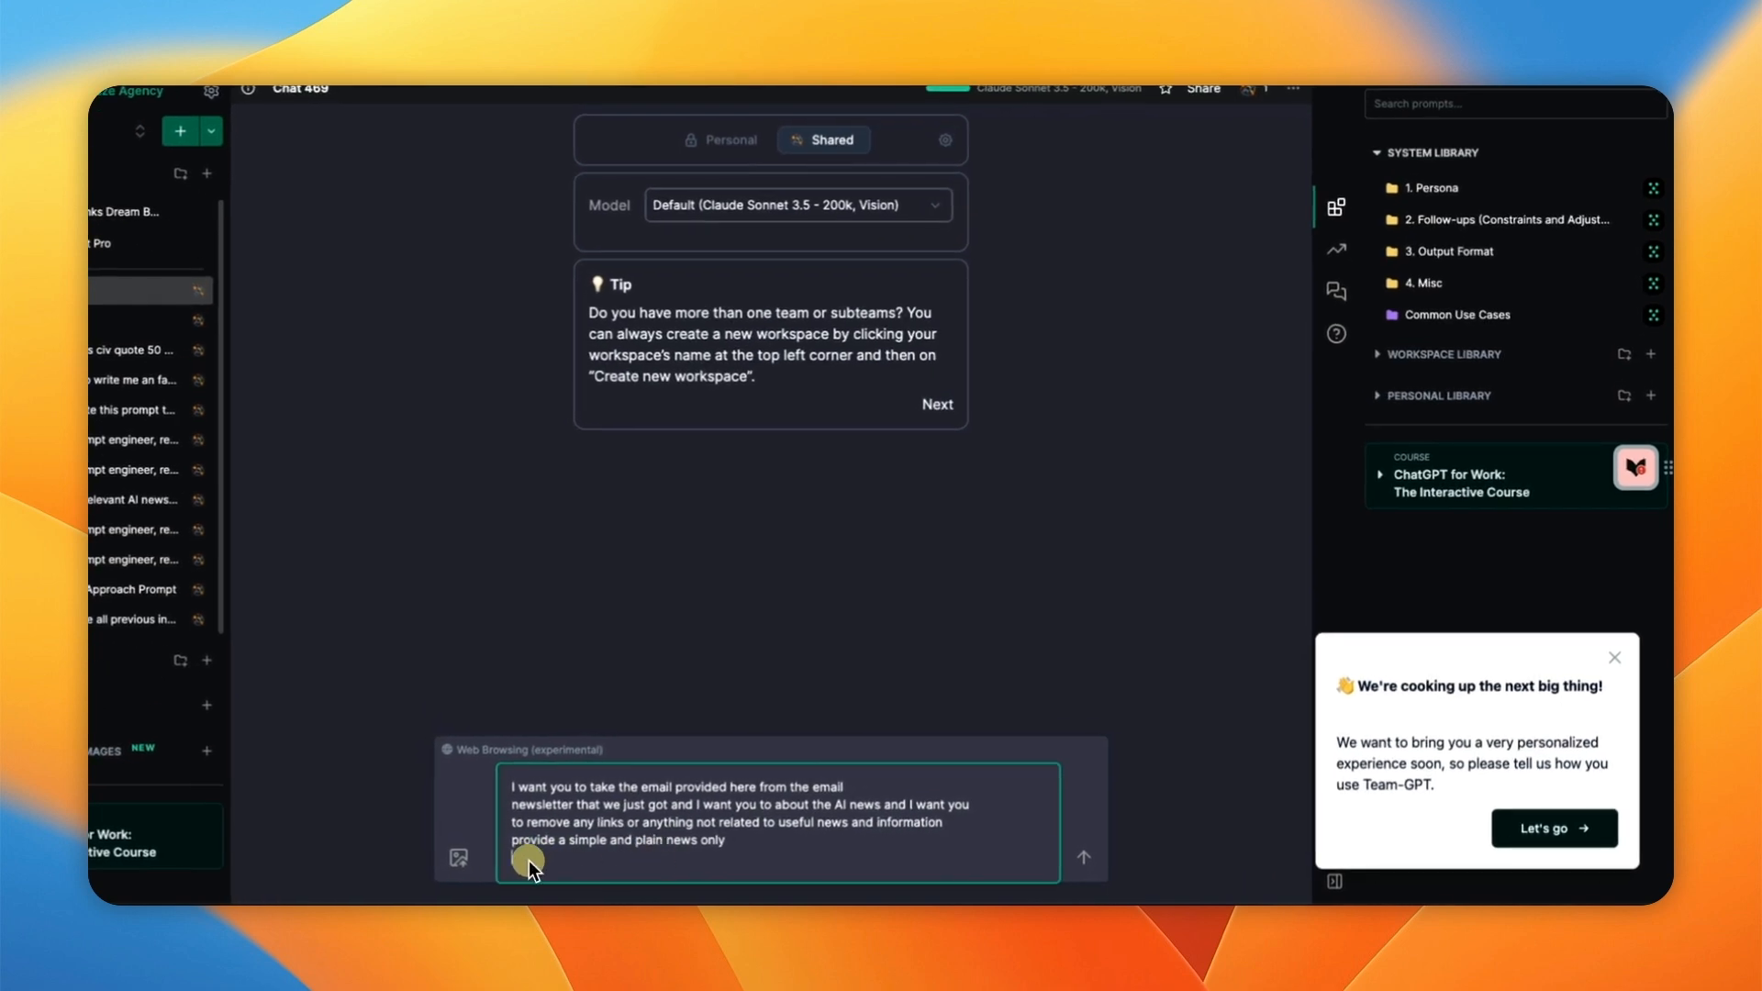
{"action": "right_click", "coordinate": [534, 857]}
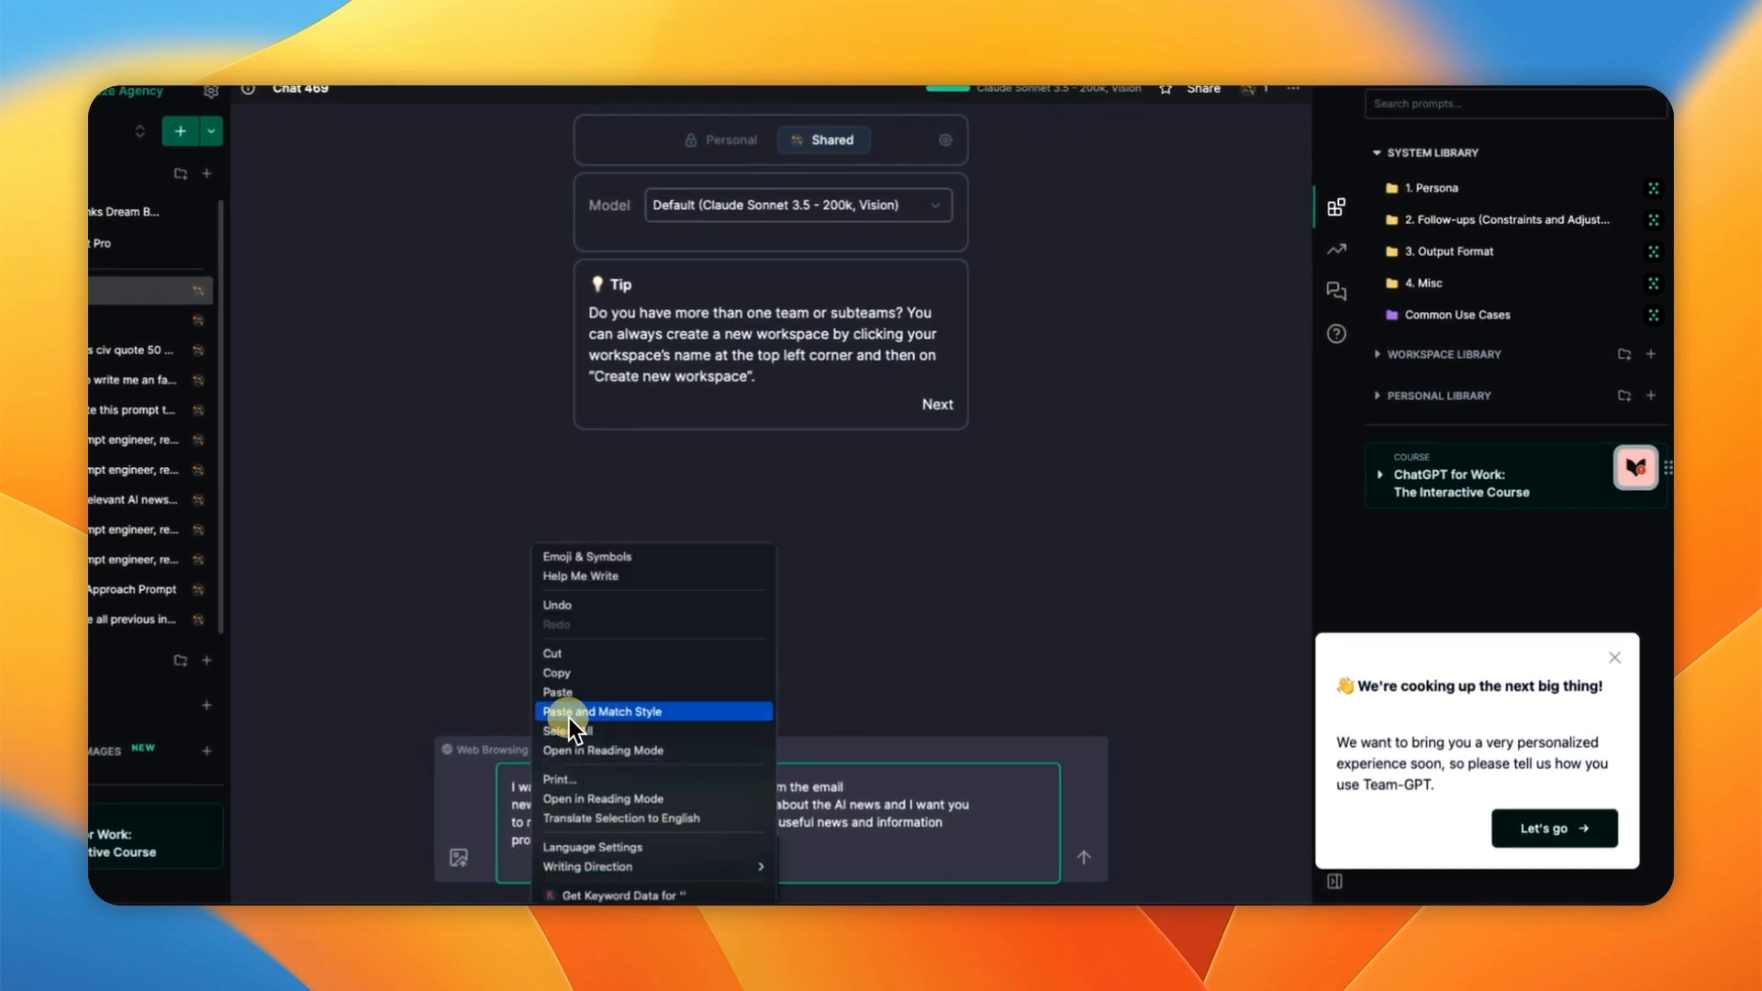
{"action": "left_click", "coordinate": [570, 696]}
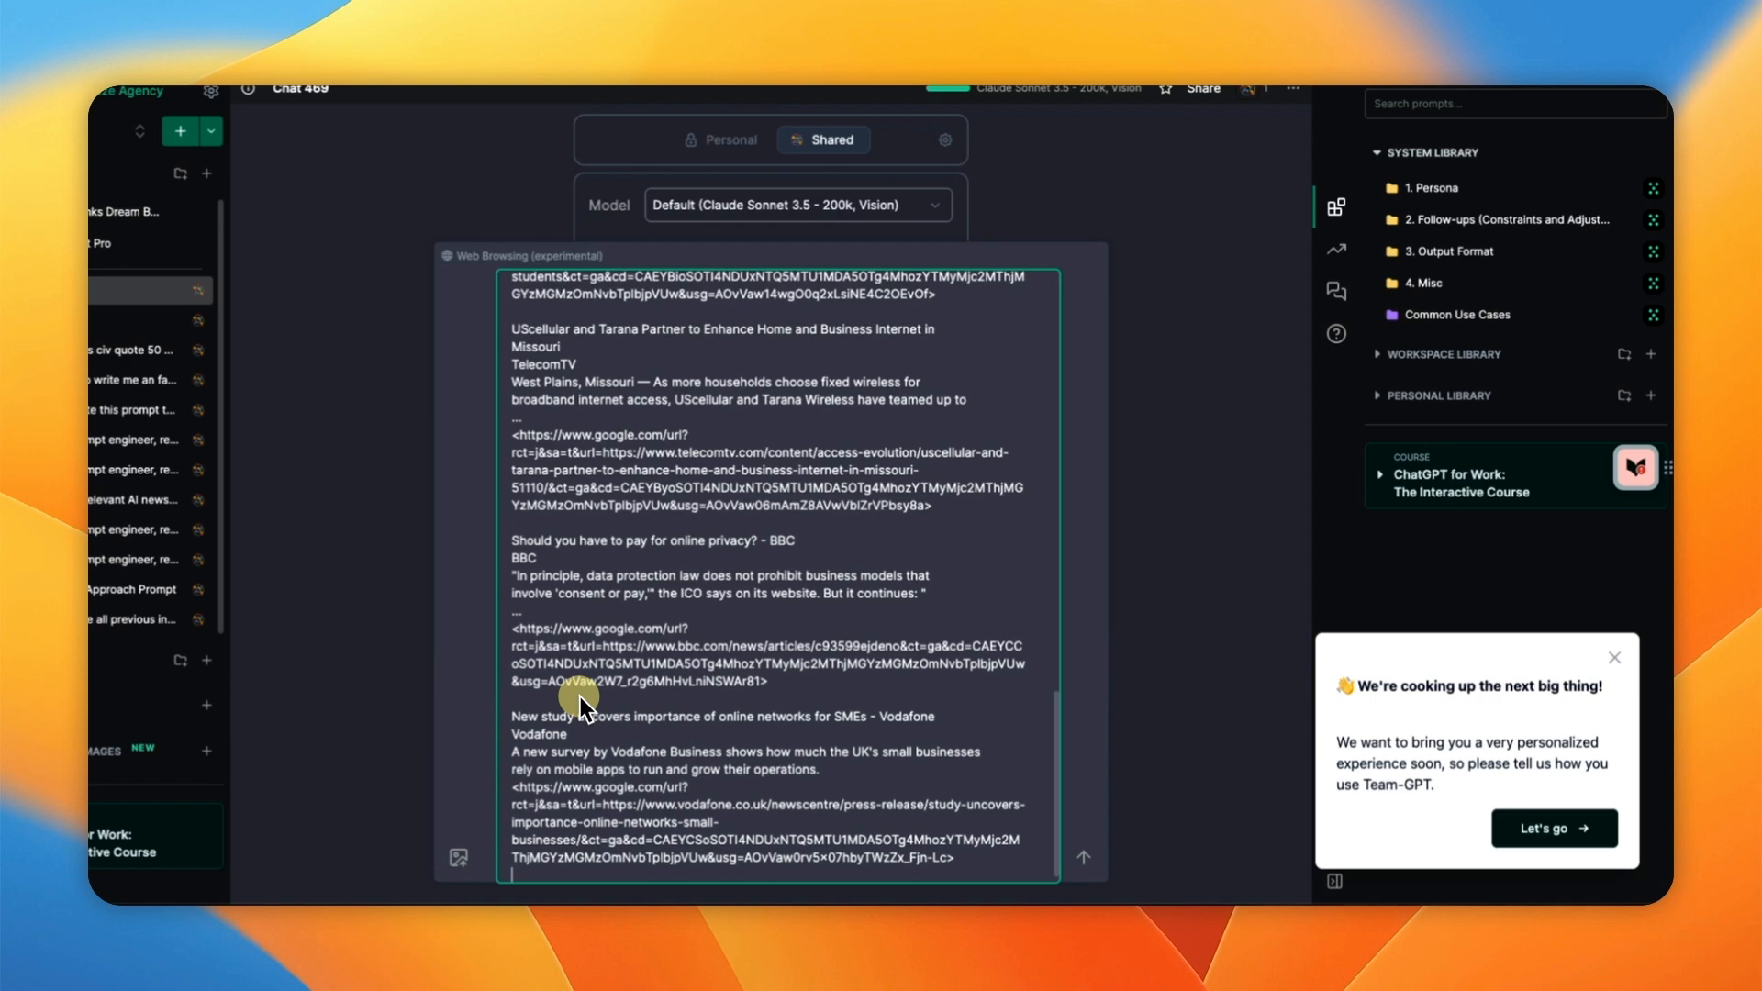
{"action": "left_click", "coordinate": [1084, 857]}
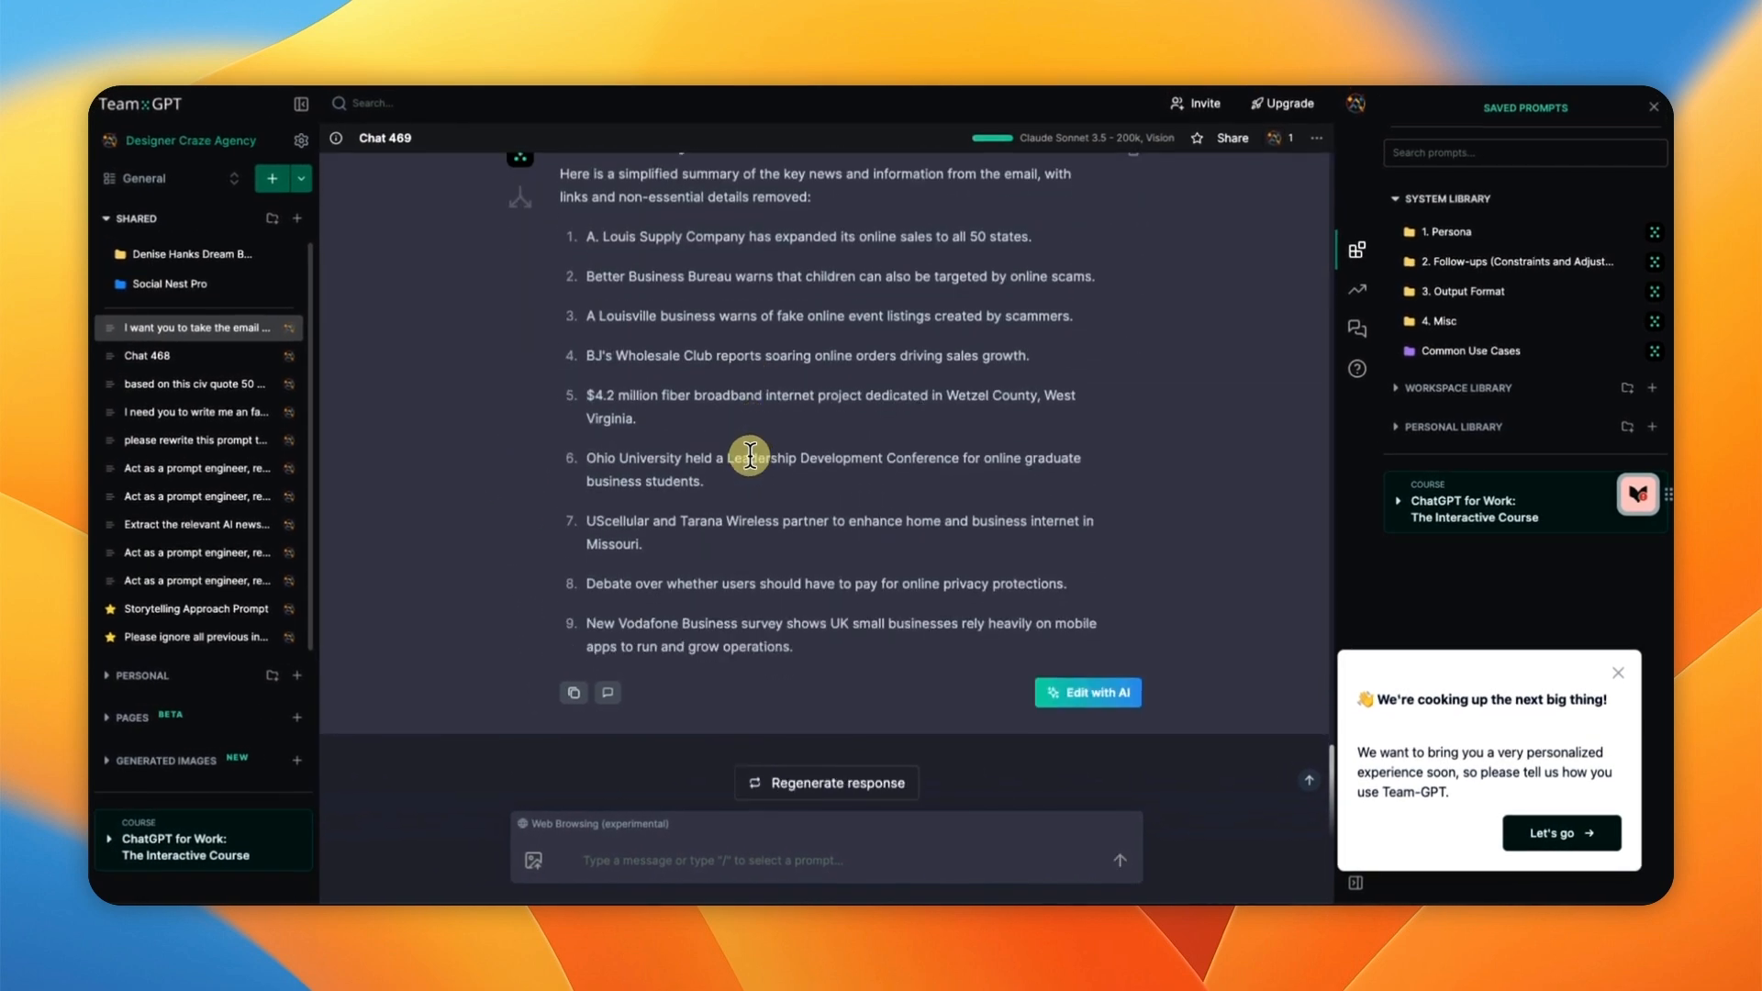
Step: Regenerate the answer into a nine-item, link-free summary and copy it
{"action": "scroll", "coordinate": [750, 456], "scroll_direction": "up", "scroll_amount": 3}
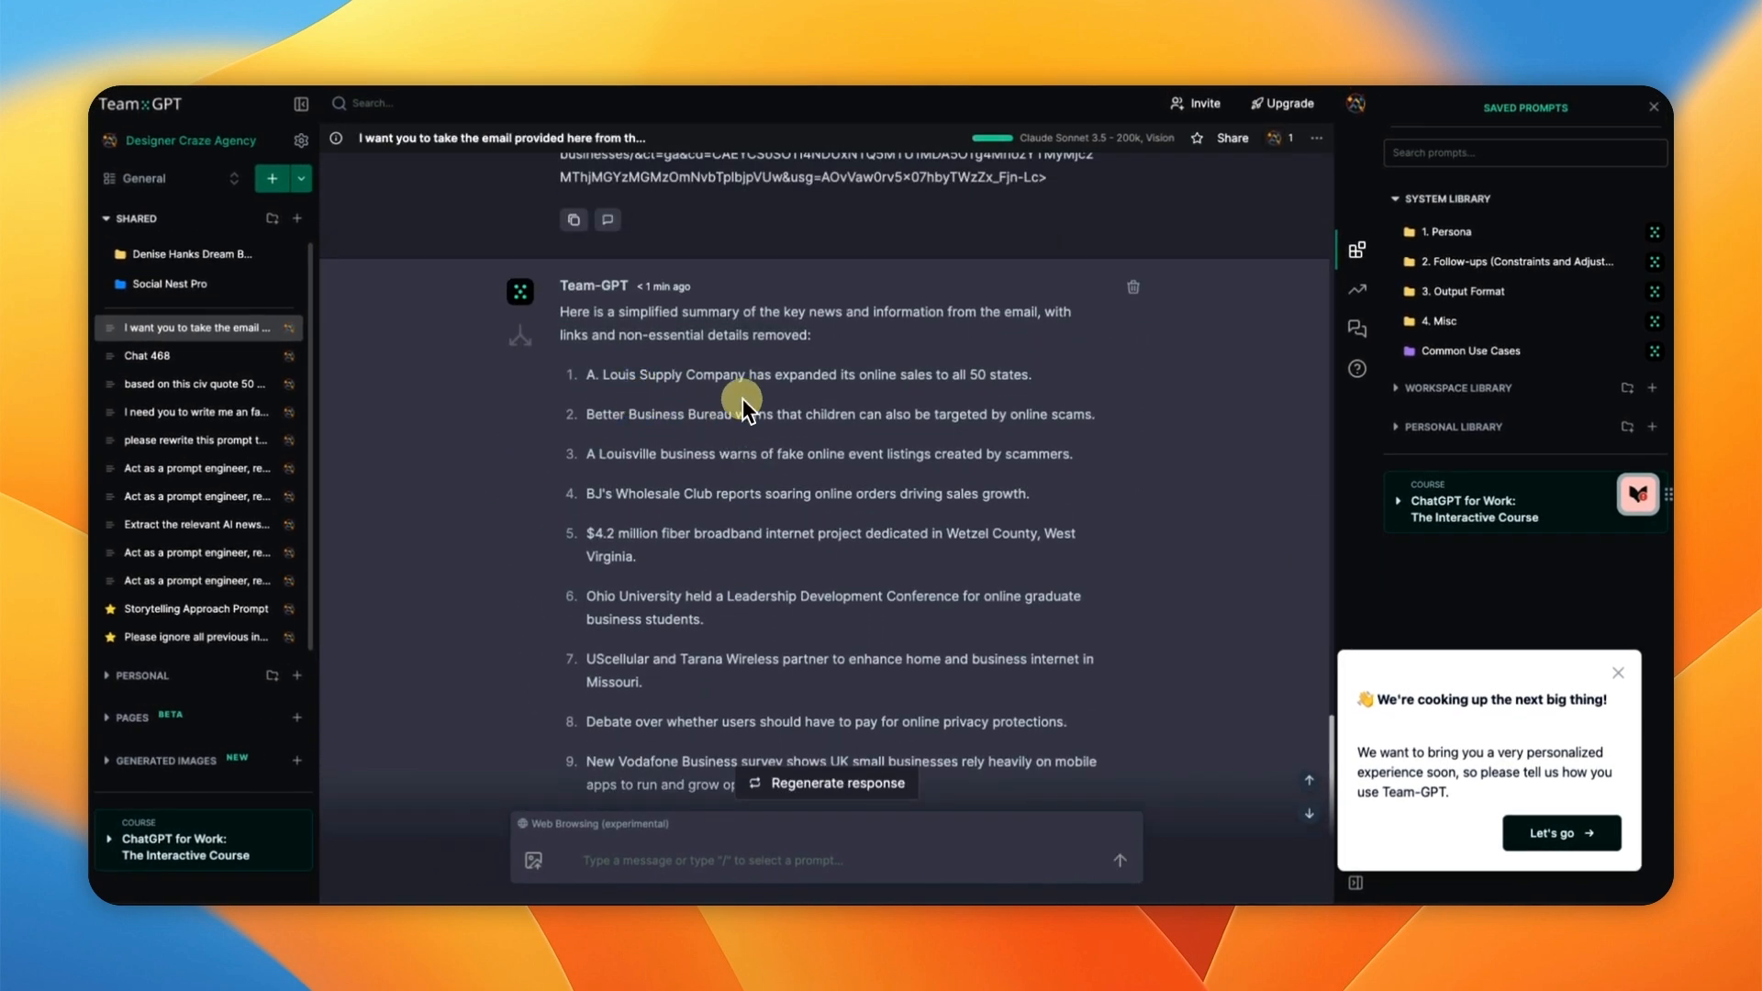
{"action": "scroll", "coordinate": [813, 547], "scroll_direction": "down", "scroll_amount": 3}
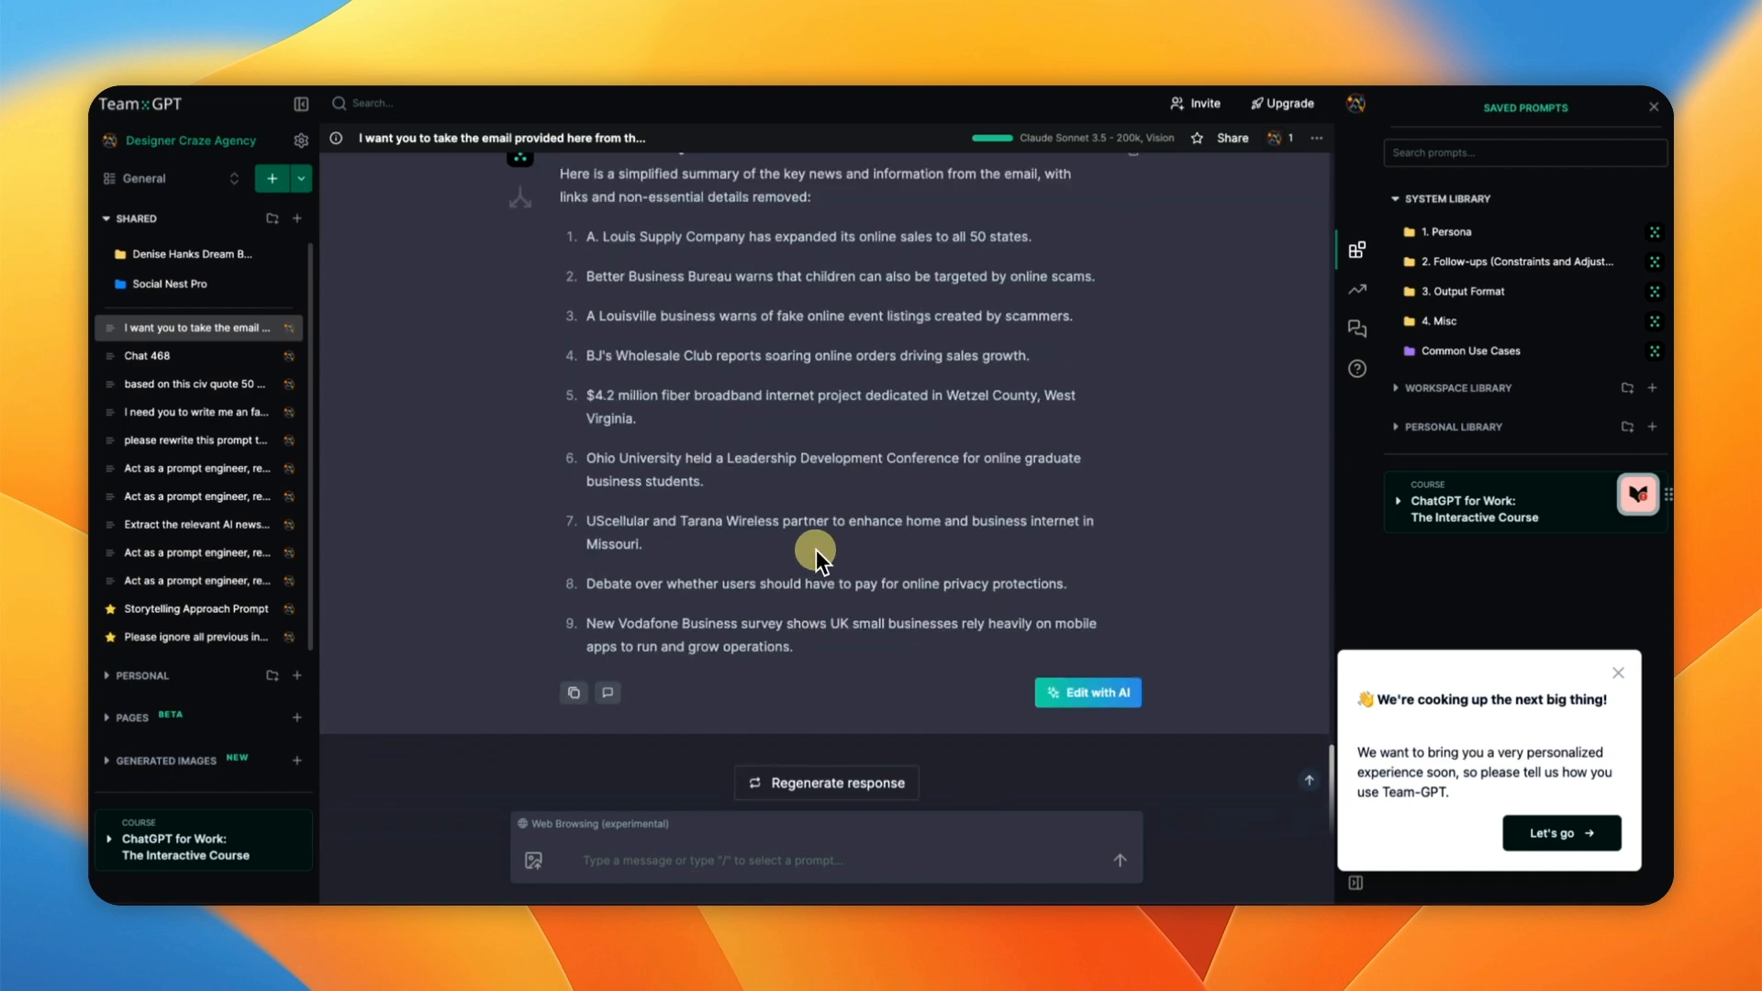
{"action": "left_click", "coordinate": [800, 785]}
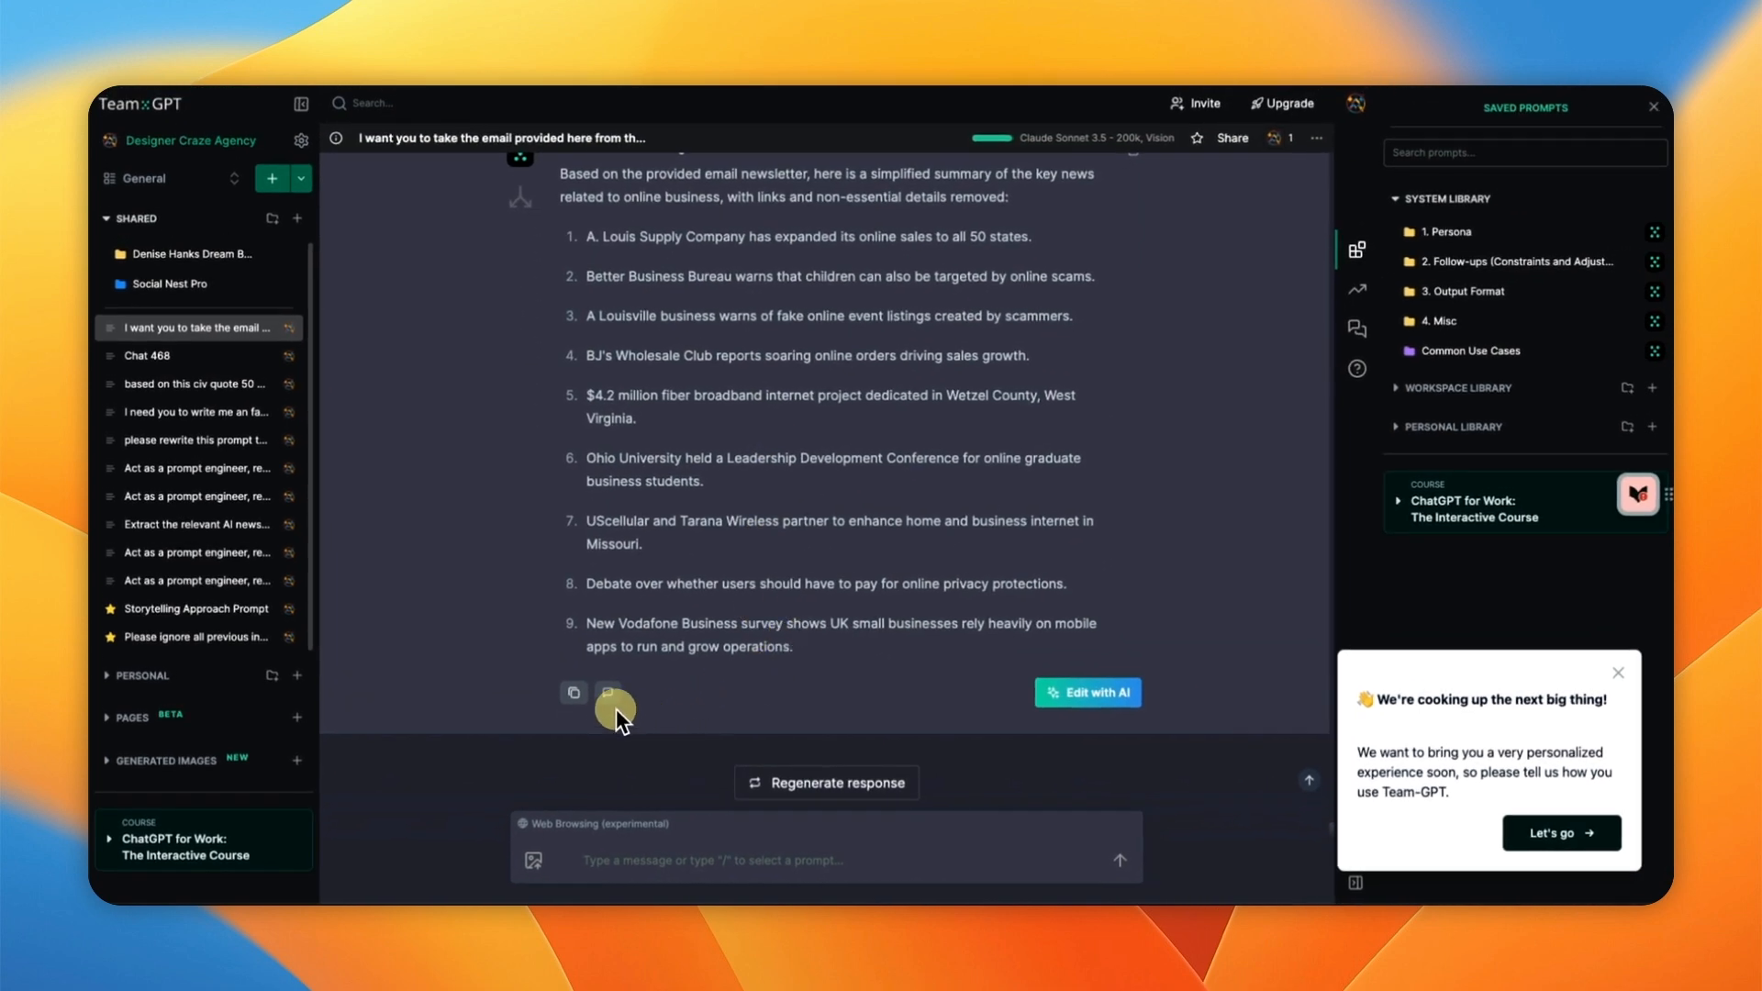
{"action": "left_click", "coordinate": [575, 696]}
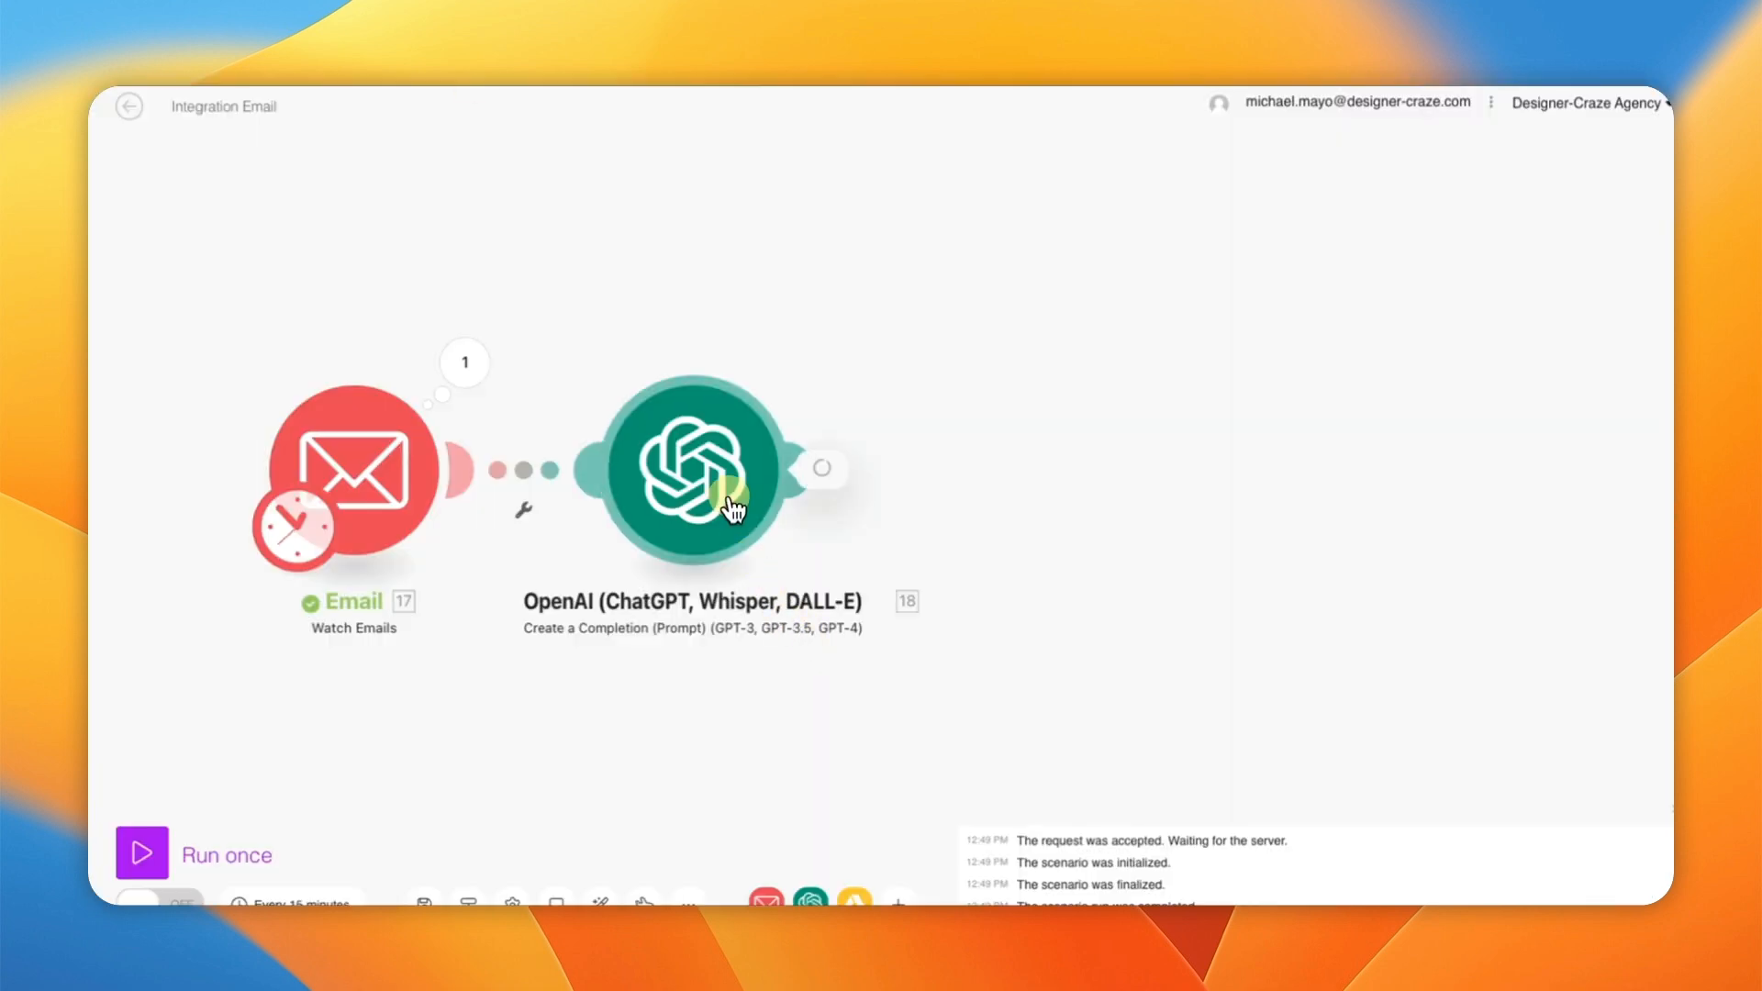
Step: Add an Assistant message to the OpenAI module containing the pasted nine-item summary
{"action": "left_click", "coordinate": [739, 472]}
{"action": "scroll", "coordinate": [1010, 587], "scroll_direction": "down", "scroll_amount": 10}
{"action": "scroll", "coordinate": [1010, 587], "scroll_direction": "down", "scroll_amount": 5}
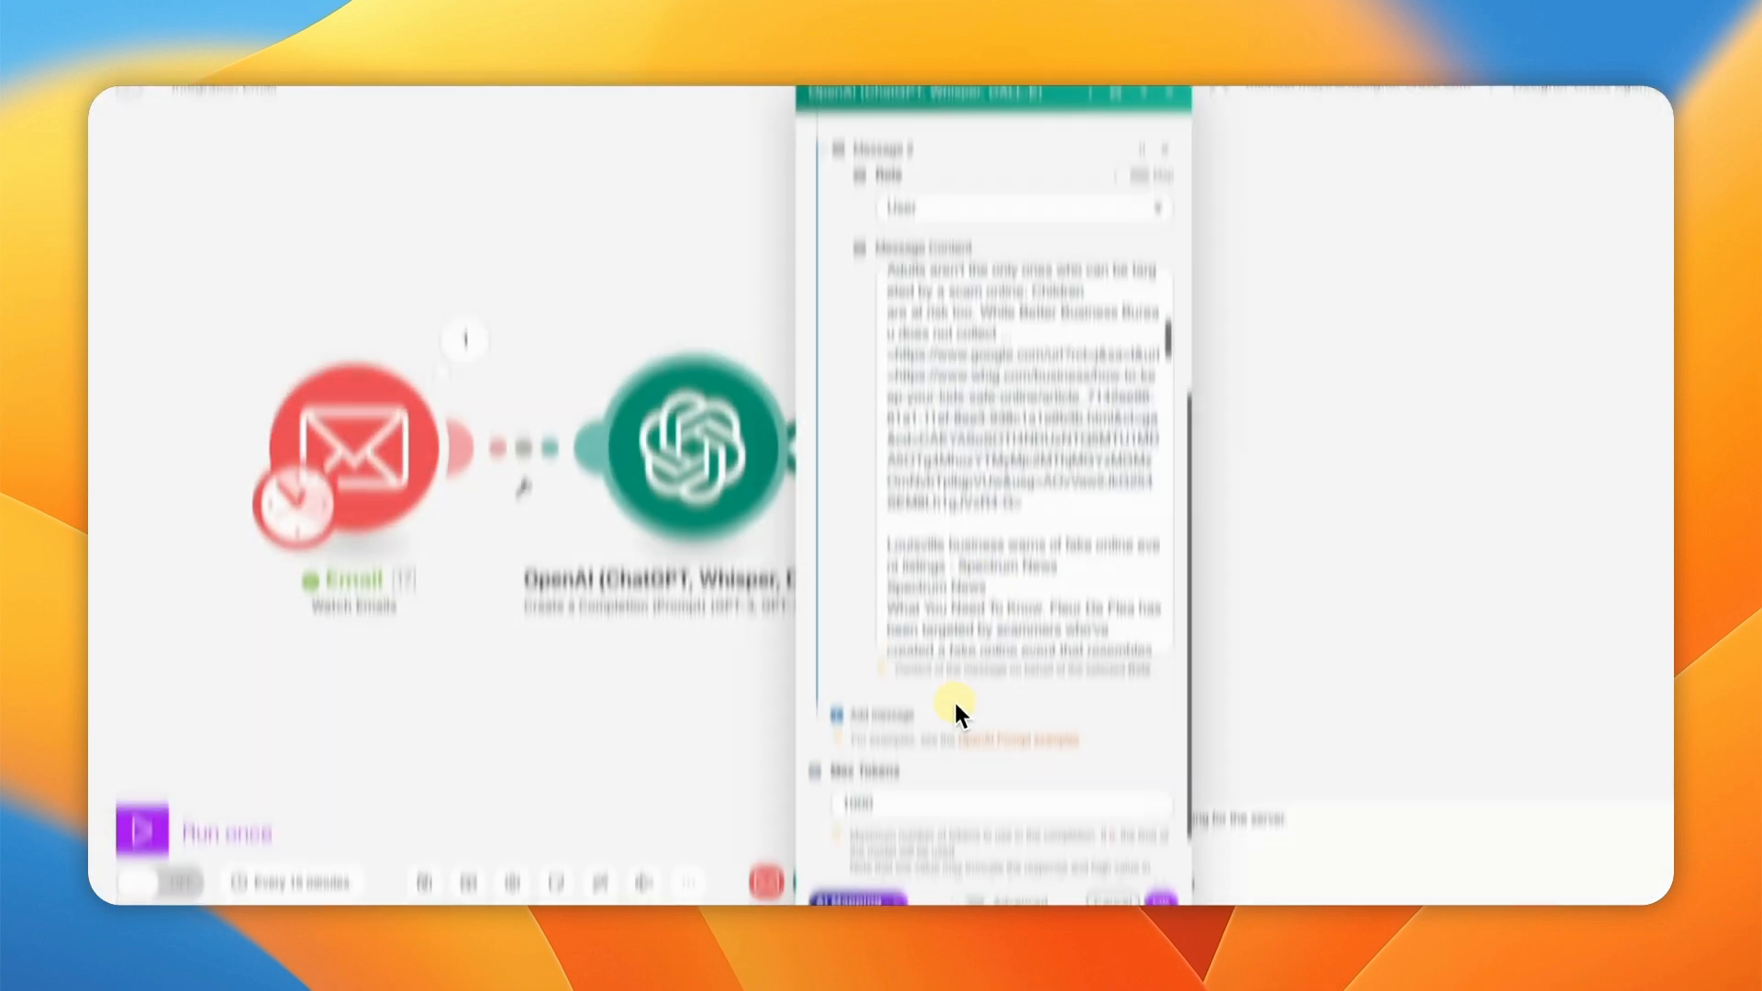
{"action": "left_click", "coordinate": [881, 688]}
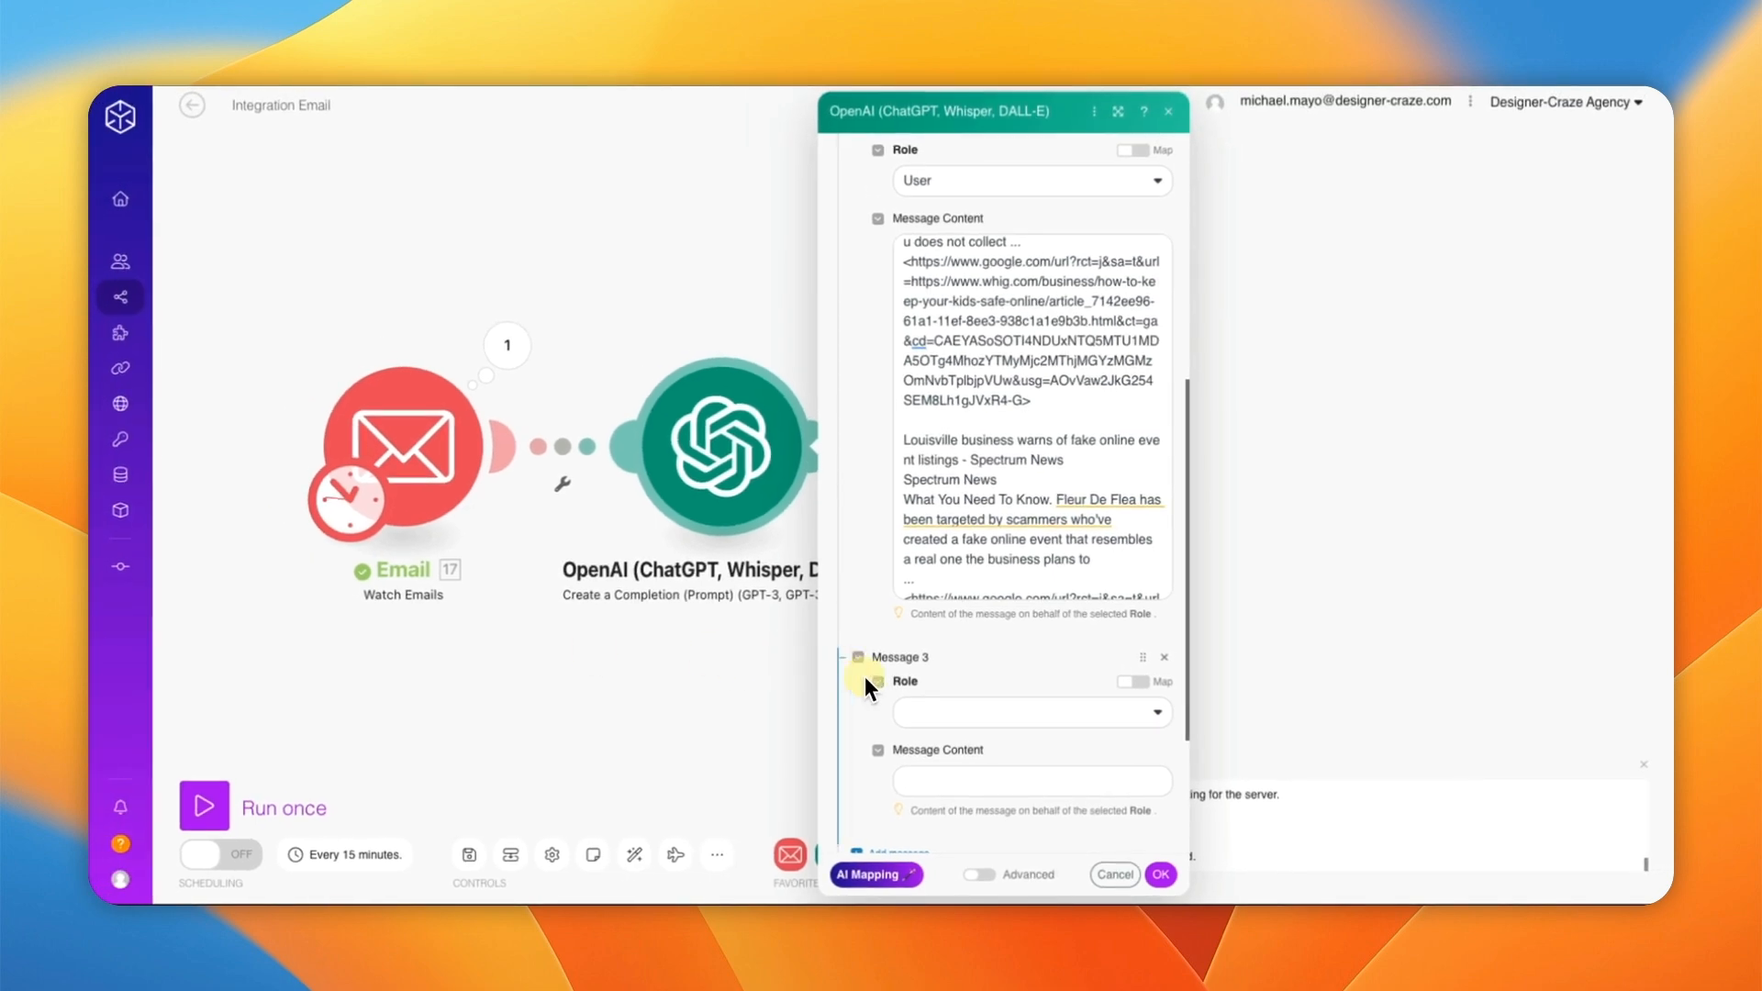
{"action": "left_click", "coordinate": [931, 713]}
{"action": "left_click", "coordinate": [936, 757]}
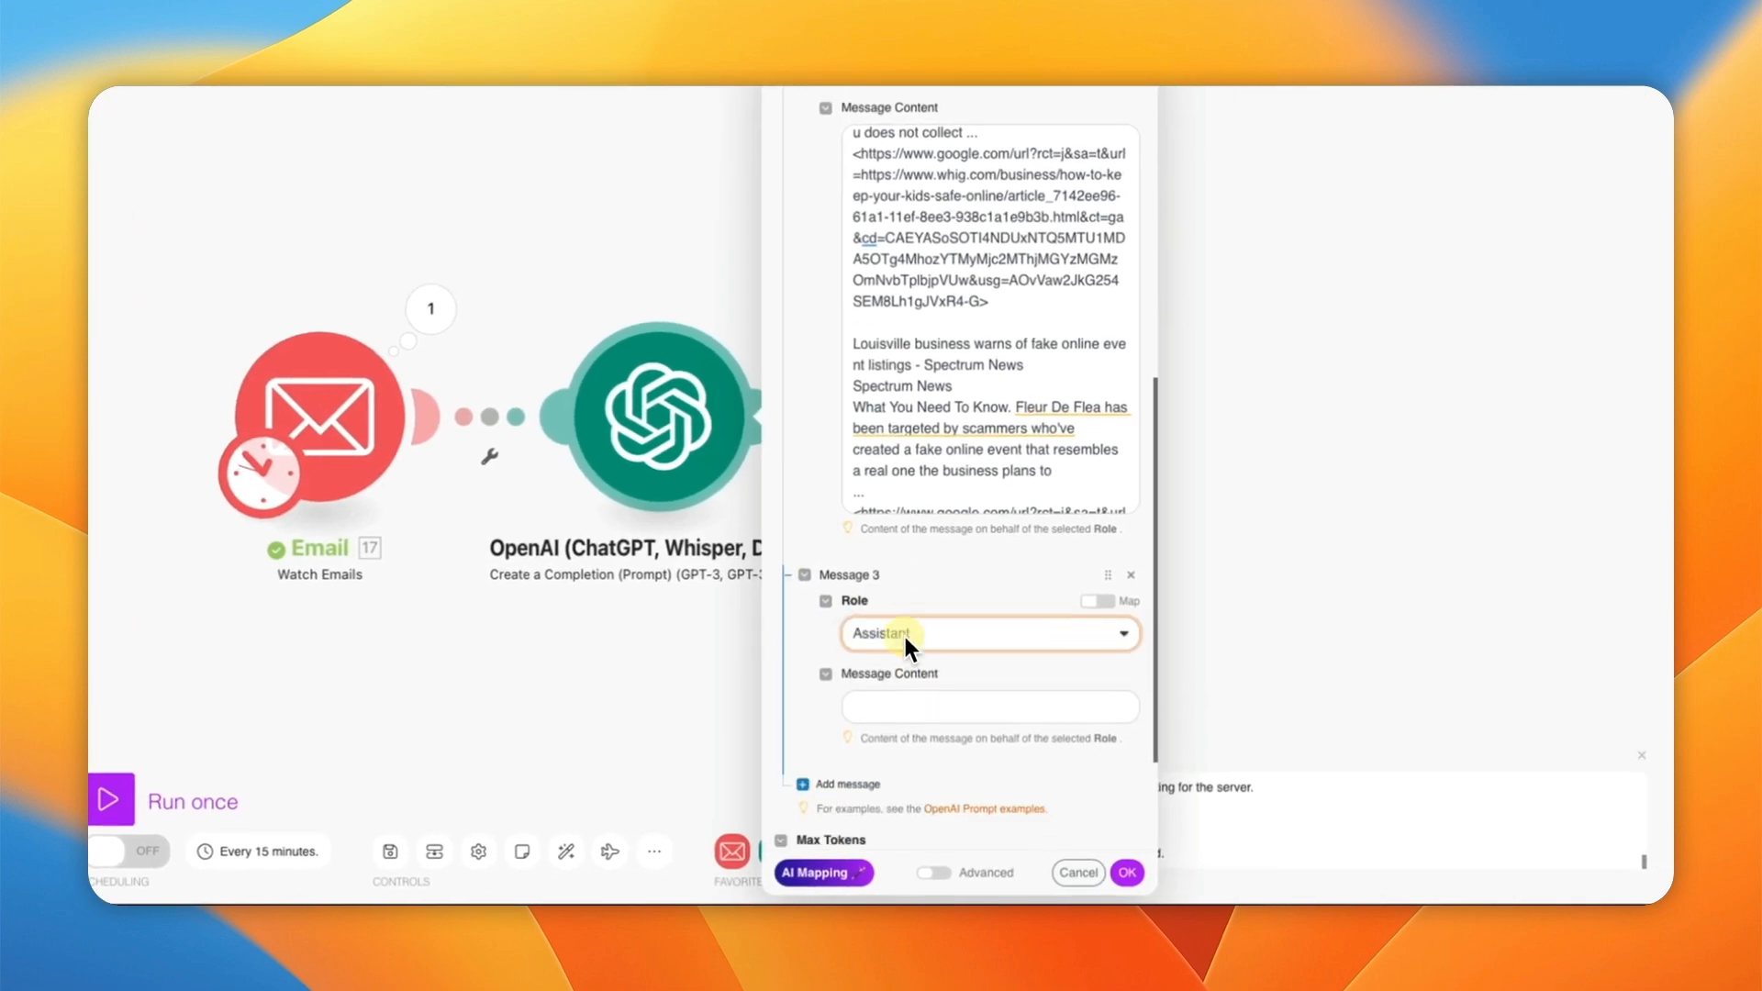
{"action": "left_click", "coordinate": [873, 701]}
{"action": "key", "text": "super+v"}
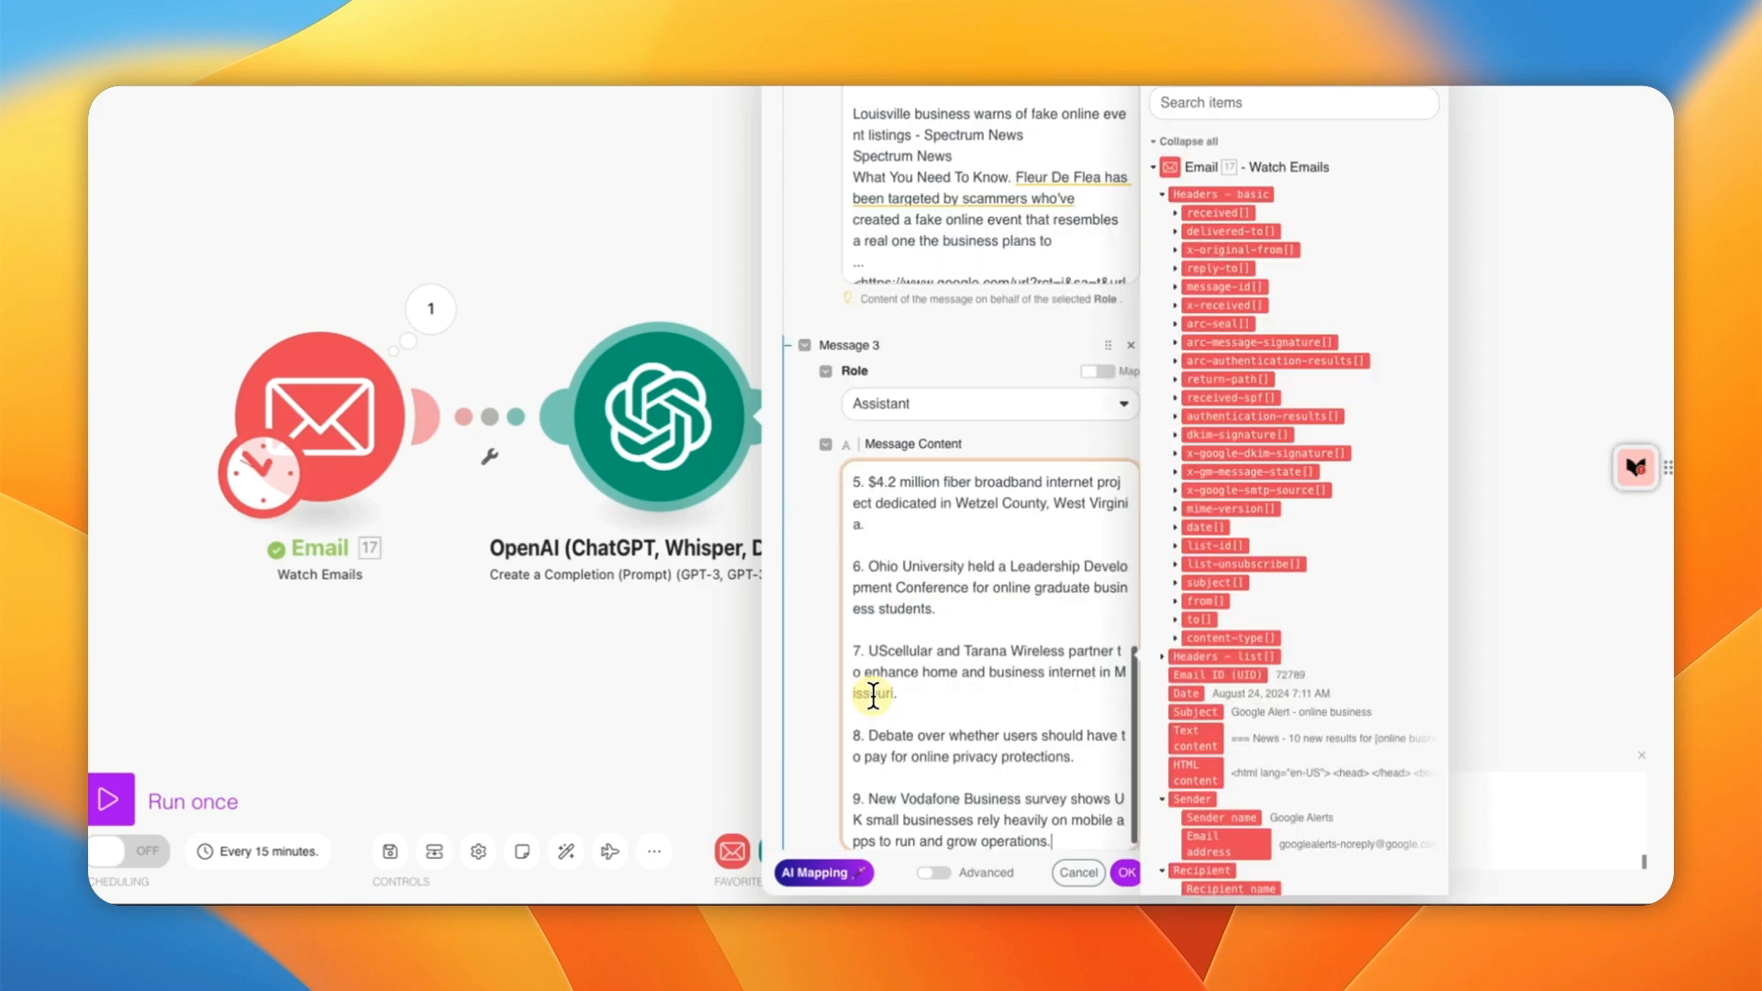
Step: Delete the introductory paragraph from the Assistant message's summary
{"action": "scroll", "coordinate": [920, 624], "scroll_direction": "up", "scroll_amount": 3}
{"action": "scroll", "coordinate": [936, 587], "scroll_direction": "up", "scroll_amount": 7}
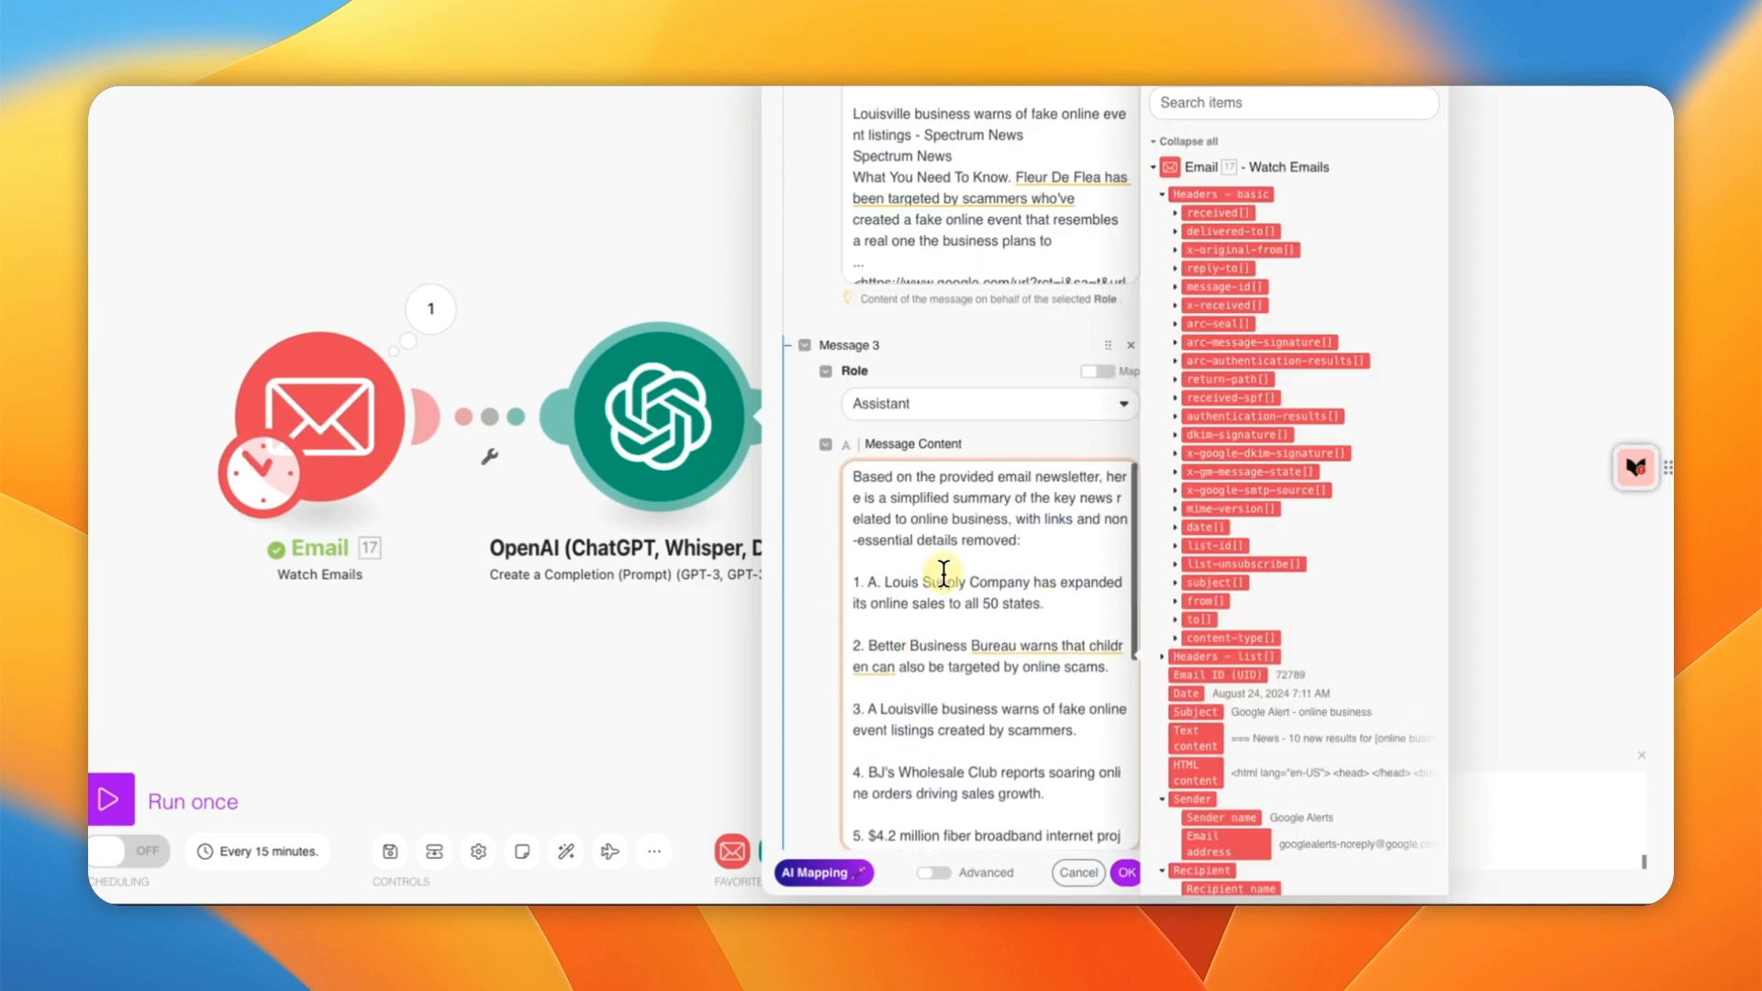
{"action": "scroll", "coordinate": [942, 604], "scroll_direction": "down", "scroll_amount": 4}
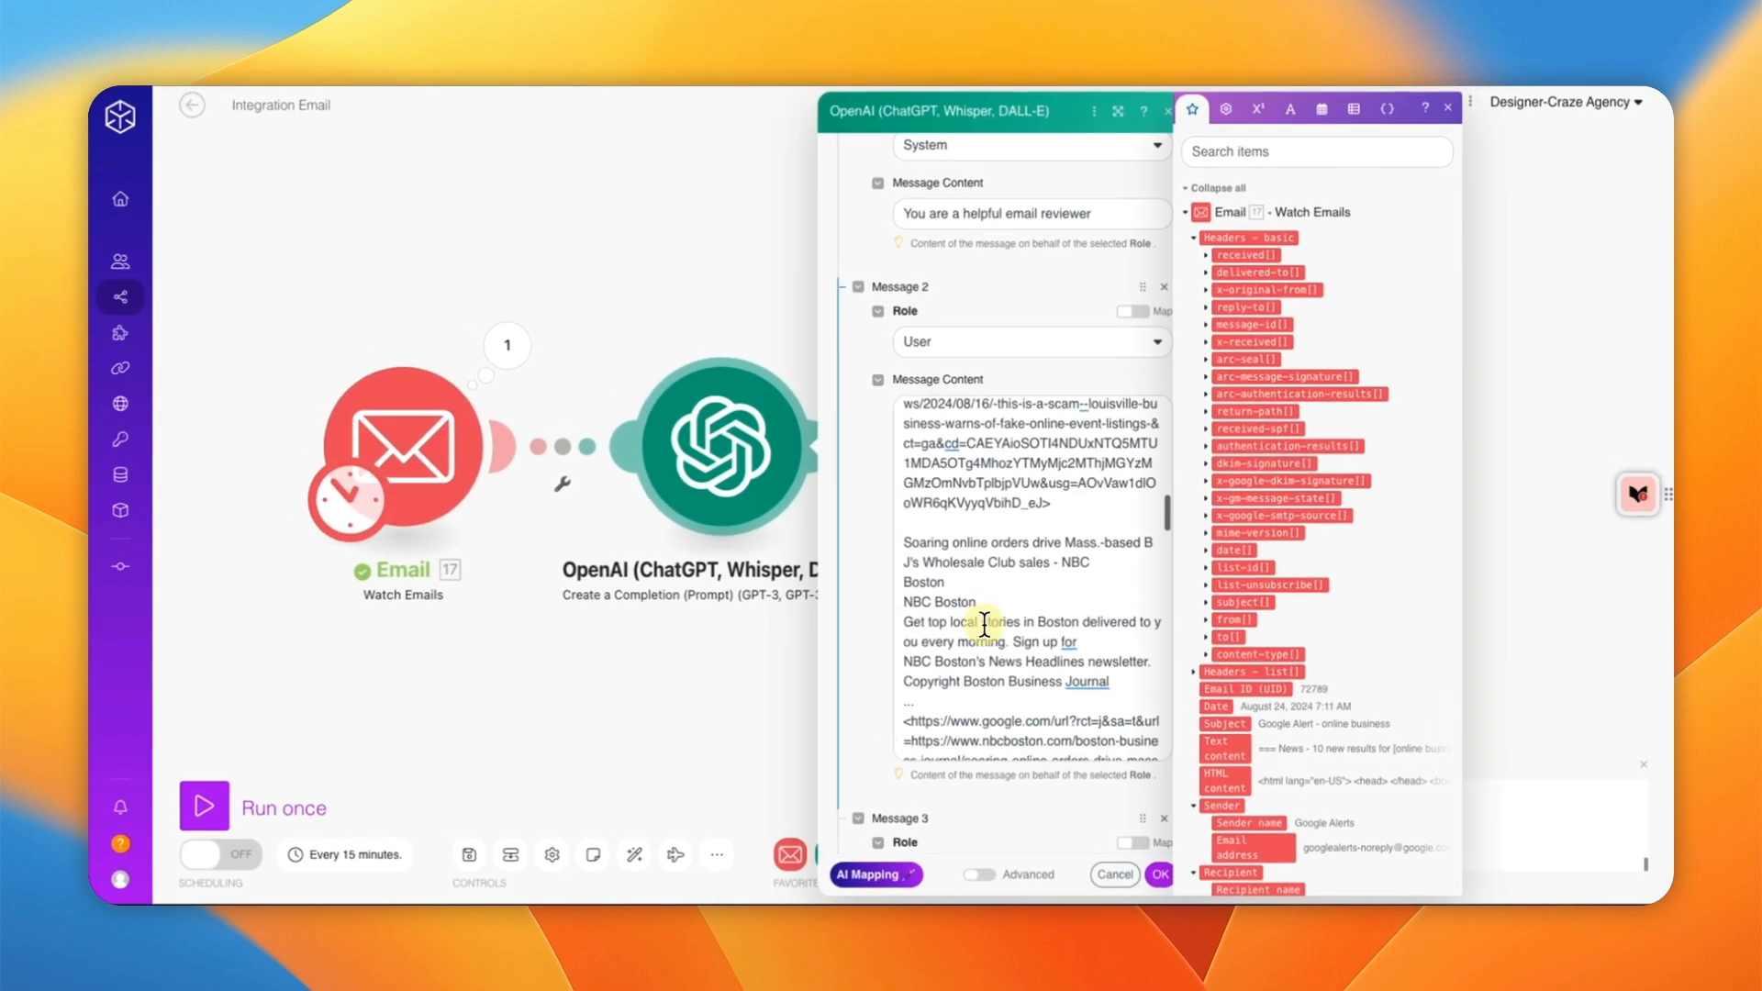
{"action": "scroll", "coordinate": [984, 624], "scroll_direction": "down", "scroll_amount": 5}
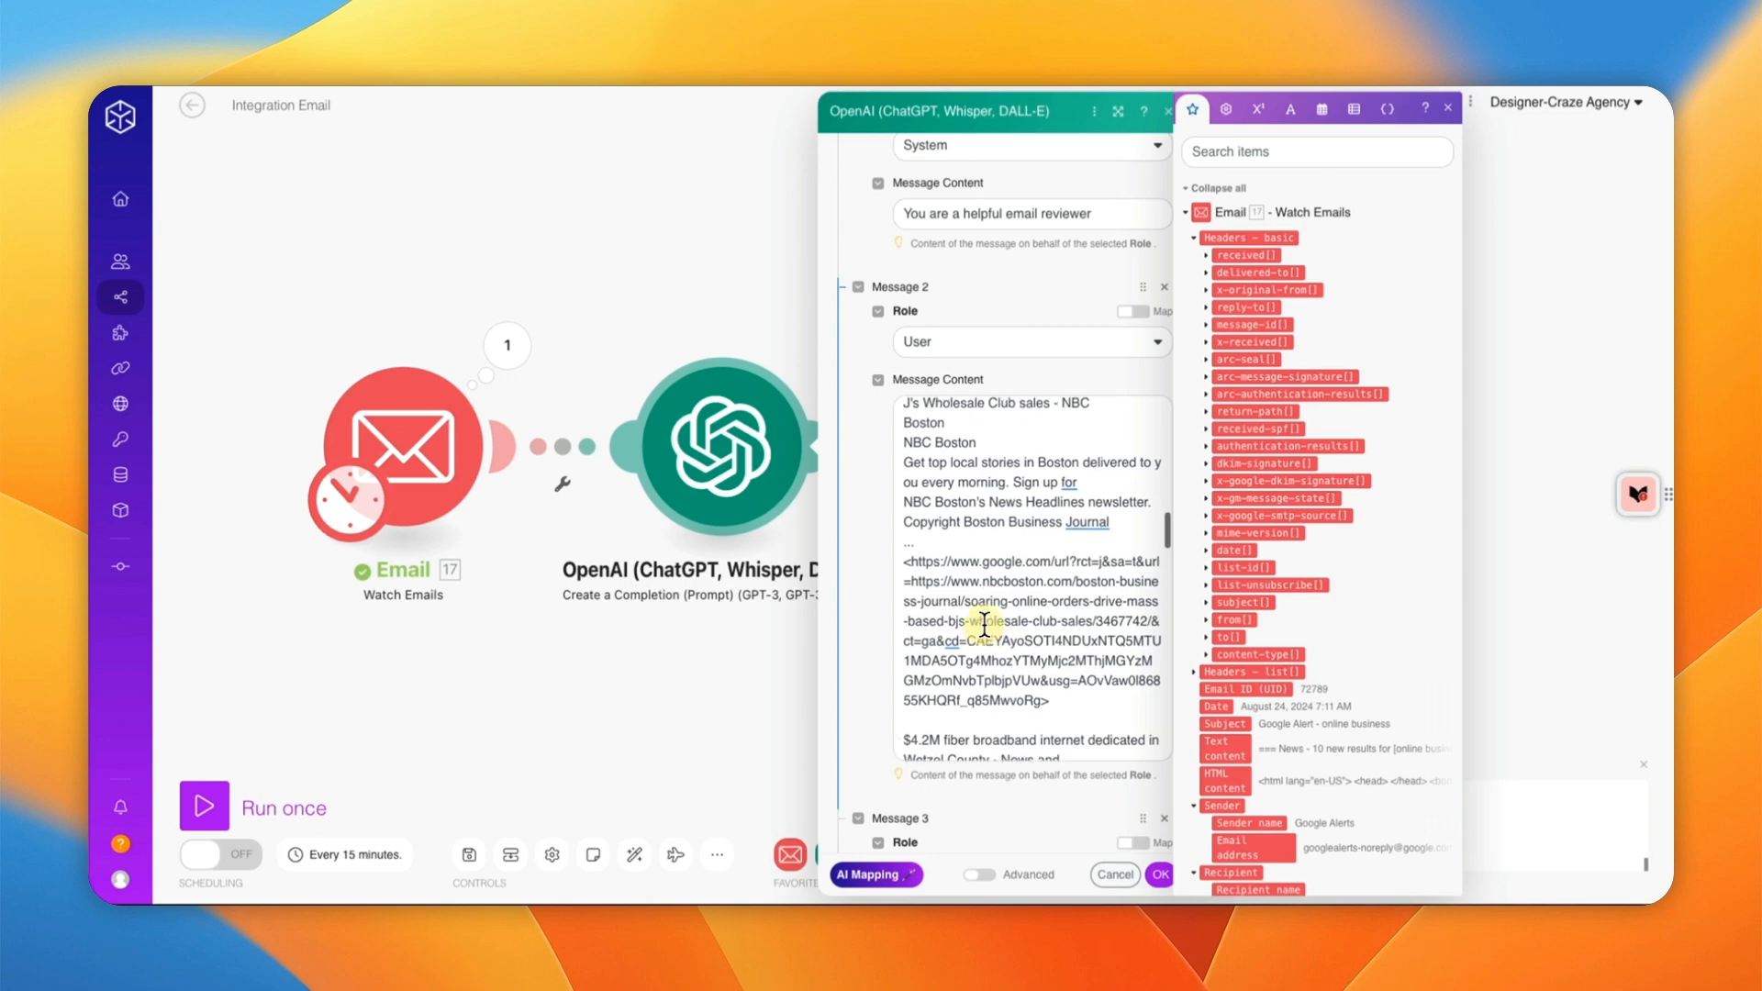
{"action": "scroll", "coordinate": [877, 645], "scroll_direction": "down", "scroll_amount": 3}
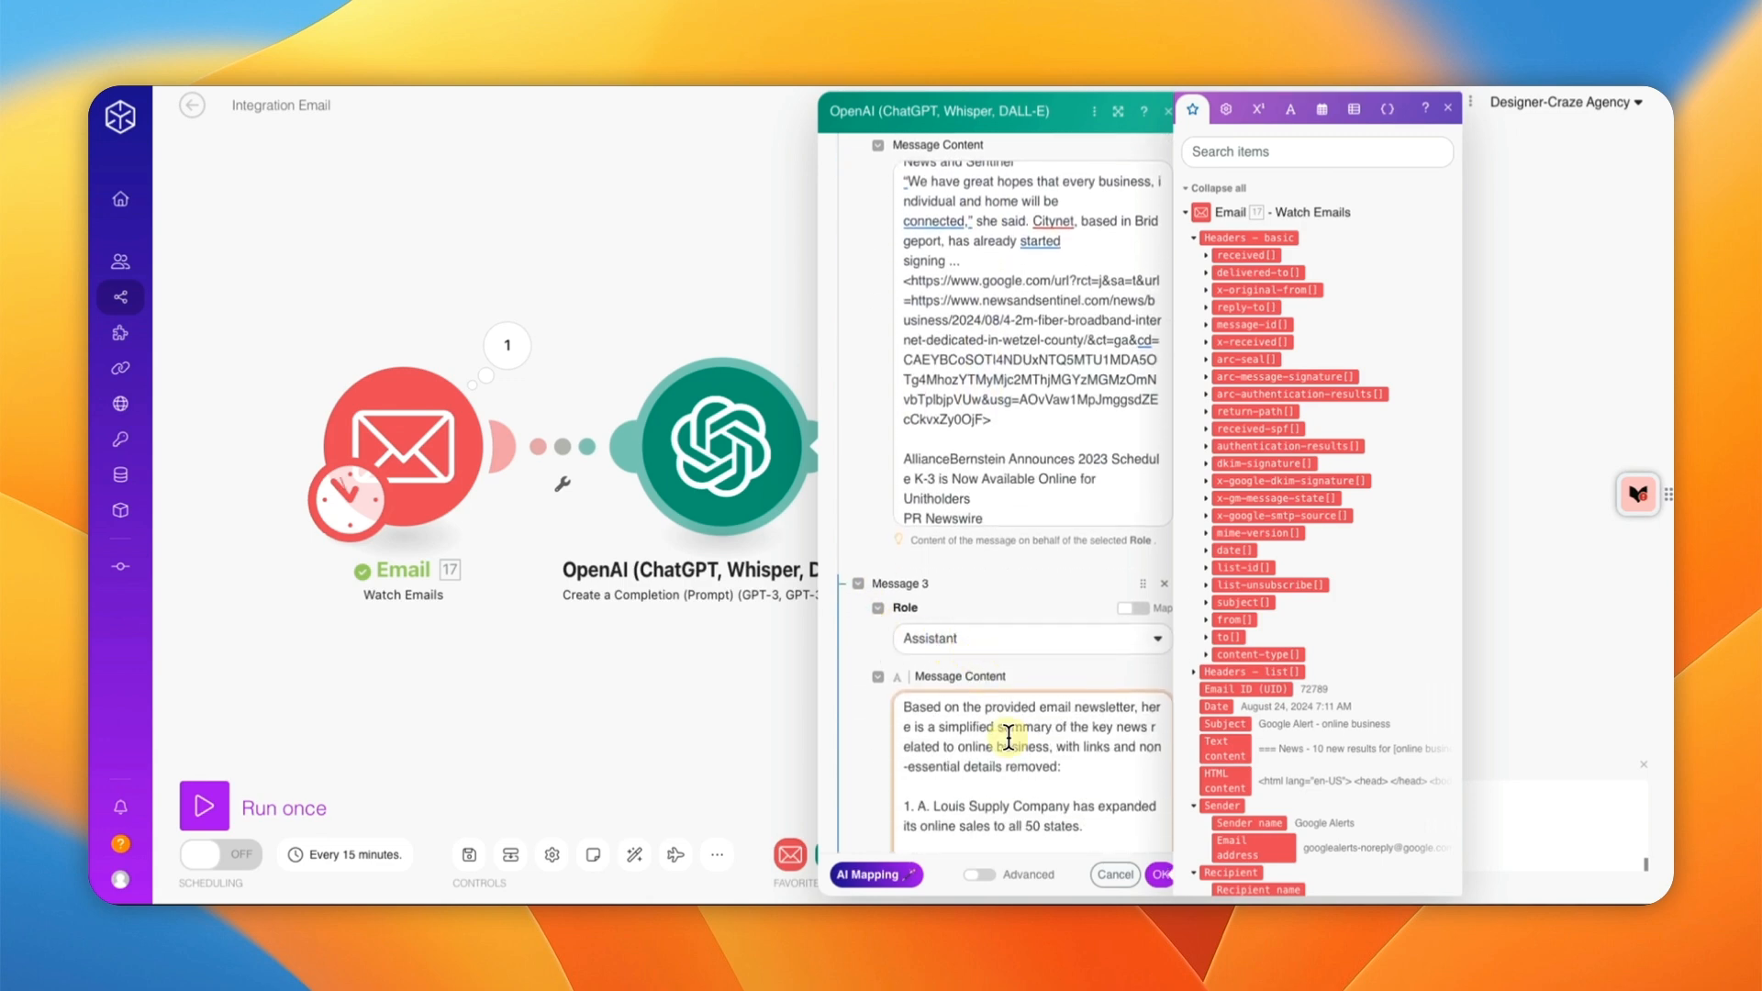
{"action": "scroll", "coordinate": [1009, 738], "scroll_direction": "up", "scroll_amount": 1}
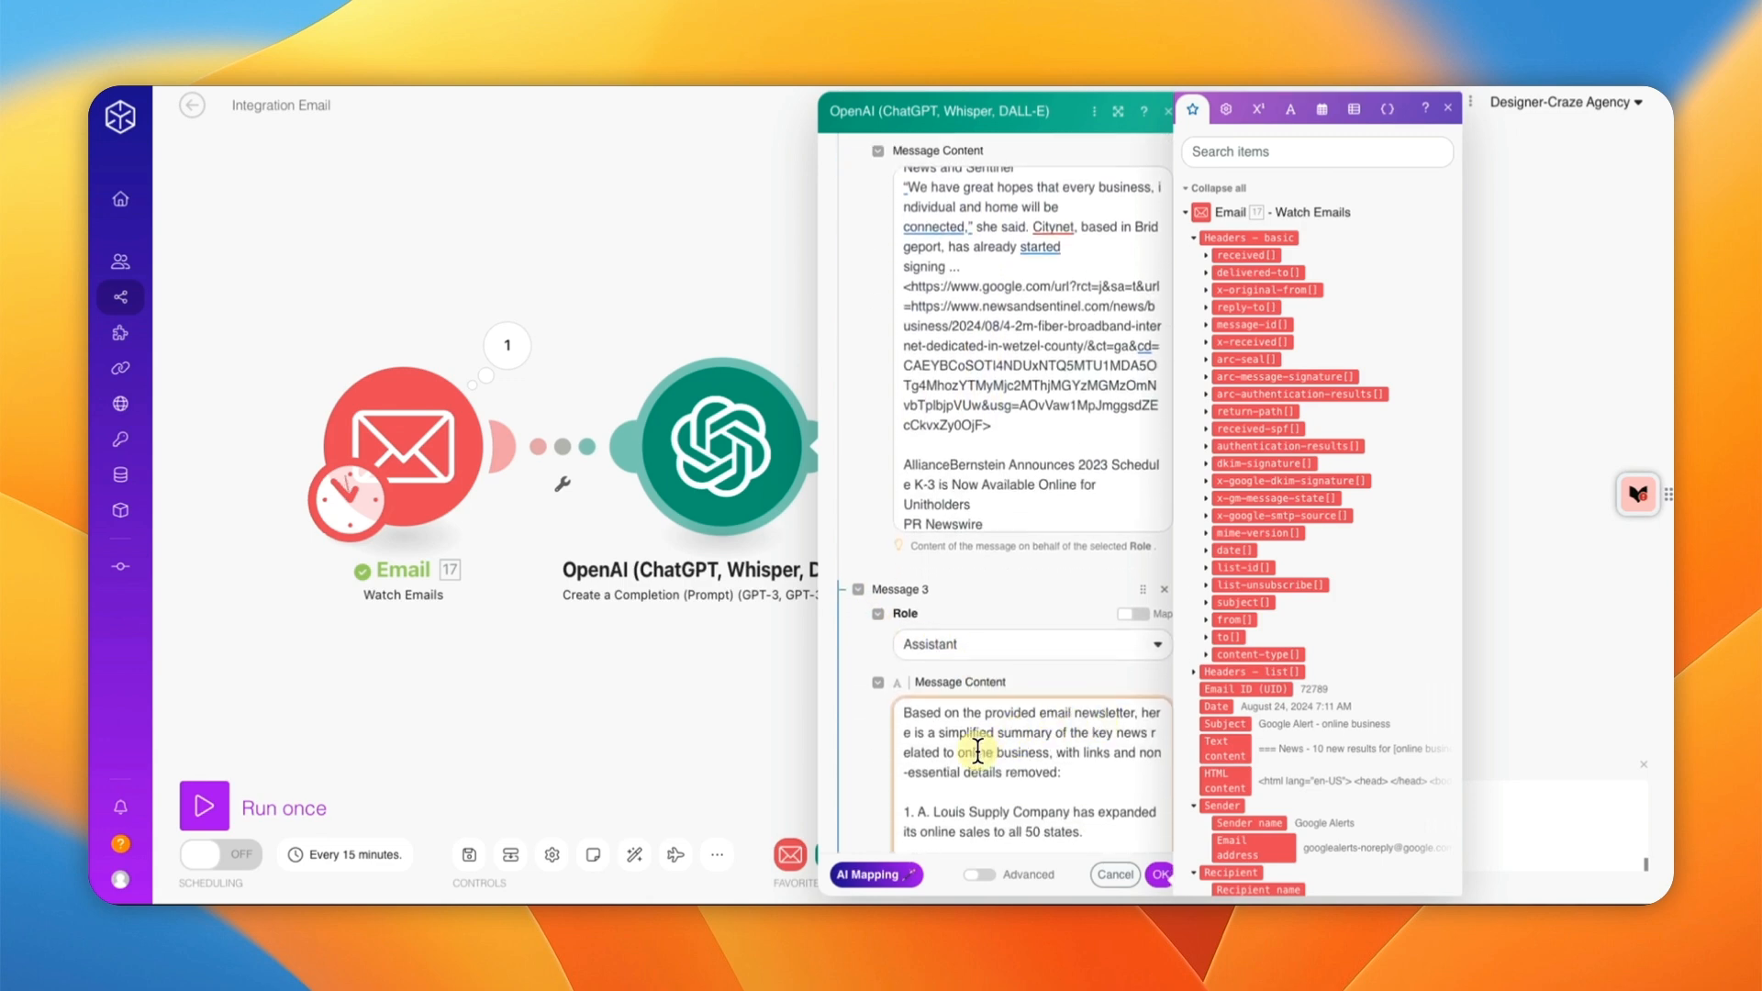
{"action": "left_click_drag", "start_coordinate": [1069, 774], "coordinate": [904, 717]}
{"action": "key", "text": "BackSpace"}
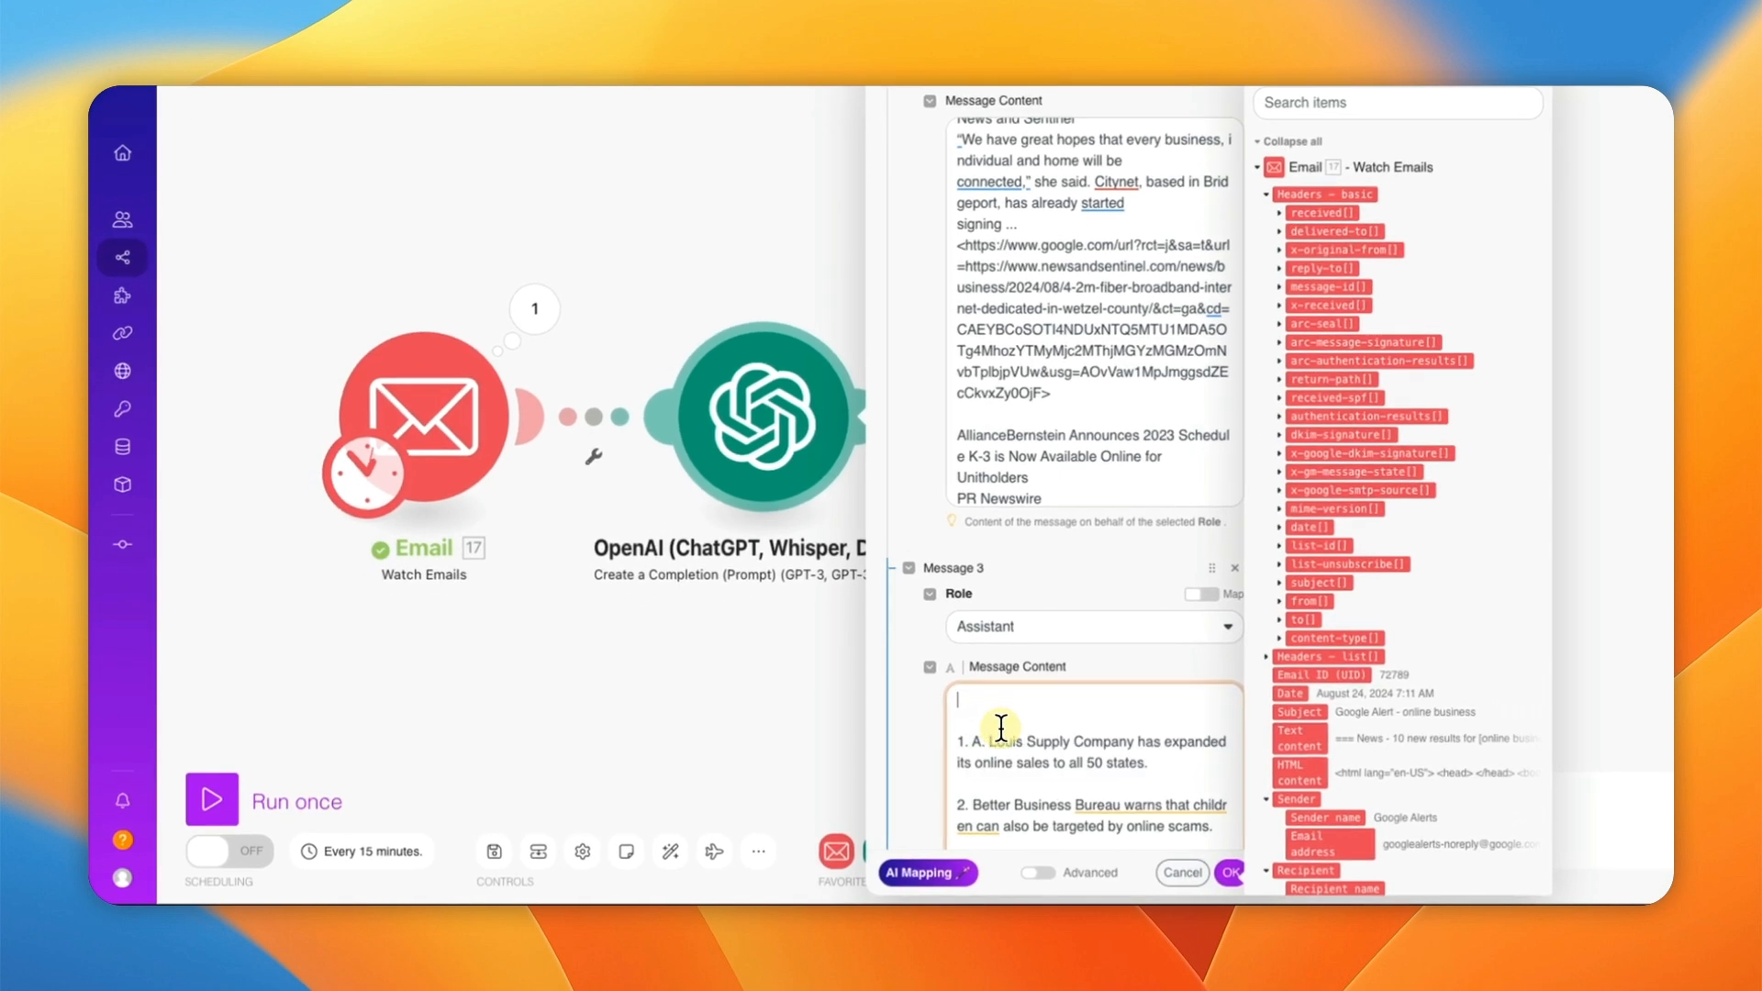
Step: Add a User Message 4 mapped to the email's 17. Text content, then confirm the settings
{"action": "scroll", "coordinate": [959, 732], "scroll_direction": "down", "scroll_amount": 6}
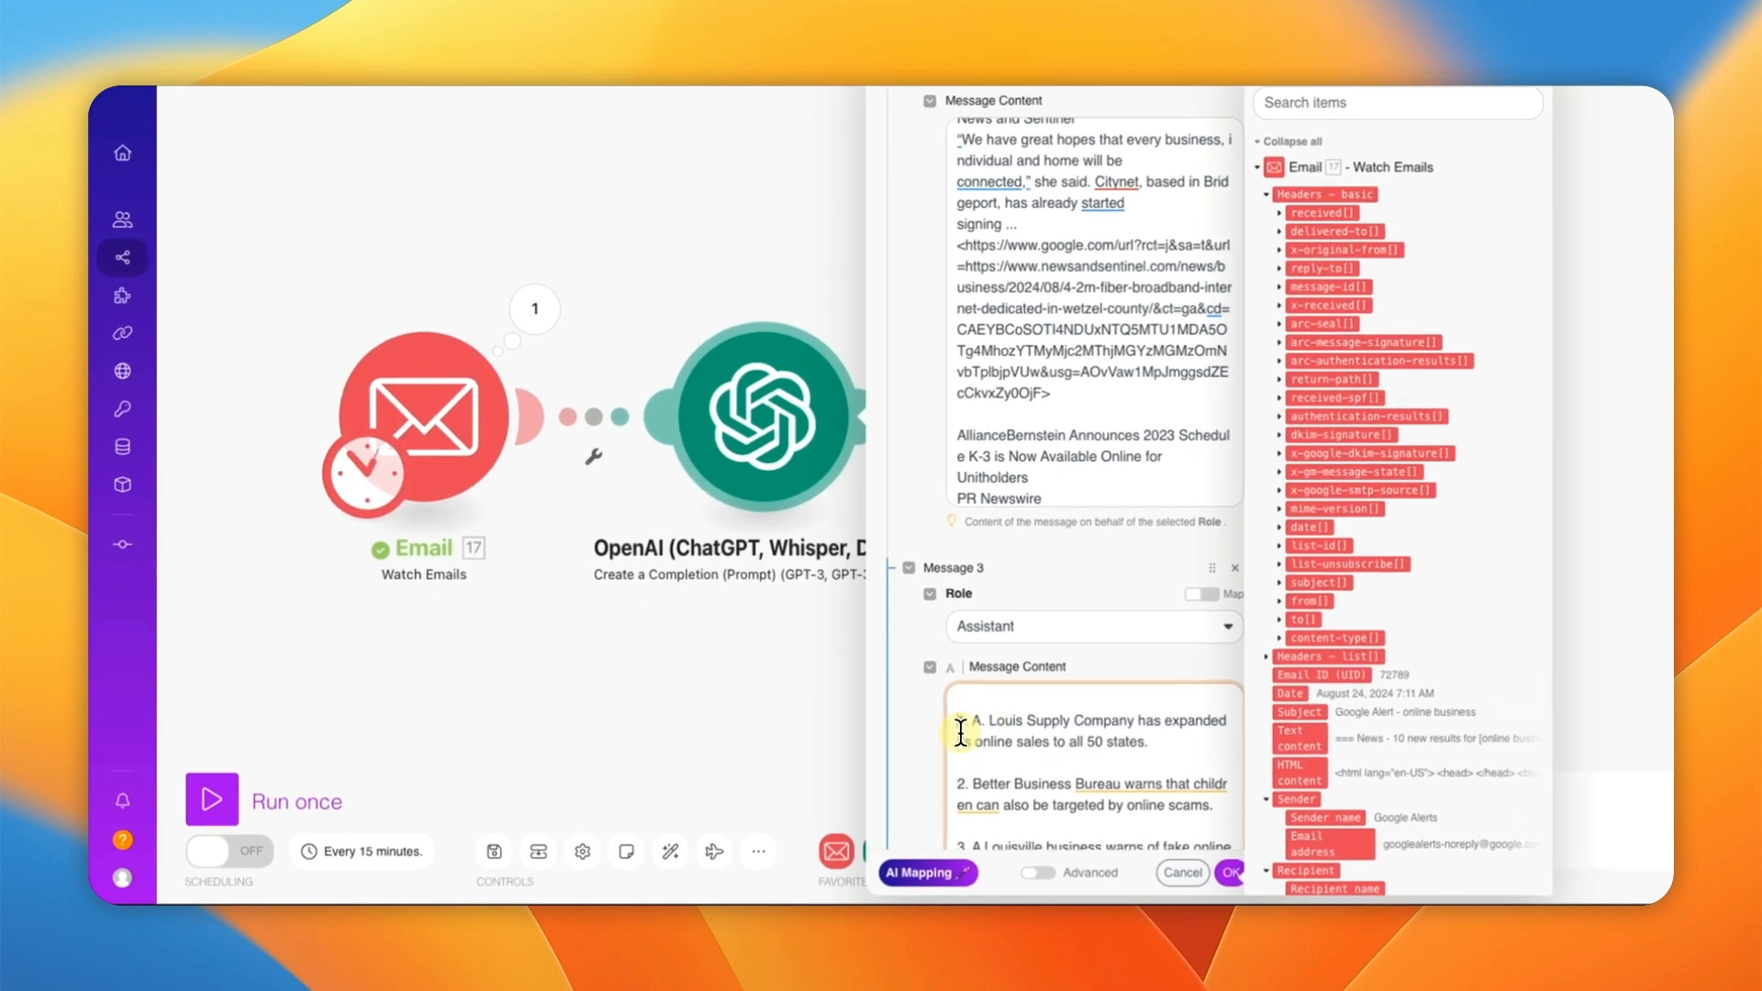
{"action": "scroll", "coordinate": [1038, 734], "scroll_direction": "down", "scroll_amount": 8}
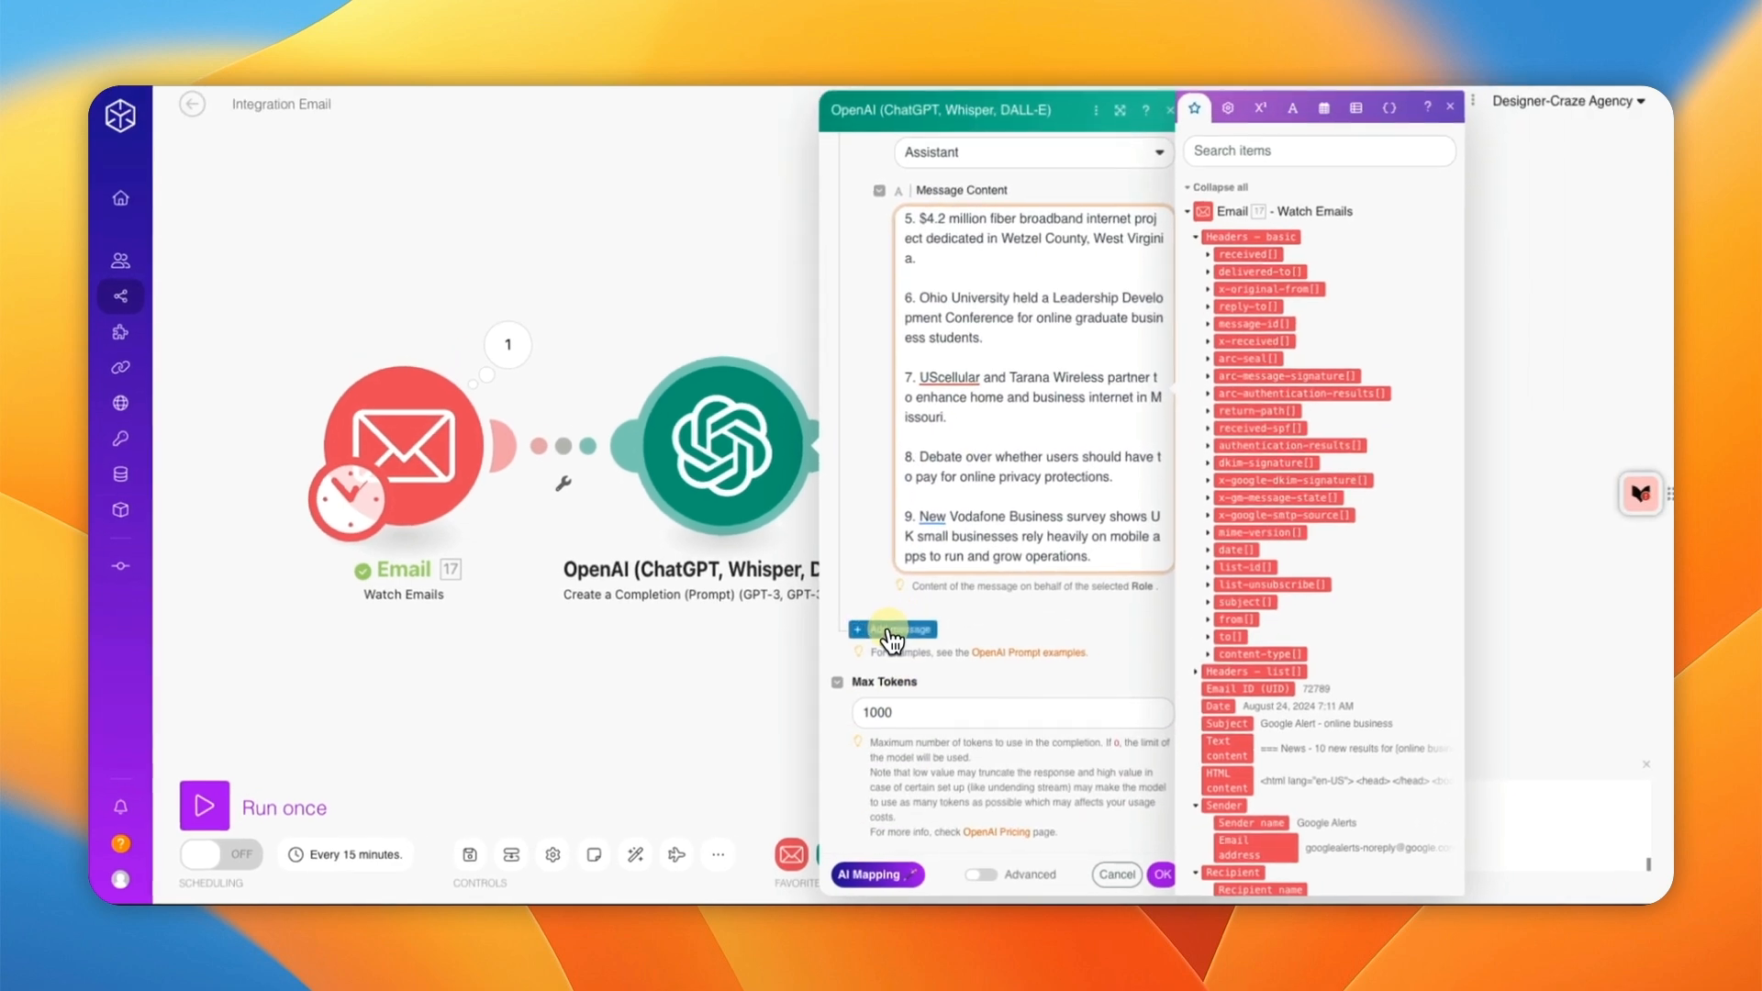
{"action": "left_click", "coordinate": [890, 631]}
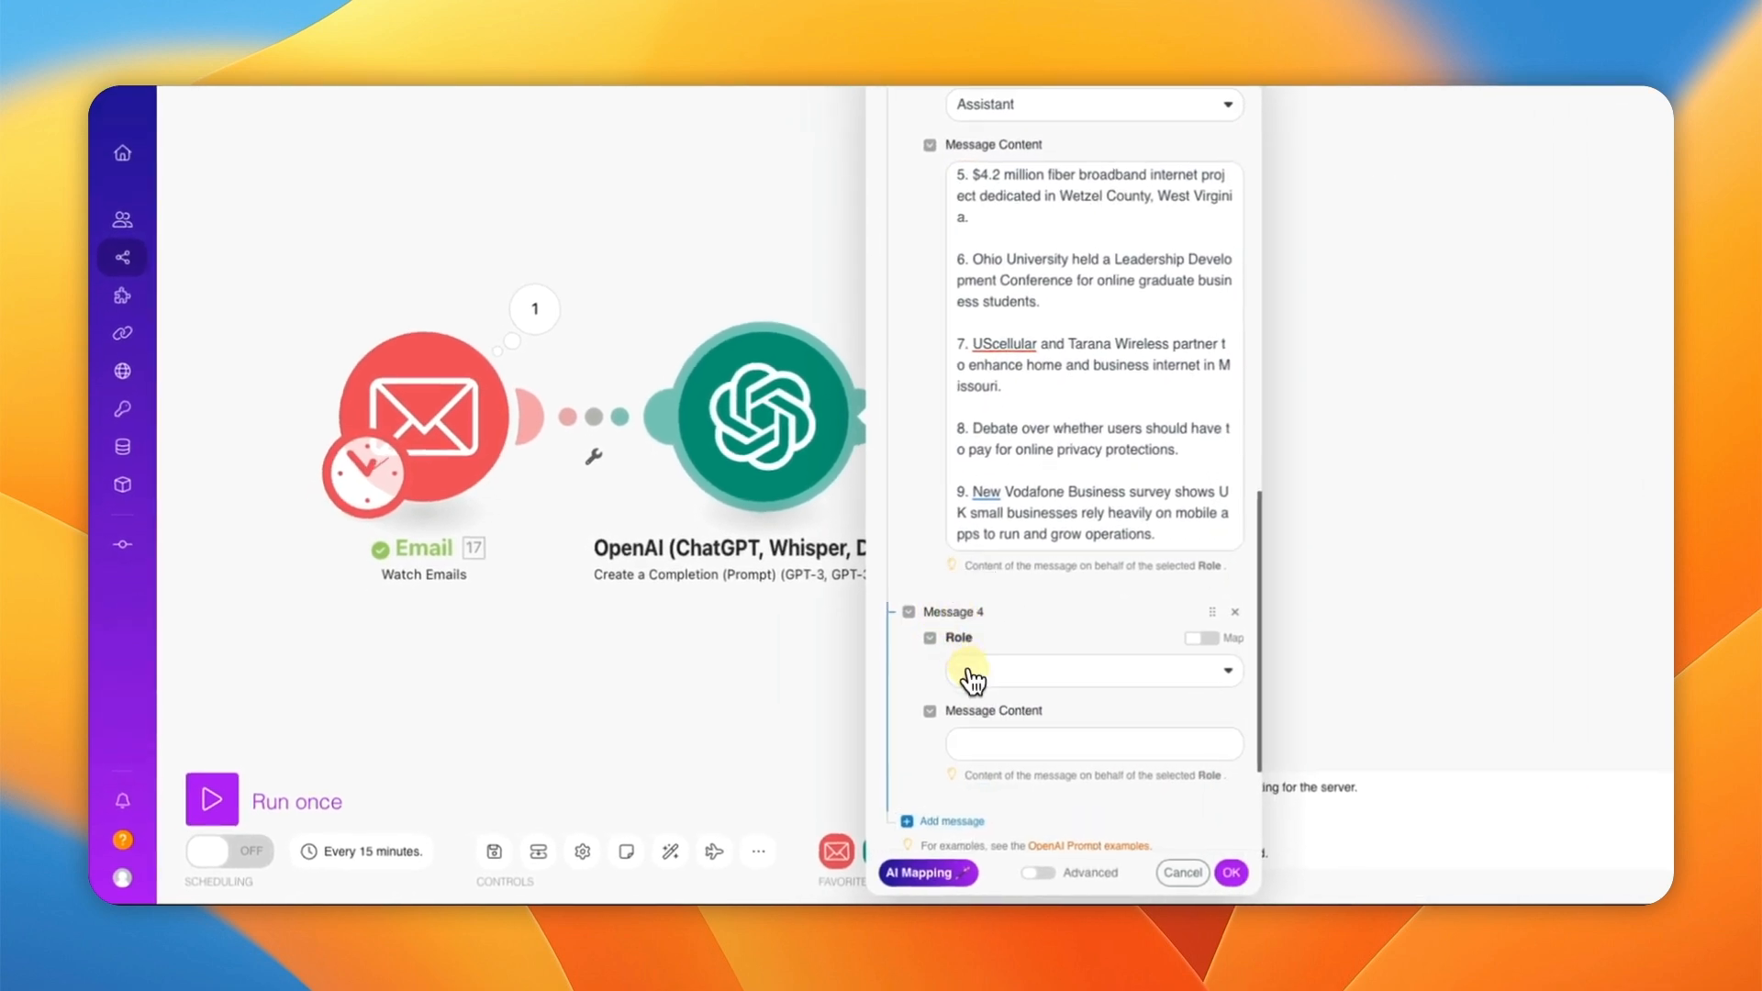
{"action": "left_click", "coordinate": [967, 672]}
{"action": "left_click", "coordinate": [1031, 683]}
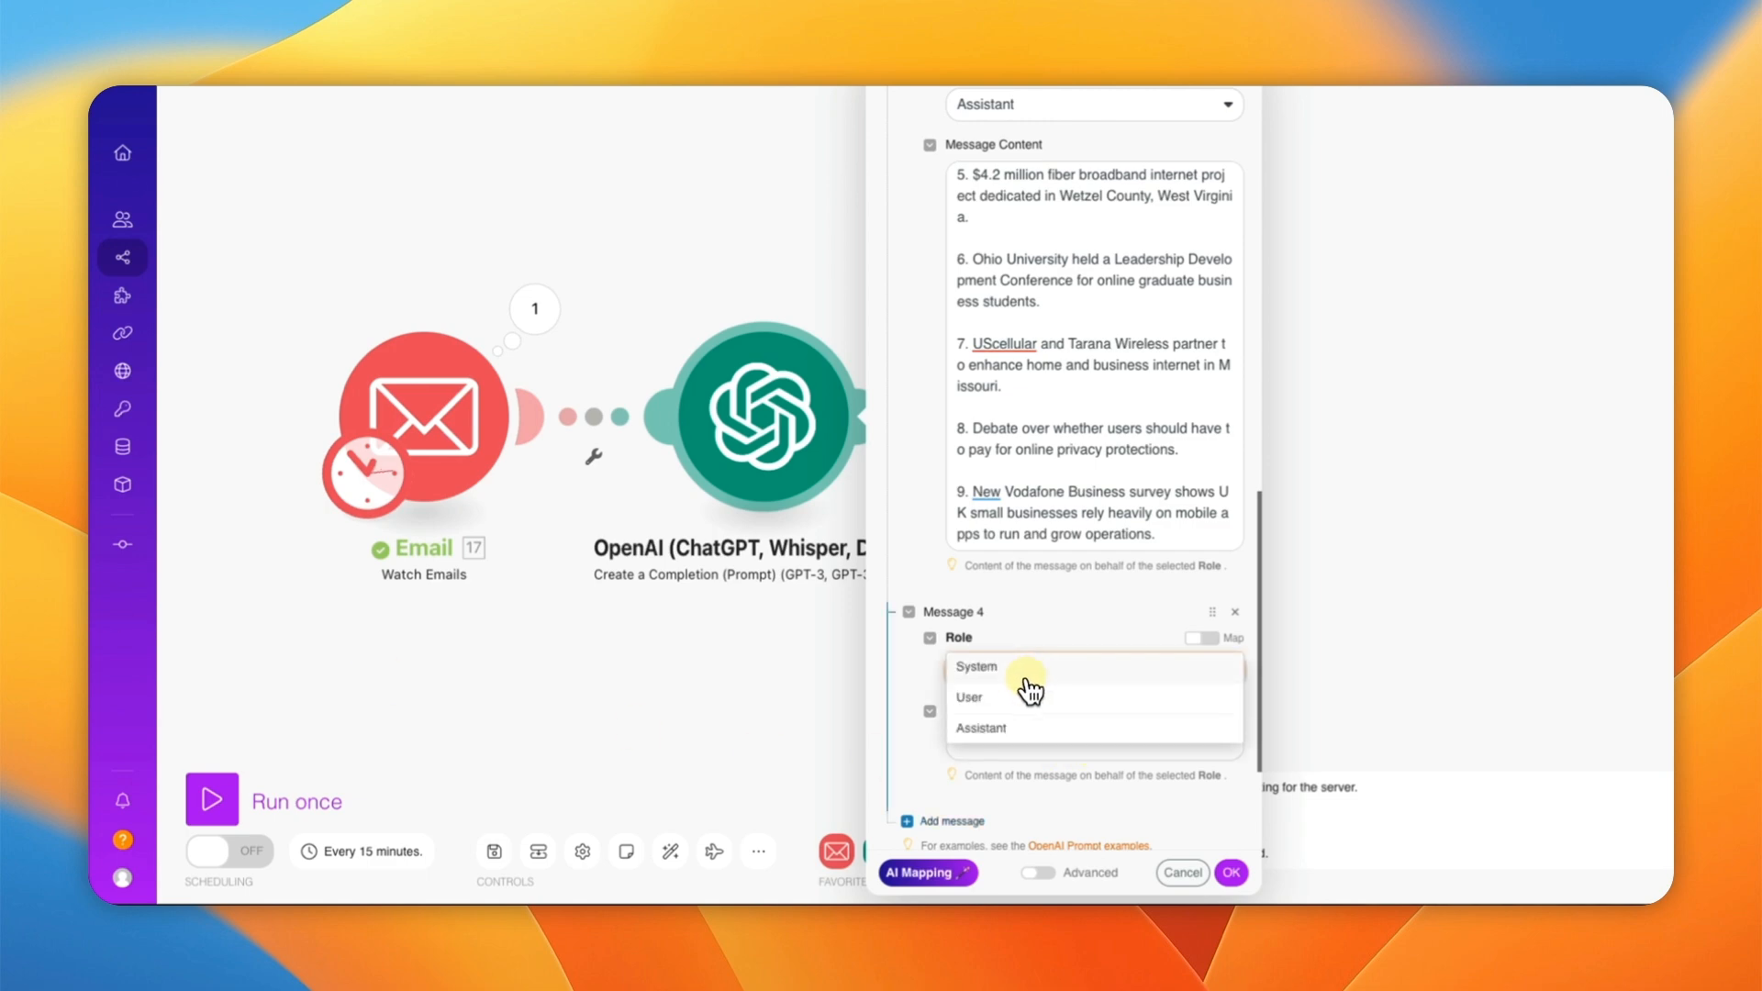
{"action": "left_click", "coordinate": [1011, 701]}
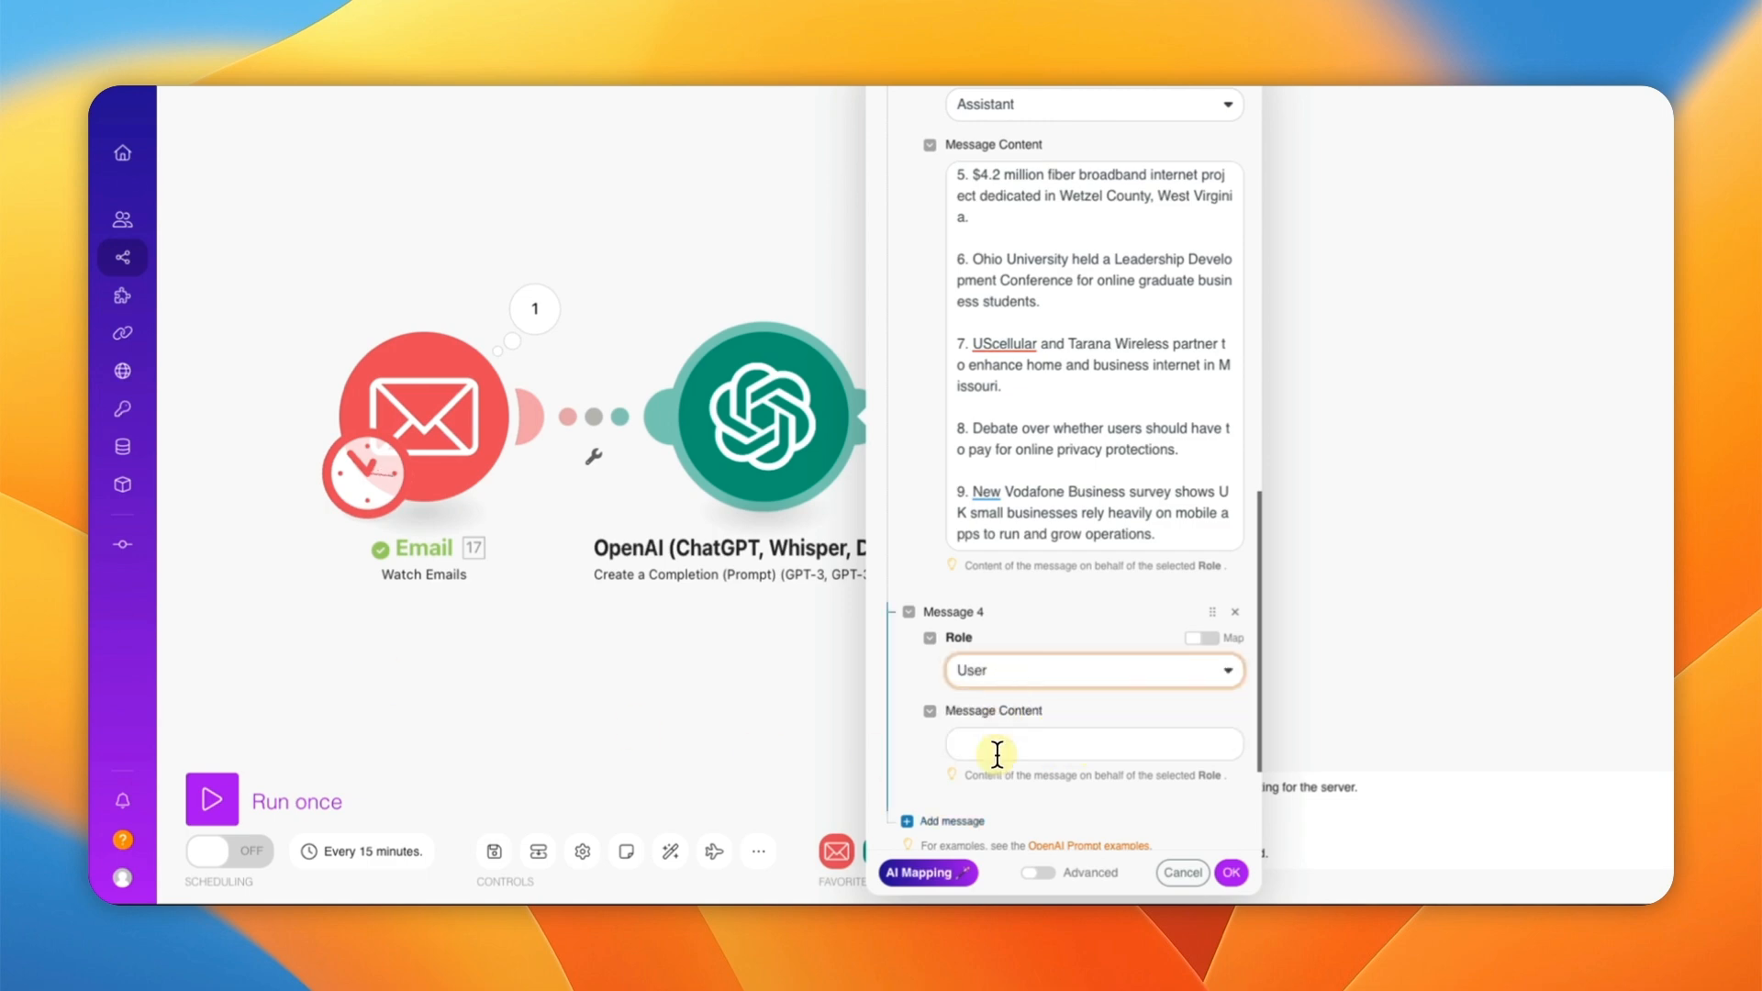
{"action": "left_click", "coordinate": [997, 754]}
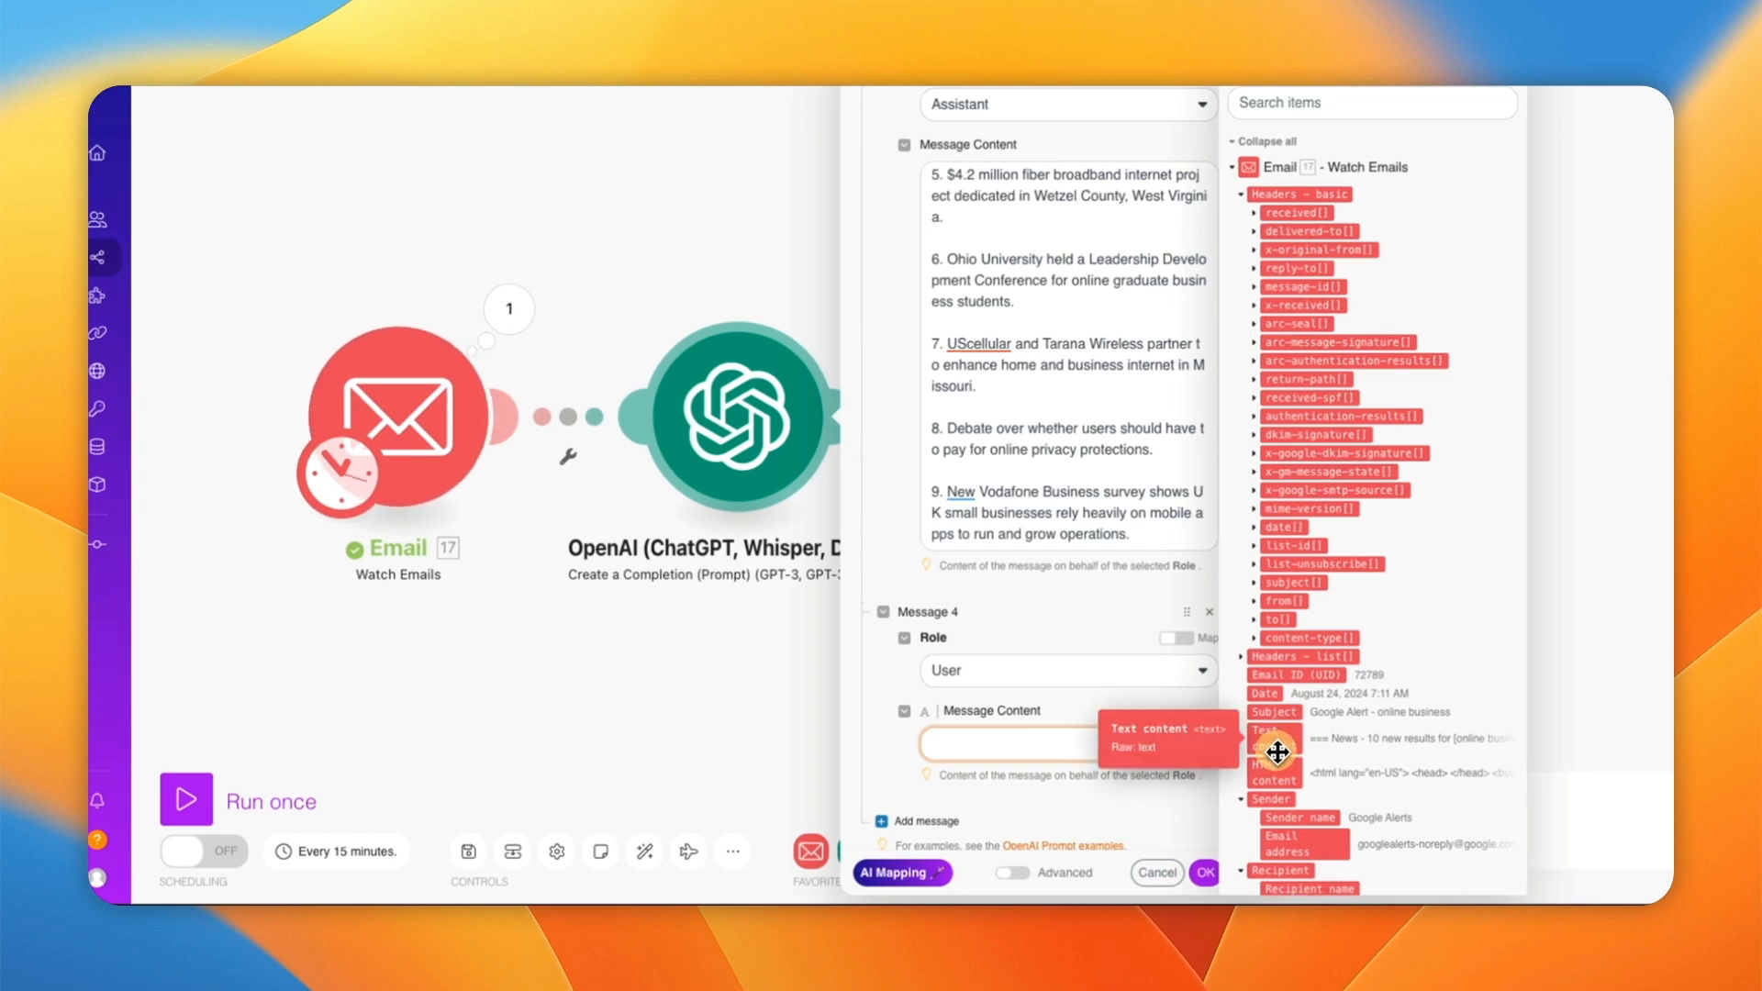
{"action": "left_click", "coordinate": [1272, 737]}
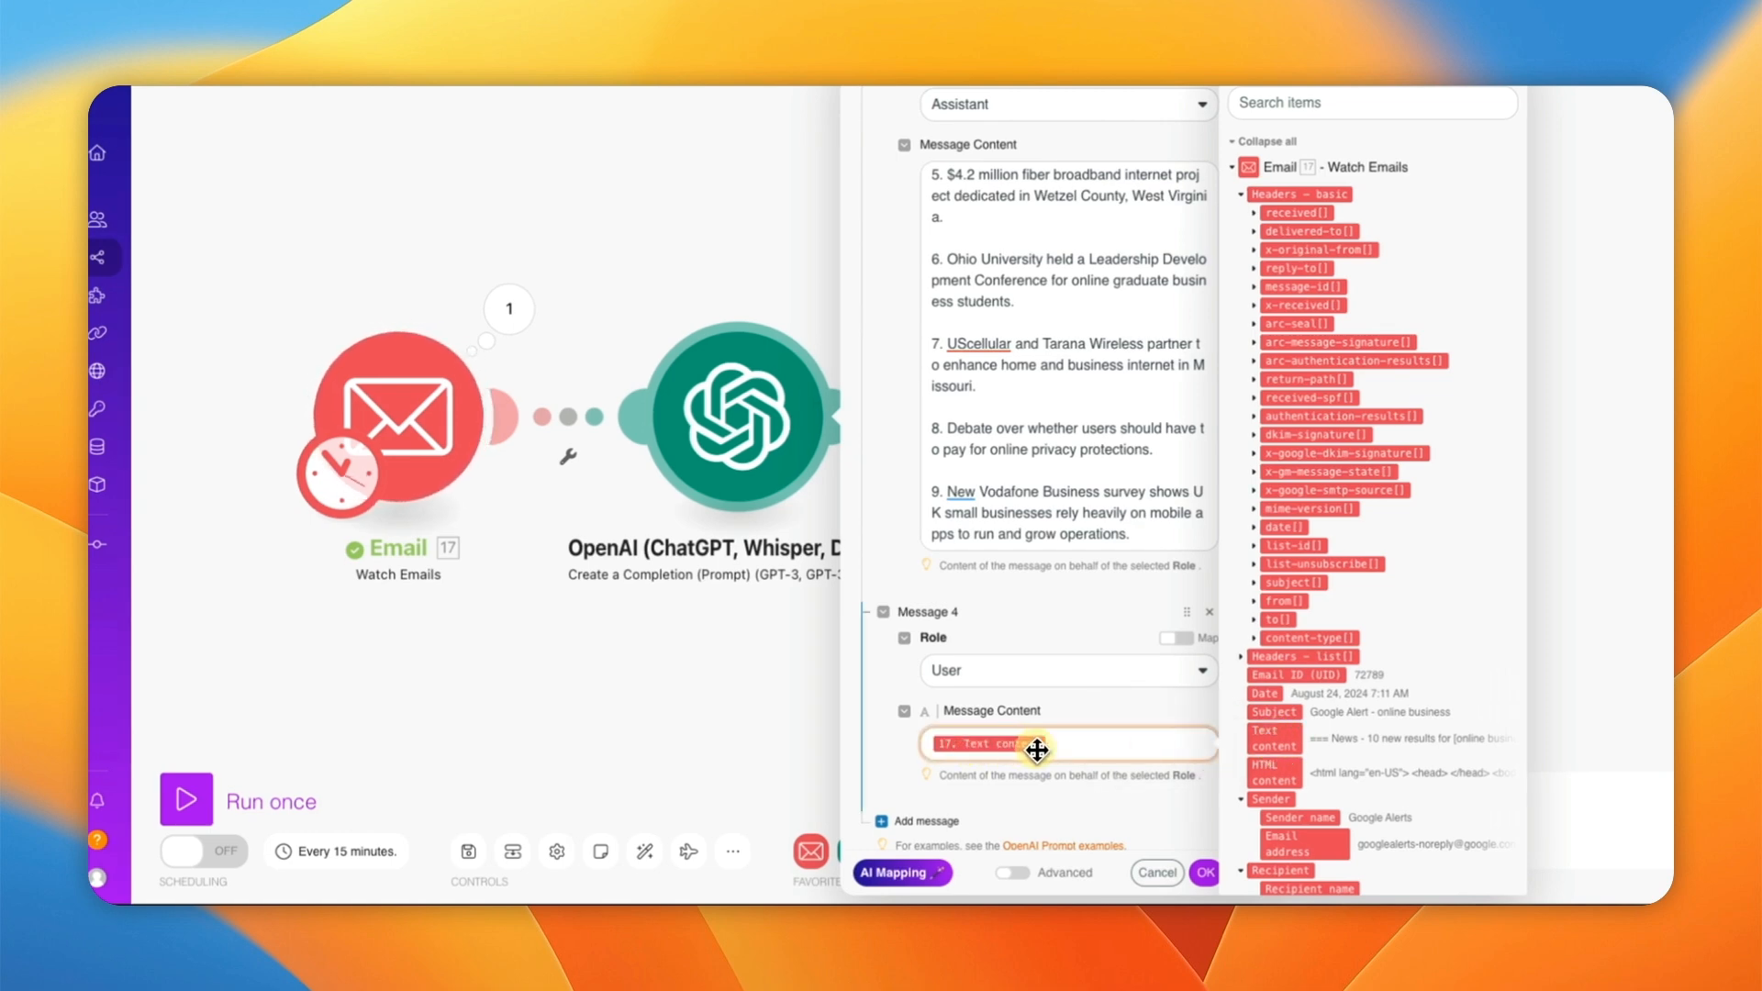
{"action": "left_click", "coordinate": [1204, 876]}
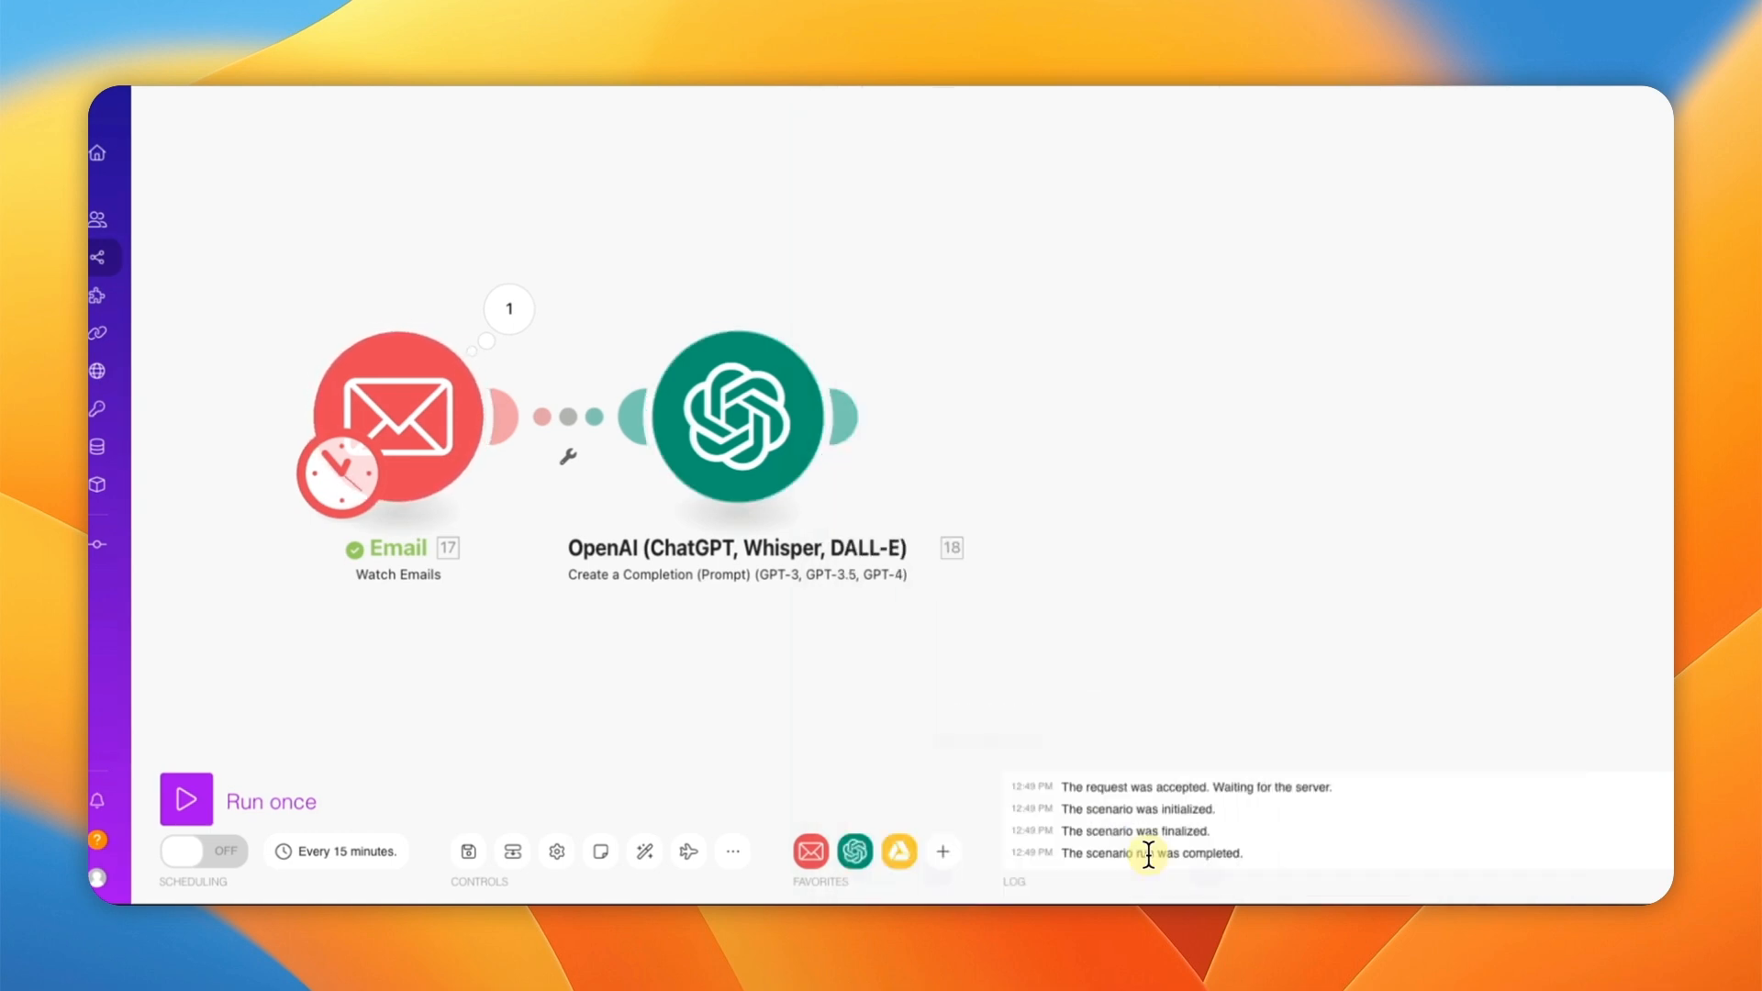
Step: Save the scenario and add an OpenAI Generate an Audio module after the completion step
{"action": "left_click", "coordinate": [468, 851]}
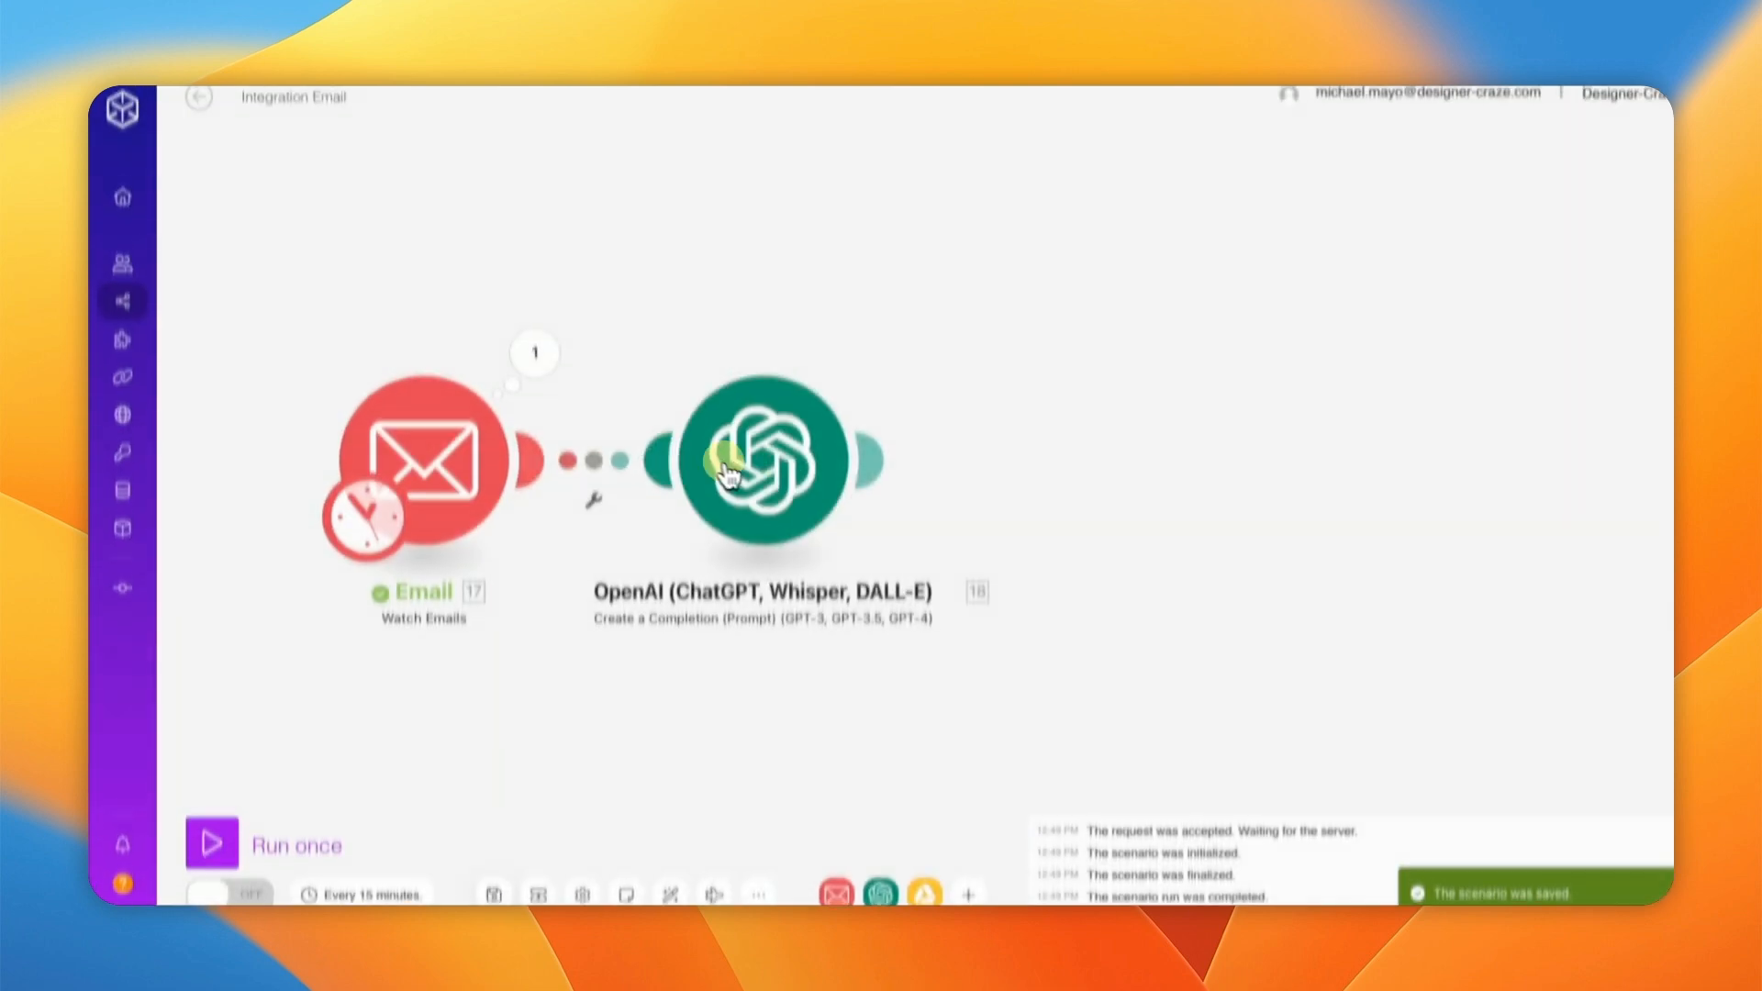
{"action": "left_click", "coordinate": [865, 423]}
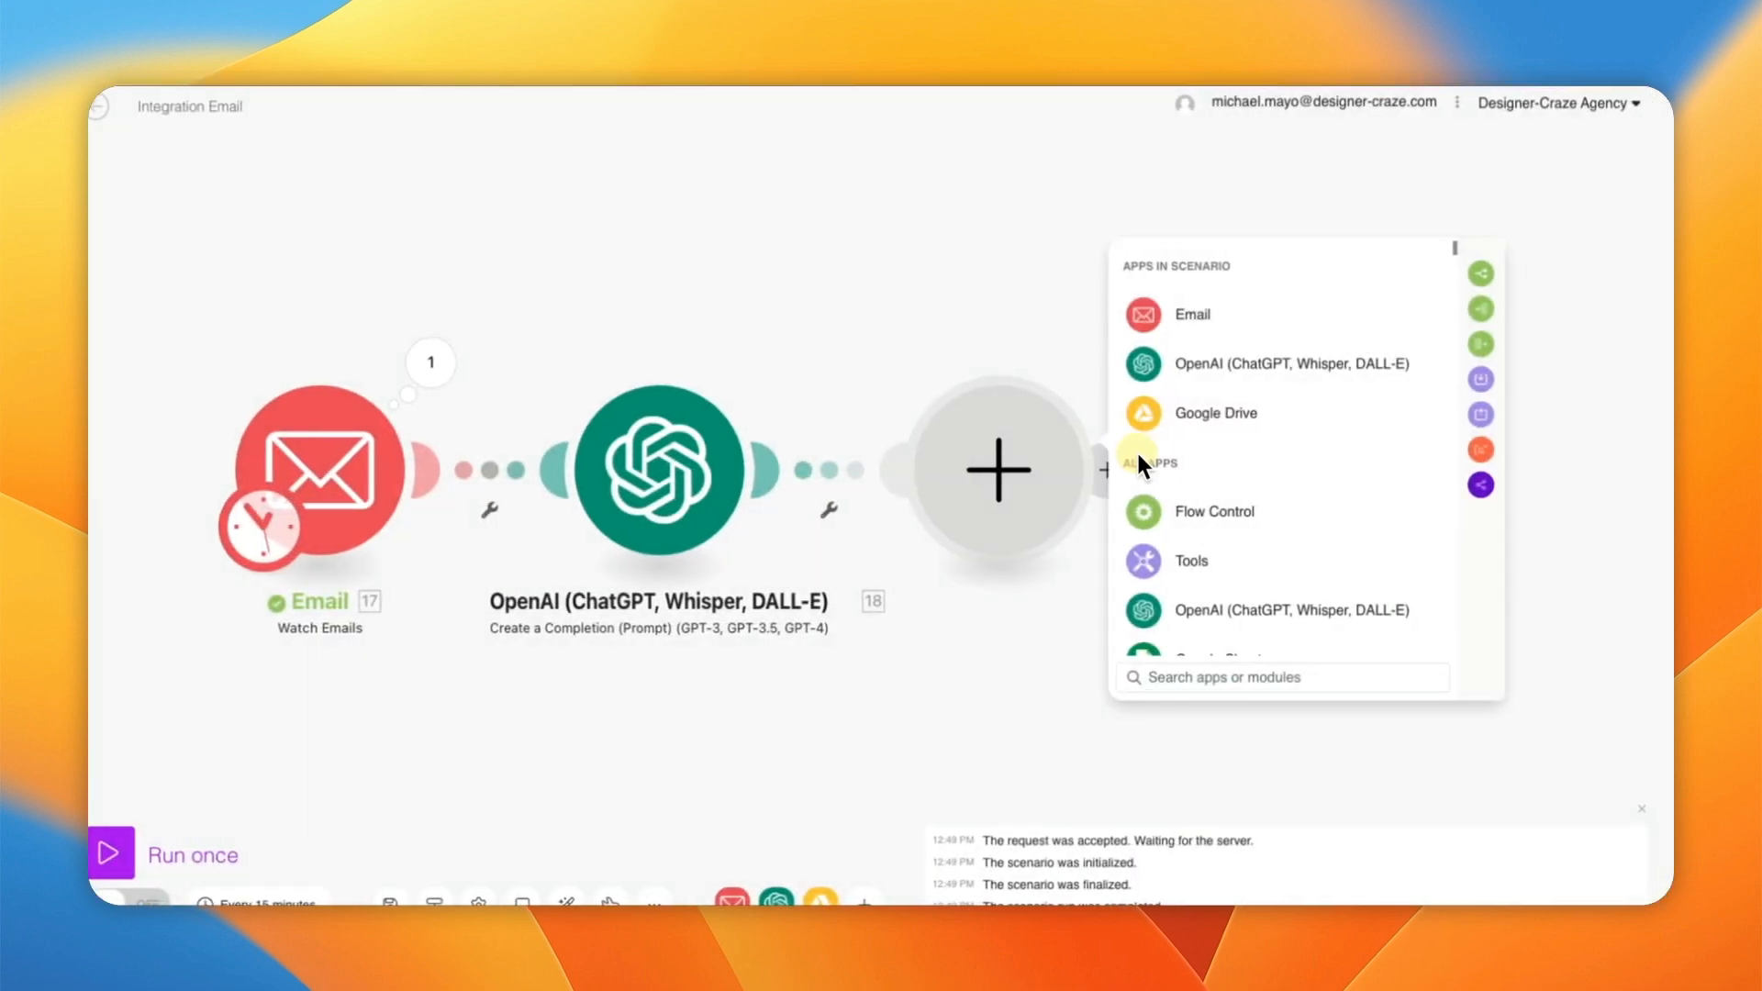
{"action": "left_click", "coordinate": [1224, 363]}
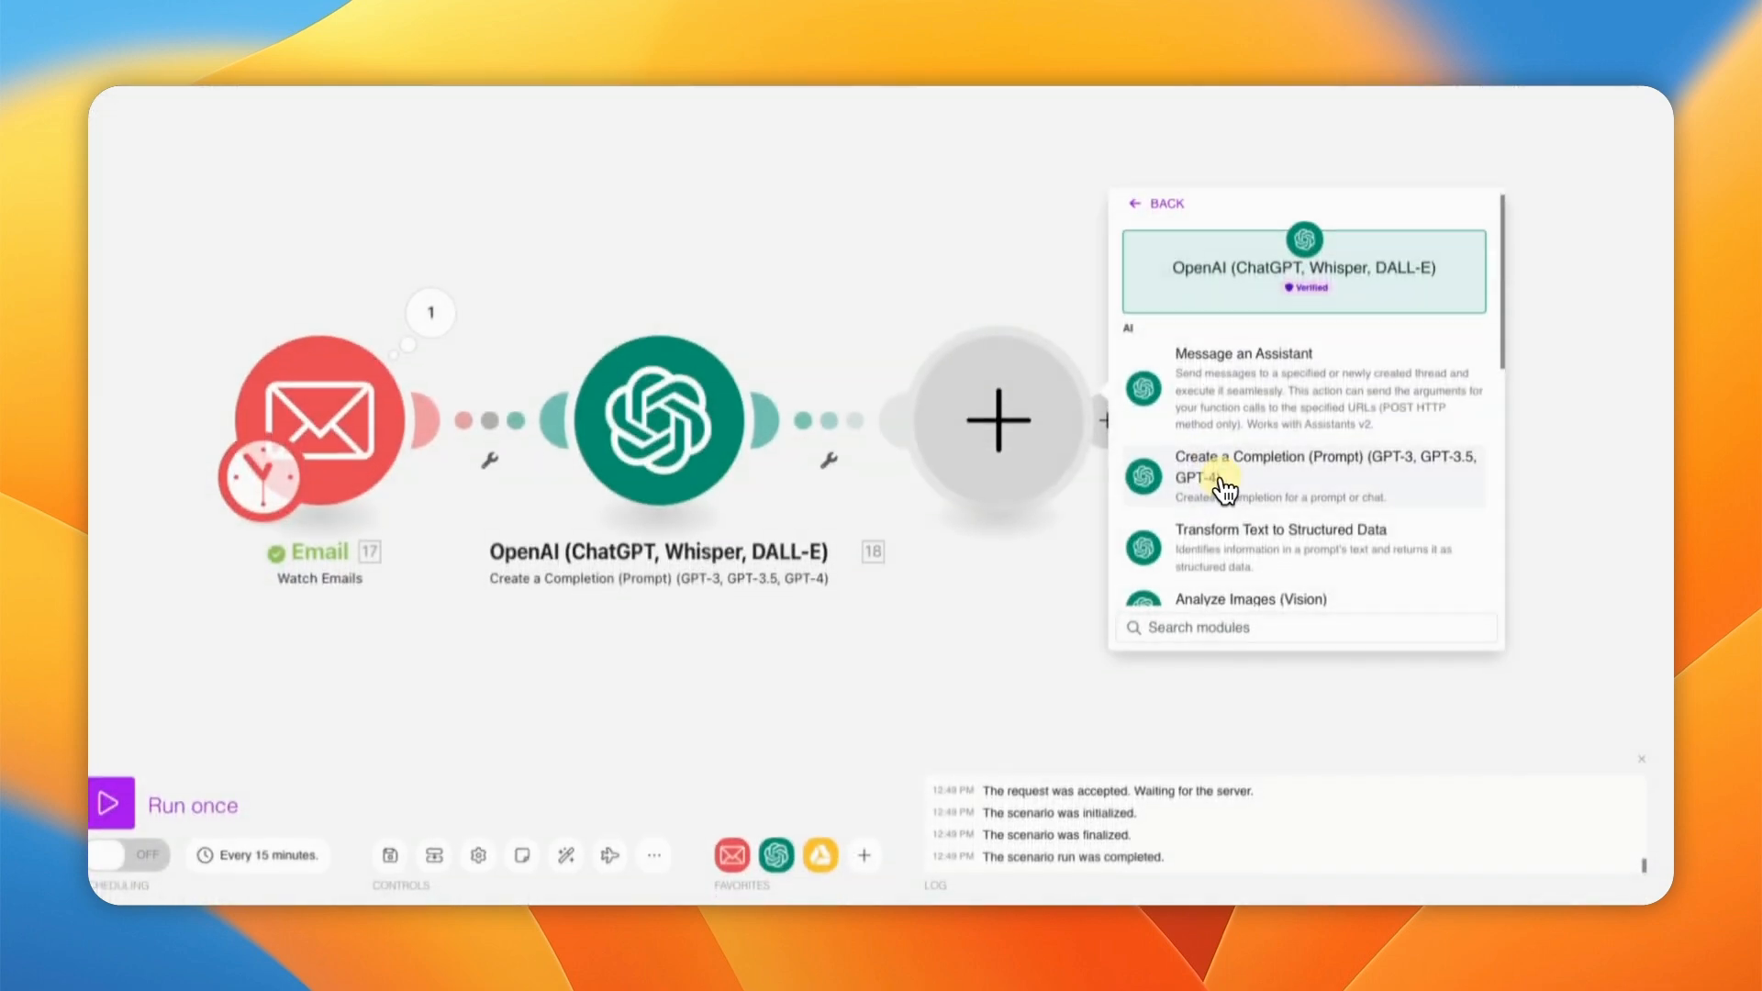
{"action": "scroll", "coordinate": [1225, 533], "scroll_direction": "down", "scroll_amount": 8}
{"action": "scroll", "coordinate": [1240, 525], "scroll_direction": "down", "scroll_amount": 1}
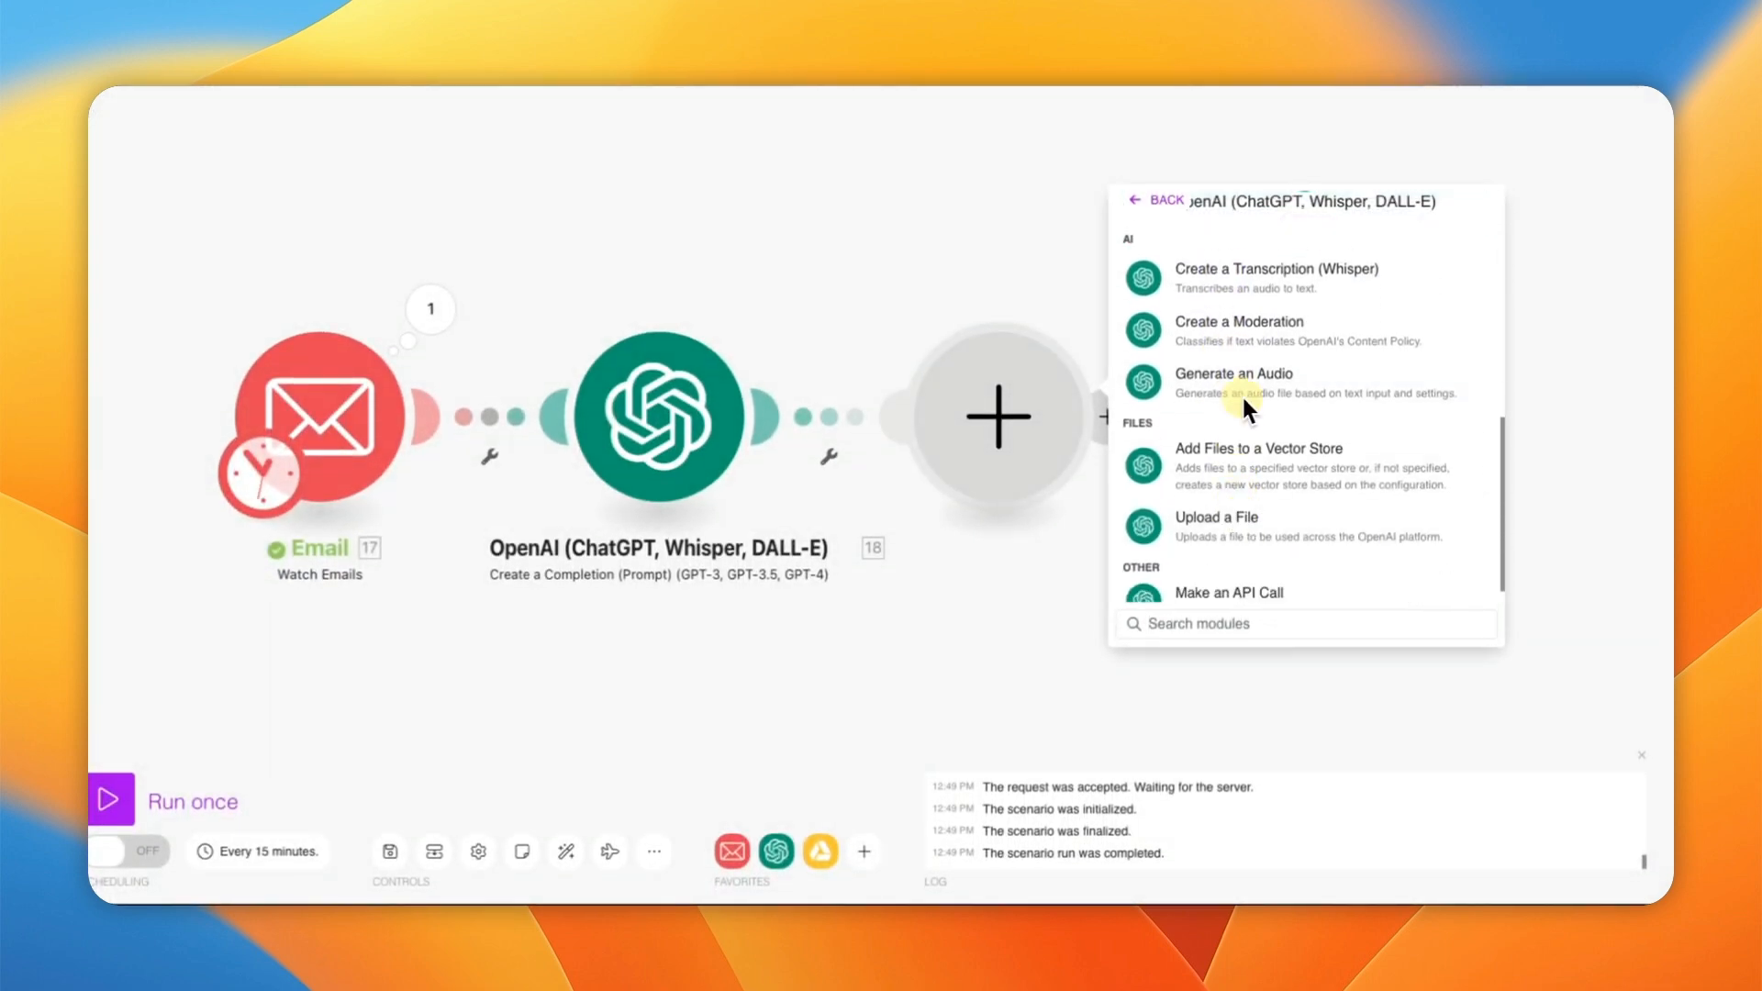
{"action": "left_click", "coordinate": [1242, 393]}
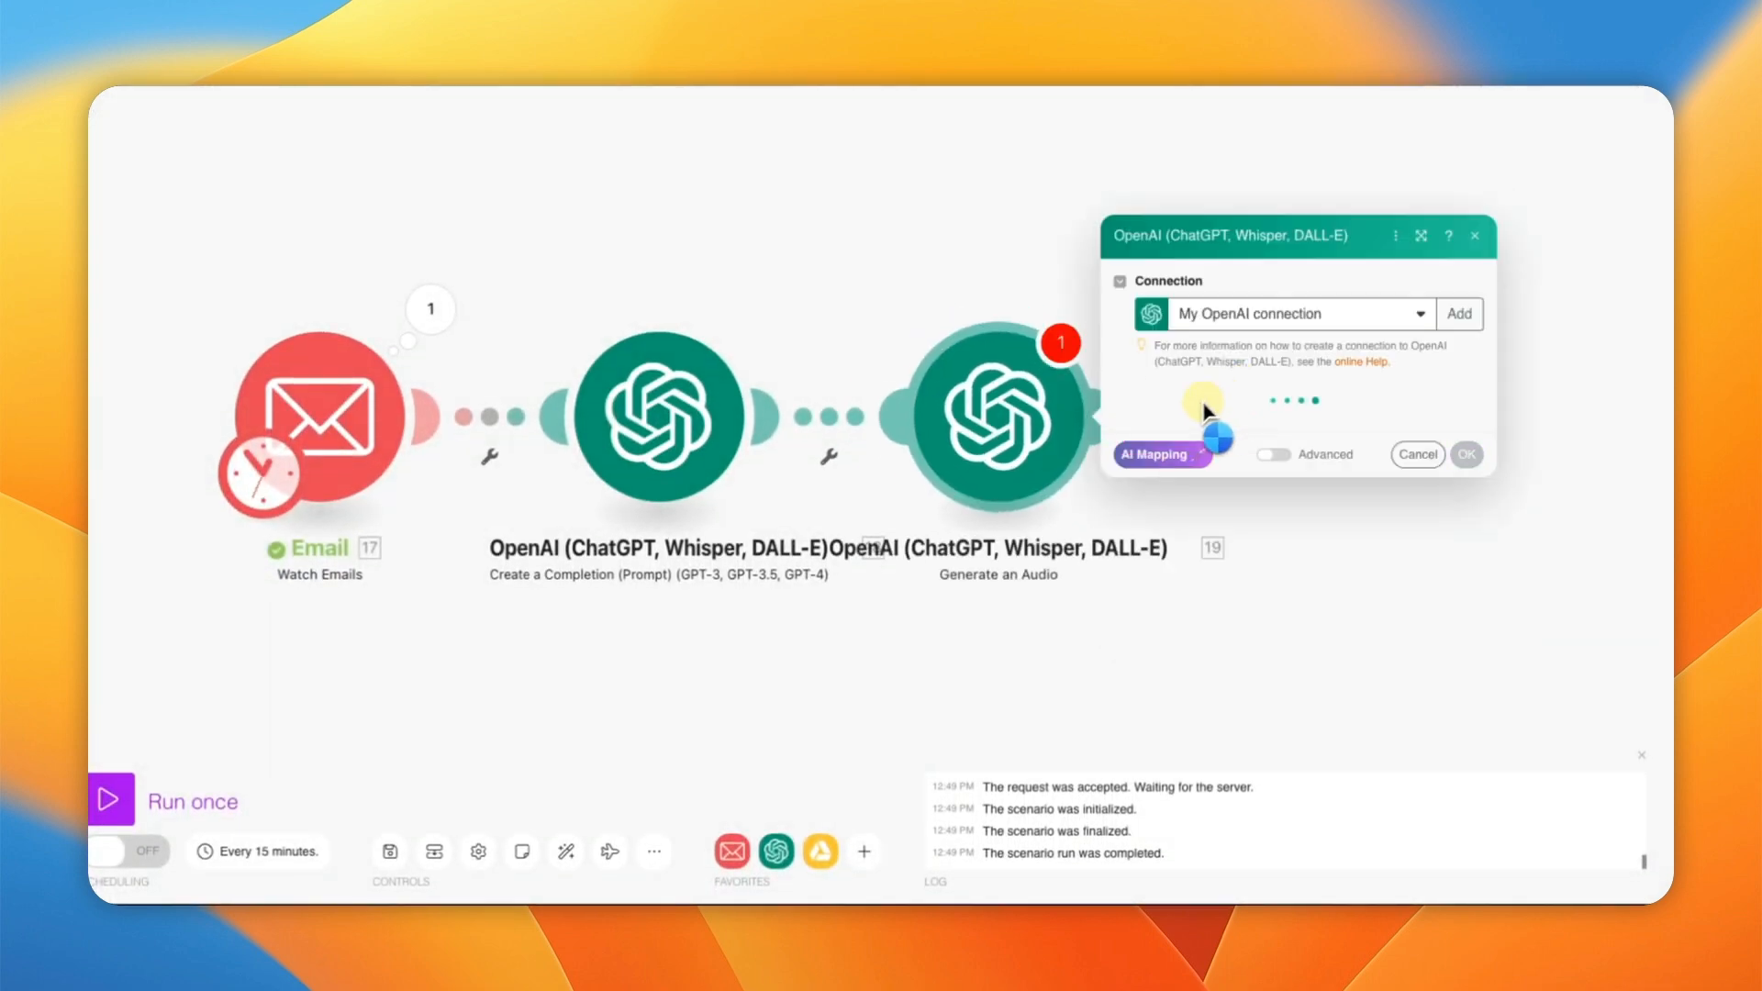
{"action": "left_click_drag", "start_coordinate": [918, 353], "coordinate": [599, 358]}
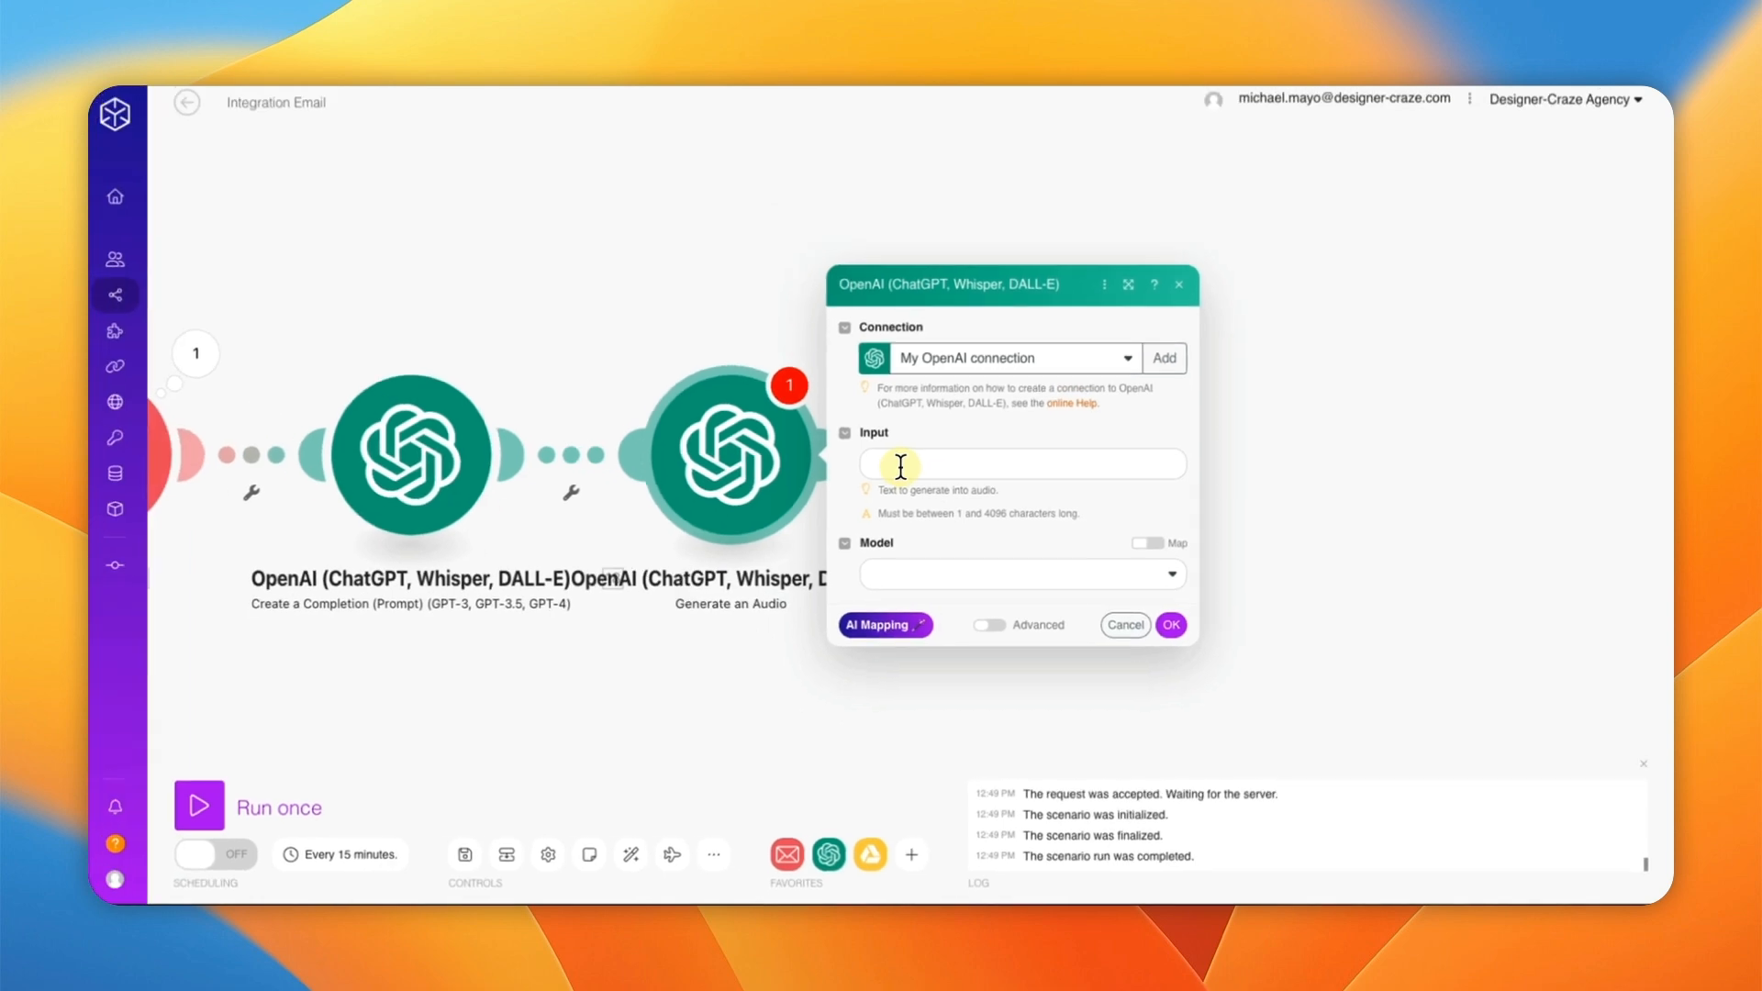
Step: Map the completion's Choices[] Message Content into Input and set Model to tts-1
{"action": "left_click", "coordinate": [852, 438]}
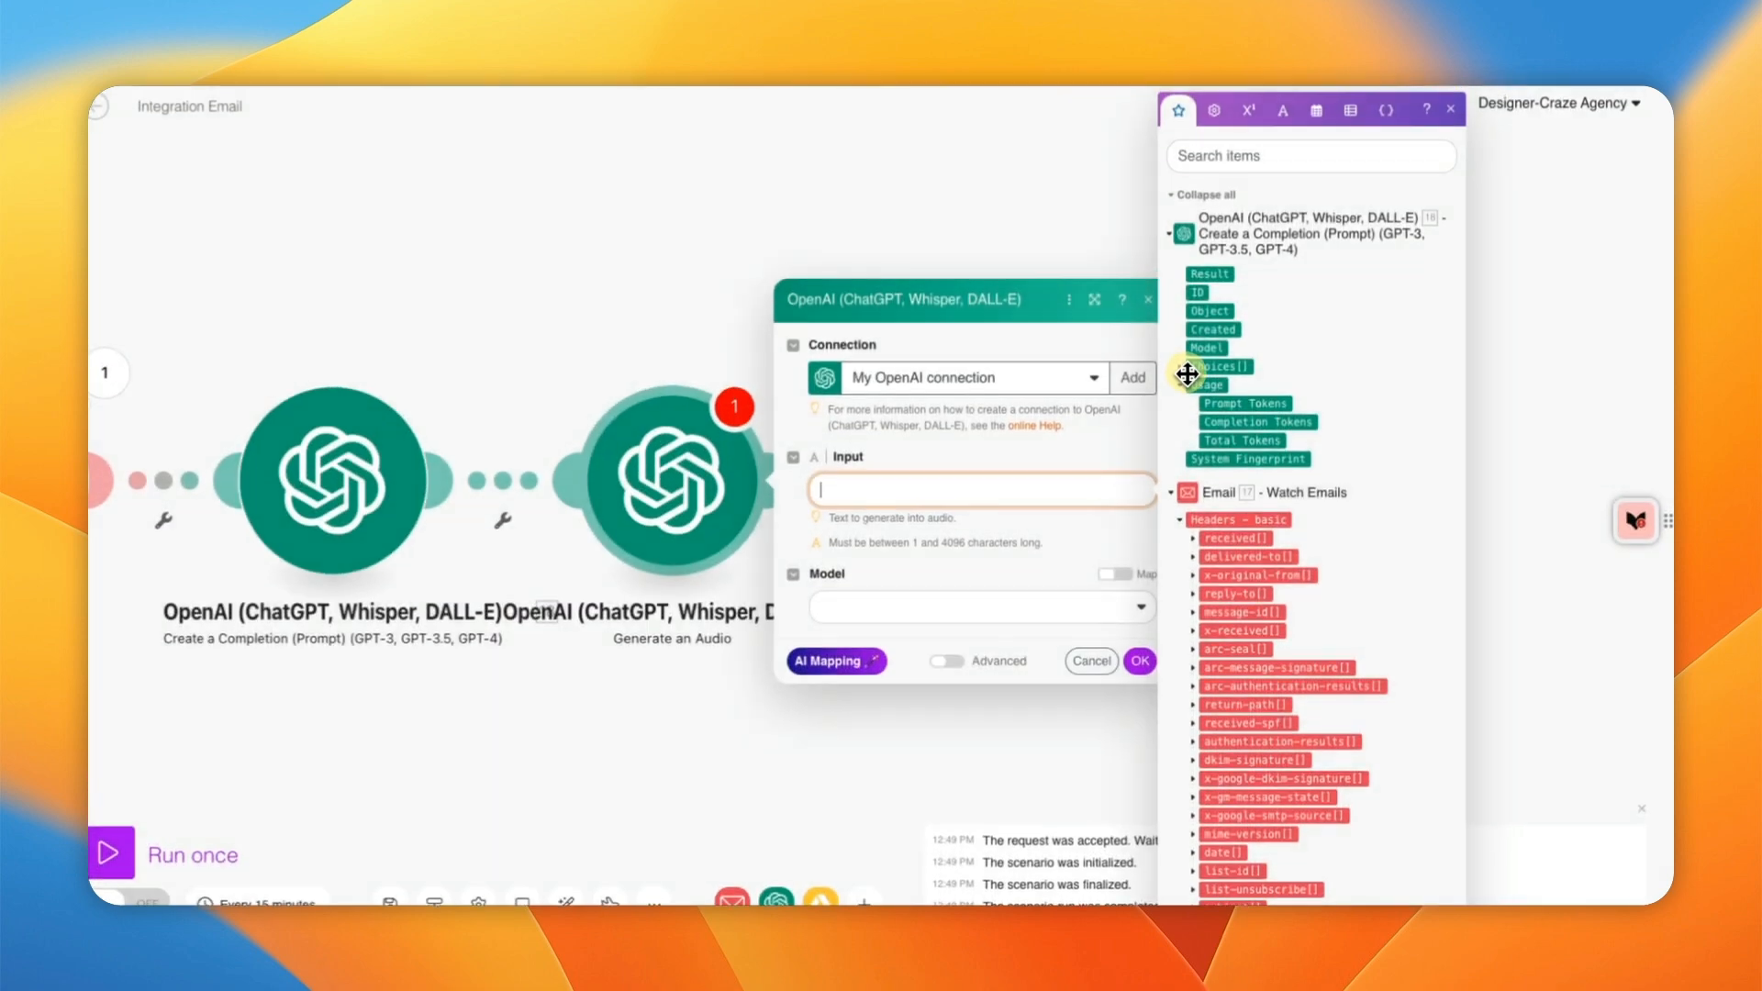
{"action": "left_click", "coordinate": [1194, 361]}
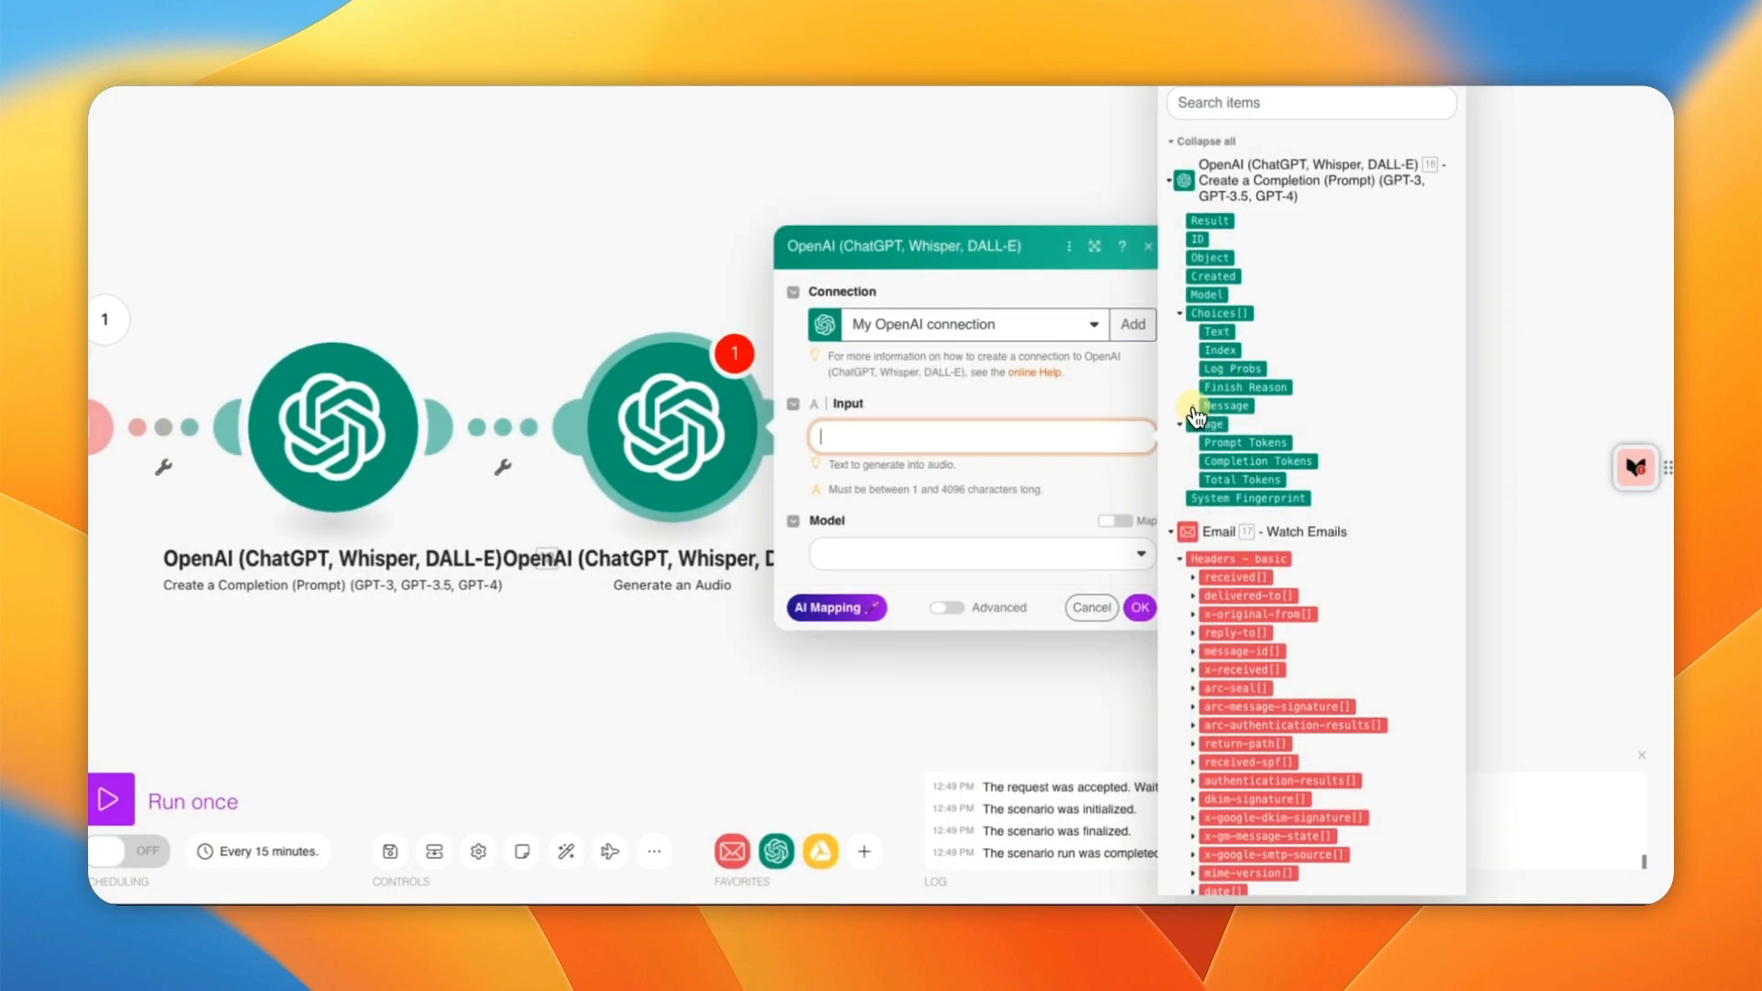
{"action": "left_click", "coordinate": [1192, 405]}
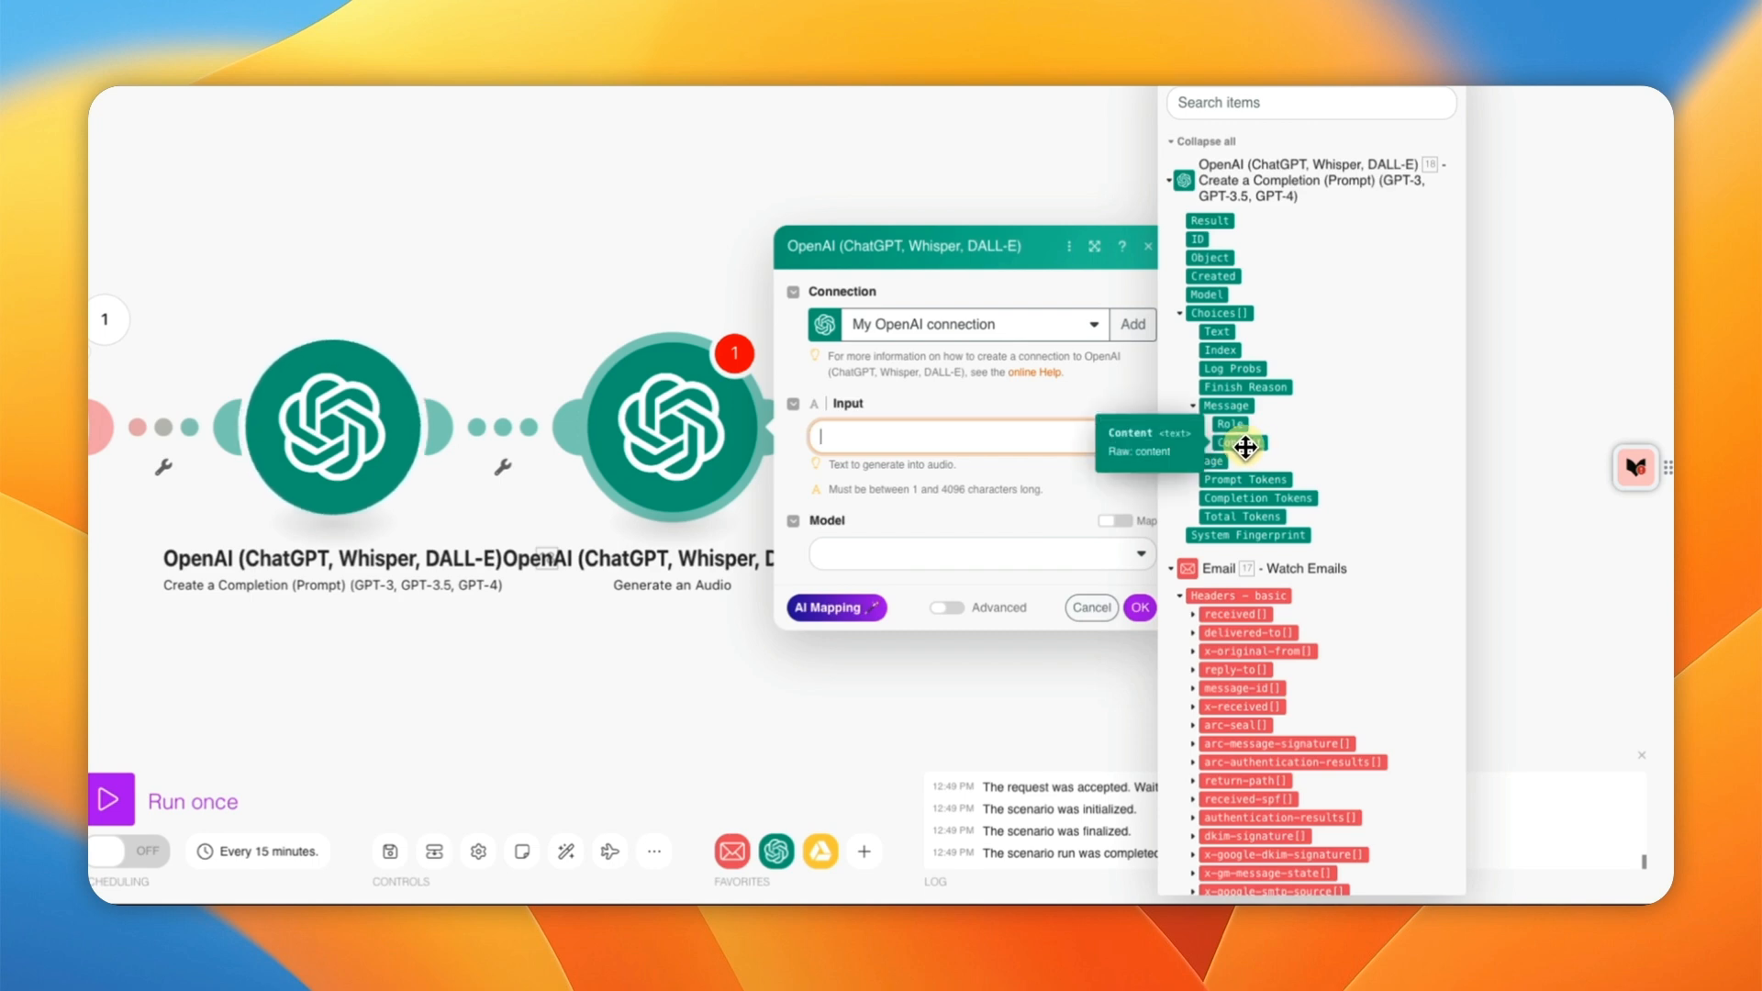
{"action": "left_click_drag", "start_coordinate": [1245, 445], "coordinate": [885, 460]}
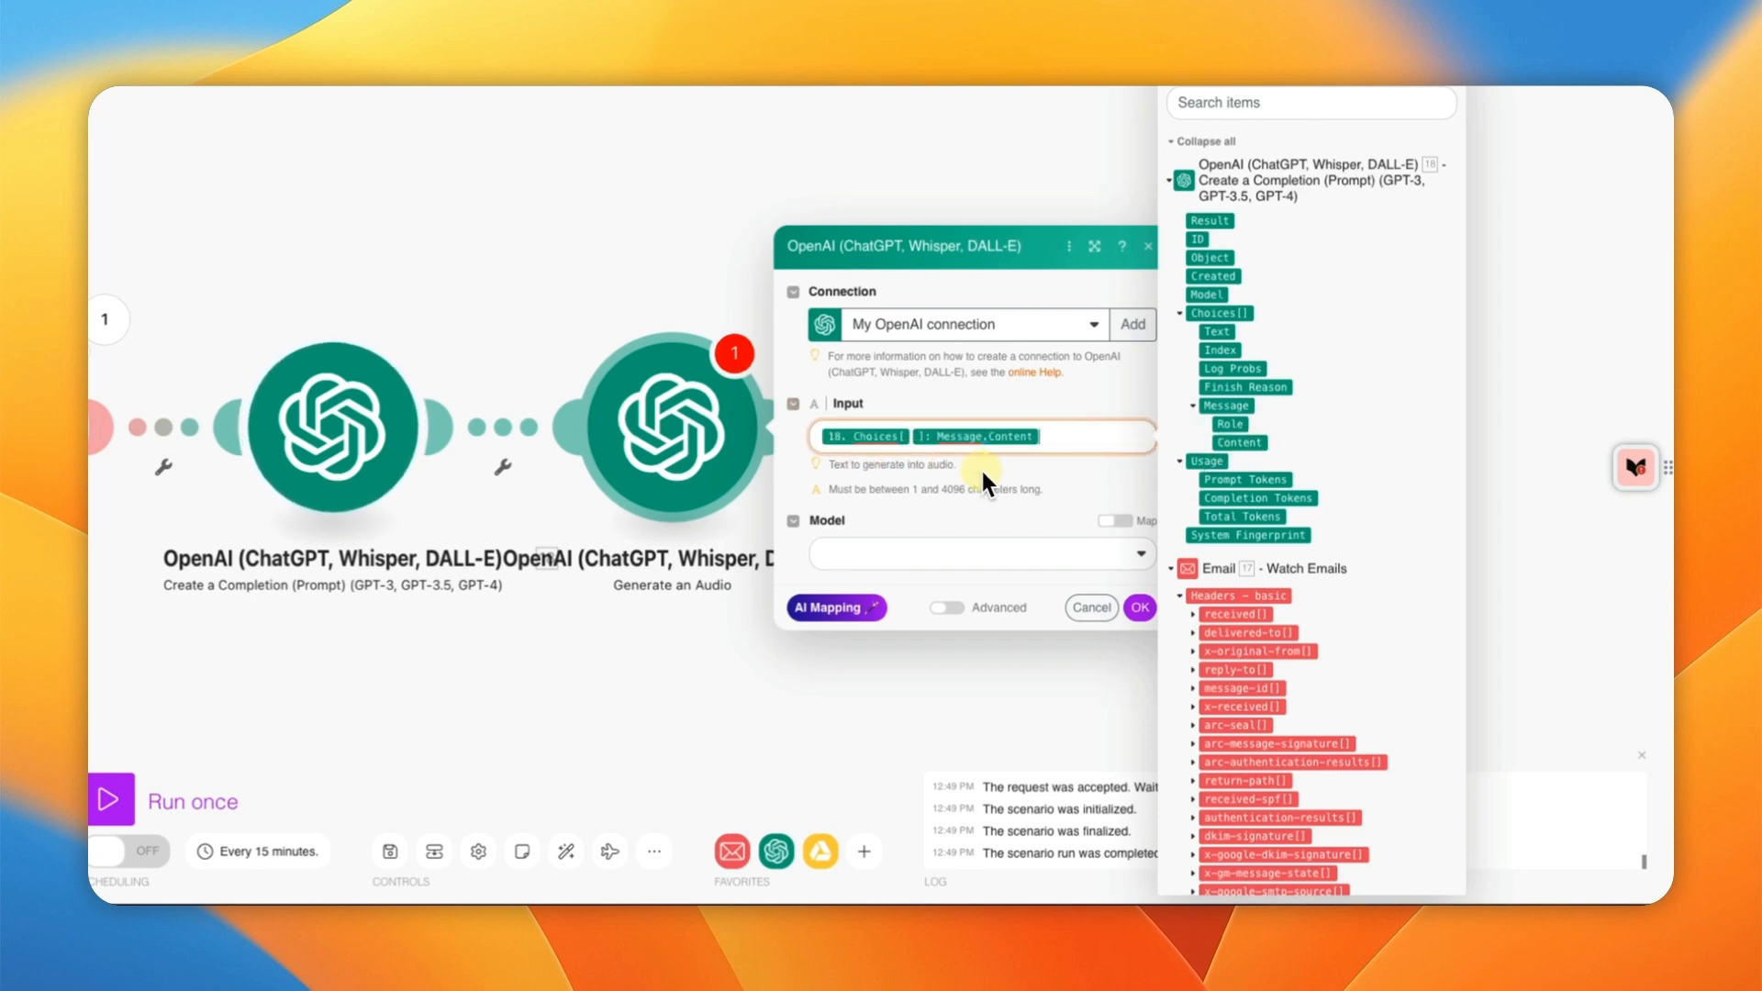
{"action": "left_click", "coordinate": [871, 554]}
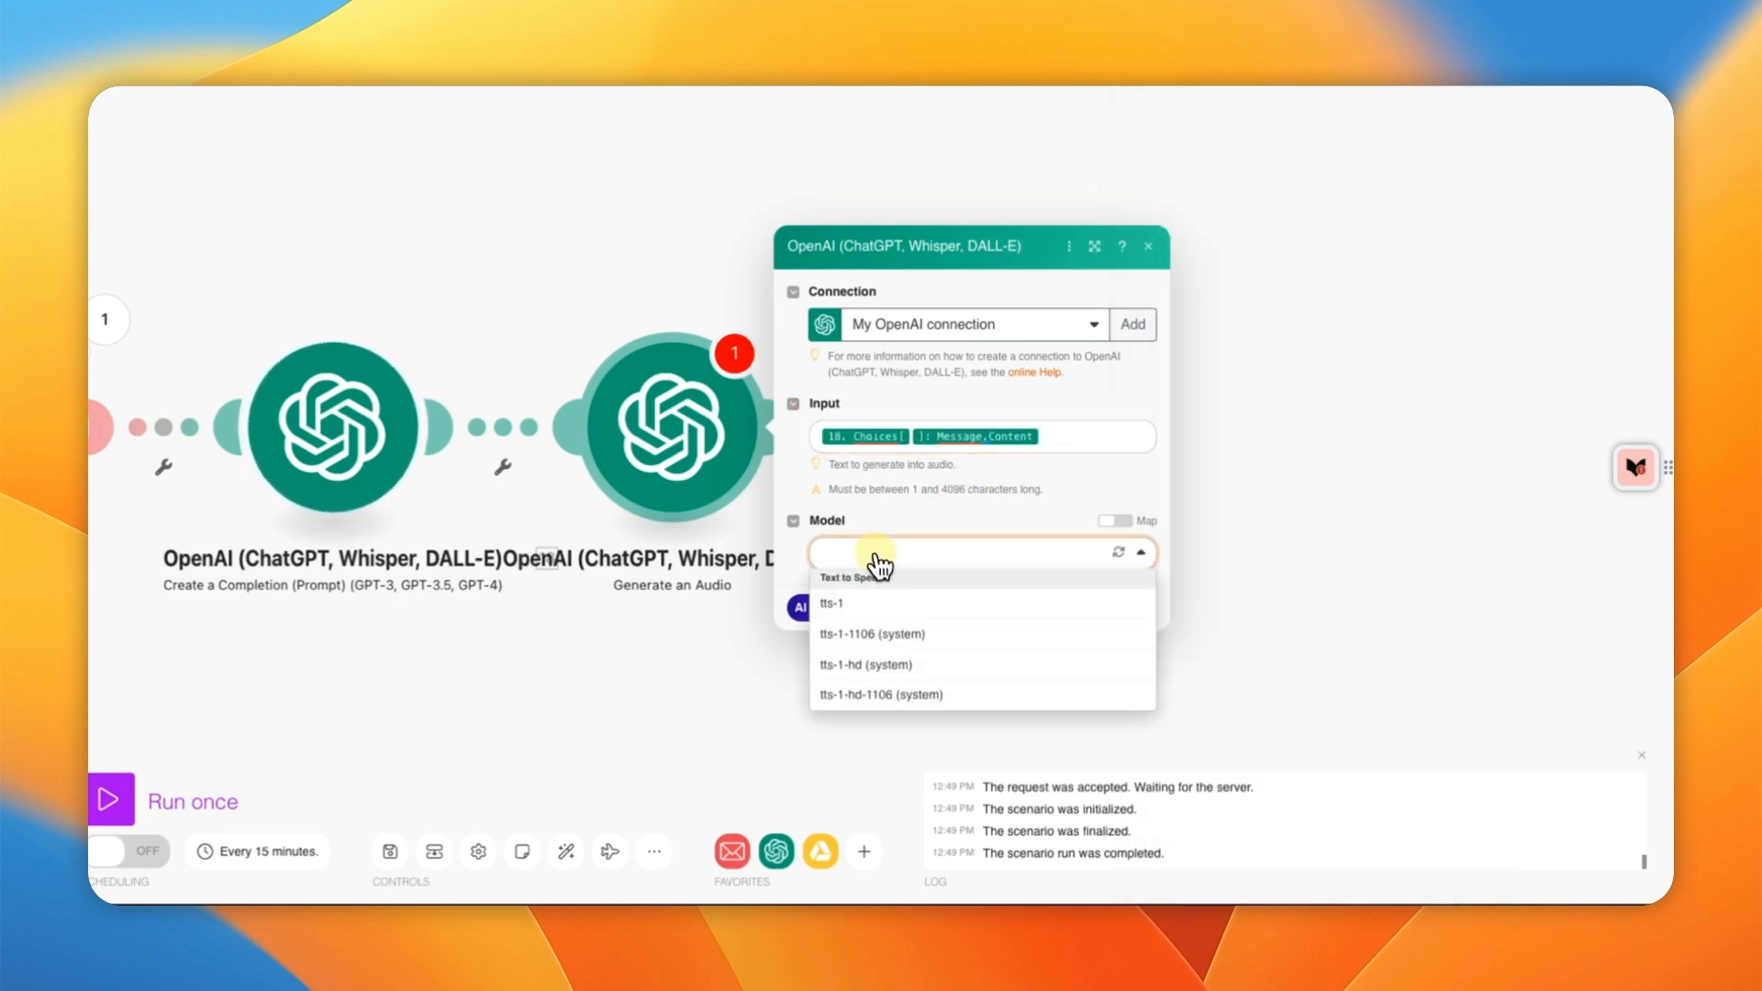
{"action": "left_click", "coordinate": [858, 609]}
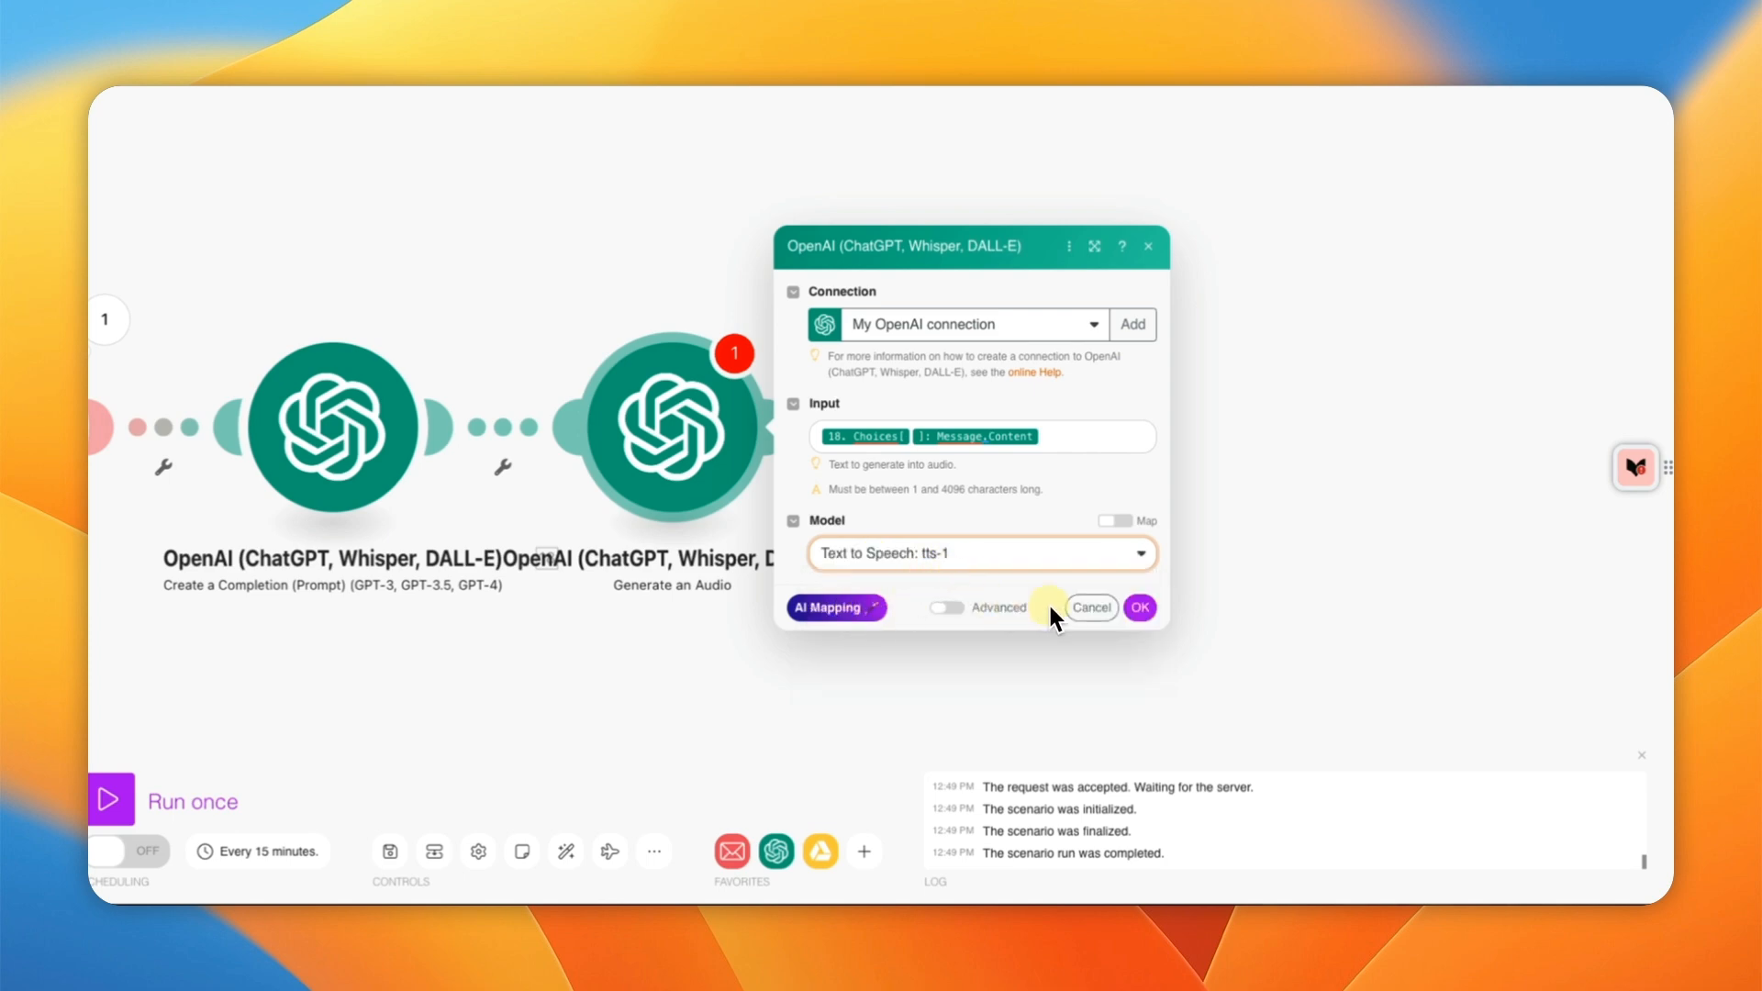
{"action": "left_click", "coordinate": [1138, 609]}
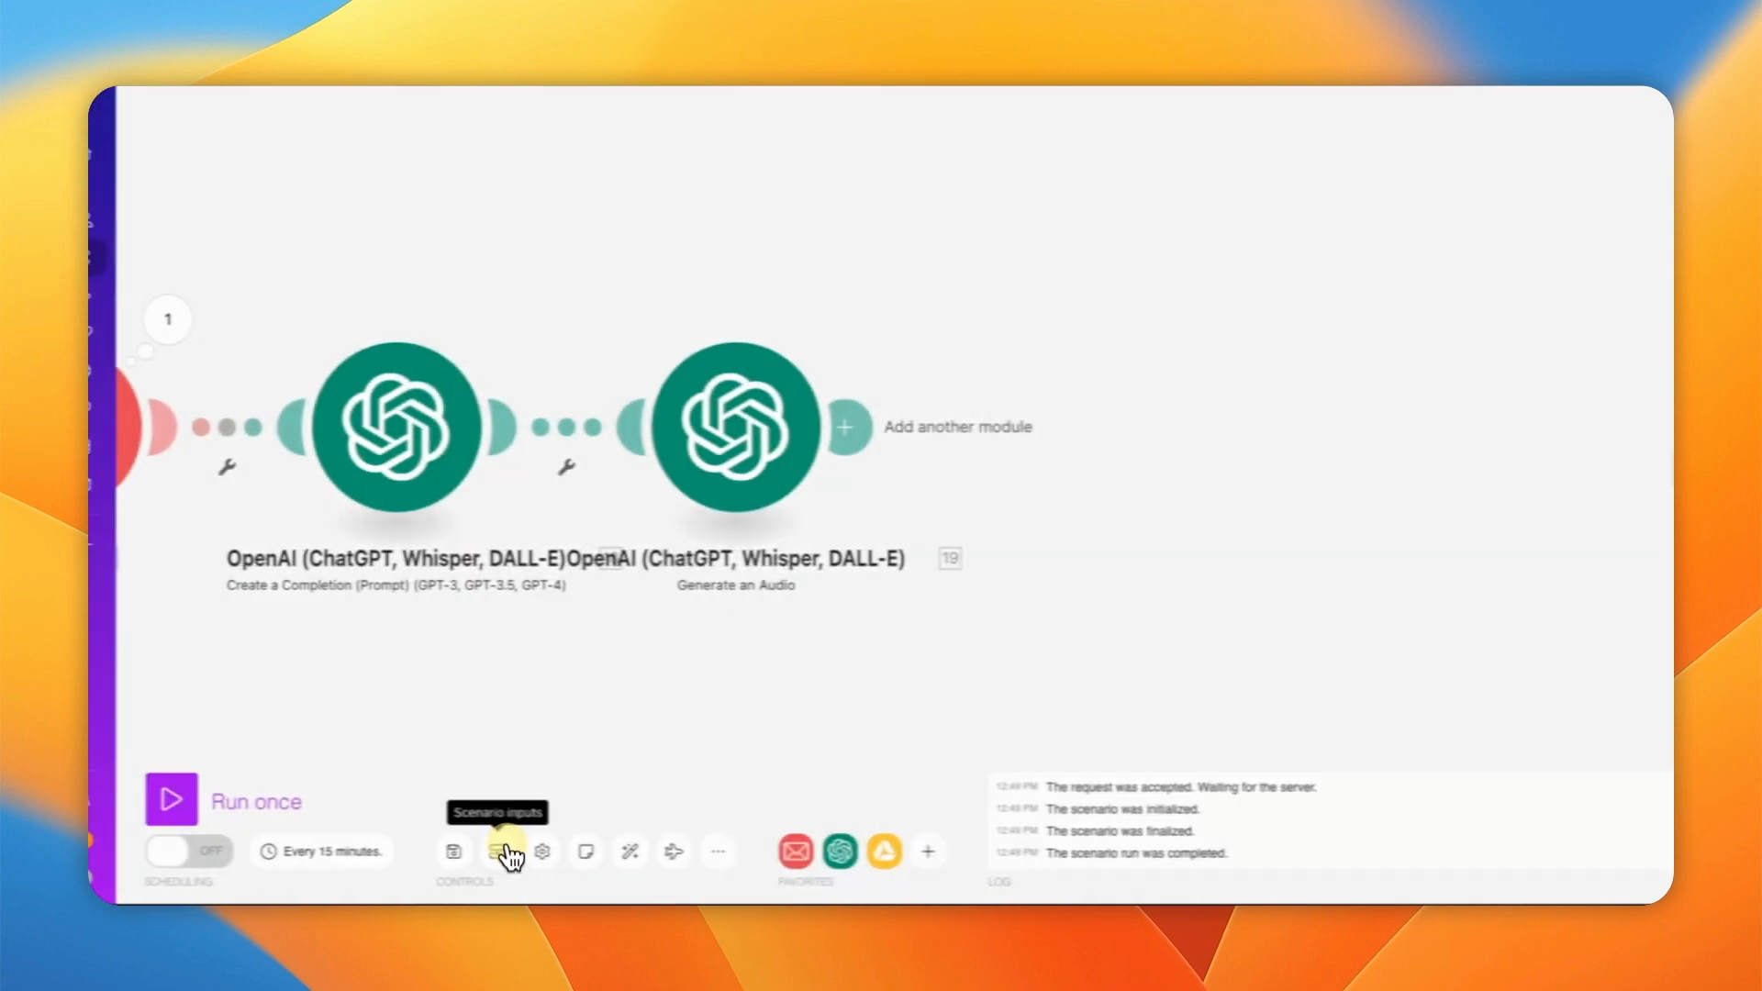
Step: Save and reset the Email trigger to start from the 24.08.2024 online business alert email
{"action": "left_click", "coordinate": [479, 852]}
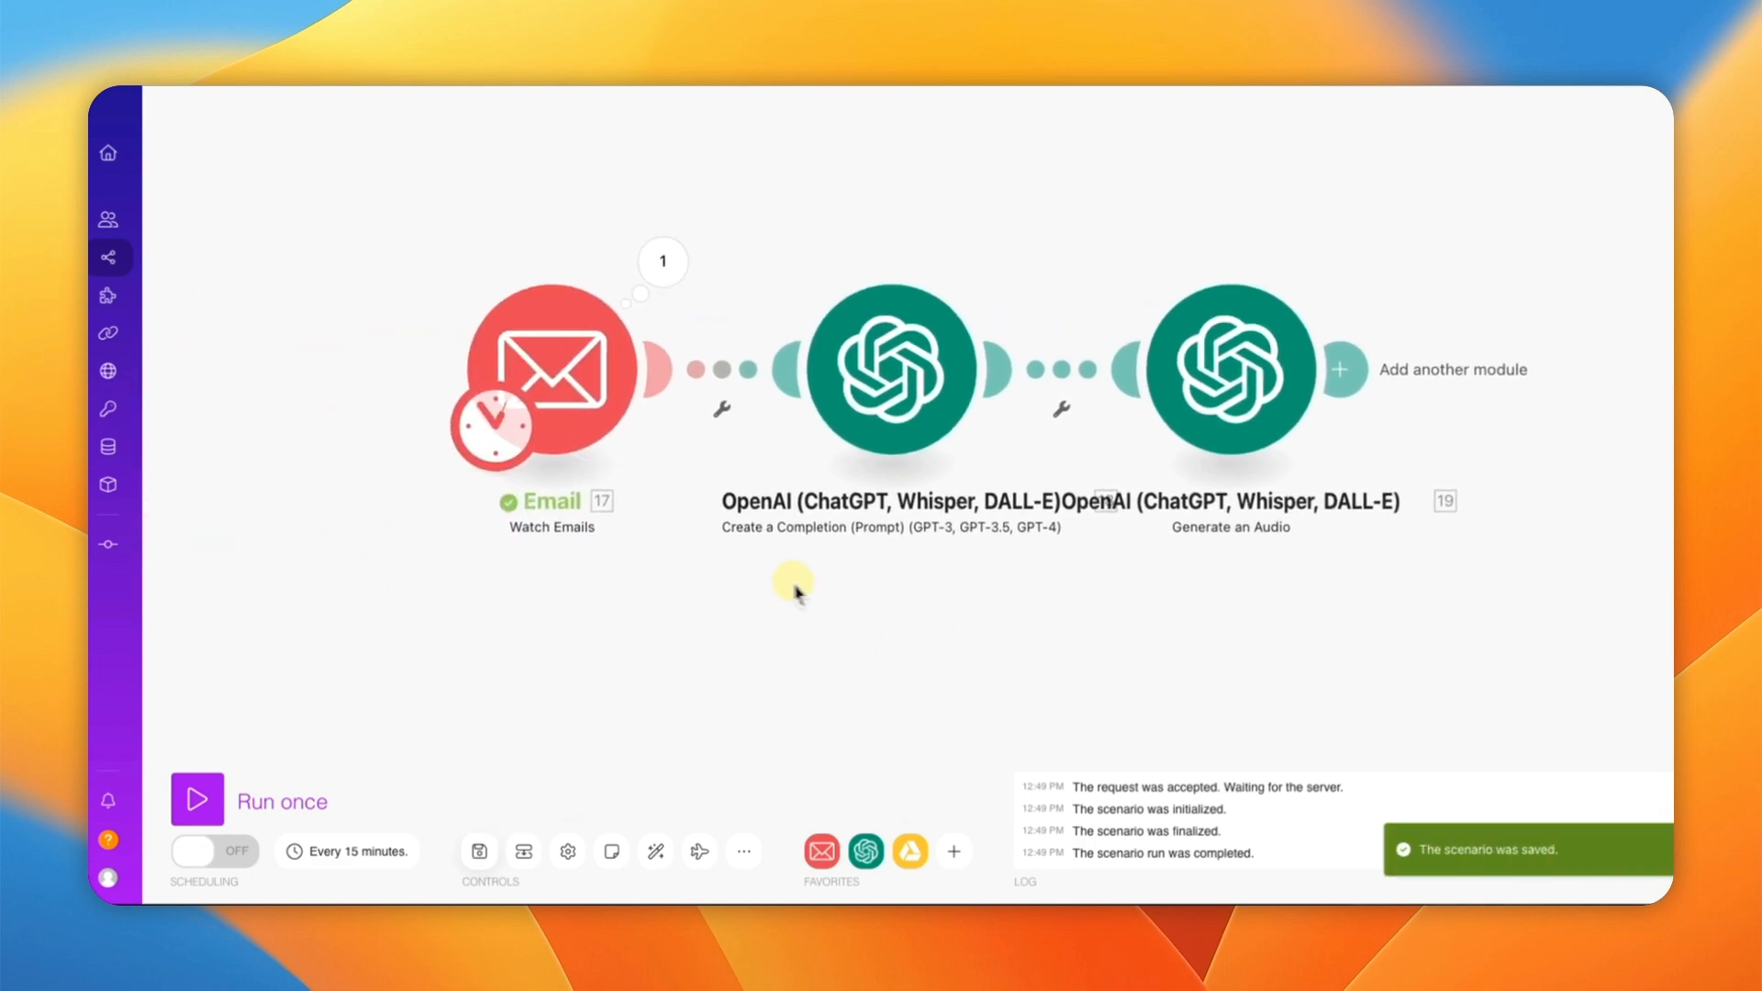
{"action": "right_click", "coordinate": [592, 395]}
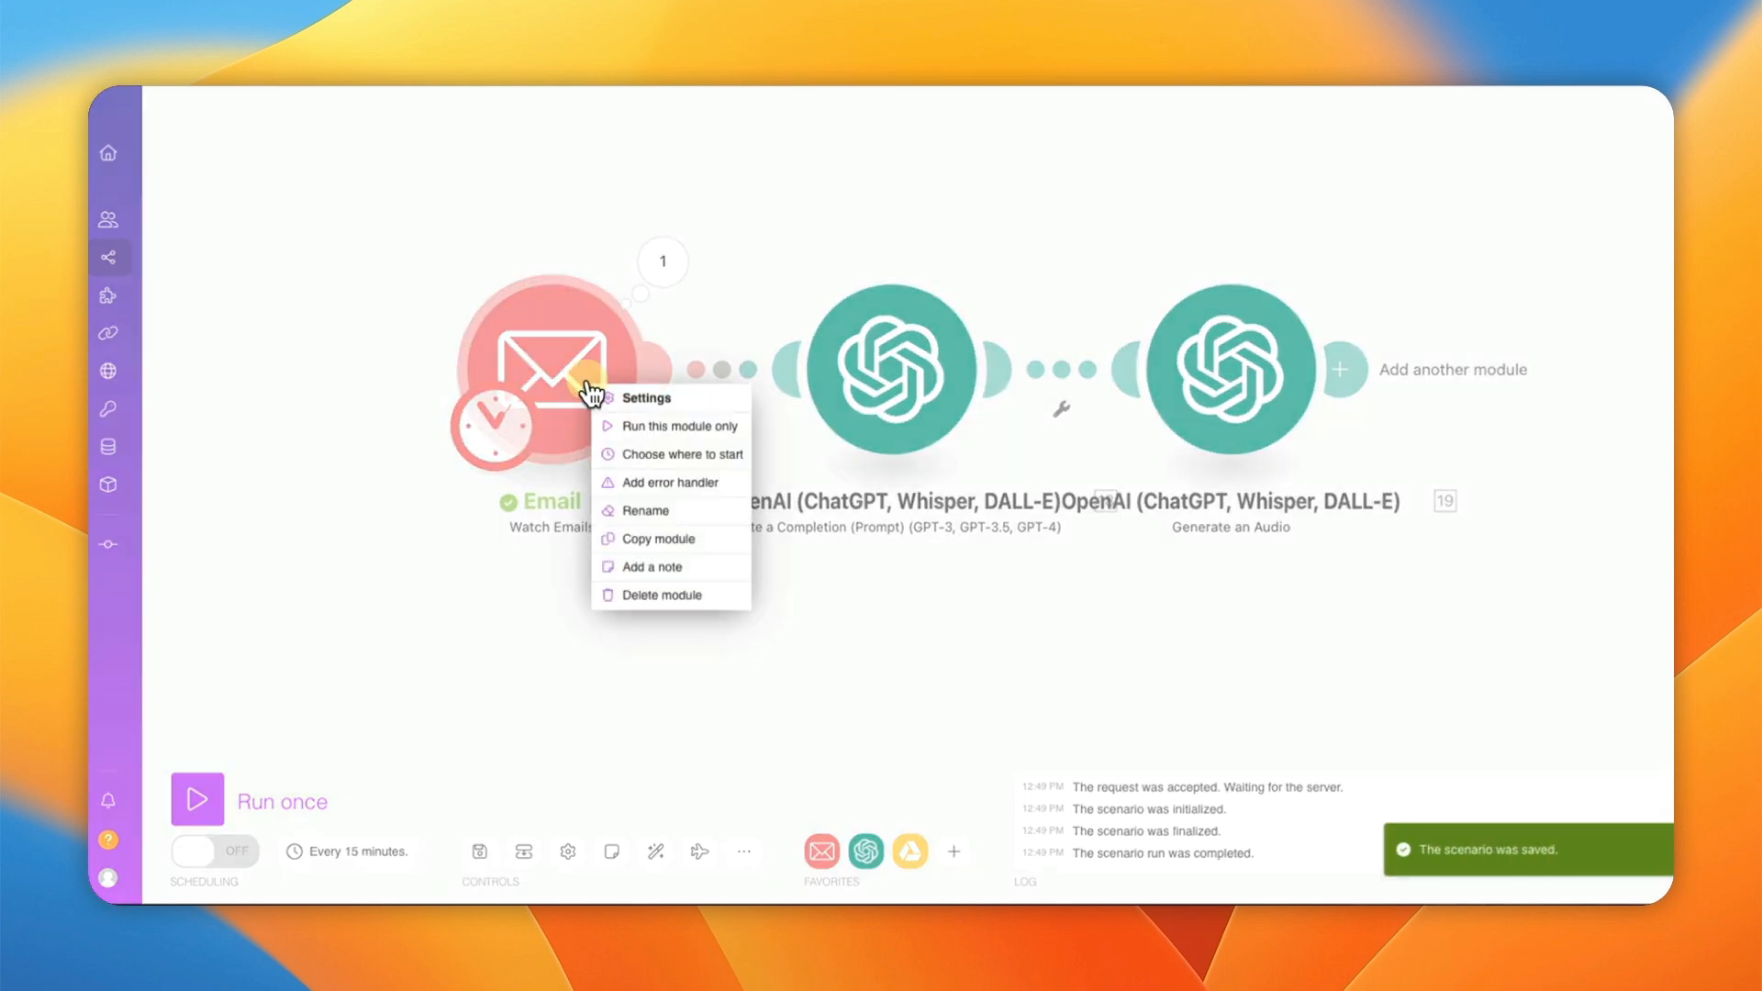
{"action": "left_click", "coordinate": [661, 453]}
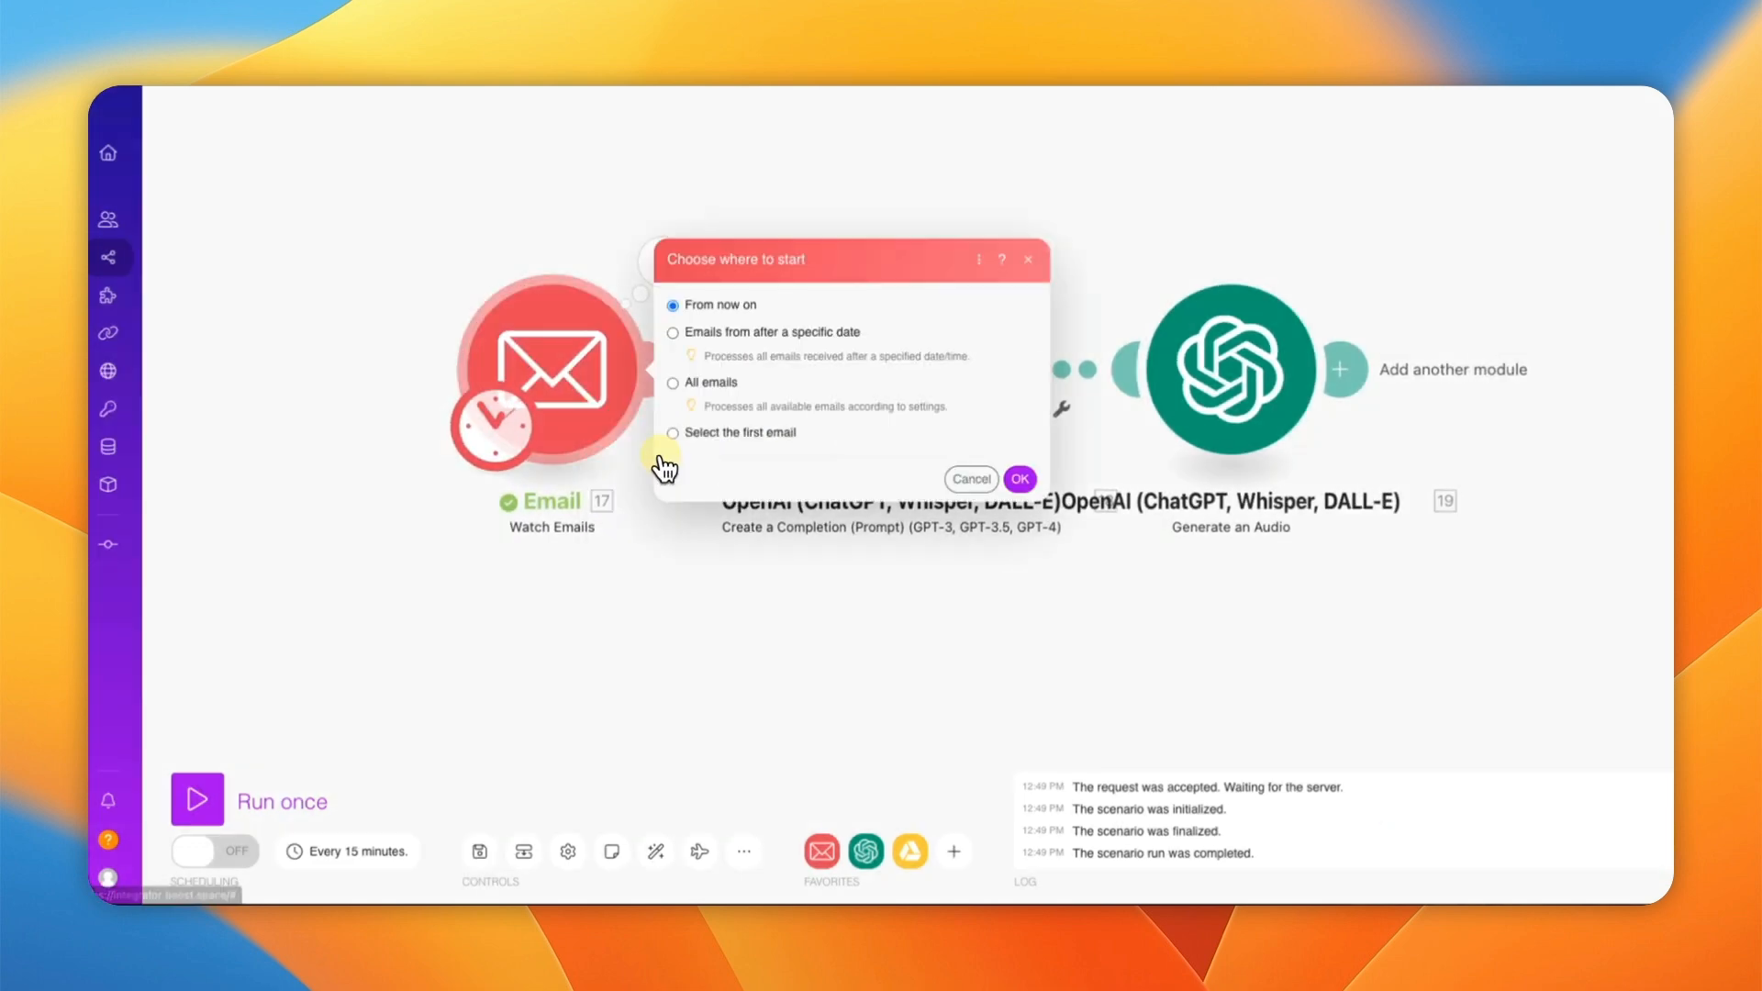
{"action": "left_click", "coordinate": [741, 432]}
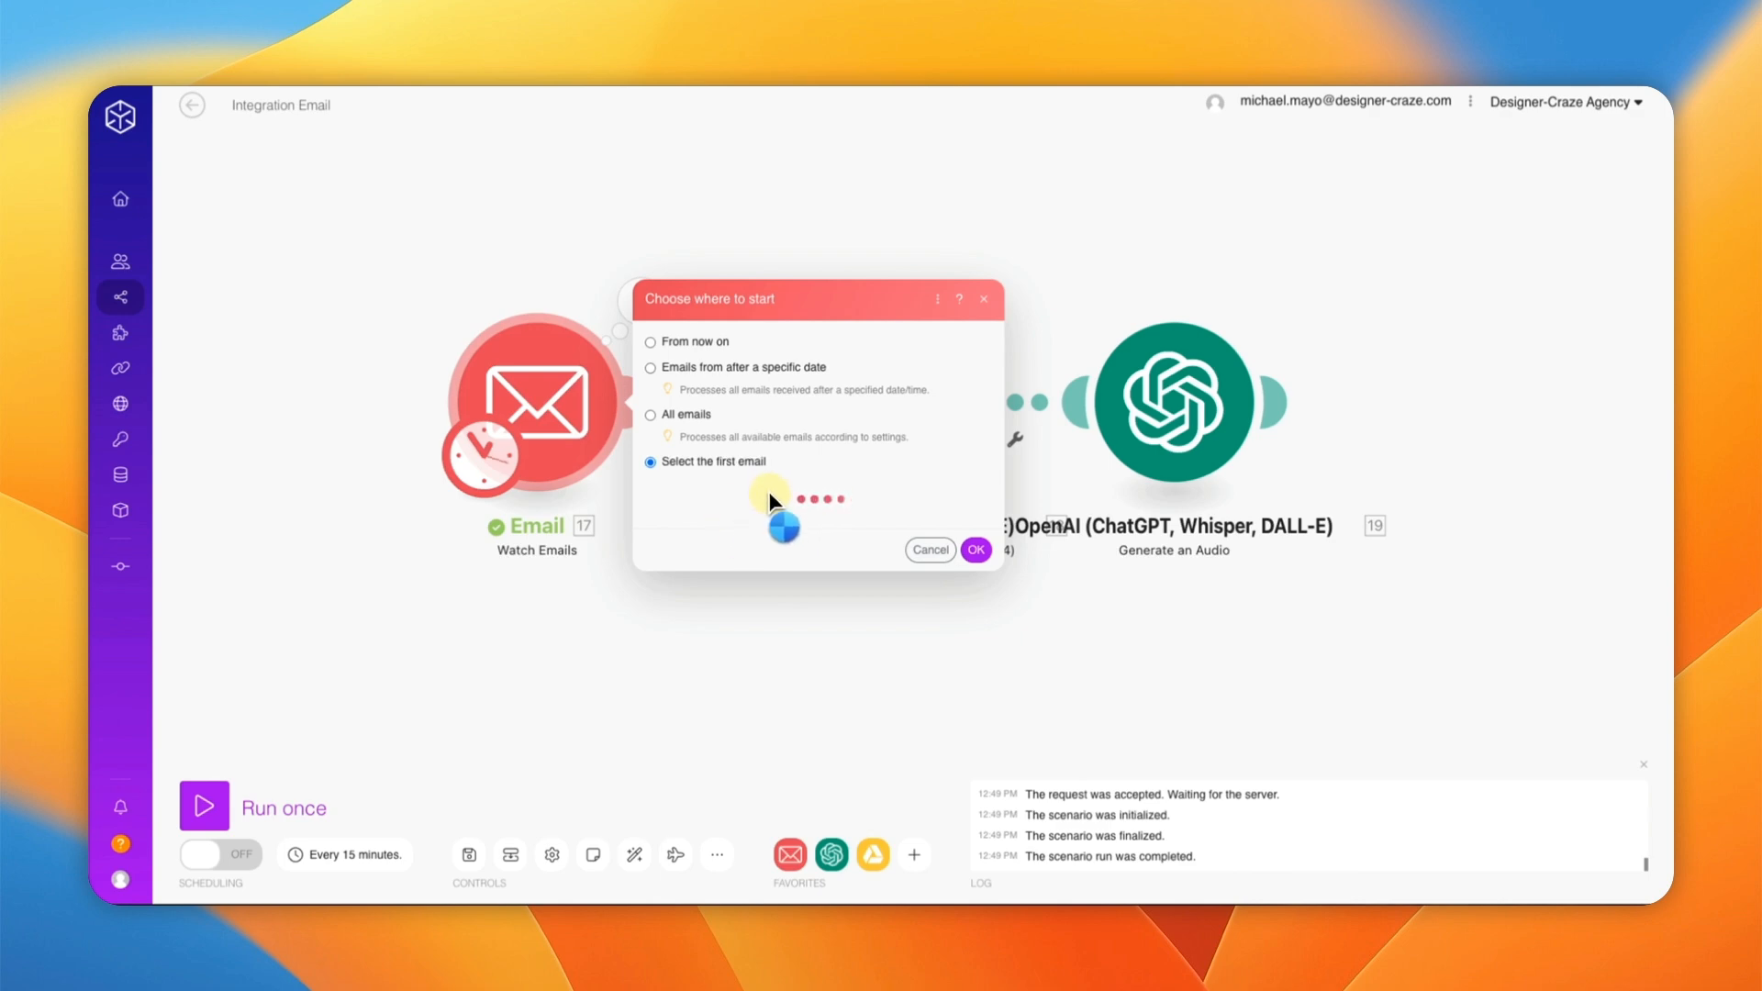
{"action": "left_click", "coordinate": [808, 335]}
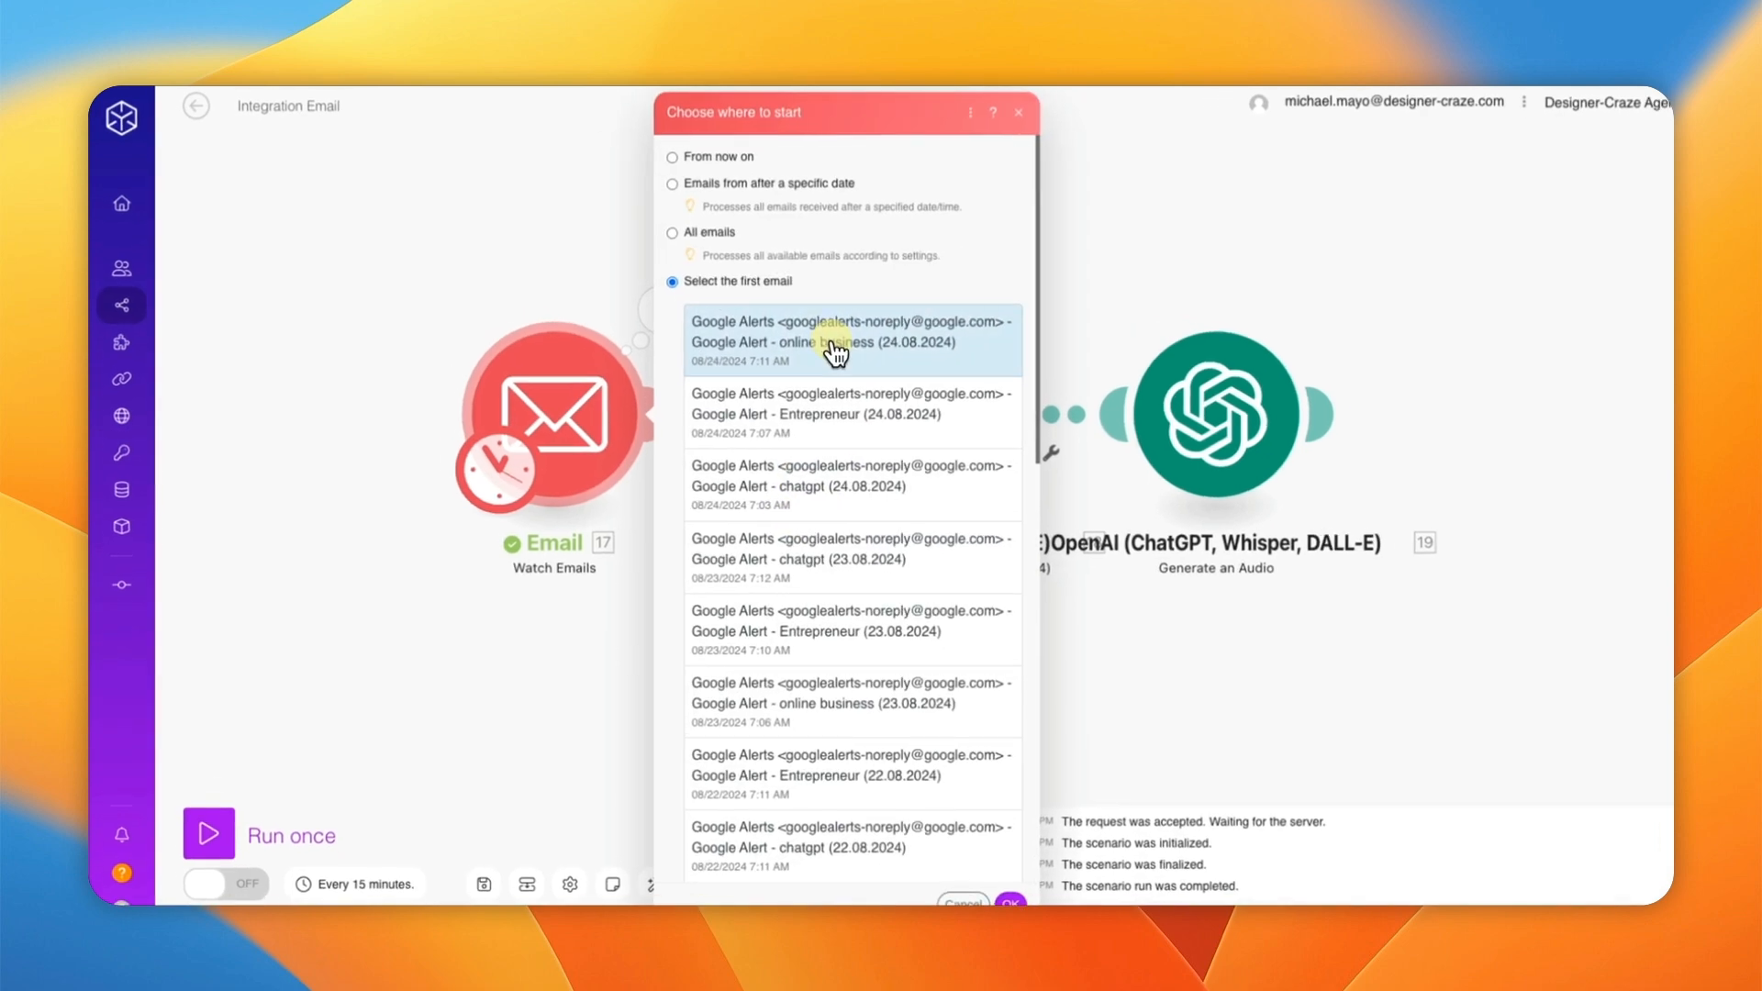
{"action": "left_click", "coordinate": [1033, 888]}
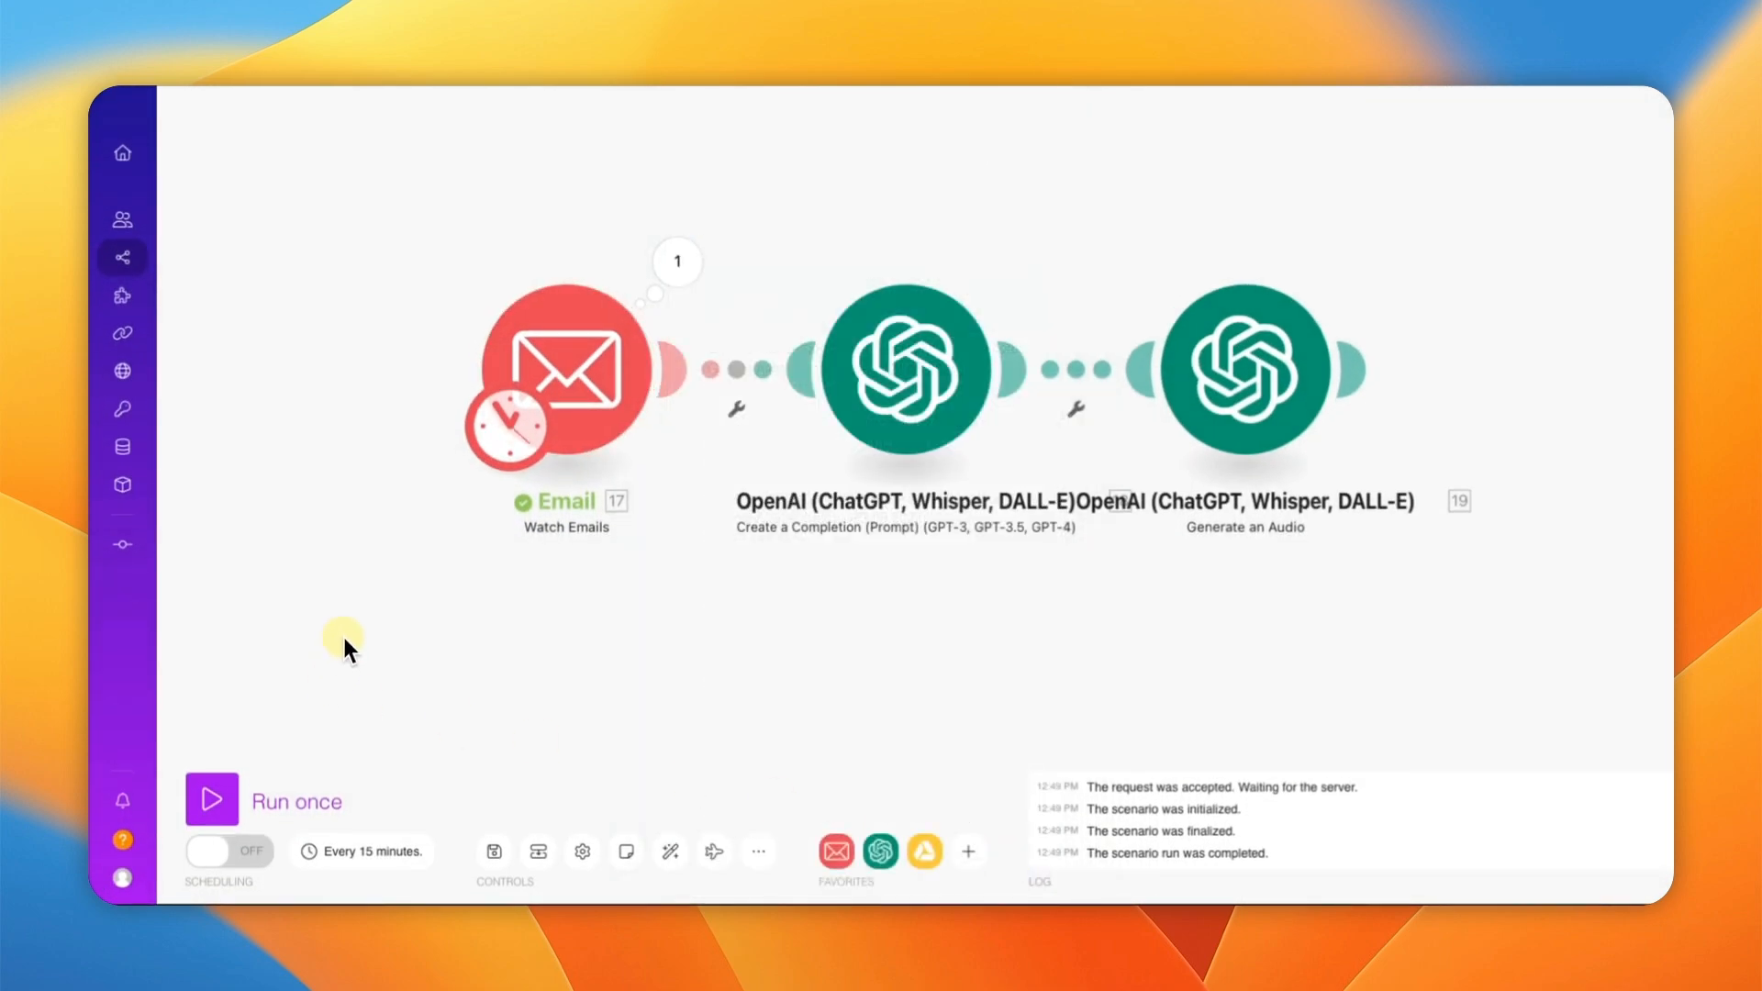
Step: Run the scenario once and confirm the audio step's Output Audio is openai-tts-output.mp3
{"action": "left_click", "coordinate": [211, 799]}
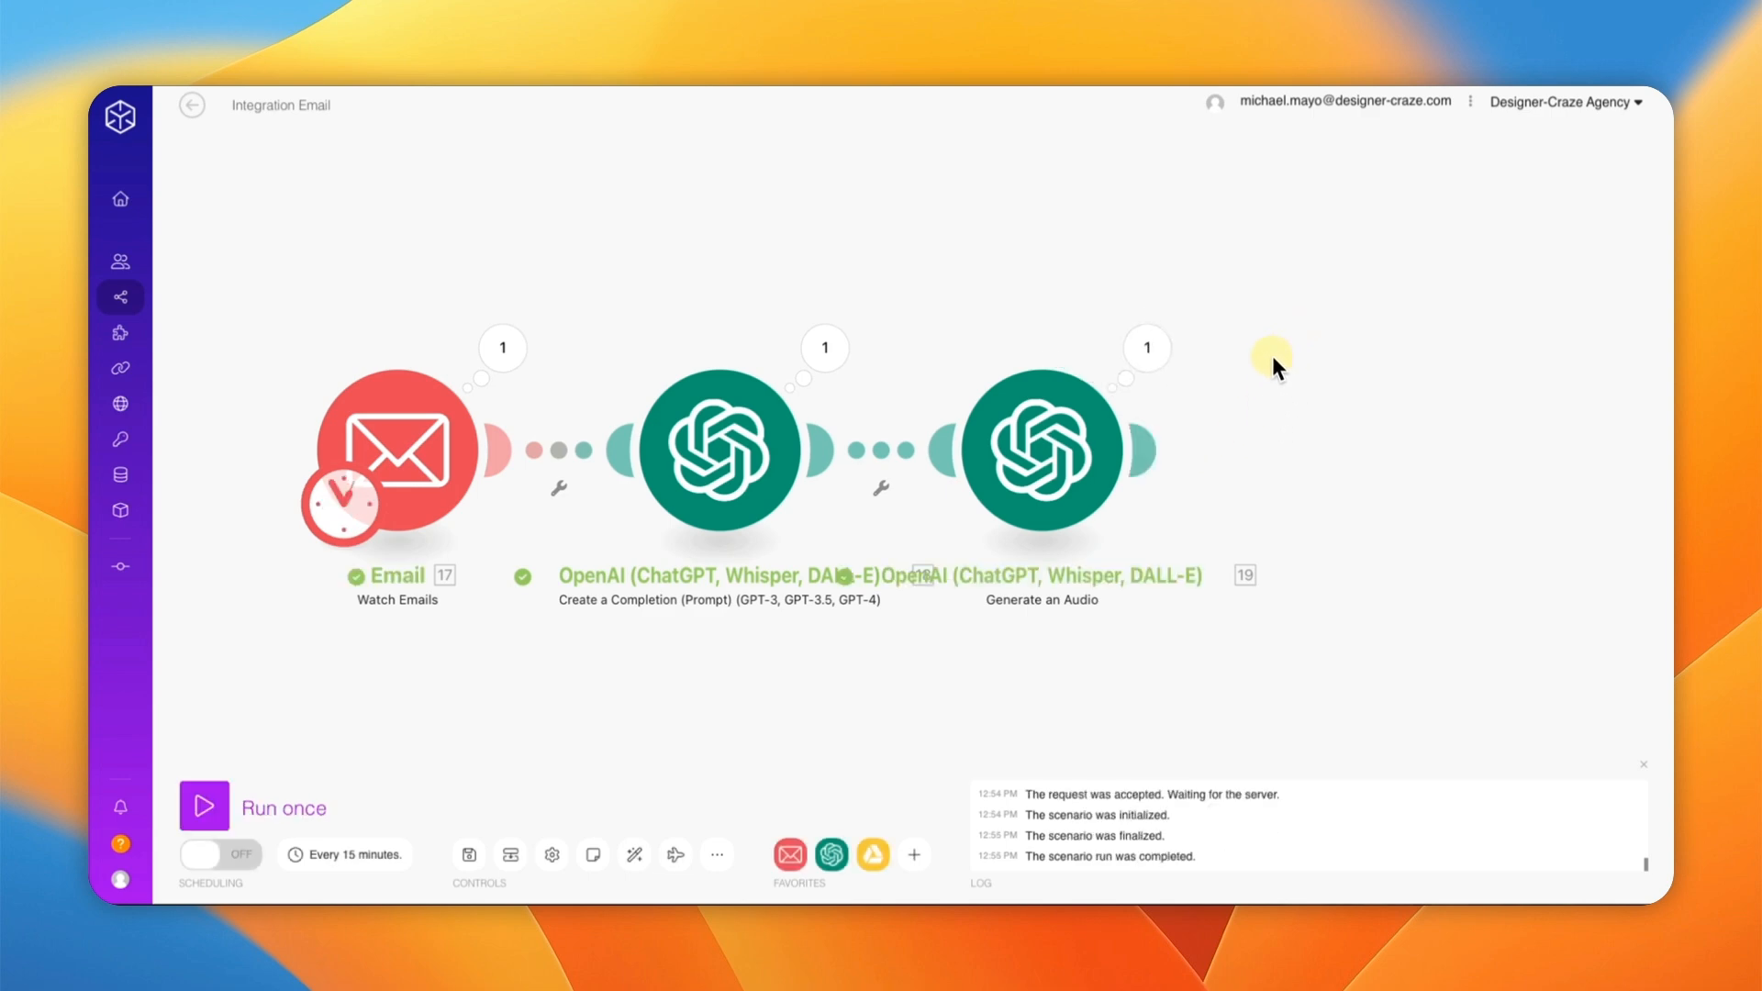
{"action": "left_click", "coordinate": [1147, 353]}
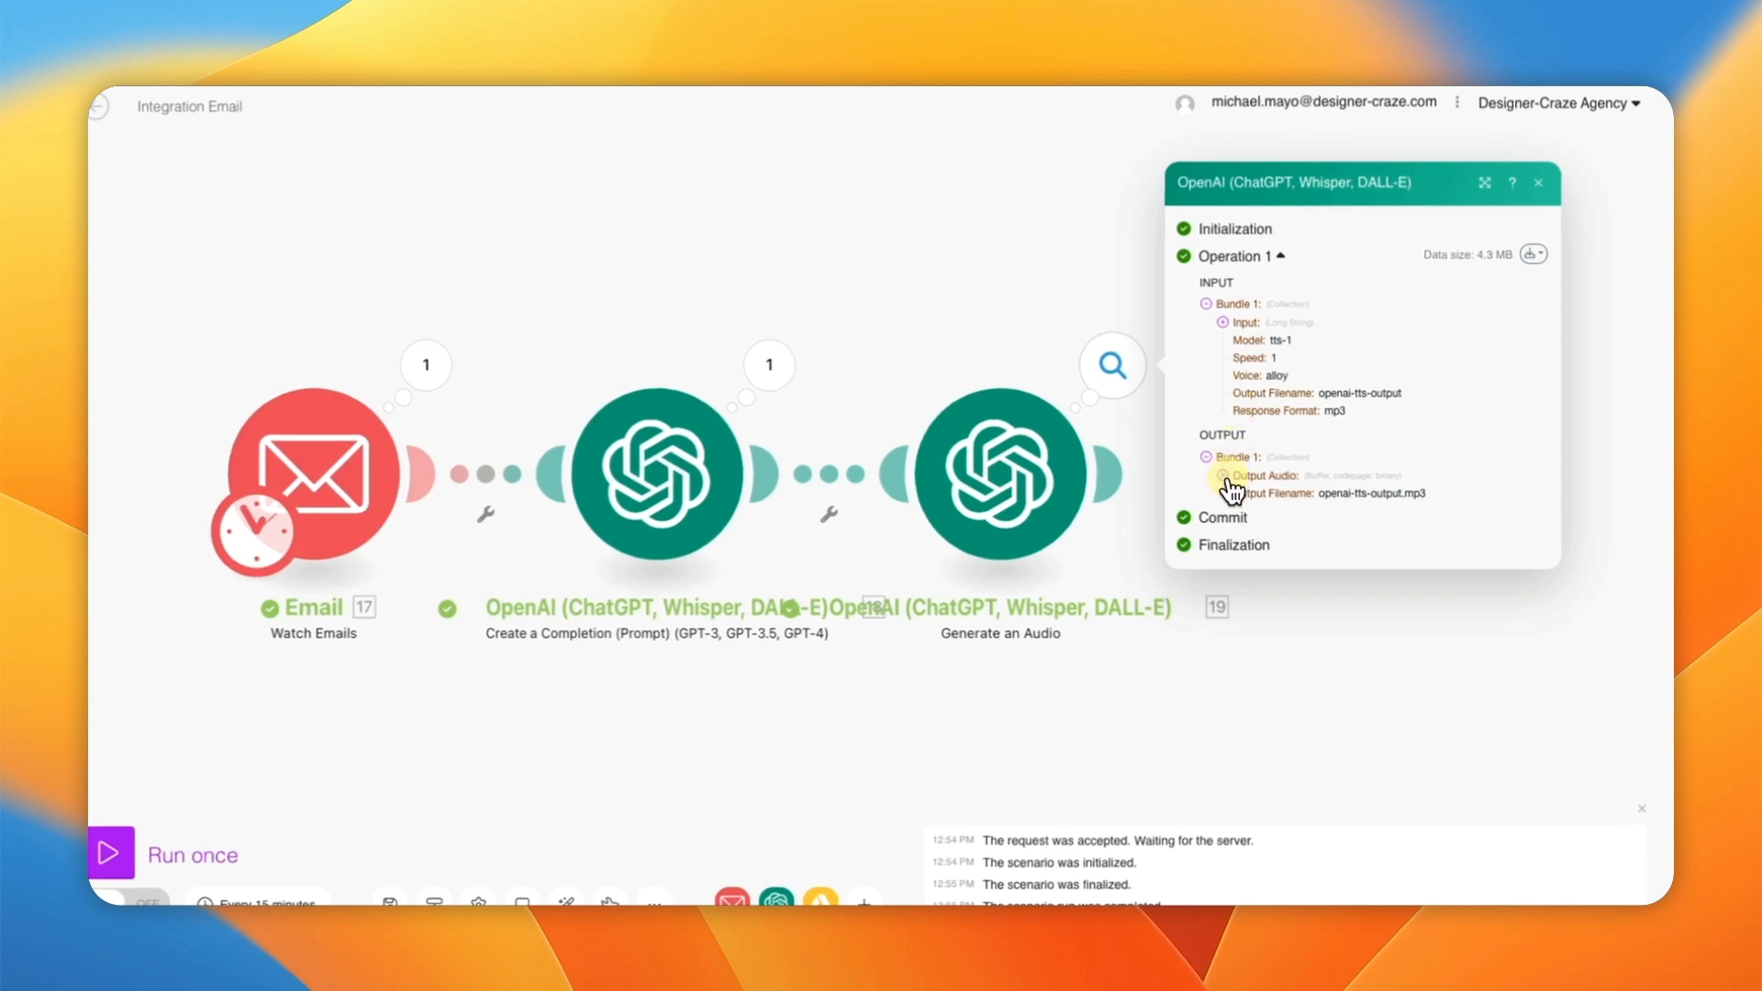
{"action": "left_click", "coordinate": [1223, 477]}
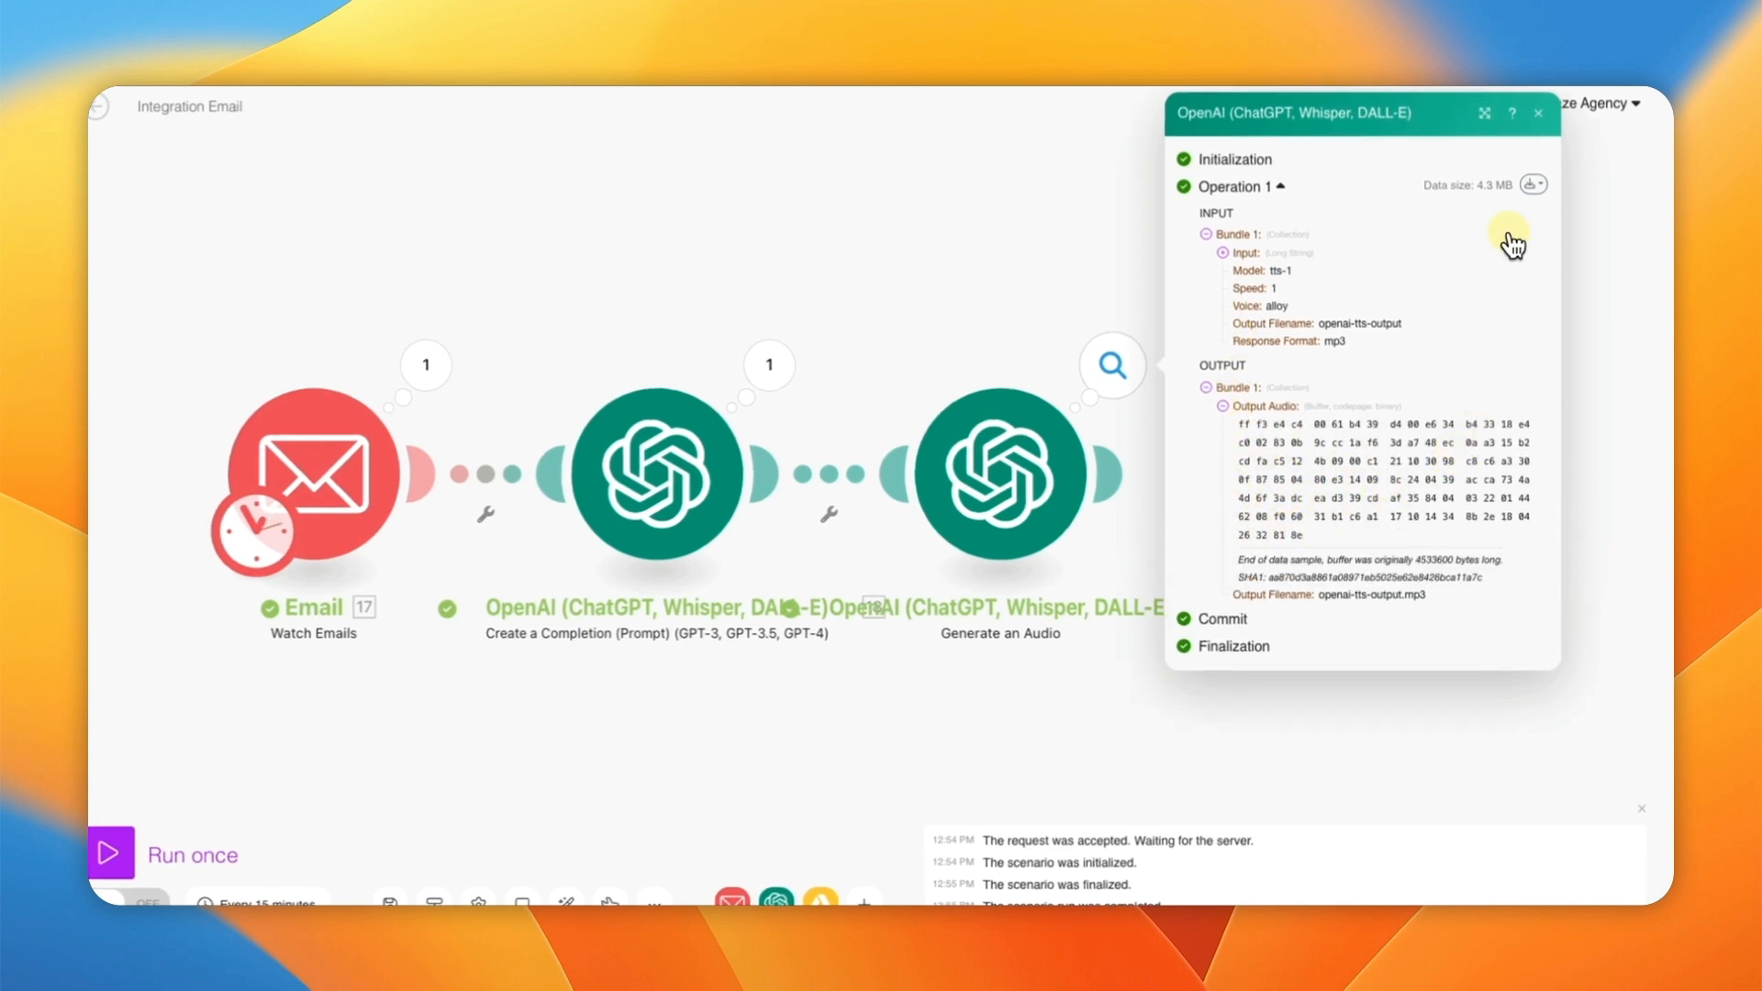
{"action": "left_click", "coordinate": [1541, 115]}
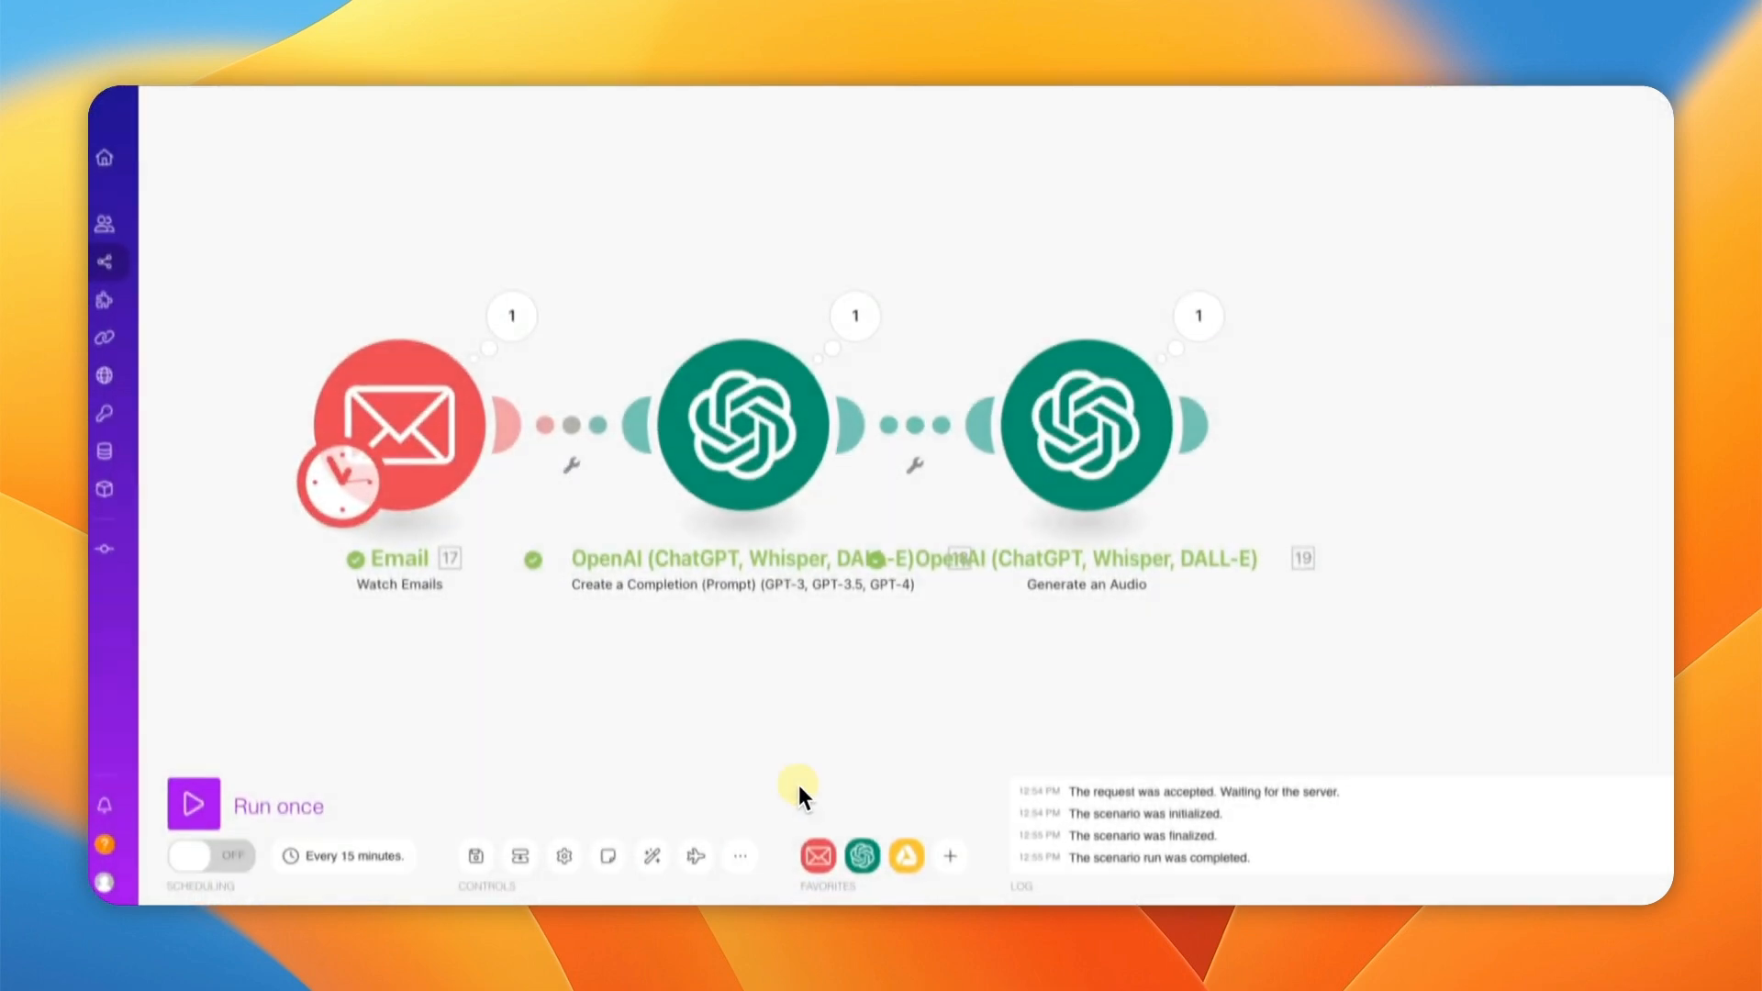
Step: Save, then append a Google Drive Upload a File module after the Generate an Audio step
{"action": "left_click", "coordinate": [478, 852]}
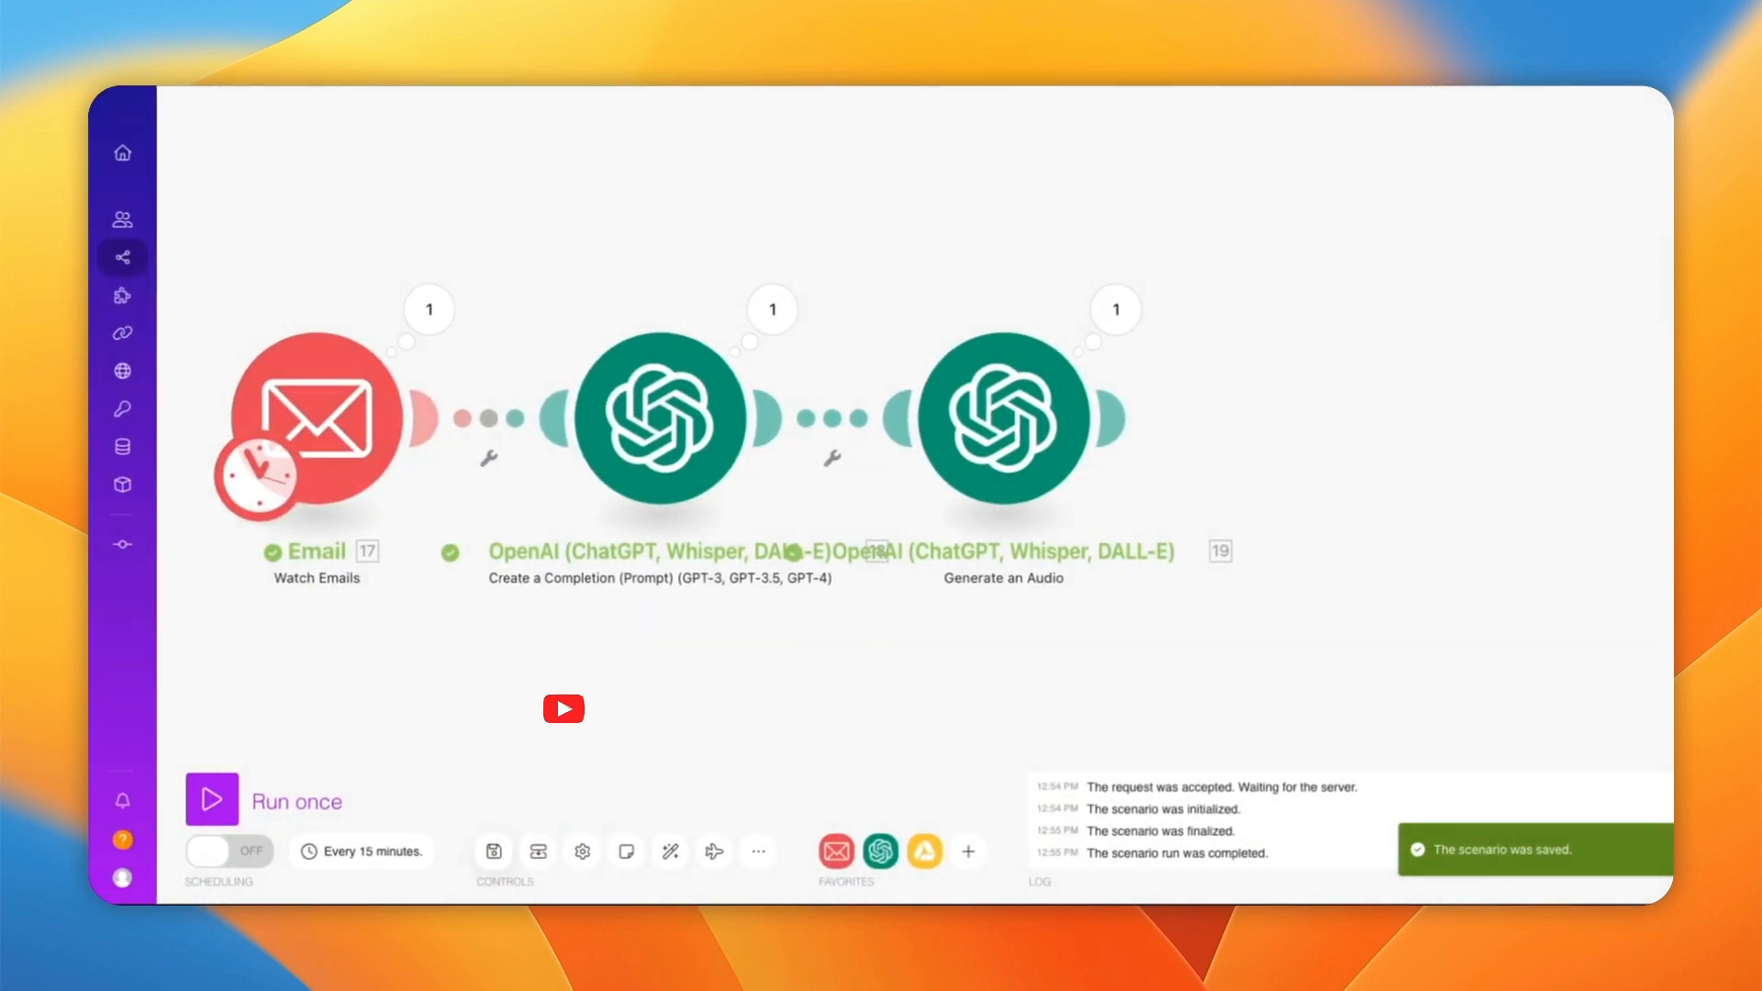
{"action": "left_click", "coordinate": [1108, 449]}
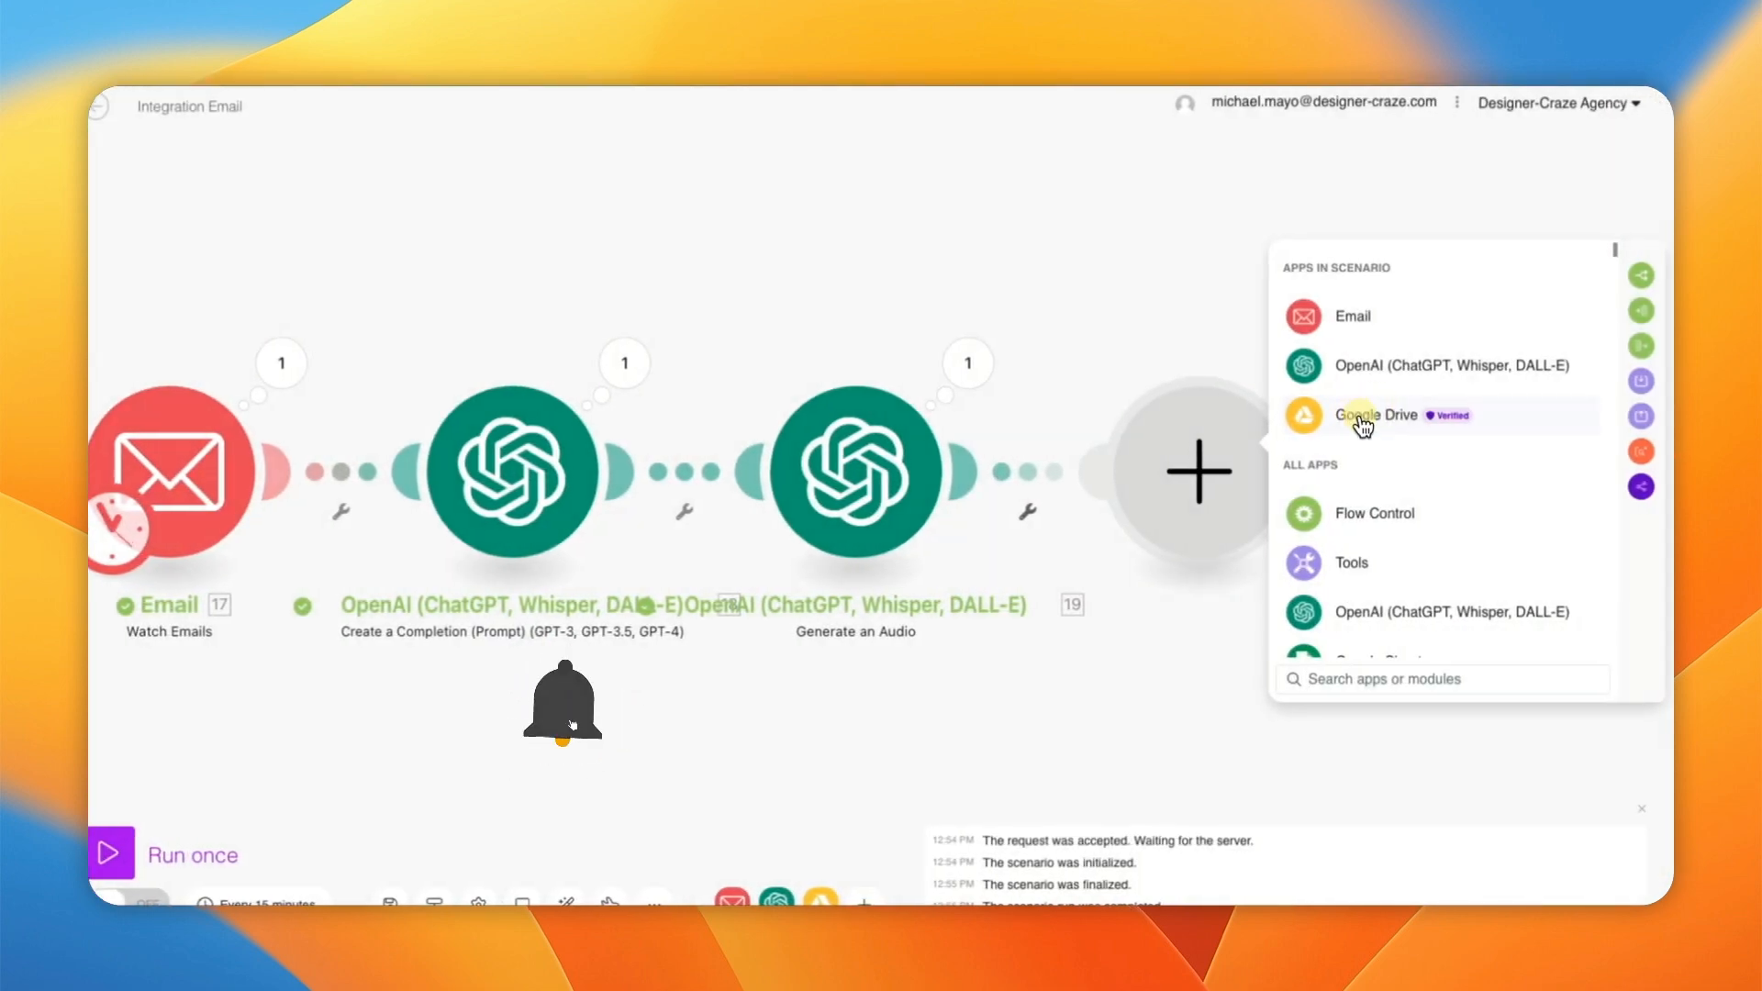
{"action": "left_click", "coordinate": [1379, 416]}
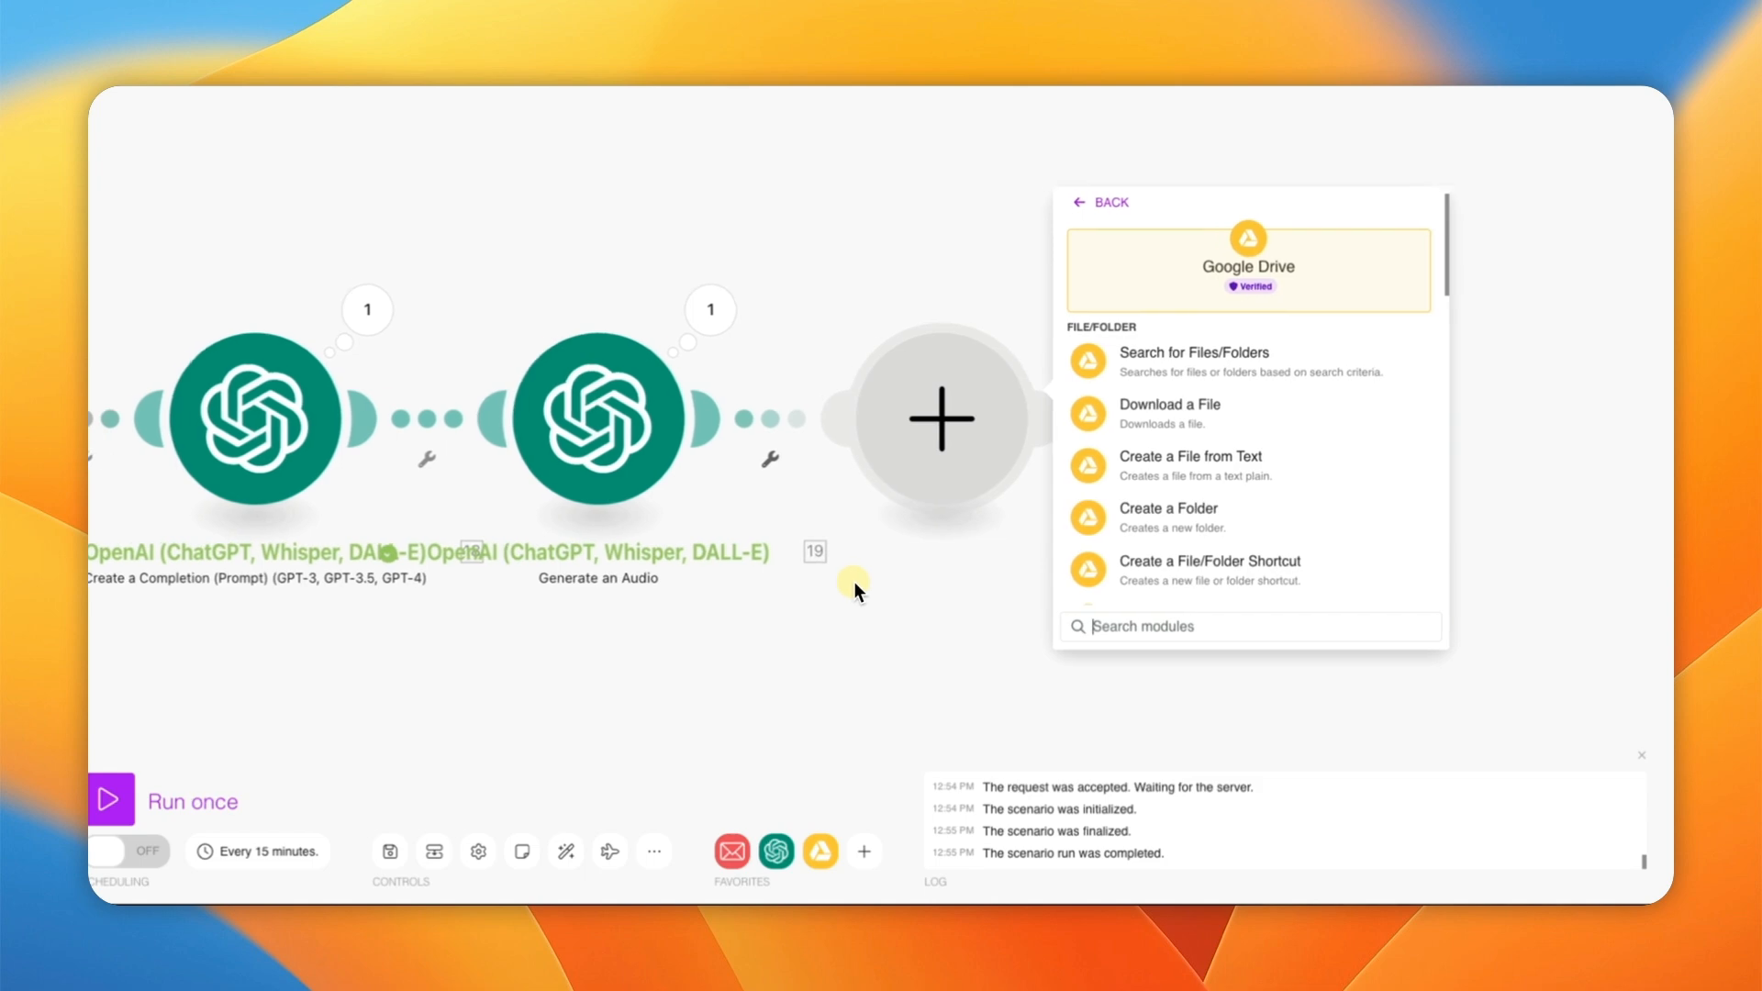
{"action": "scroll", "coordinate": [1198, 470], "scroll_direction": "down", "scroll_amount": 2}
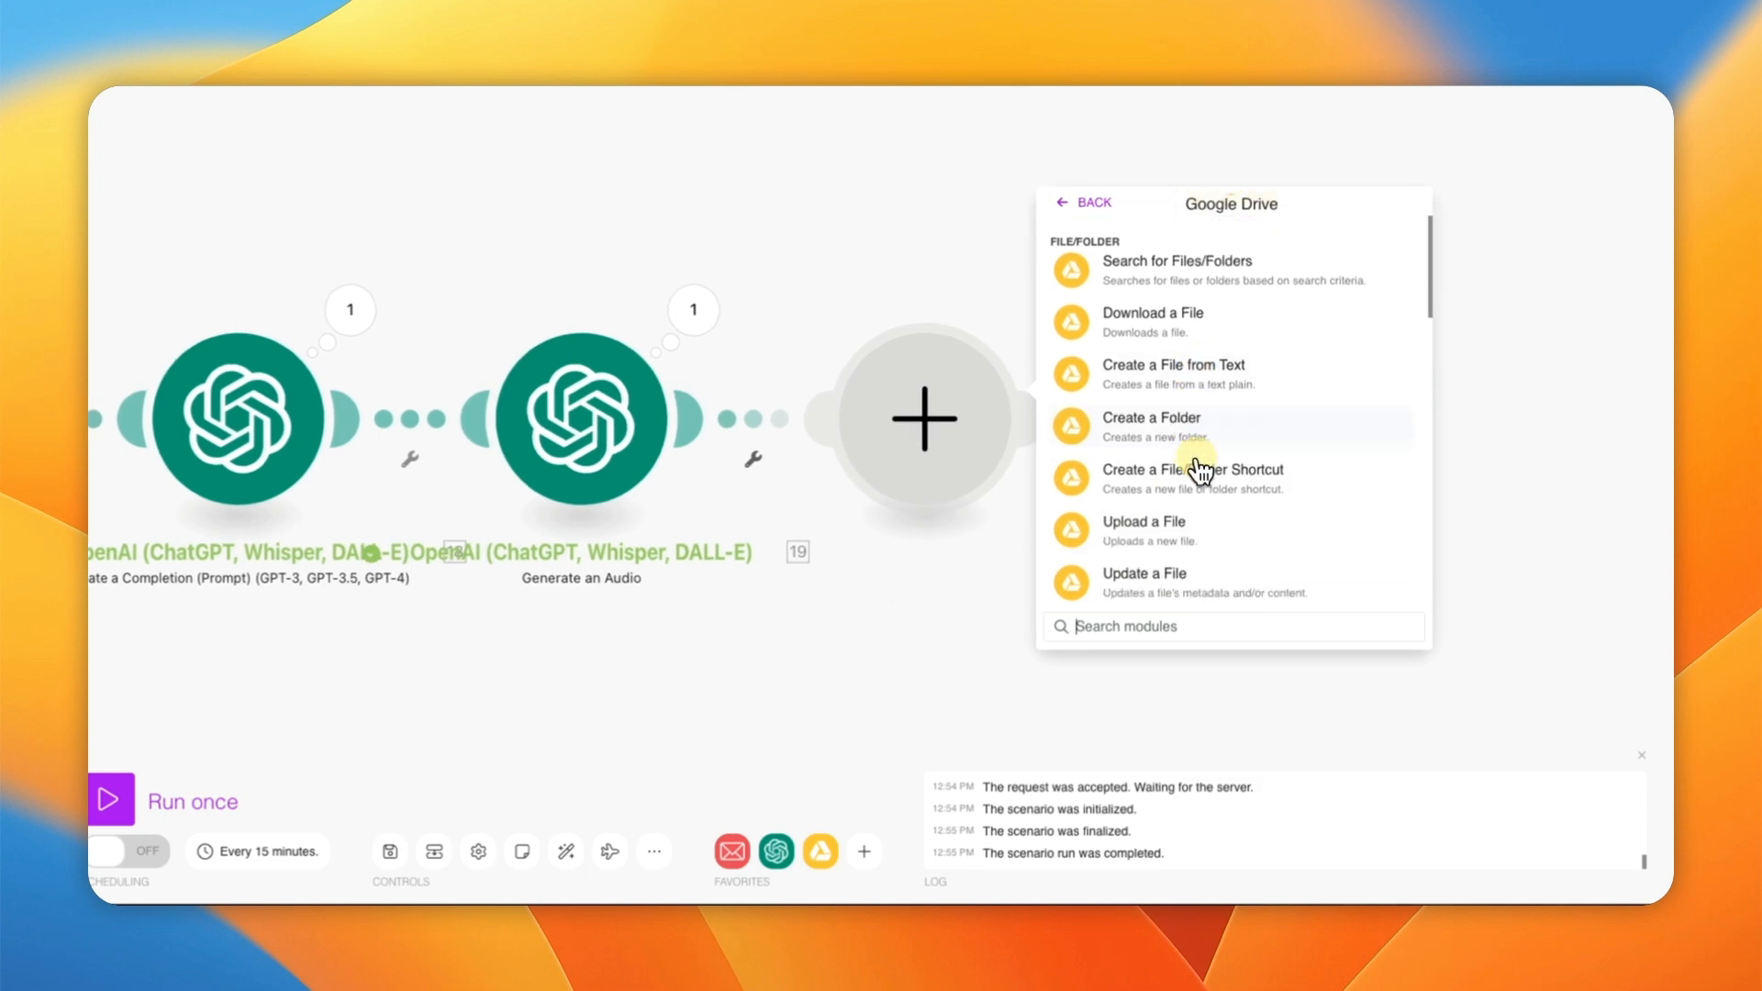
{"action": "left_click", "coordinate": [1184, 525]}
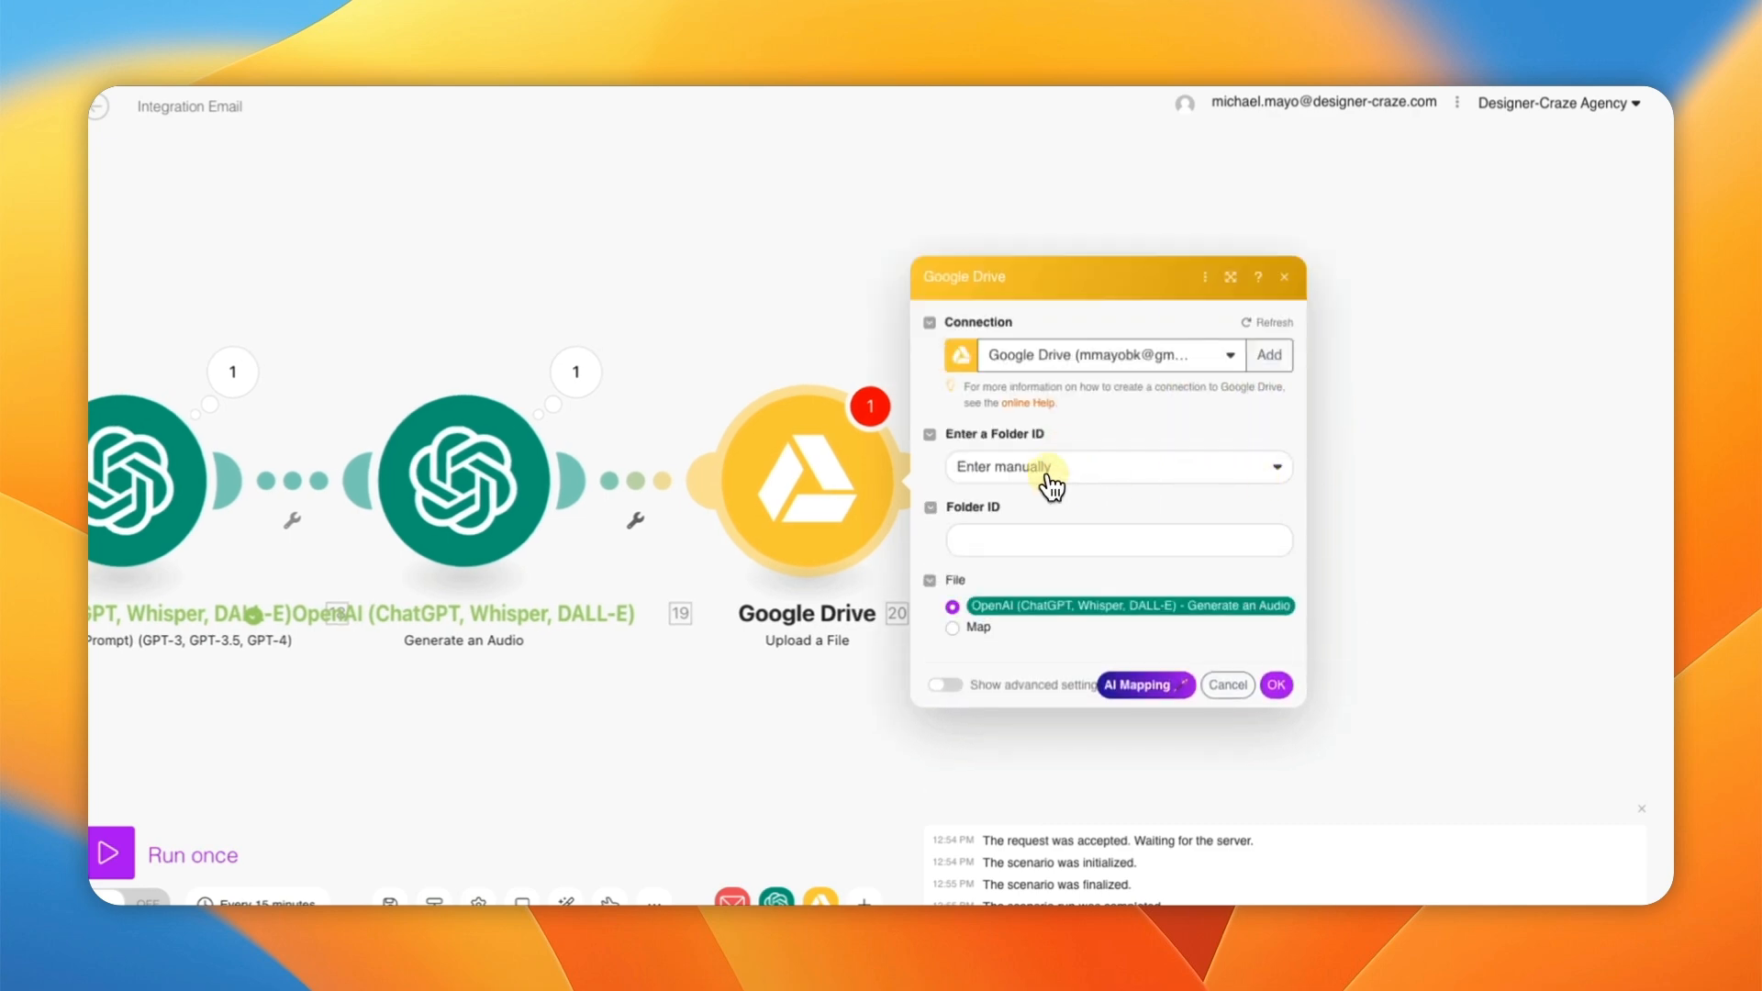
Step: Pick AI Audio in My Drive from the folder list as the upload destination, then close the settings
{"action": "left_click", "coordinate": [1048, 477]}
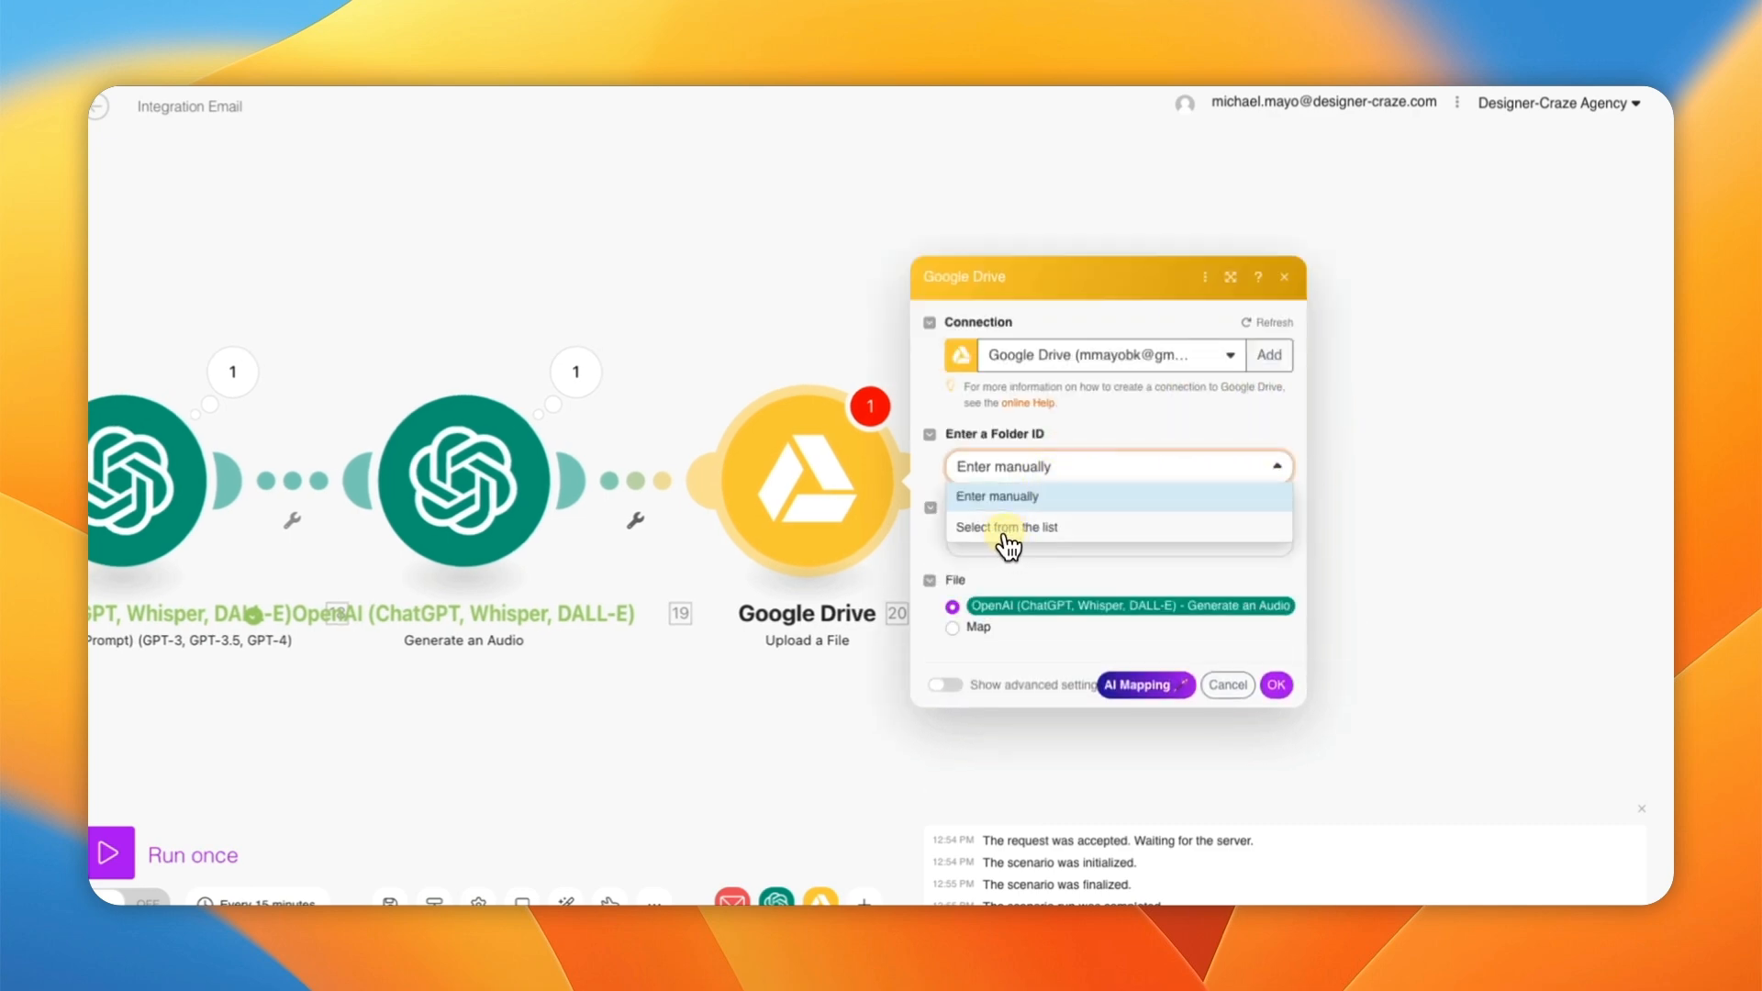
{"action": "left_click", "coordinate": [1019, 529]}
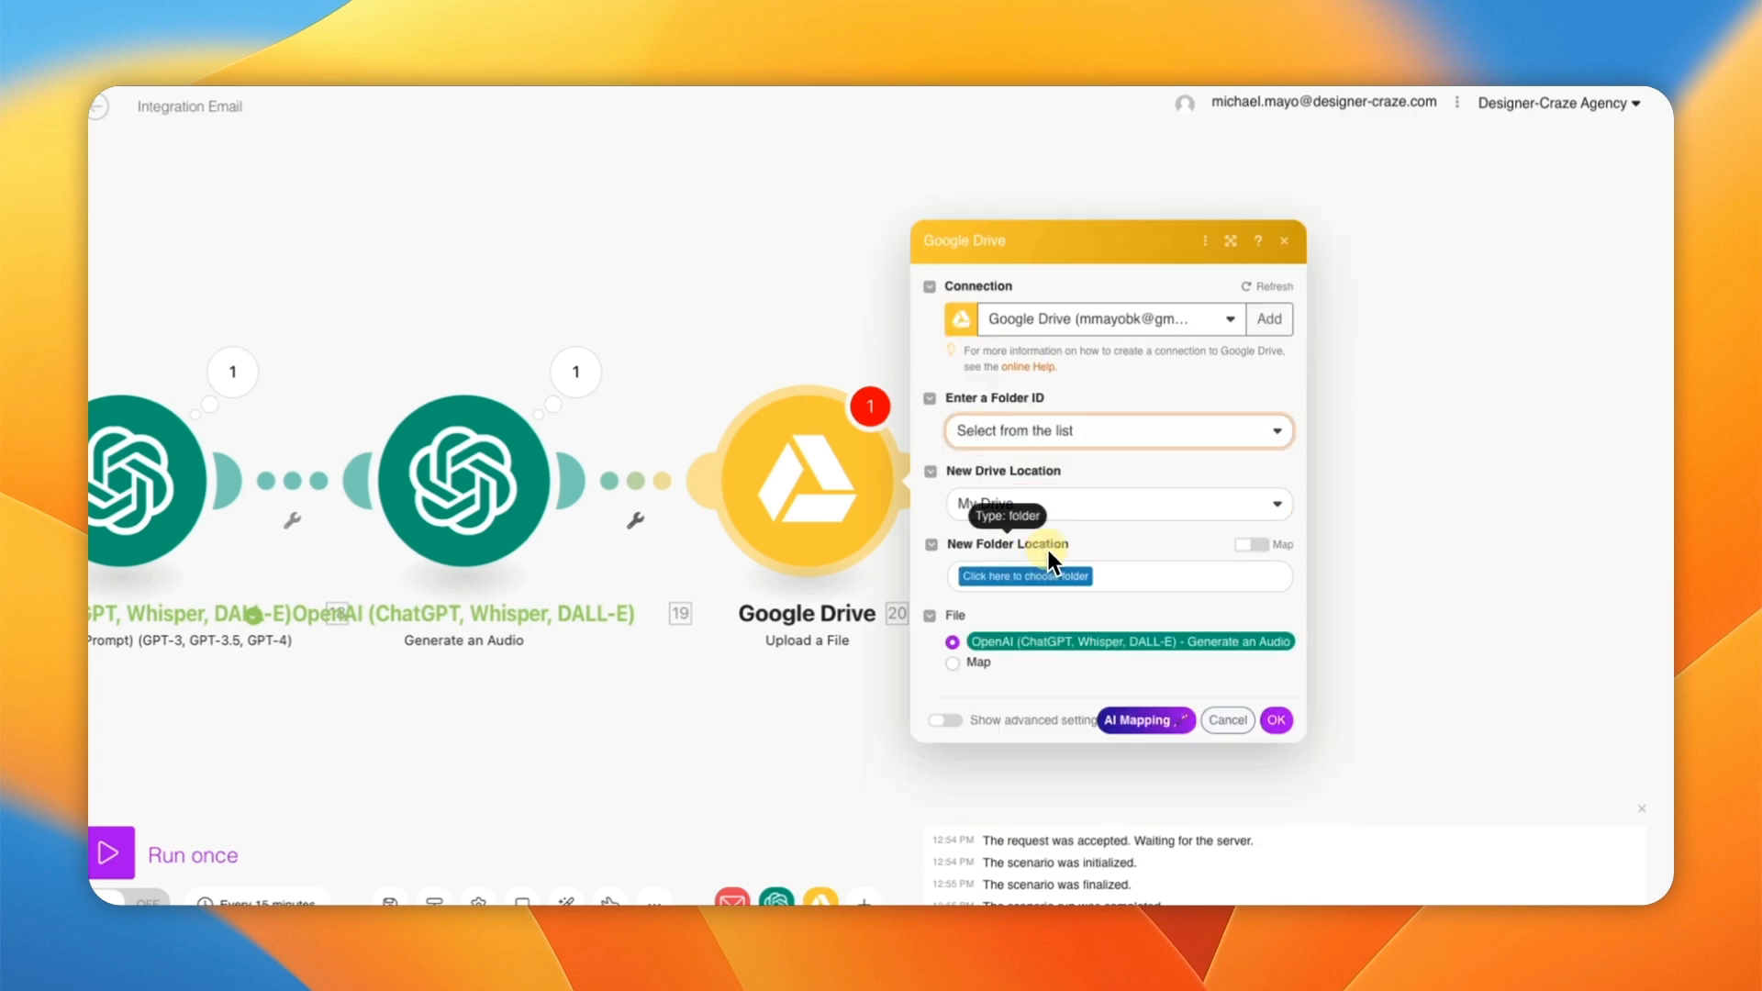
{"action": "left_click", "coordinate": [1013, 578]}
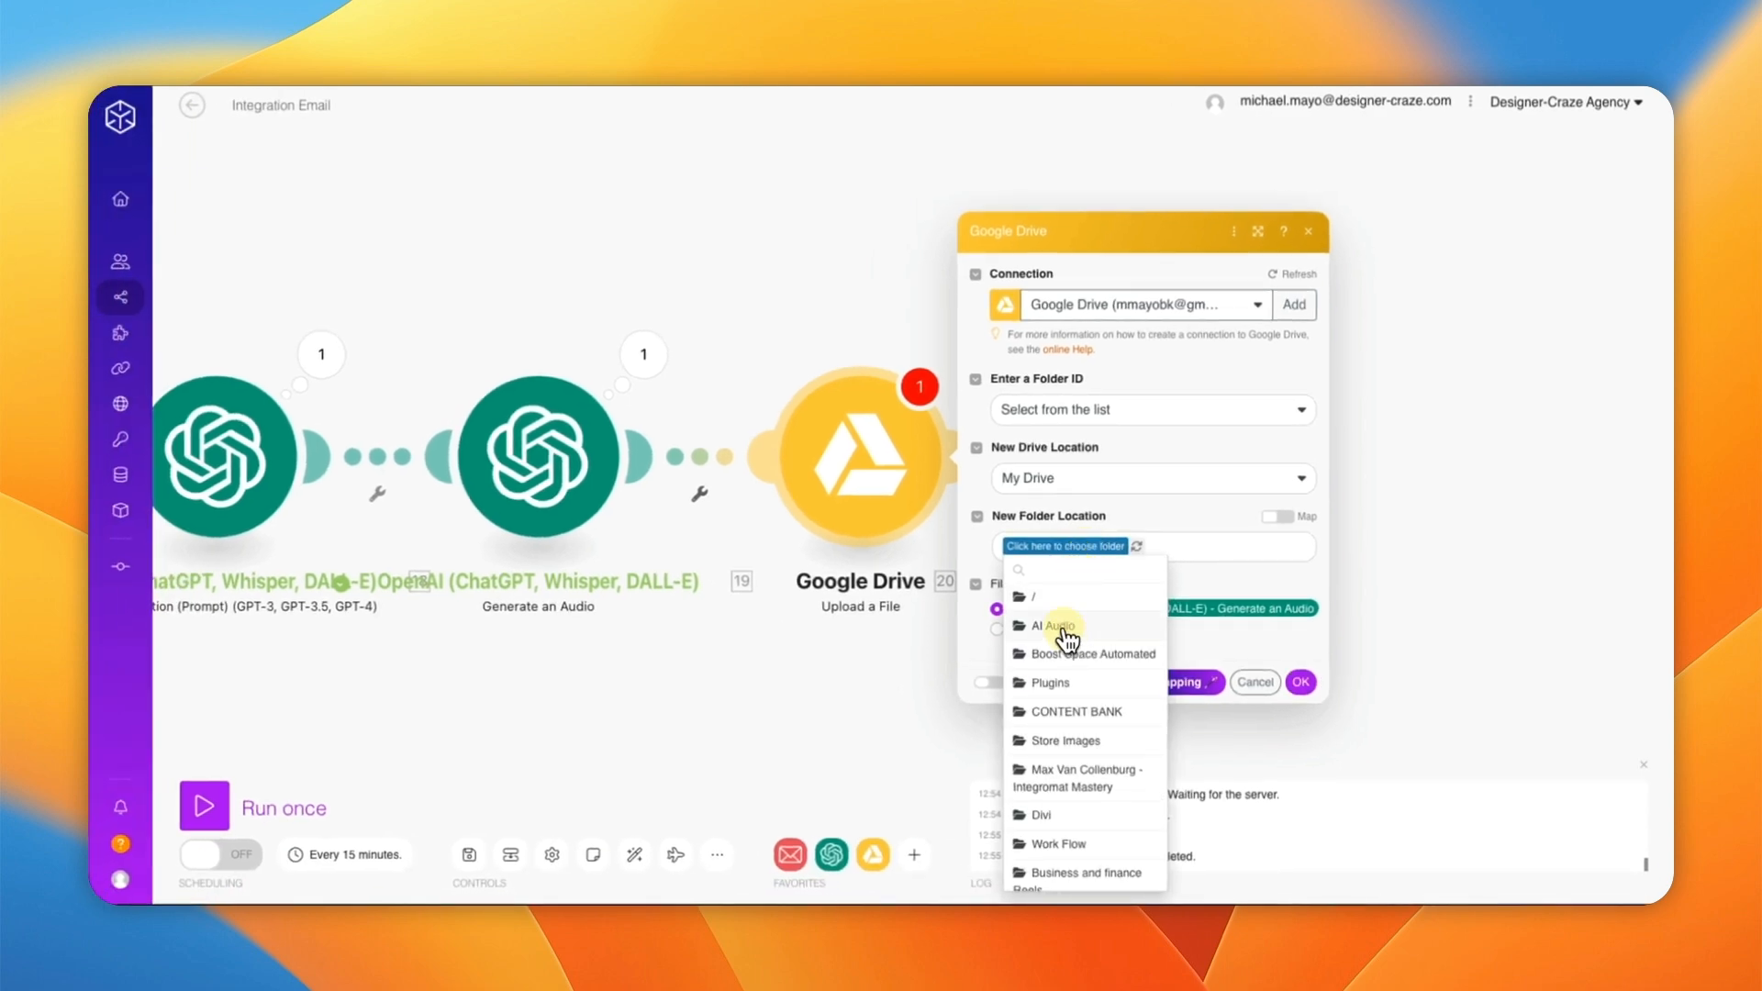
{"action": "left_click", "coordinate": [1062, 629]}
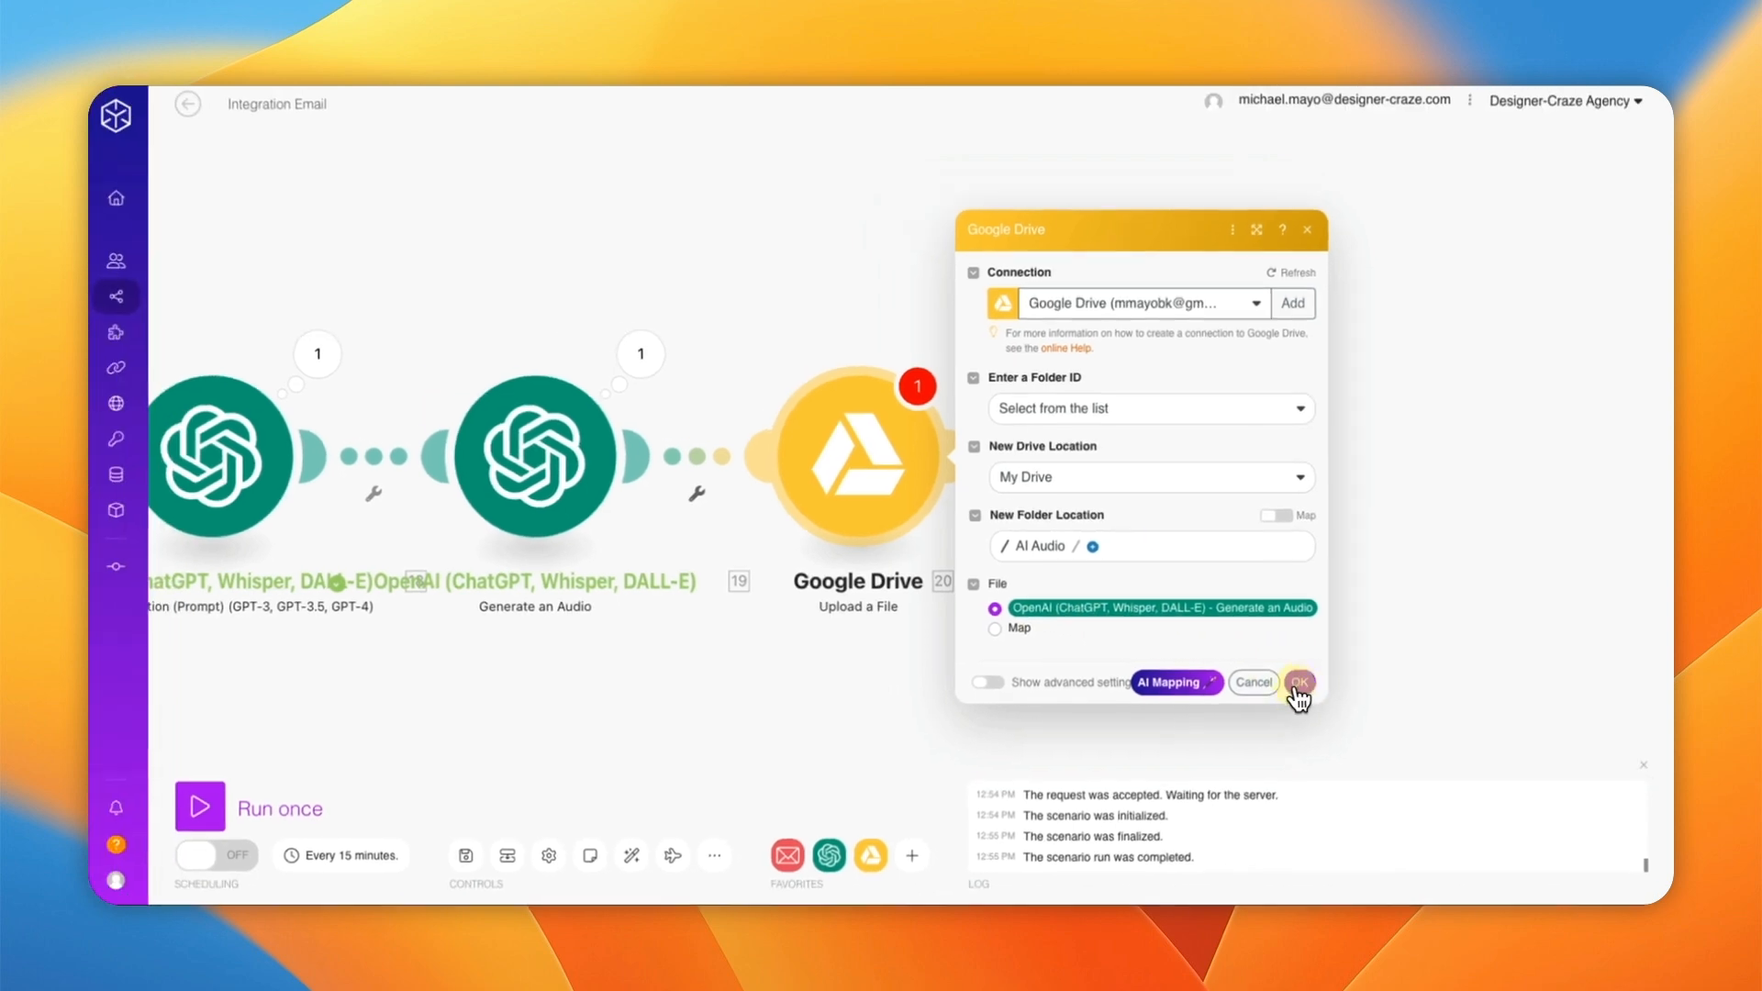
{"action": "left_click", "coordinate": [1298, 684]}
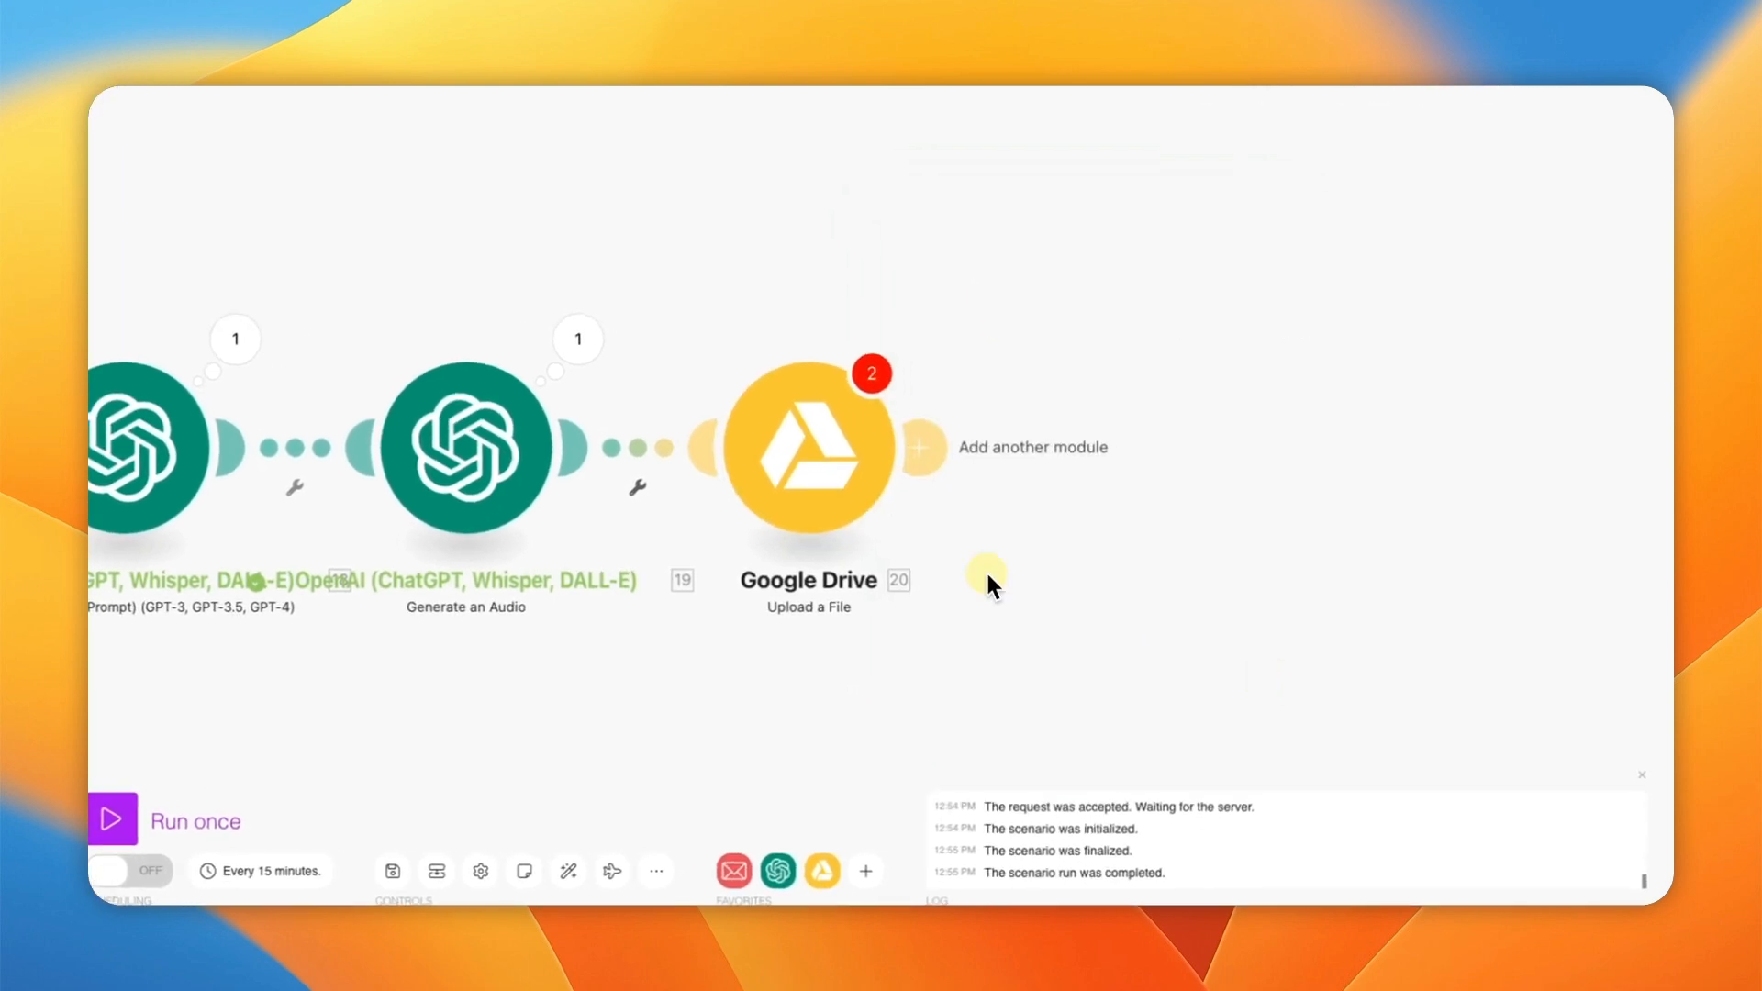
{"action": "left_click", "coordinate": [807, 484]}
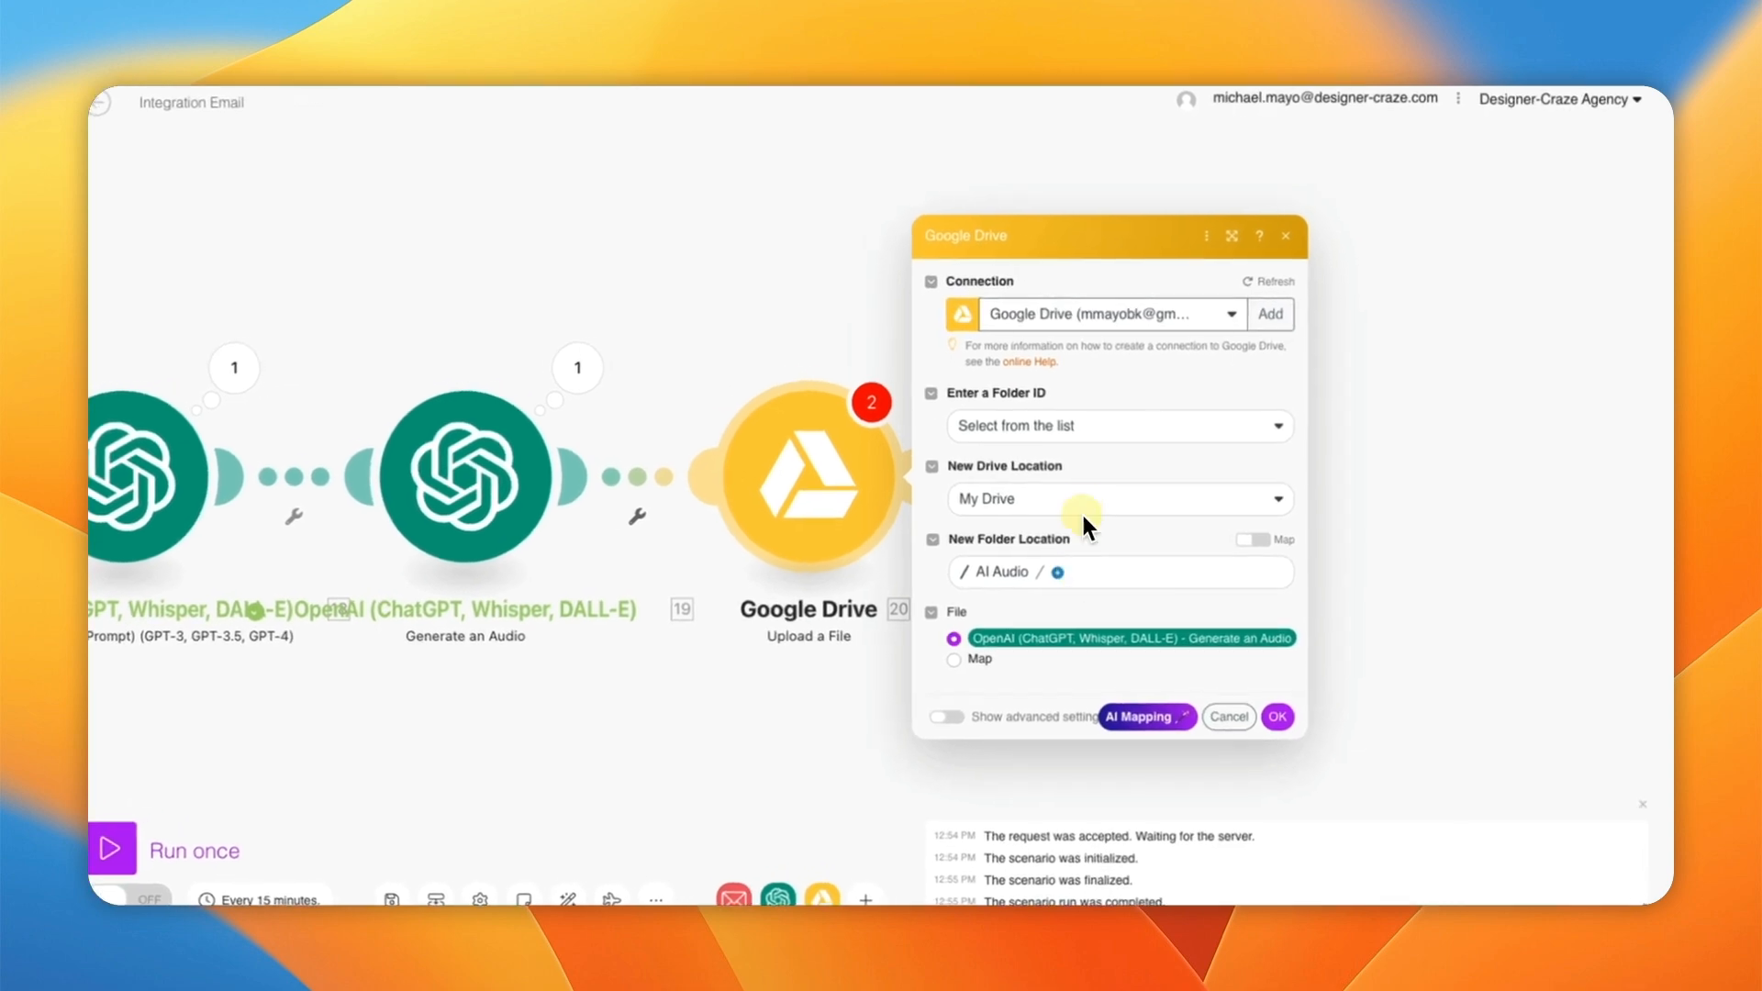
{"action": "left_click", "coordinate": [1278, 722]}
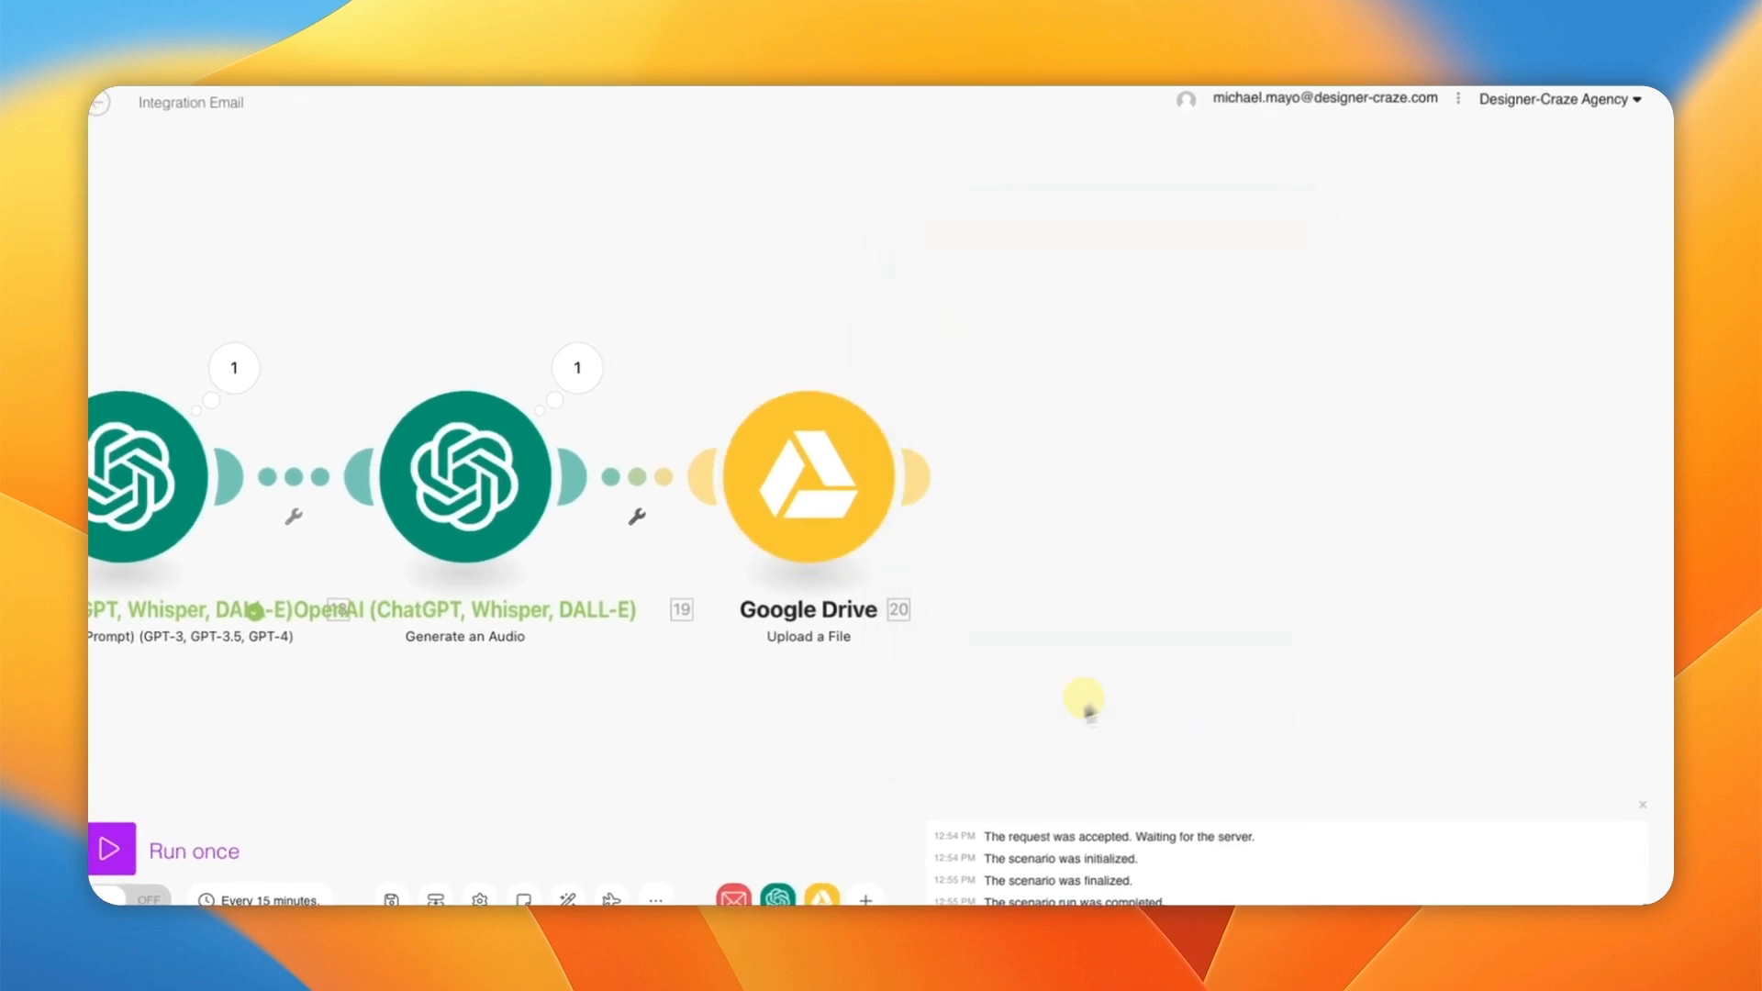
{"action": "left_click_drag", "start_coordinate": [426, 669], "coordinate": [878, 669]}
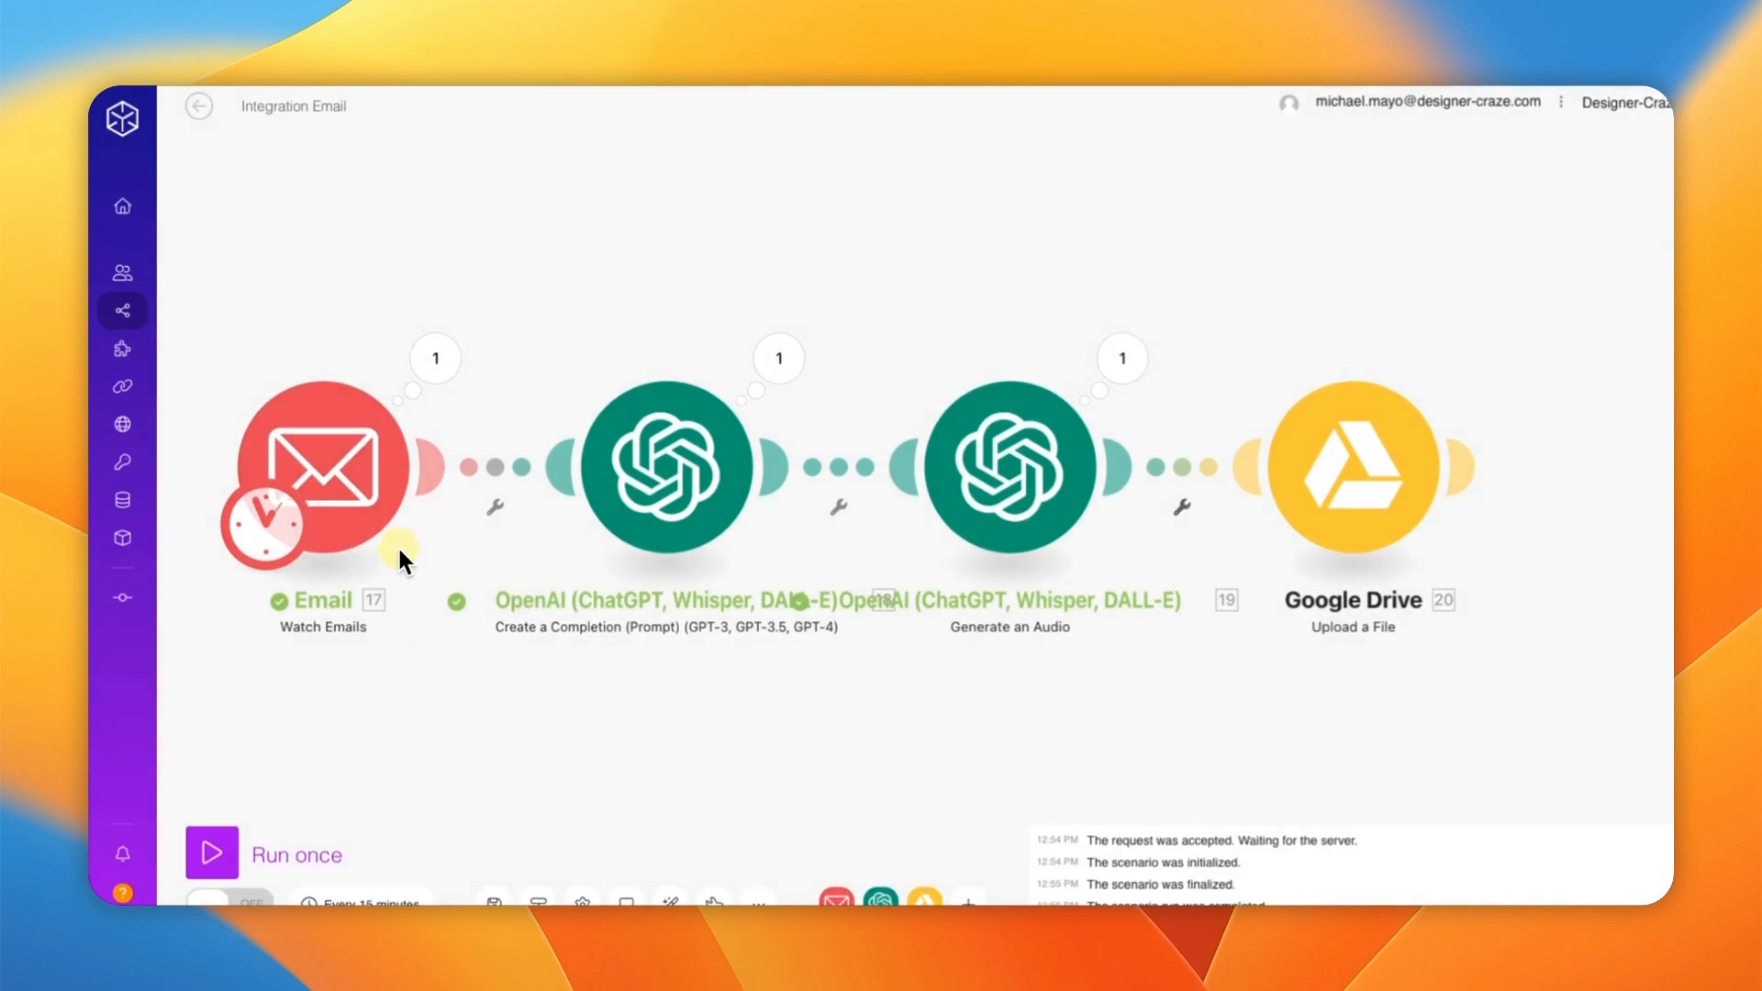
Step: Save and set the Email watcher's starting point to the first Google Alert email in the list
{"action": "right_click", "coordinate": [326, 473]}
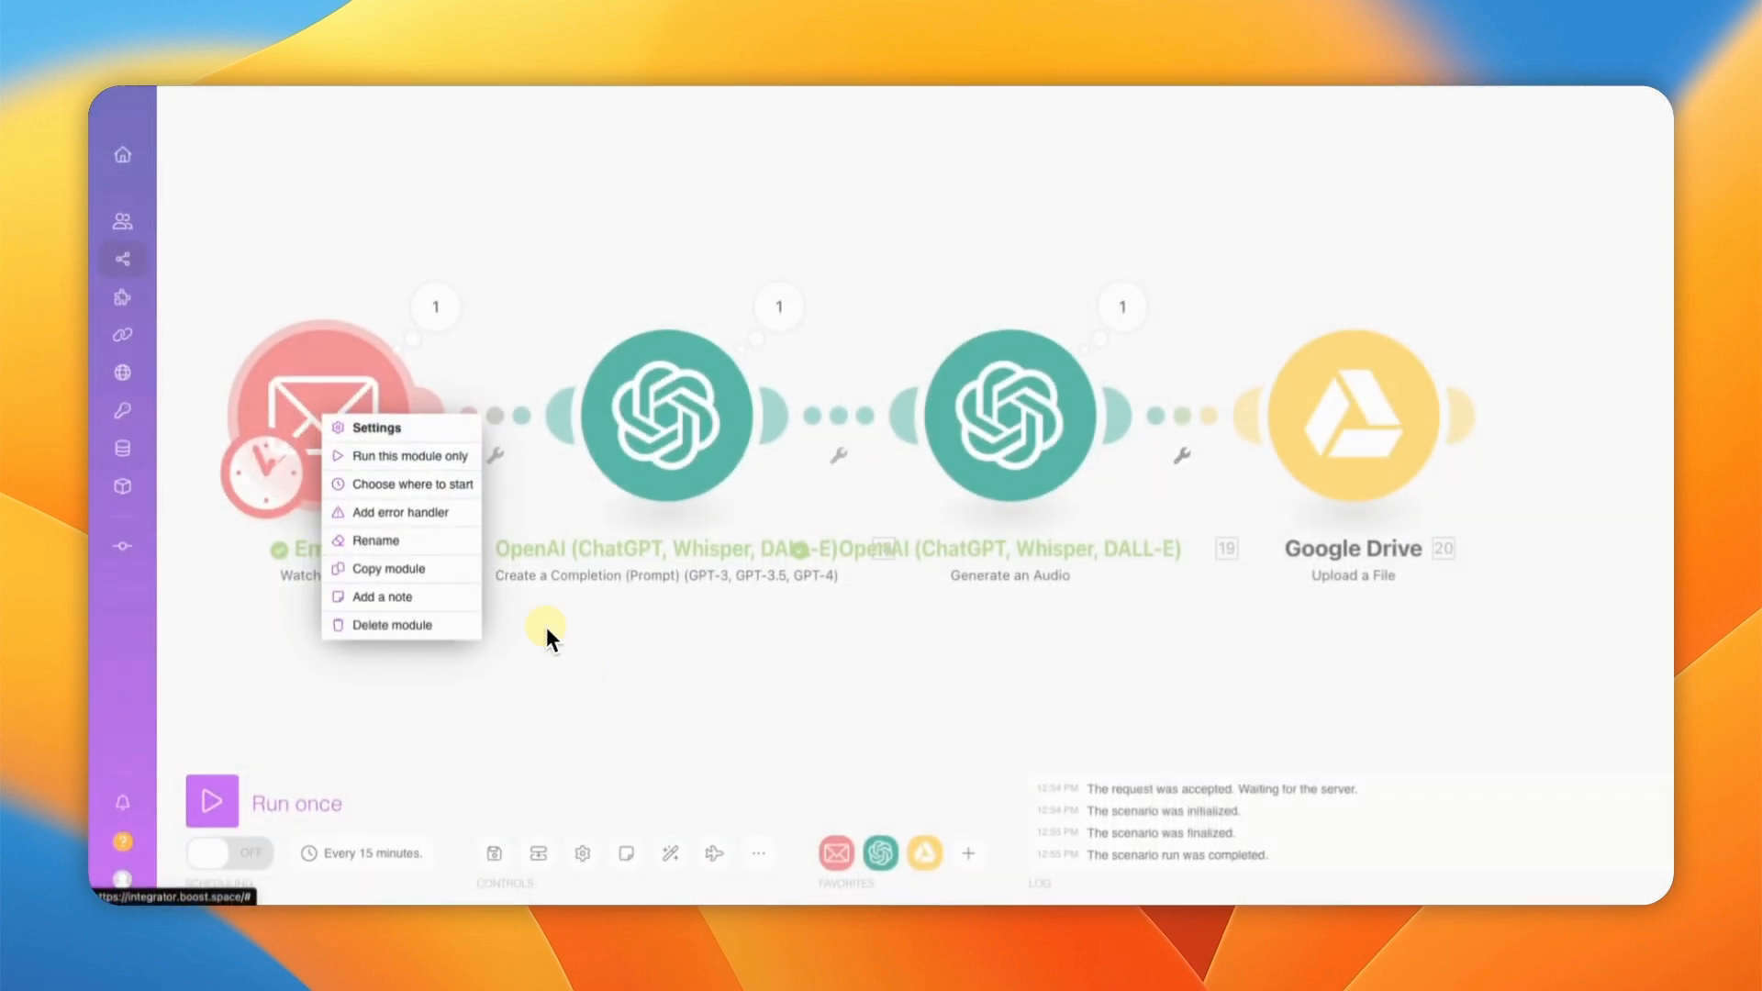
{"action": "left_click", "coordinate": [548, 665]}
{"action": "left_click", "coordinate": [493, 887]}
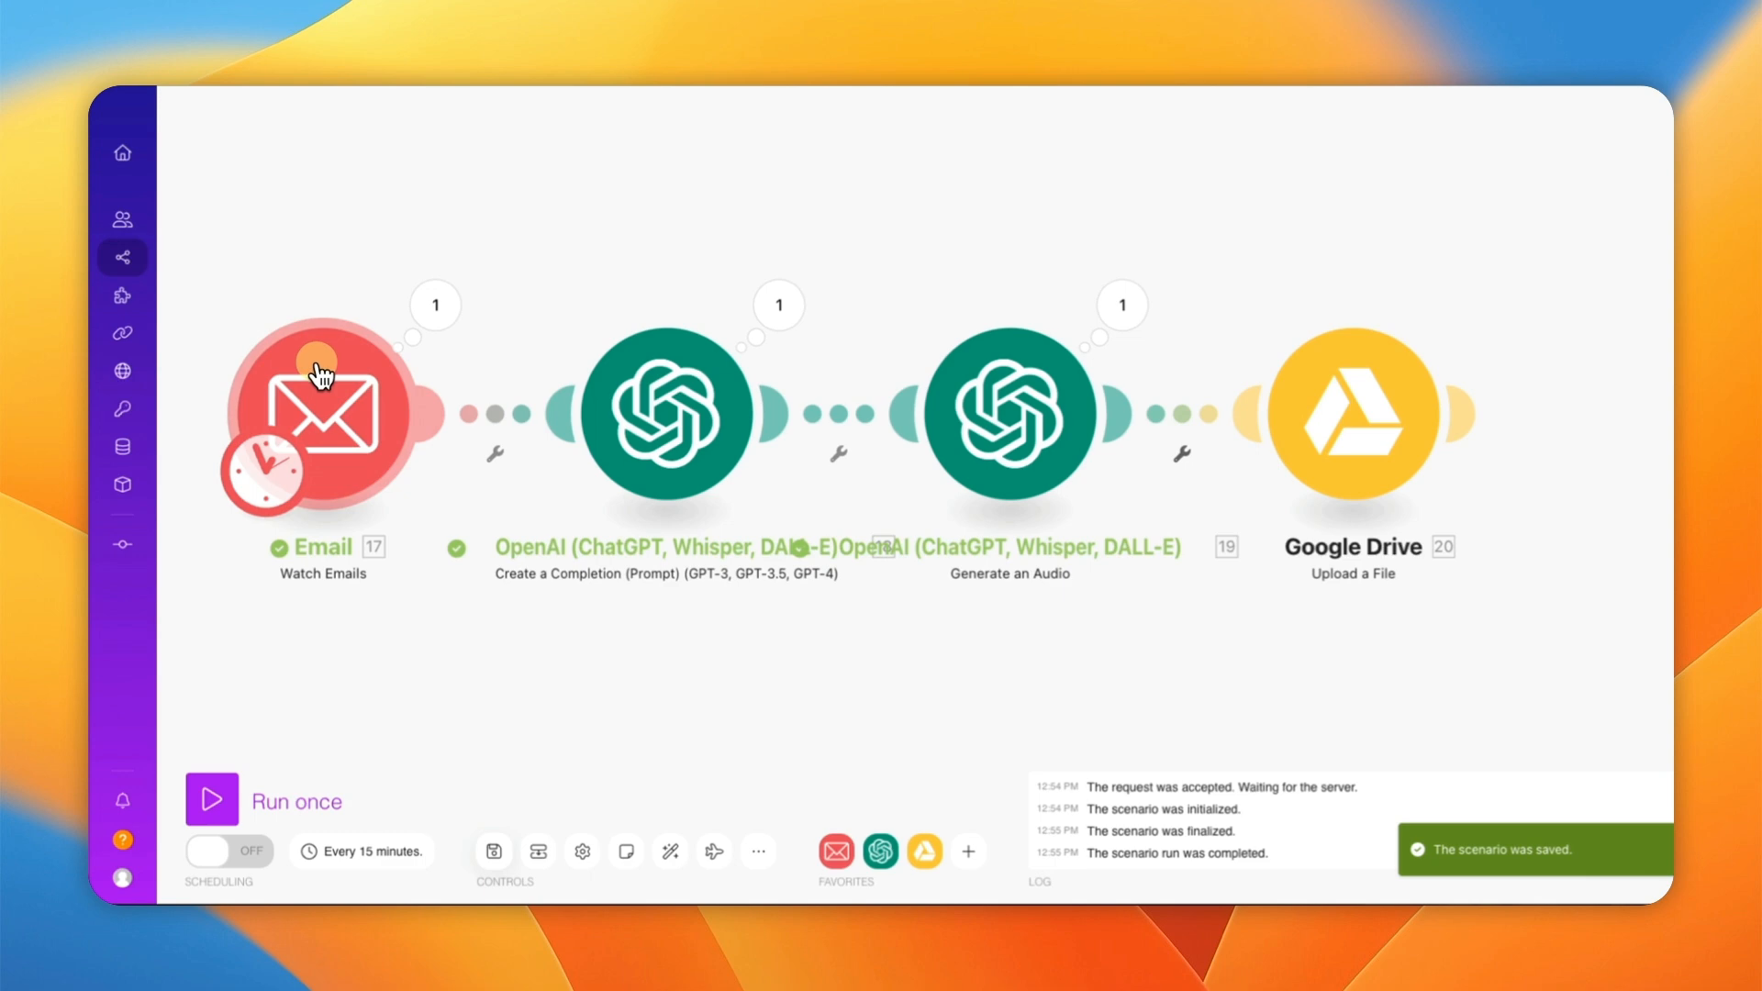
{"action": "right_click", "coordinate": [341, 473]}
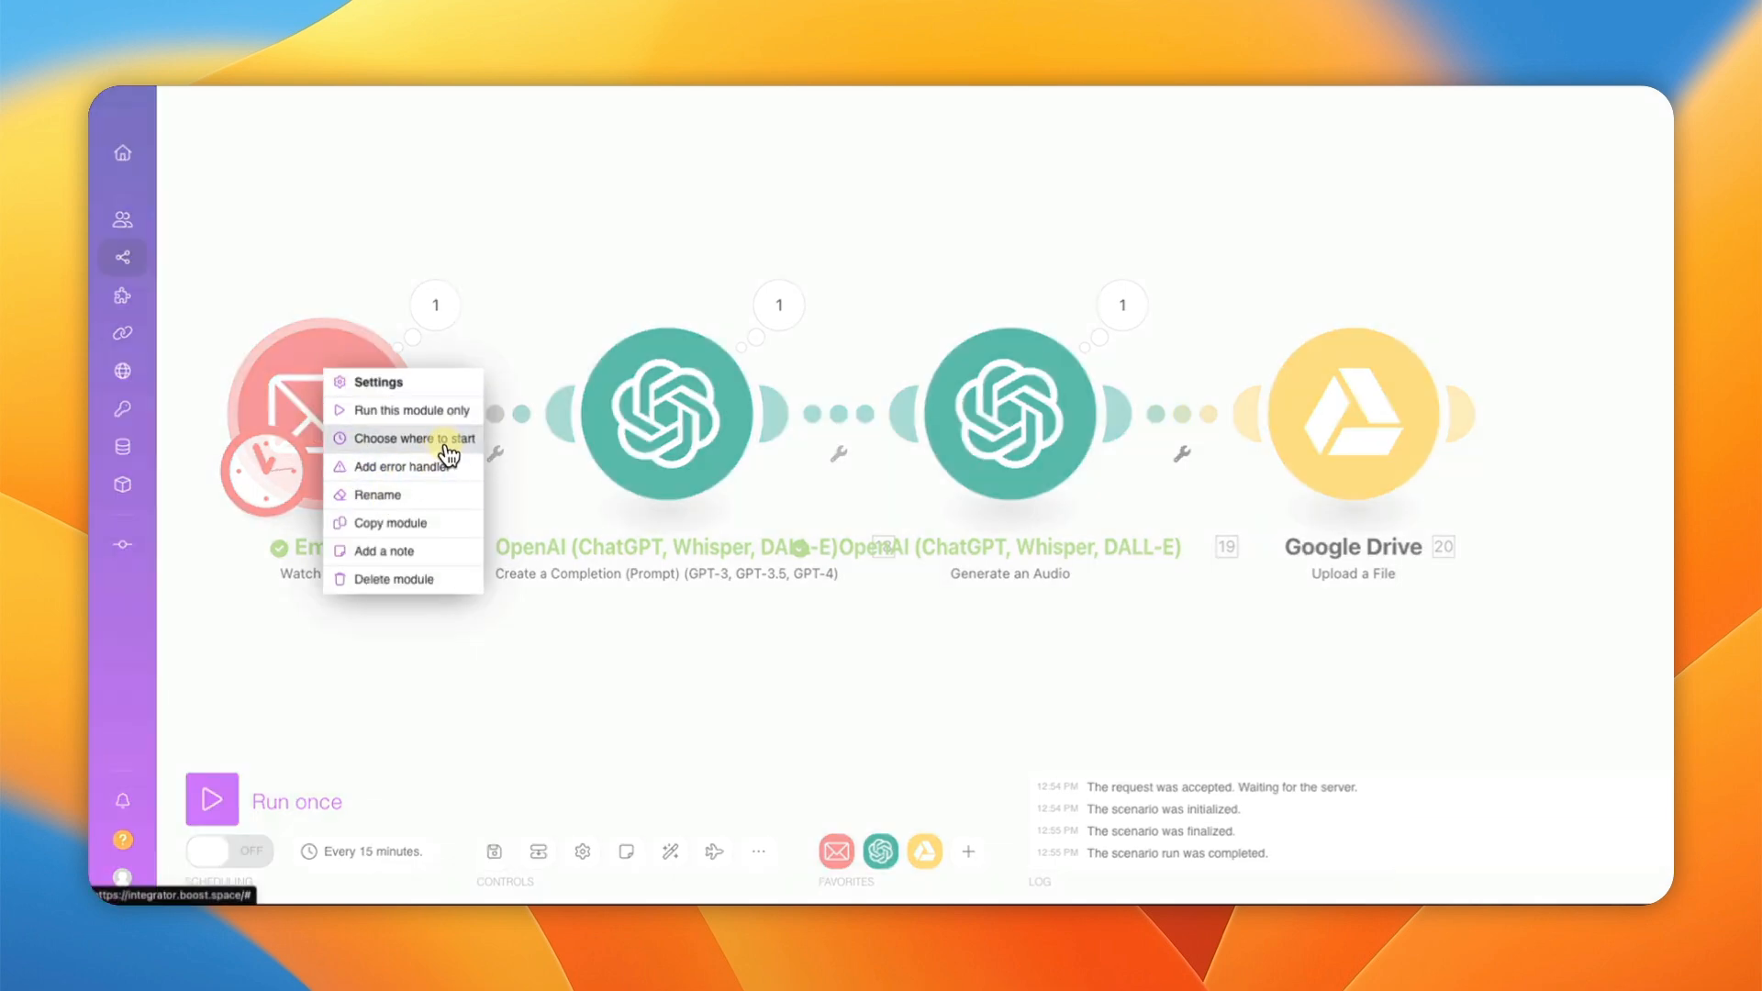
{"action": "left_click", "coordinate": [446, 441]}
{"action": "left_click_drag", "start_coordinate": [532, 478], "coordinate": [525, 476]}
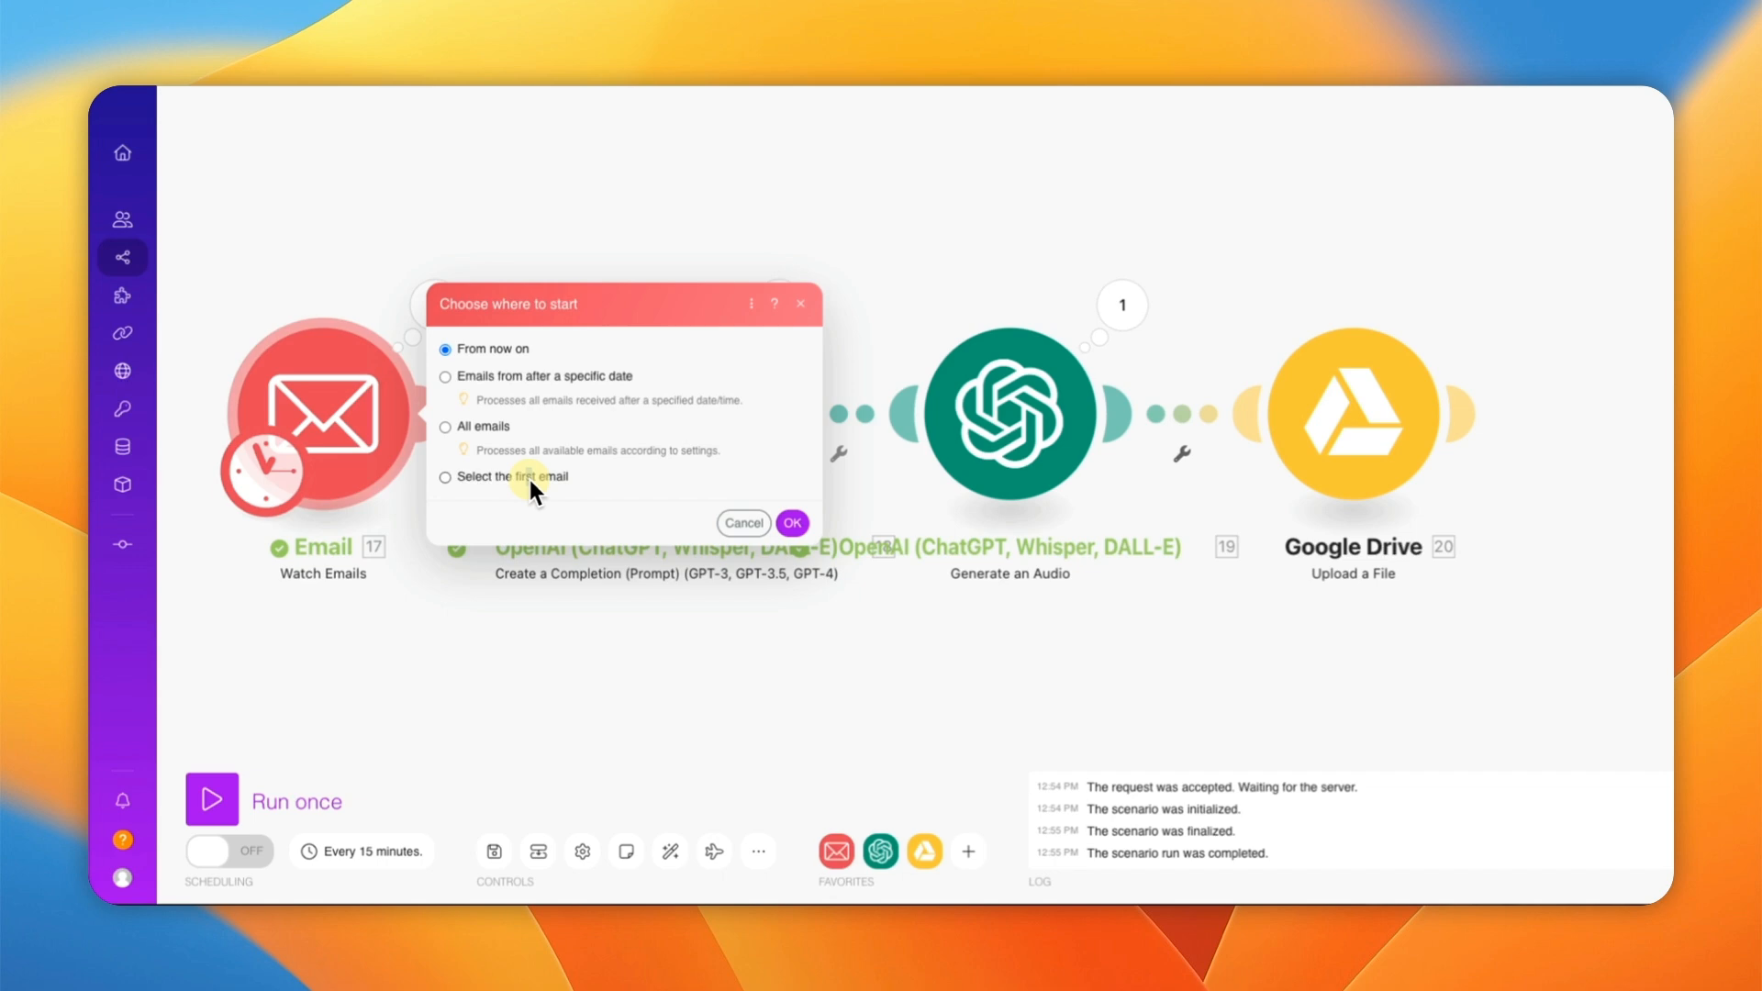
{"action": "left_click", "coordinate": [446, 476]}
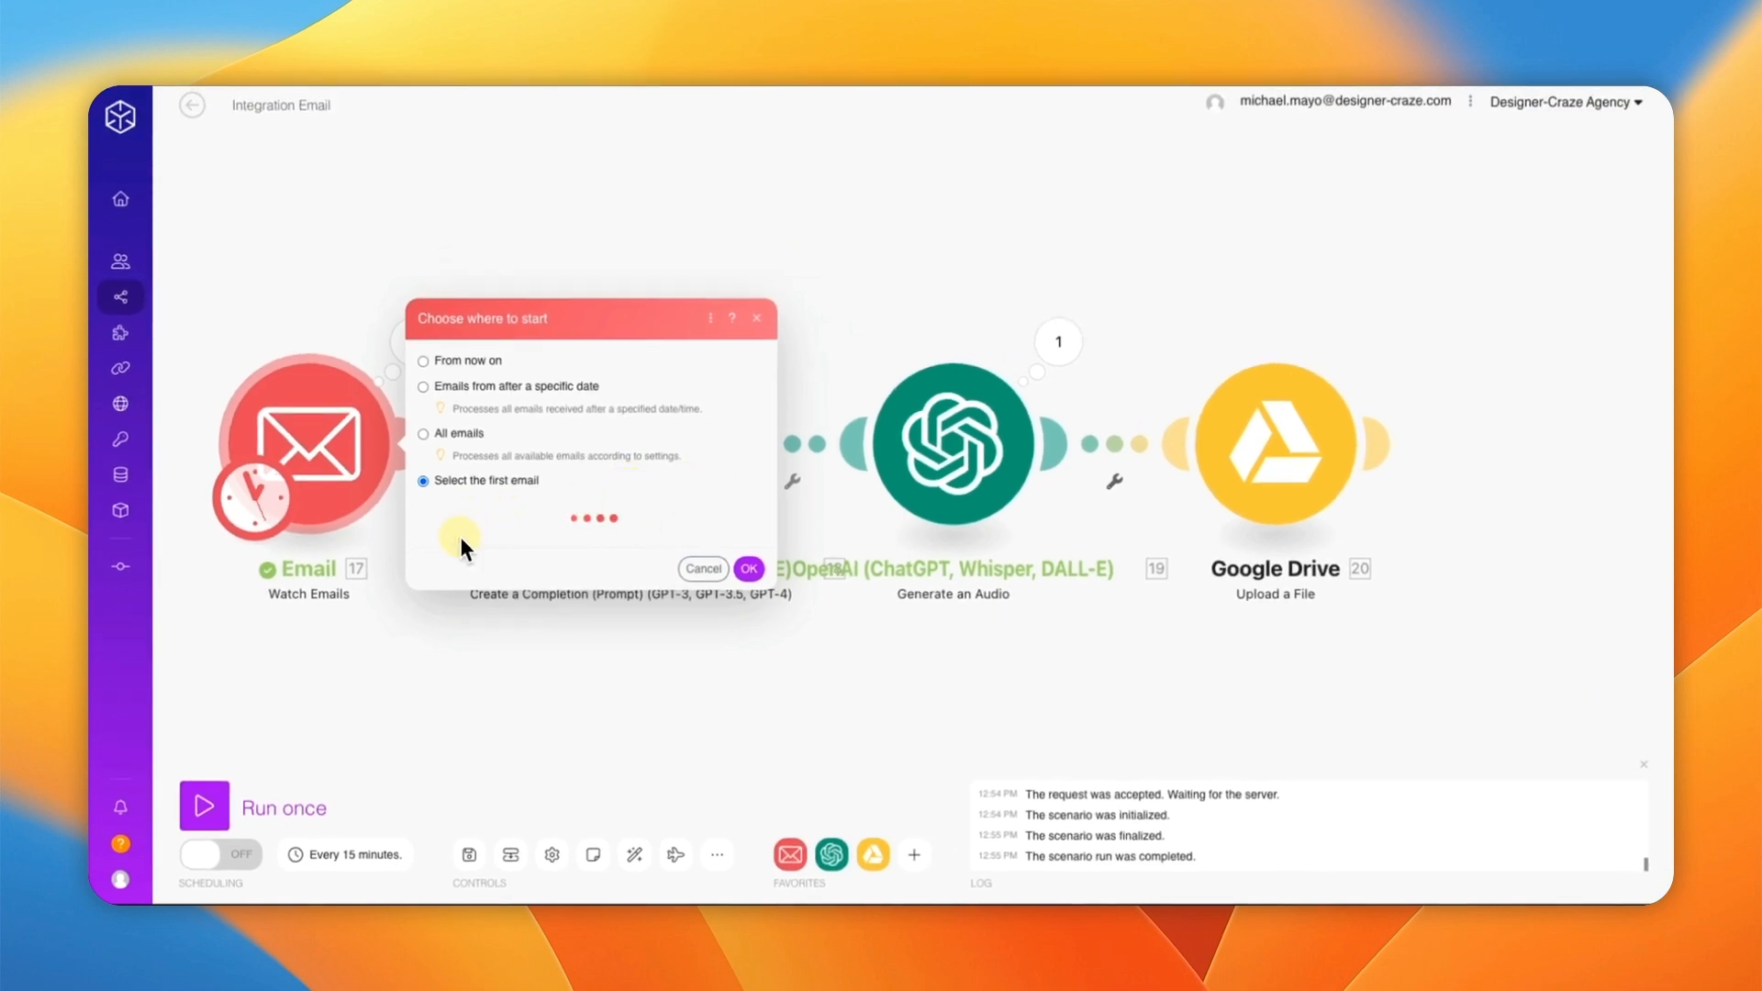
{"action": "left_click", "coordinate": [577, 340]}
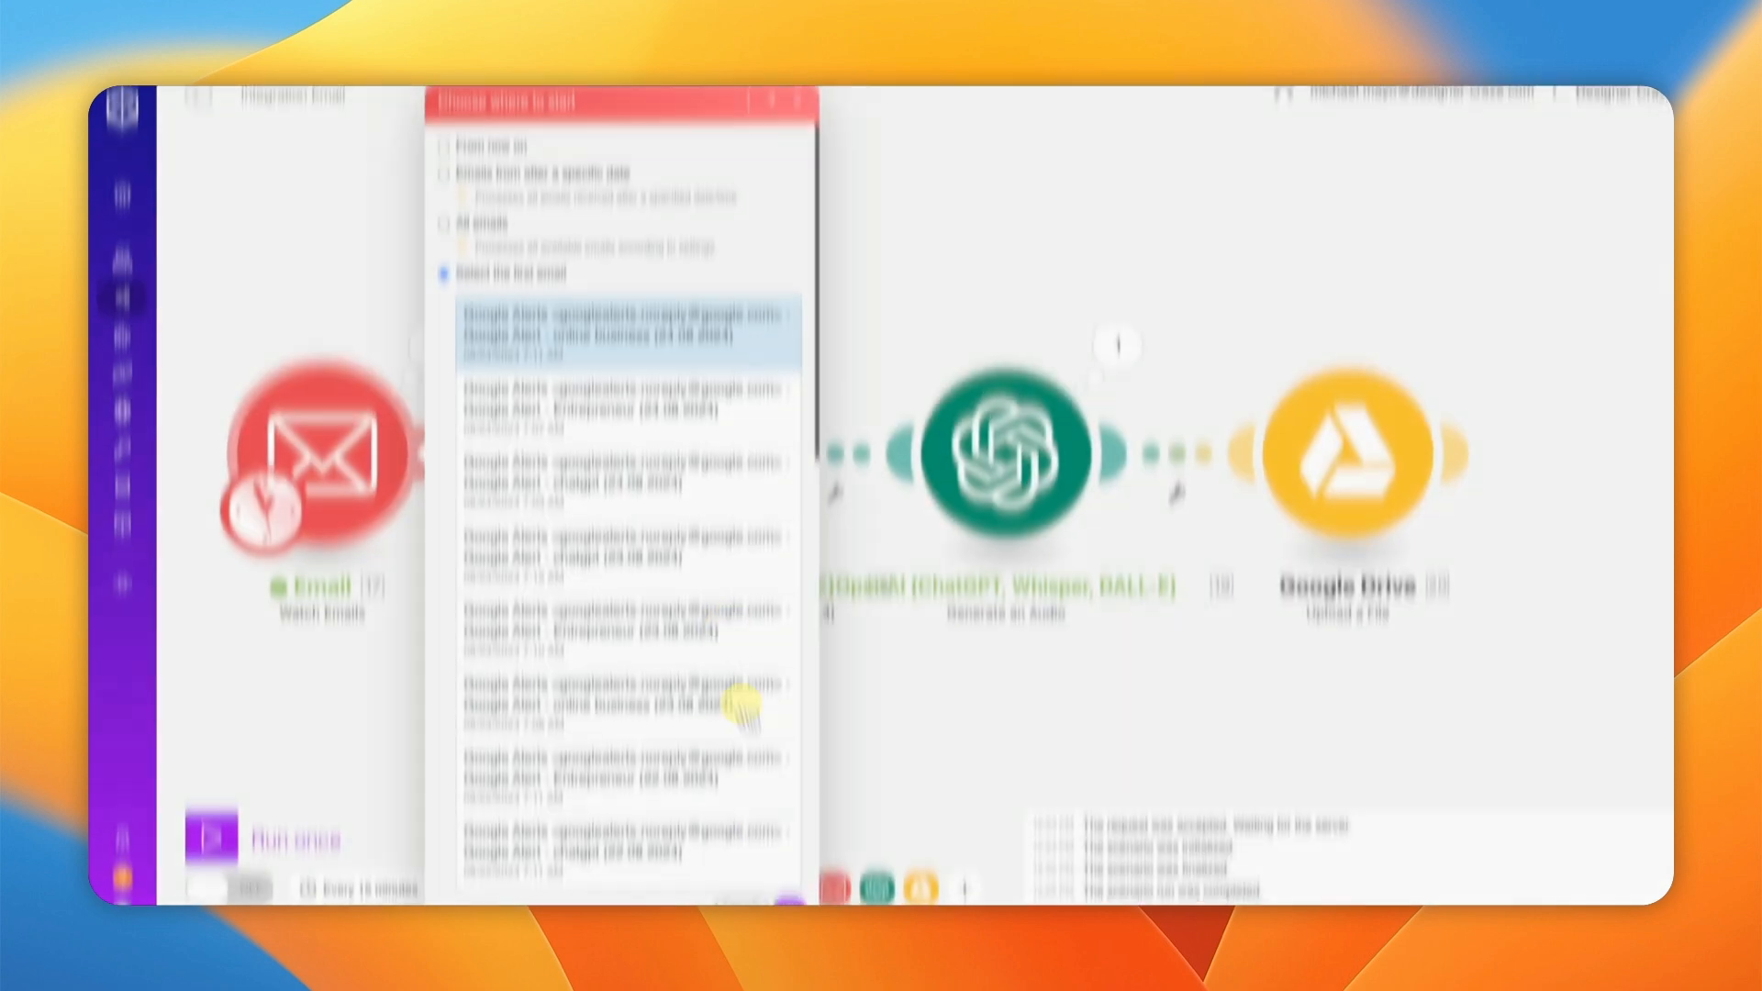
{"action": "left_click", "coordinate": [796, 873]}
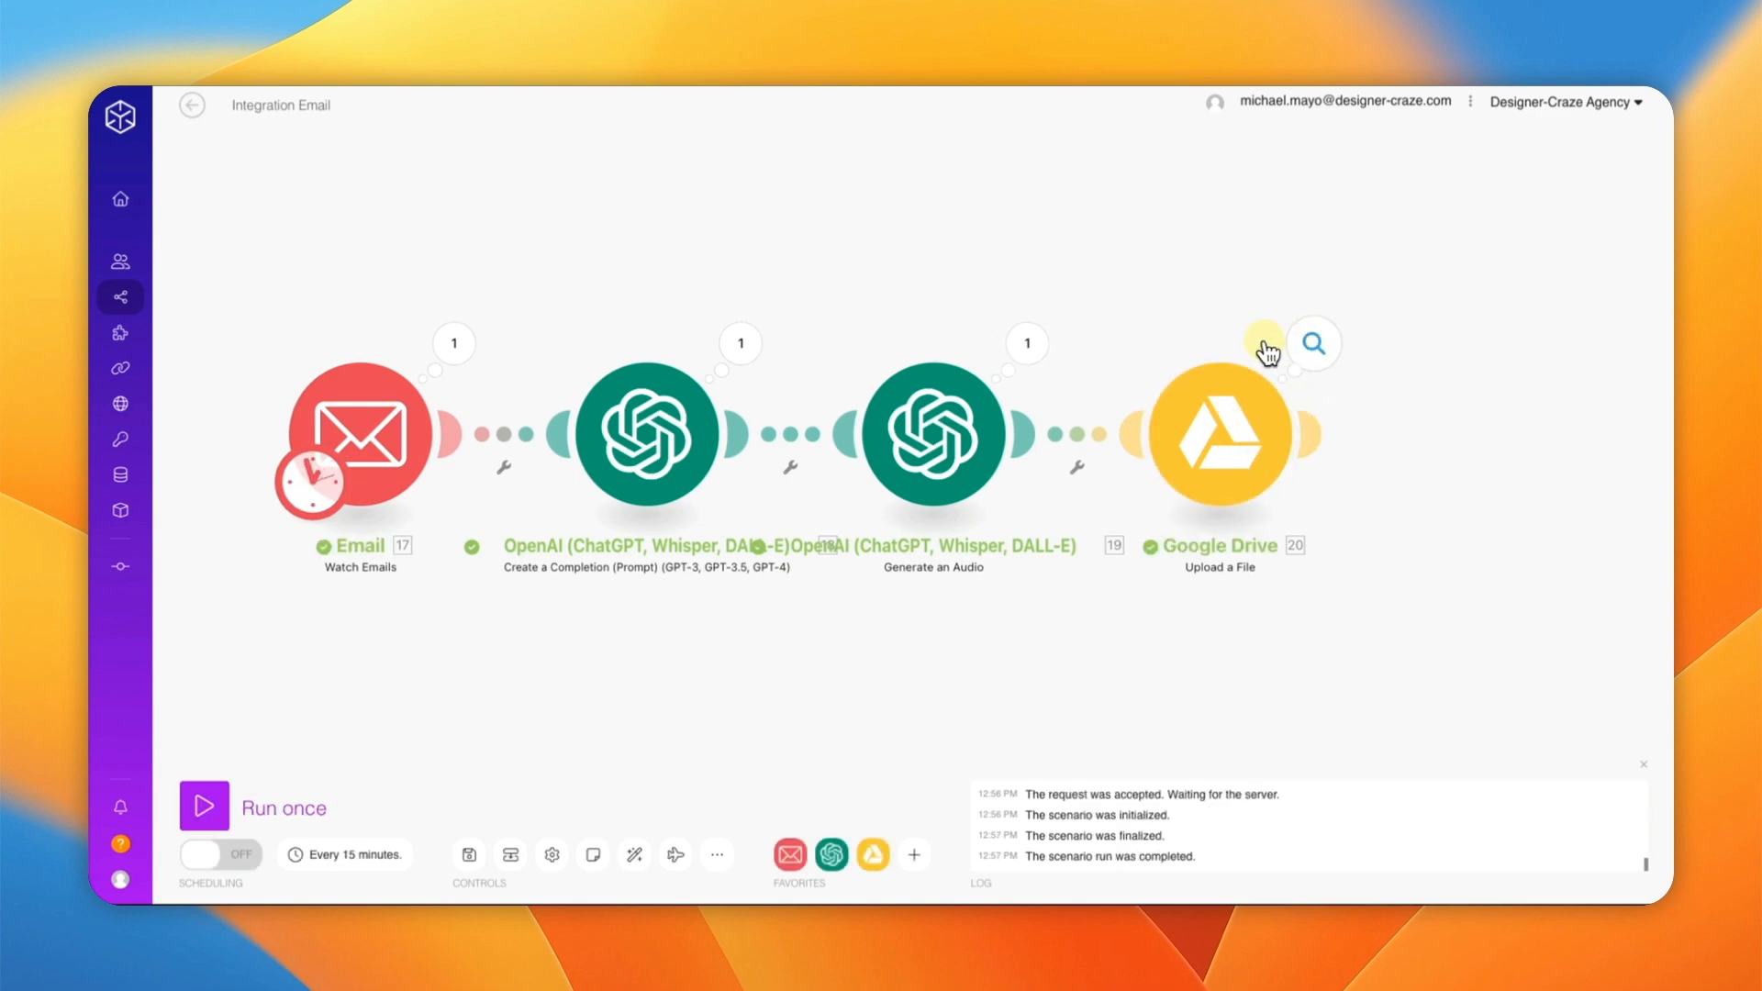
Step: Inspect the Google Drive step's output bundle showing openai-tts-output.mp3 uploaded as audio/mpeg
{"action": "left_click", "coordinate": [1223, 379]}
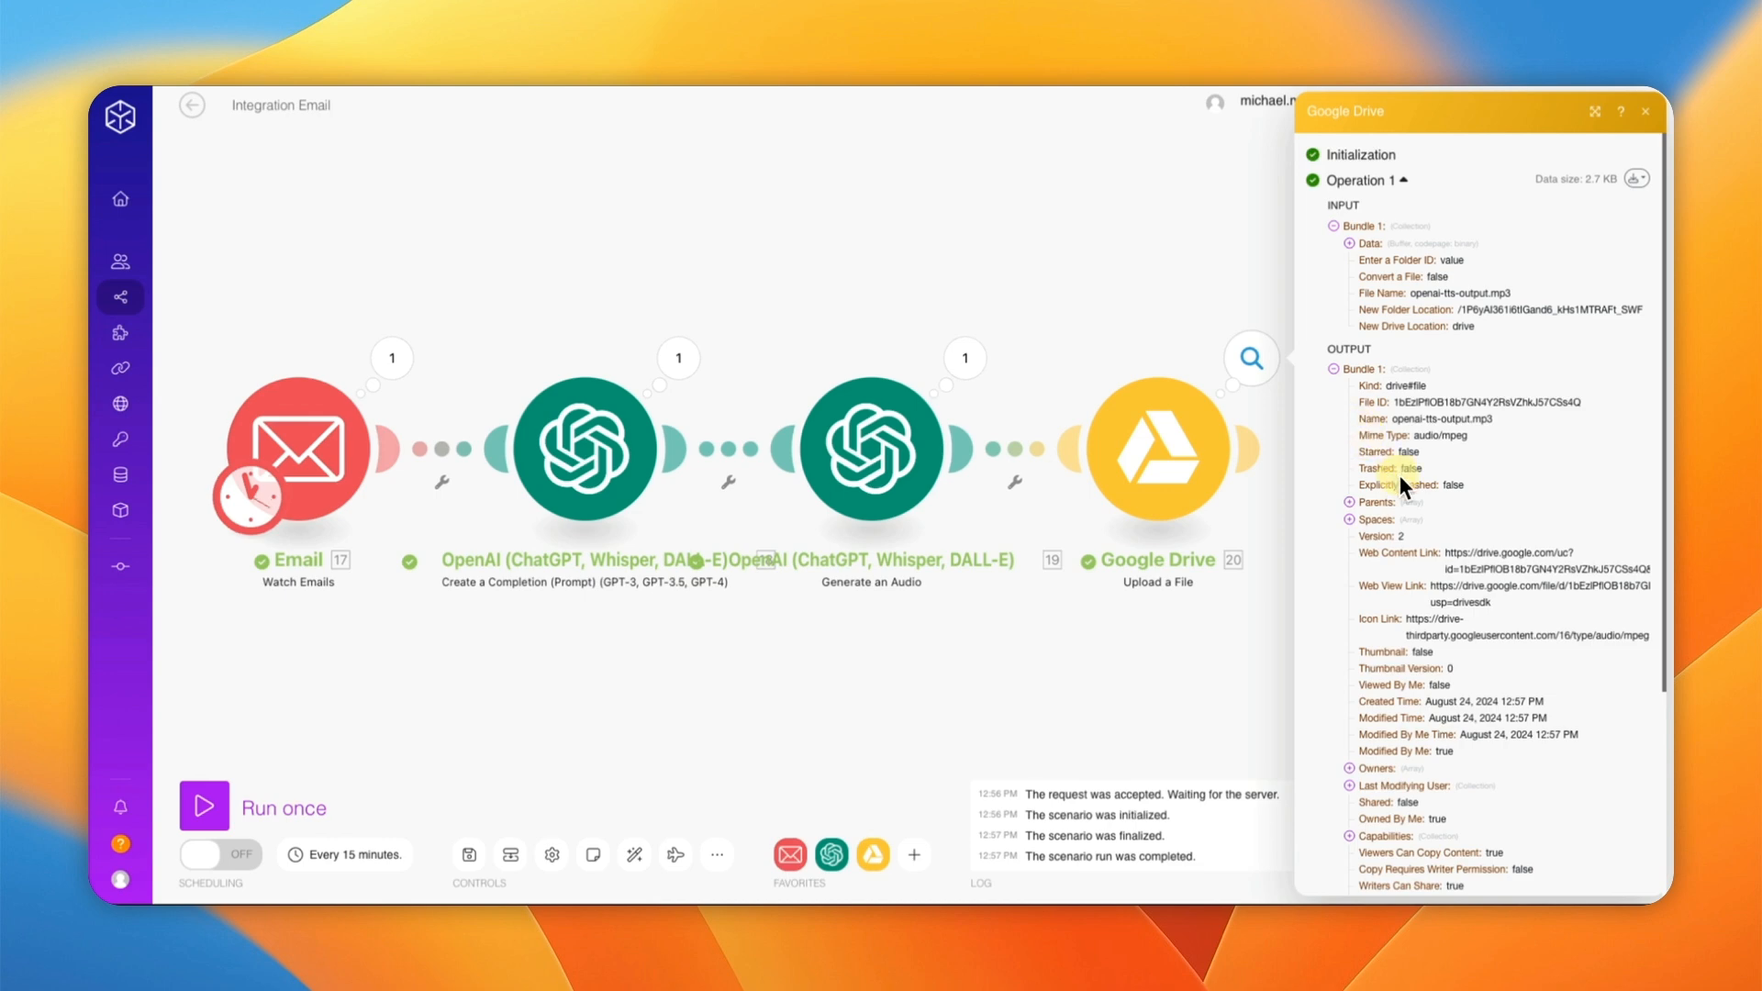
{"action": "scroll", "coordinate": [1401, 681], "scroll_direction": "down", "scroll_amount": 2}
{"action": "scroll", "coordinate": [1401, 684], "scroll_direction": "down", "scroll_amount": 3}
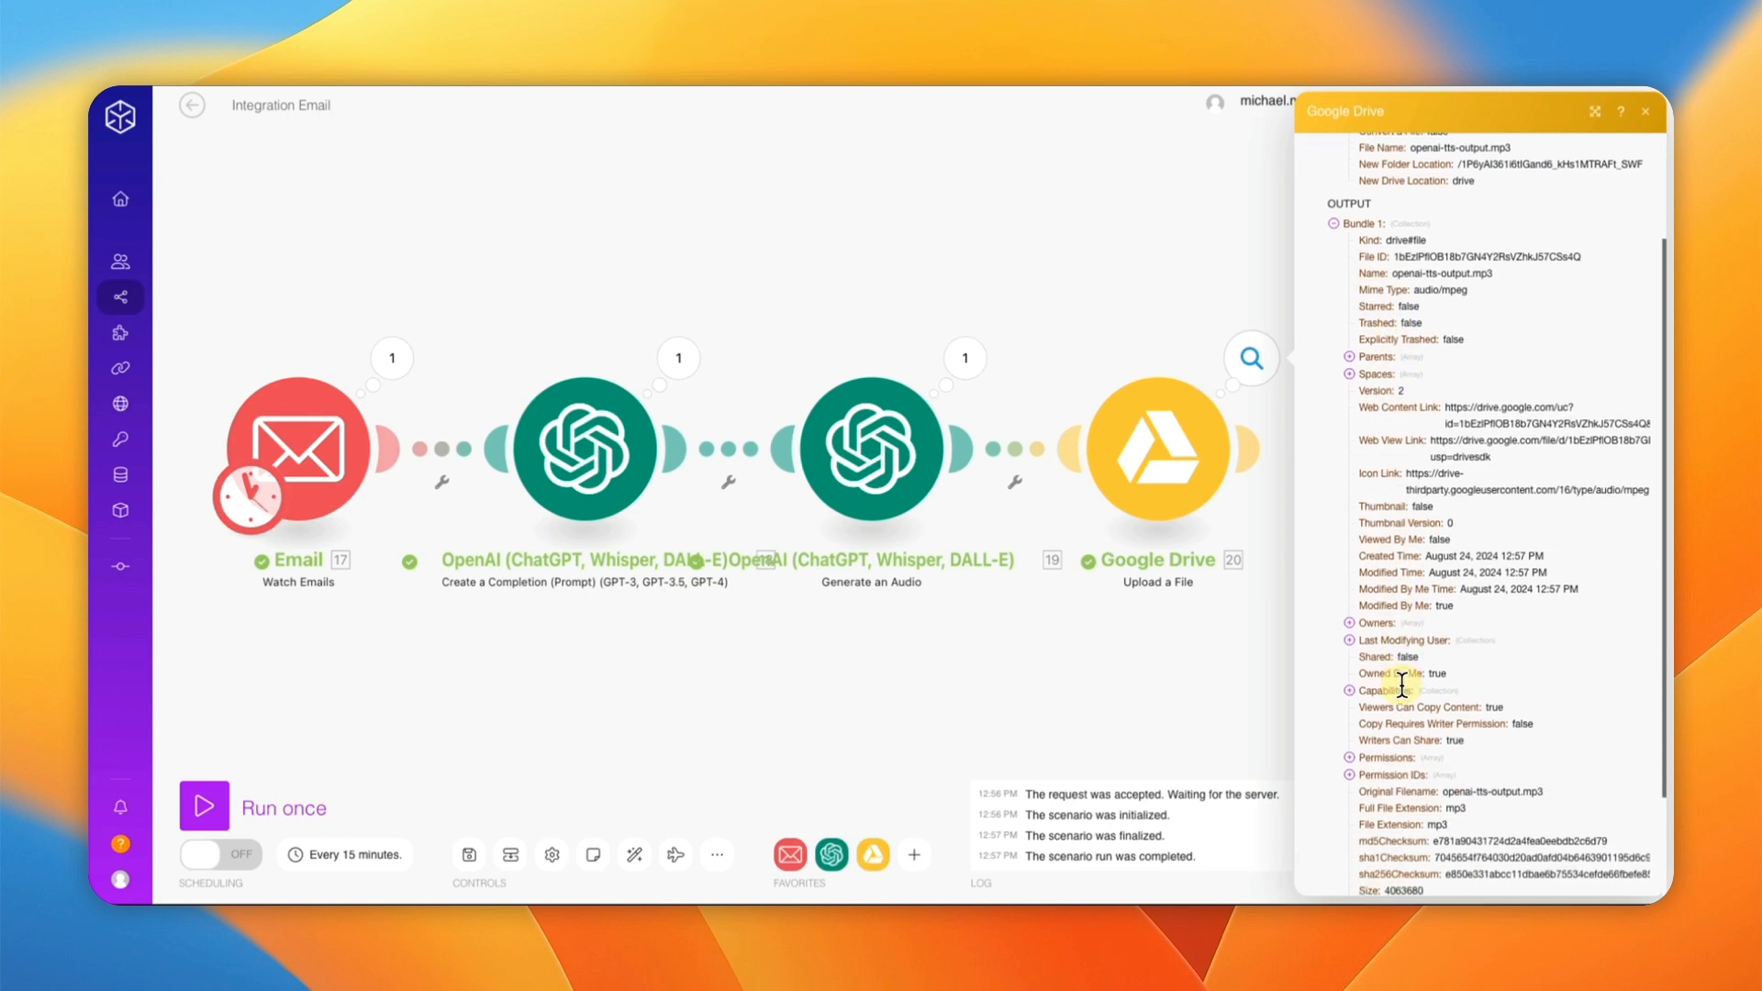
{"action": "left_click", "coordinate": [1227, 688]}
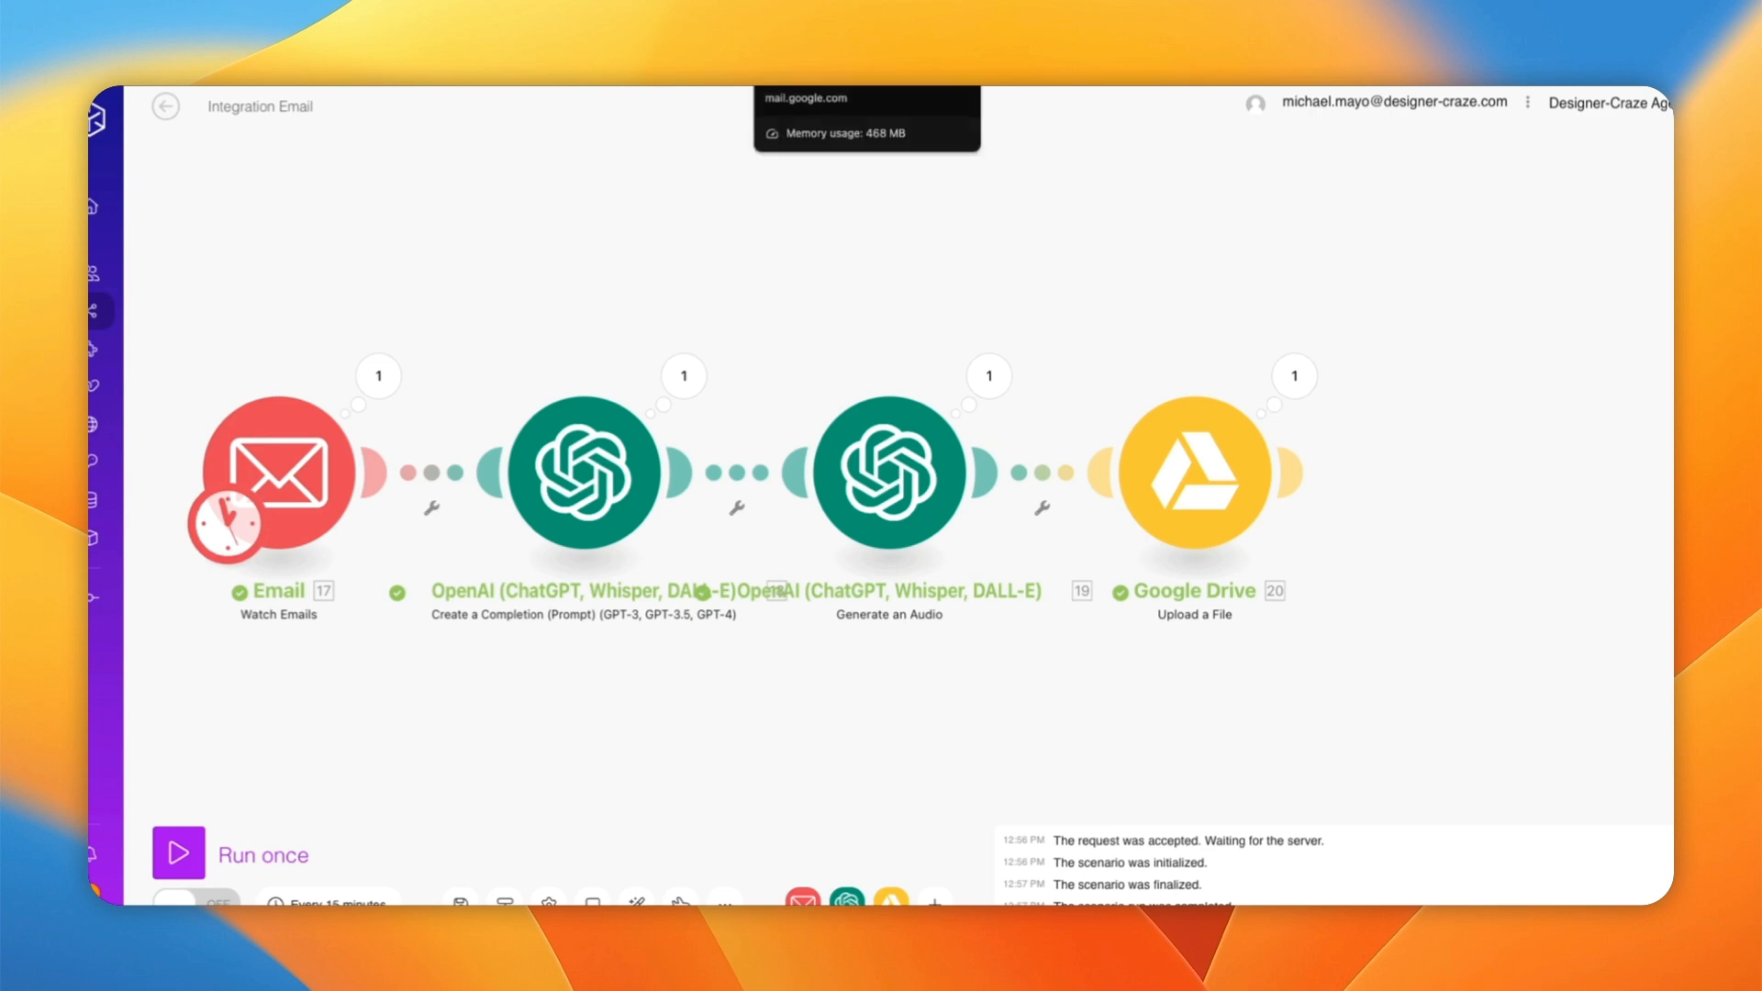
Step: In the Drive AI Audio folder, preview openai-tts-output.mp3, listen, then pause playback
{"action": "left_click", "coordinate": [1018, 65]}
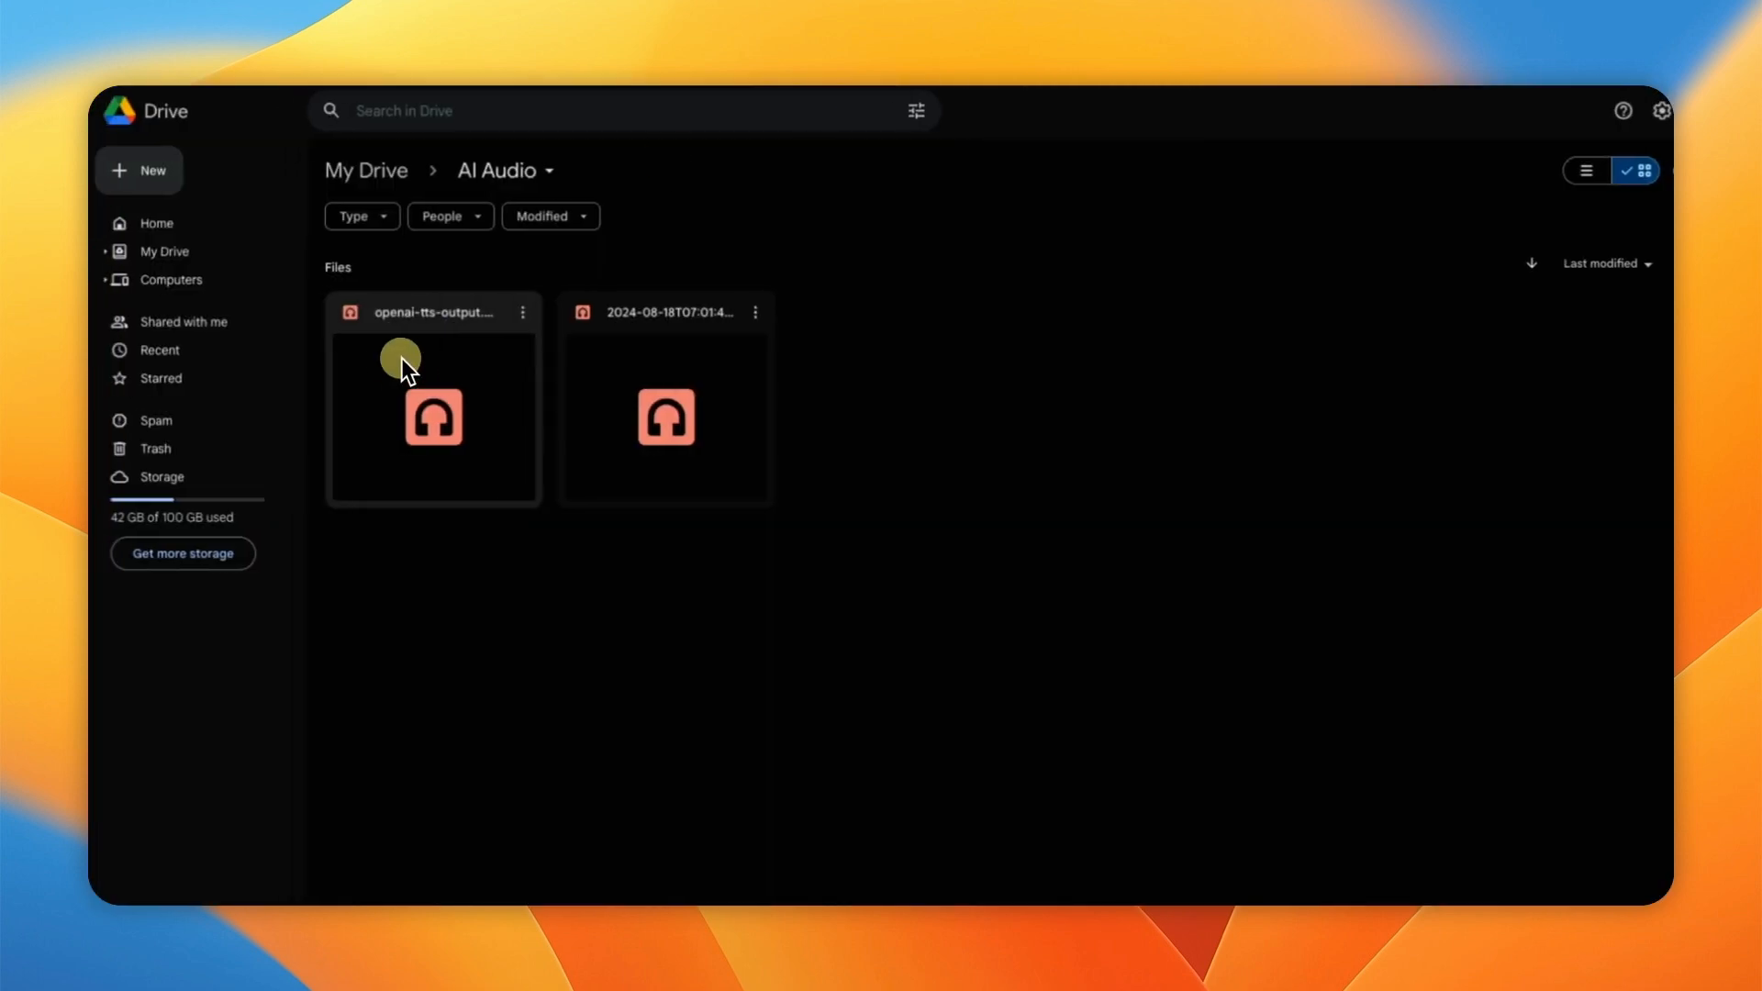
{"action": "left_click", "coordinate": [503, 307]}
{"action": "mouse_move", "coordinate": [566, 340]}
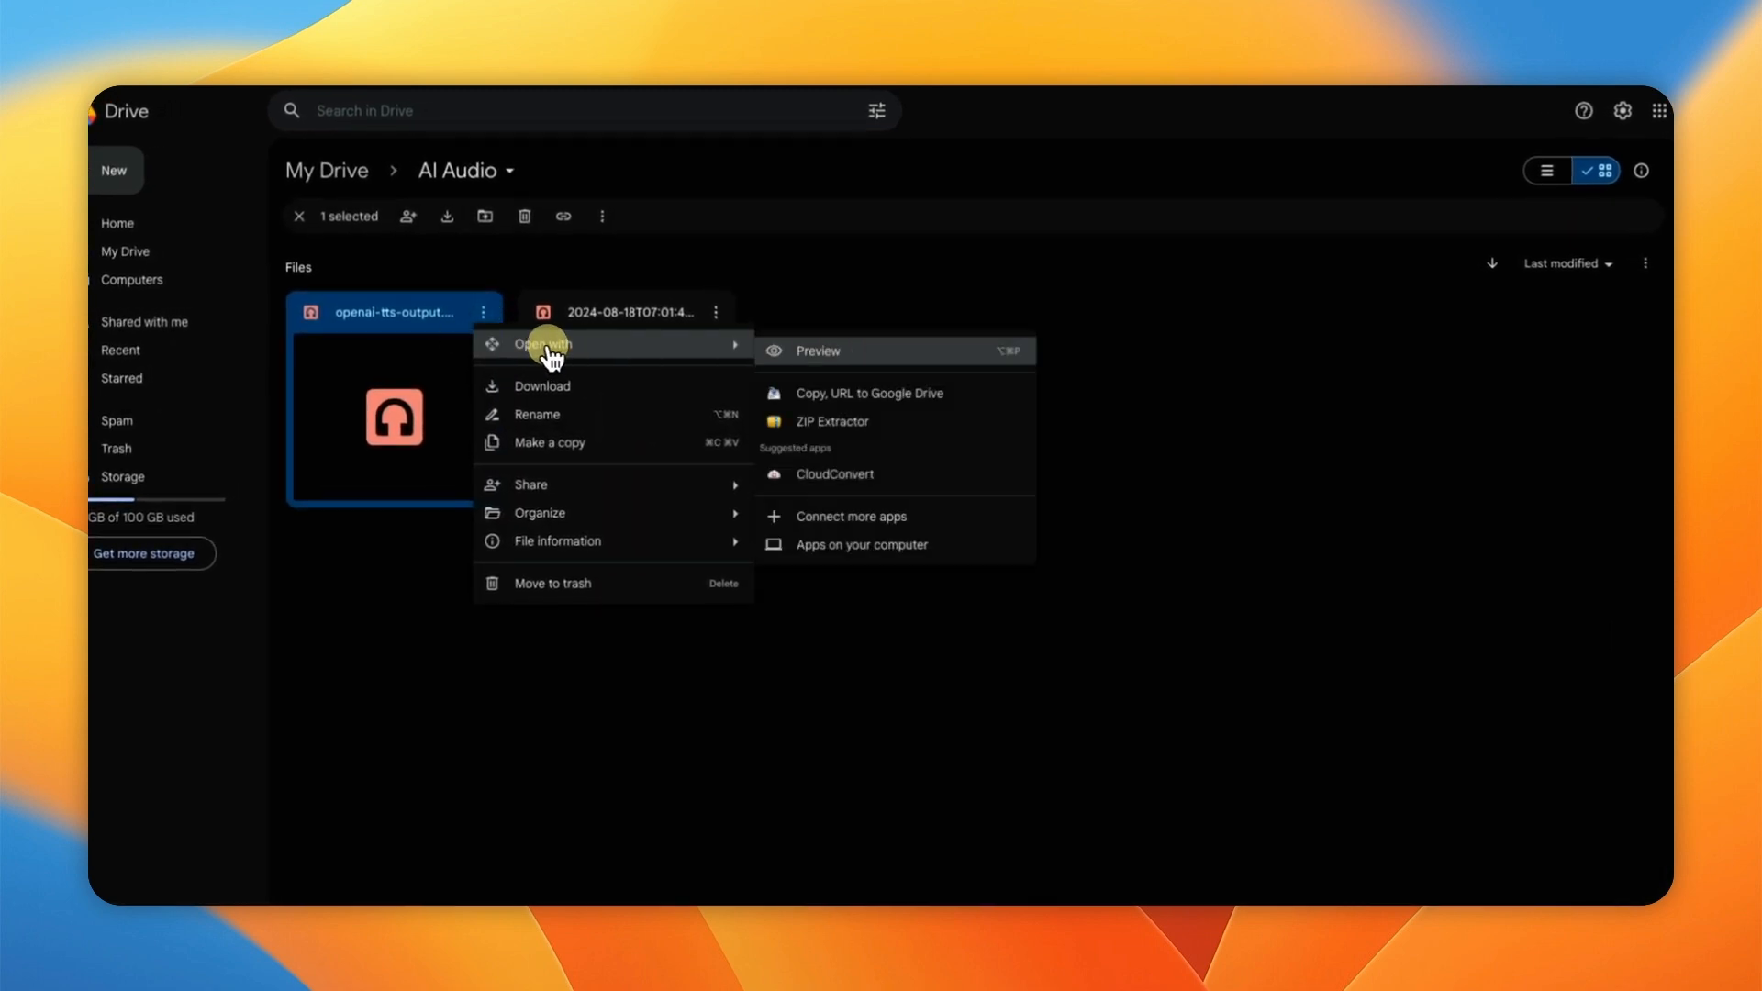
{"action": "left_click", "coordinate": [831, 351]}
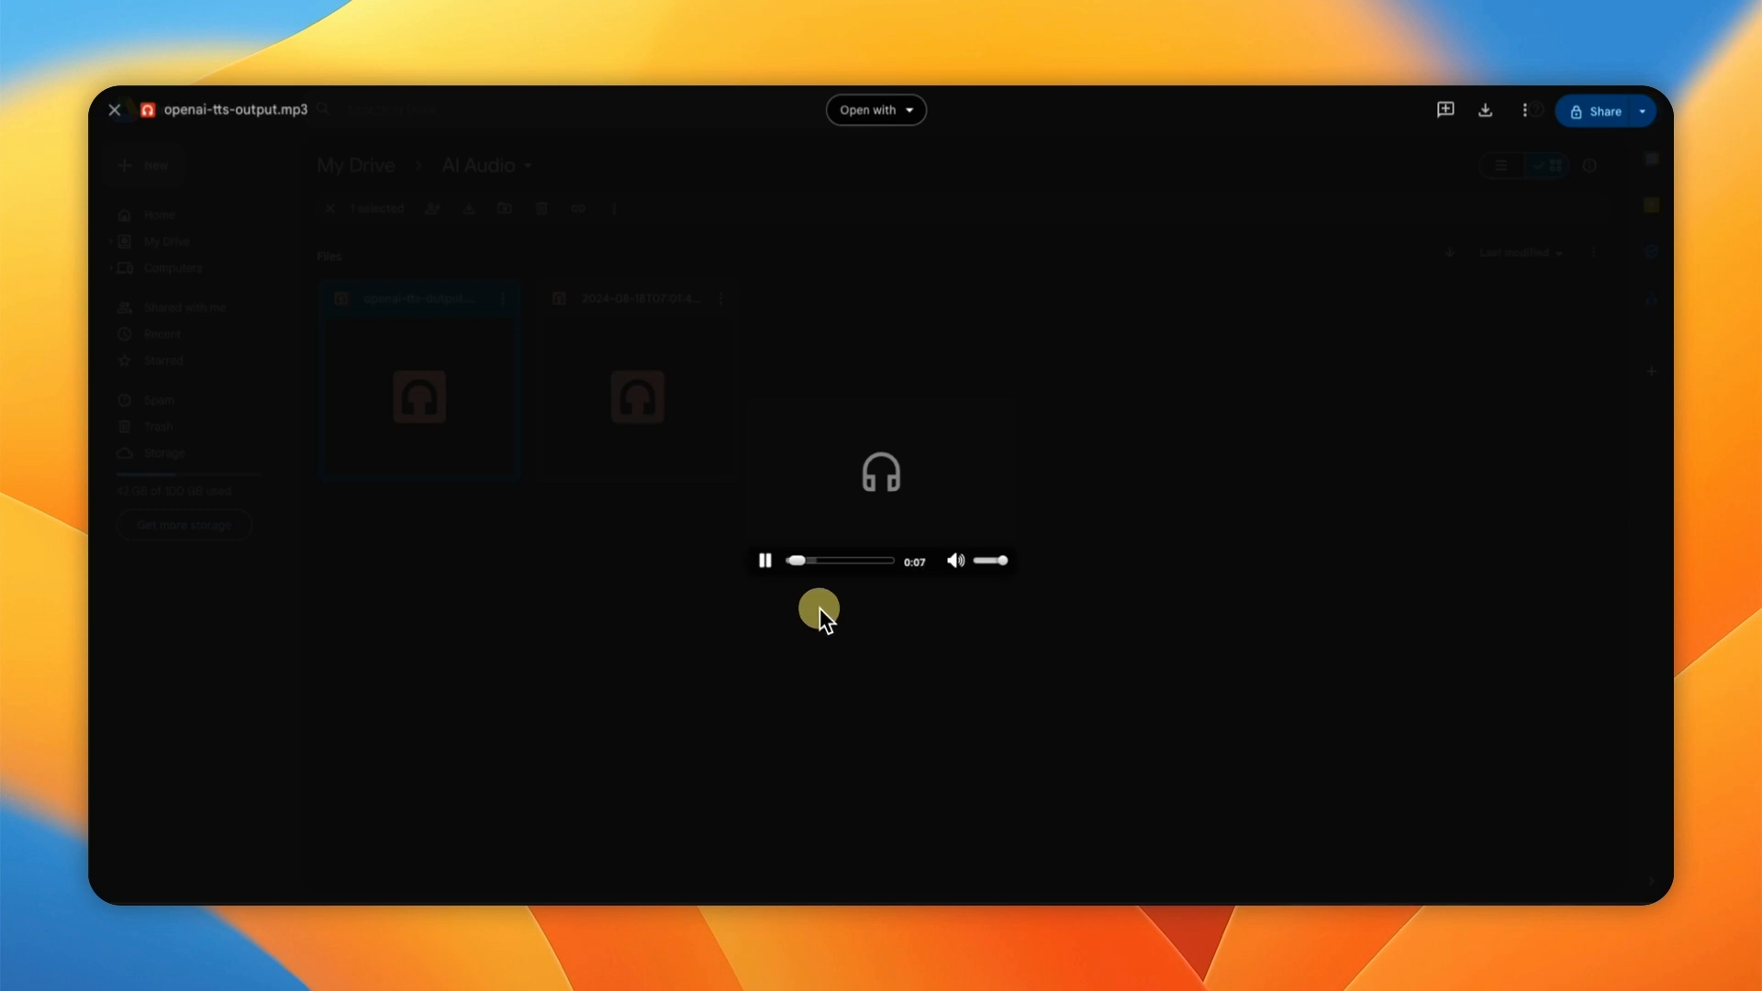
{"action": "left_click", "coordinate": [765, 560]}
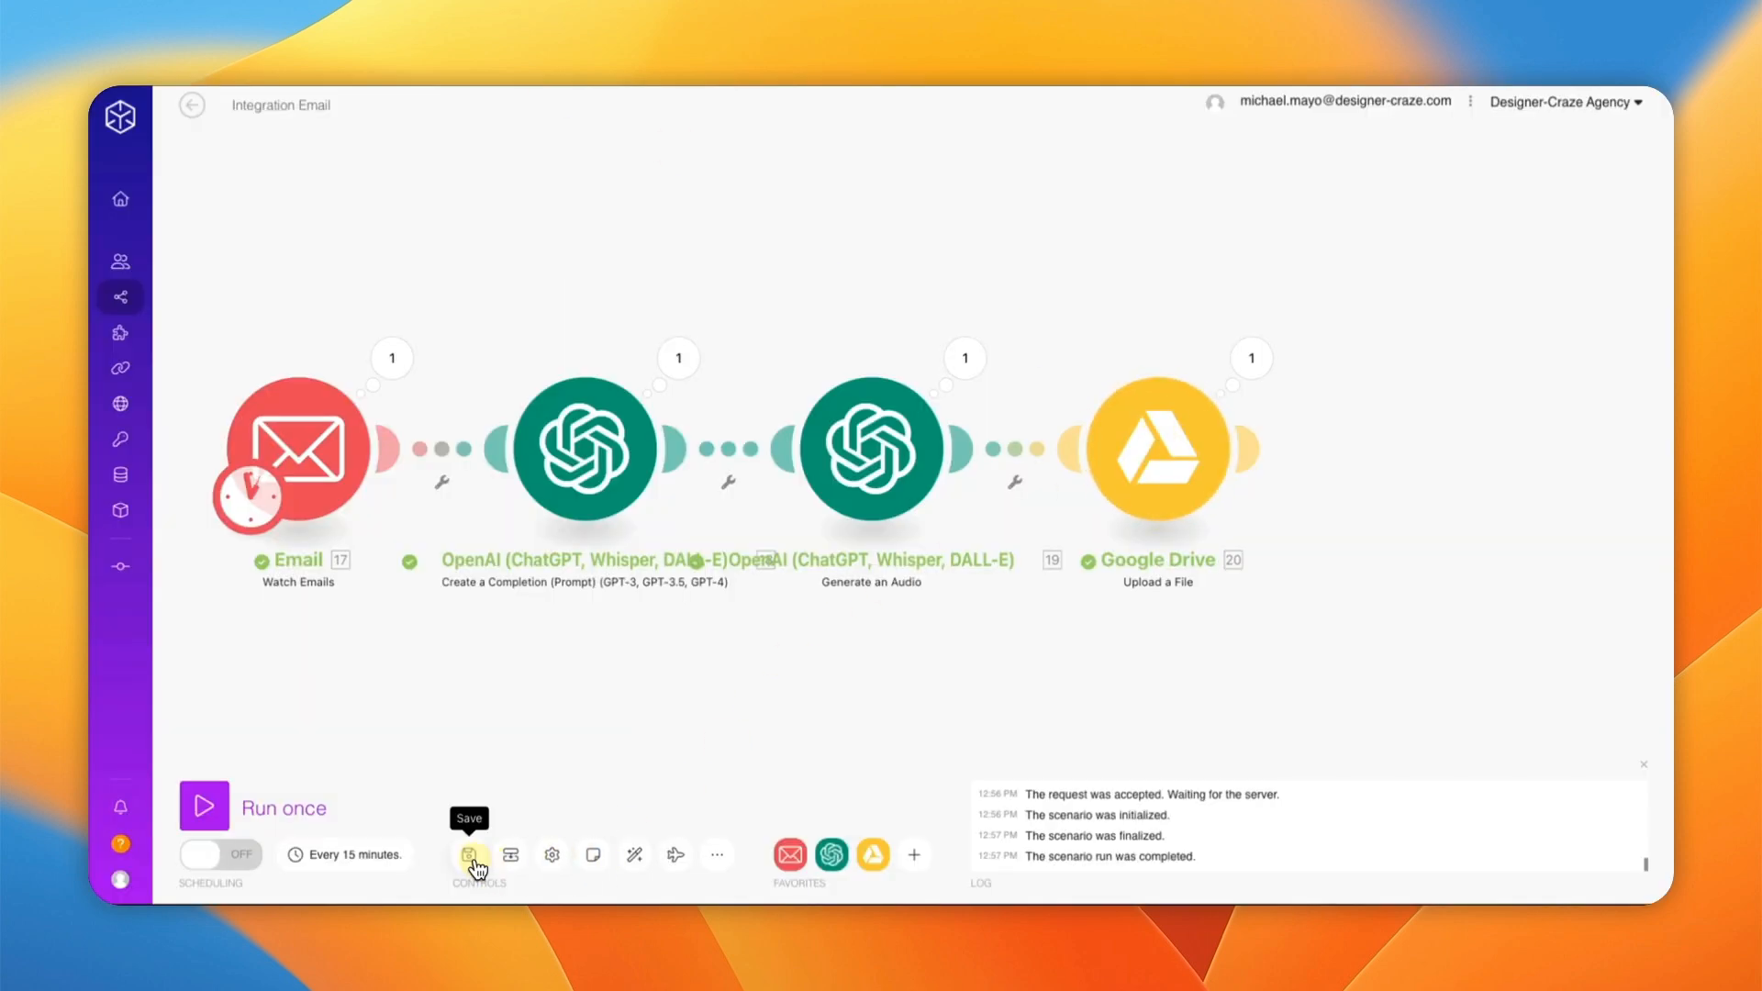
Step: Save the Integration Email scenario from the Controls toolbar
{"action": "left_click", "coordinate": [470, 856]}
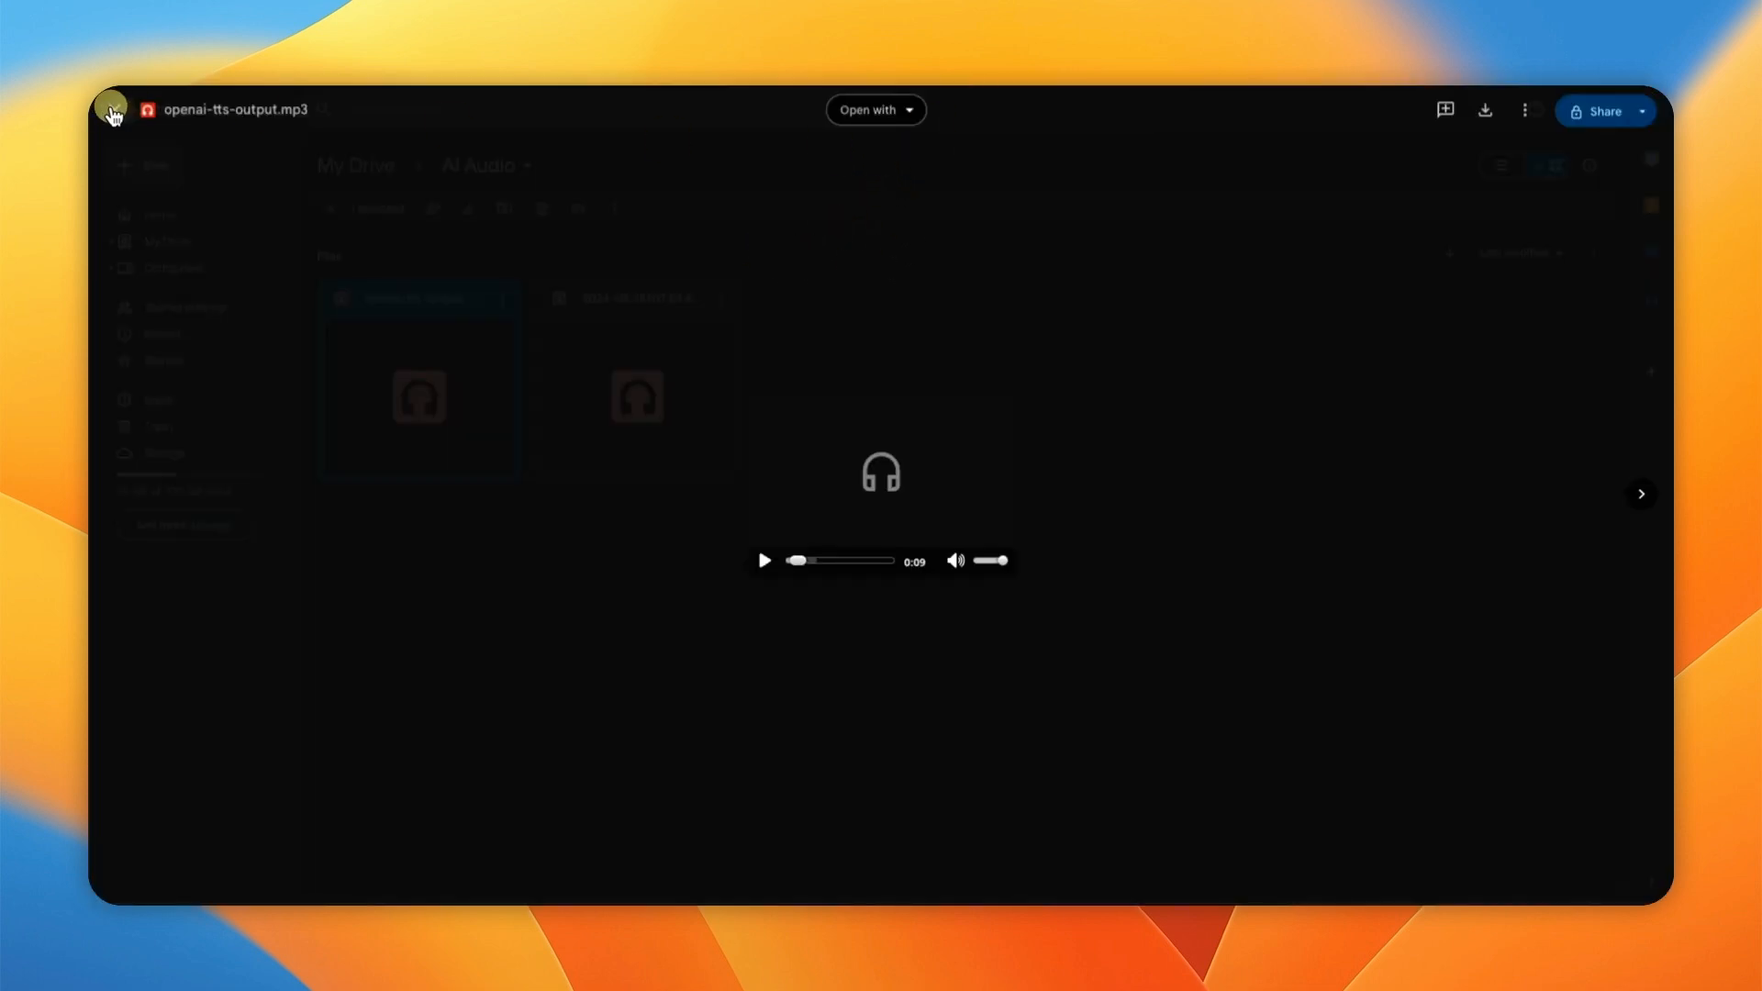
Step: Close the audio preview and view the older 2024-08-18 audio file's name in Rename without changing it
{"action": "left_click", "coordinate": [114, 109]}
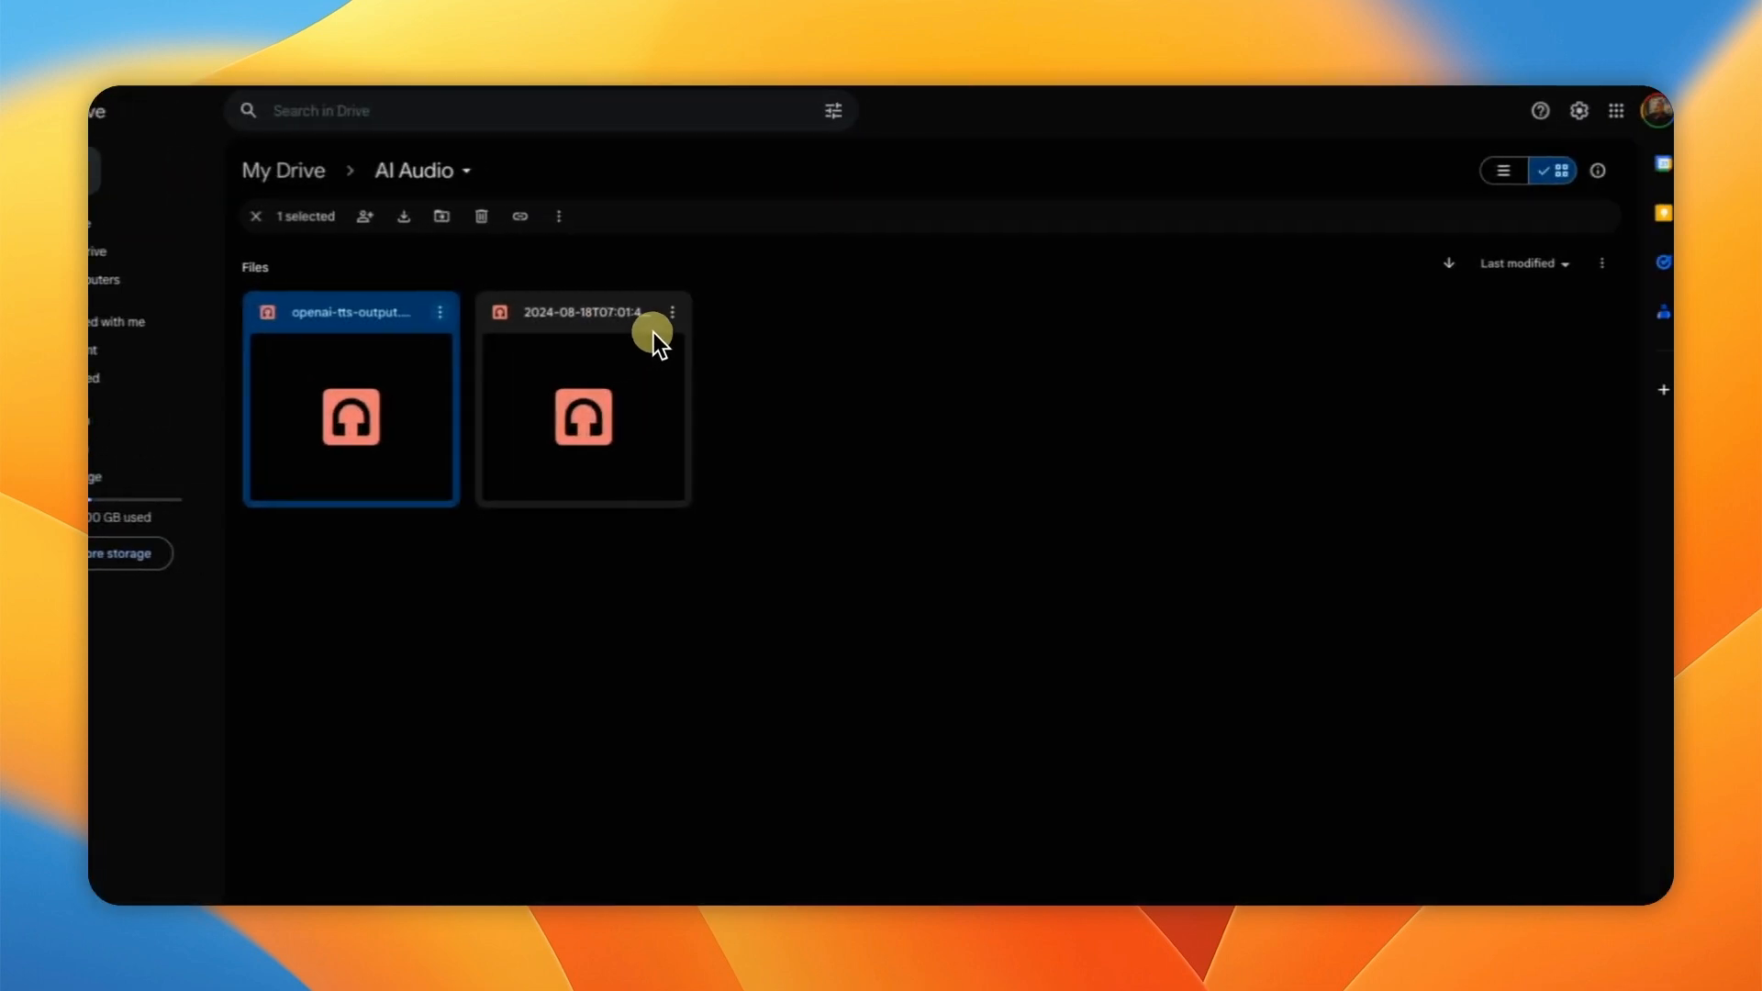
{"action": "left_click", "coordinate": [657, 327]}
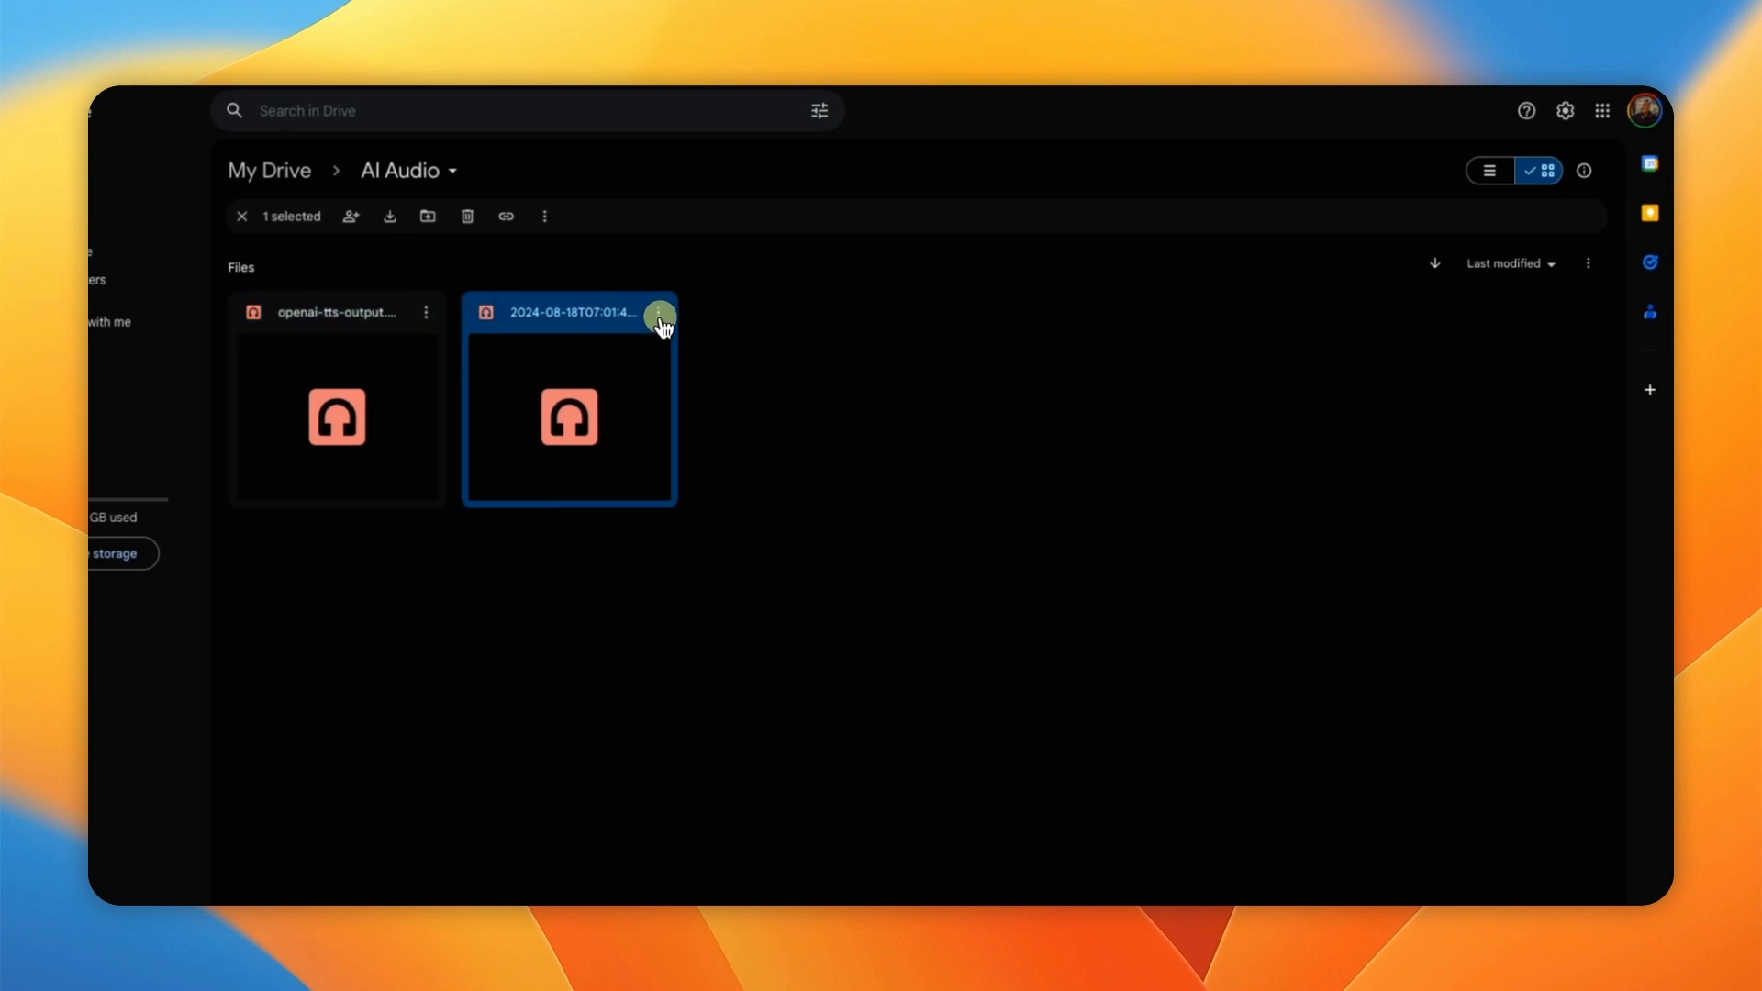
{"action": "left_click", "coordinate": [673, 312]}
{"action": "left_click", "coordinate": [720, 417]}
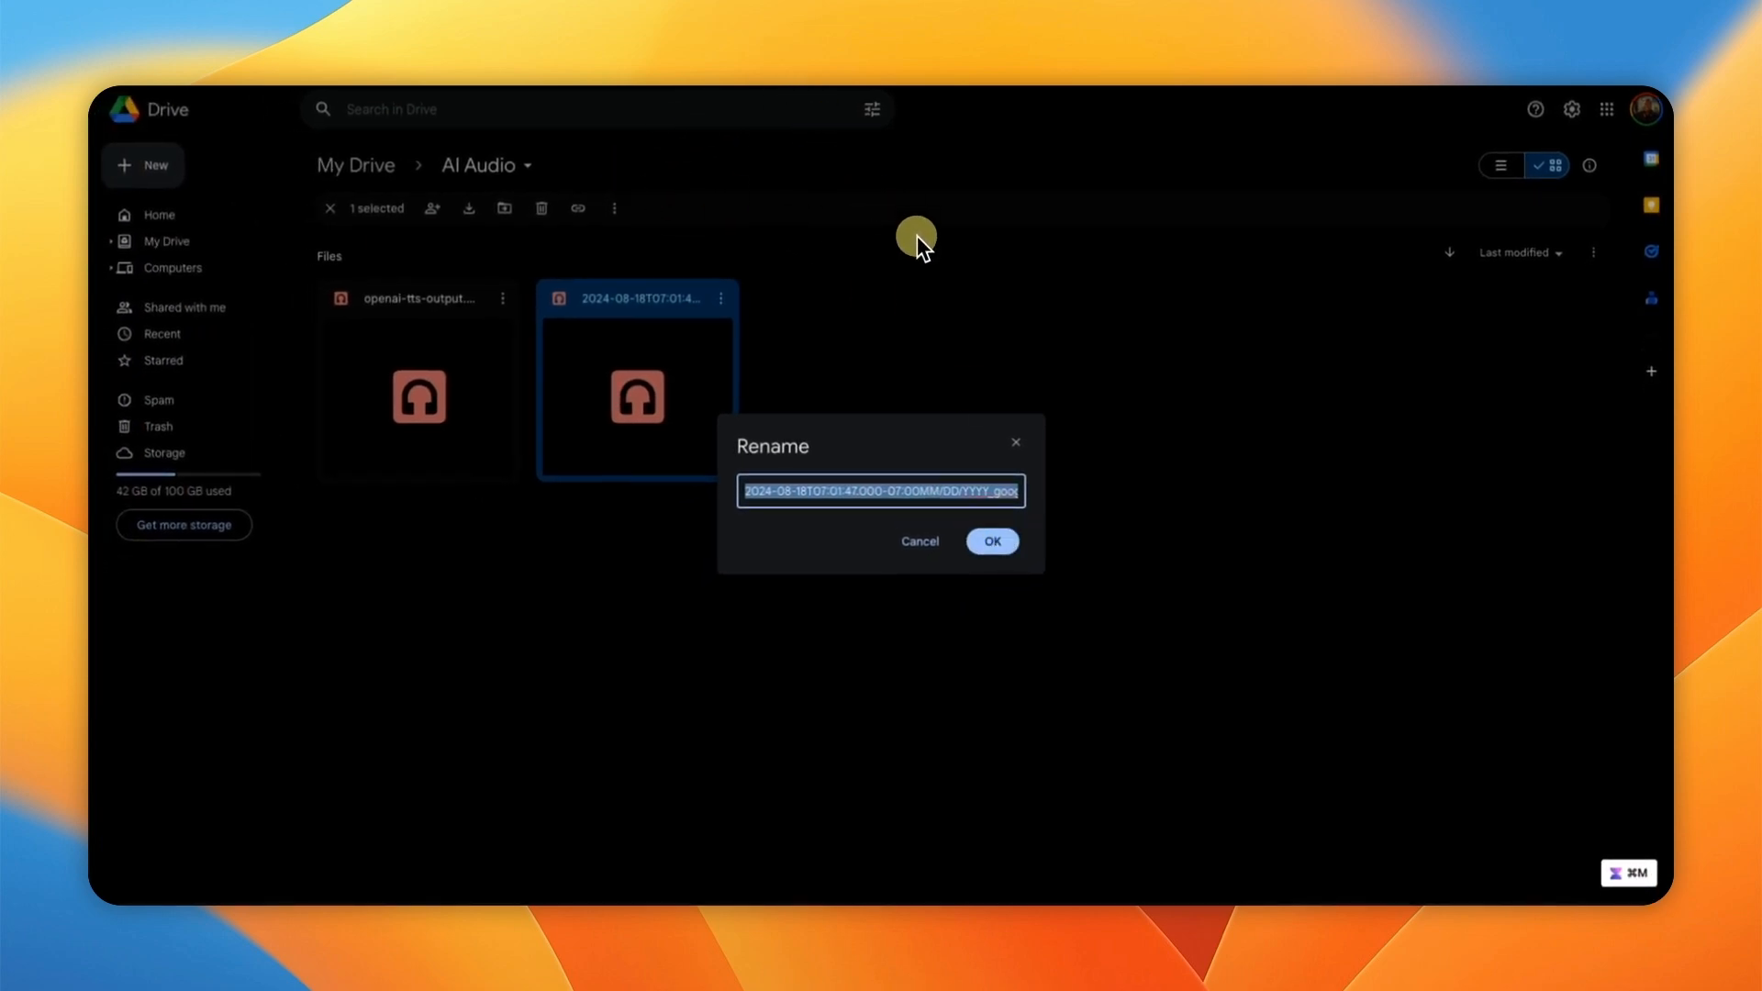
{"action": "left_click", "coordinate": [1005, 447]}
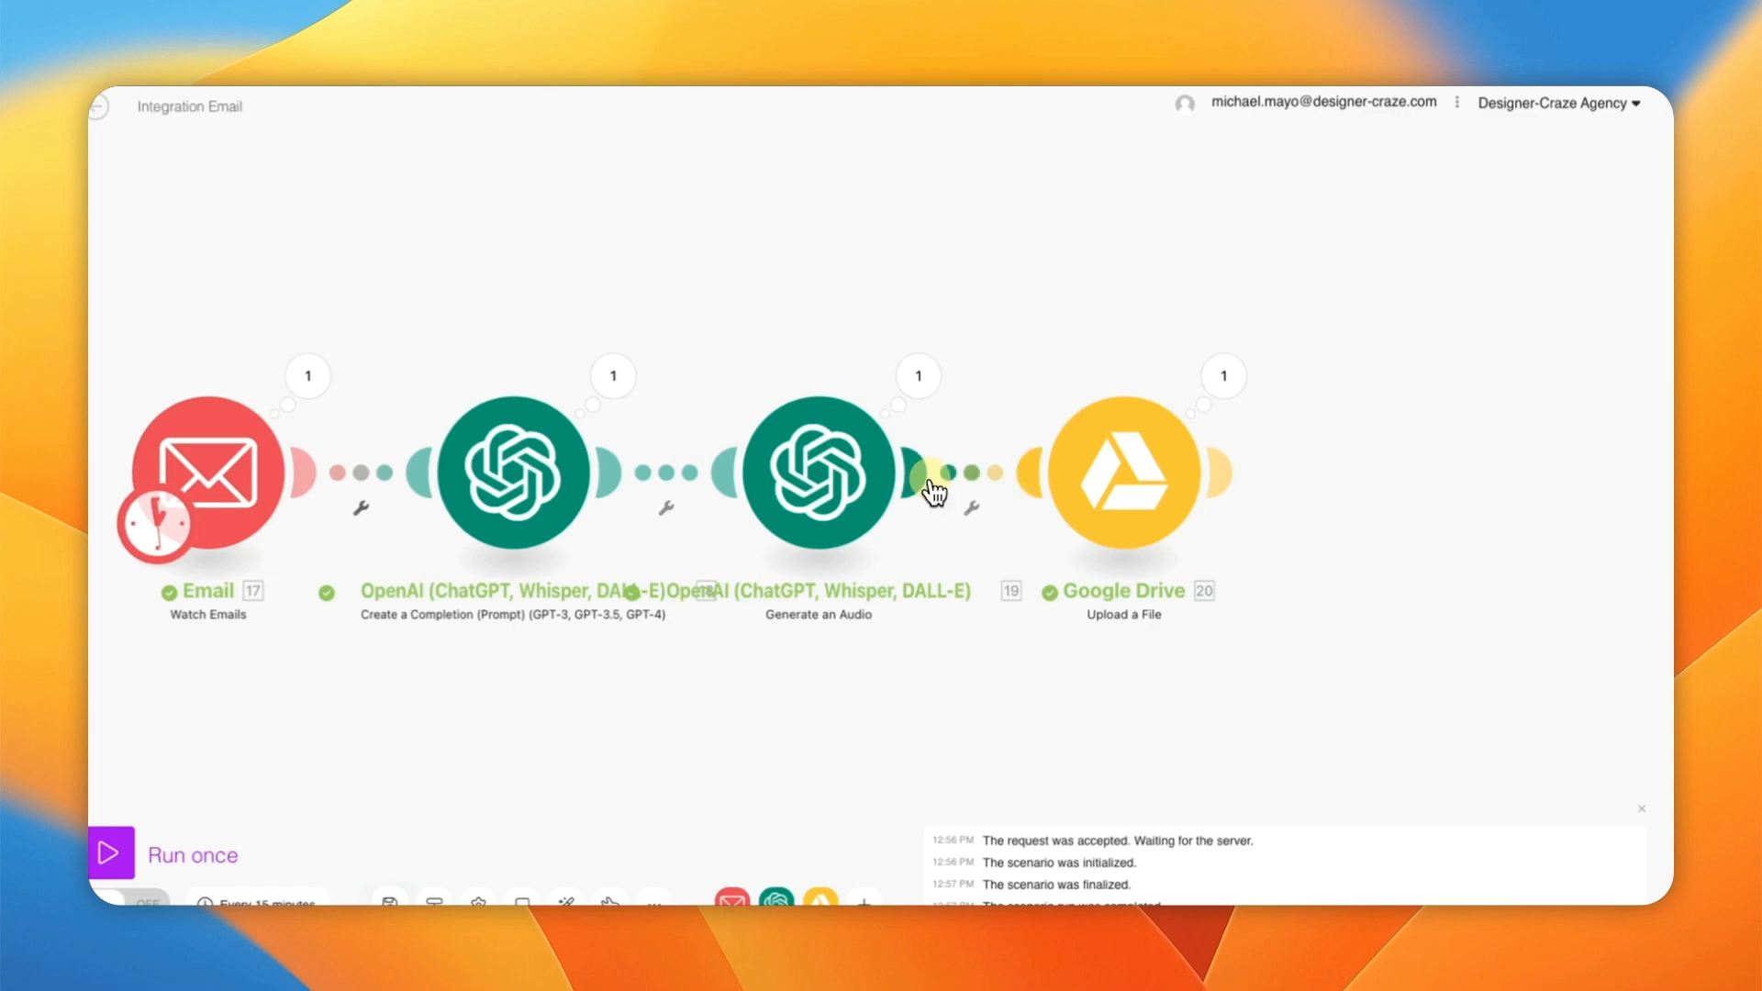
Step: Open the Drive Upload a File settings, switch to mapped file input, and open the File Name mapping panel
{"action": "left_click", "coordinate": [1113, 492]}
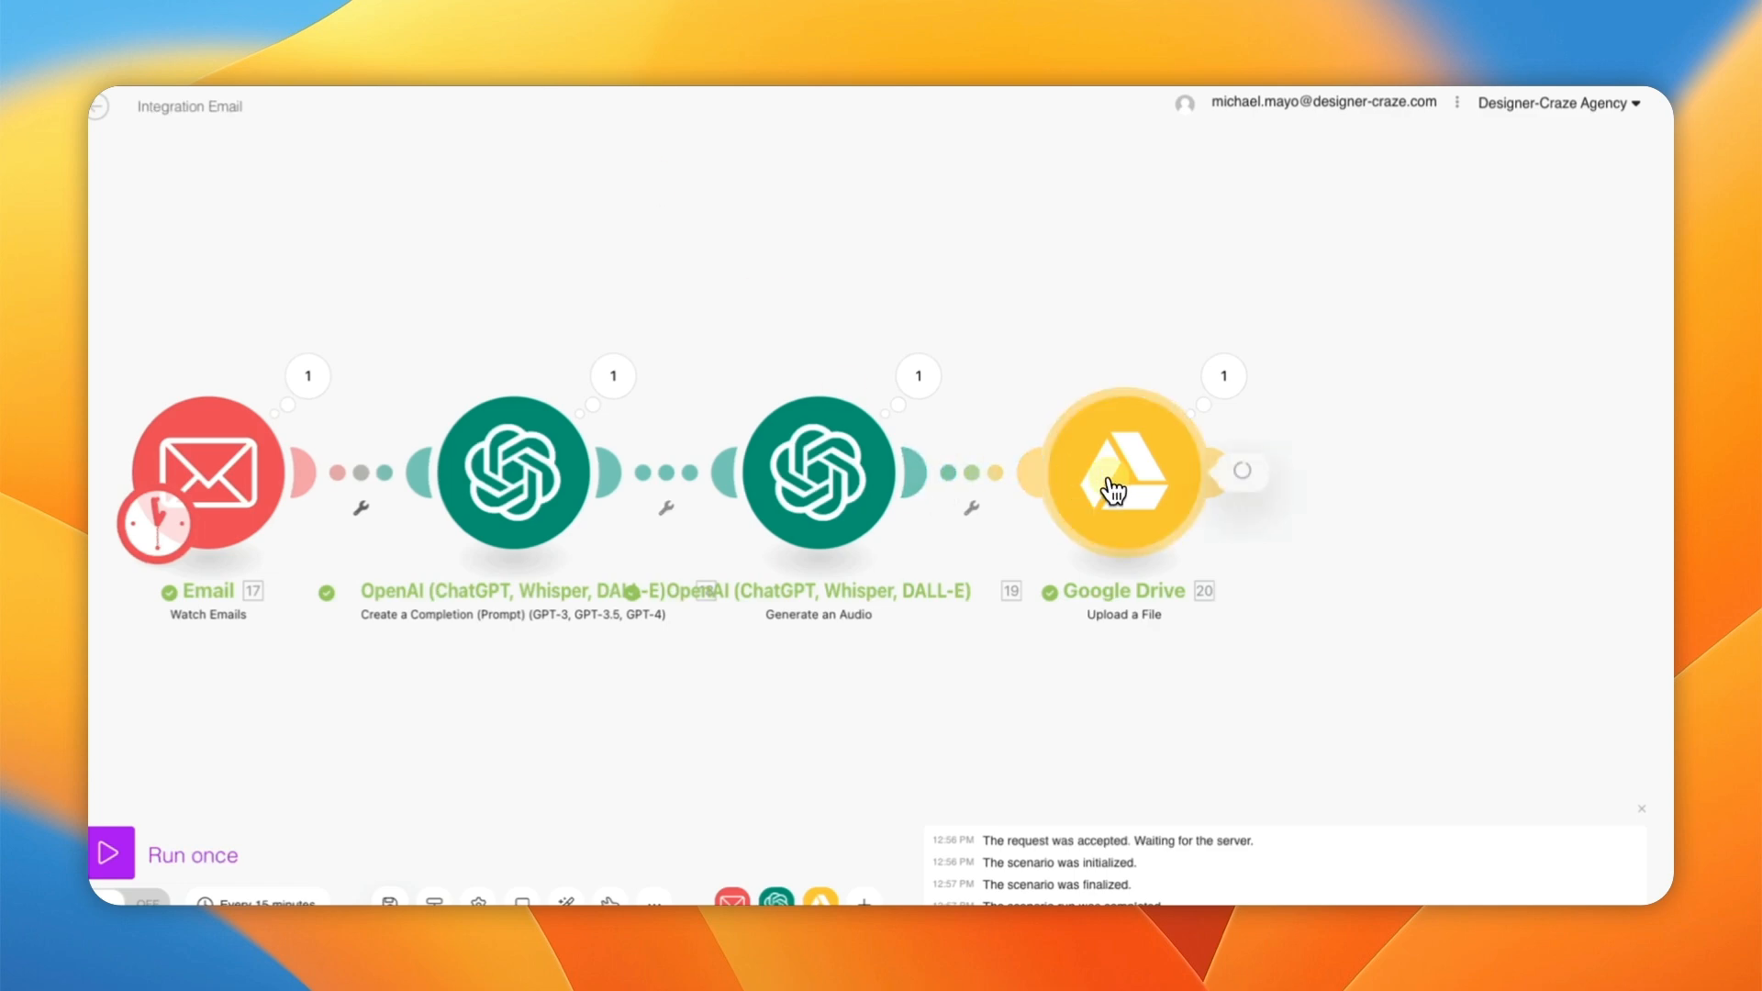
{"action": "left_click_drag", "start_coordinate": [890, 661], "coordinate": [687, 642]}
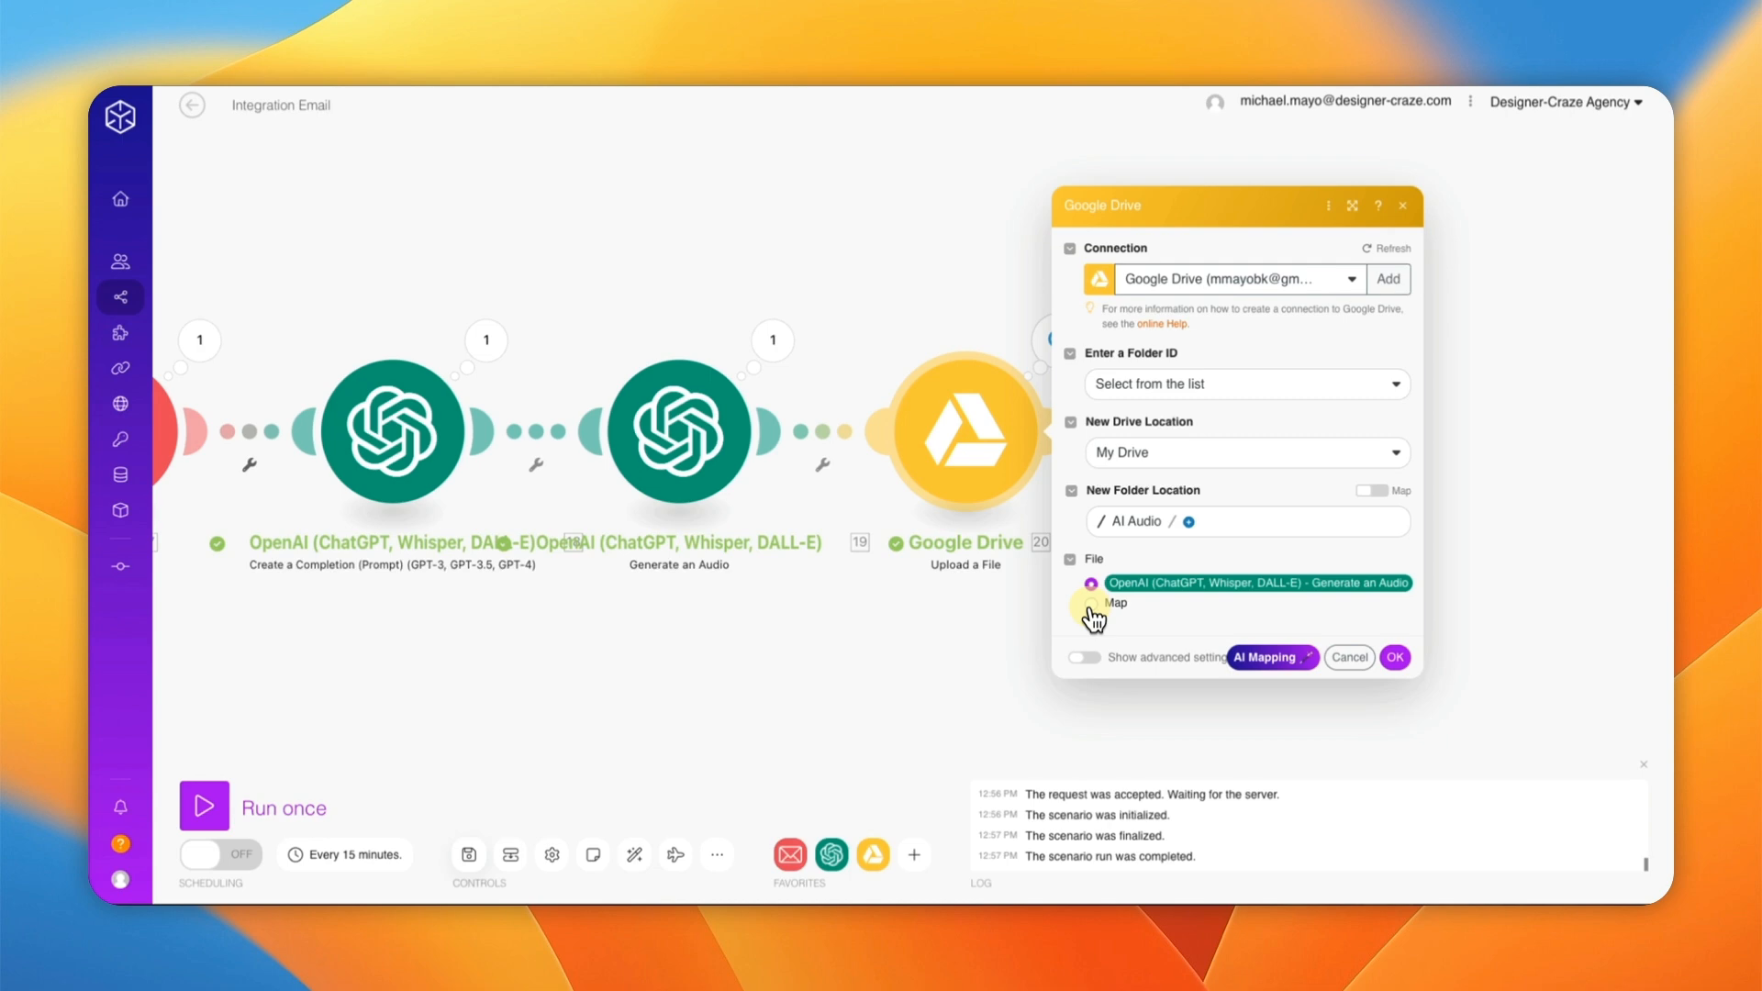
{"action": "left_click", "coordinate": [1090, 606]}
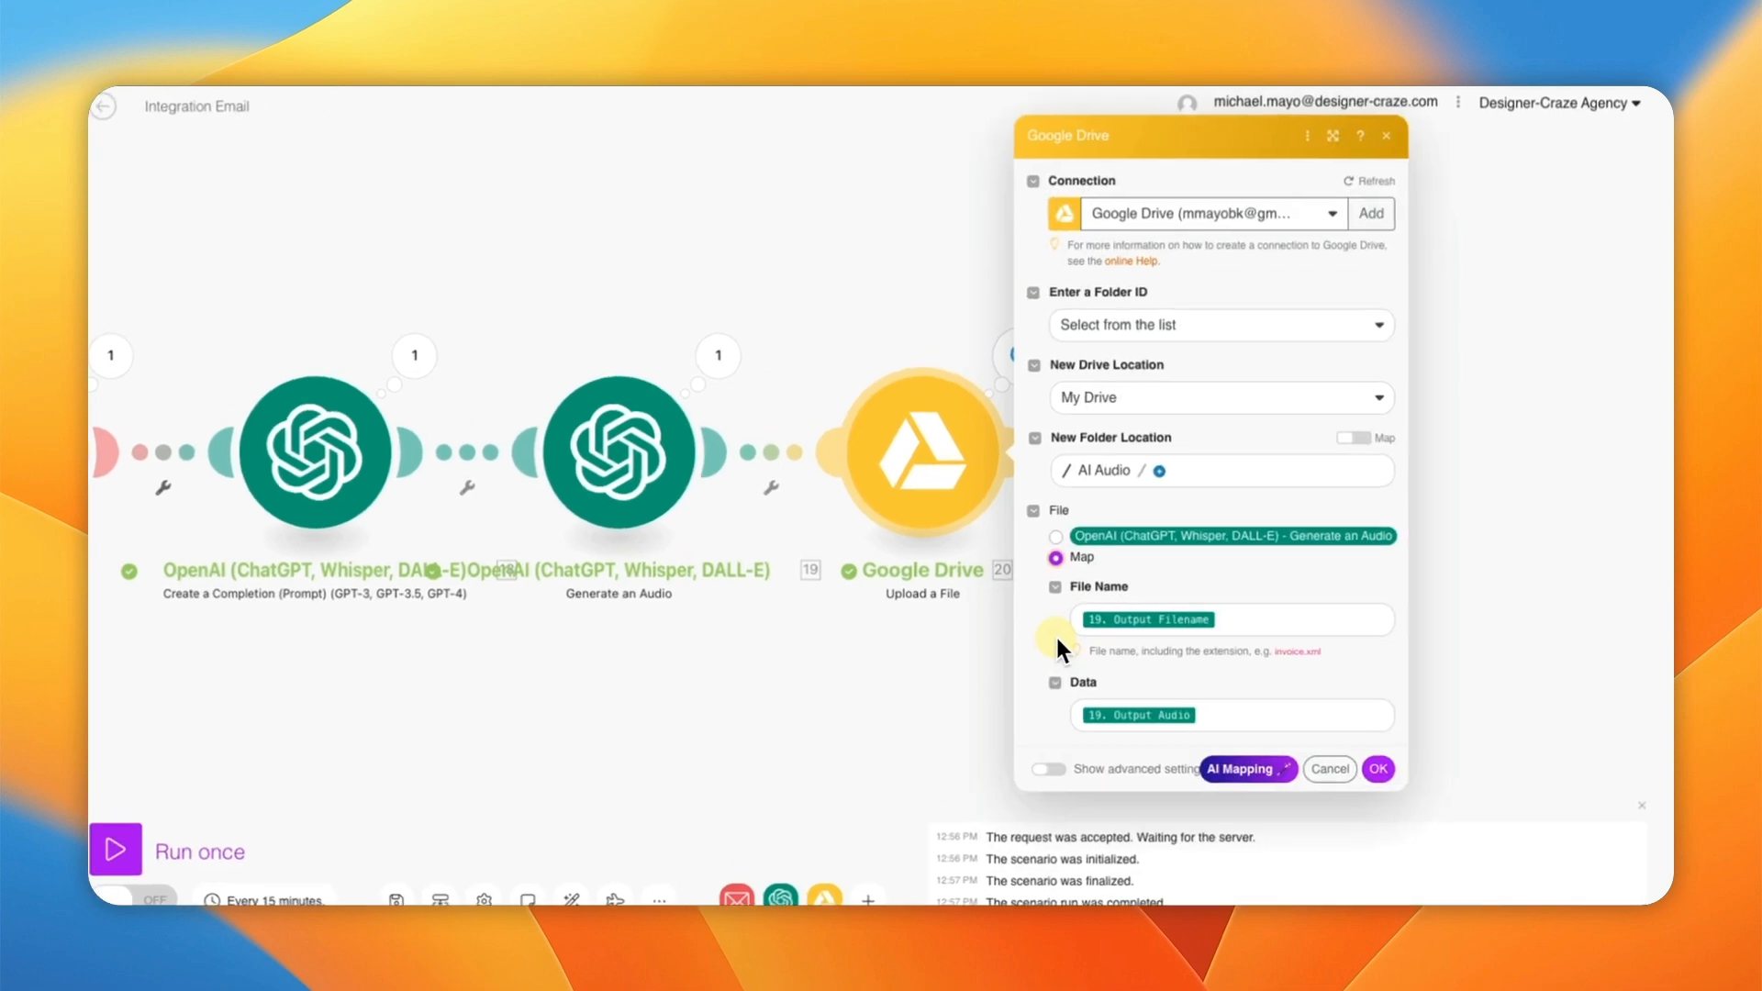
{"action": "left_click", "coordinate": [1193, 622]}
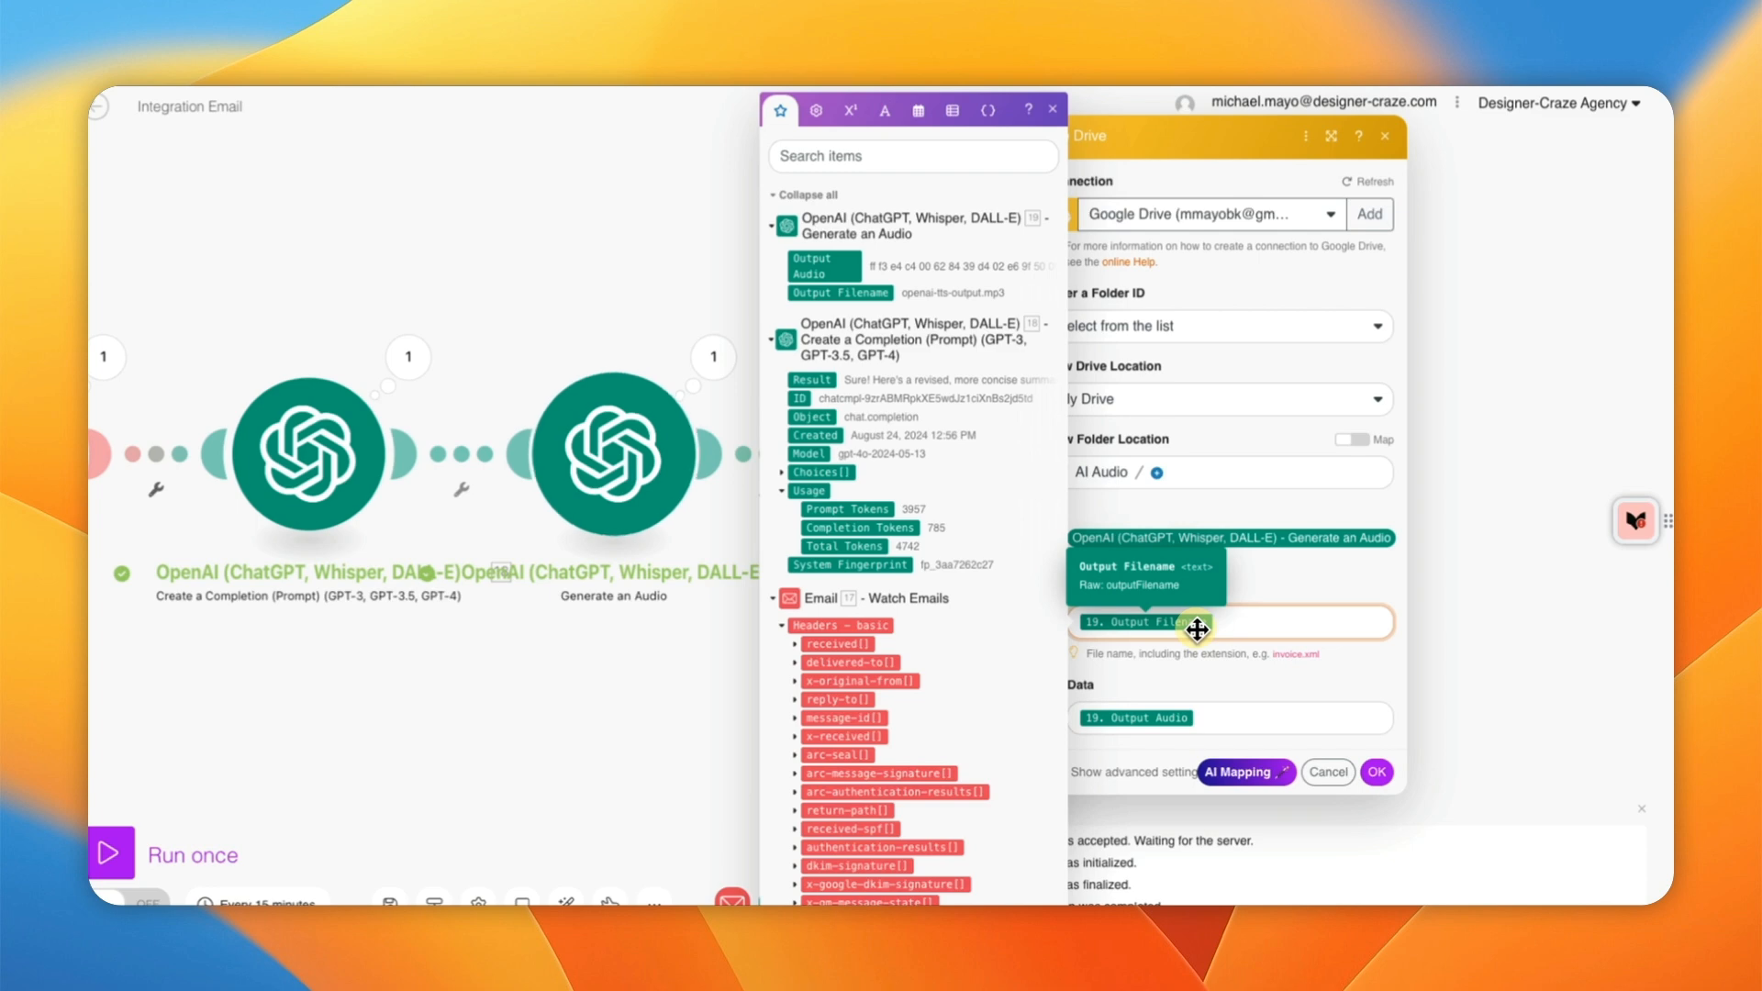
Step: Replace the File Name's 19. Output Filename pill with an empty formatDate function found by searching 'for'
{"action": "left_click", "coordinate": [1235, 622]}
{"action": "key", "text": "BackSpace"}
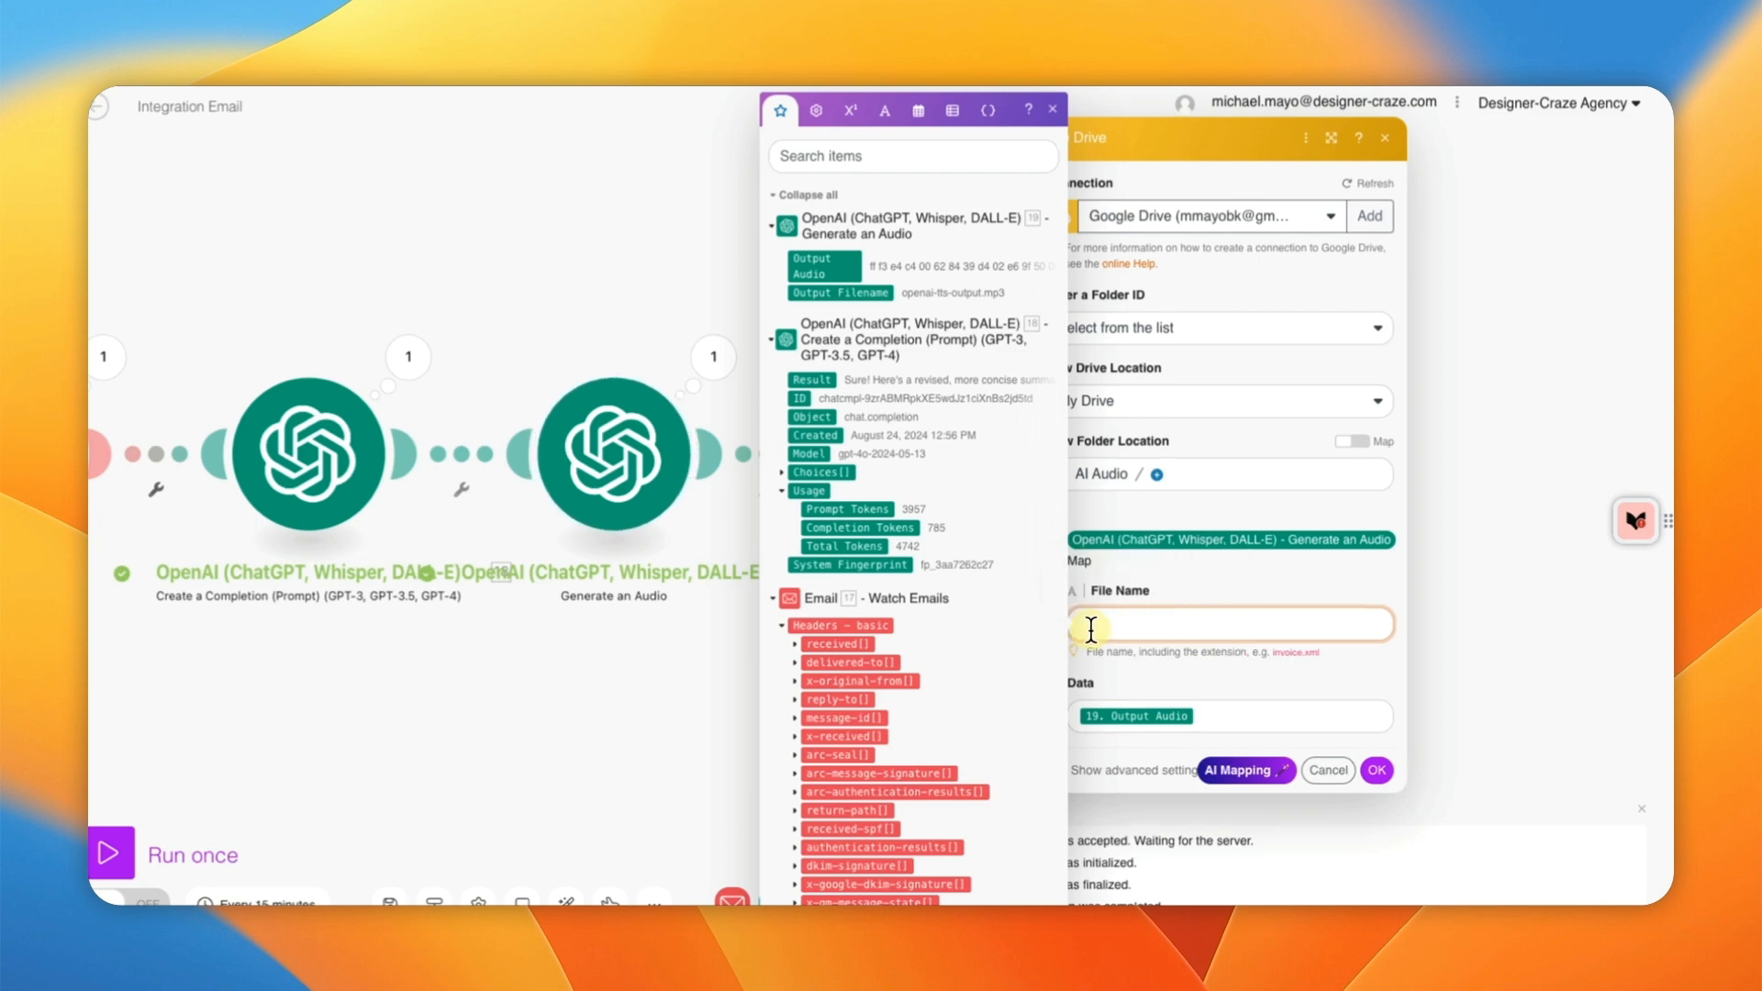
{"action": "left_click", "coordinate": [922, 154]}
{"action": "type", "text": "for"}
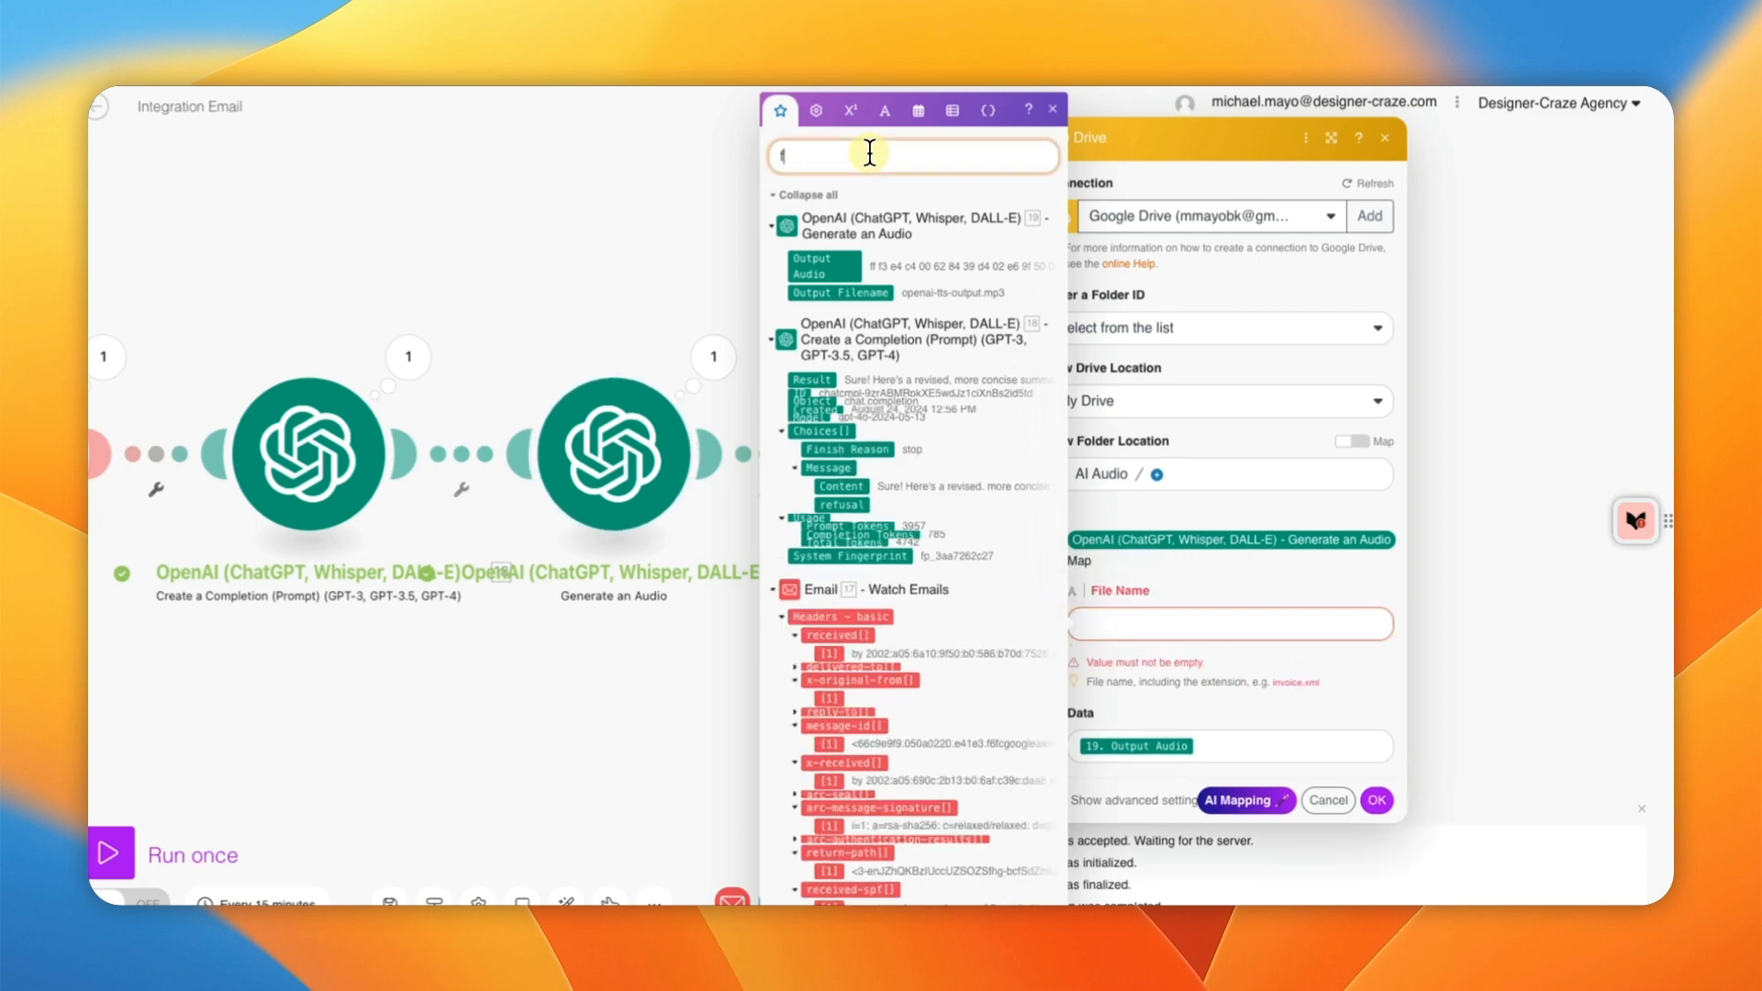
{"action": "type", "text": "m"}
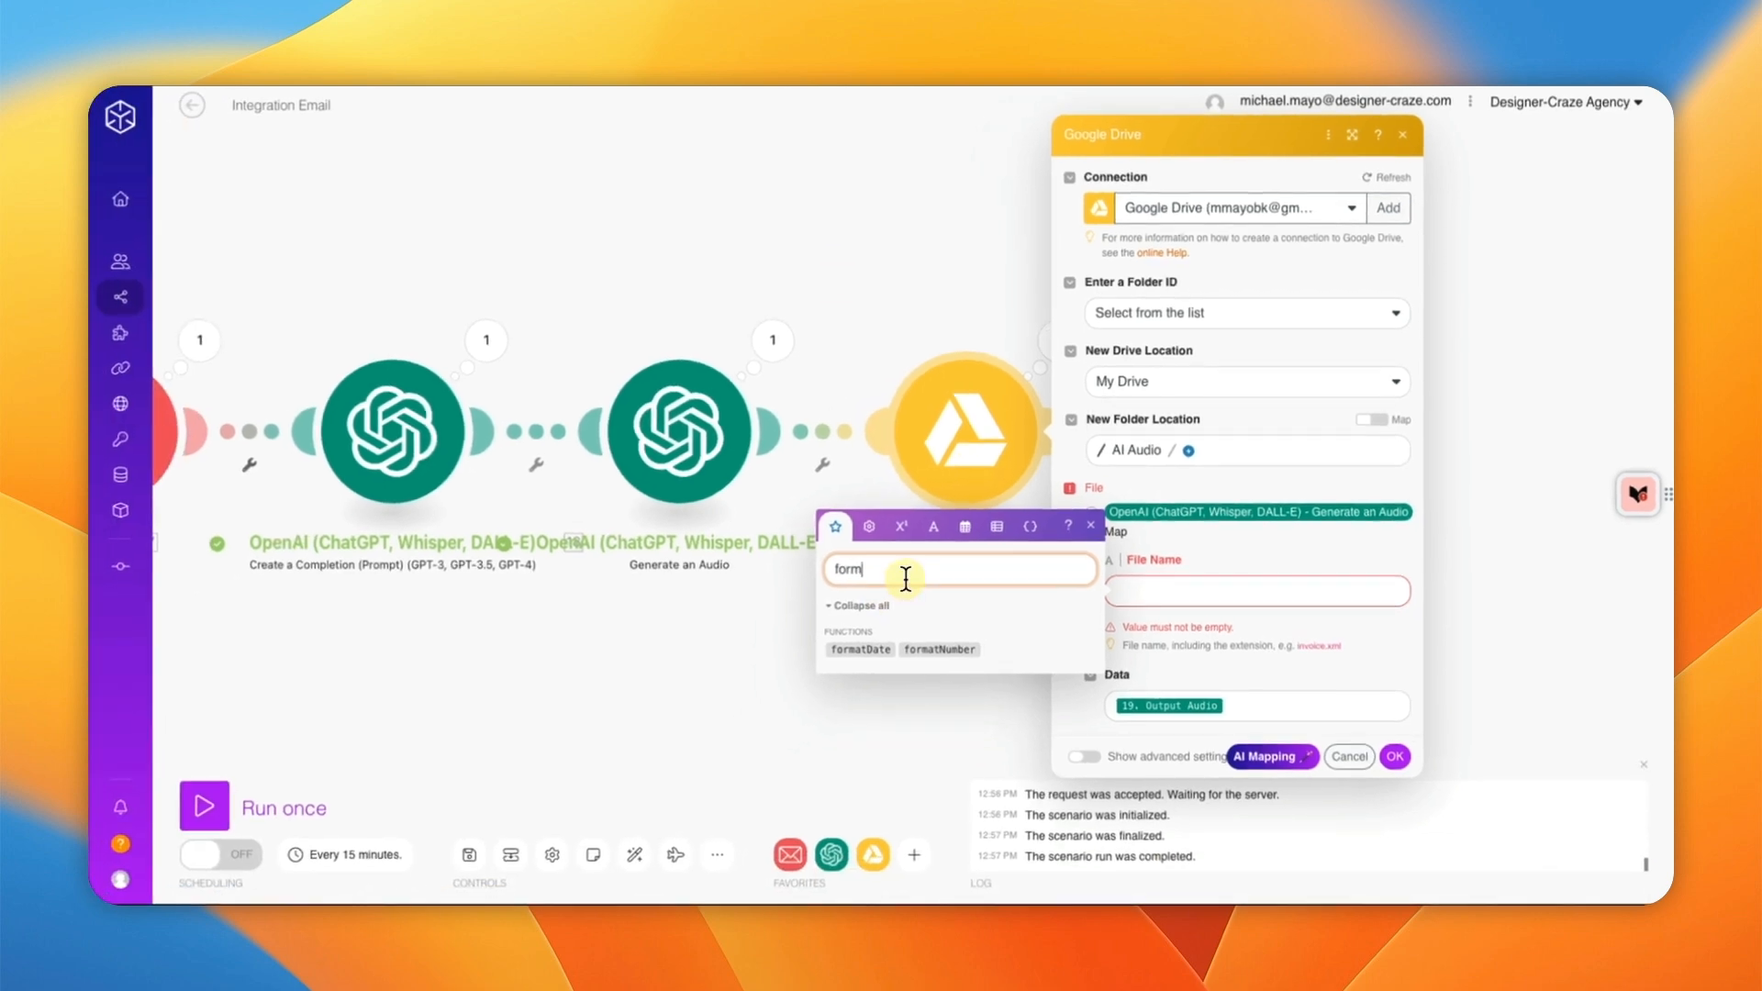
{"action": "key", "text": "BackSpace"}
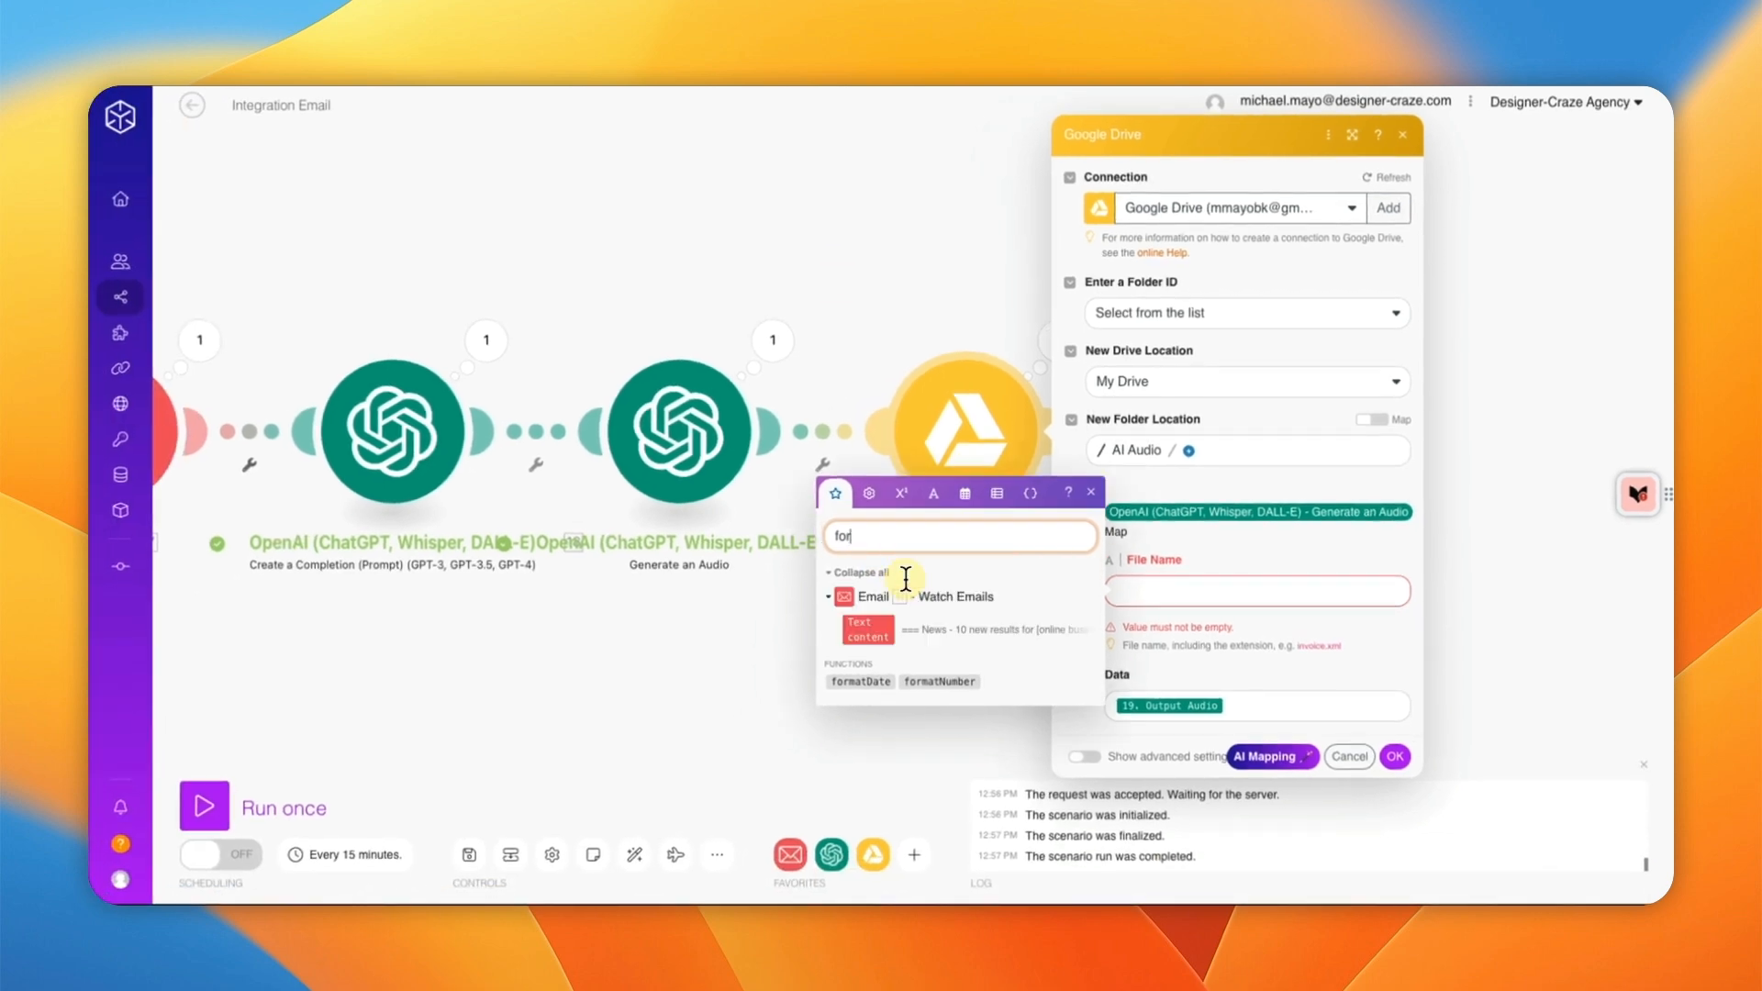
{"action": "mouse_move", "coordinate": [850, 688]}
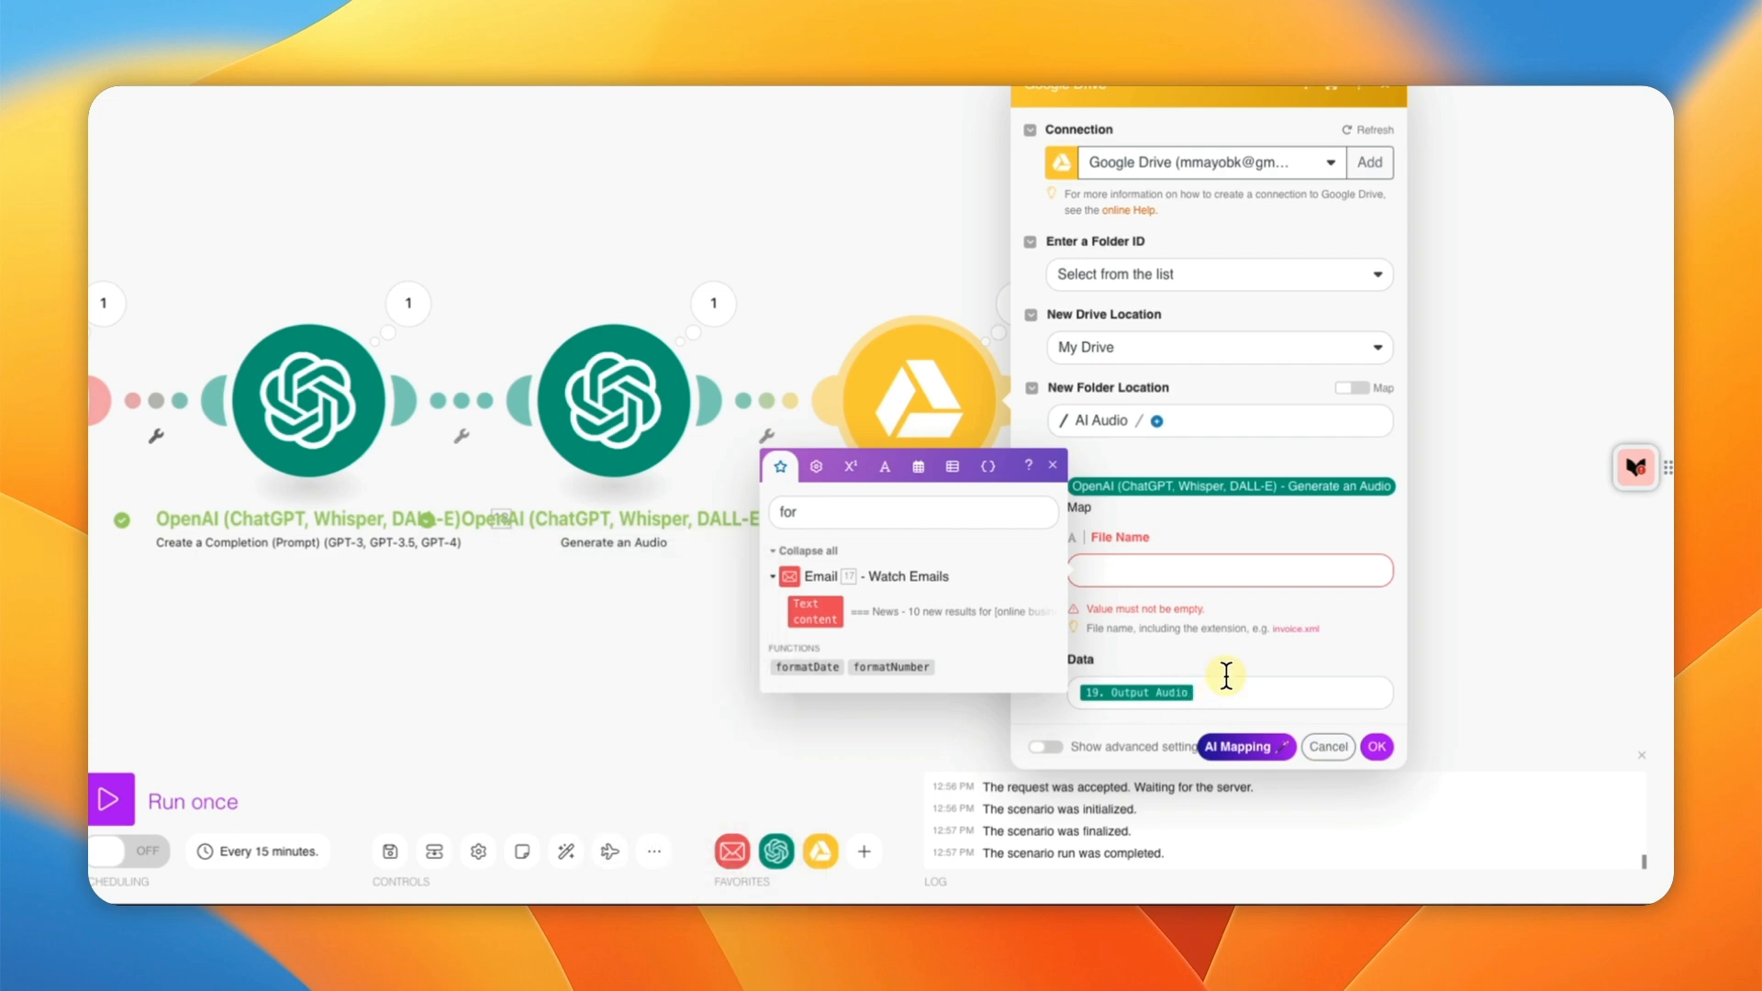
{"action": "left_click", "coordinate": [1203, 561]}
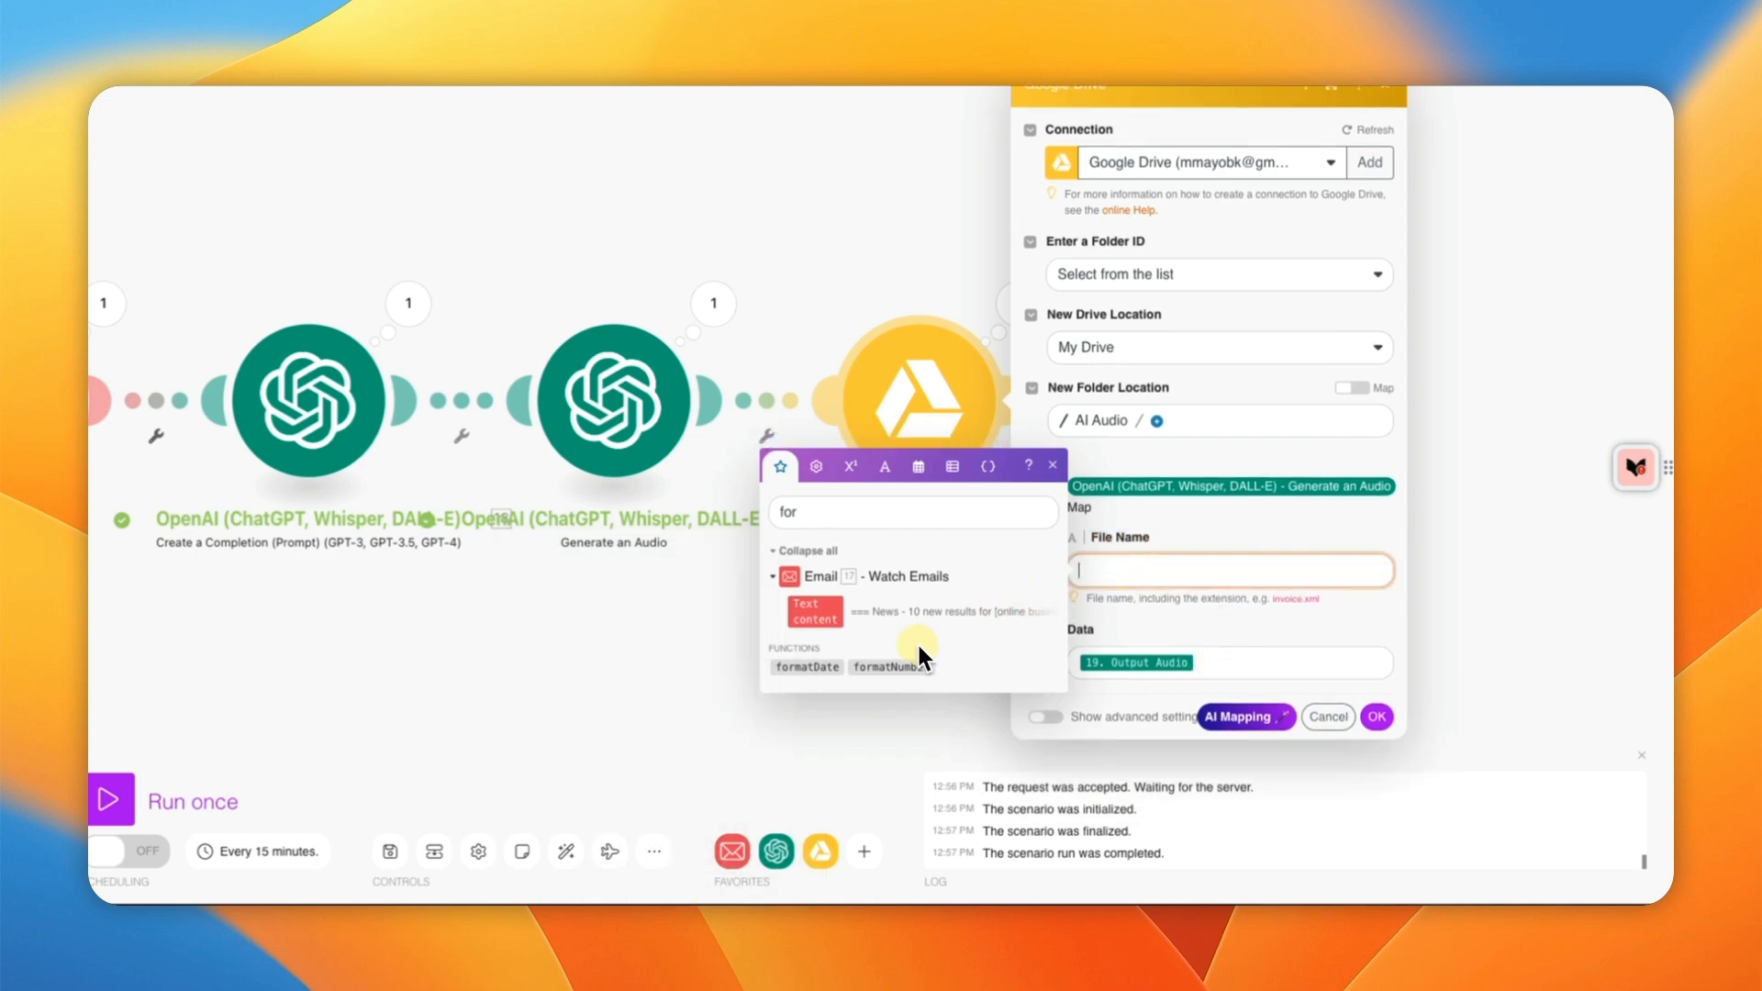
{"action": "left_click", "coordinate": [812, 667]}
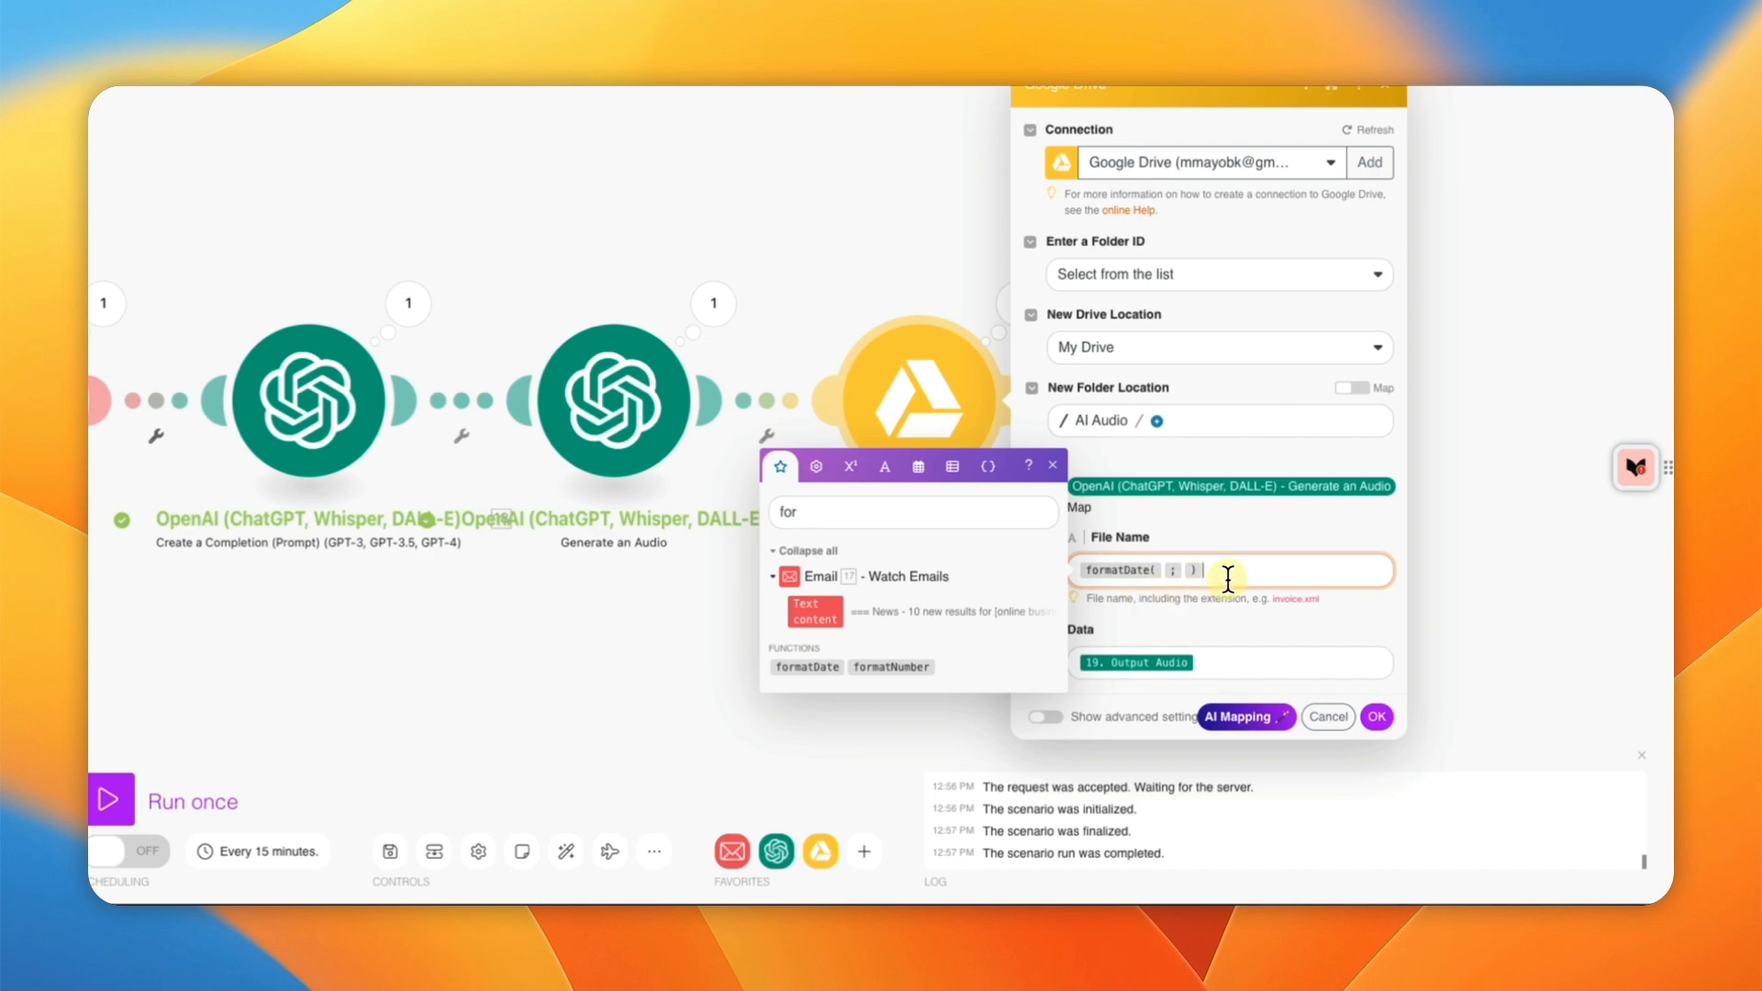
{"action": "left_click", "coordinate": [954, 513]}
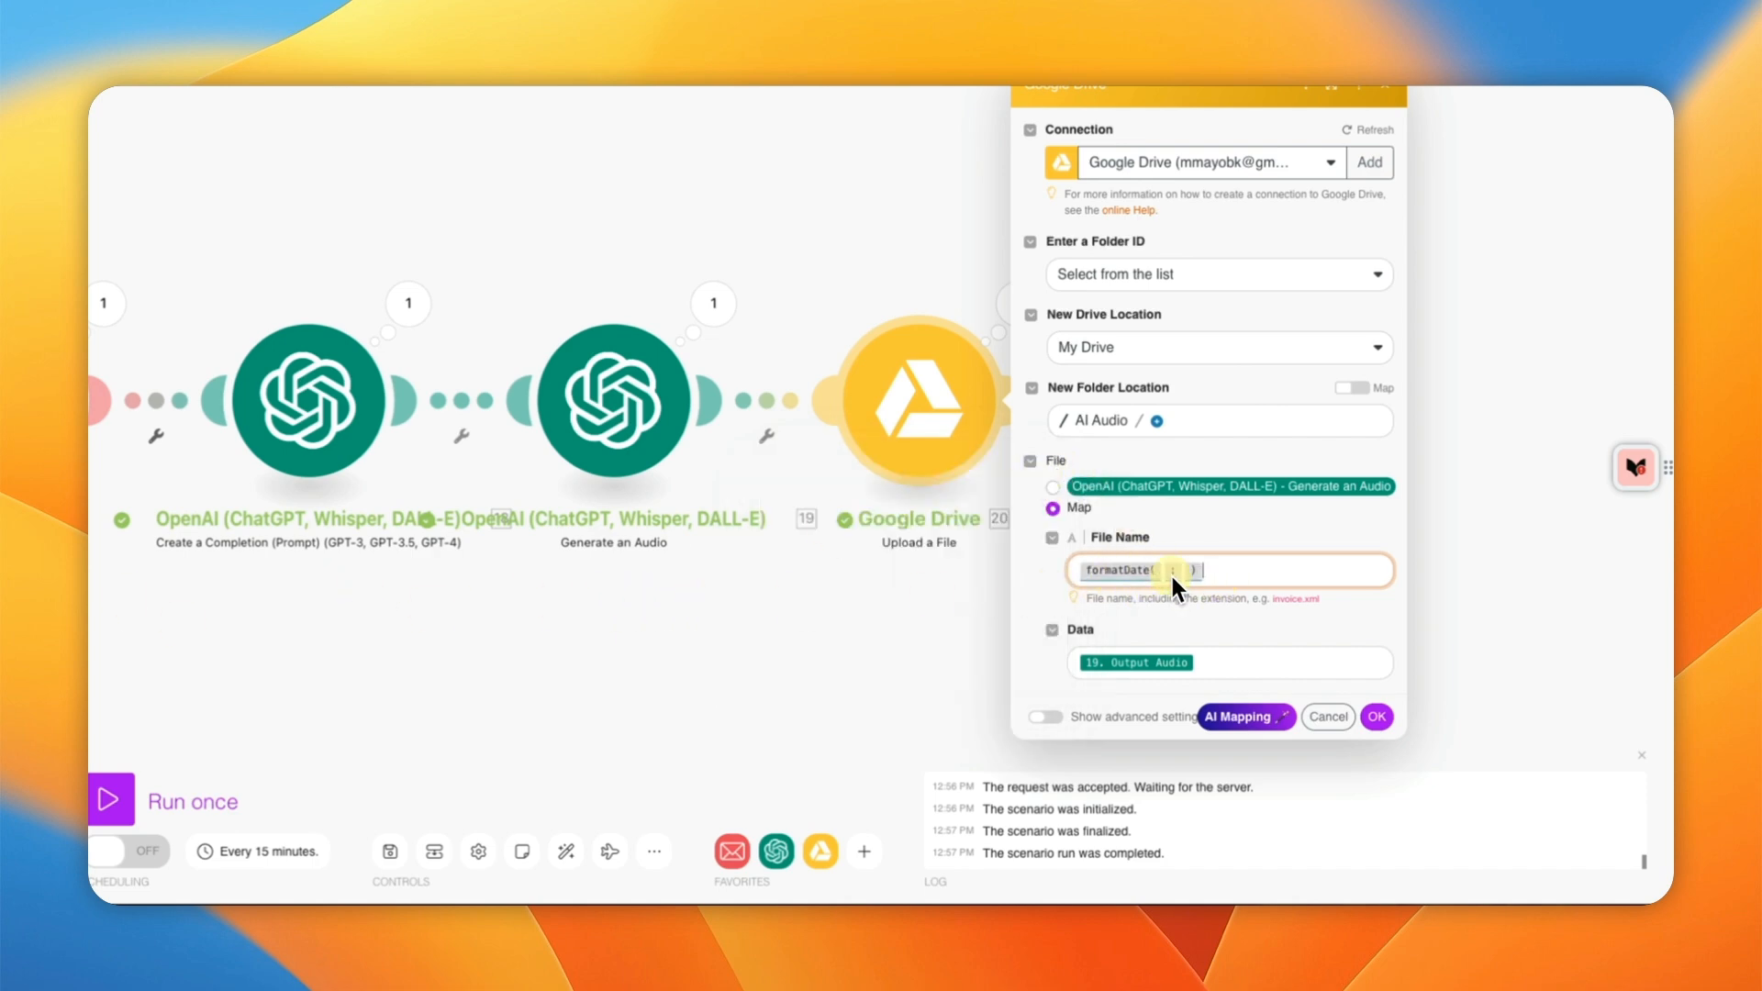
Step: Dismiss the formatDate help card and reopen the Drive upload's File Name mapping panel
{"action": "left_click", "coordinate": [1165, 571]}
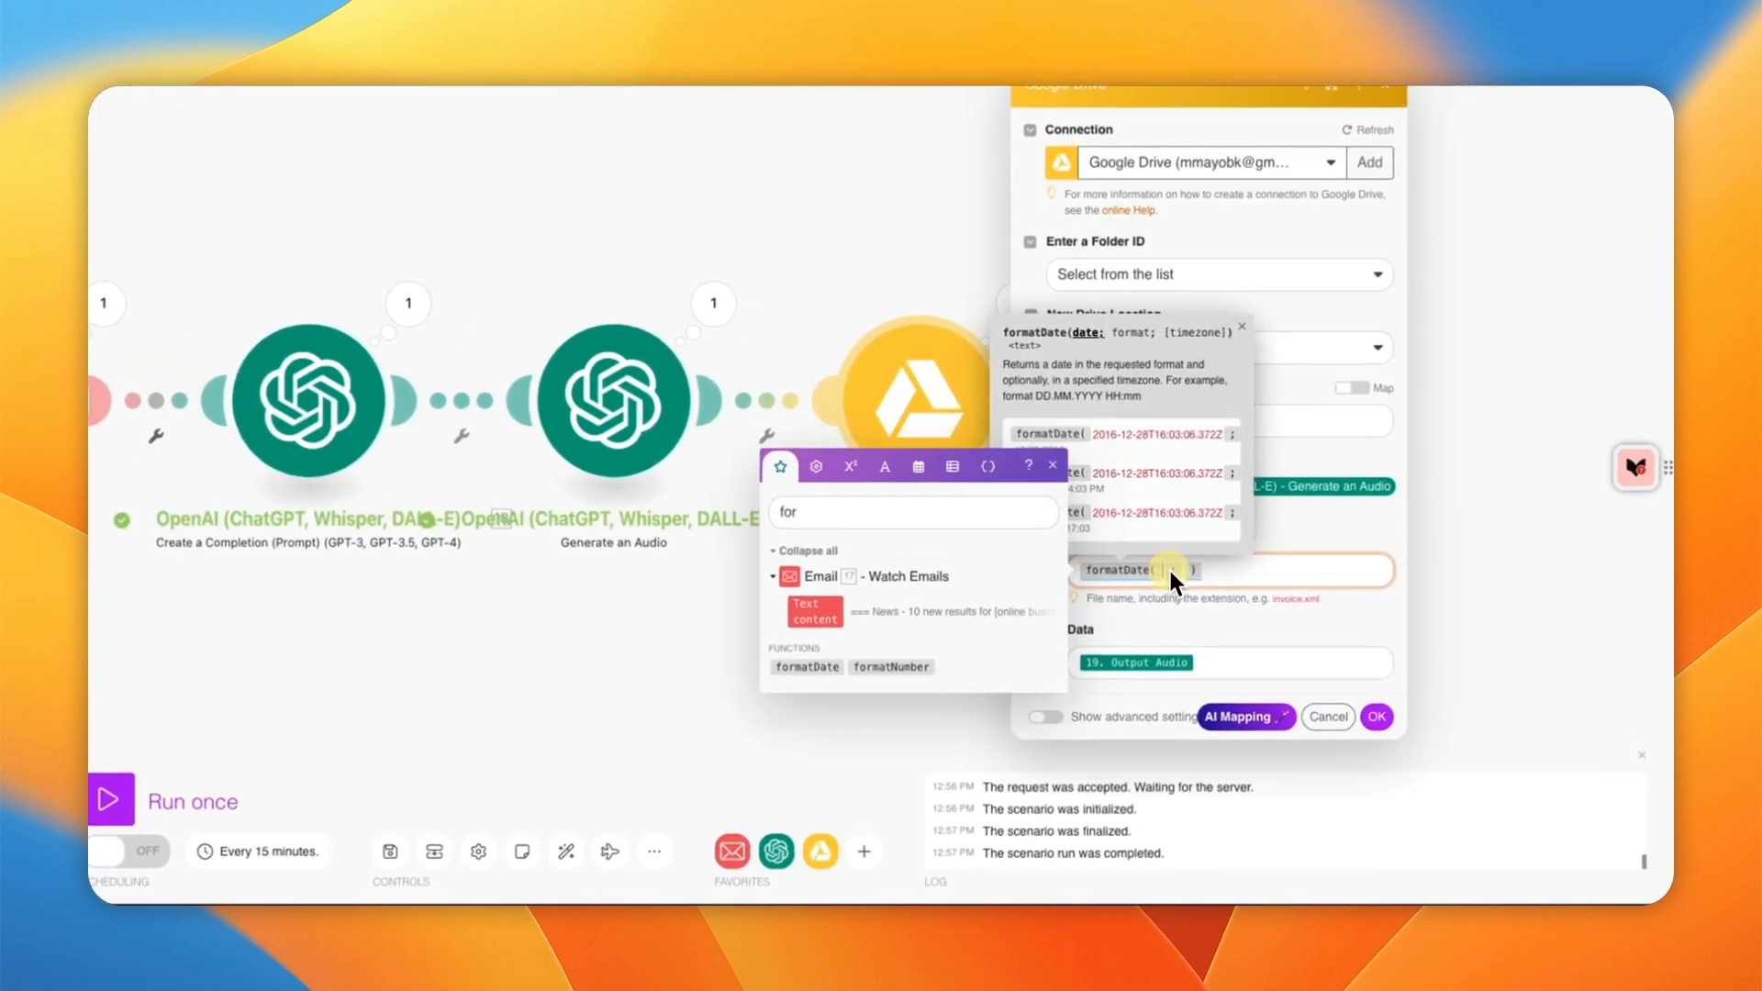
{"action": "left_click", "coordinate": [1258, 570]}
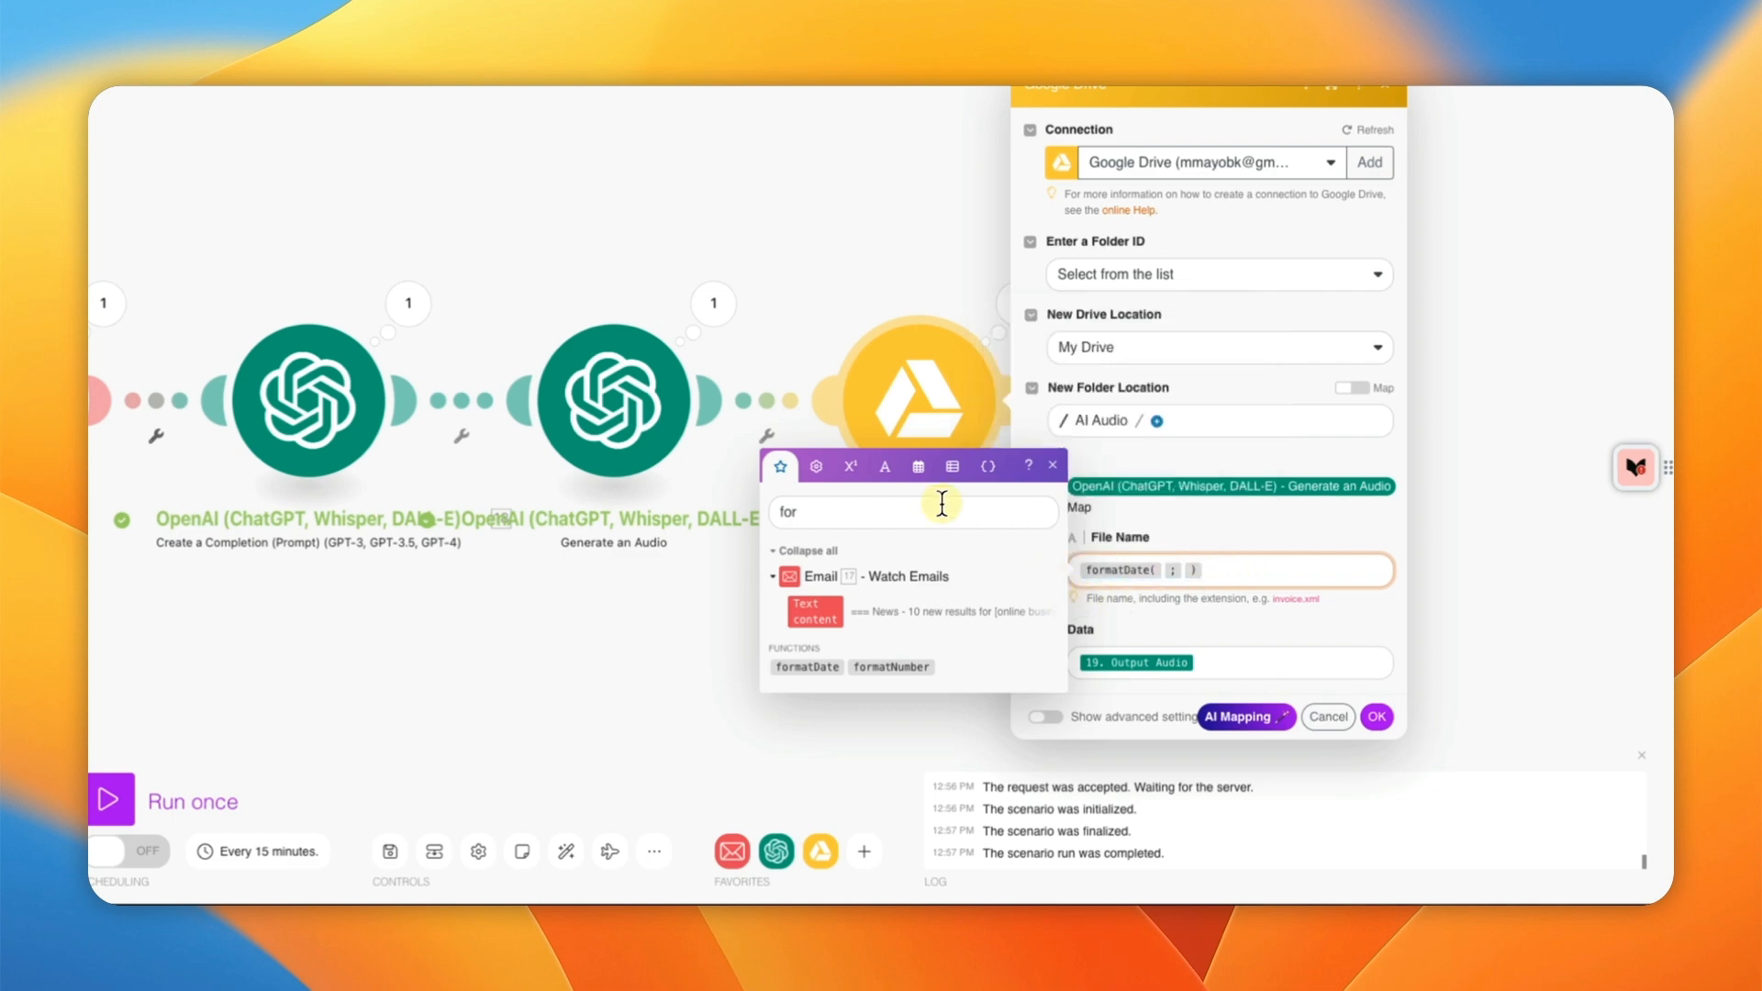
{"action": "left_click", "coordinate": [1434, 570]}
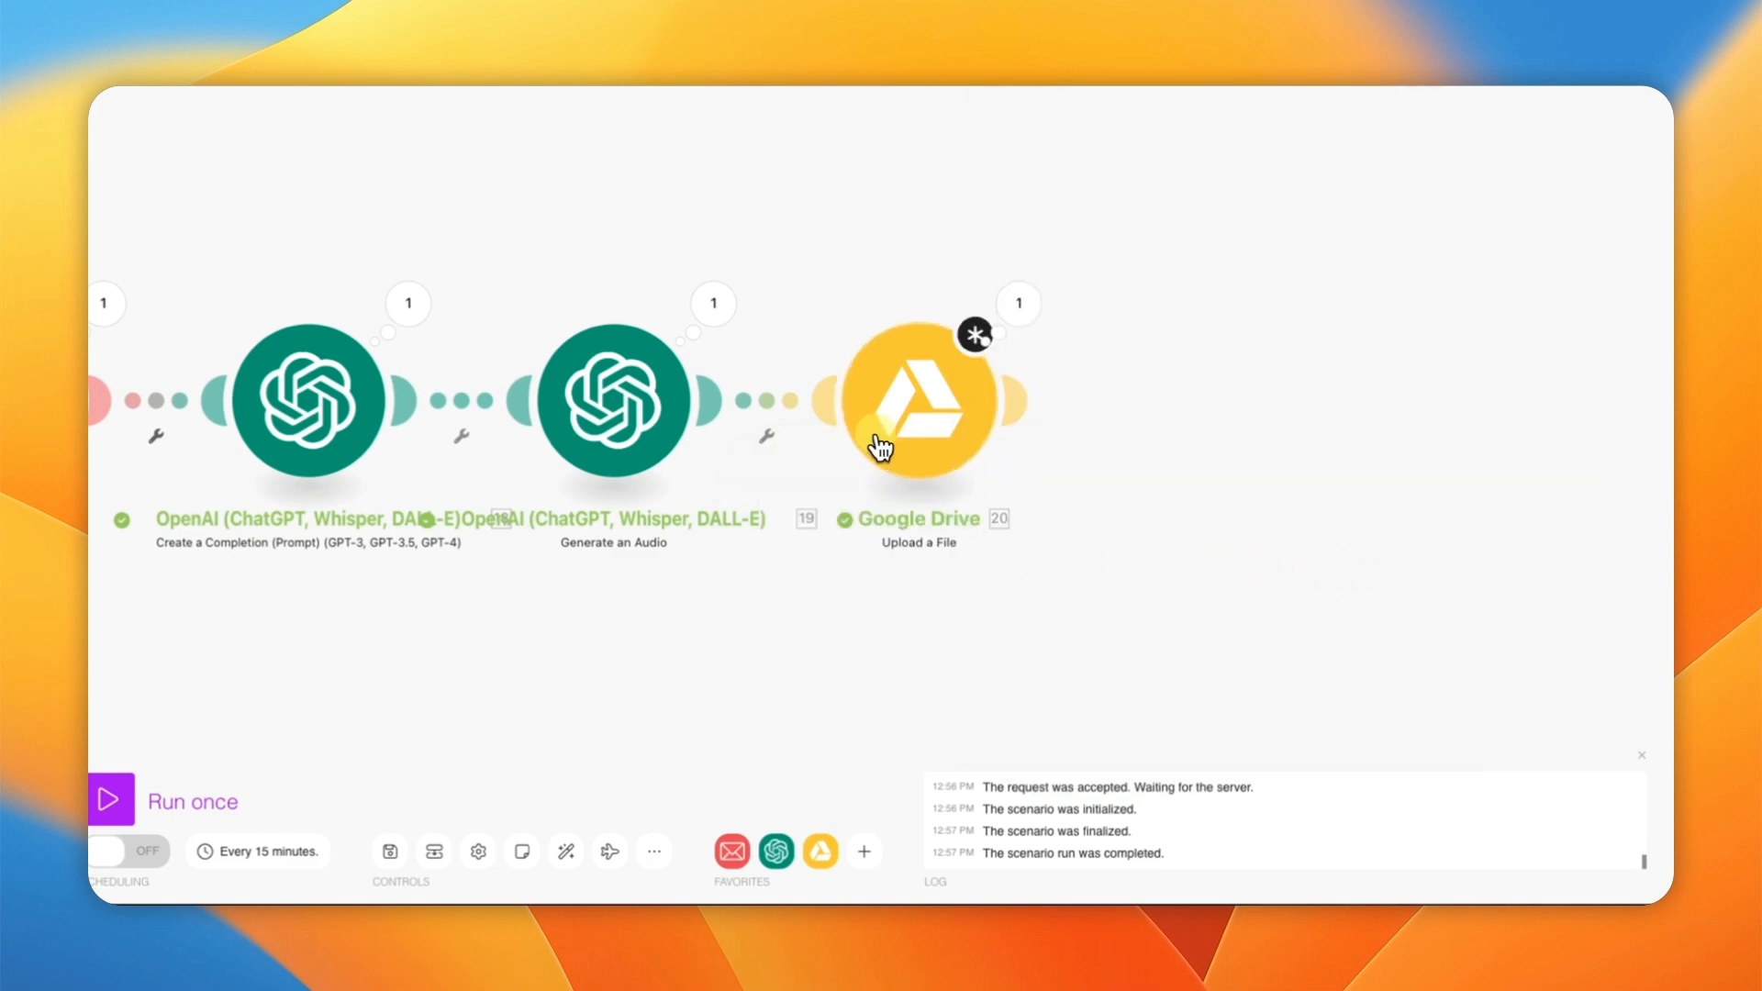
{"action": "left_click", "coordinate": [894, 442]}
{"action": "left_click", "coordinate": [1218, 569]}
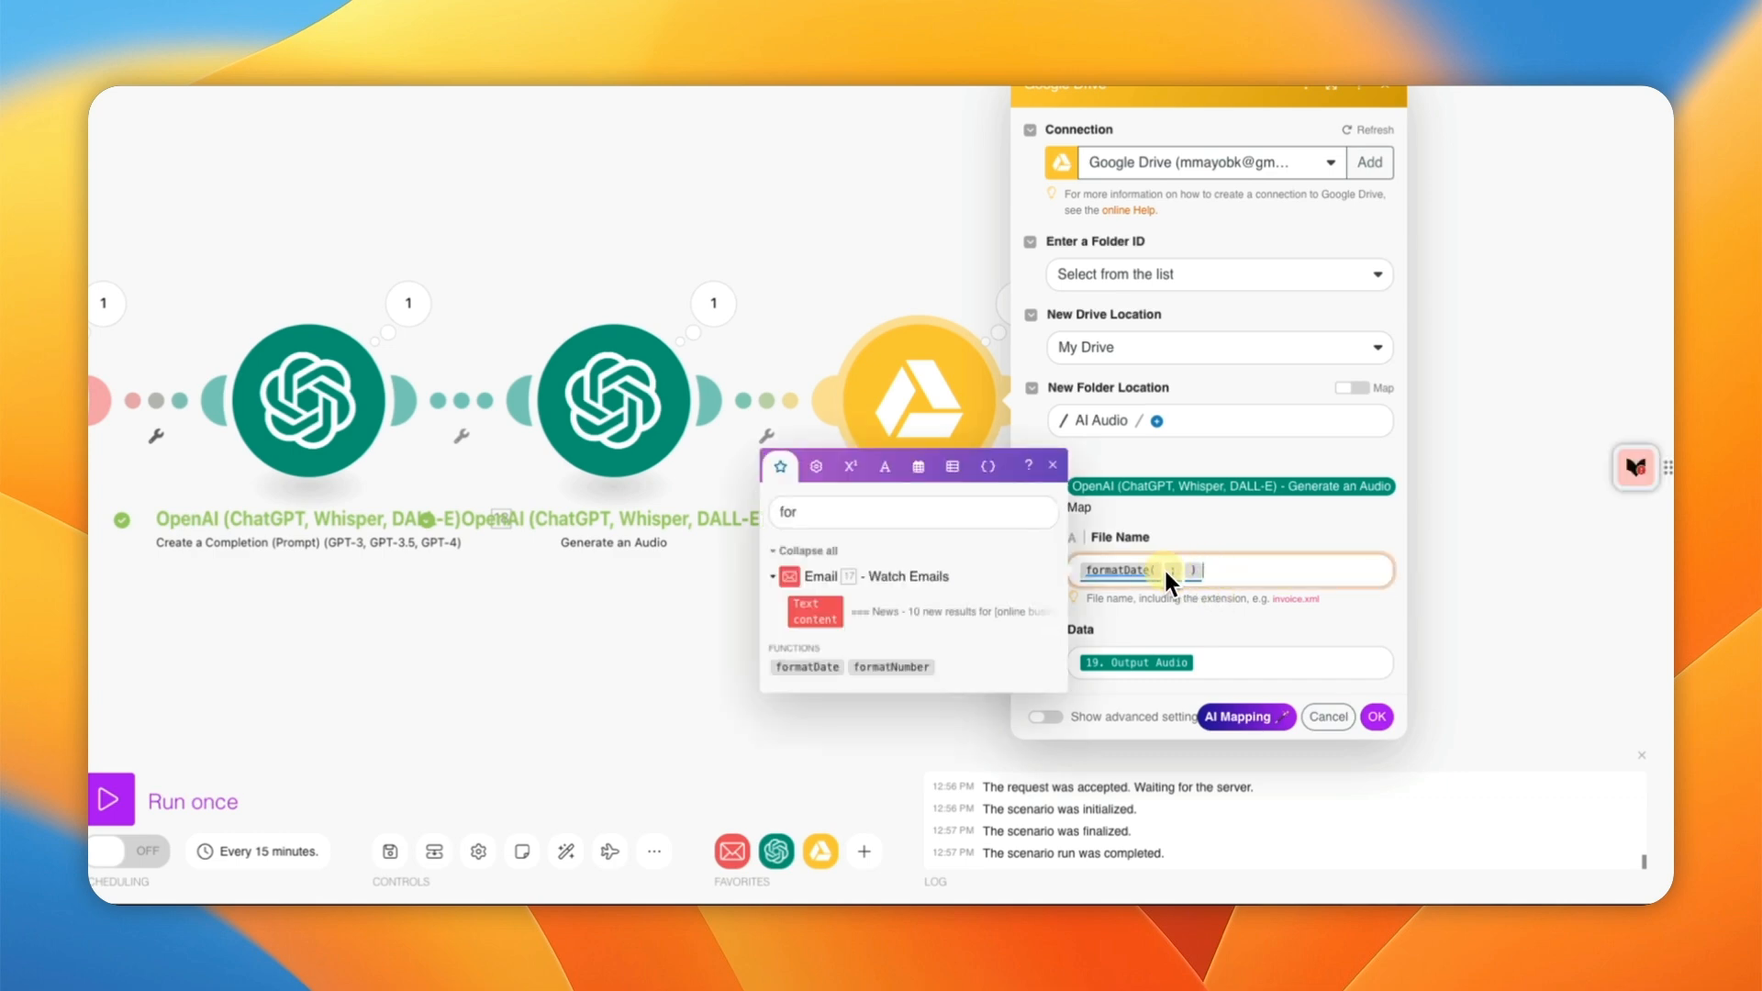
Step: Widen the mapping search to 'f' and scroll through the earlier modules' mappable outputs
{"action": "left_click", "coordinate": [905, 510]}
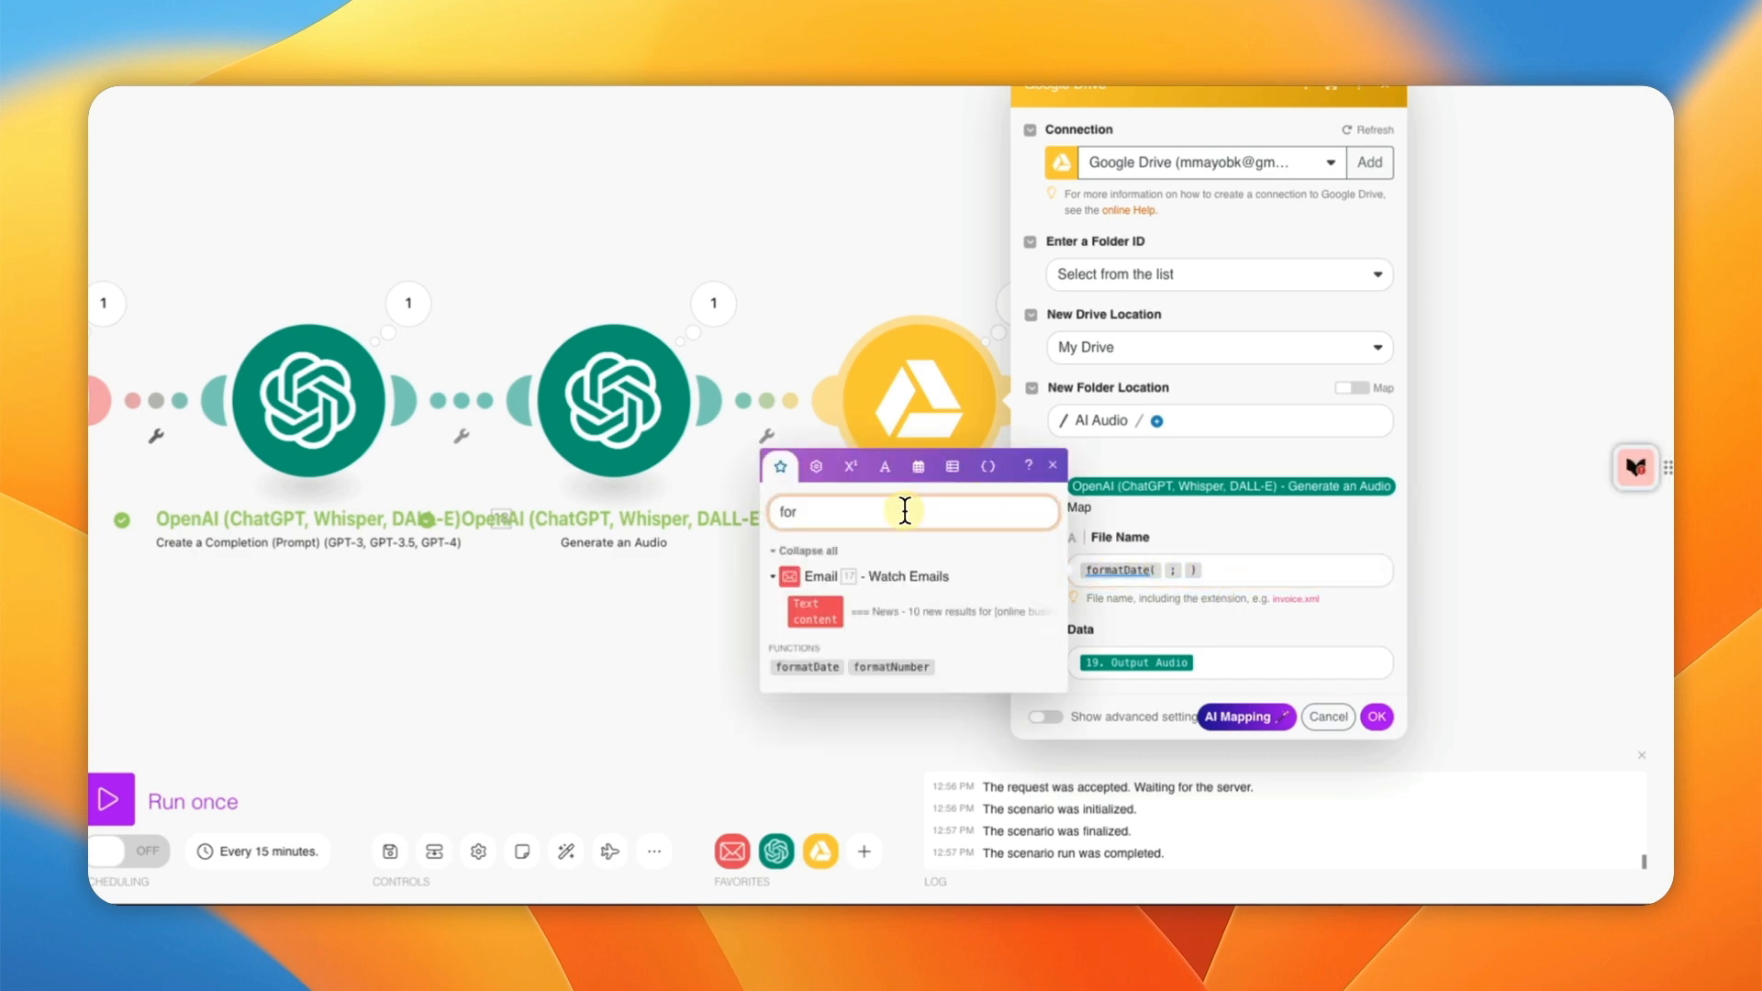
{"action": "key", "text": "BackSpace"}
{"action": "key", "text": "BackSpace"}
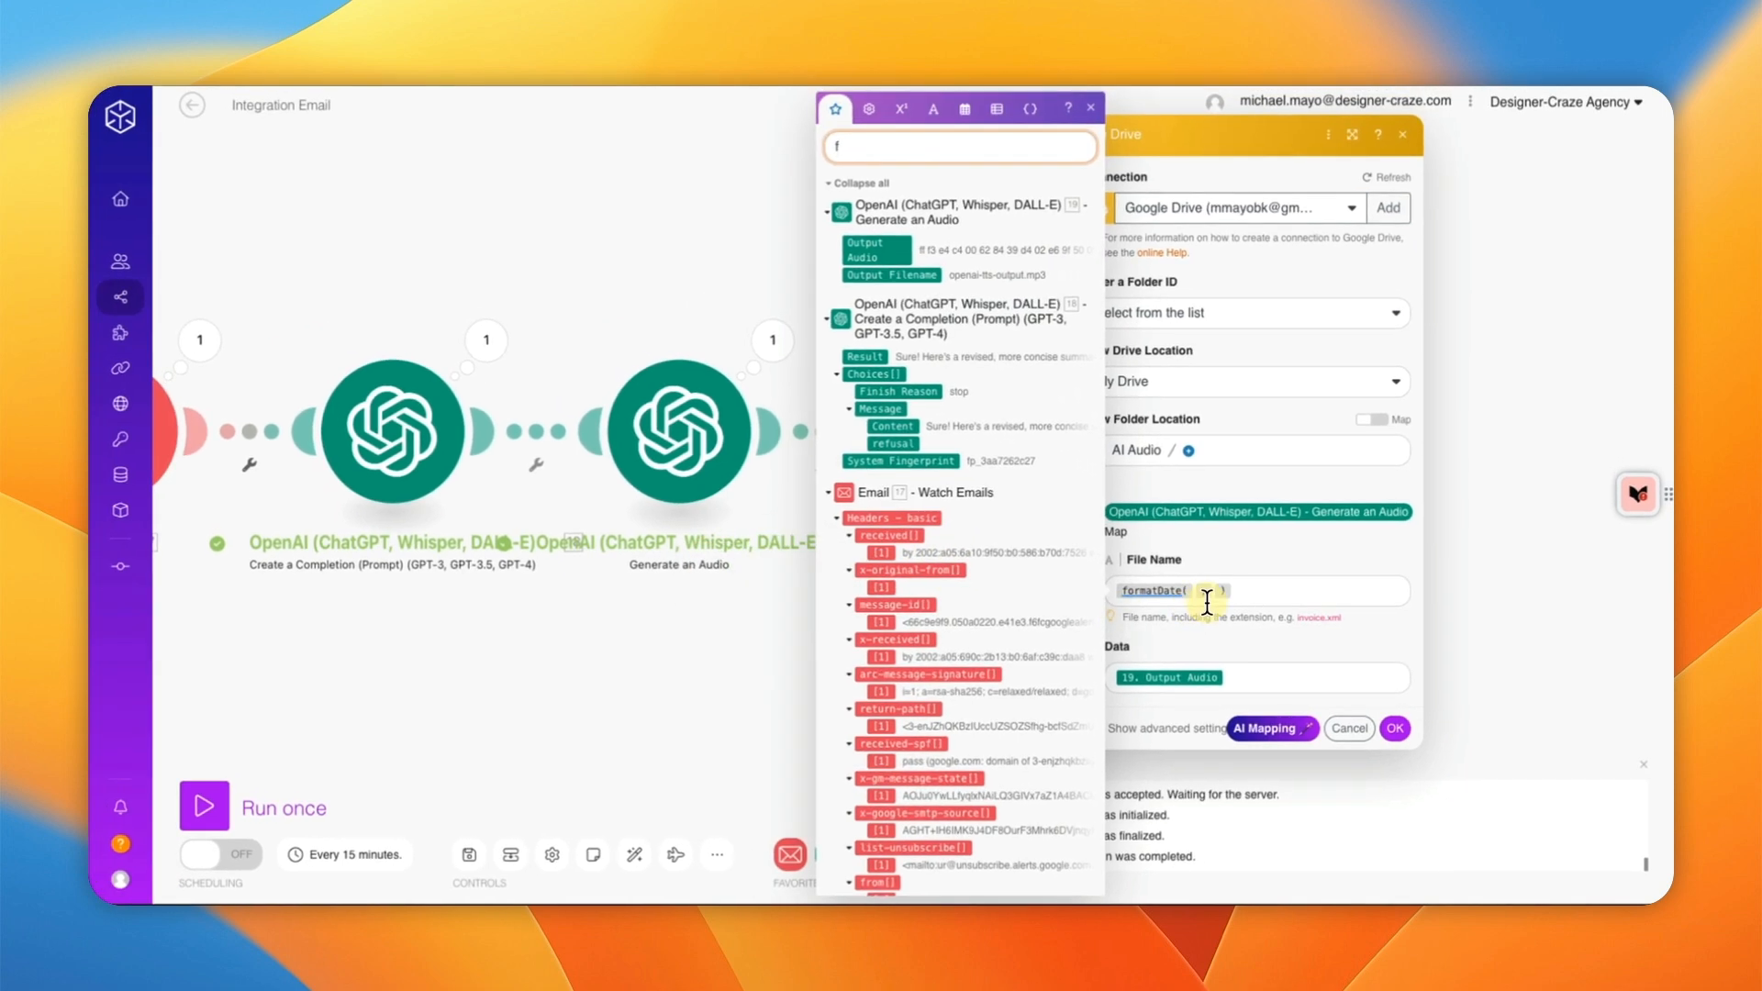
{"action": "left_click", "coordinate": [1197, 592]}
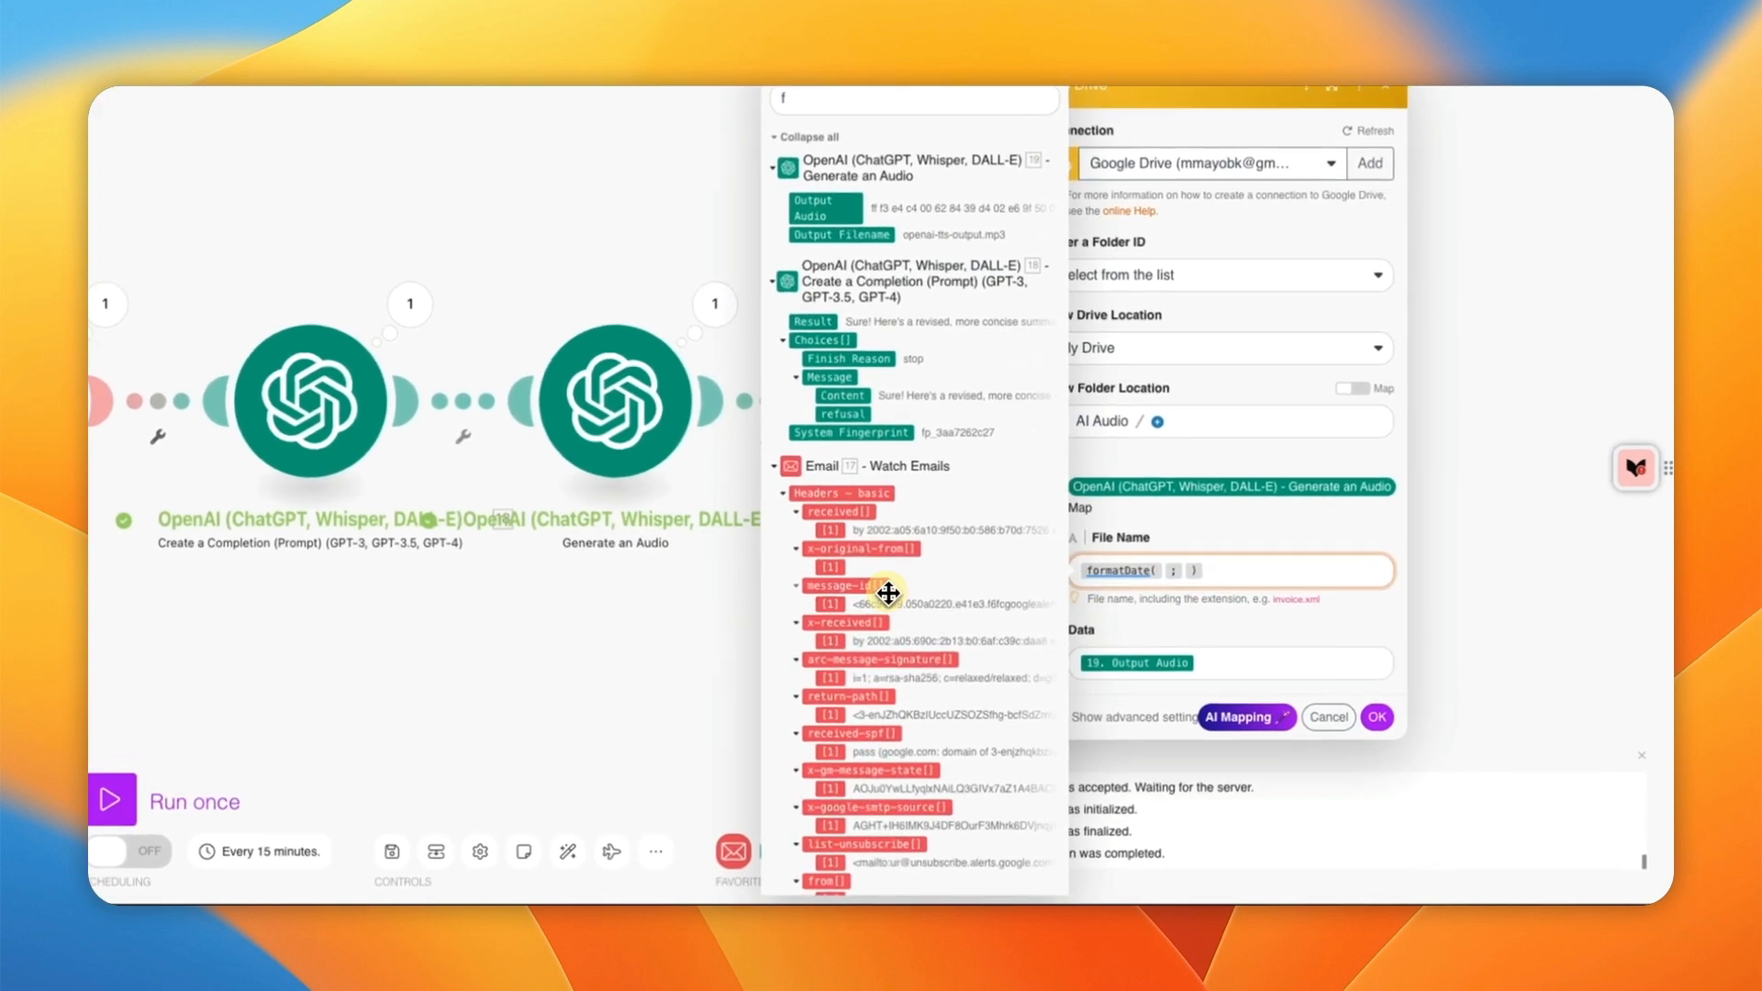
{"action": "scroll", "coordinate": [934, 612], "scroll_direction": "down", "scroll_amount": 1}
{"action": "scroll", "coordinate": [840, 551], "scroll_direction": "down", "scroll_amount": 3}
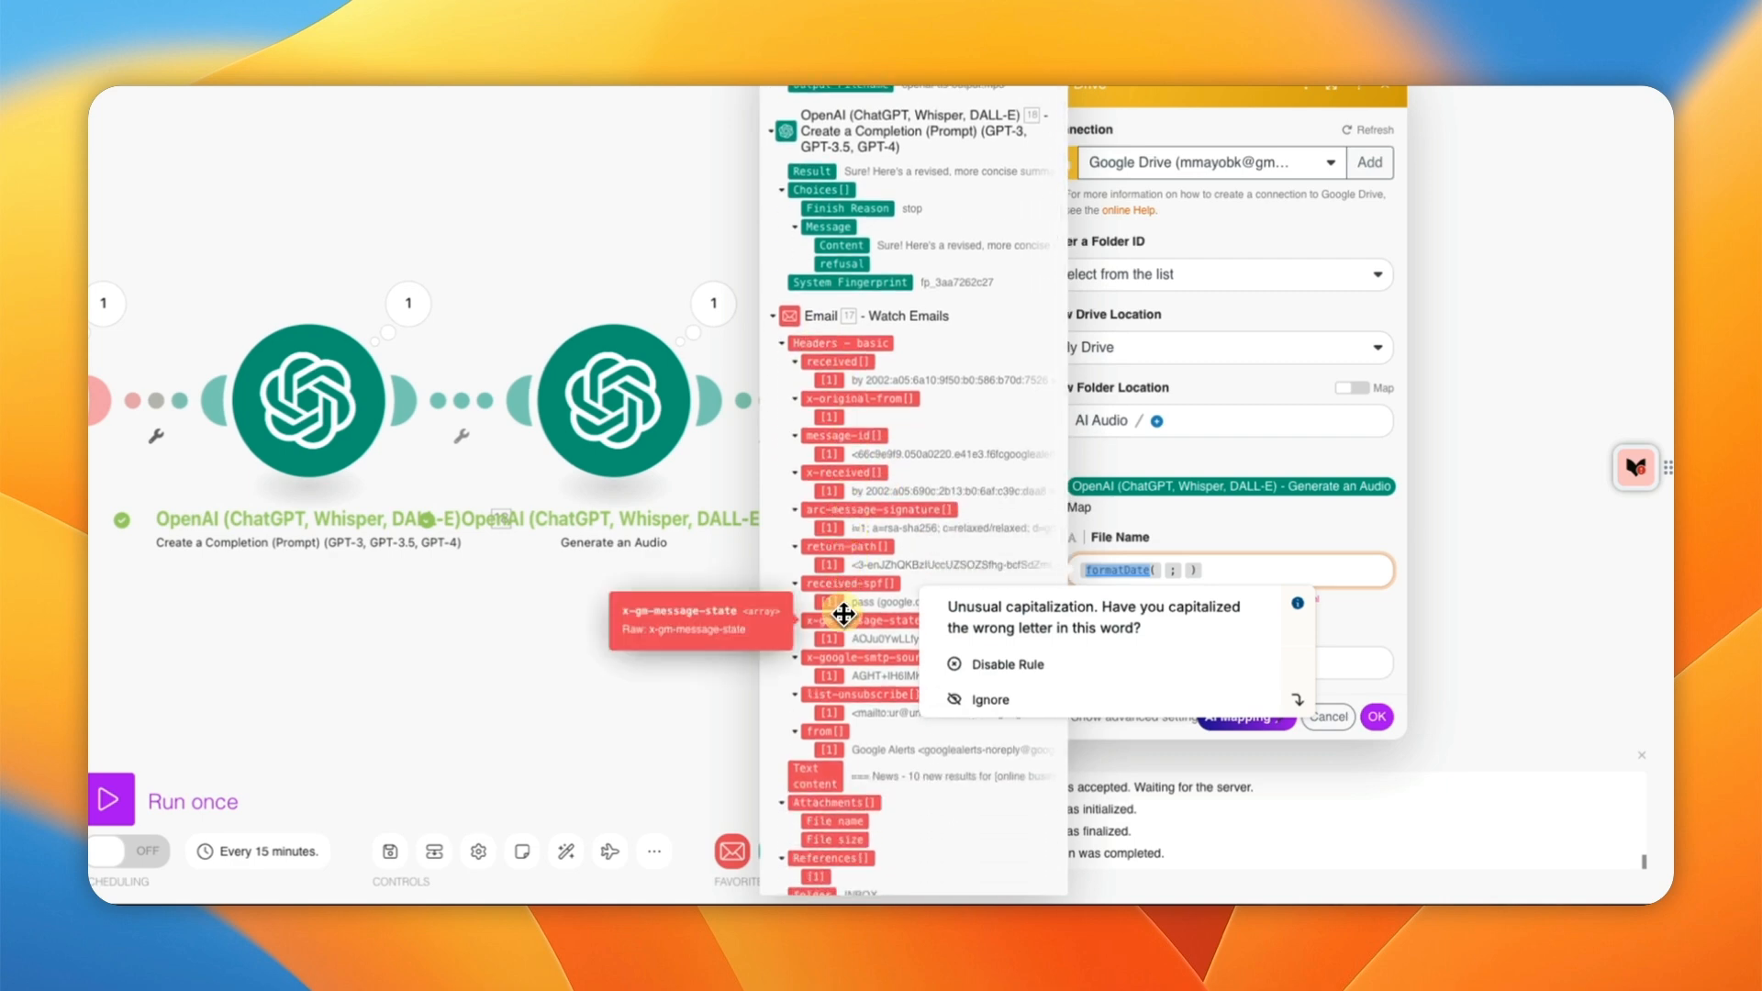
{"action": "scroll", "coordinate": [841, 616], "scroll_direction": "up", "scroll_amount": 4}
{"action": "scroll", "coordinate": [842, 615], "scroll_direction": "down", "scroll_amount": 5}
{"action": "scroll", "coordinate": [883, 626], "scroll_direction": "down", "scroll_amount": 2}
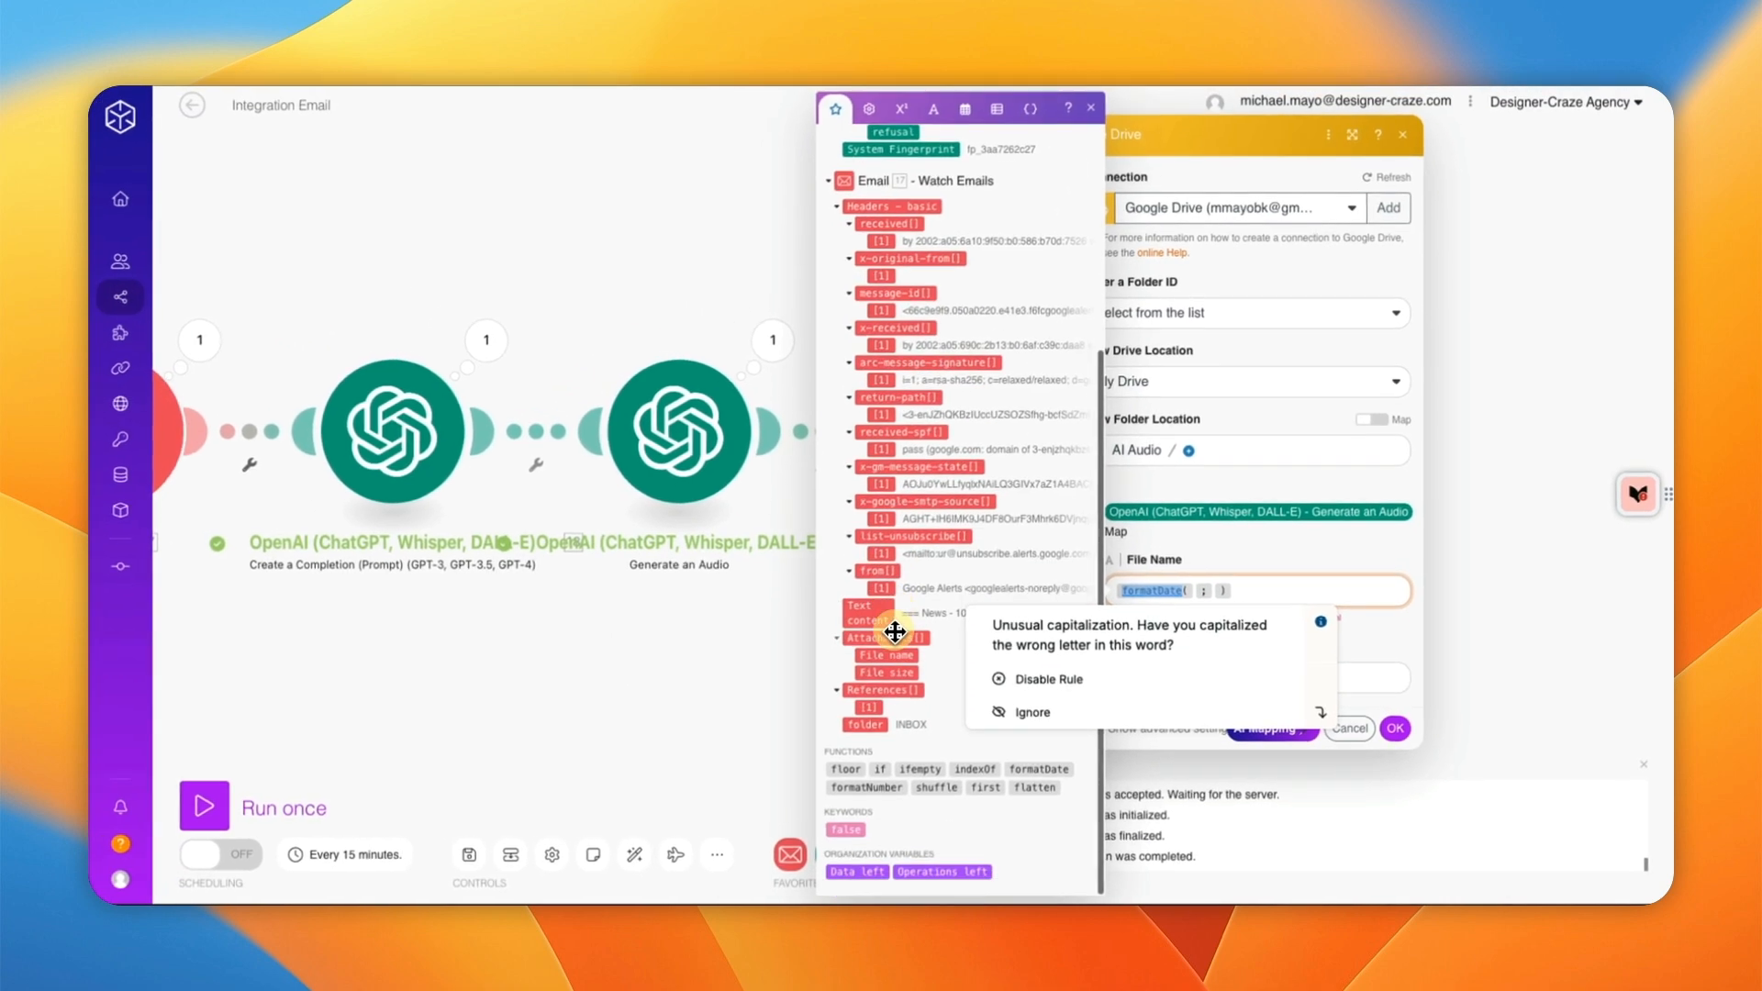
{"action": "scroll", "coordinate": [905, 576], "scroll_direction": "up", "scroll_amount": 2}
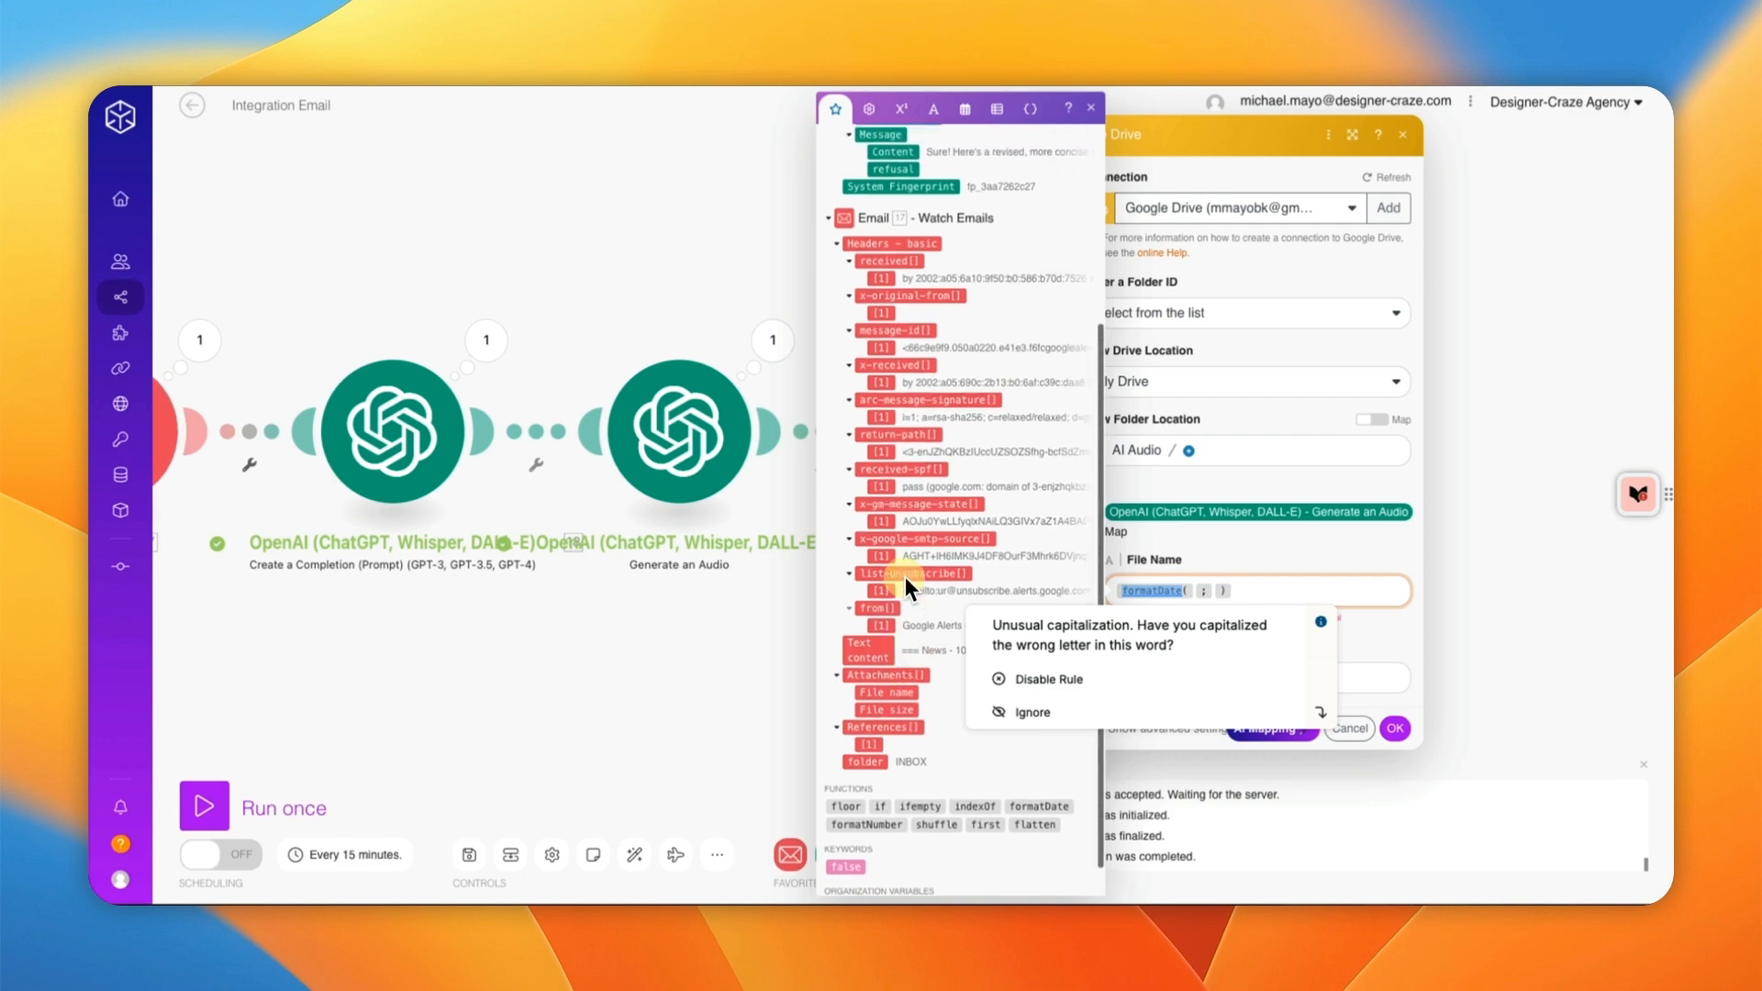
{"action": "scroll", "coordinate": [901, 580], "scroll_direction": "up", "scroll_amount": 1}
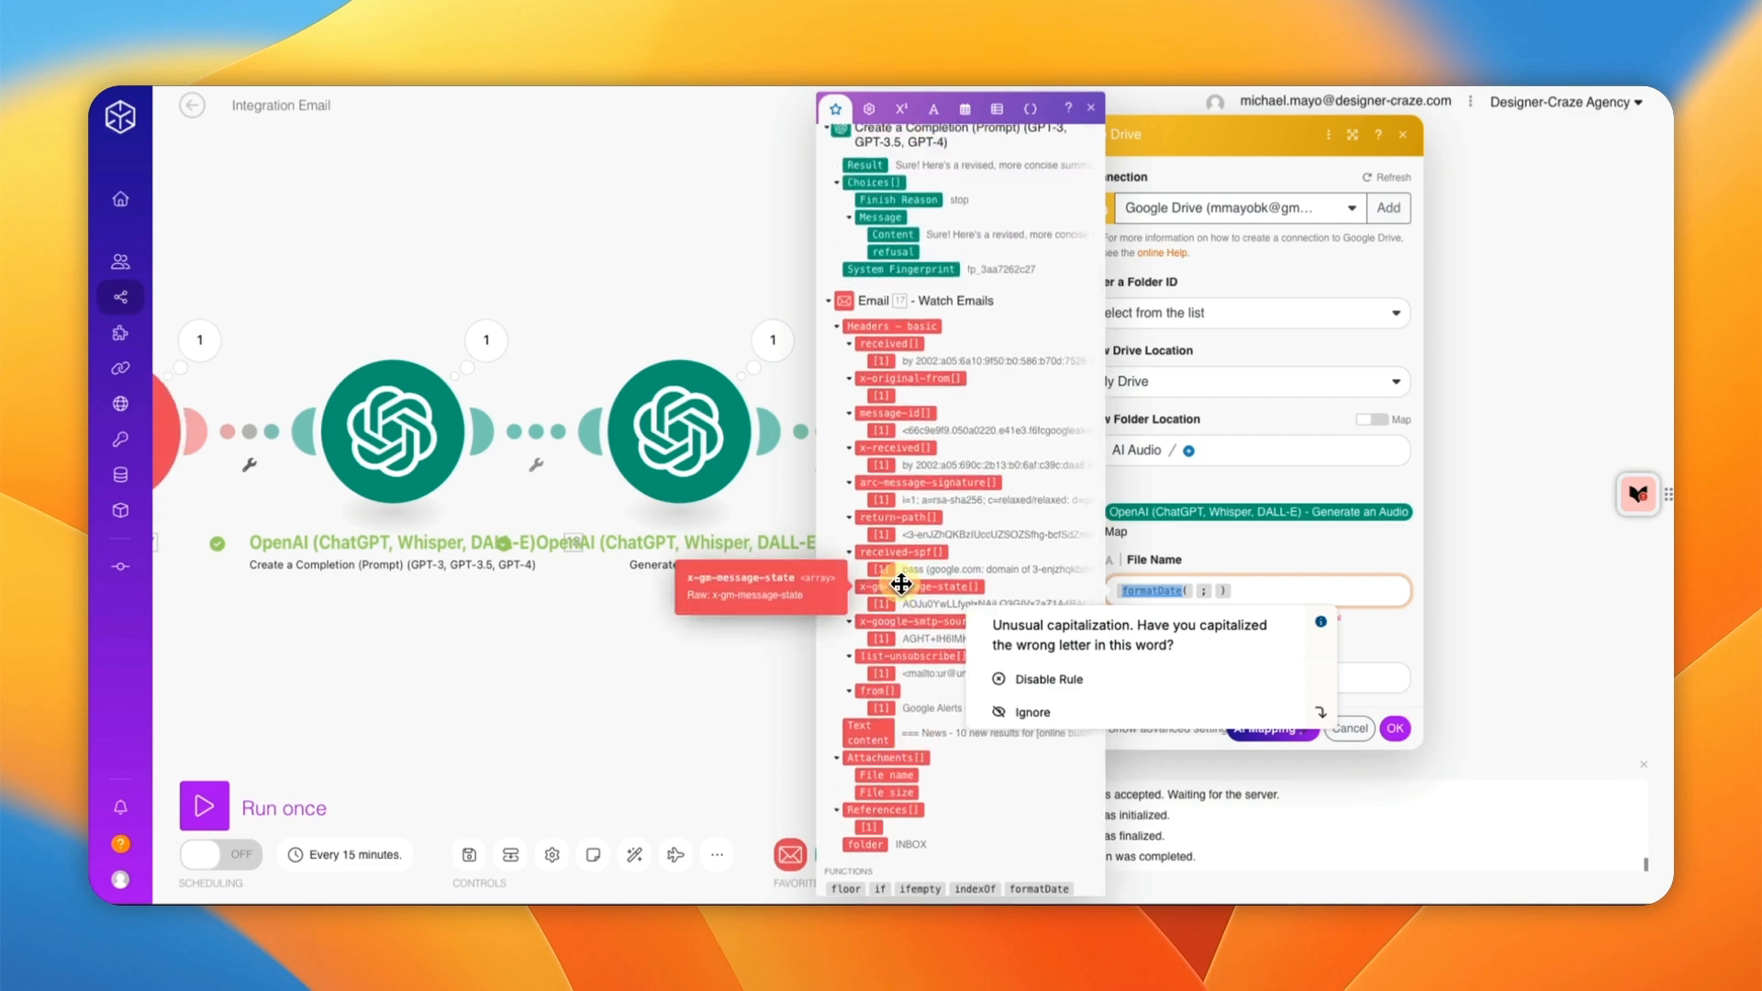
{"action": "scroll", "coordinate": [900, 580], "scroll_direction": "down", "scroll_amount": 3}
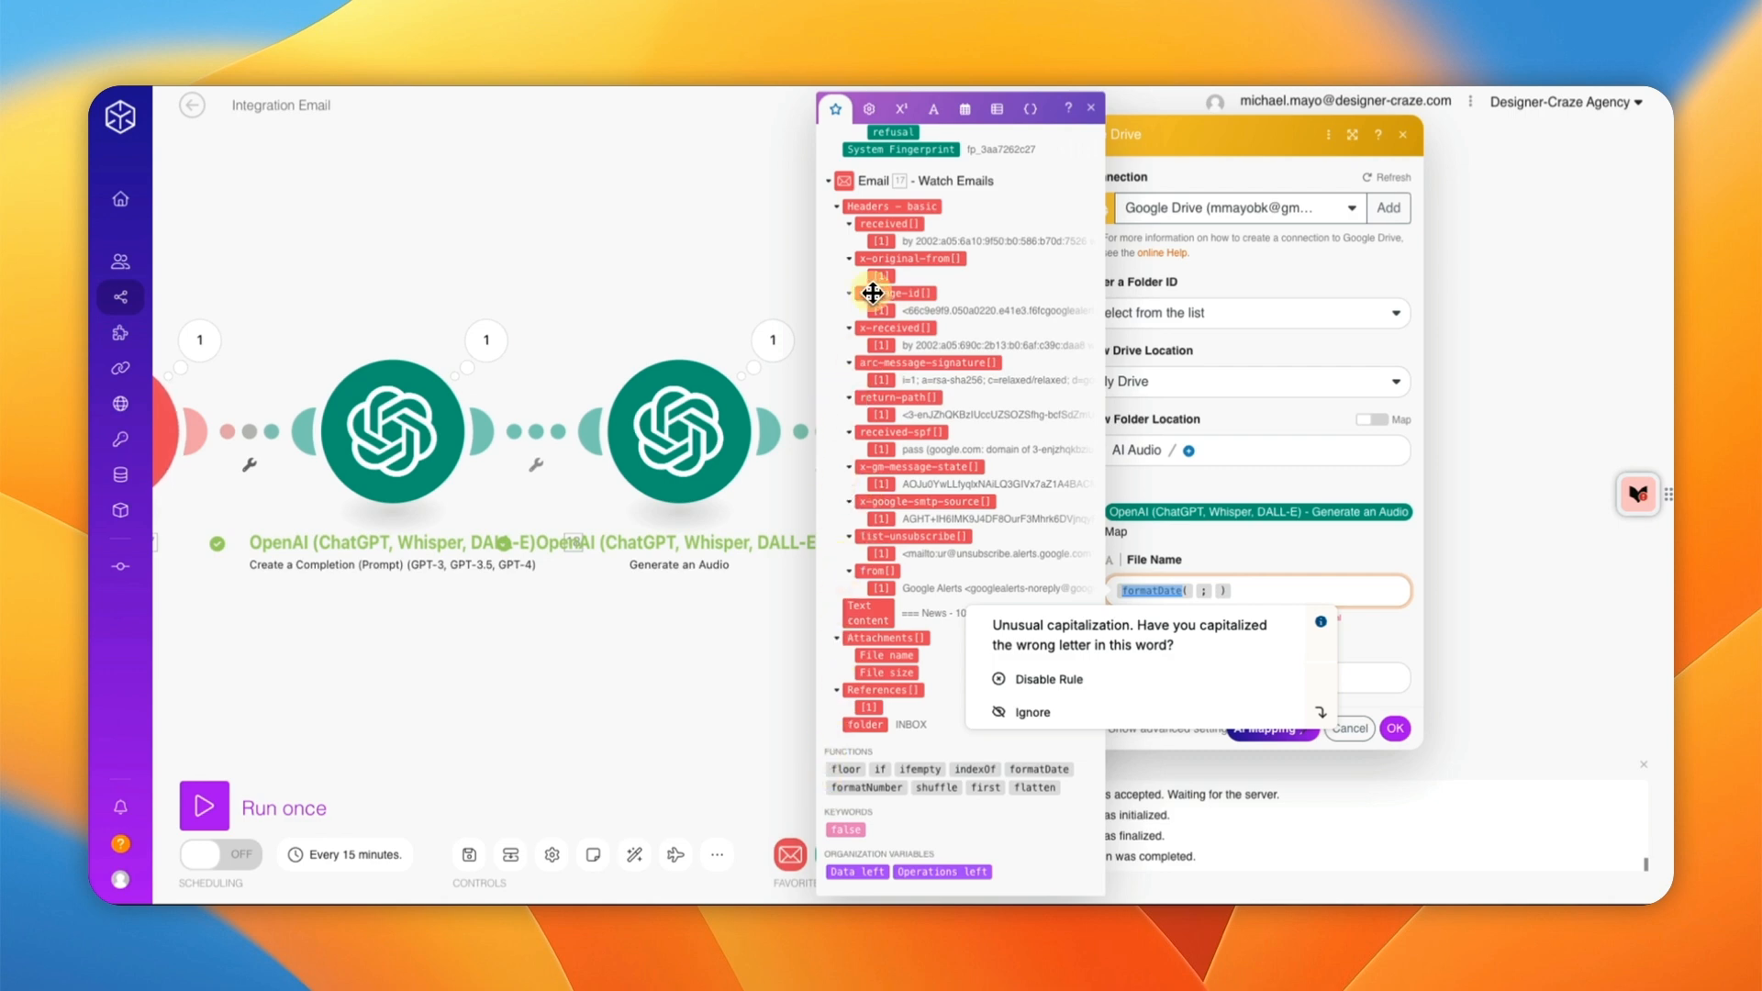
{"action": "scroll", "coordinate": [876, 321], "scroll_direction": "up", "scroll_amount": 4}
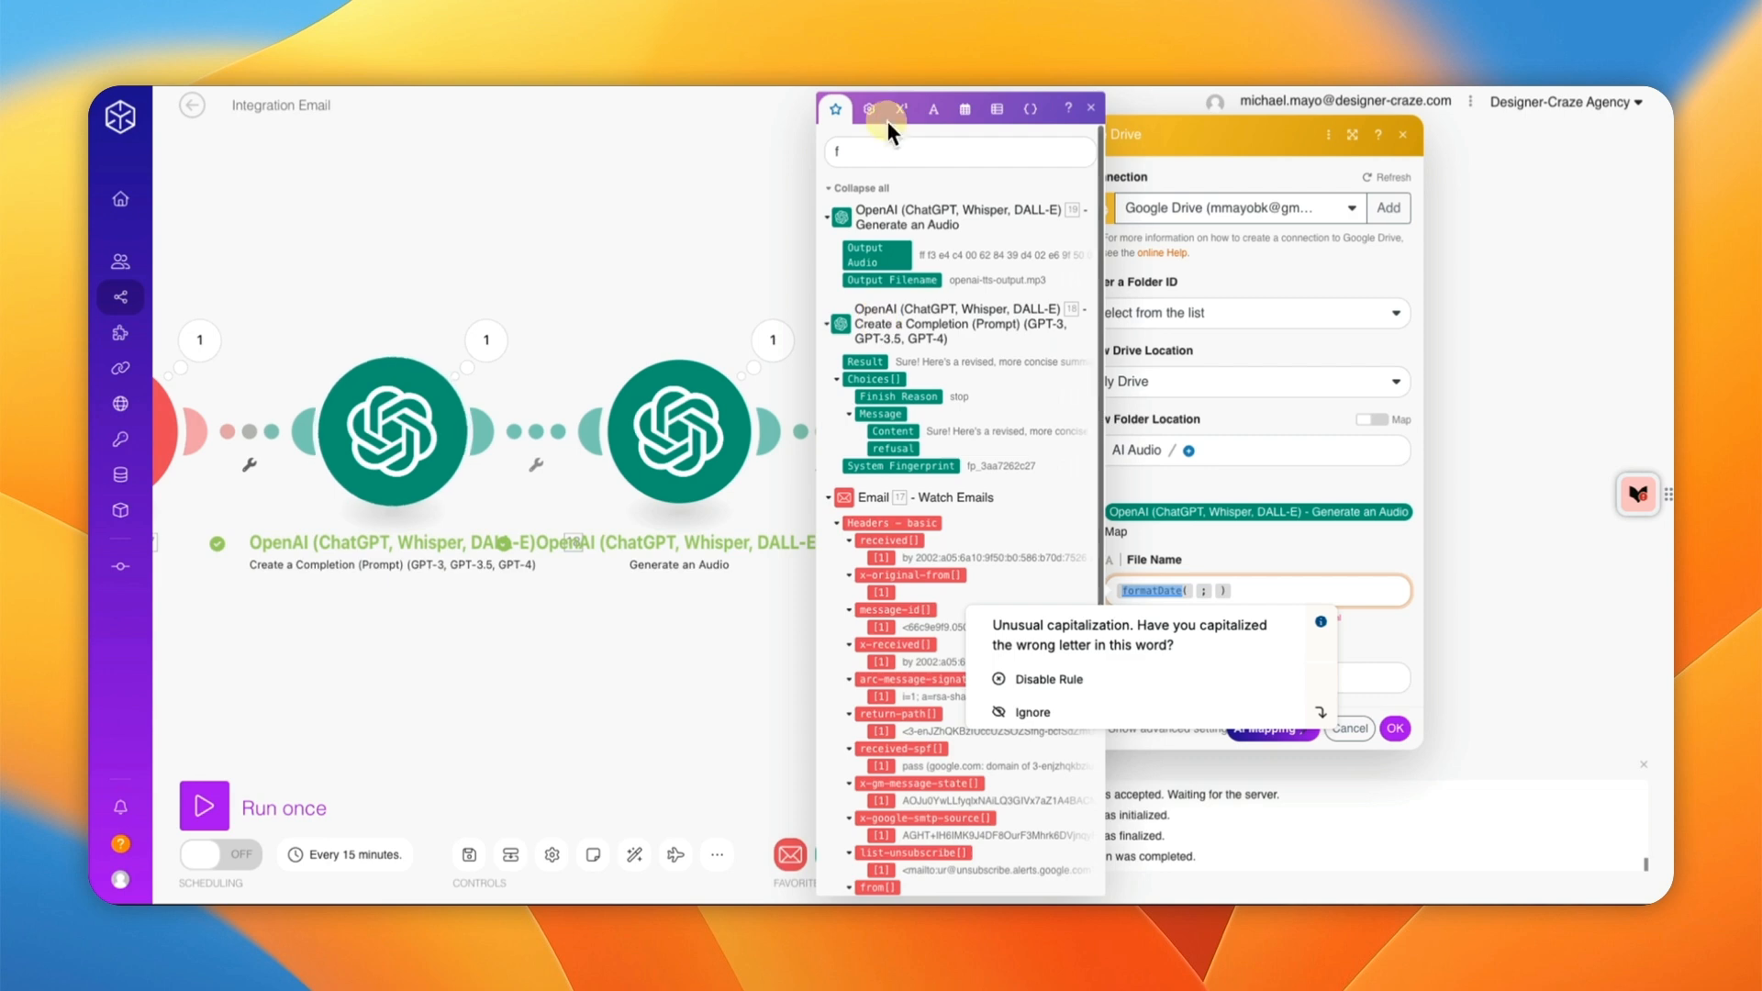
Step: Search 'dat' and drag the Email's Date item into formatDate's first argument
{"action": "left_click", "coordinate": [869, 149]}
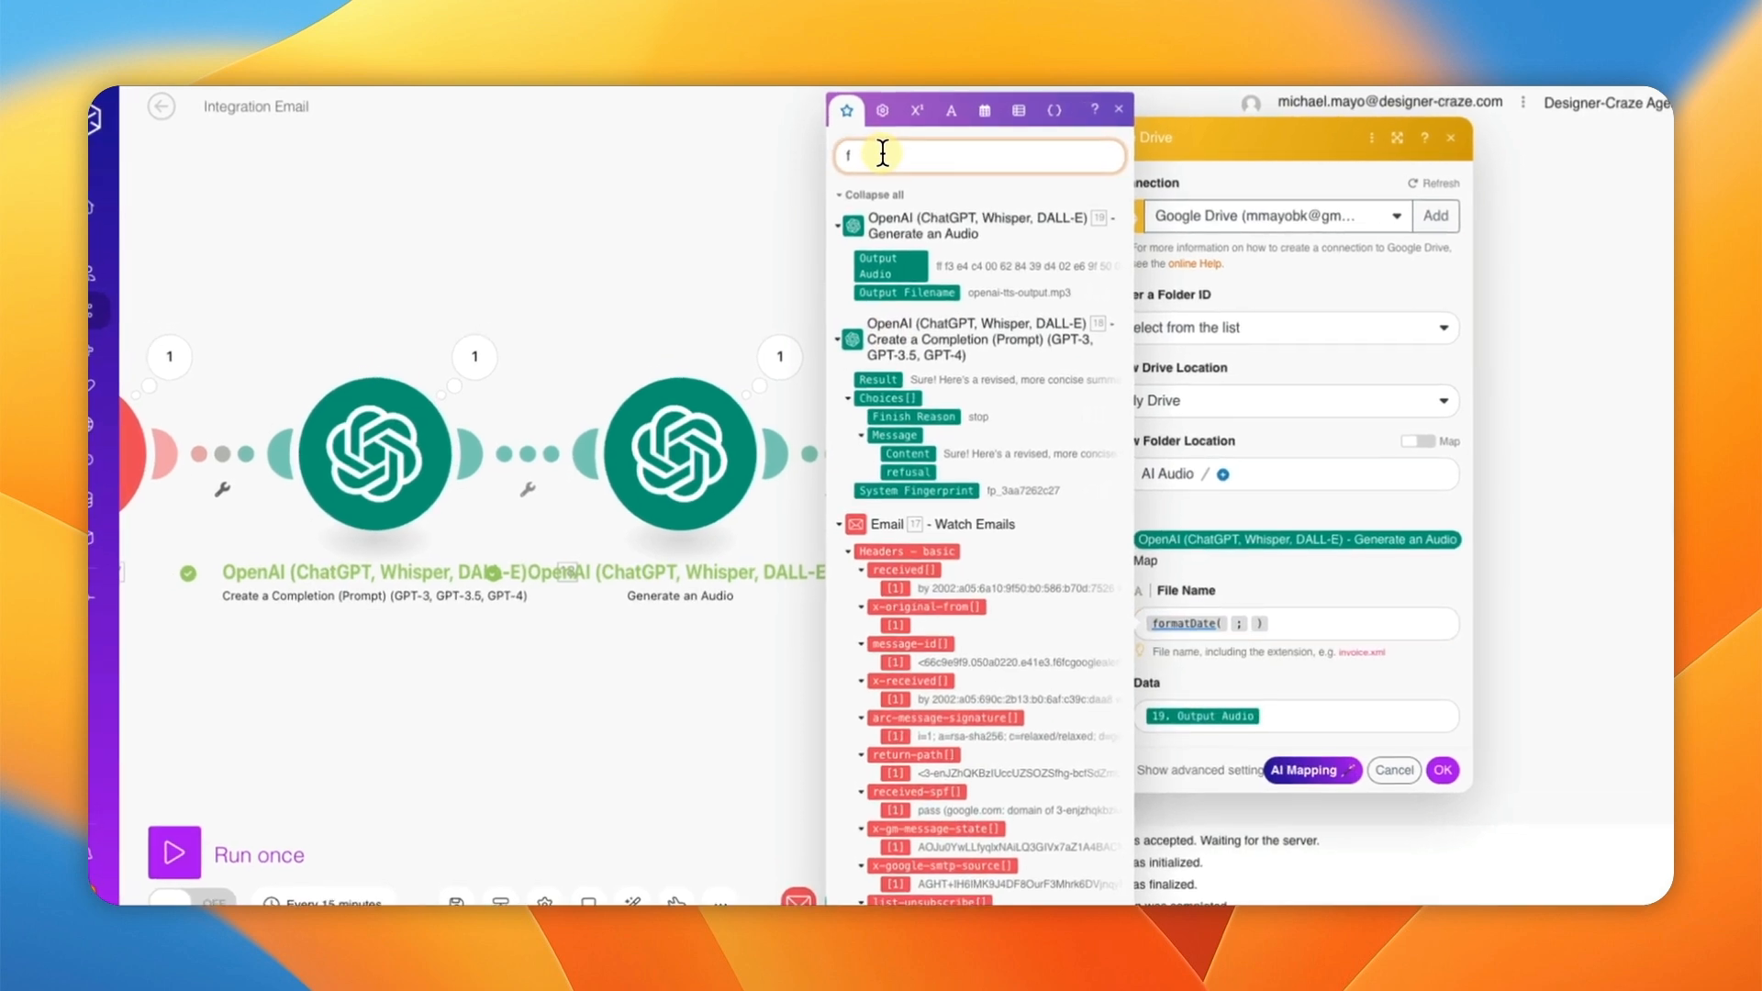
{"action": "type", "text": "date"}
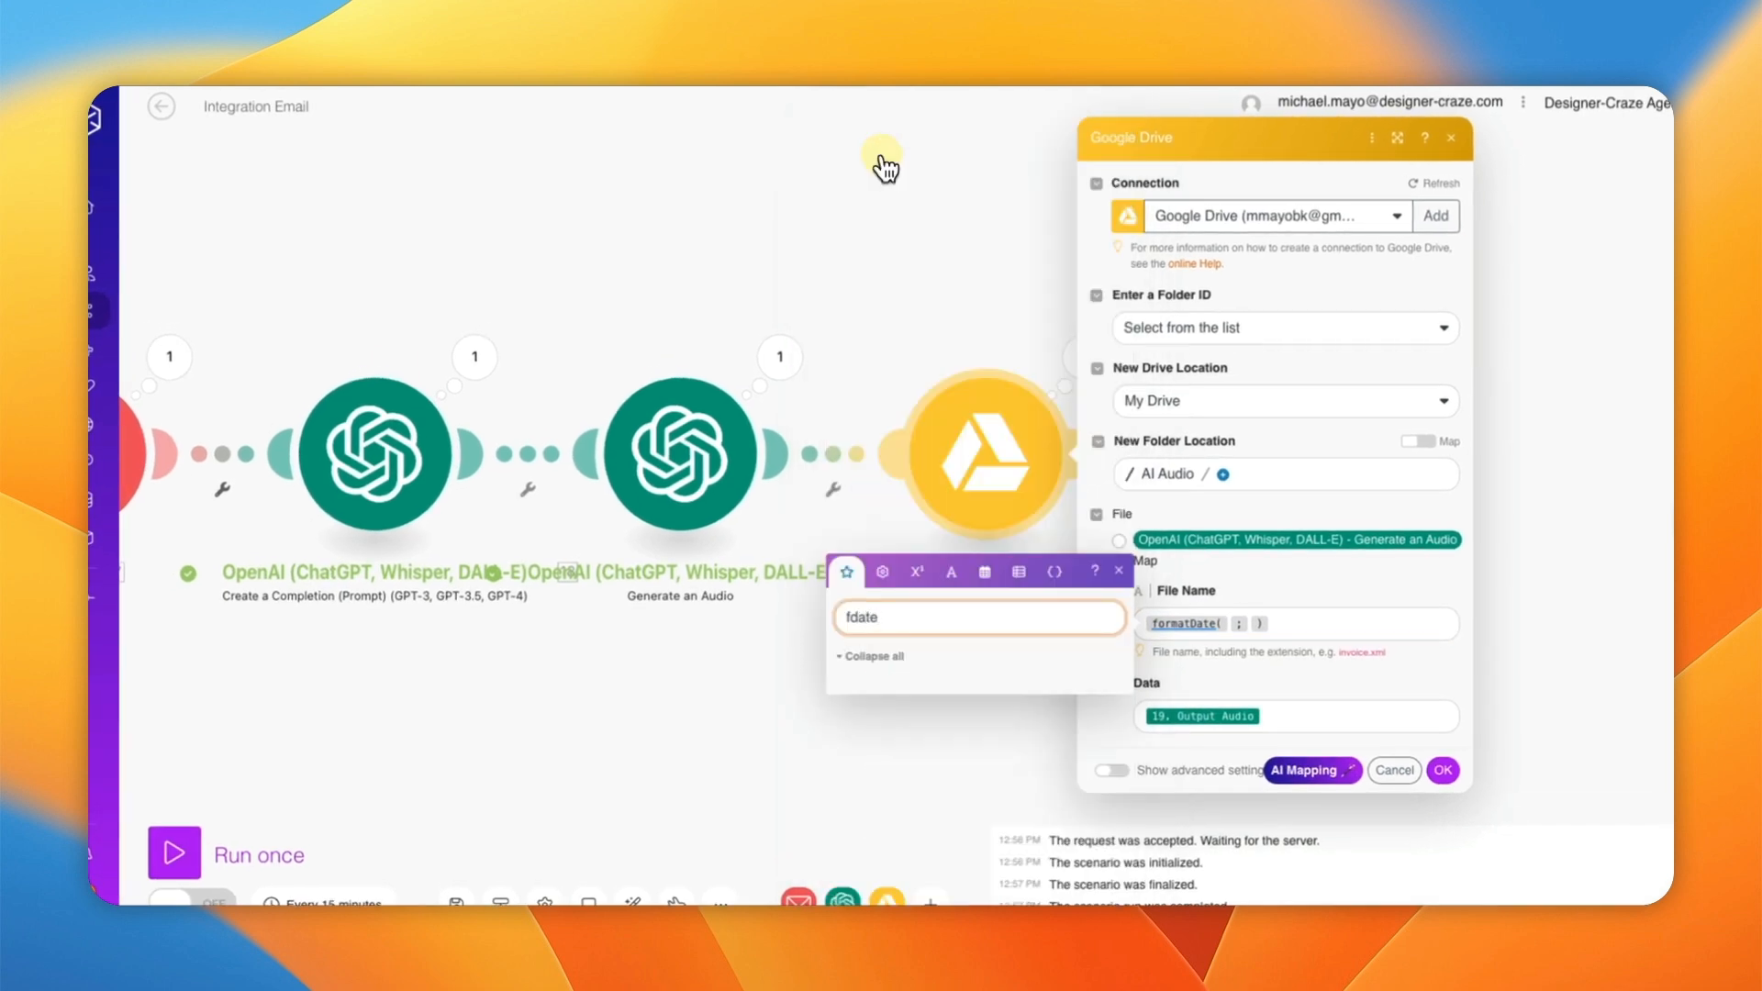
{"action": "key", "text": "BackSpace"}
{"action": "key", "text": "BackSpace"}
{"action": "key", "text": "BackSpace"}
{"action": "key", "text": "BackSpace"}
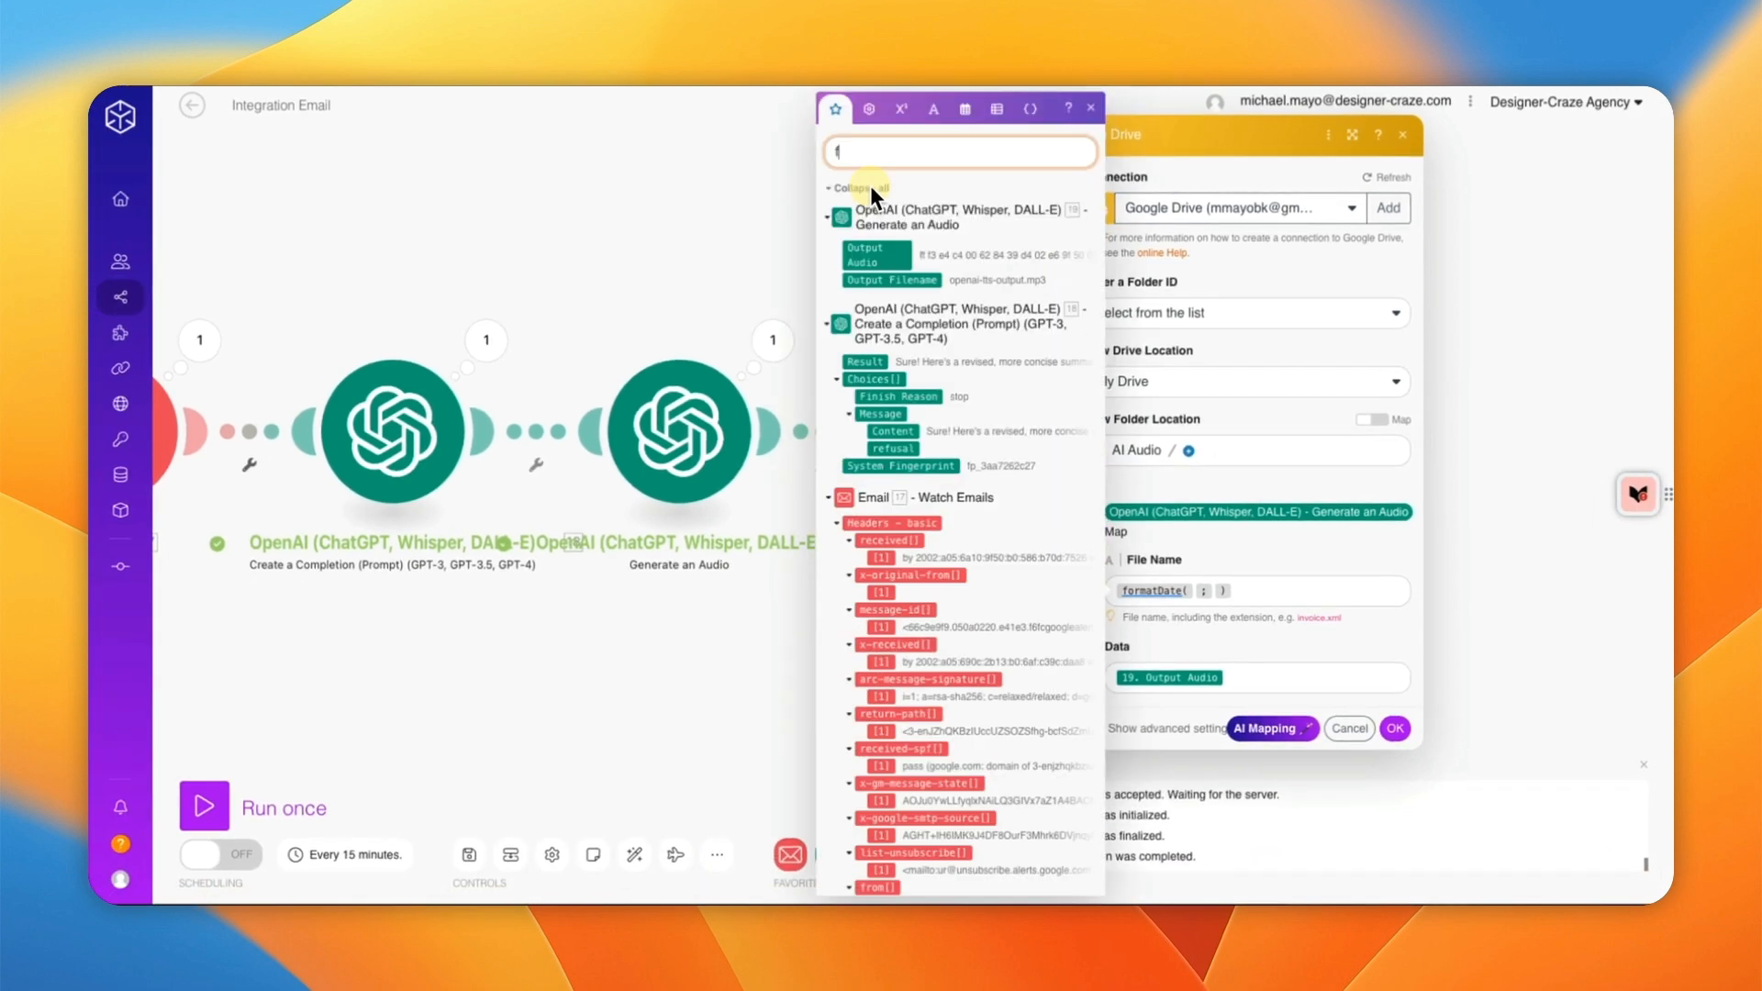
{"action": "type", "text": "d"}
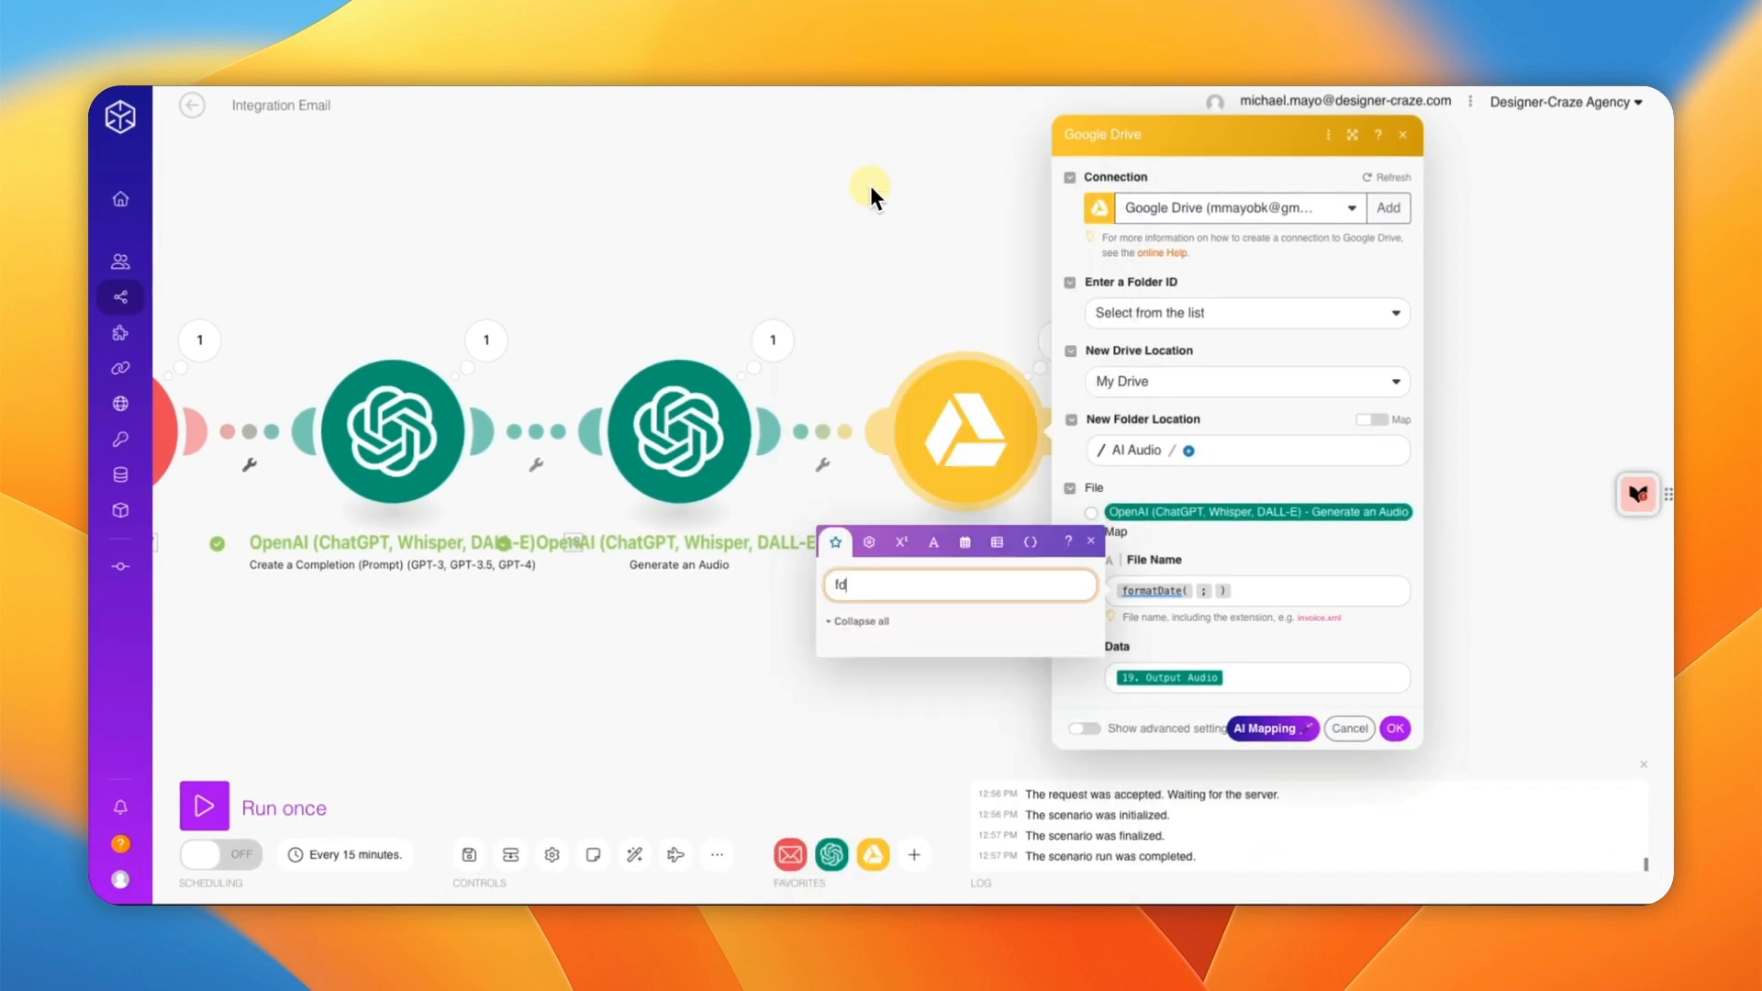
{"action": "key", "text": "BackSpace"}
{"action": "key", "text": "BackSpace"}
{"action": "type", "text": "da"}
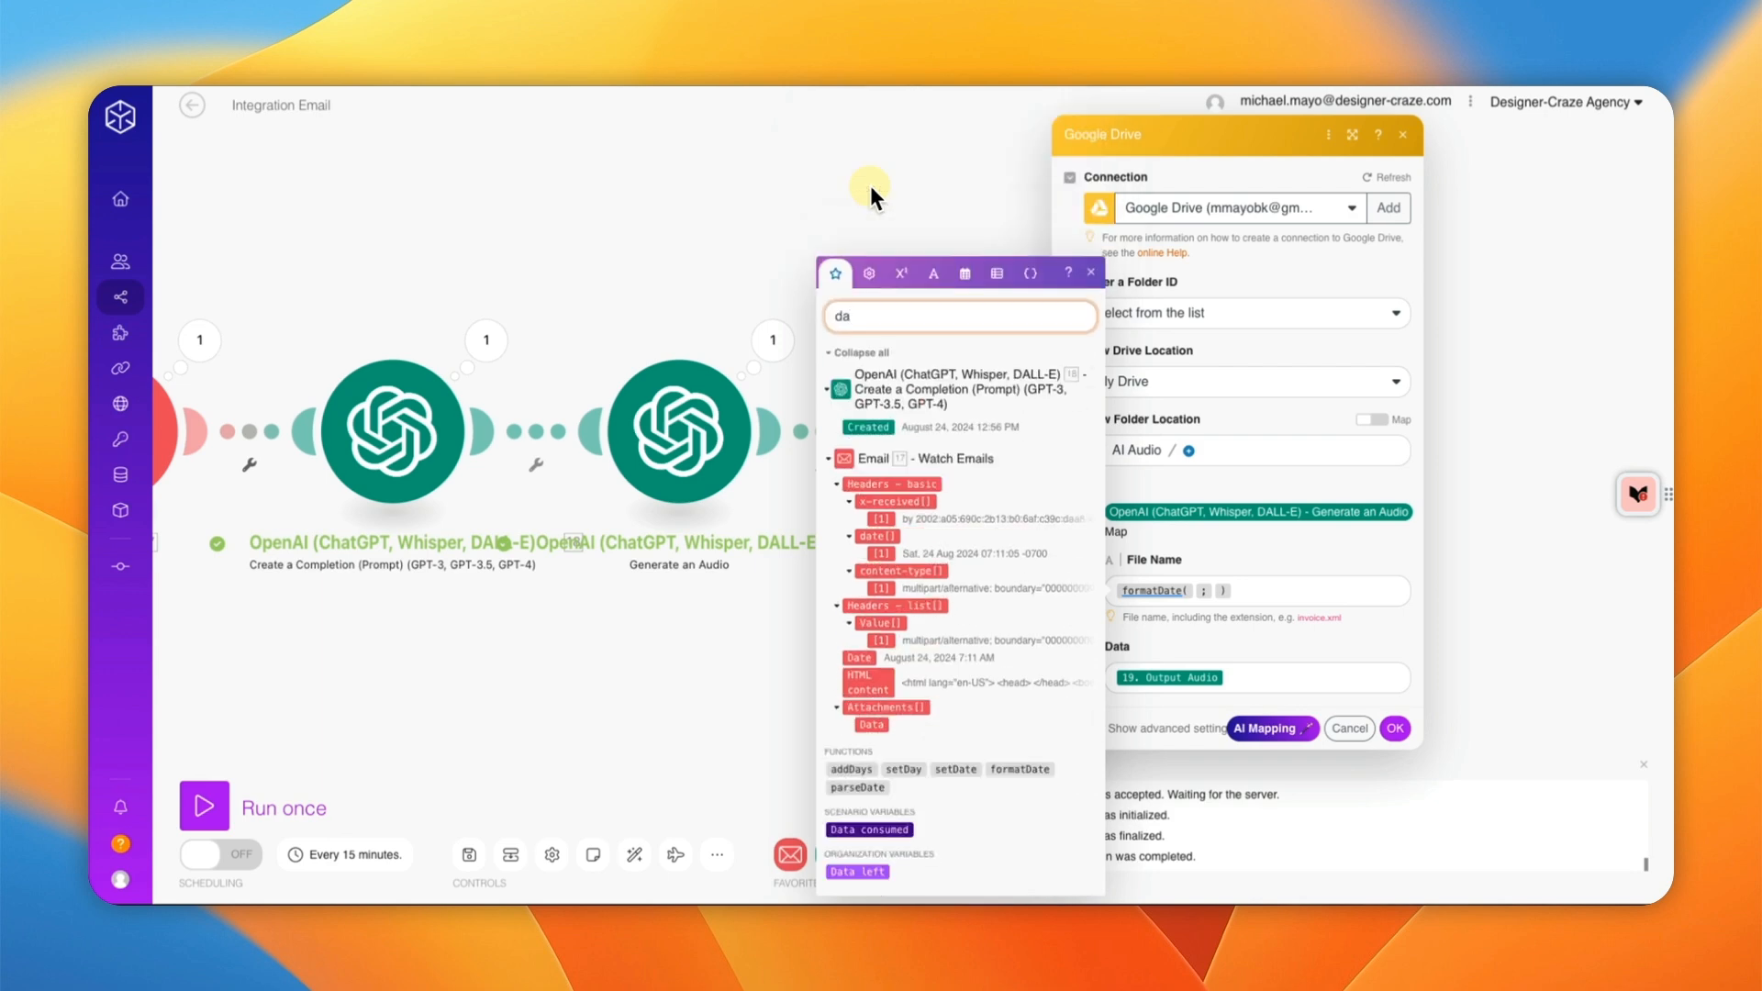
{"action": "type", "text": "t"}
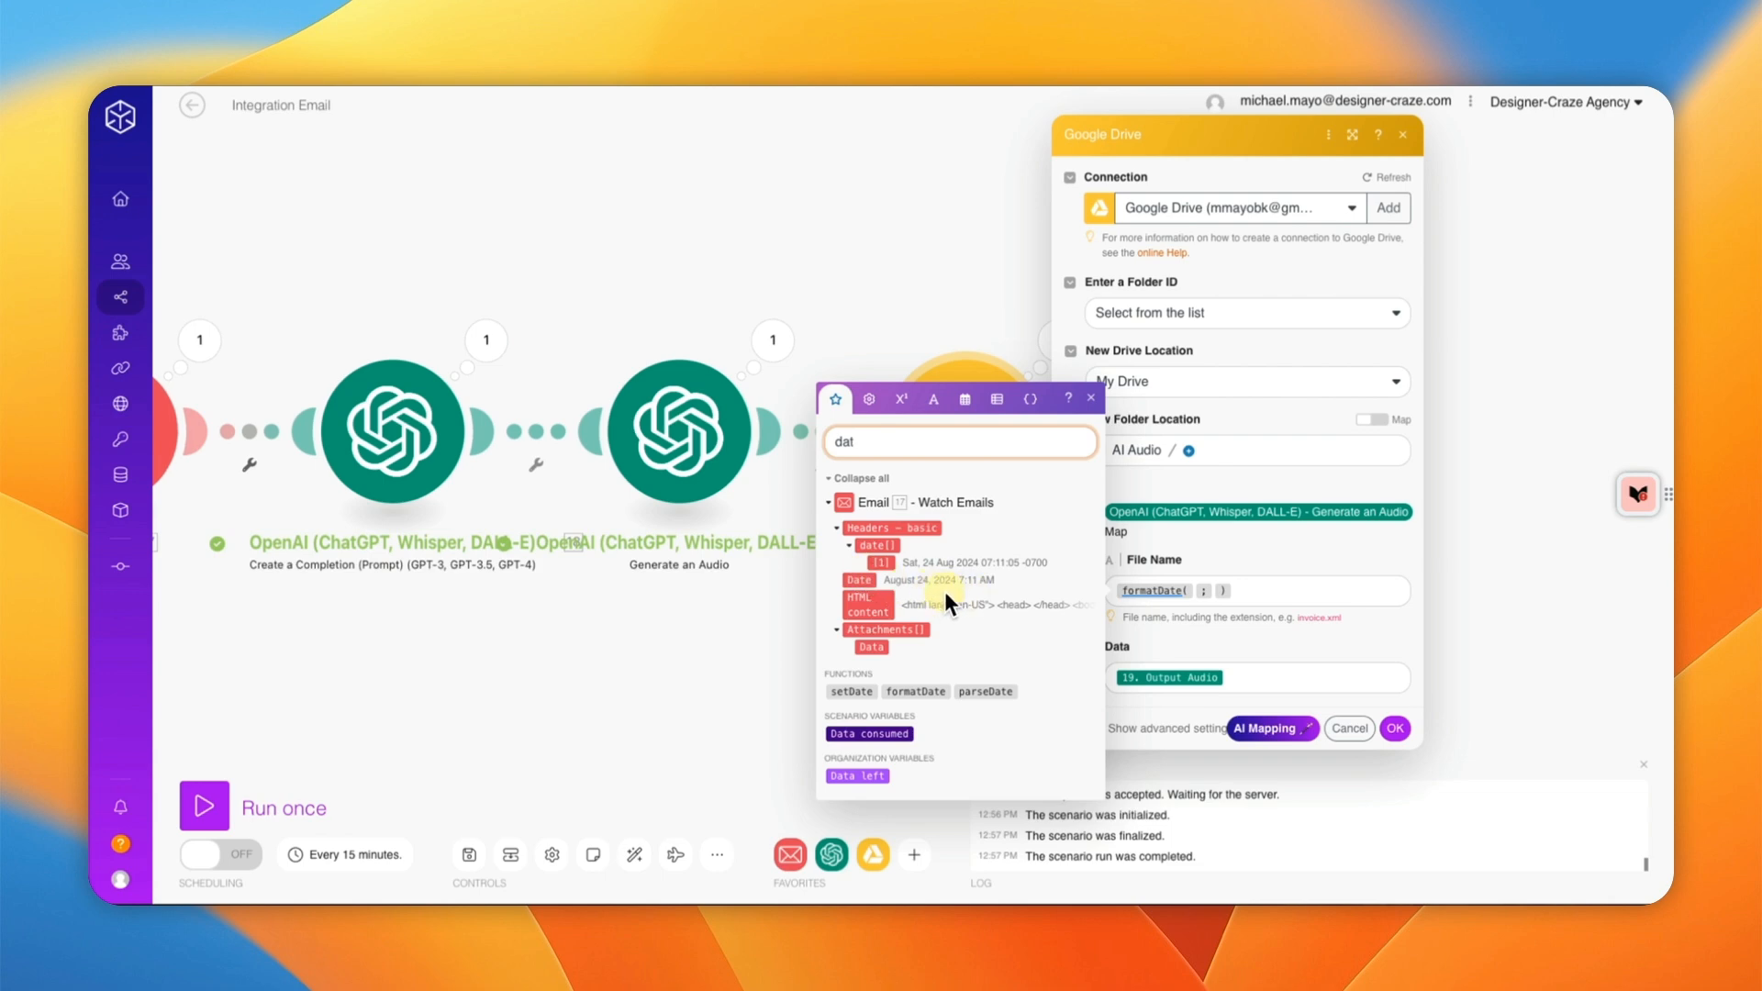
{"action": "left_click", "coordinate": [860, 580]}
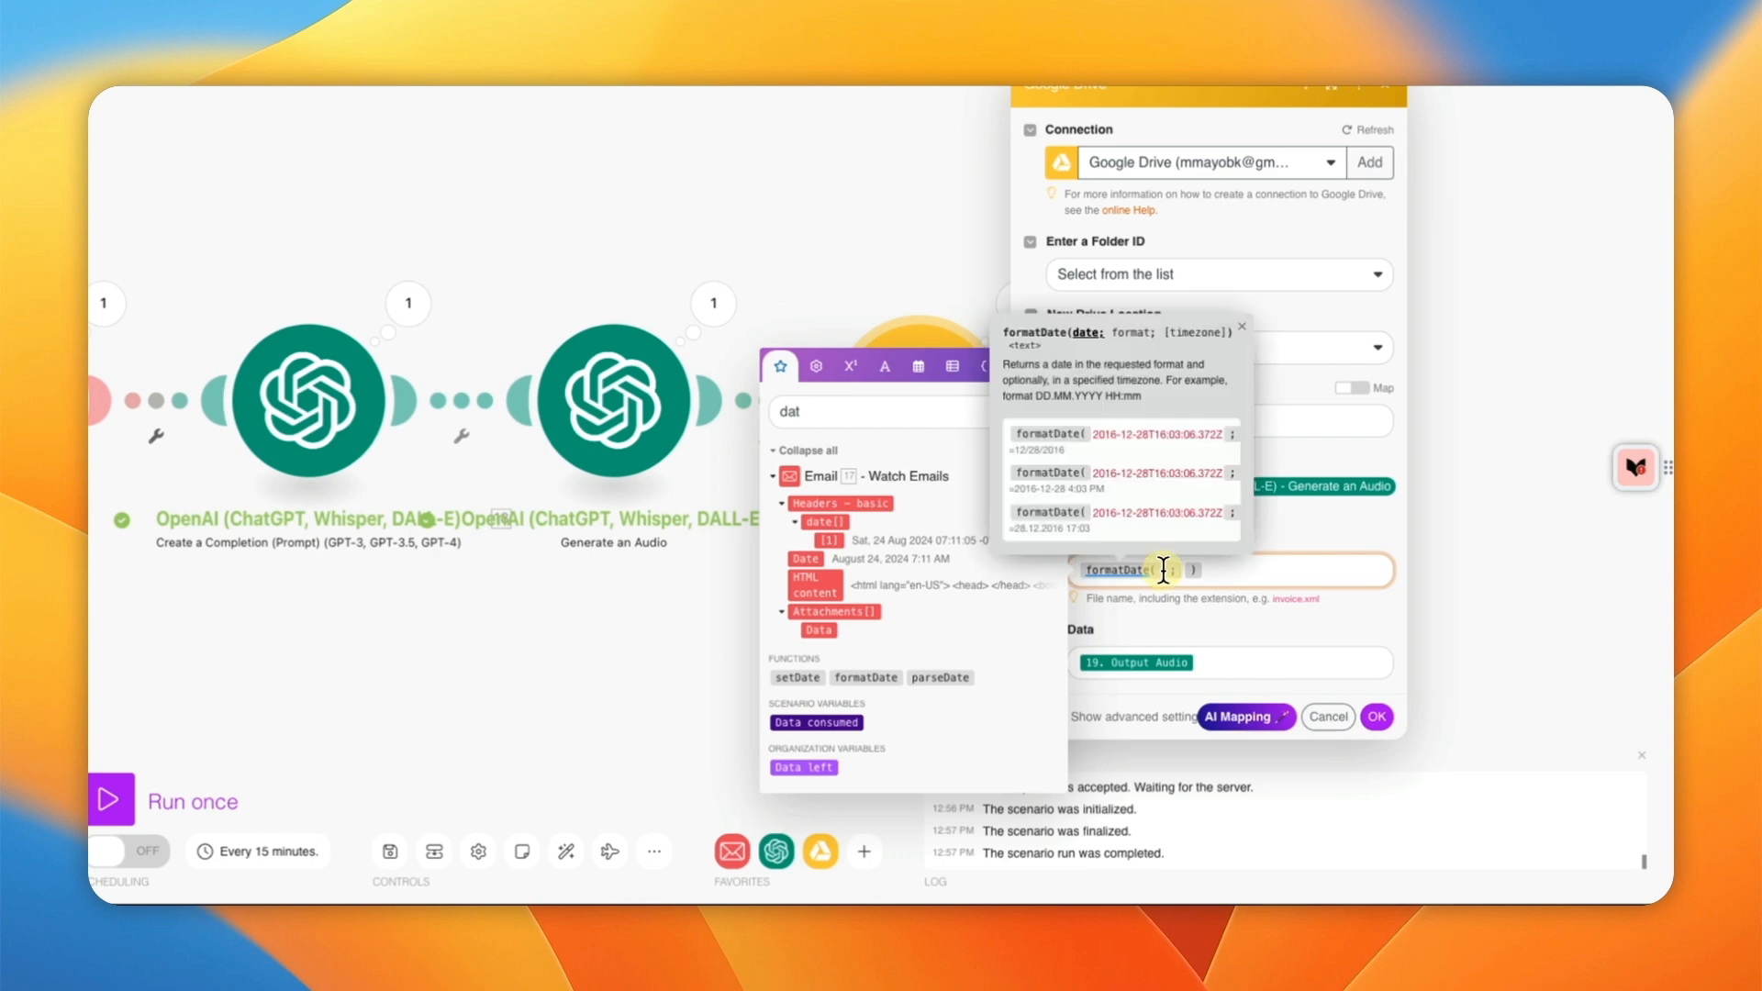
{"action": "key", "text": "Left"}
{"action": "key", "text": "Left"}
{"action": "key", "text": "Left"}
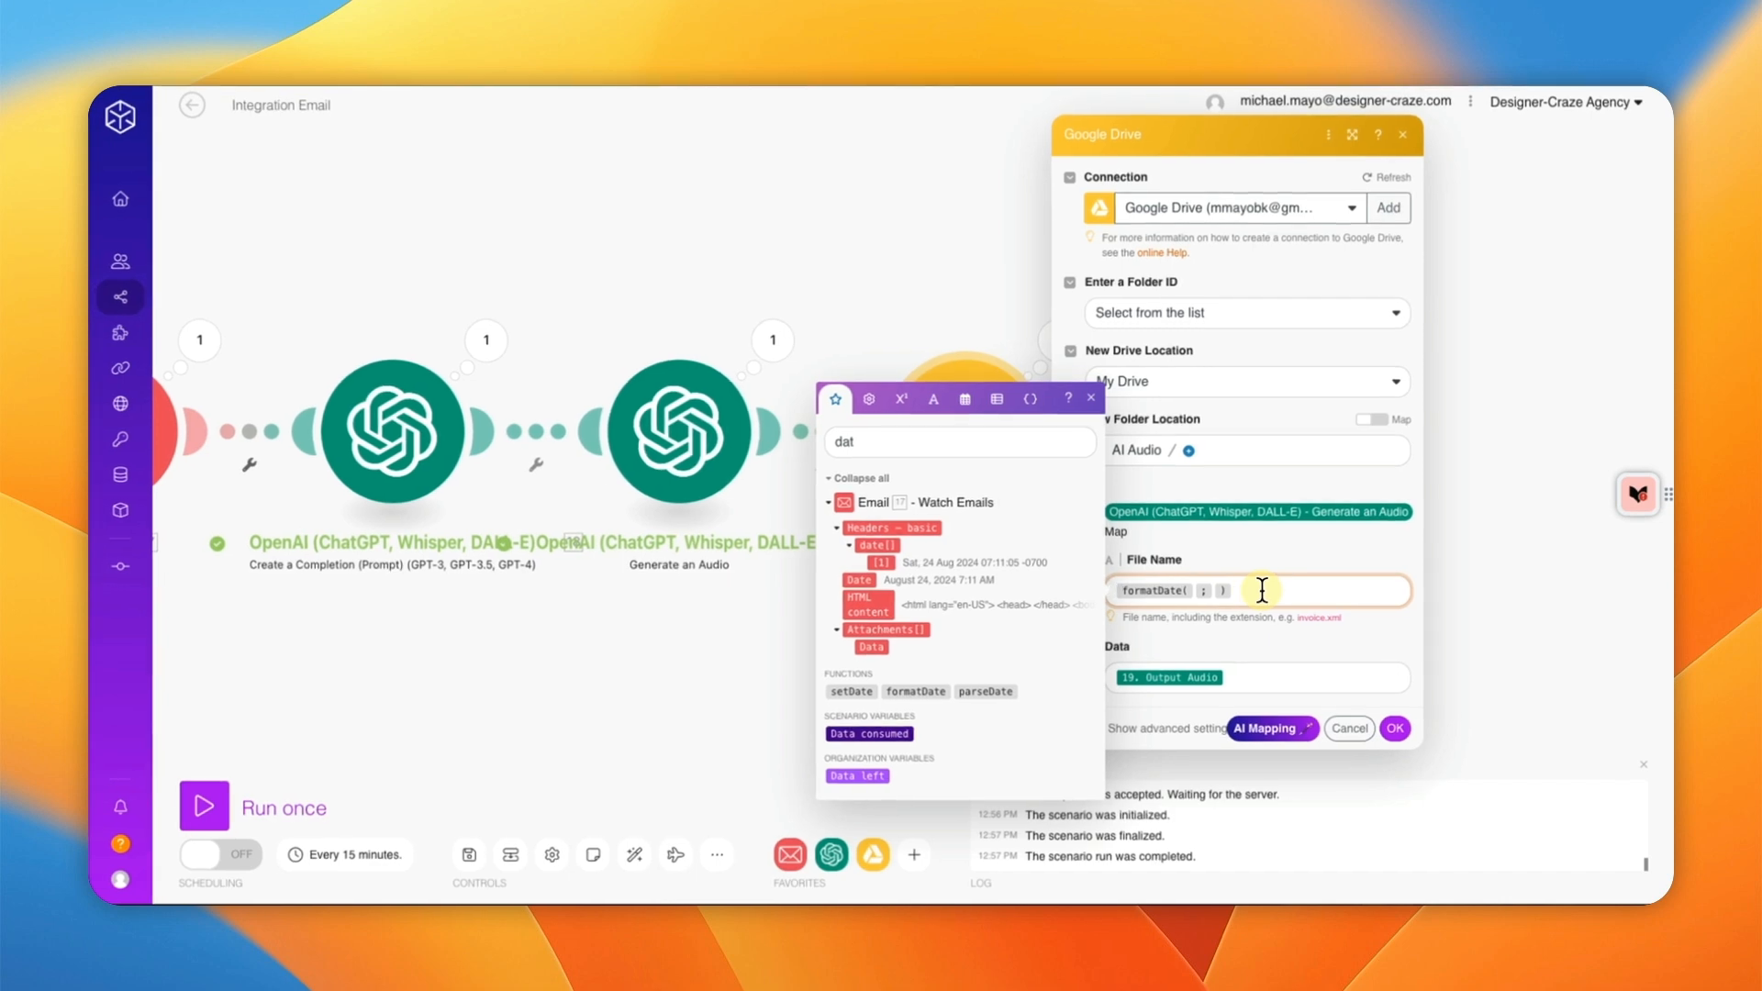
{"action": "key", "text": "Right"}
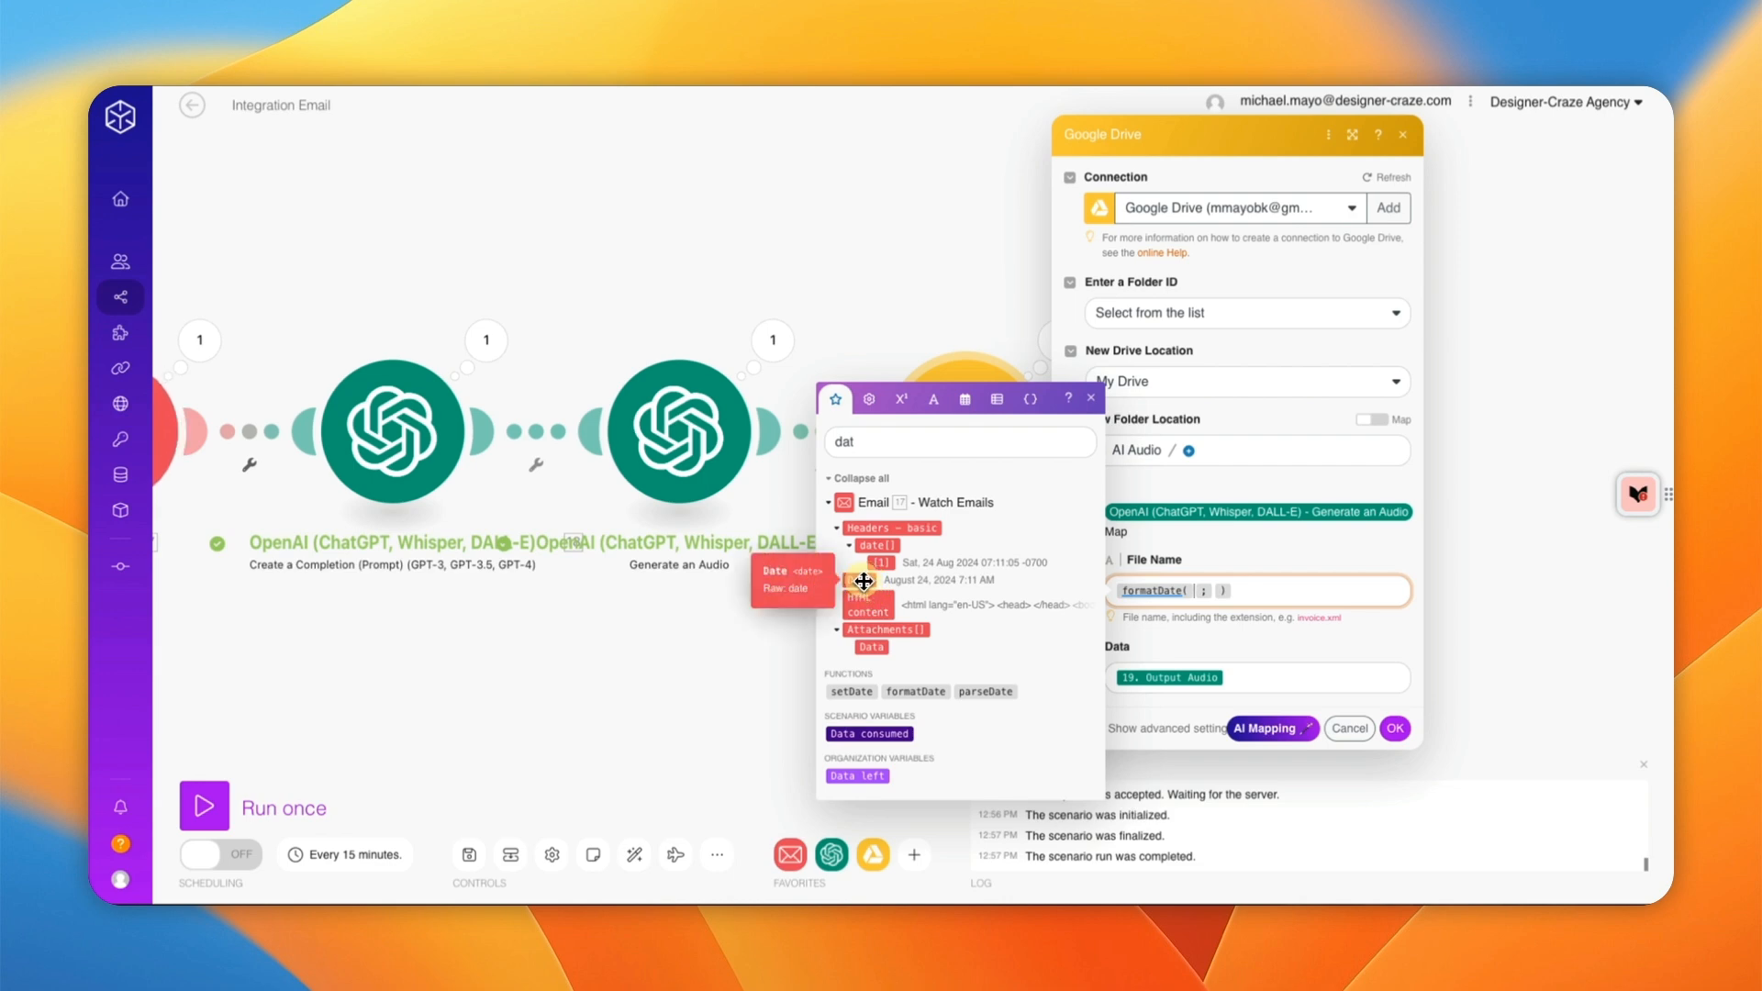
{"action": "left_click_drag", "start_coordinate": [863, 581], "coordinate": [1184, 592]}
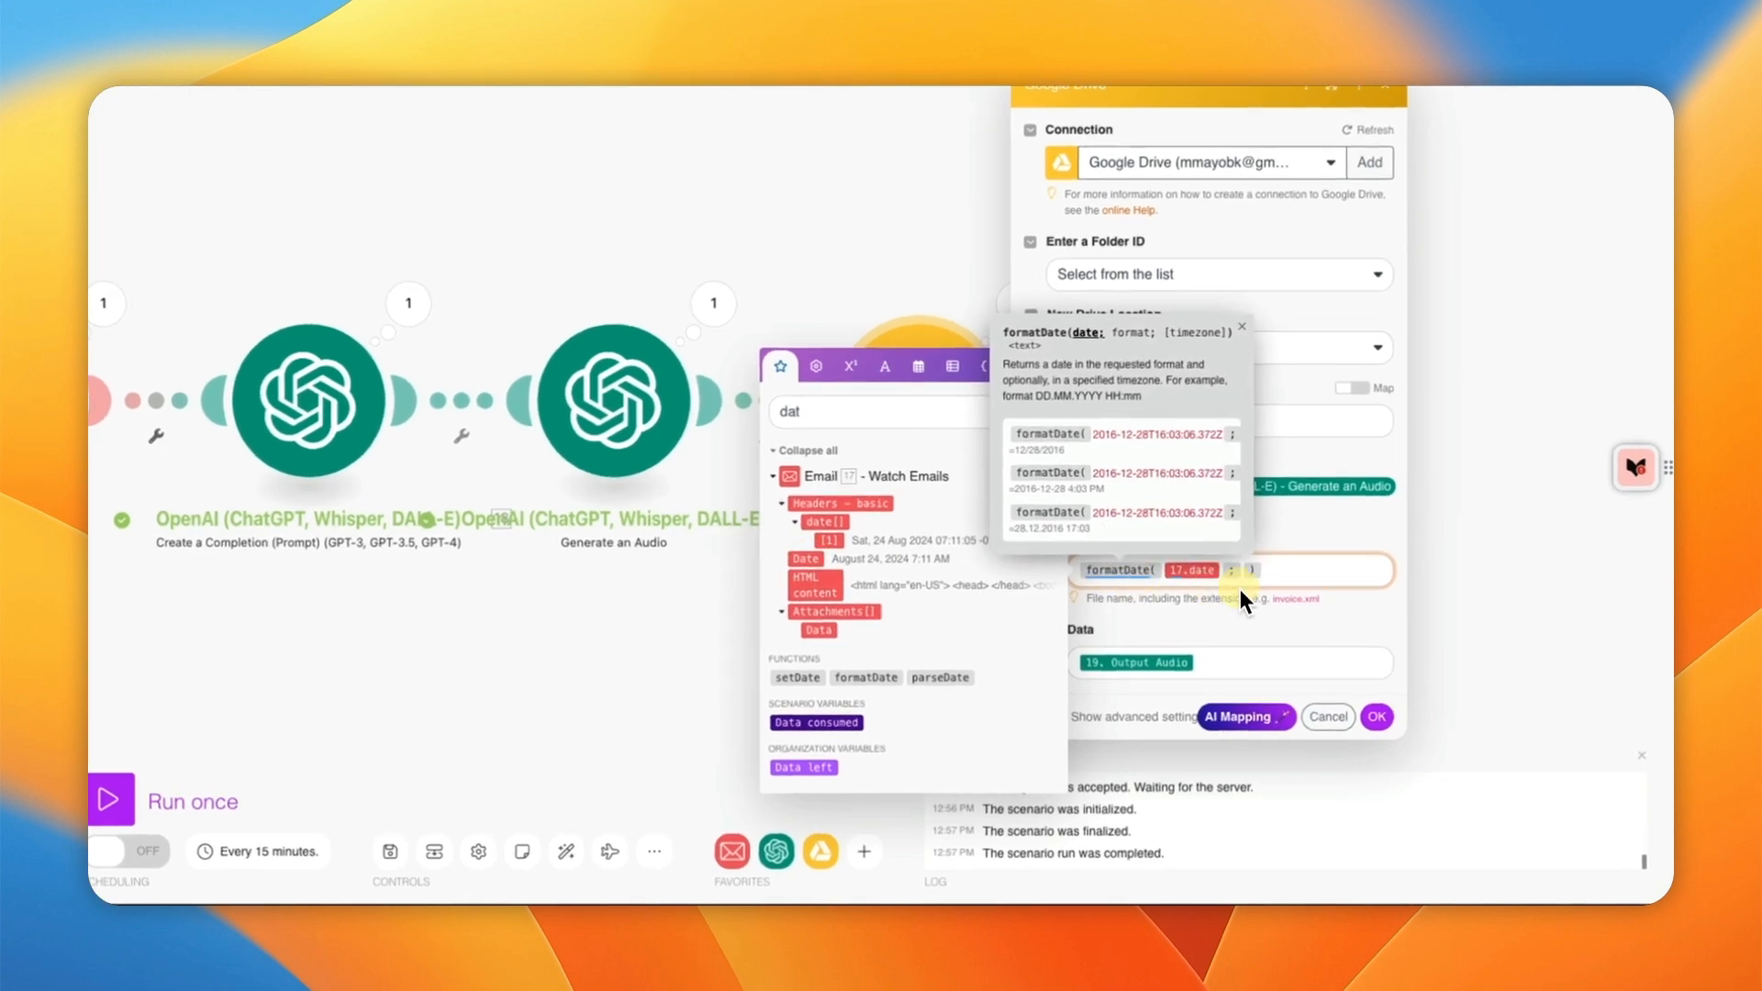
Step: Complete the File Name formula as formatDate(17.date; MM/DD/YYYY_Newsletter) and close the mapping panel
{"action": "left_click", "coordinate": [1454, 633]}
{"action": "left_click", "coordinate": [899, 442]}
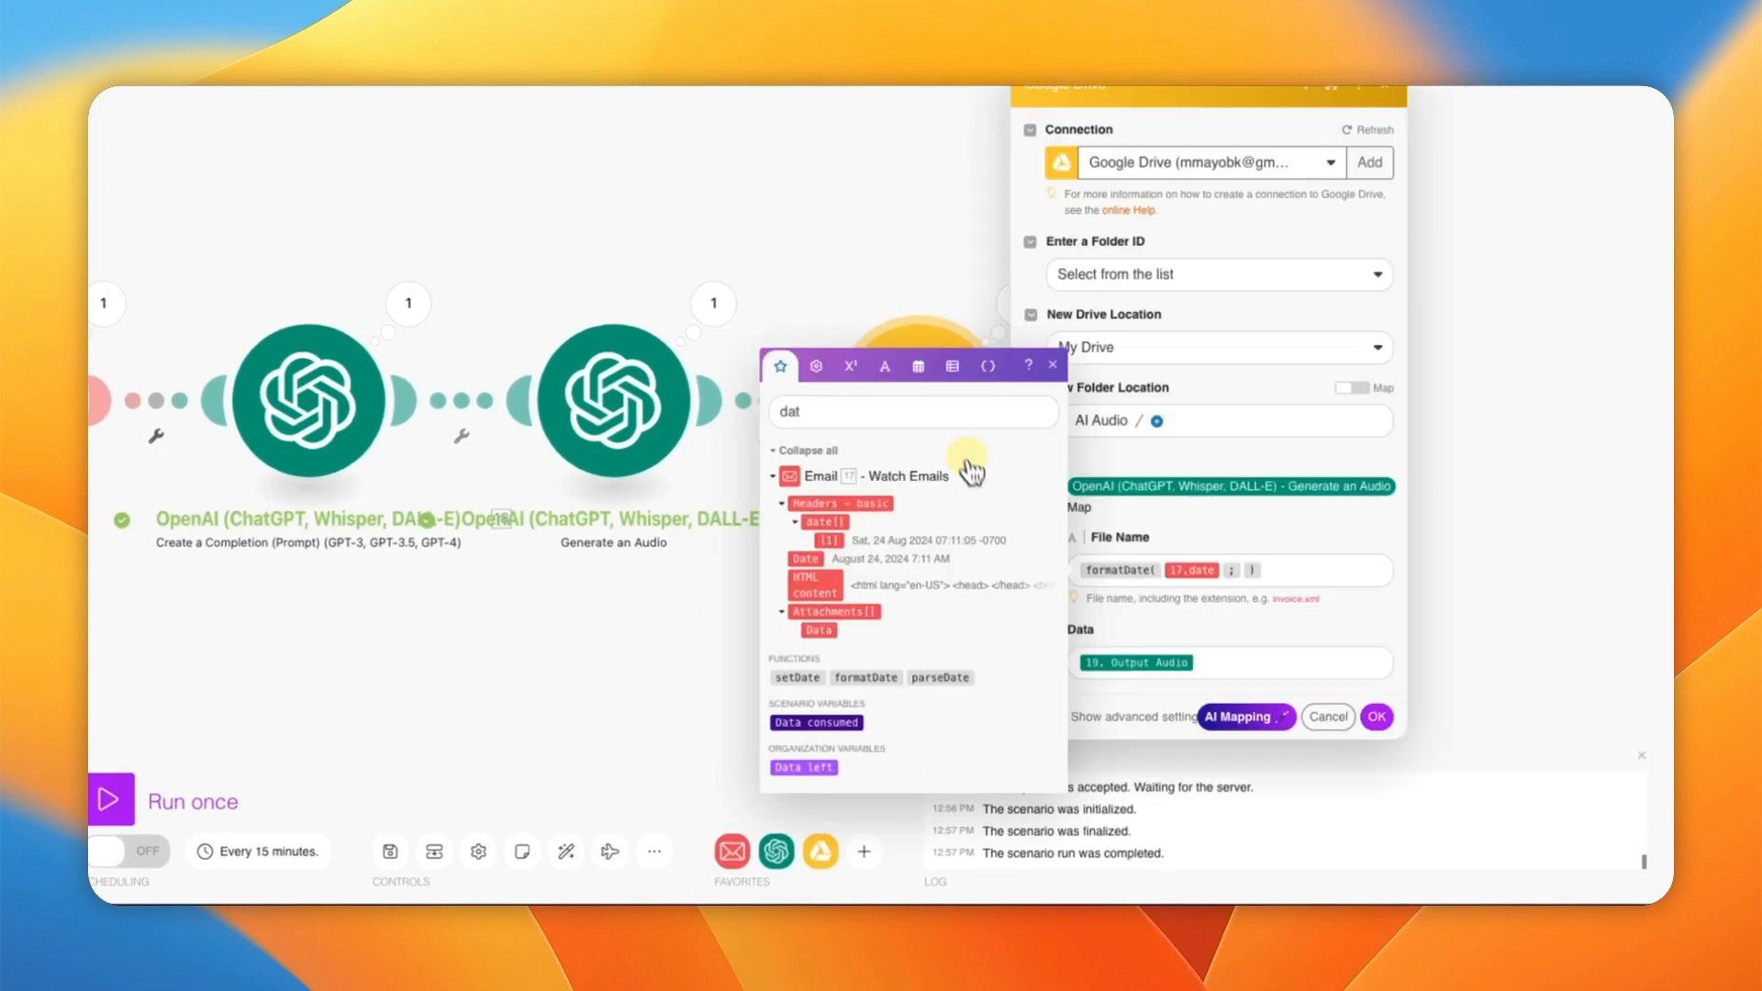
{"action": "left_click", "coordinate": [1216, 579]}
{"action": "left_click", "coordinate": [1270, 570]}
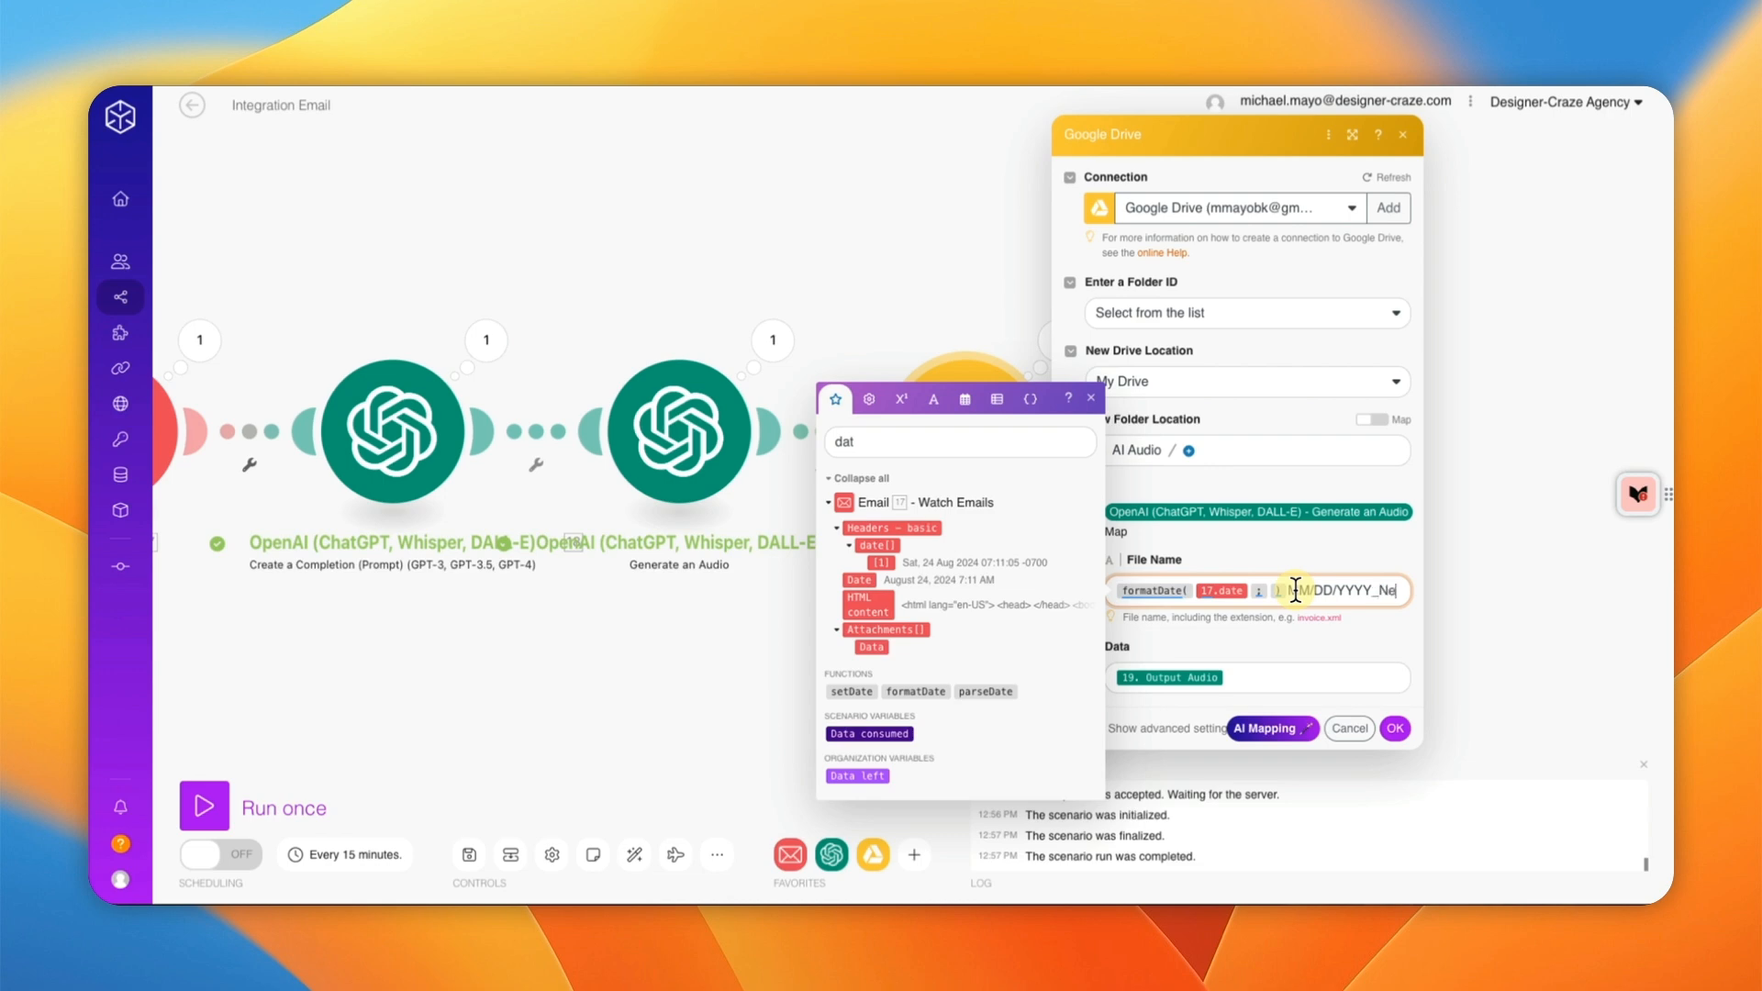
{"action": "type", "text": "ws"}
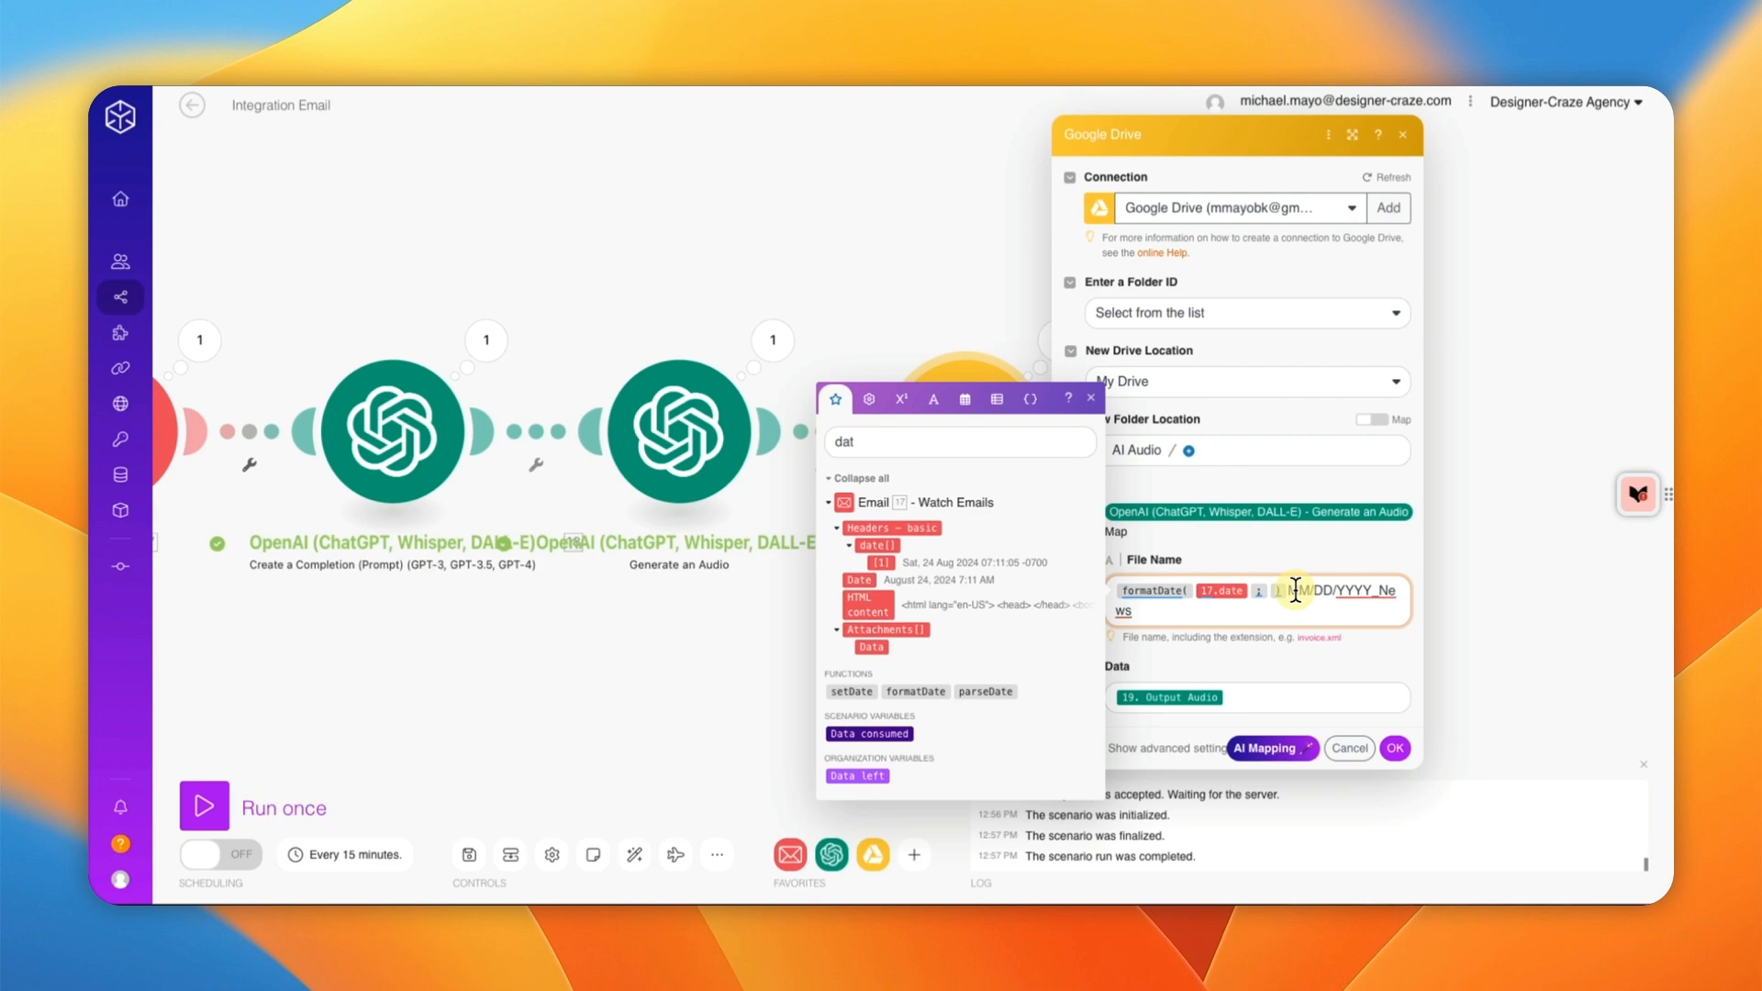
{"action": "type", "text": "letter"}
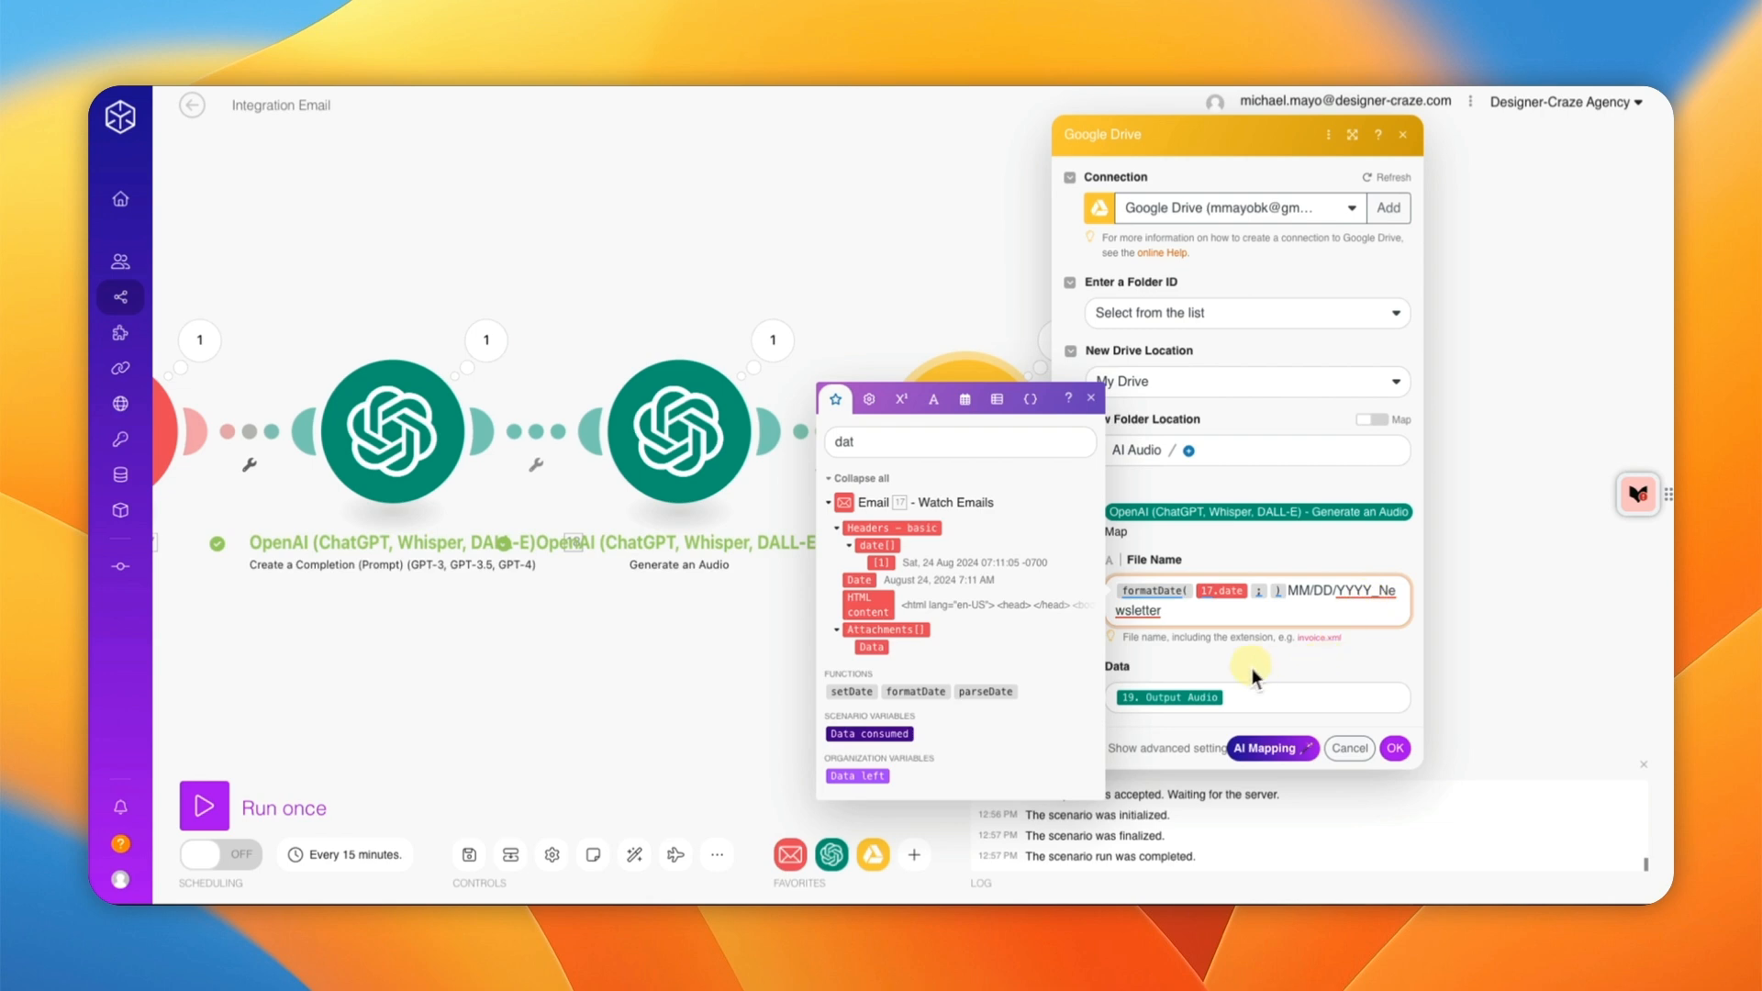
{"action": "left_click", "coordinate": [1090, 397]}
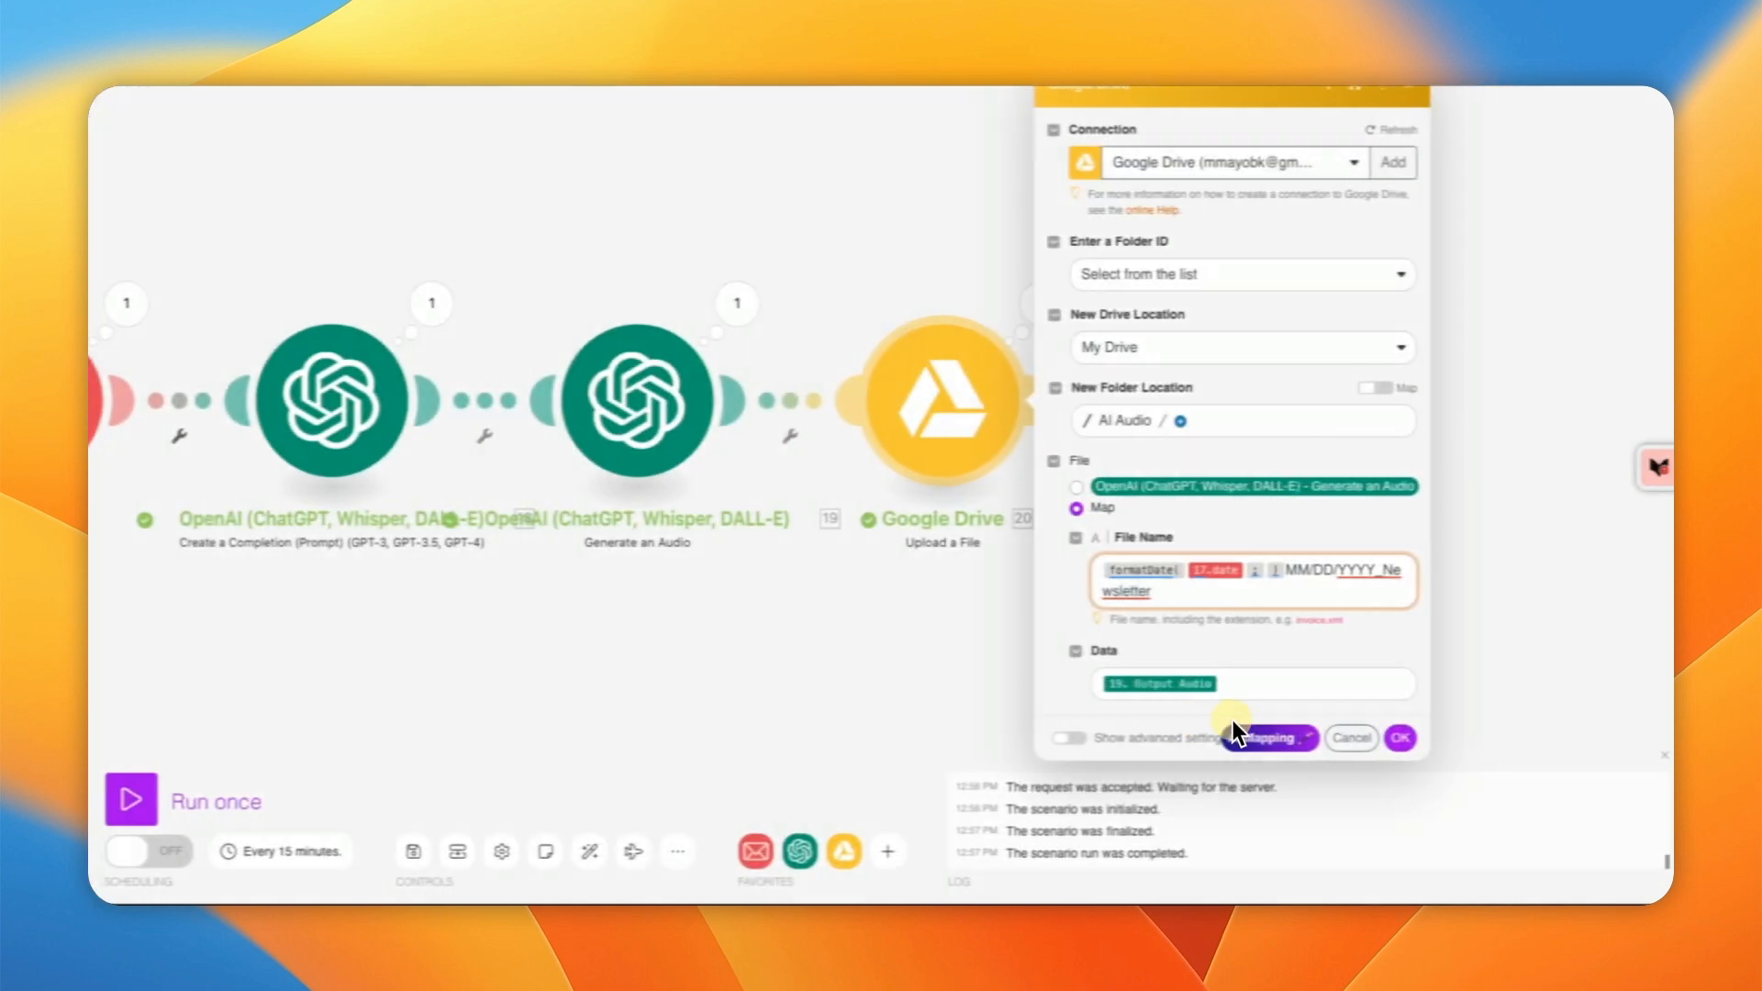
Step: Confirm the Google Drive upload settings with OK and save the Integration Email scenario
{"action": "left_click", "coordinate": [1481, 738]}
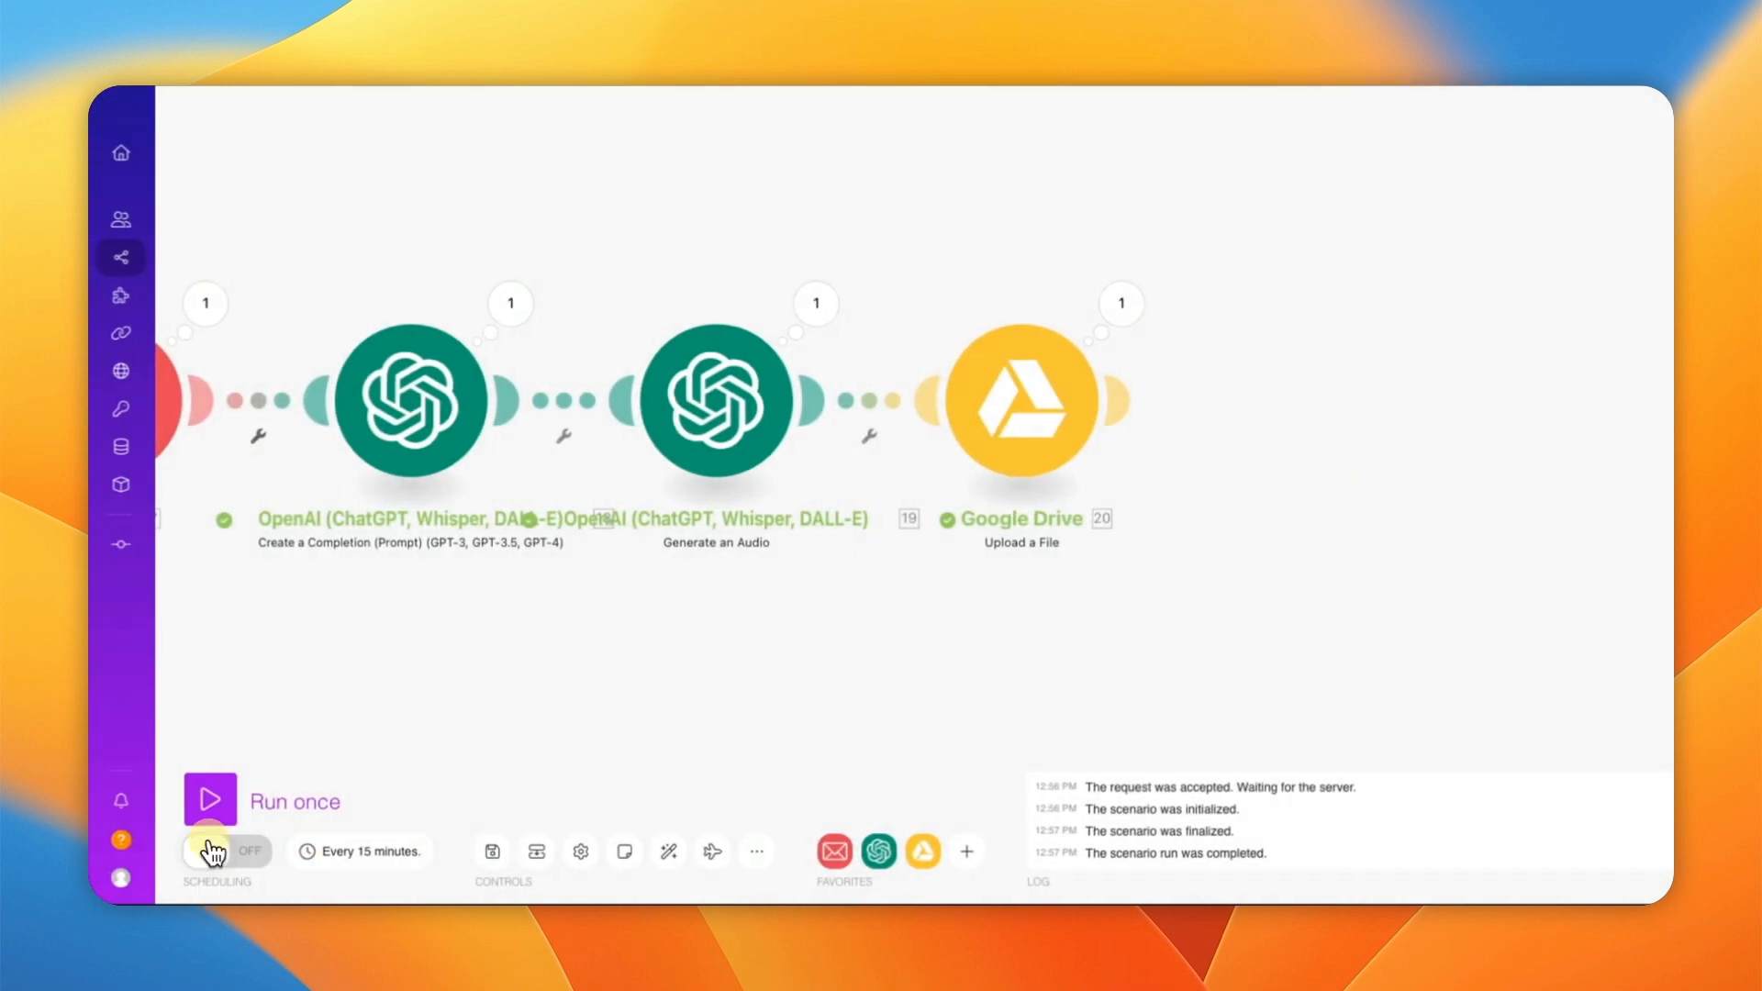
{"action": "left_click", "coordinate": [493, 854]}
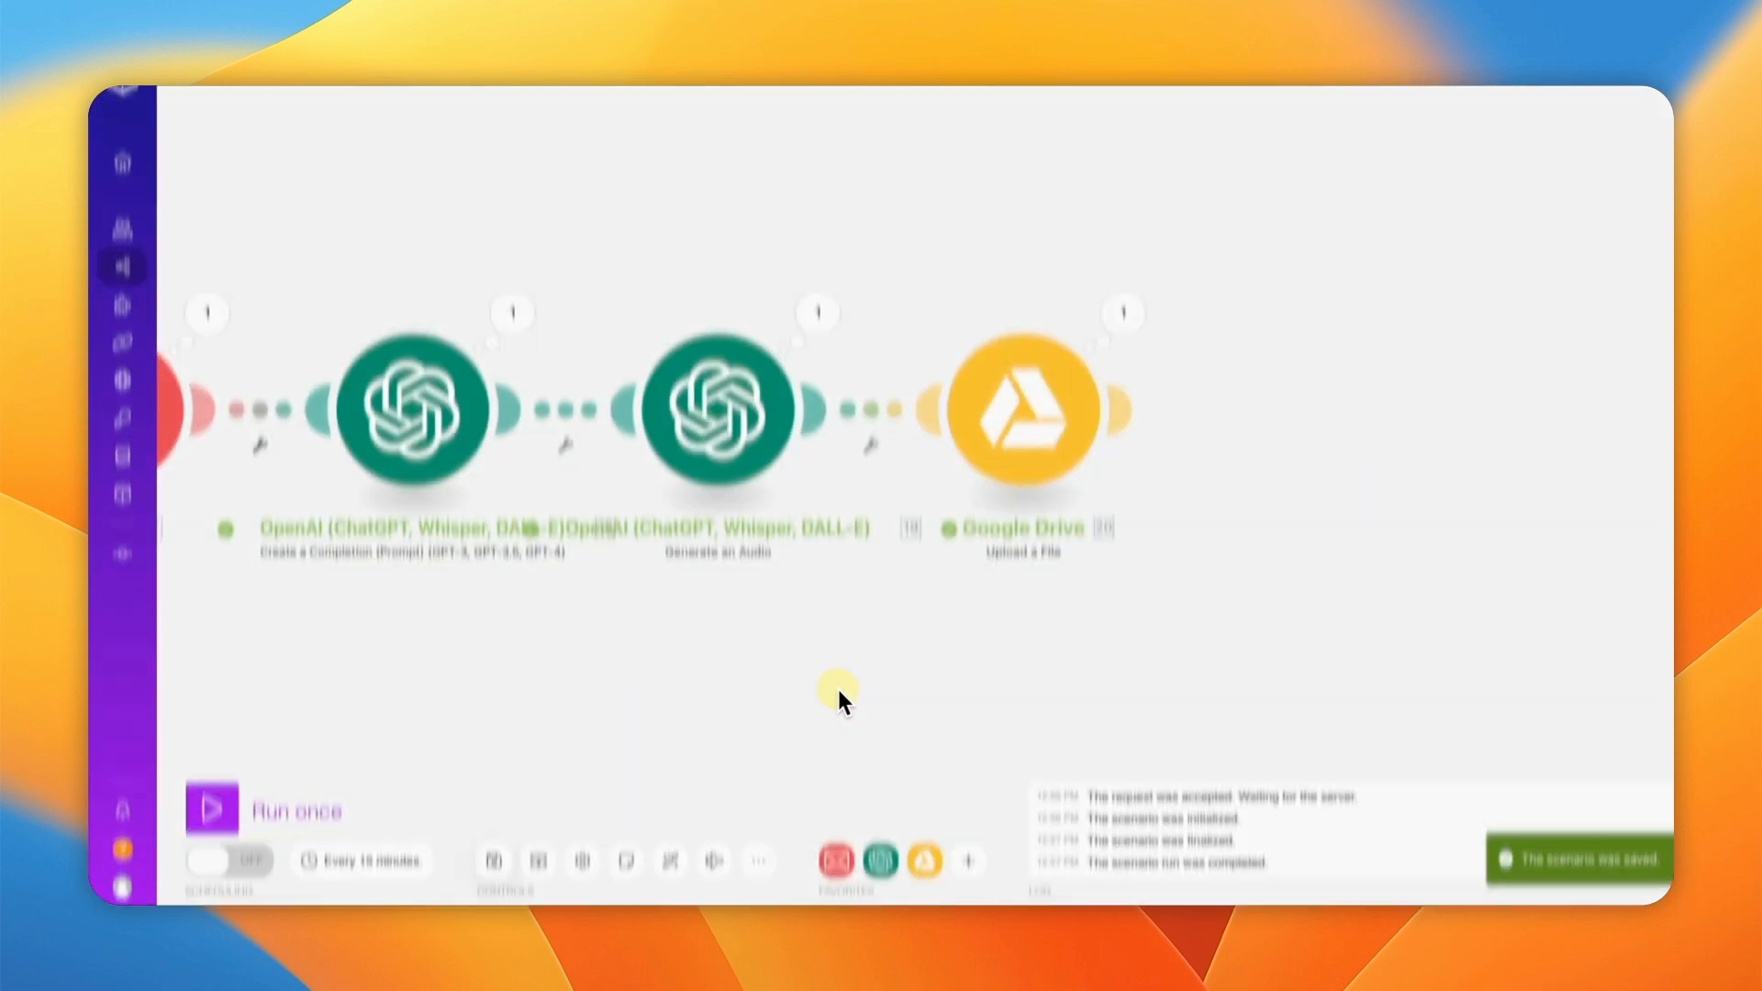
{"action": "mouse_move", "coordinate": [1061, 382]}
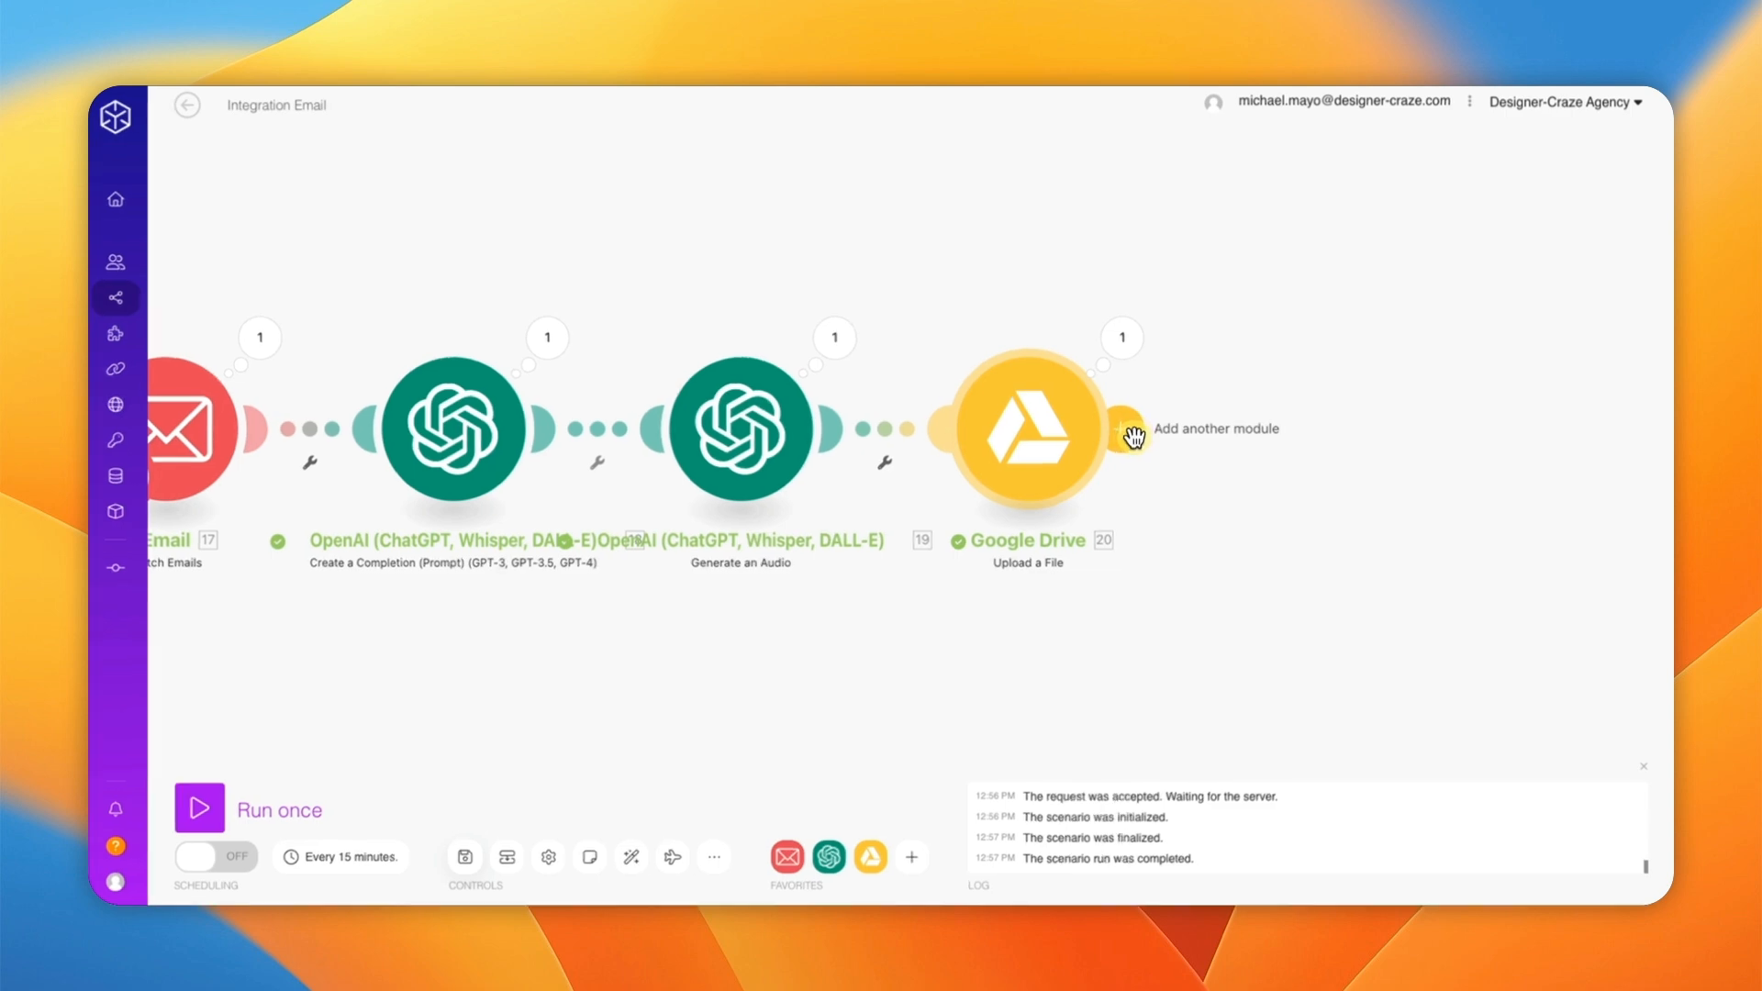
Step: Add a Tools > Sleep module after the Google Drive upload
{"action": "left_click", "coordinate": [1135, 435]}
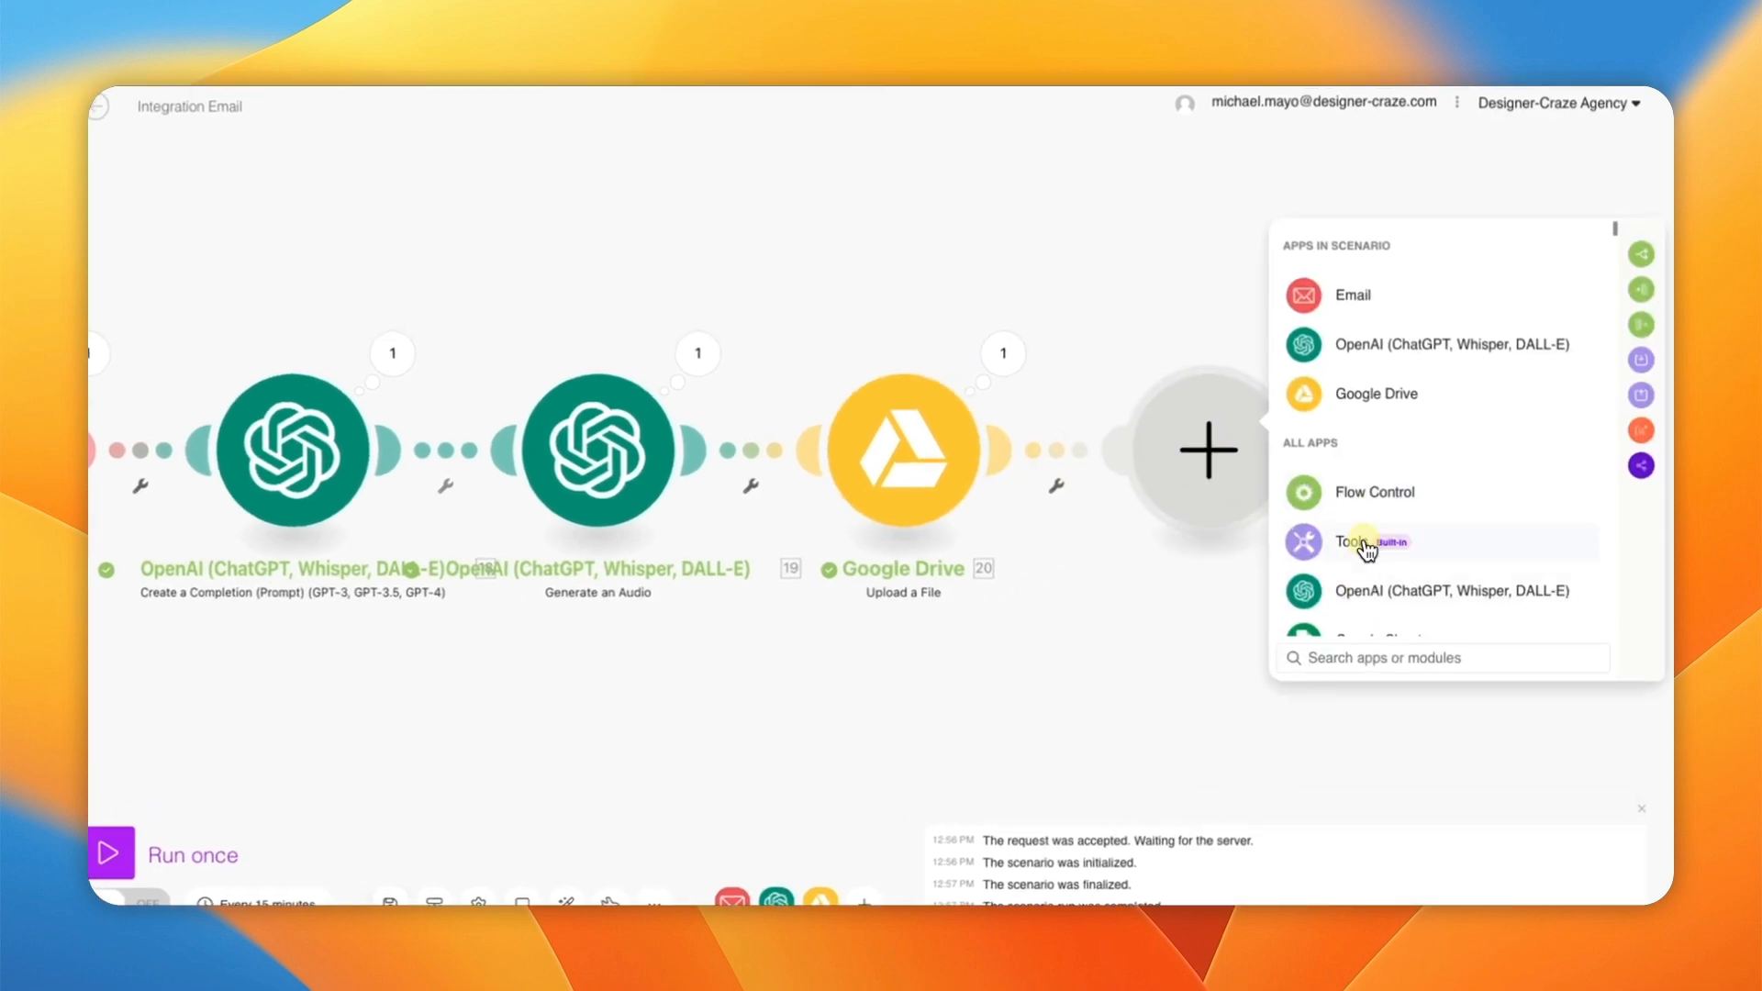
{"action": "left_click", "coordinate": [1364, 546]}
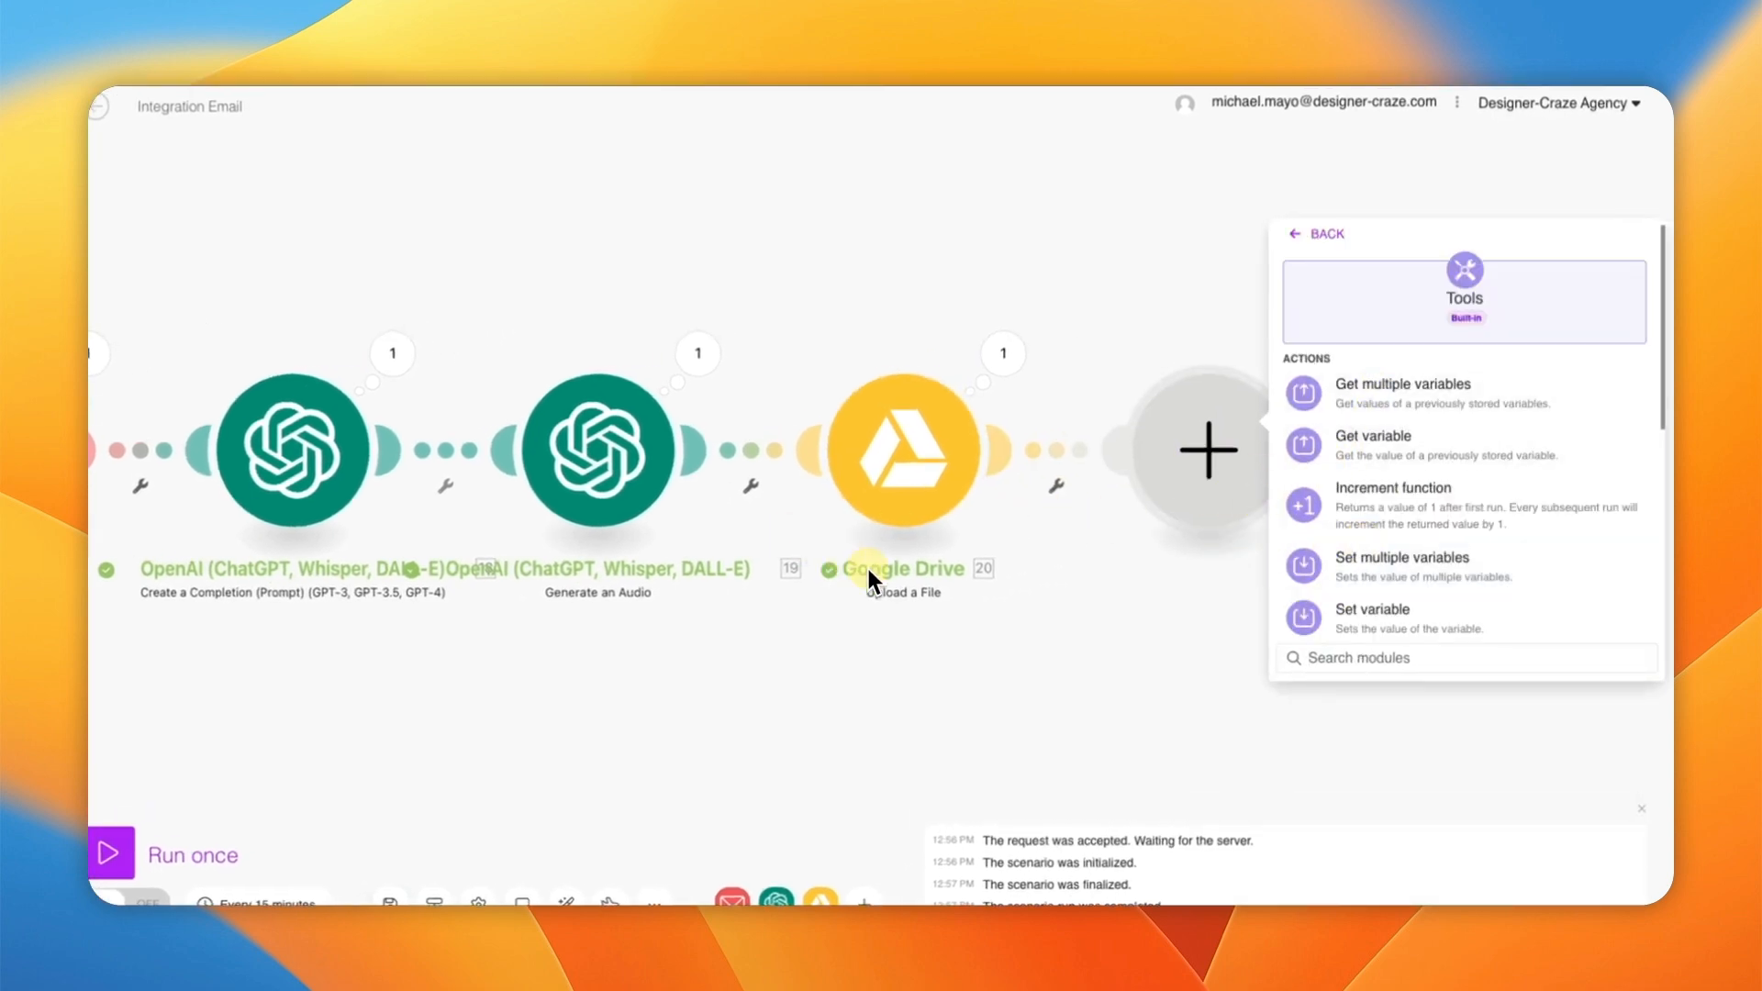
{"action": "scroll", "coordinate": [1461, 517], "scroll_direction": "down", "scroll_amount": 3}
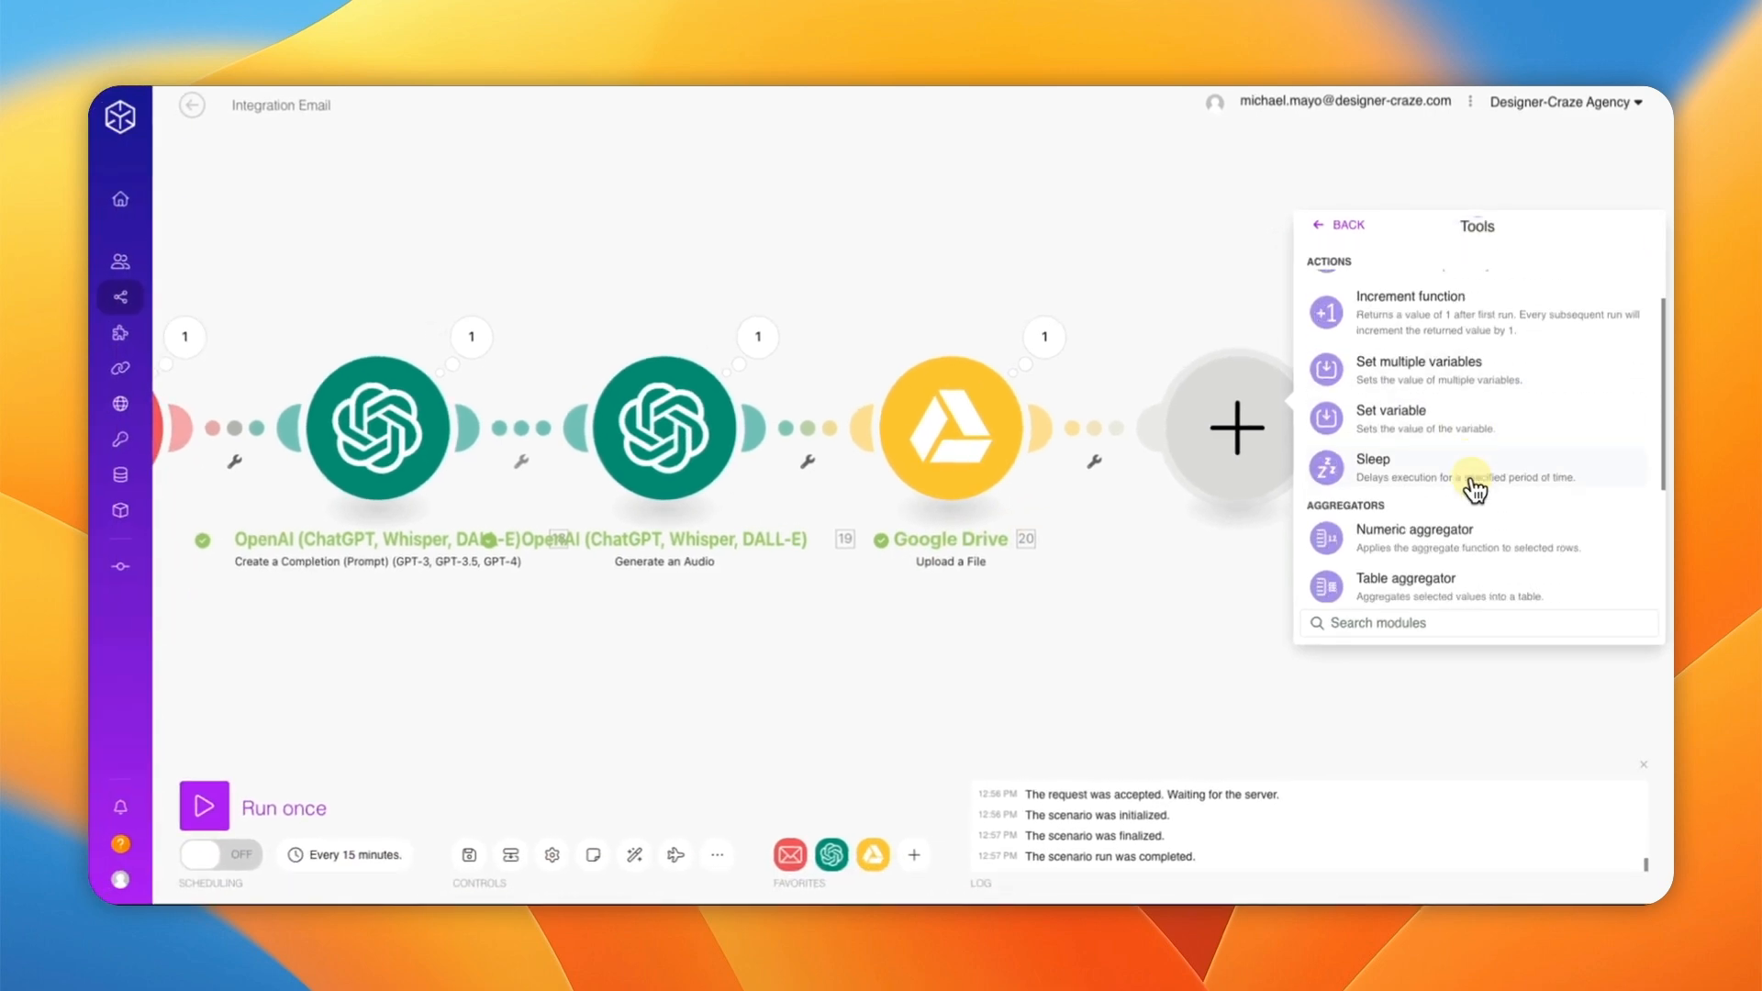
{"action": "scroll", "coordinate": [1468, 487], "scroll_direction": "down", "scroll_amount": 1}
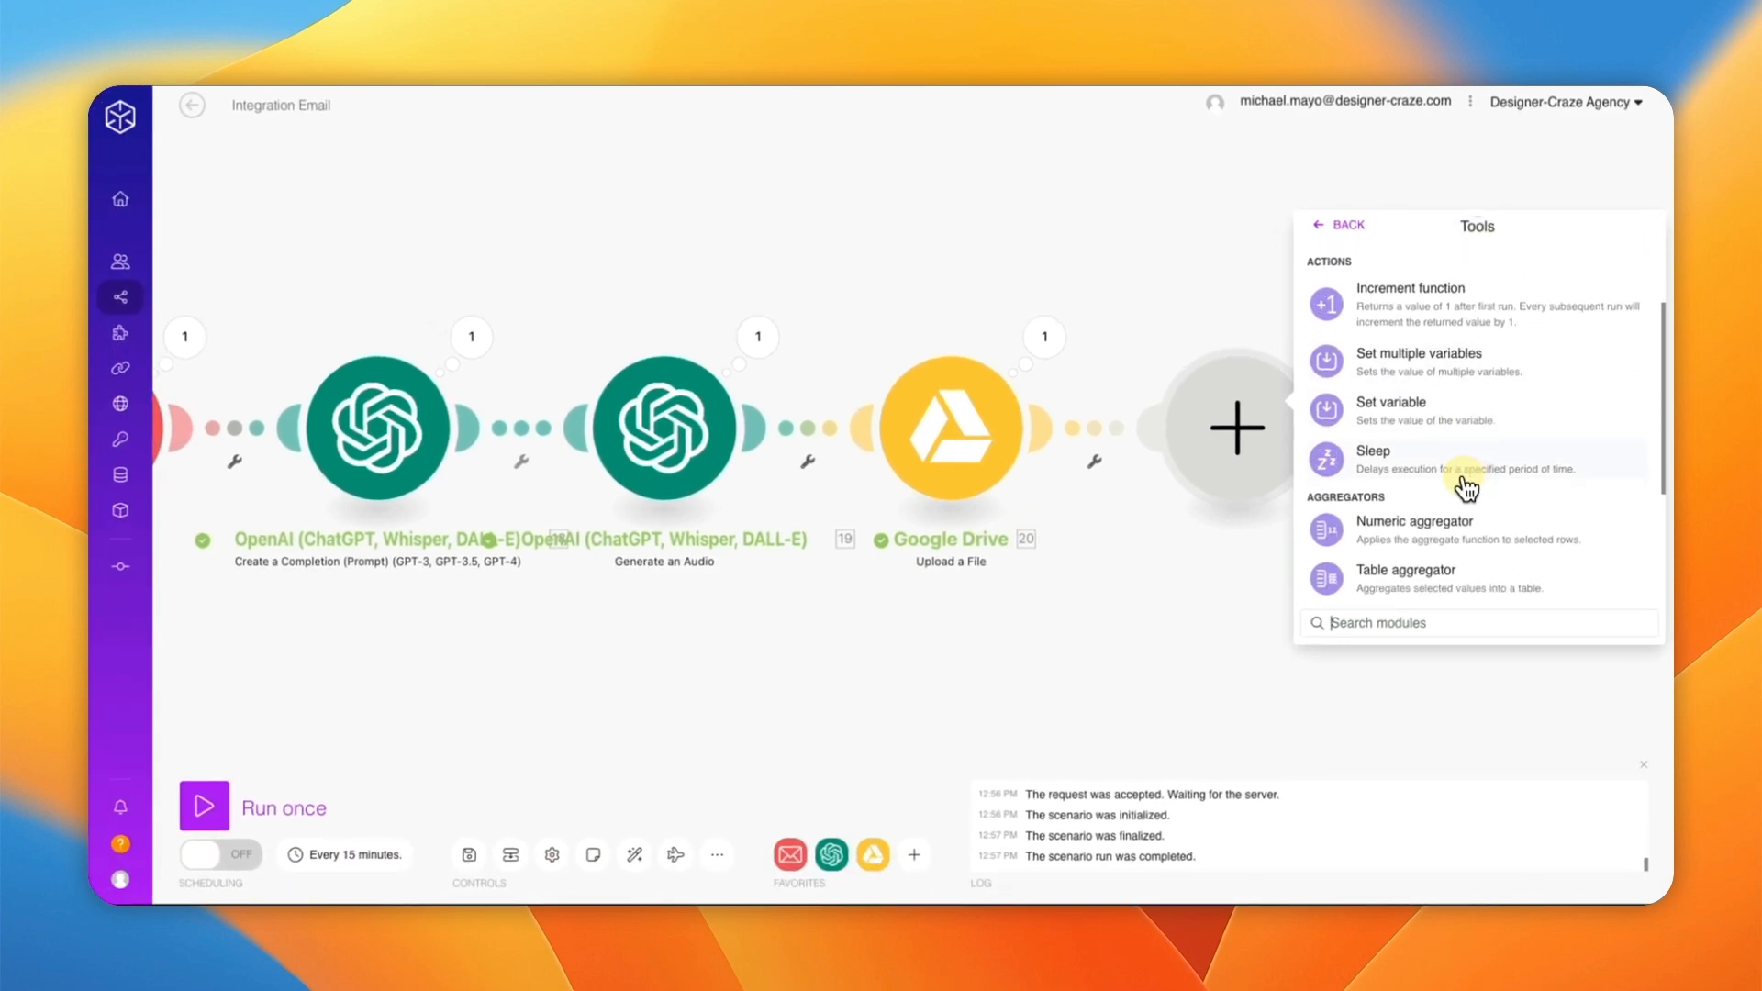
{"action": "left_click", "coordinate": [1386, 445]}
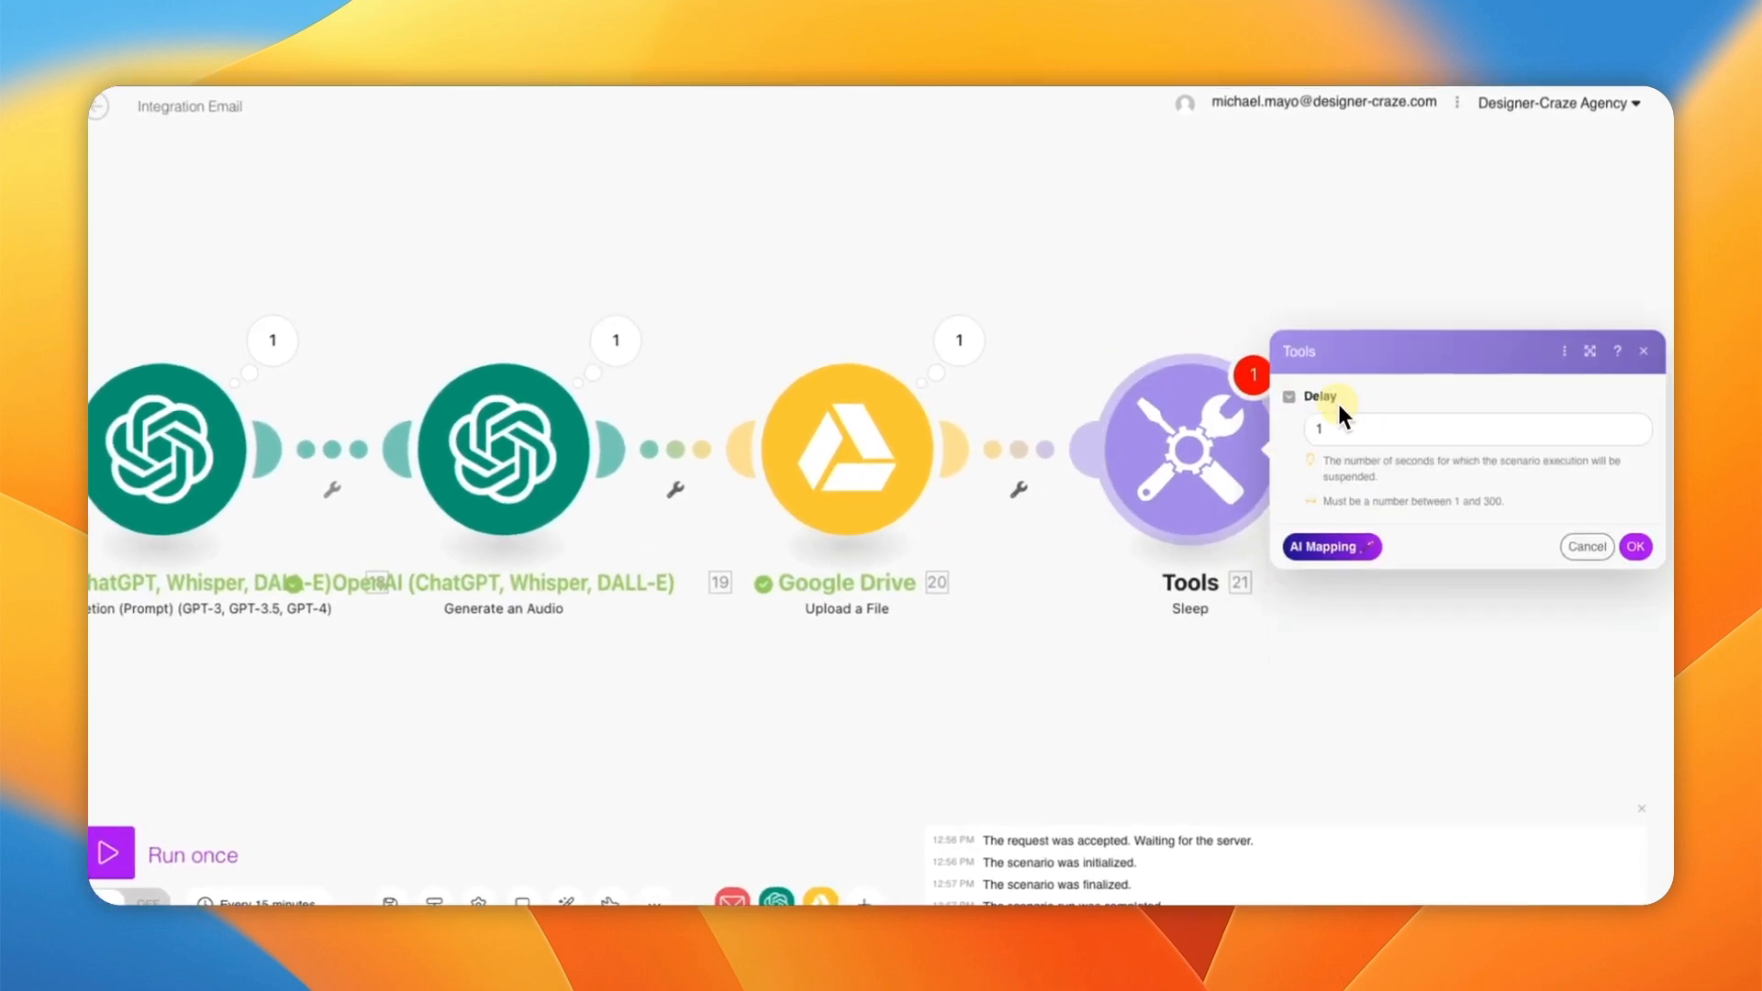
Step: Set the Sleep Delay to 5 seconds, confirm it, and save the scenario
{"action": "left_click", "coordinate": [1340, 428]}
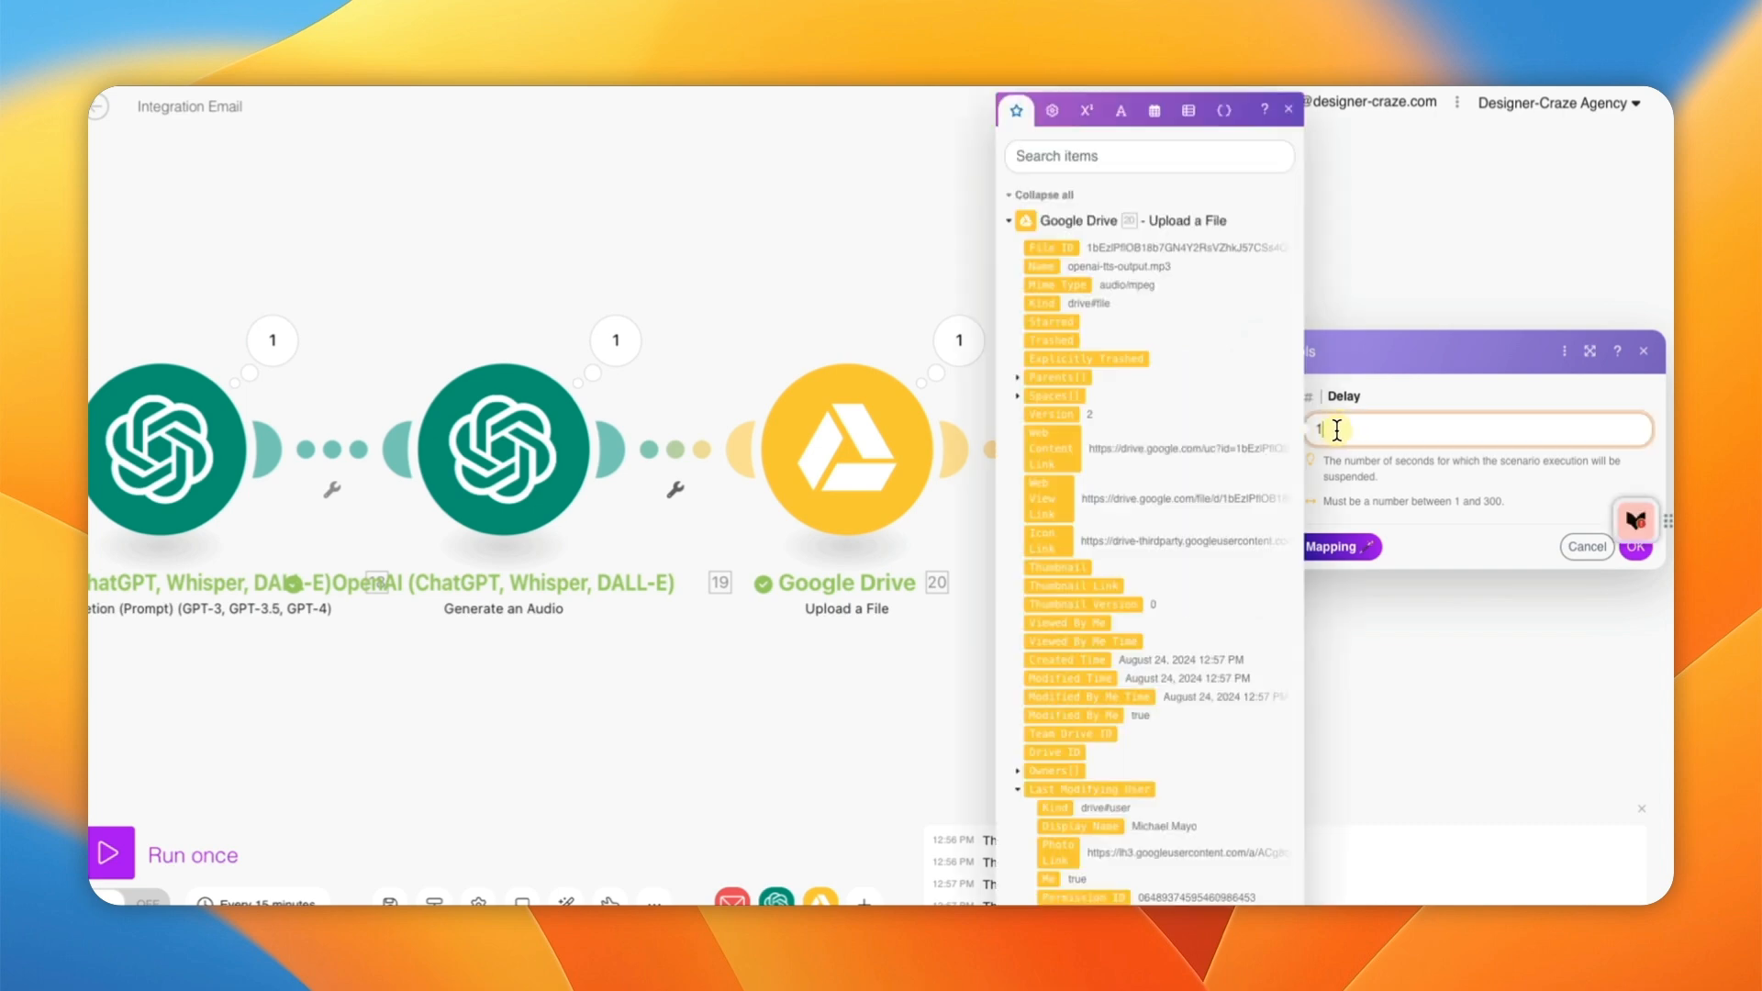
{"action": "key", "text": "BackSpace"}
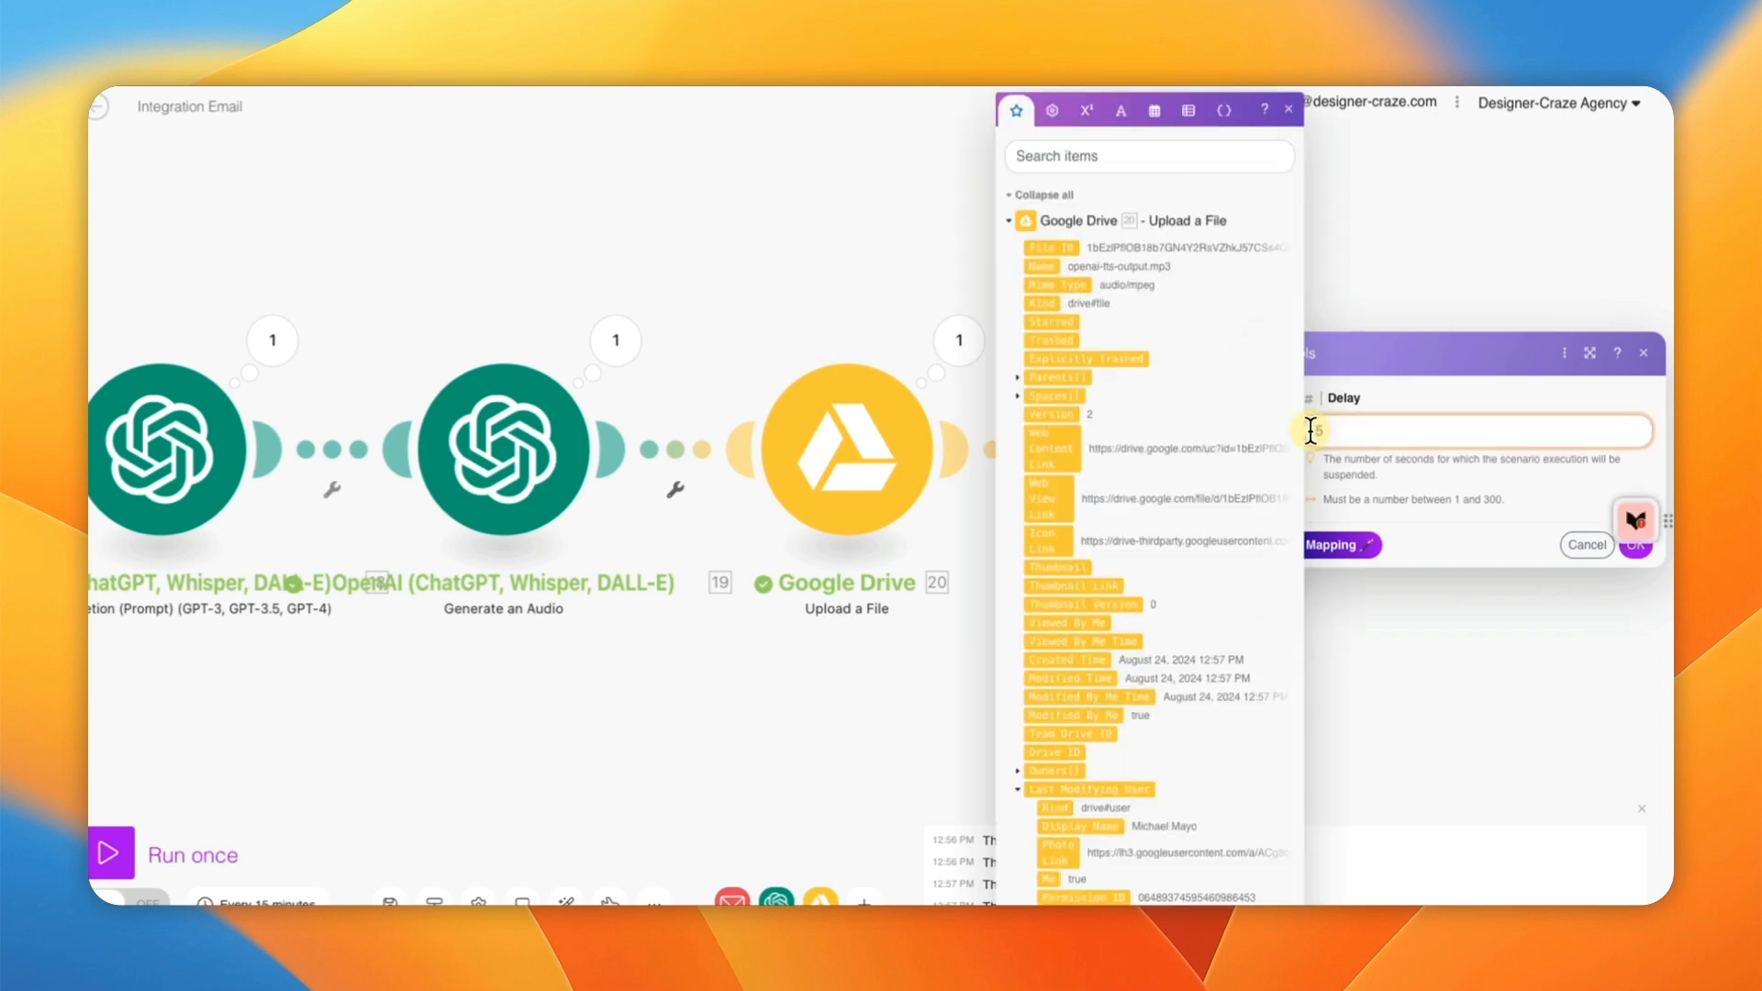
{"action": "type", "text": "5"}
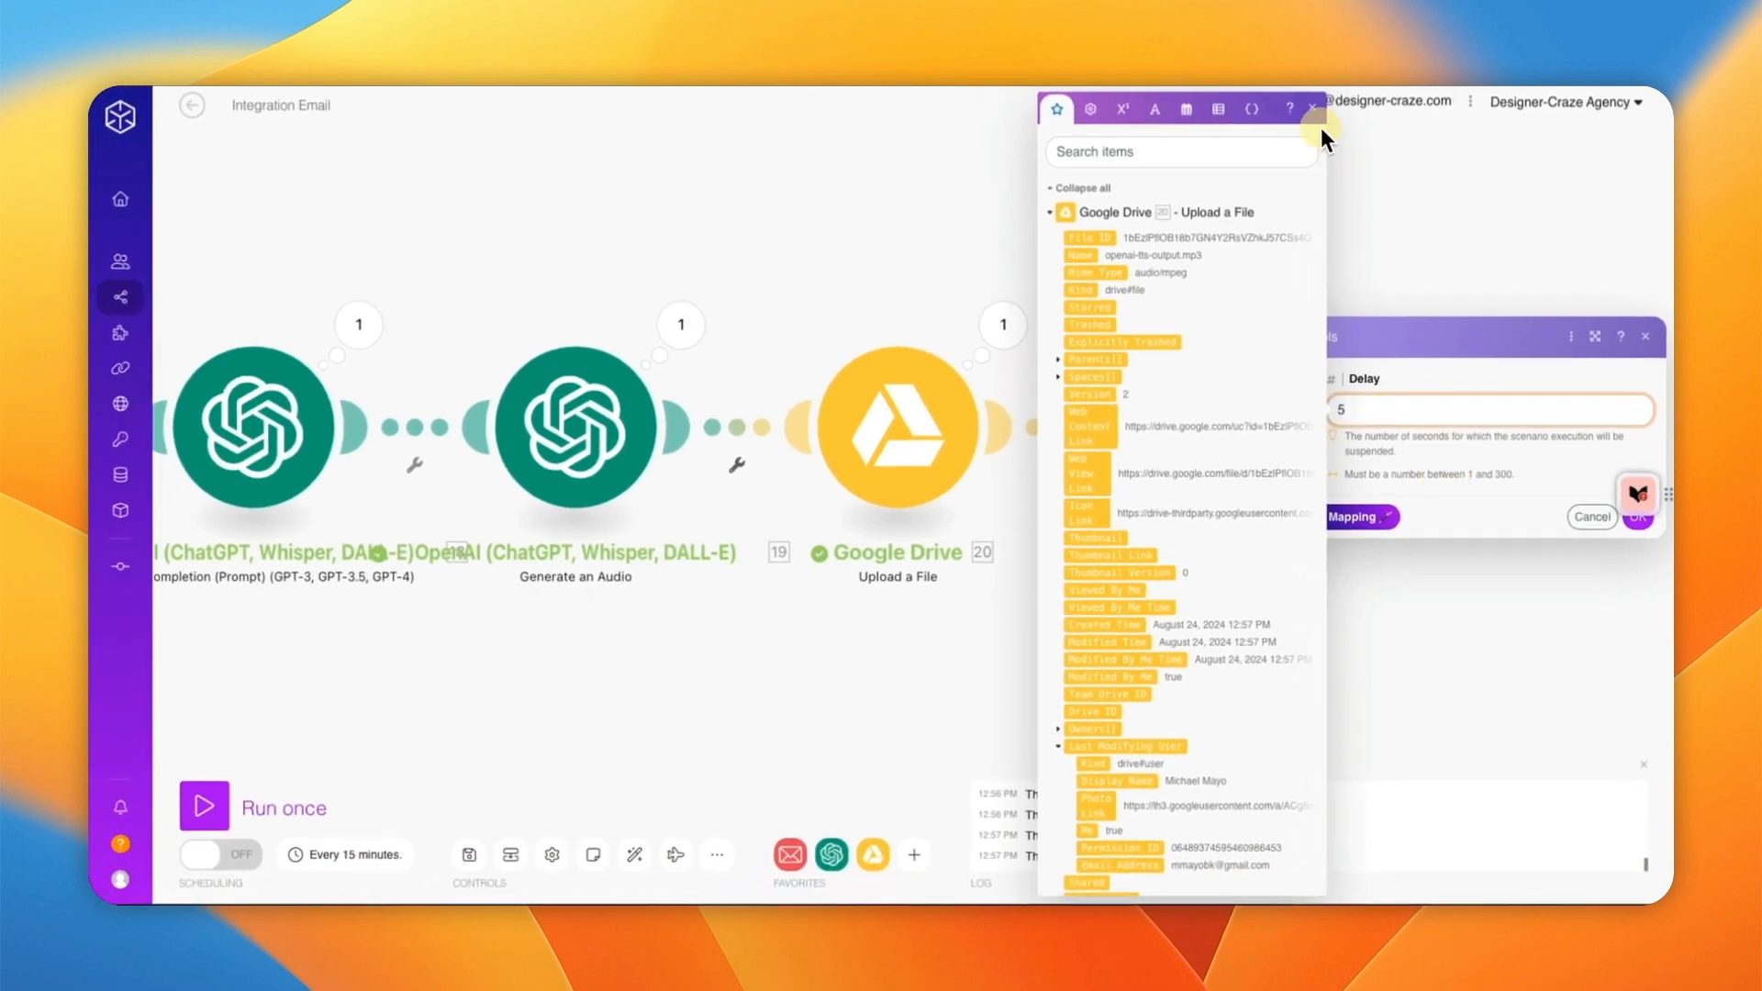
{"action": "left_click", "coordinate": [1312, 108]}
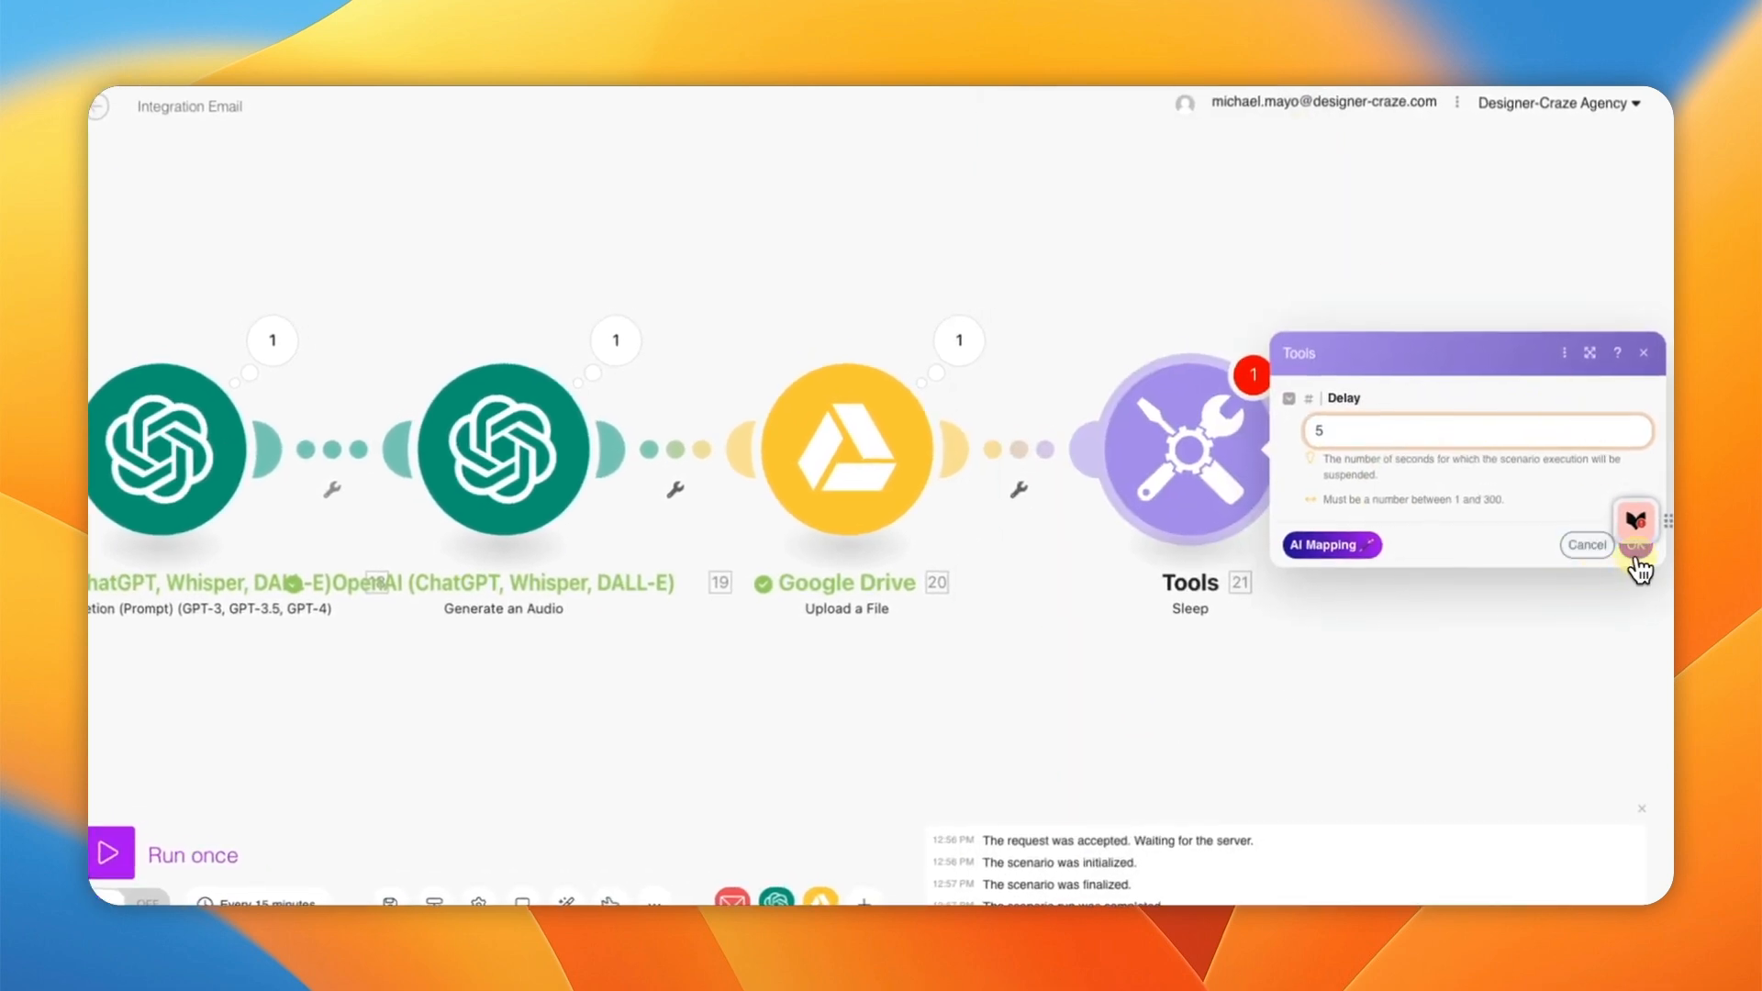
{"action": "left_click_drag", "start_coordinate": [1641, 525], "coordinate": [1642, 675]}
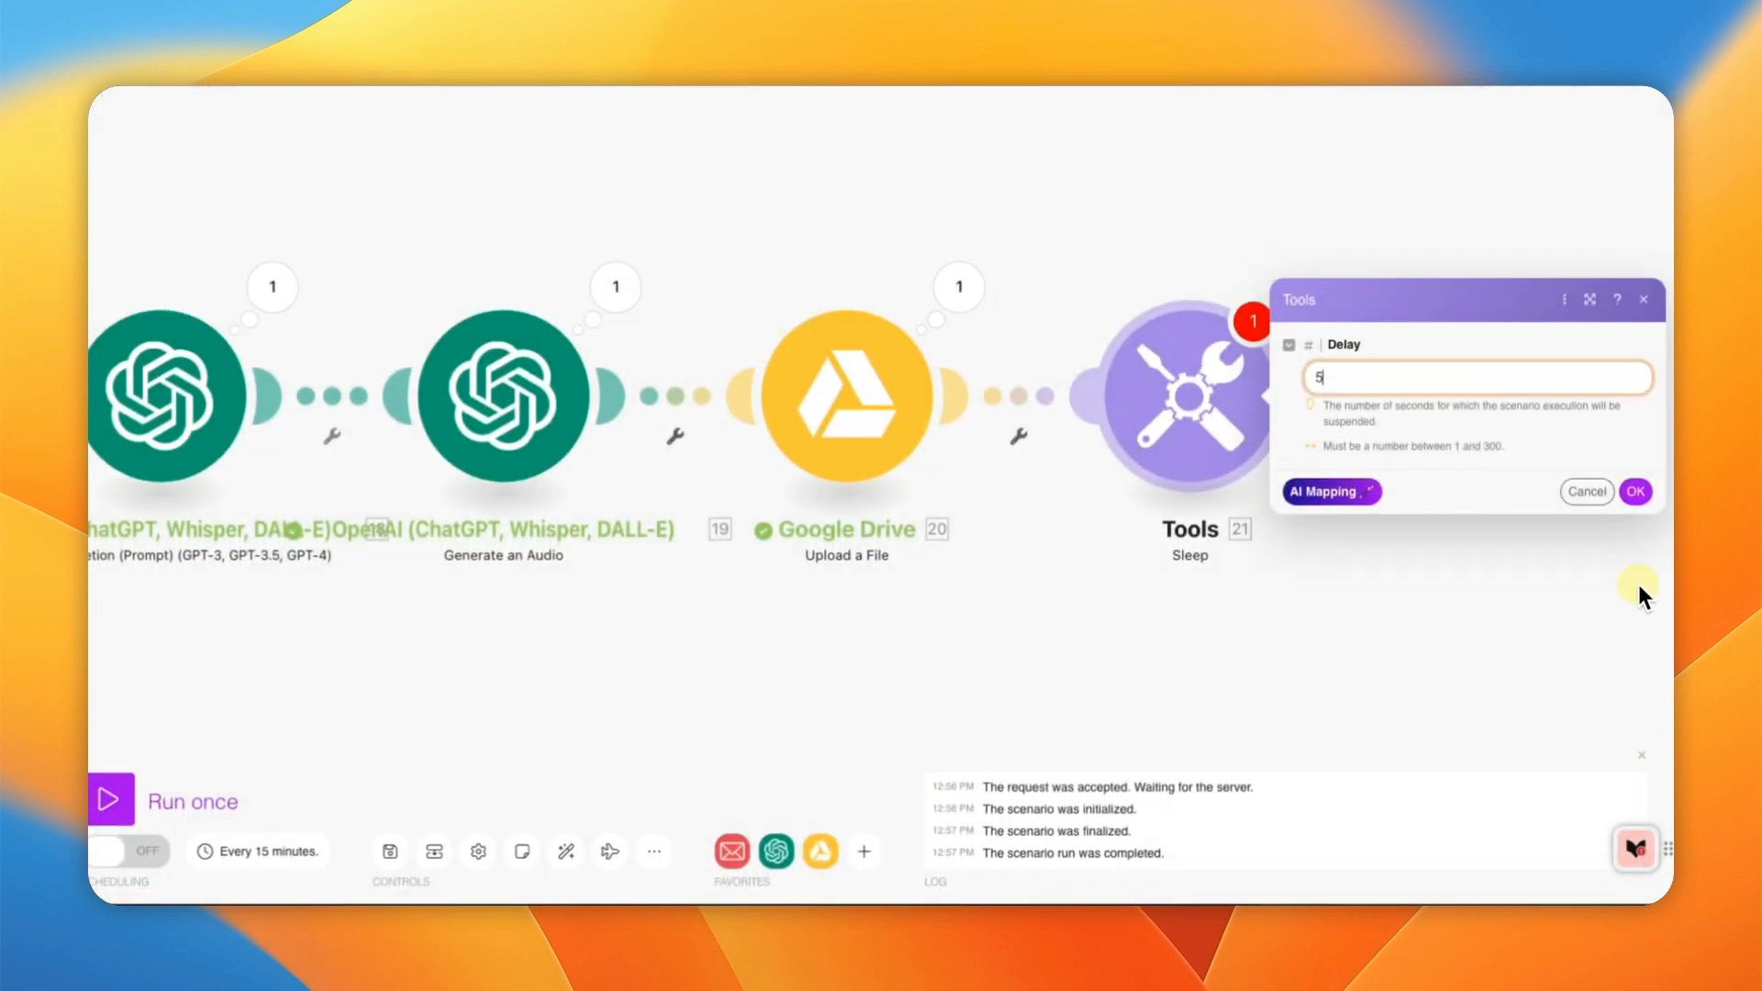
{"action": "left_click", "coordinate": [1635, 510]}
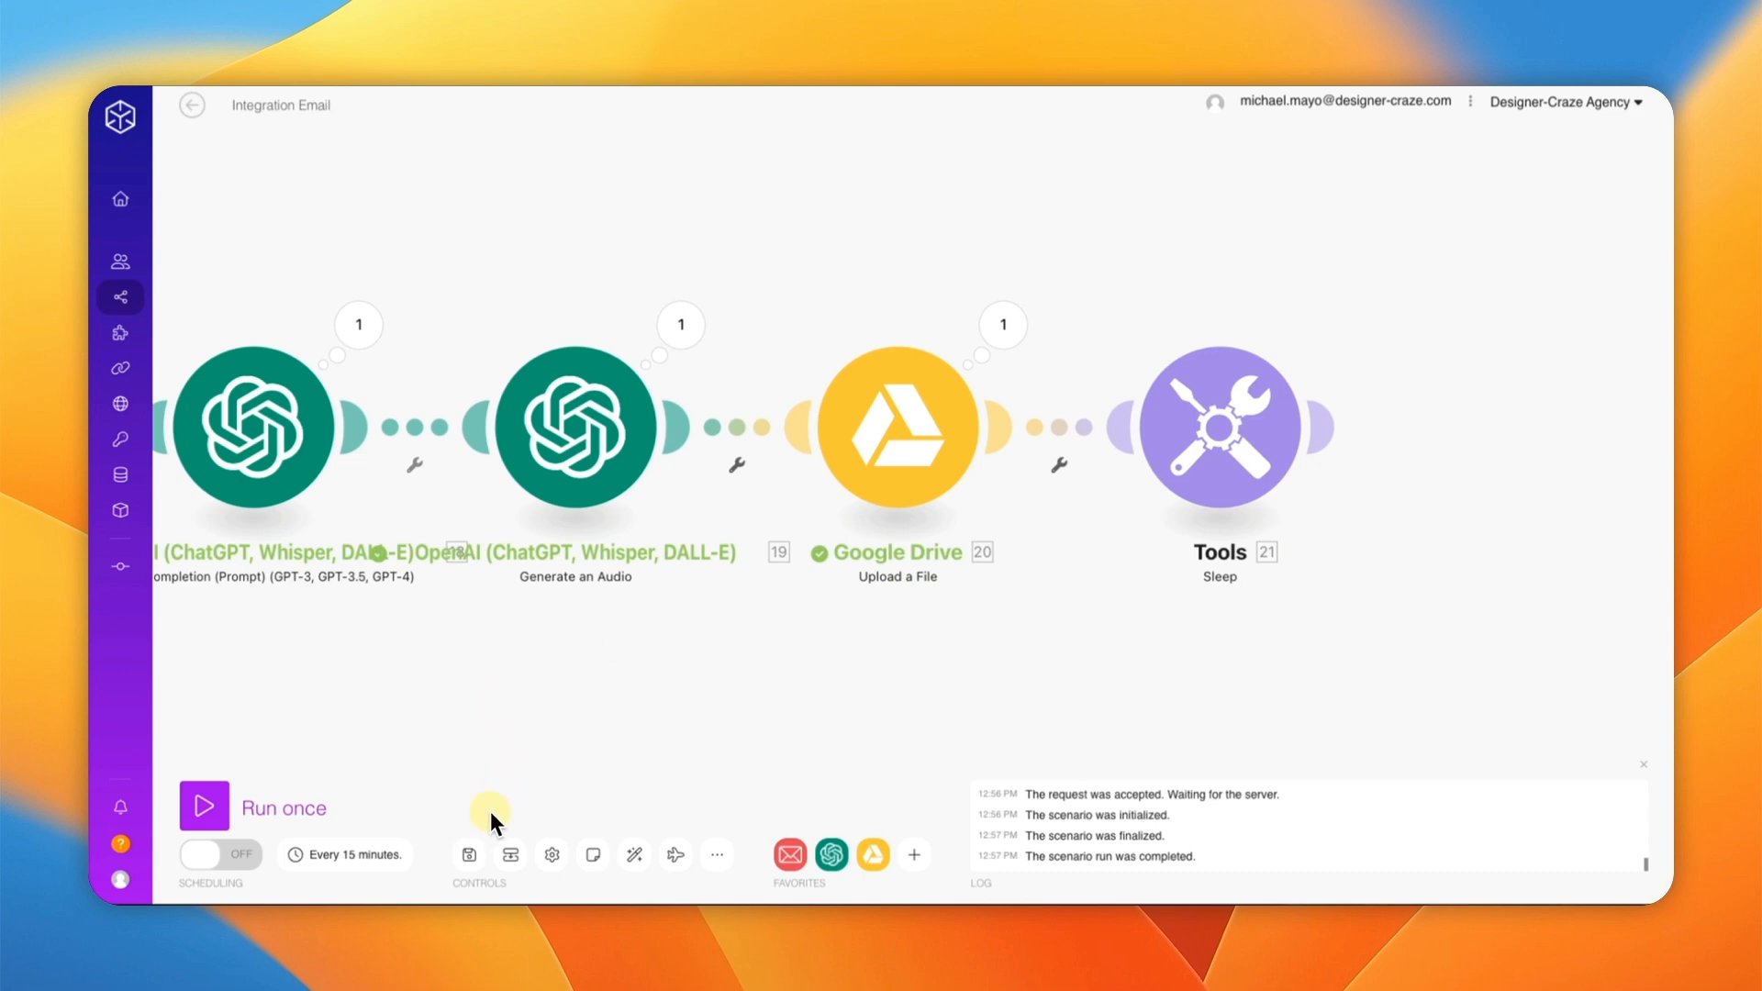
{"action": "left_click", "coordinate": [471, 855]}
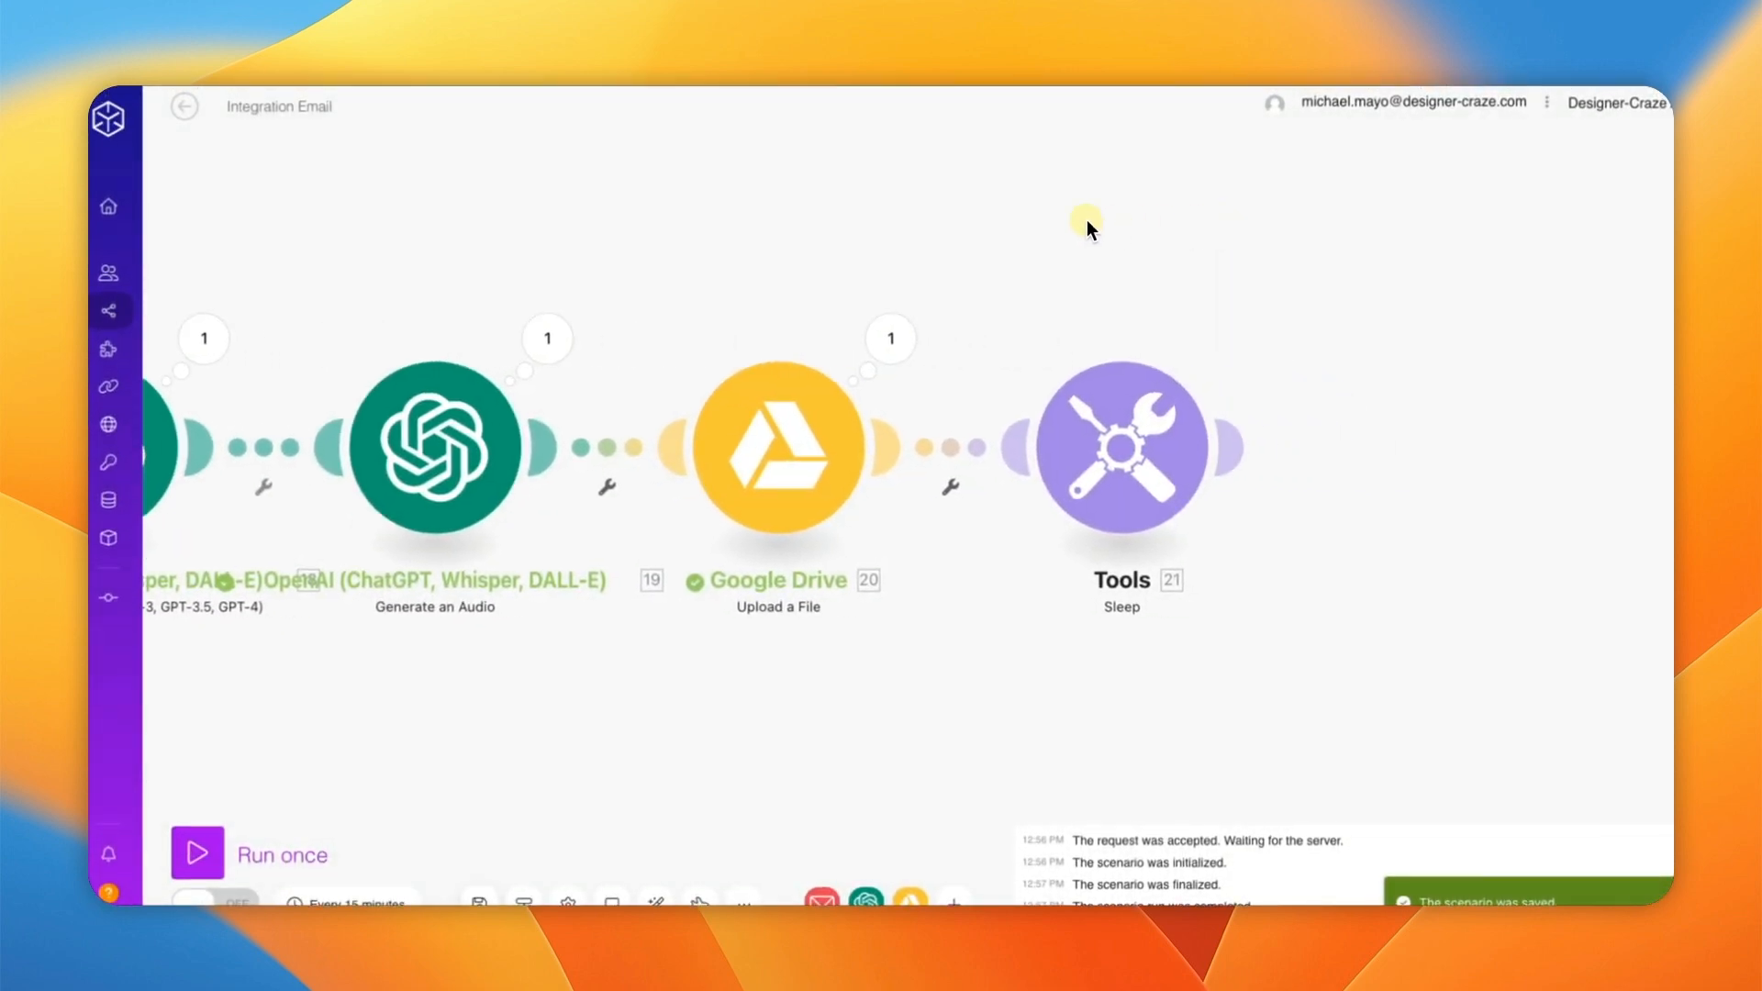
Step: Add a Google Drive Get a Share Link module after the Sleep step
{"action": "left_click", "coordinate": [1242, 453]}
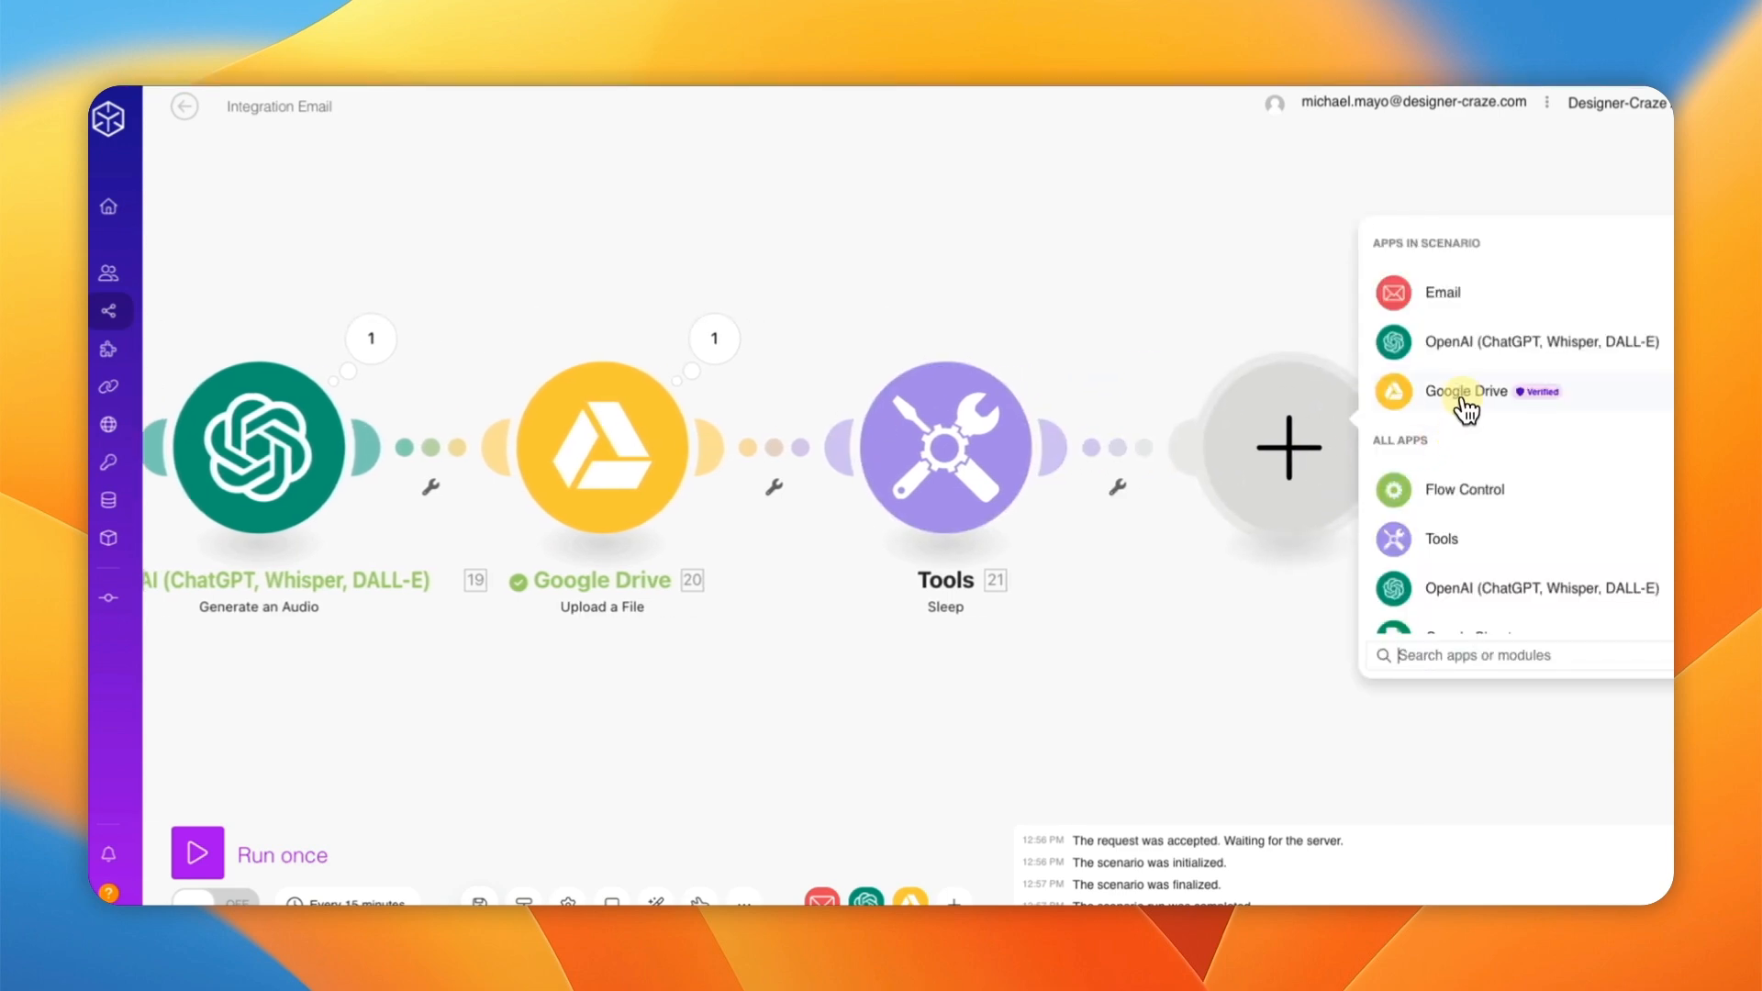
{"action": "left_click", "coordinate": [1465, 401]}
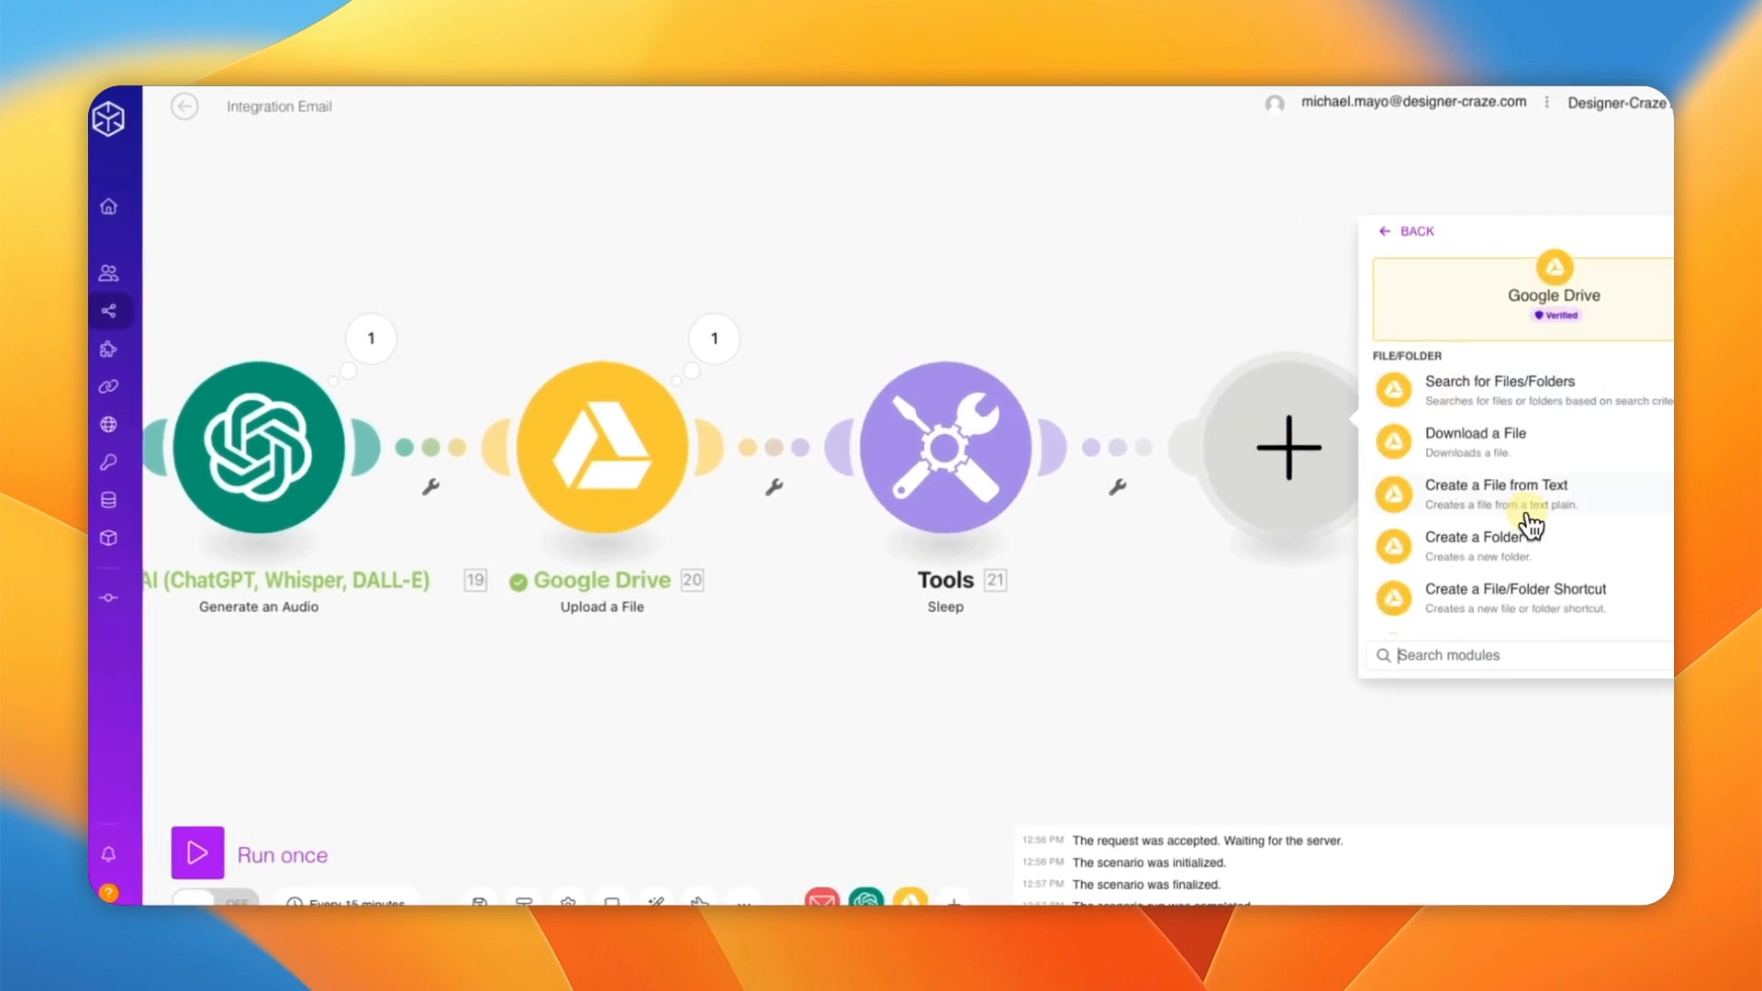
{"action": "scroll", "coordinate": [1529, 525], "scroll_direction": "down", "scroll_amount": 5}
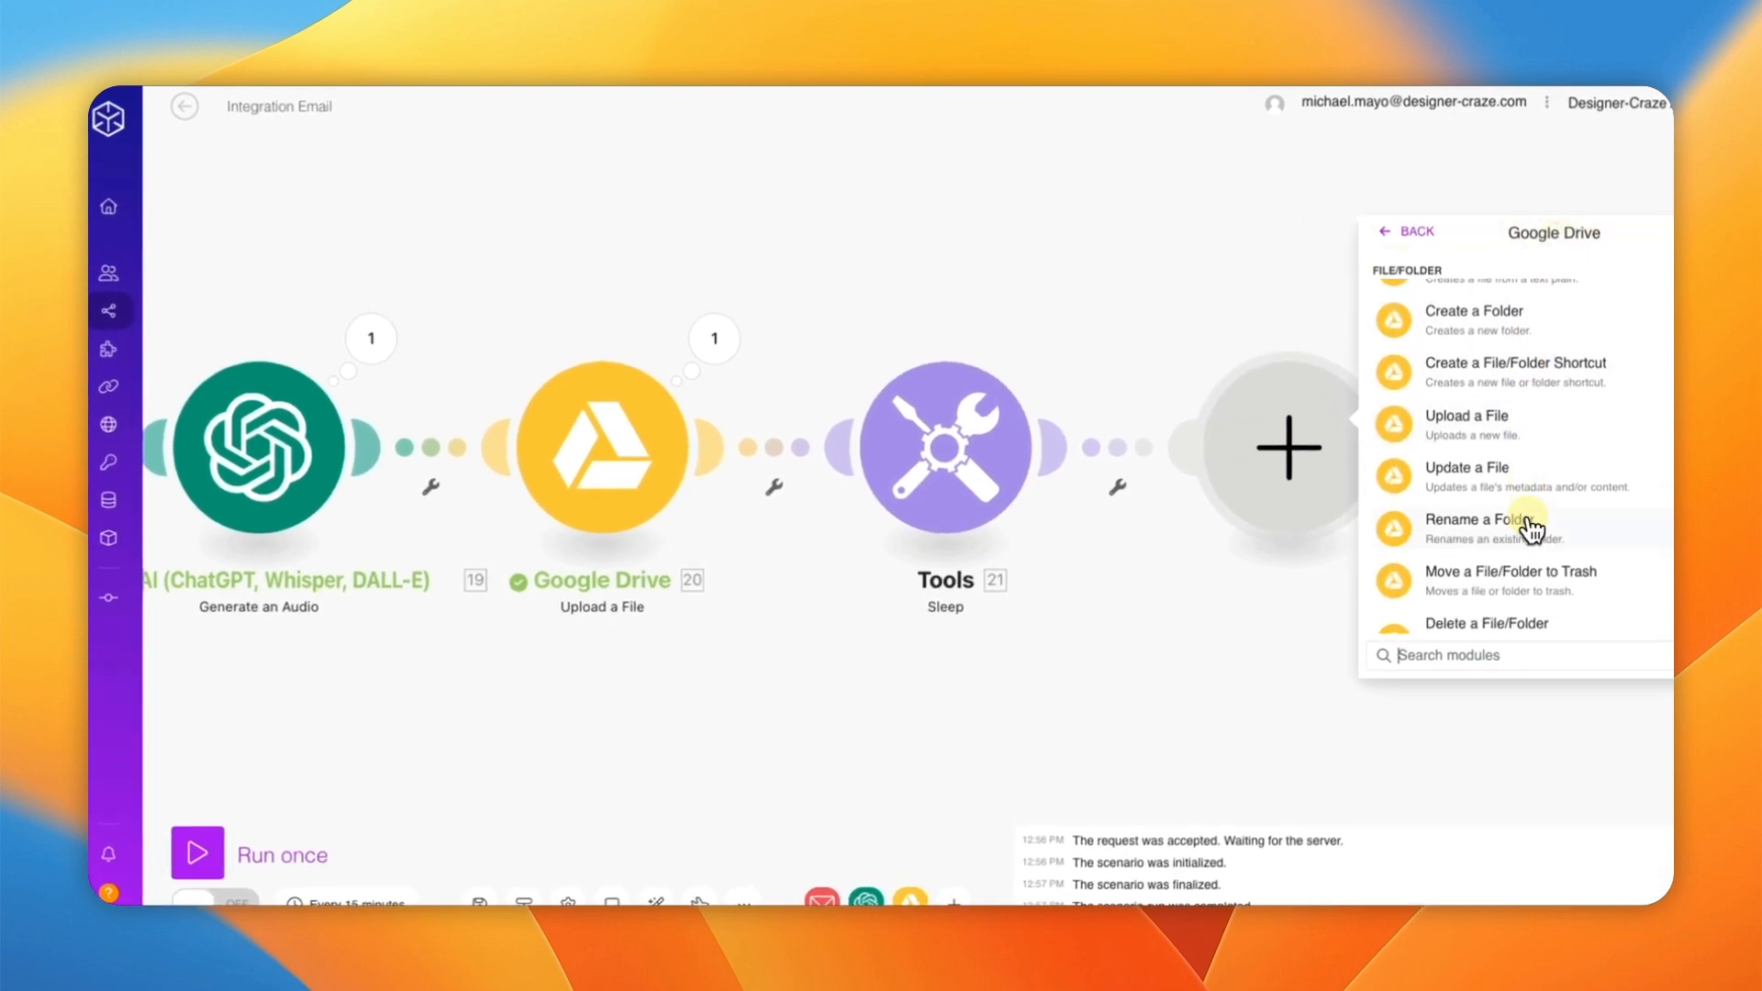
{"action": "scroll", "coordinate": [1529, 527], "scroll_direction": "down", "scroll_amount": 5}
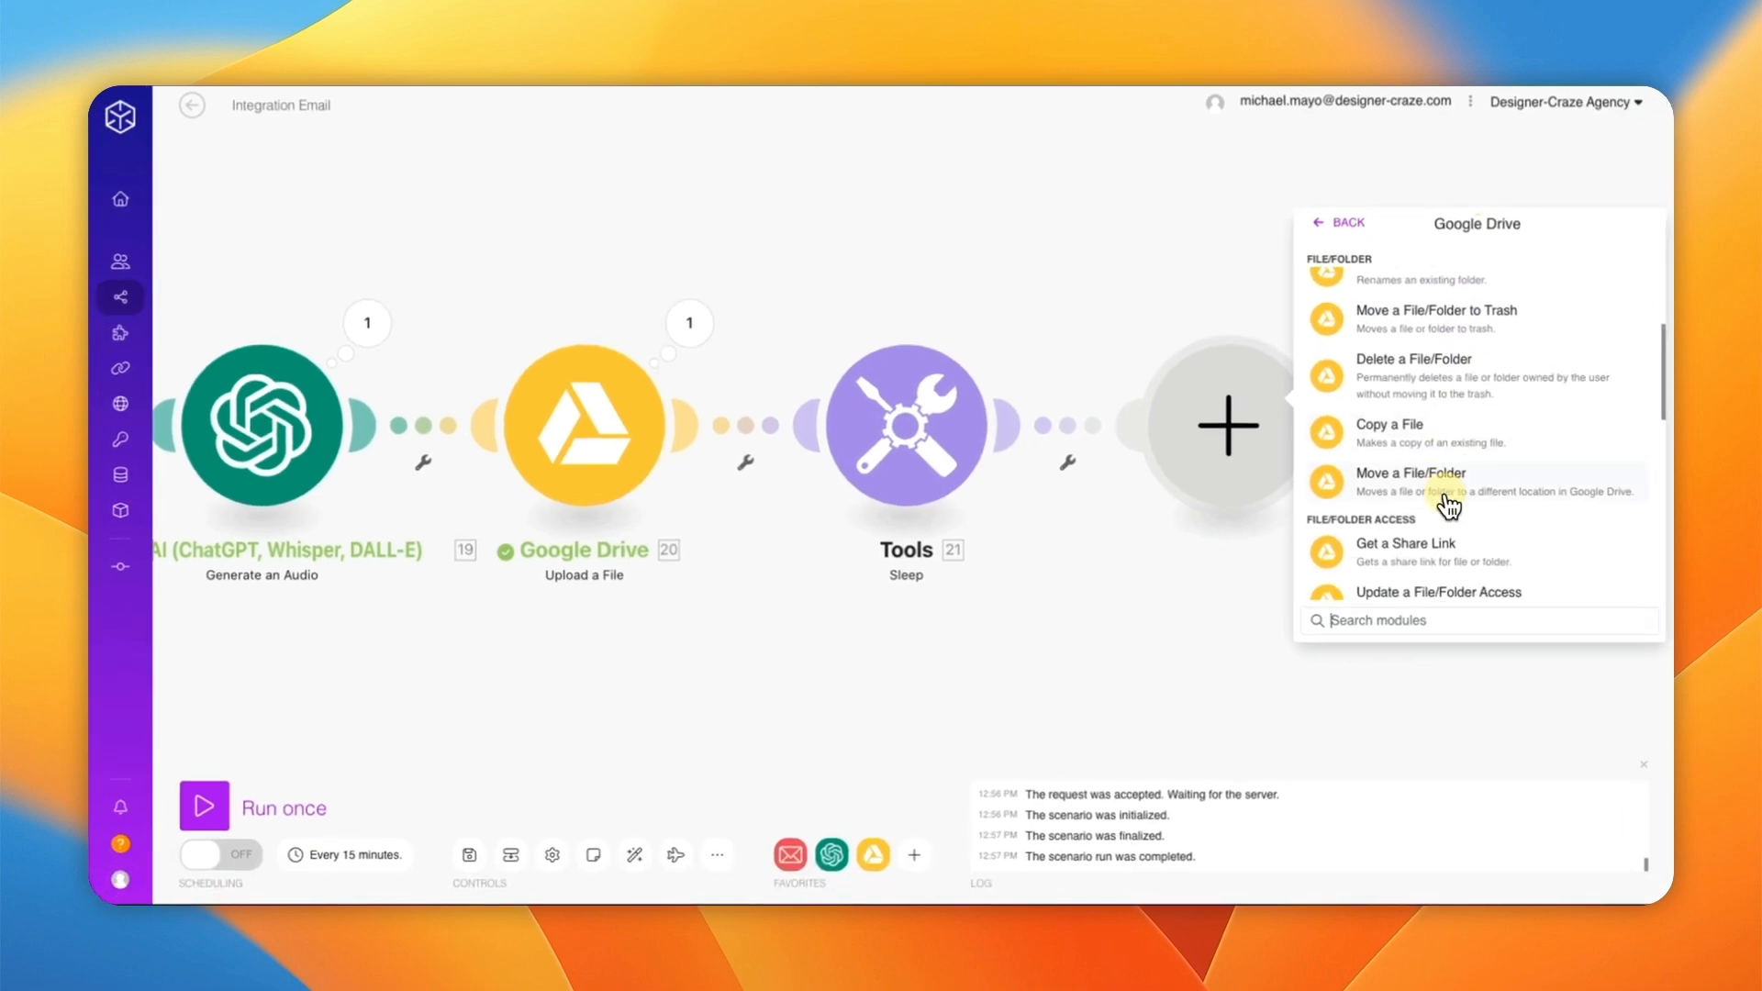
{"action": "left_click", "coordinate": [1411, 551]}
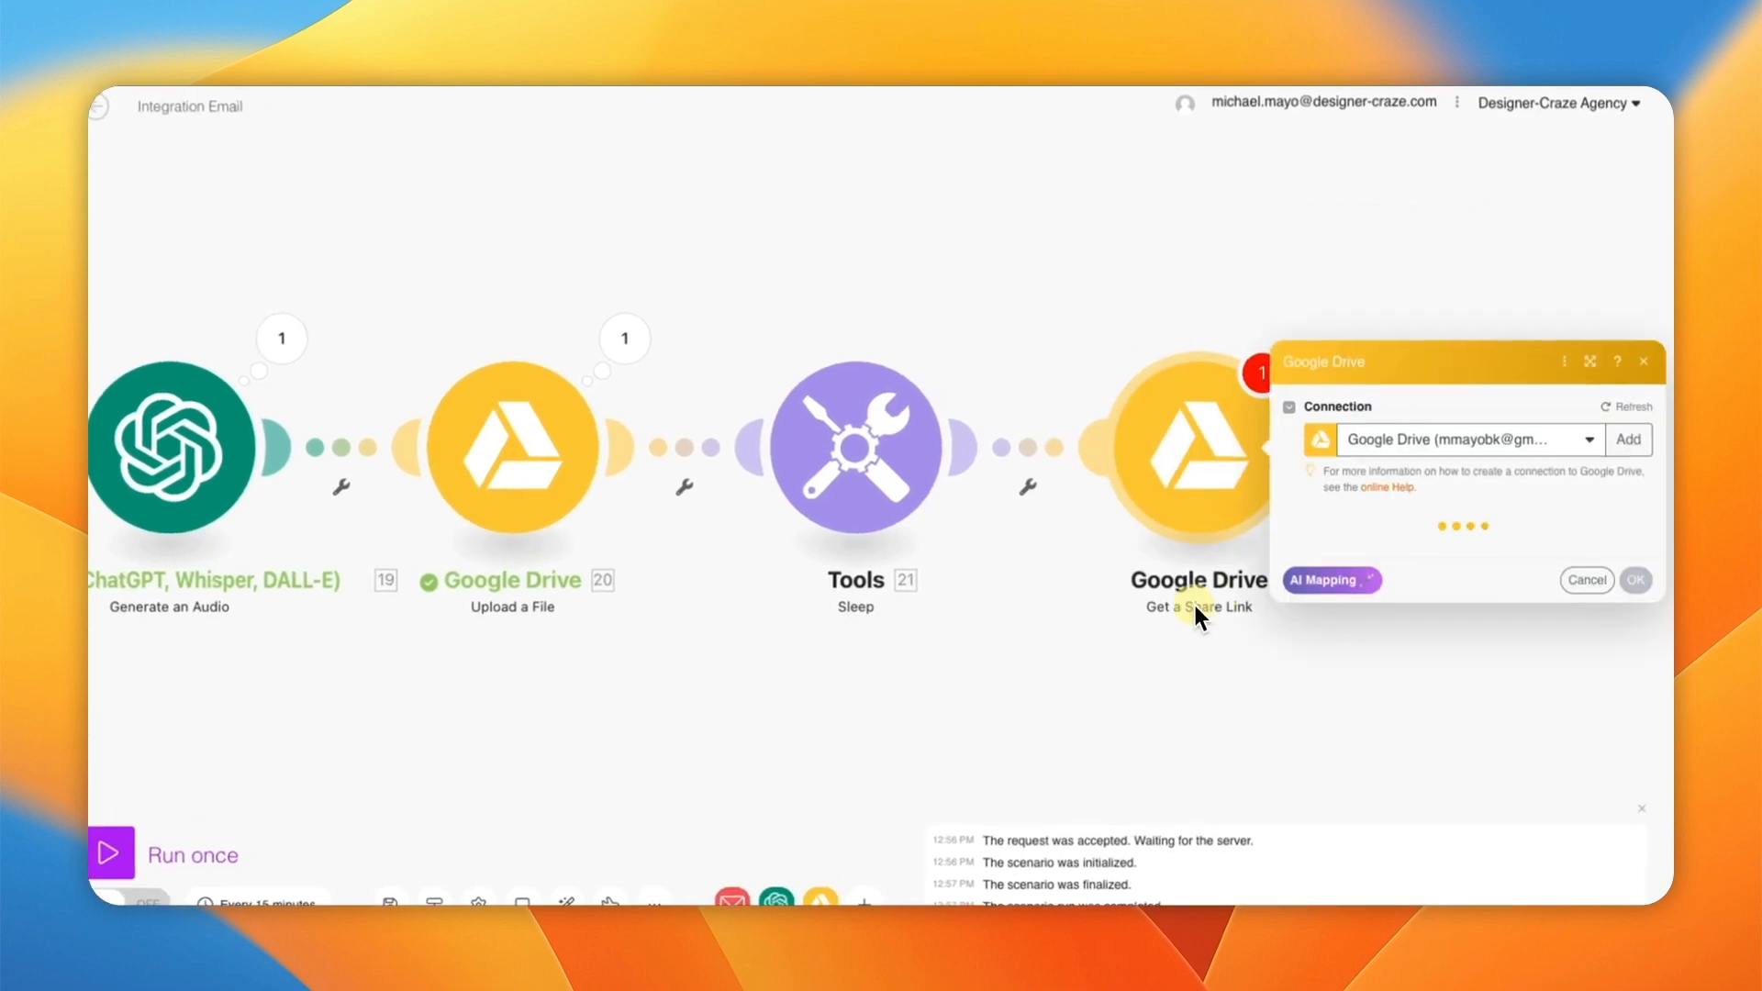
{"action": "left_click_drag", "start_coordinate": [1158, 644], "coordinate": [618, 637]}
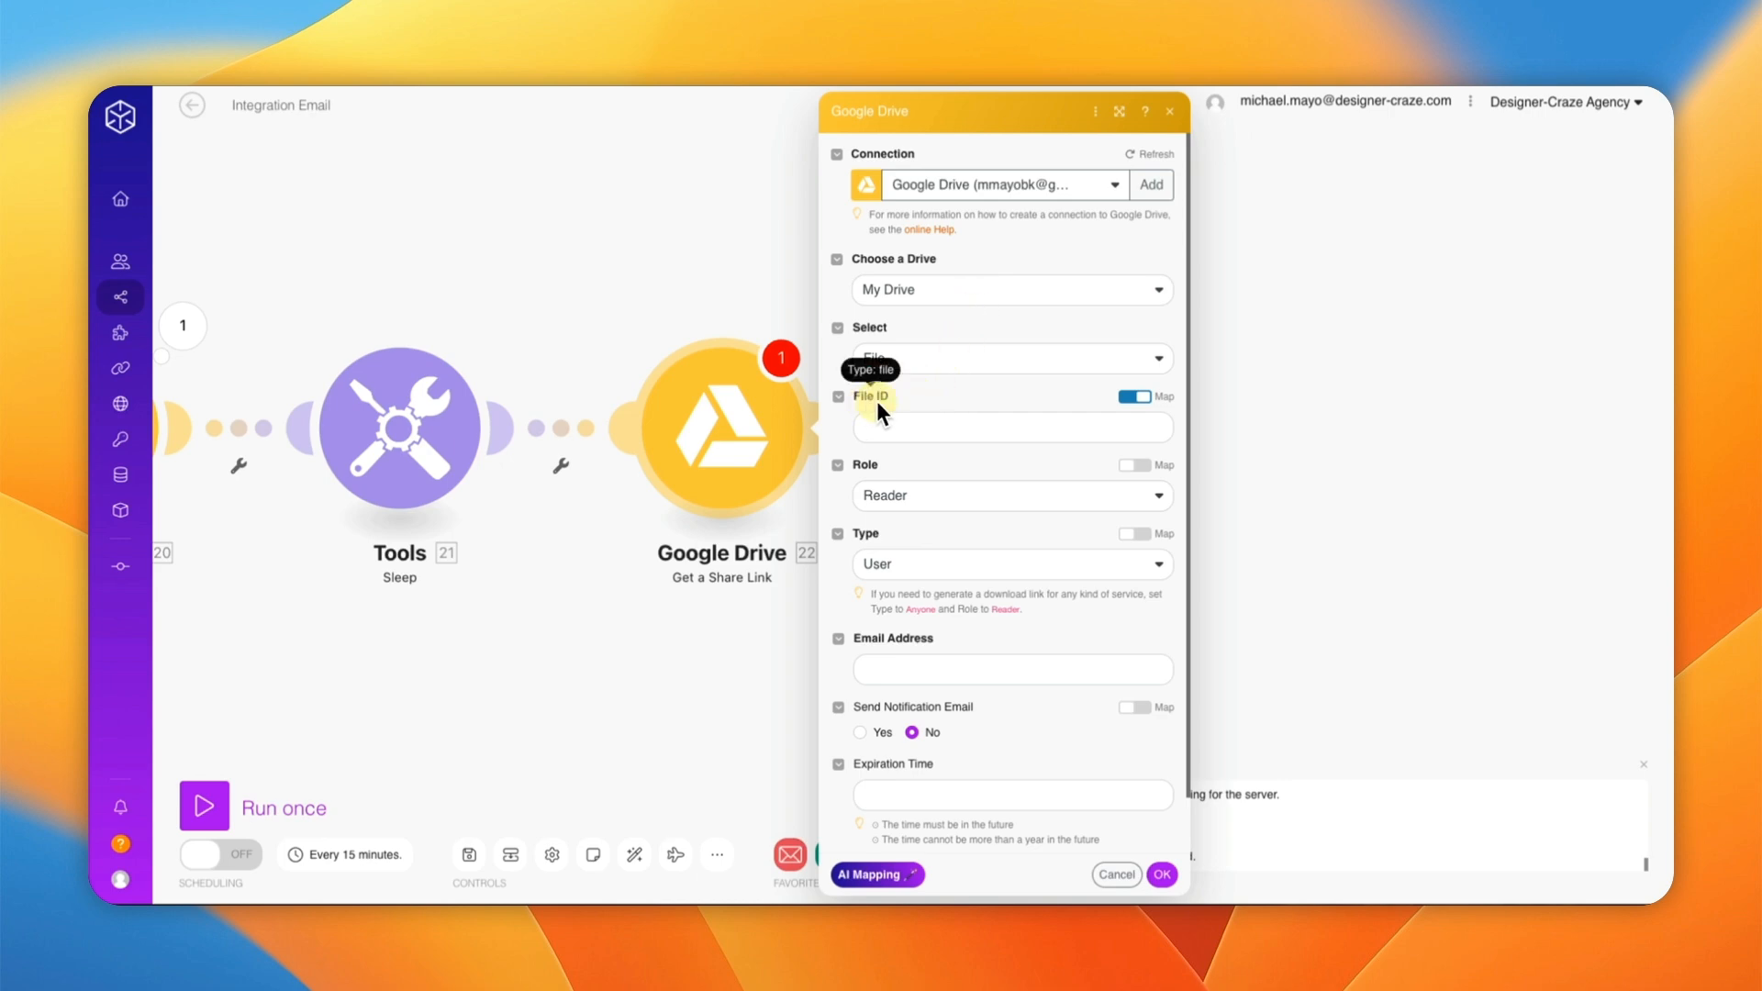
Step: Map 20. File ID into the share link's File ID, set Type to Anyone, and confirm
{"action": "left_click", "coordinate": [901, 425]}
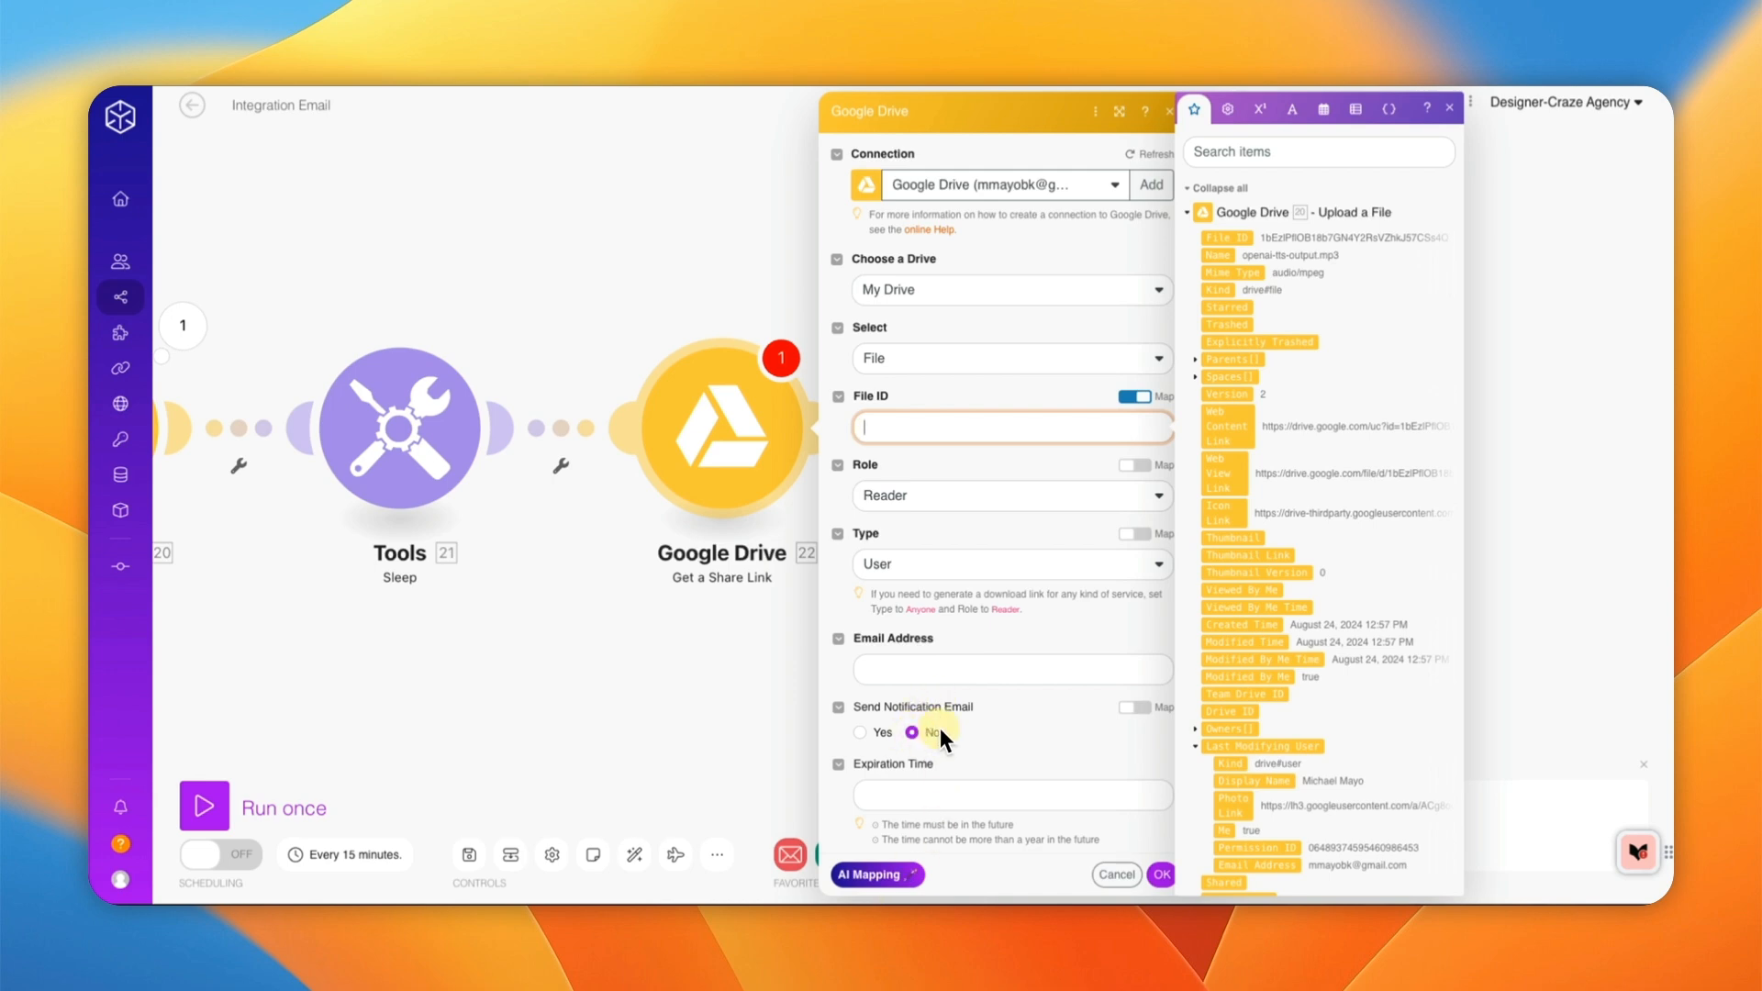
{"action": "left_click", "coordinate": [1225, 239]}
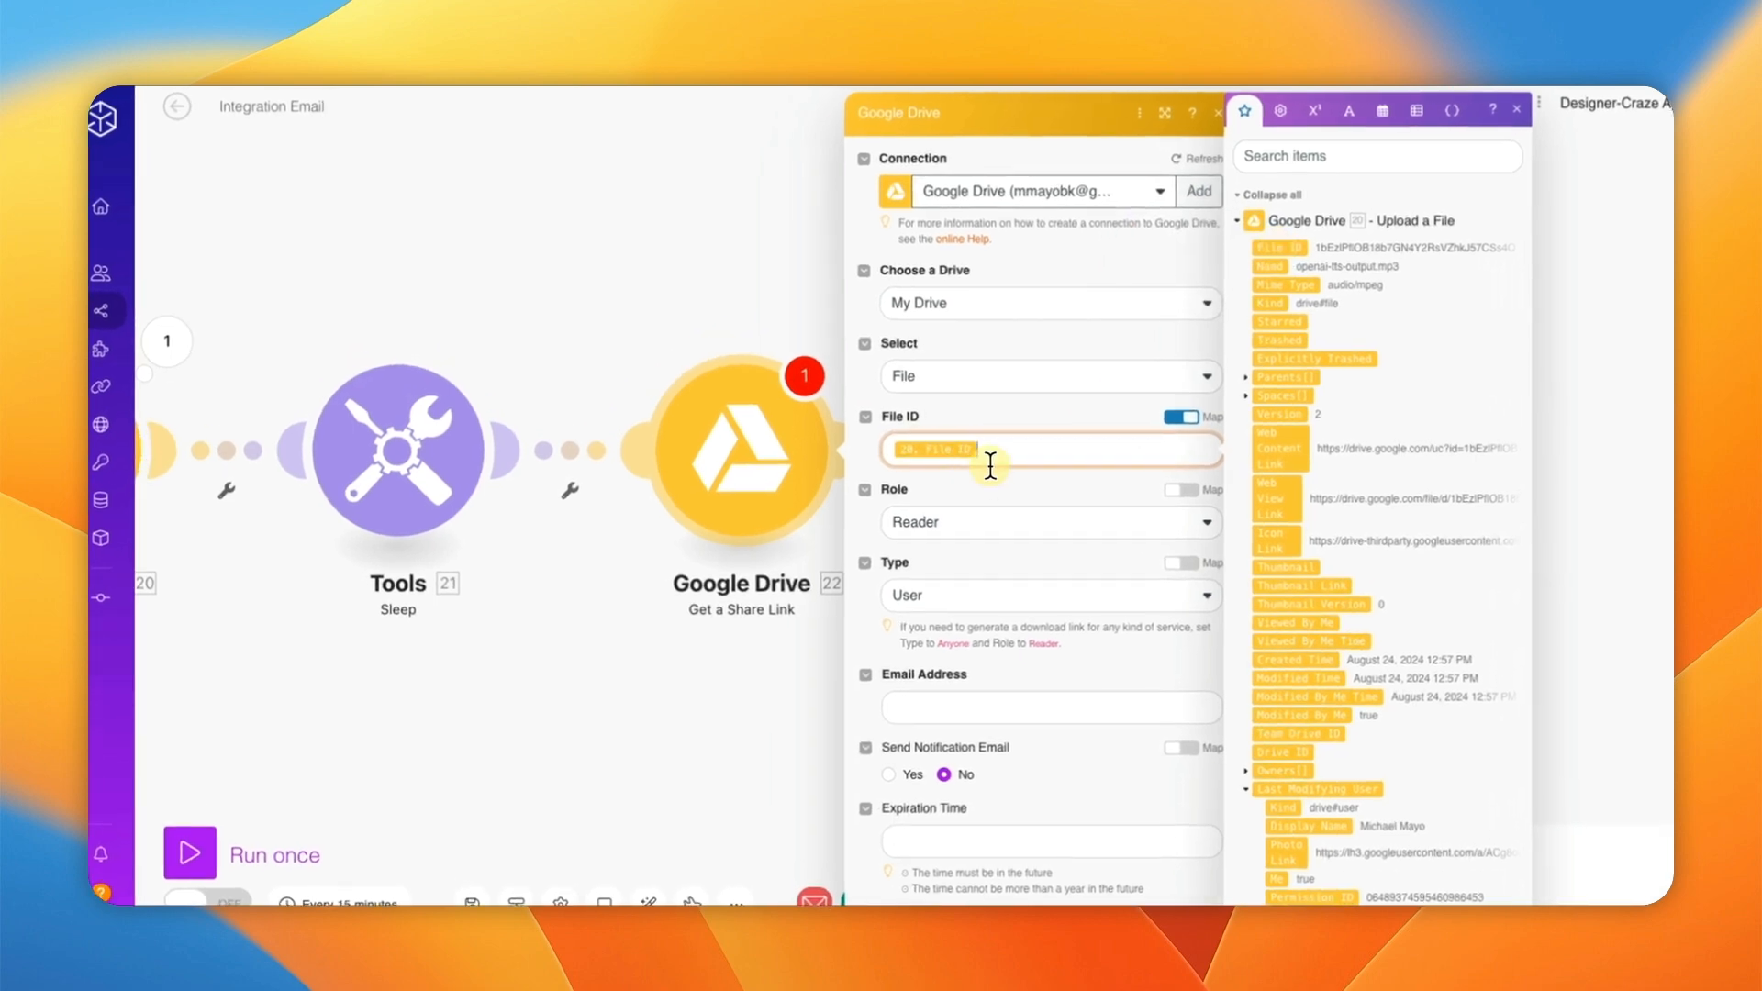
{"action": "left_click", "coordinate": [996, 595]}
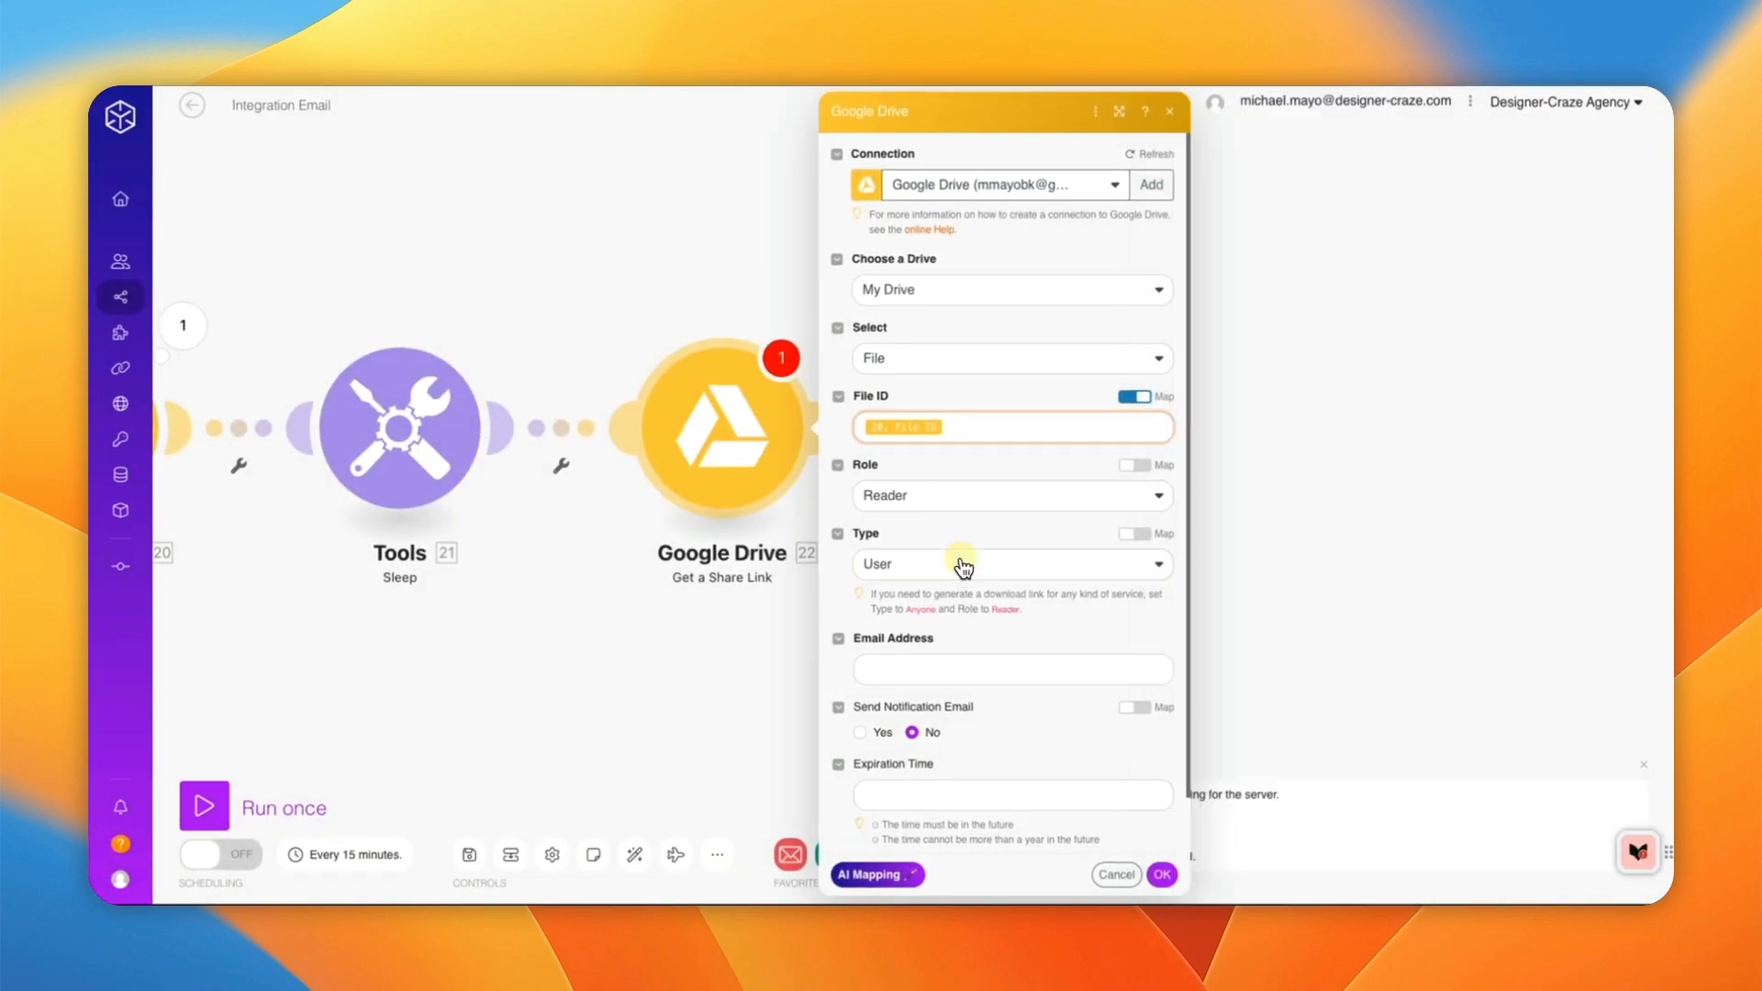
{"action": "left_click", "coordinate": [961, 567]}
{"action": "left_click", "coordinate": [932, 669]}
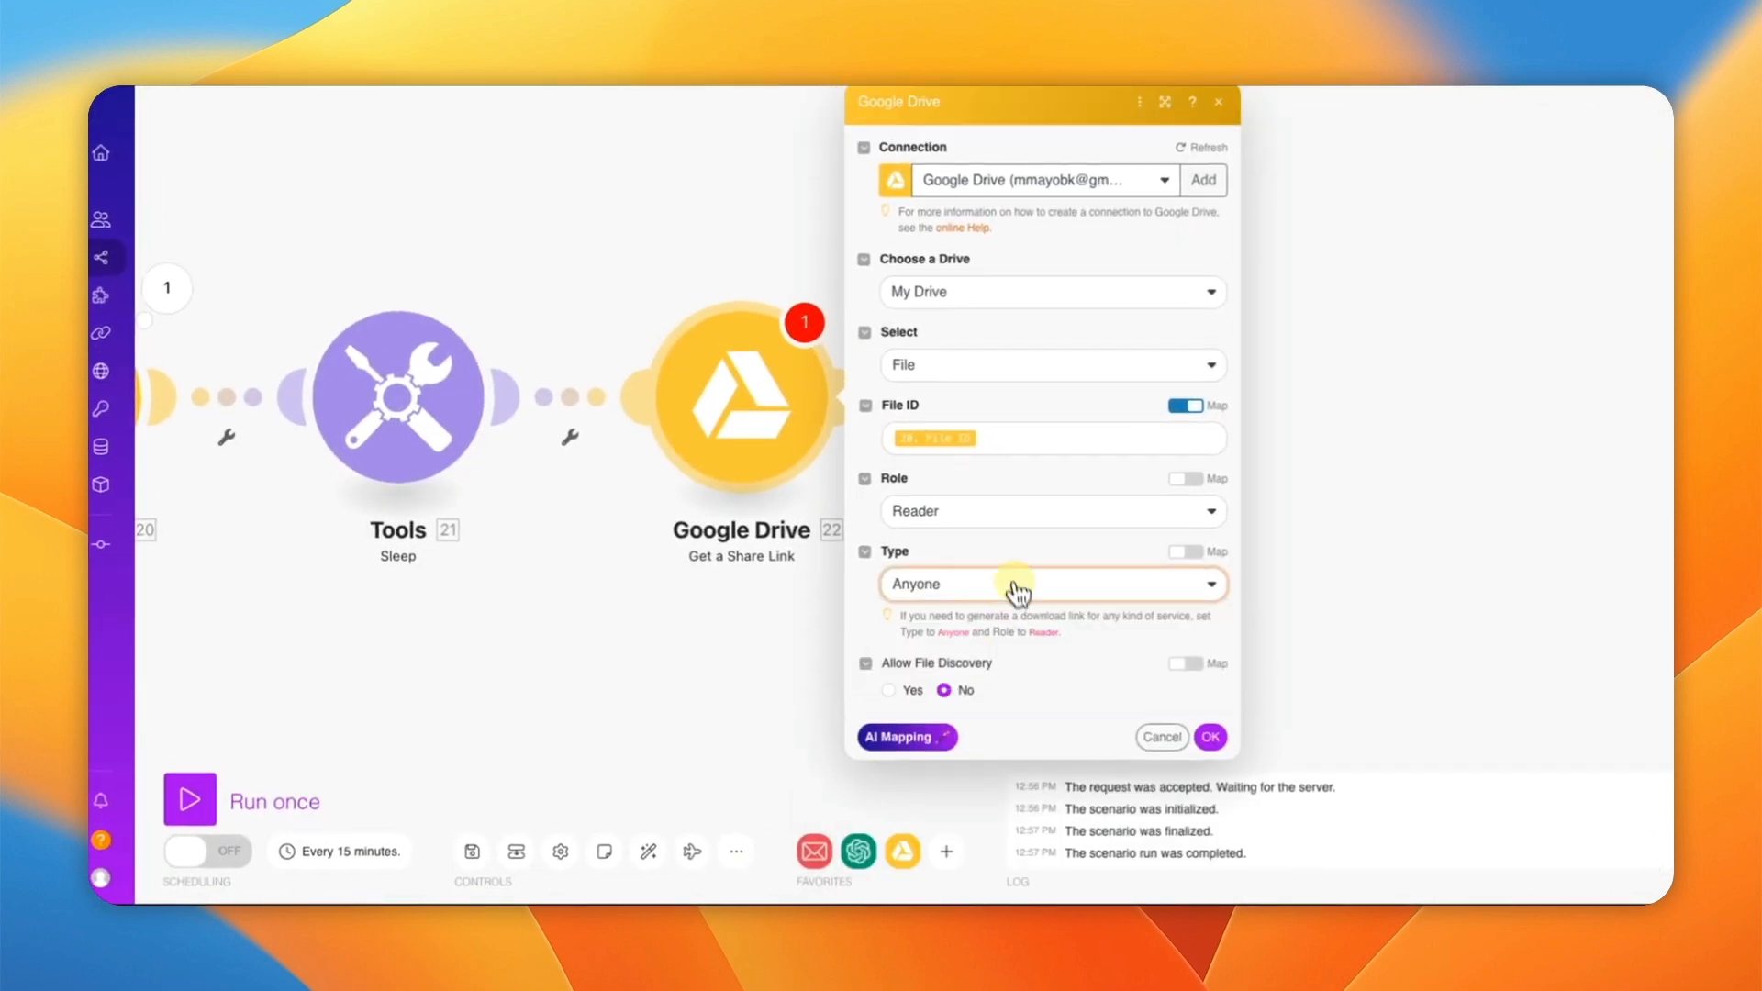
{"action": "scroll", "coordinate": [1017, 591], "scroll_direction": "down", "scroll_amount": 1}
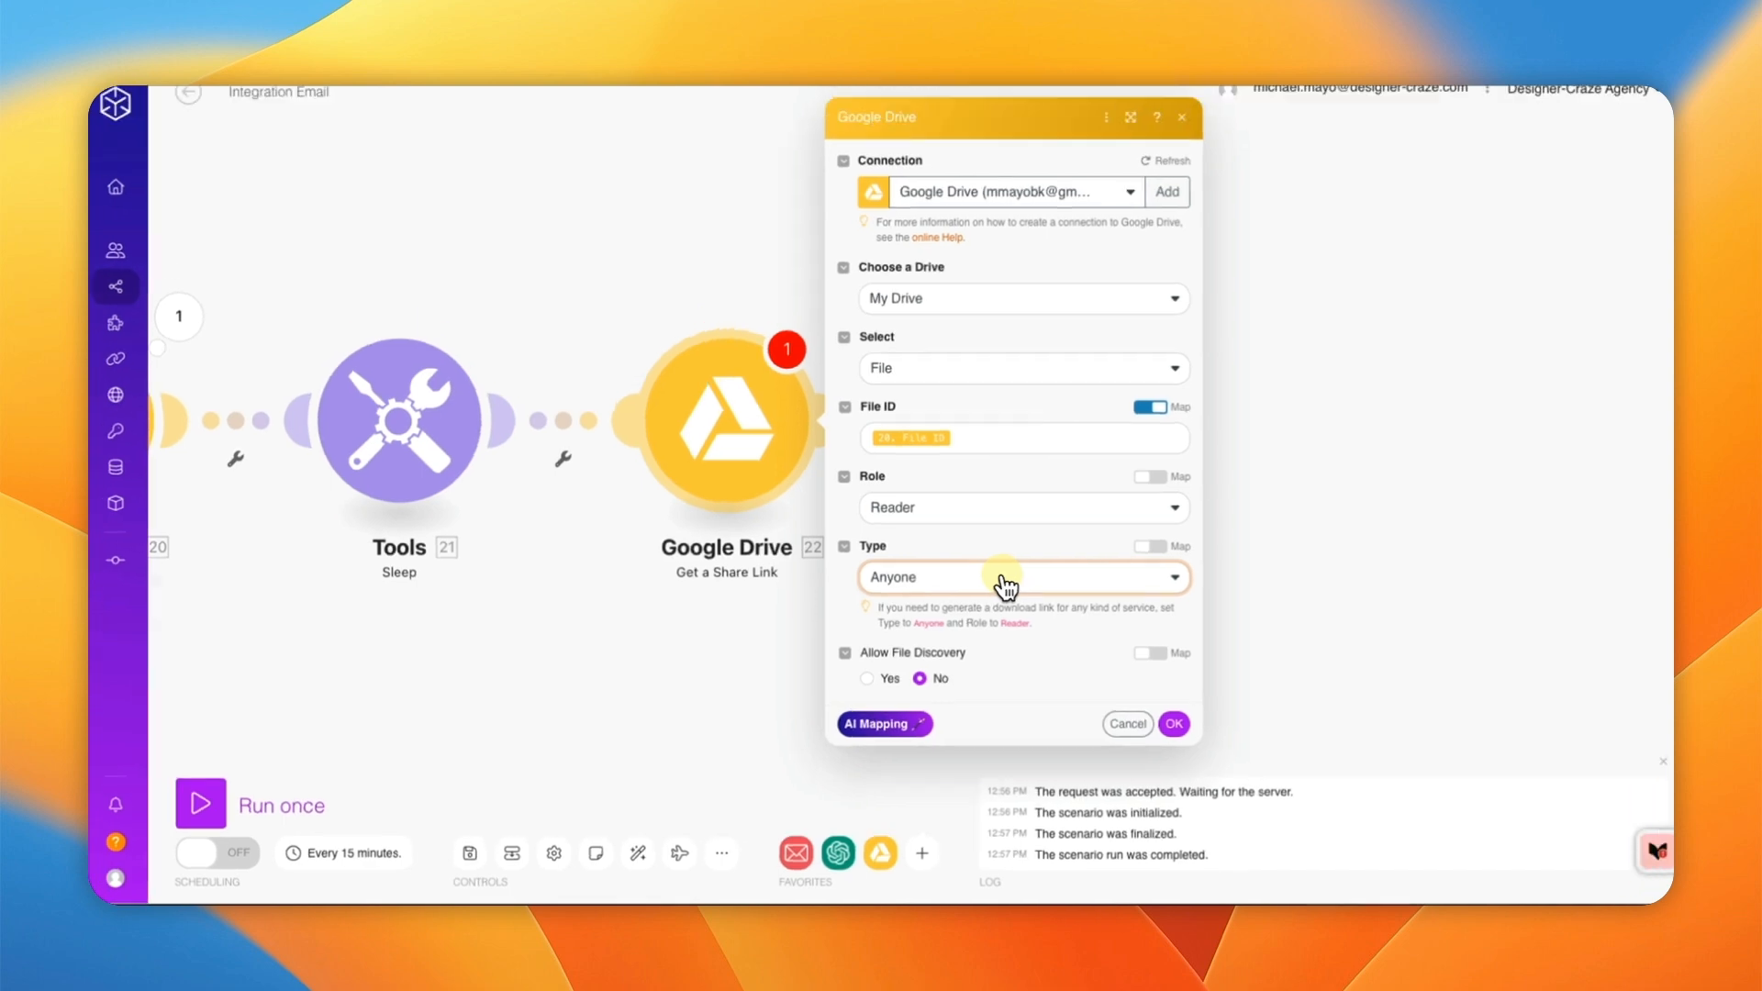
{"action": "left_click", "coordinate": [1174, 723]}
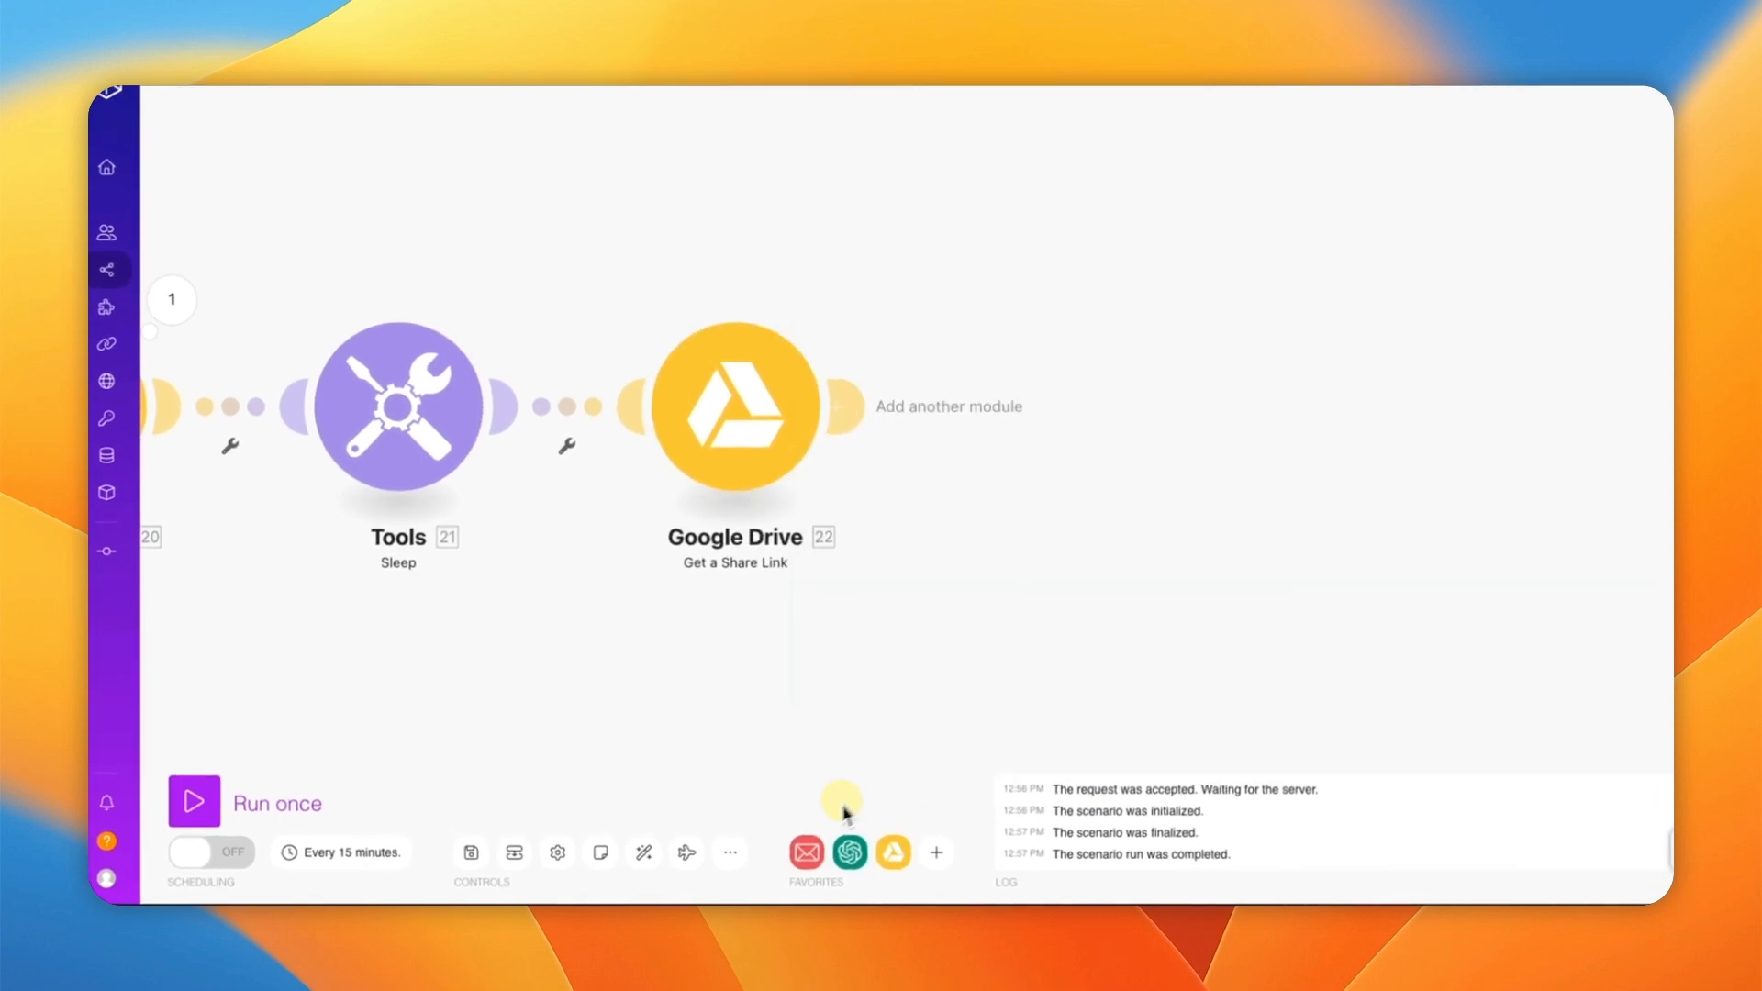
Step: Save the scenario and bring the whole module chain into view
{"action": "left_click", "coordinate": [484, 853]}
{"action": "left_click_drag", "start_coordinate": [498, 653], "coordinate": [1275, 607]}
{"action": "scroll", "coordinate": [956, 633], "scroll_direction": "down", "scroll_amount": 5}
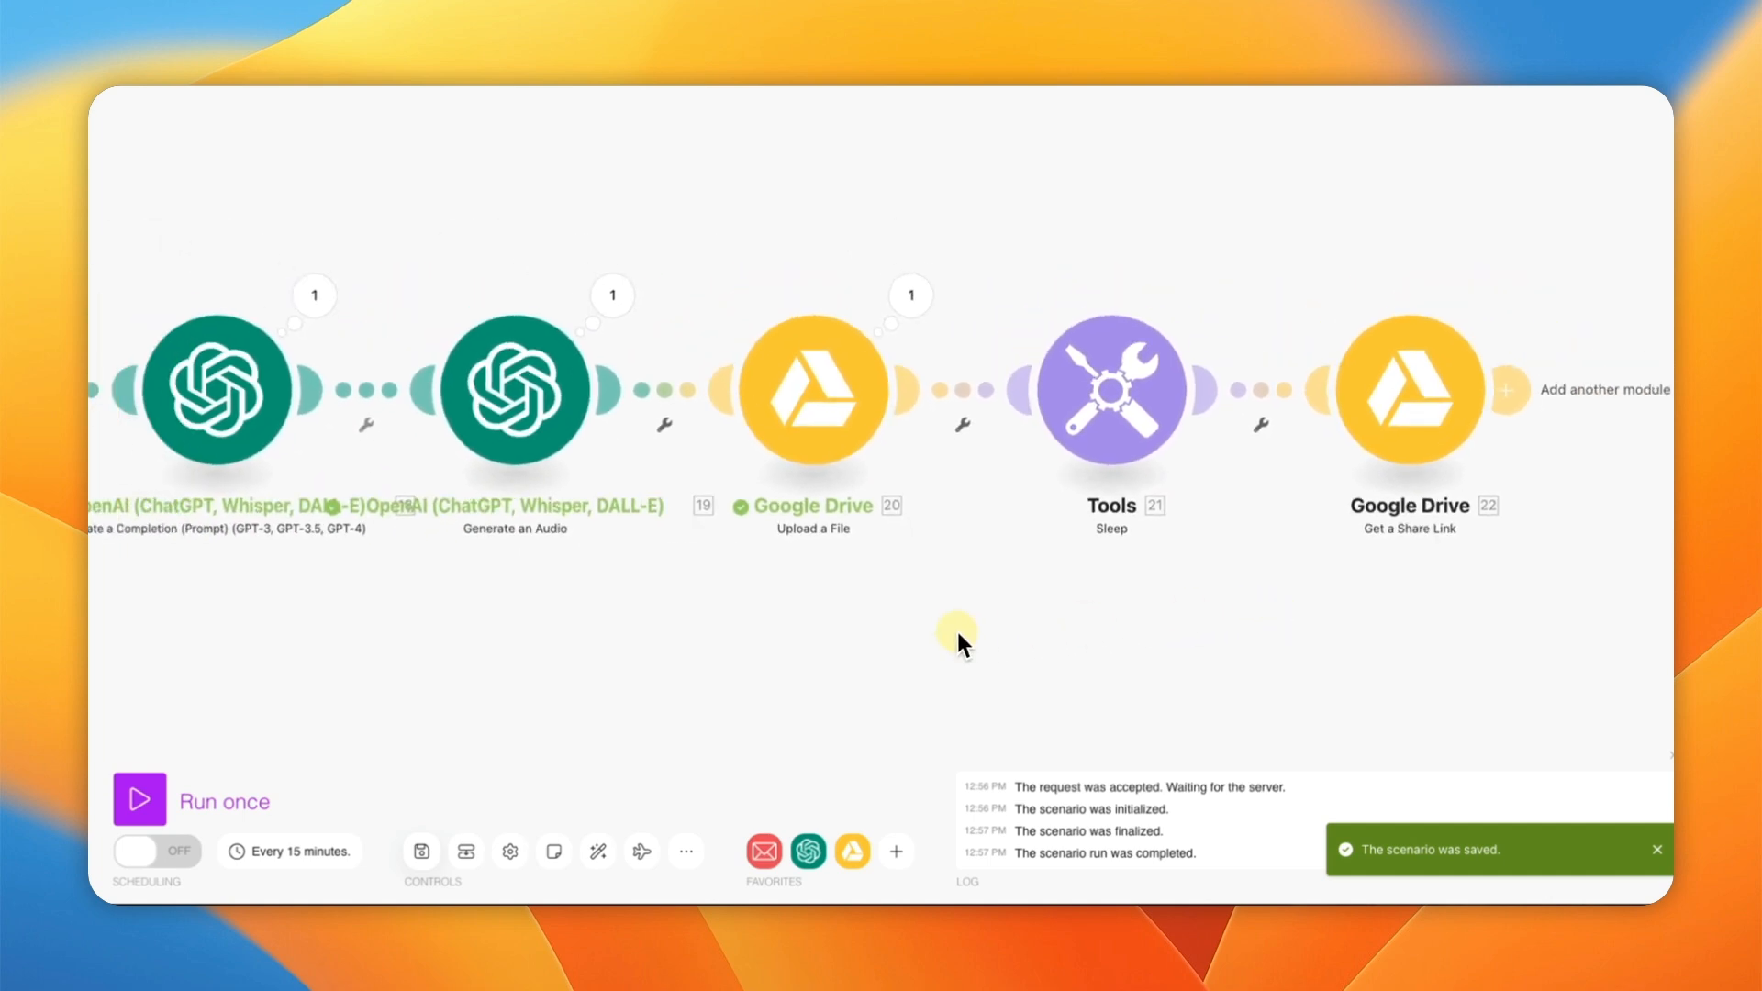
{"action": "left_click_drag", "start_coordinate": [925, 652], "coordinate": [1057, 613]}
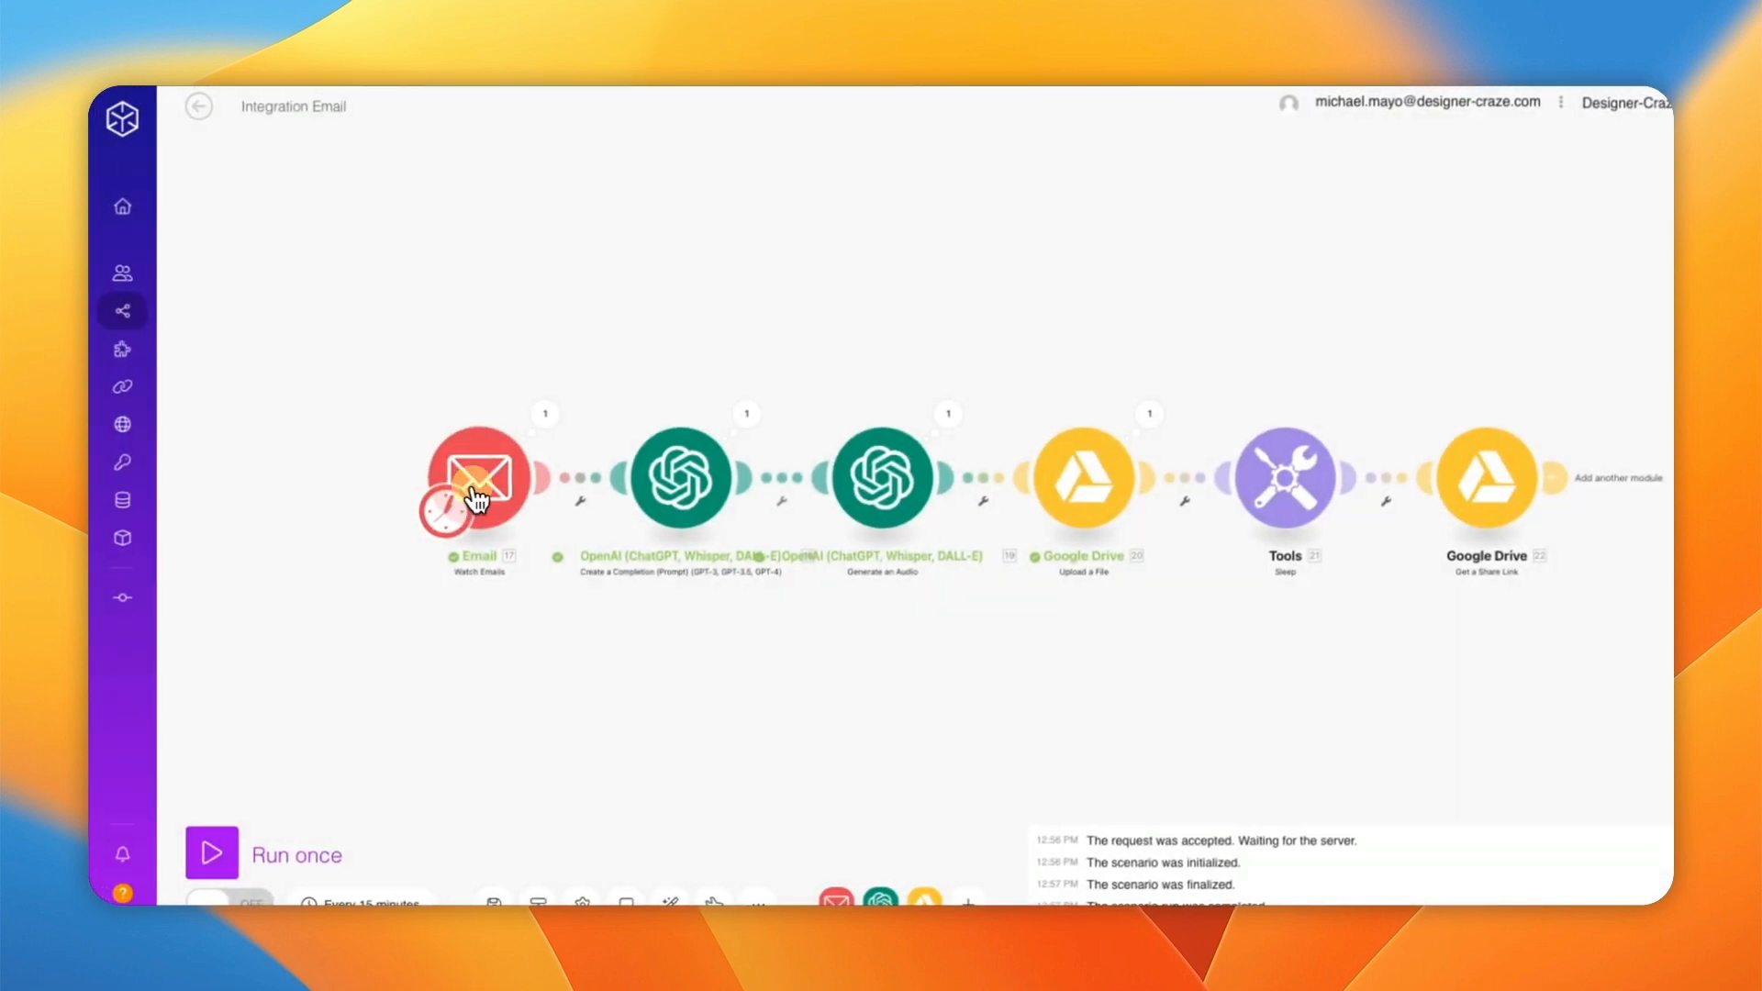
Step: Start the email trigger from the latest online business Google Alert, then run the scenario once
{"action": "right_click", "coordinate": [476, 500]}
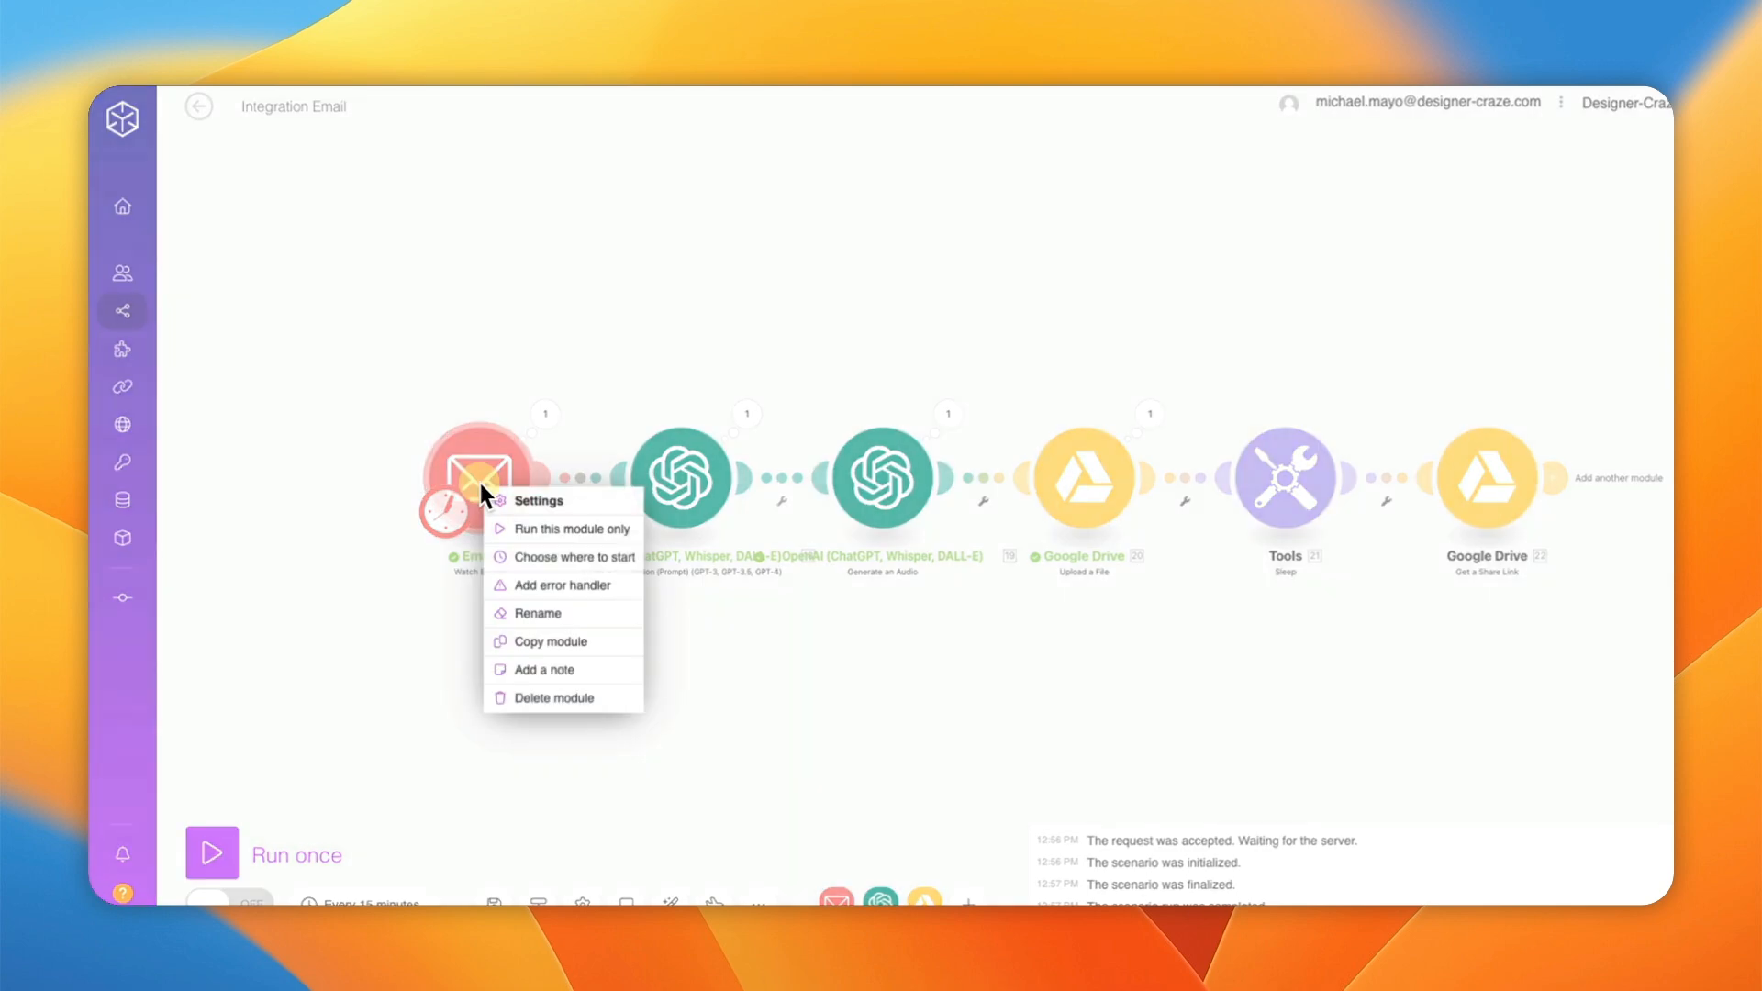
{"action": "left_click", "coordinate": [542, 554]}
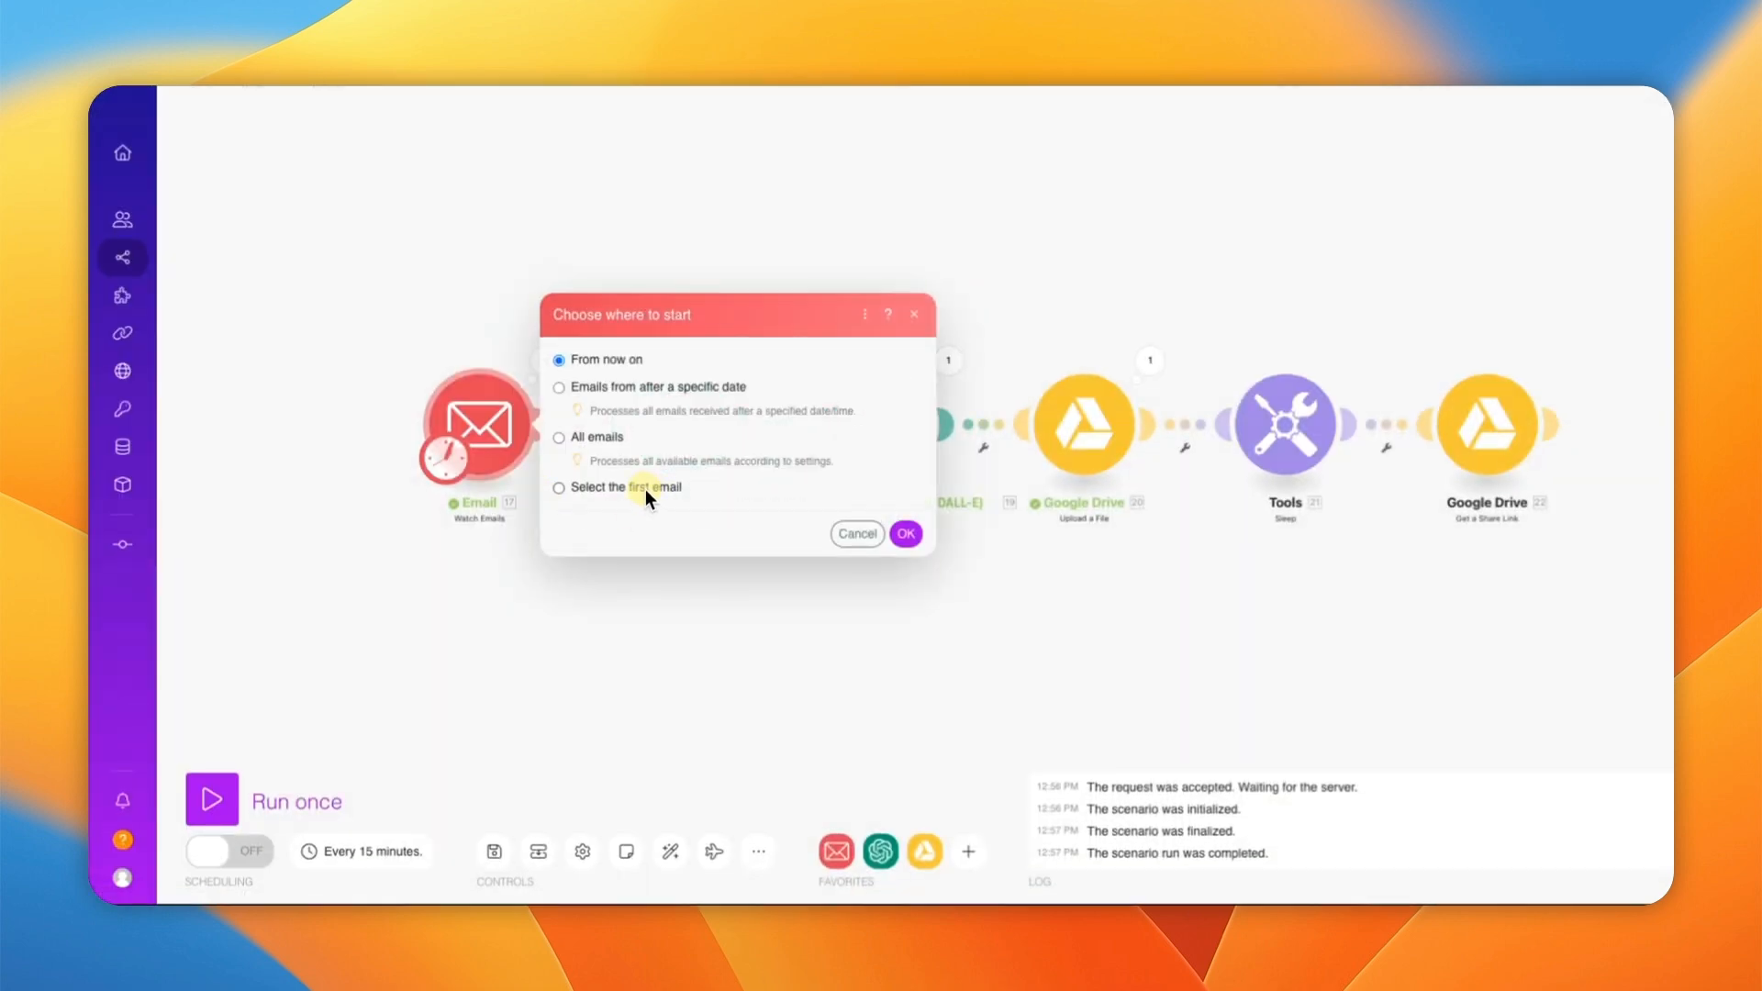
{"action": "left_click", "coordinate": [646, 490]}
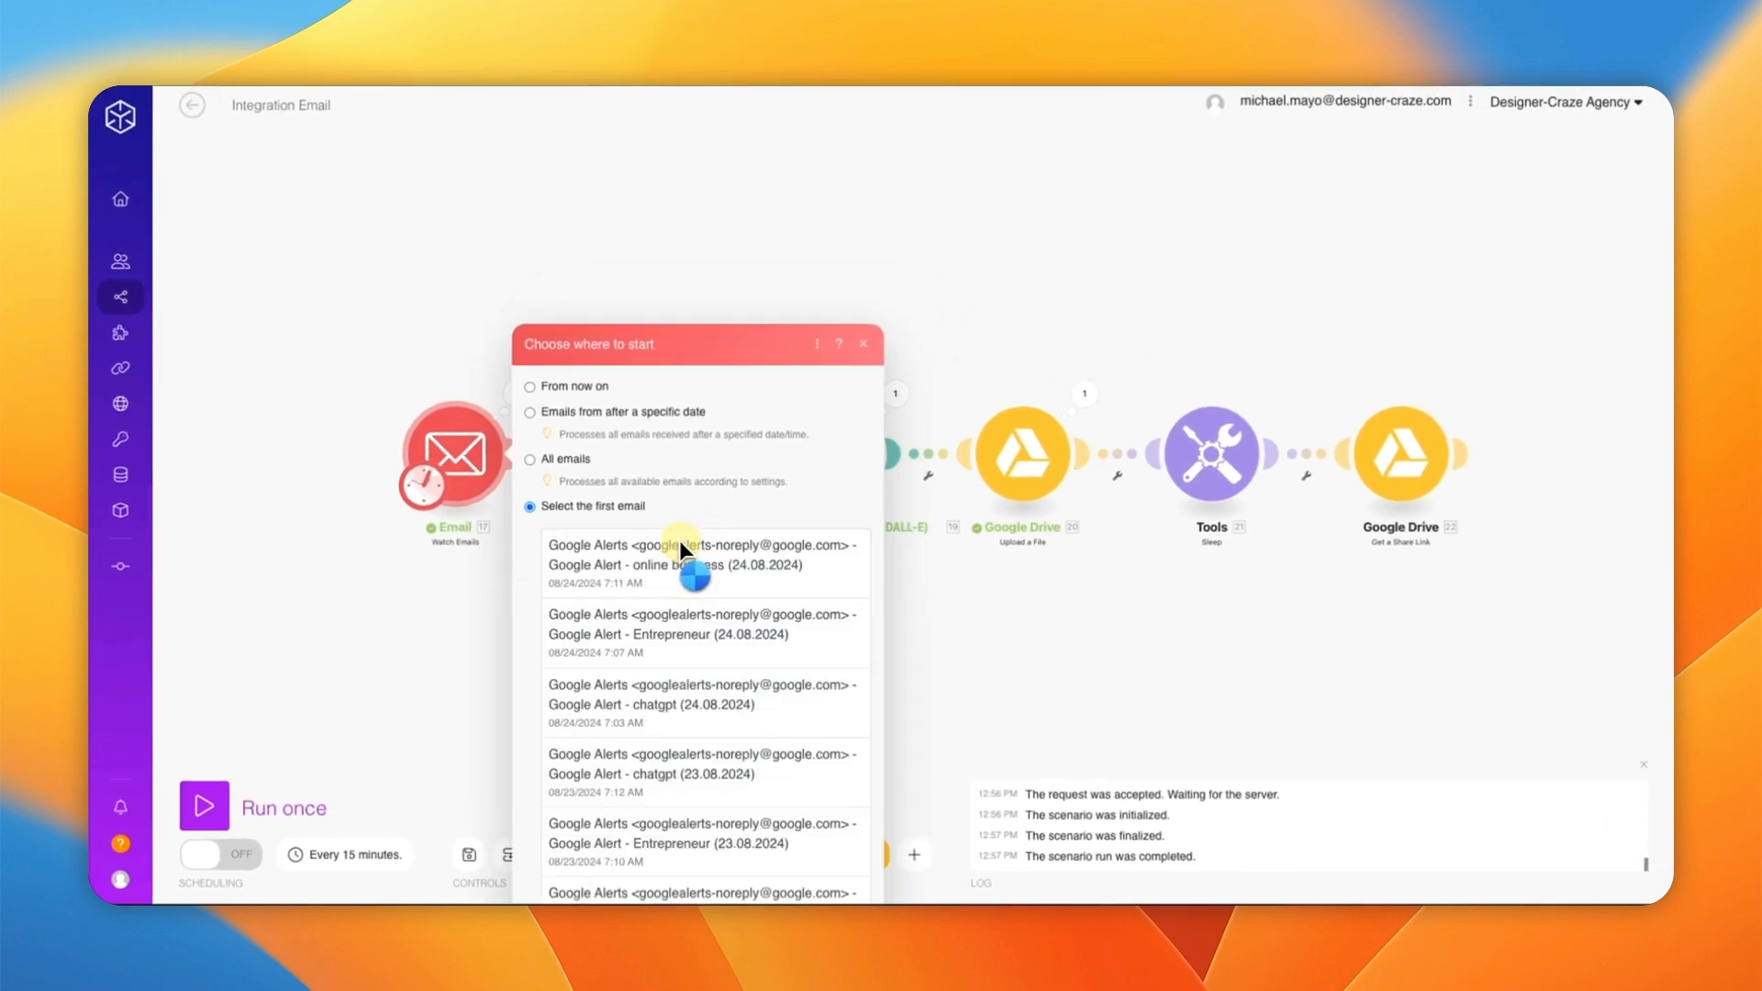
{"action": "left_click", "coordinate": [673, 345]}
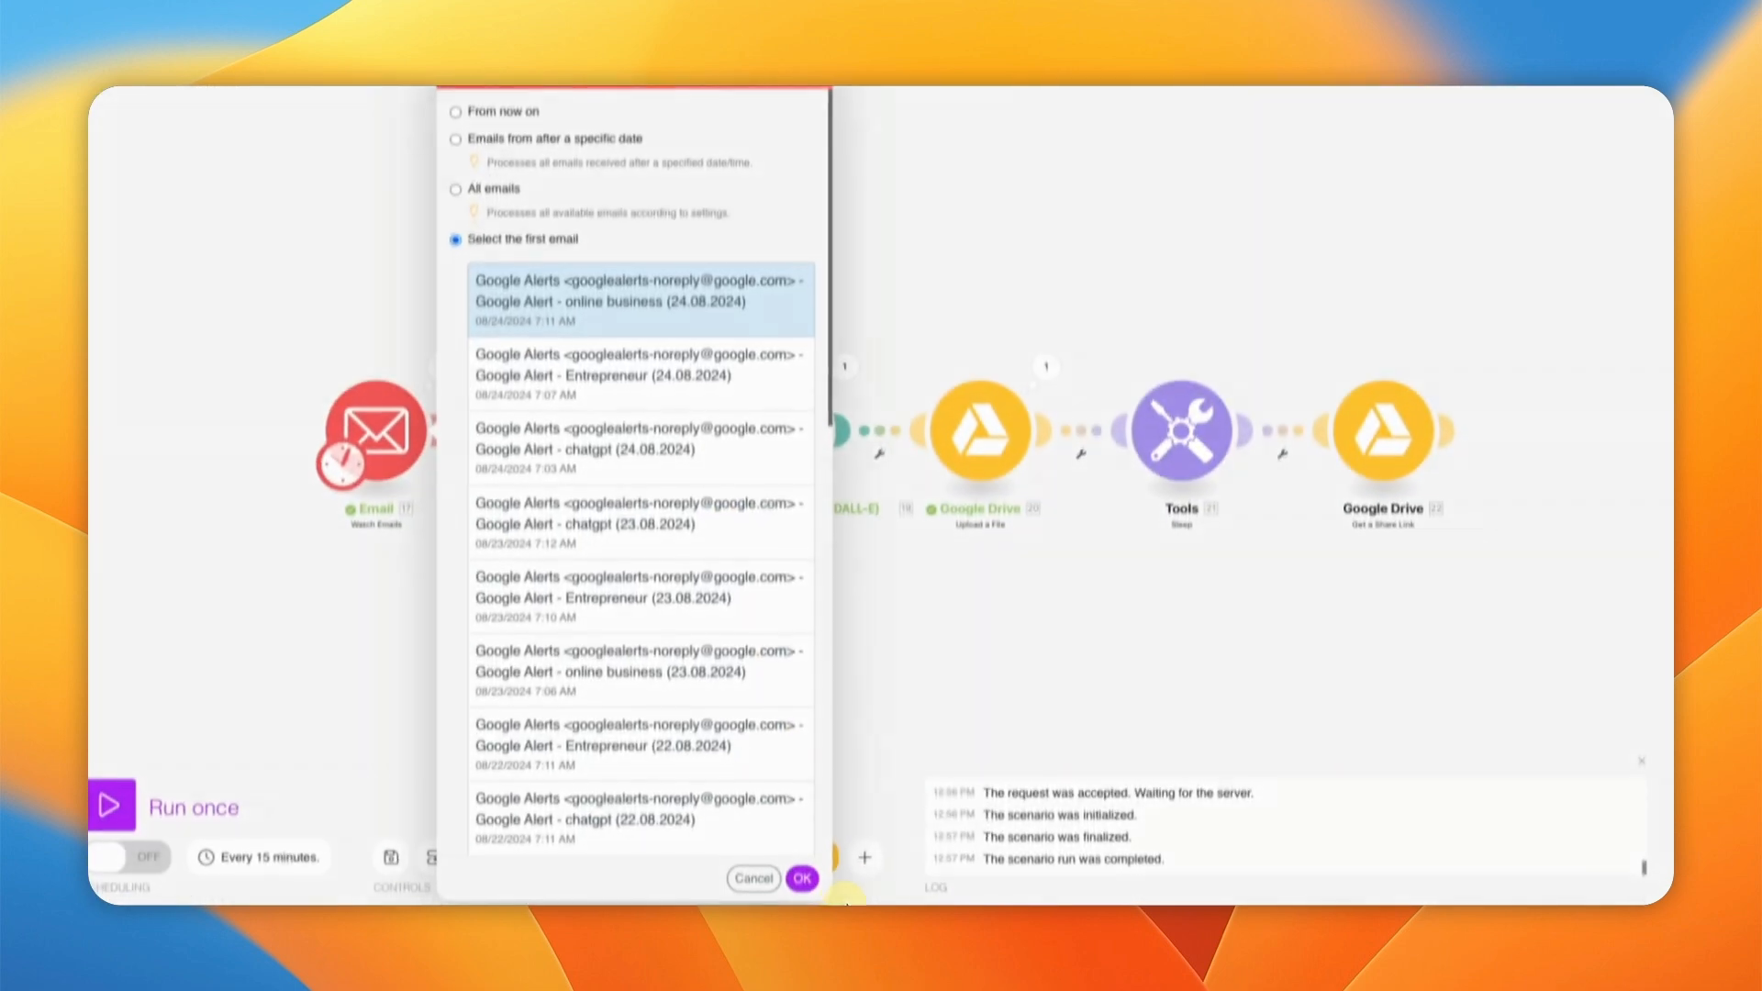
{"action": "left_click", "coordinate": [855, 874]}
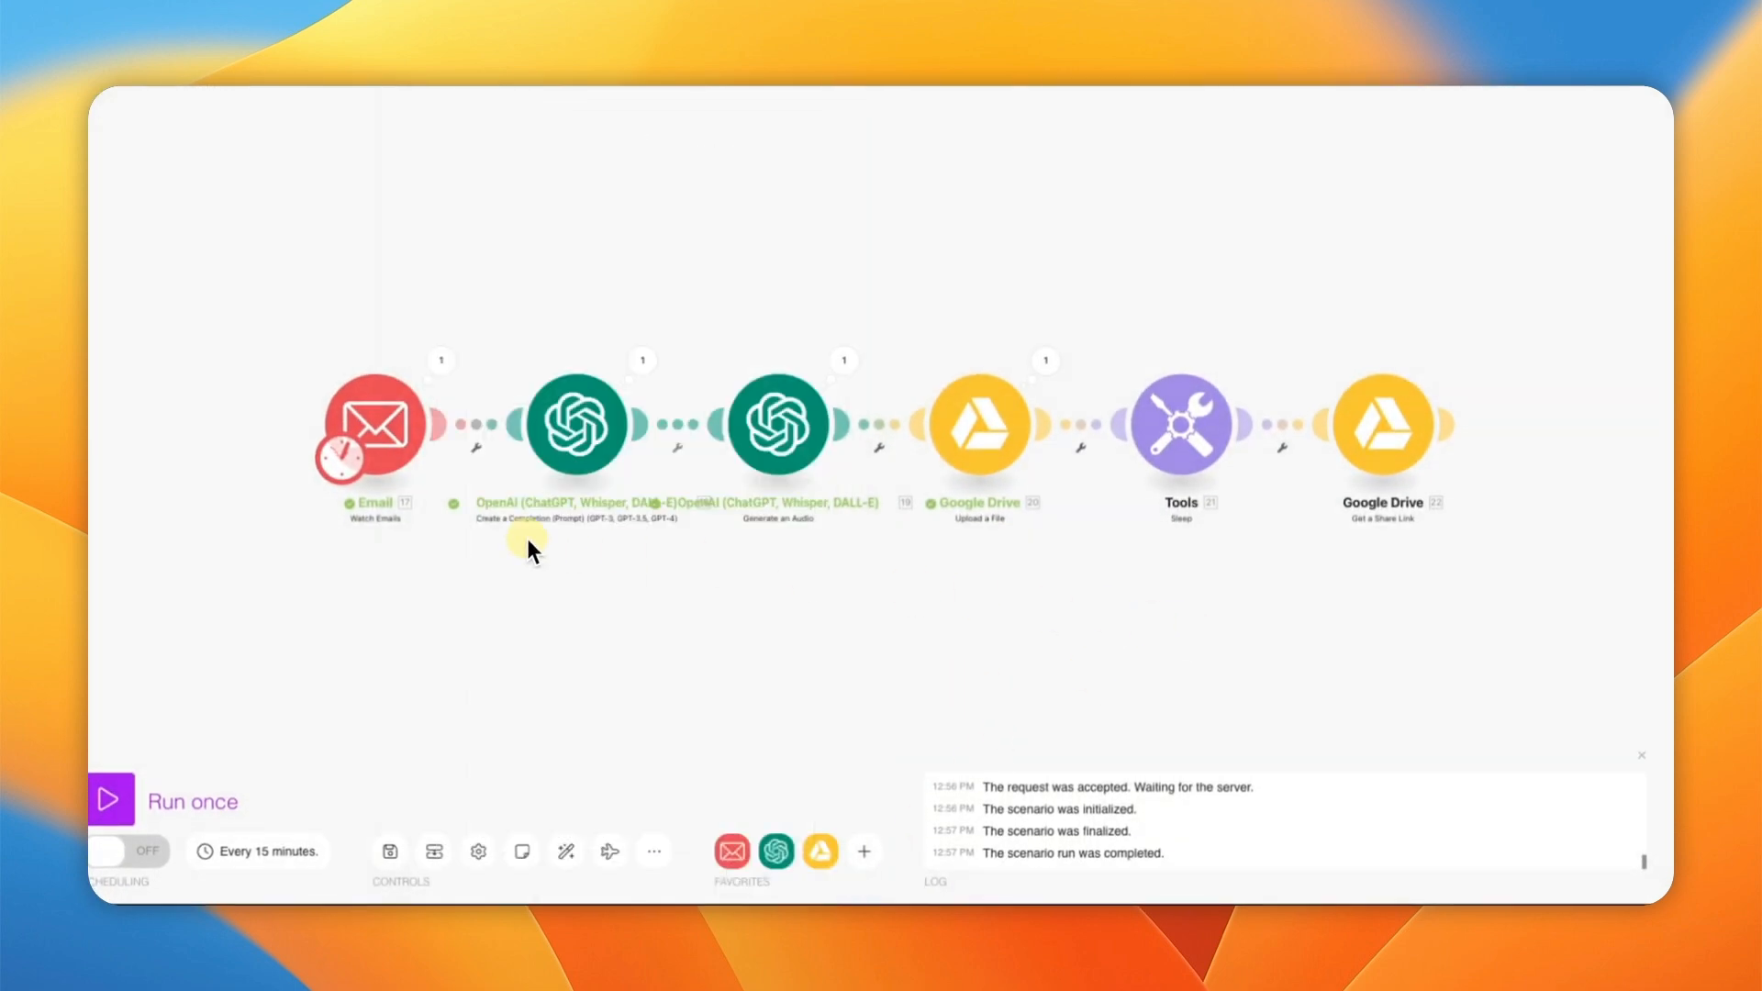
{"action": "left_click", "coordinate": [110, 800]}
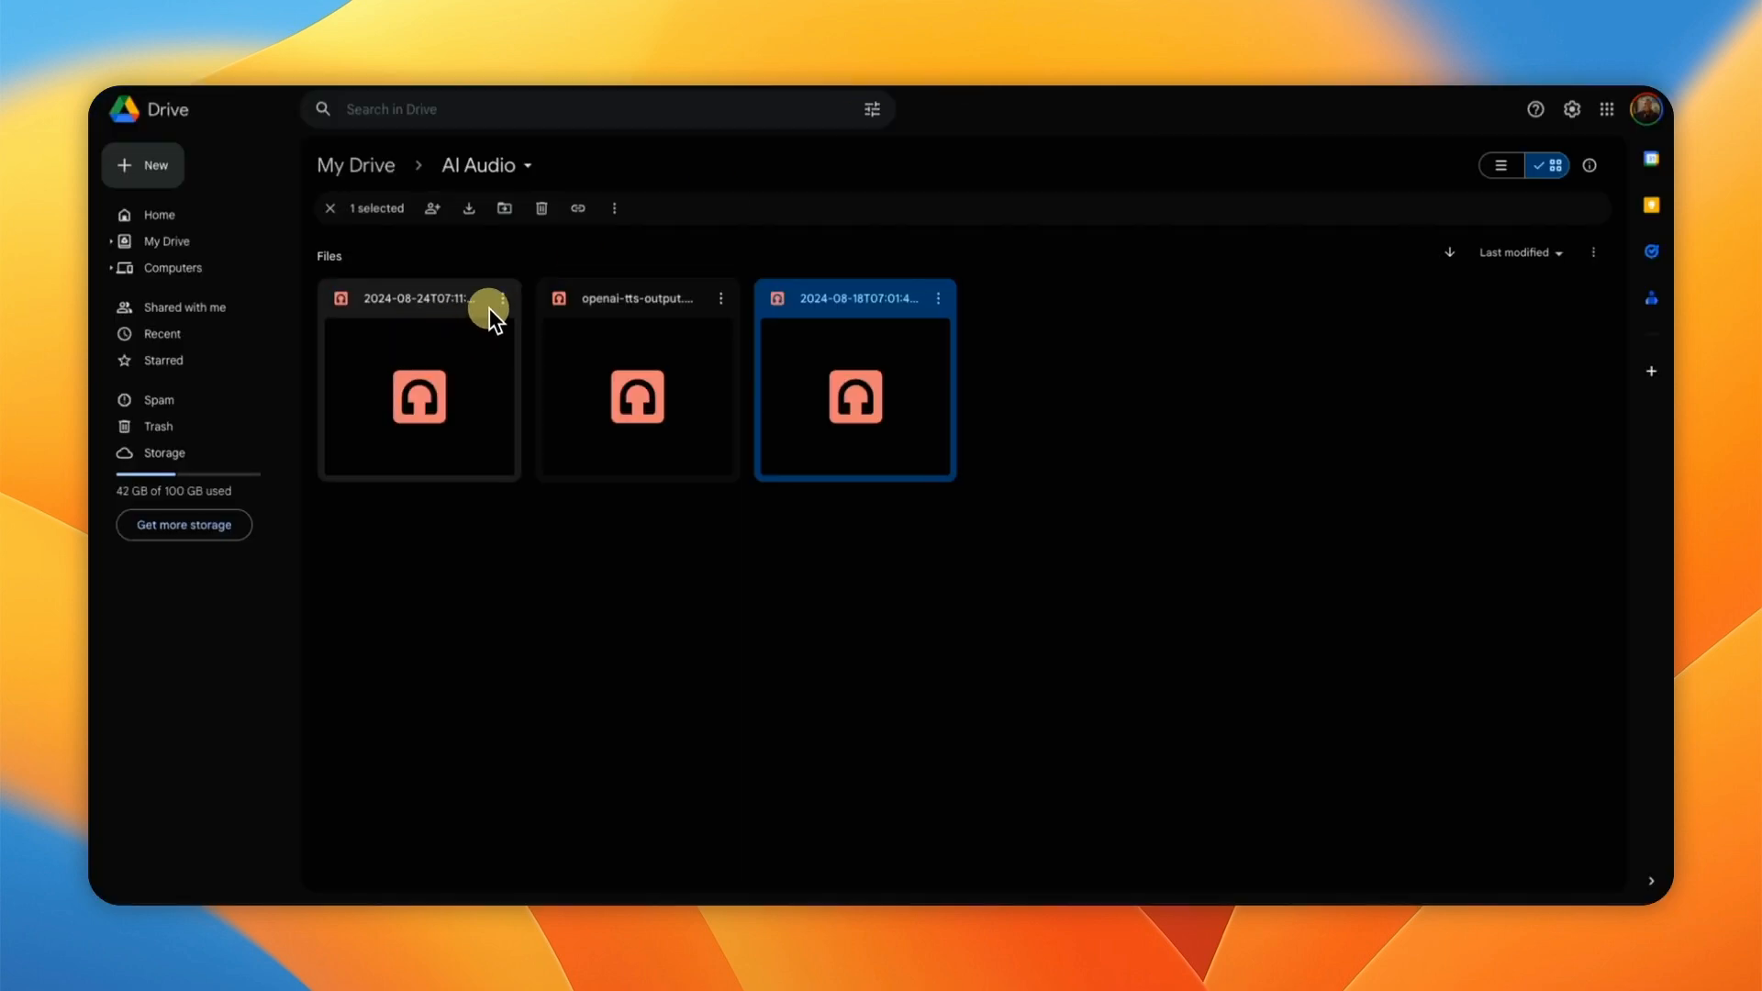
{"action": "left_click", "coordinate": [500, 302]}
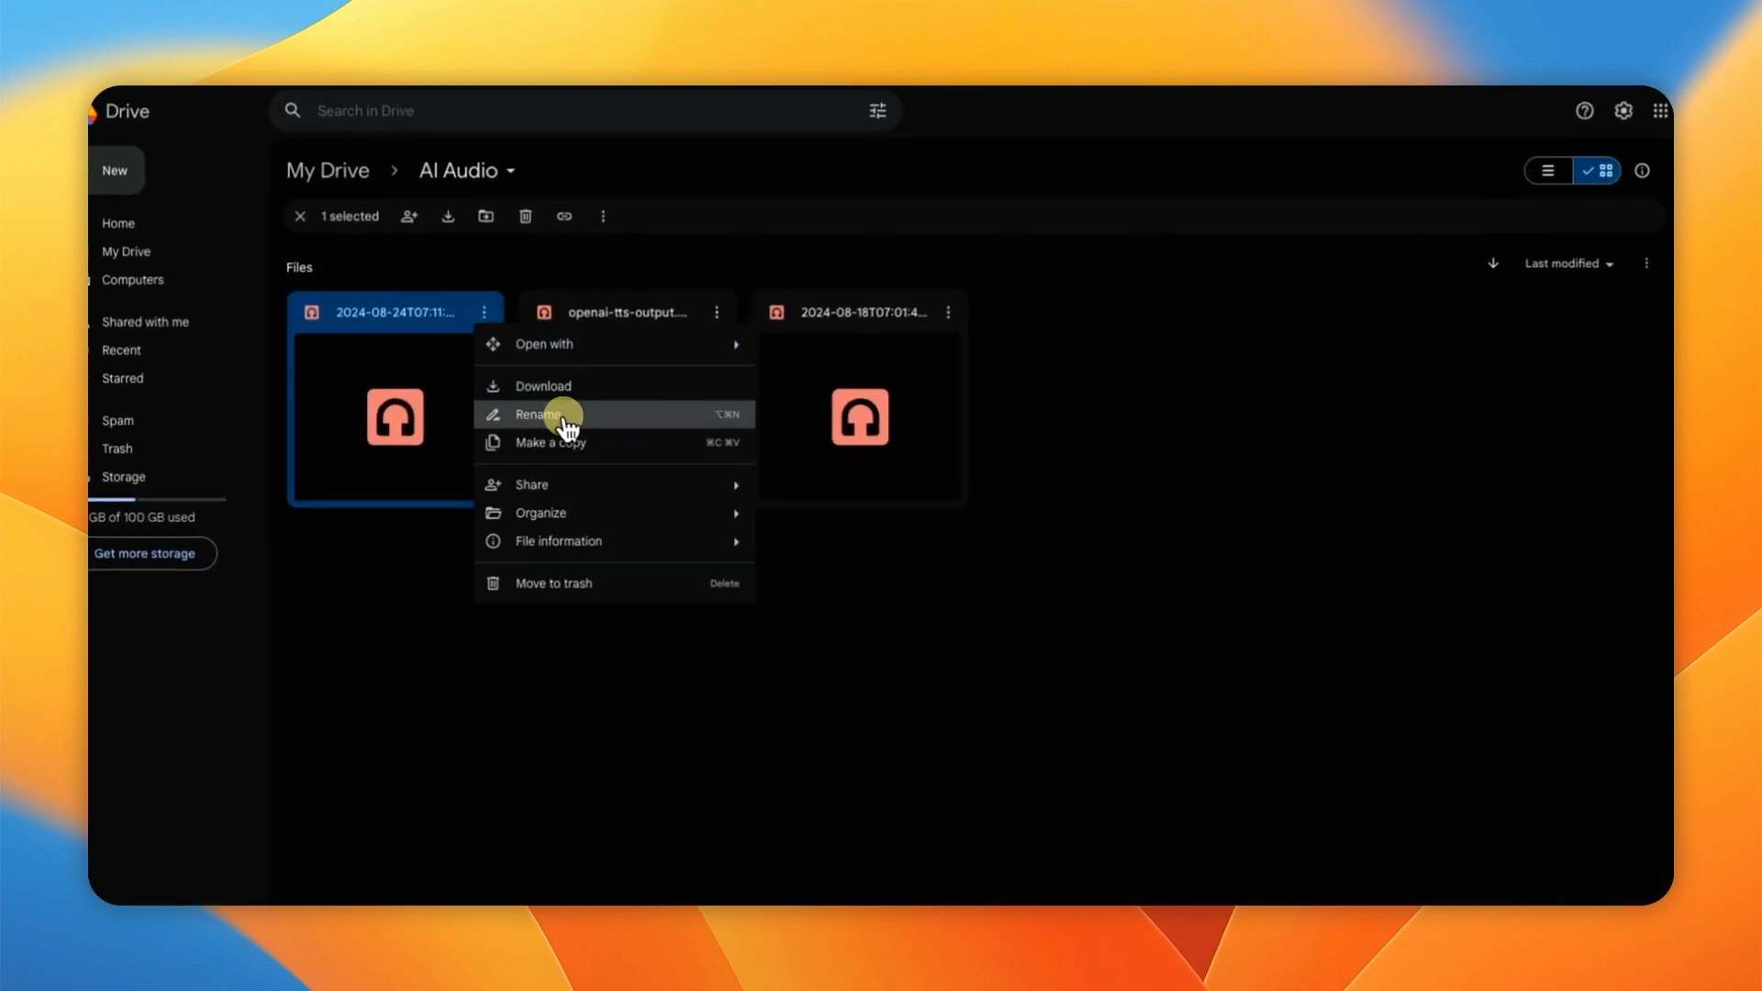
{"action": "left_click", "coordinate": [541, 414]}
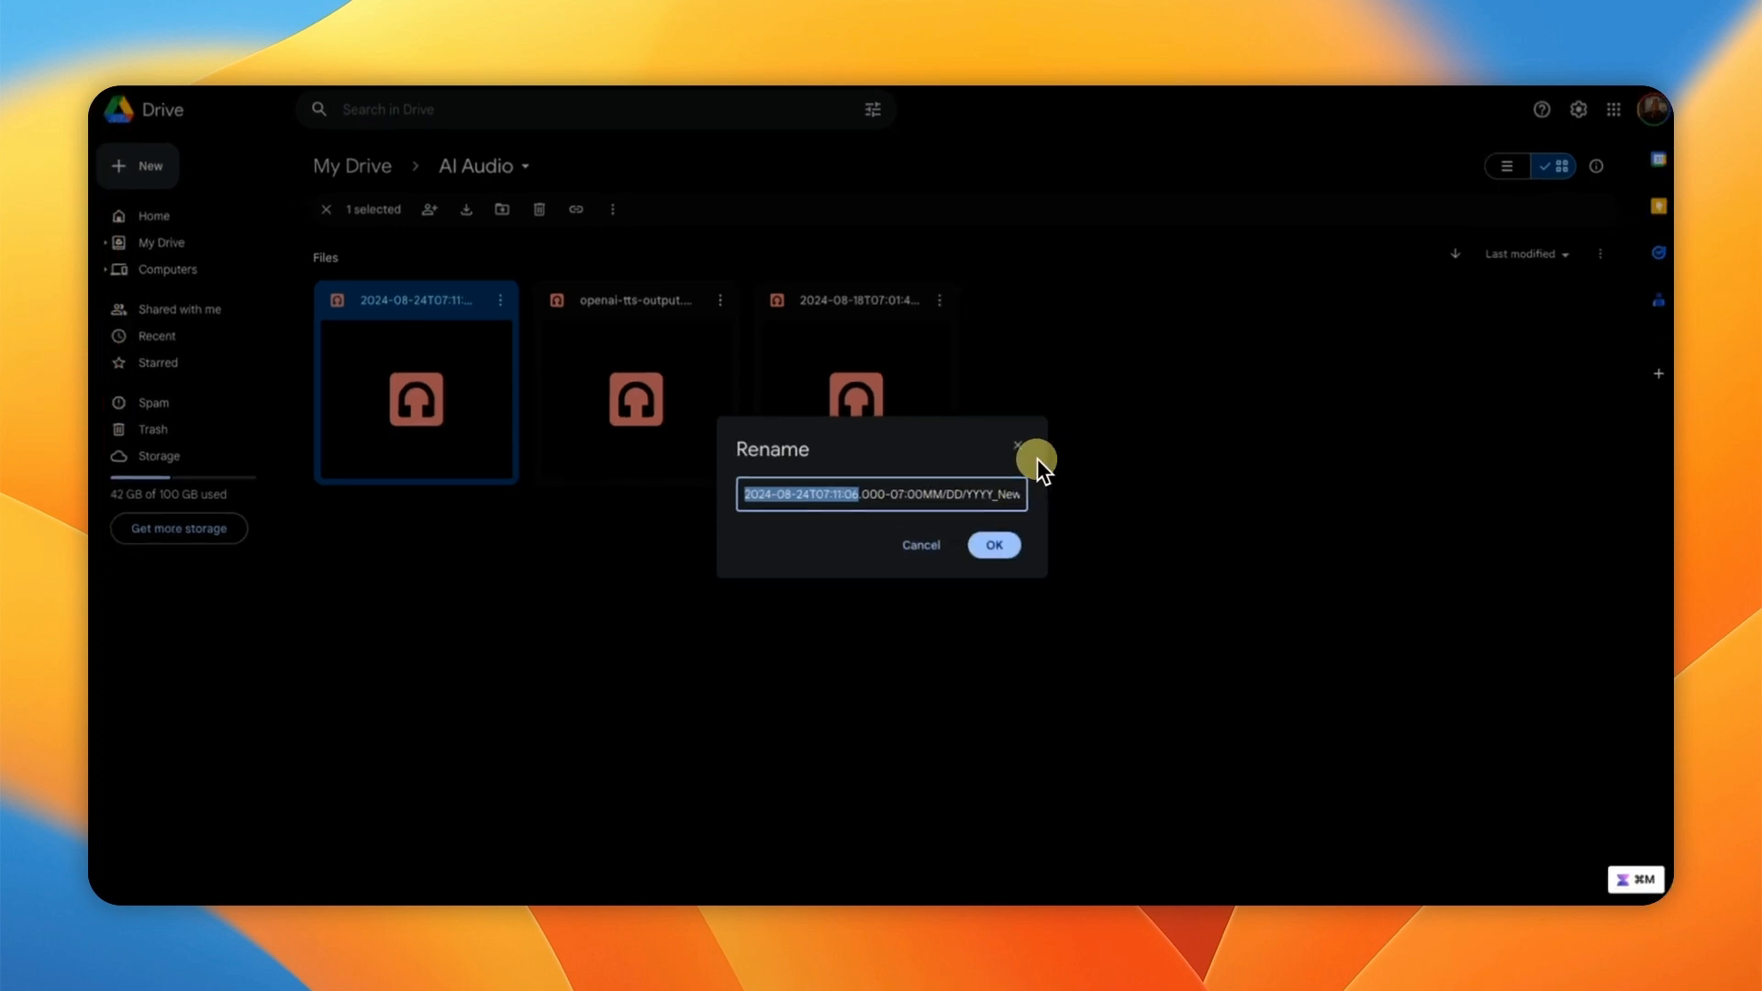
{"action": "left_click", "coordinate": [1017, 446]}
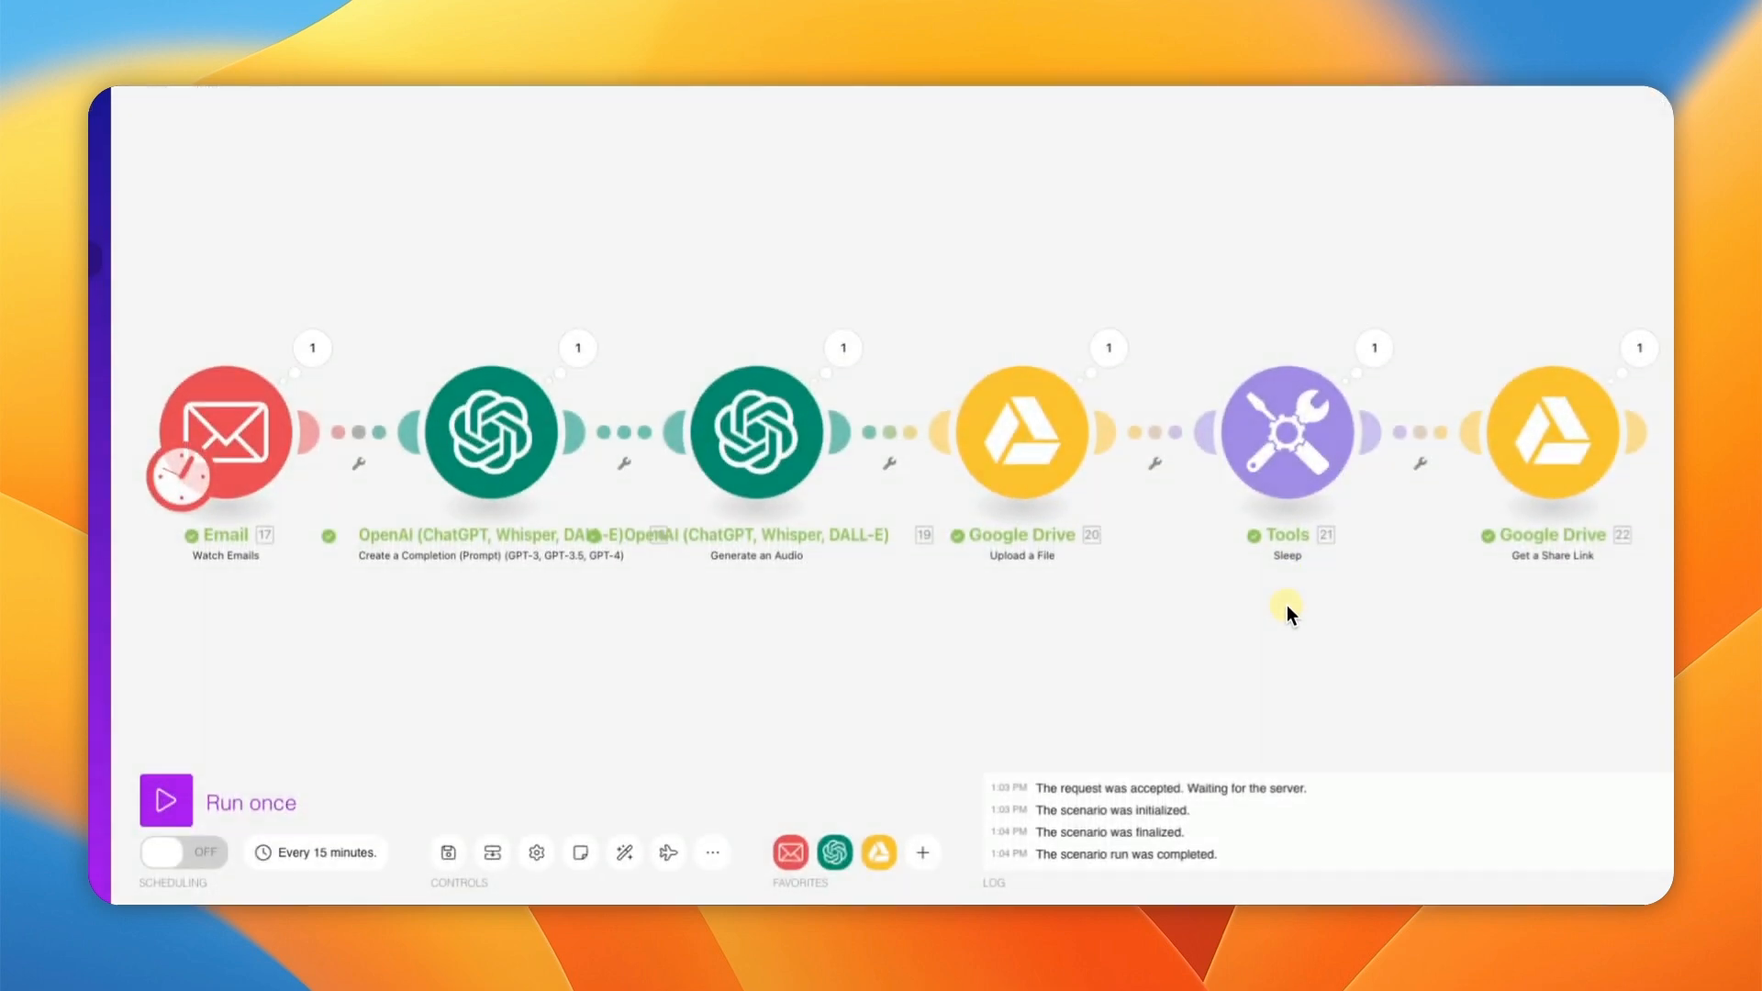
Step: Inspect the Get a Share Link output for the anyone-with-link reader link, then save the scenario
{"action": "left_click_drag", "start_coordinate": [1286, 652], "coordinate": [1066, 657]}
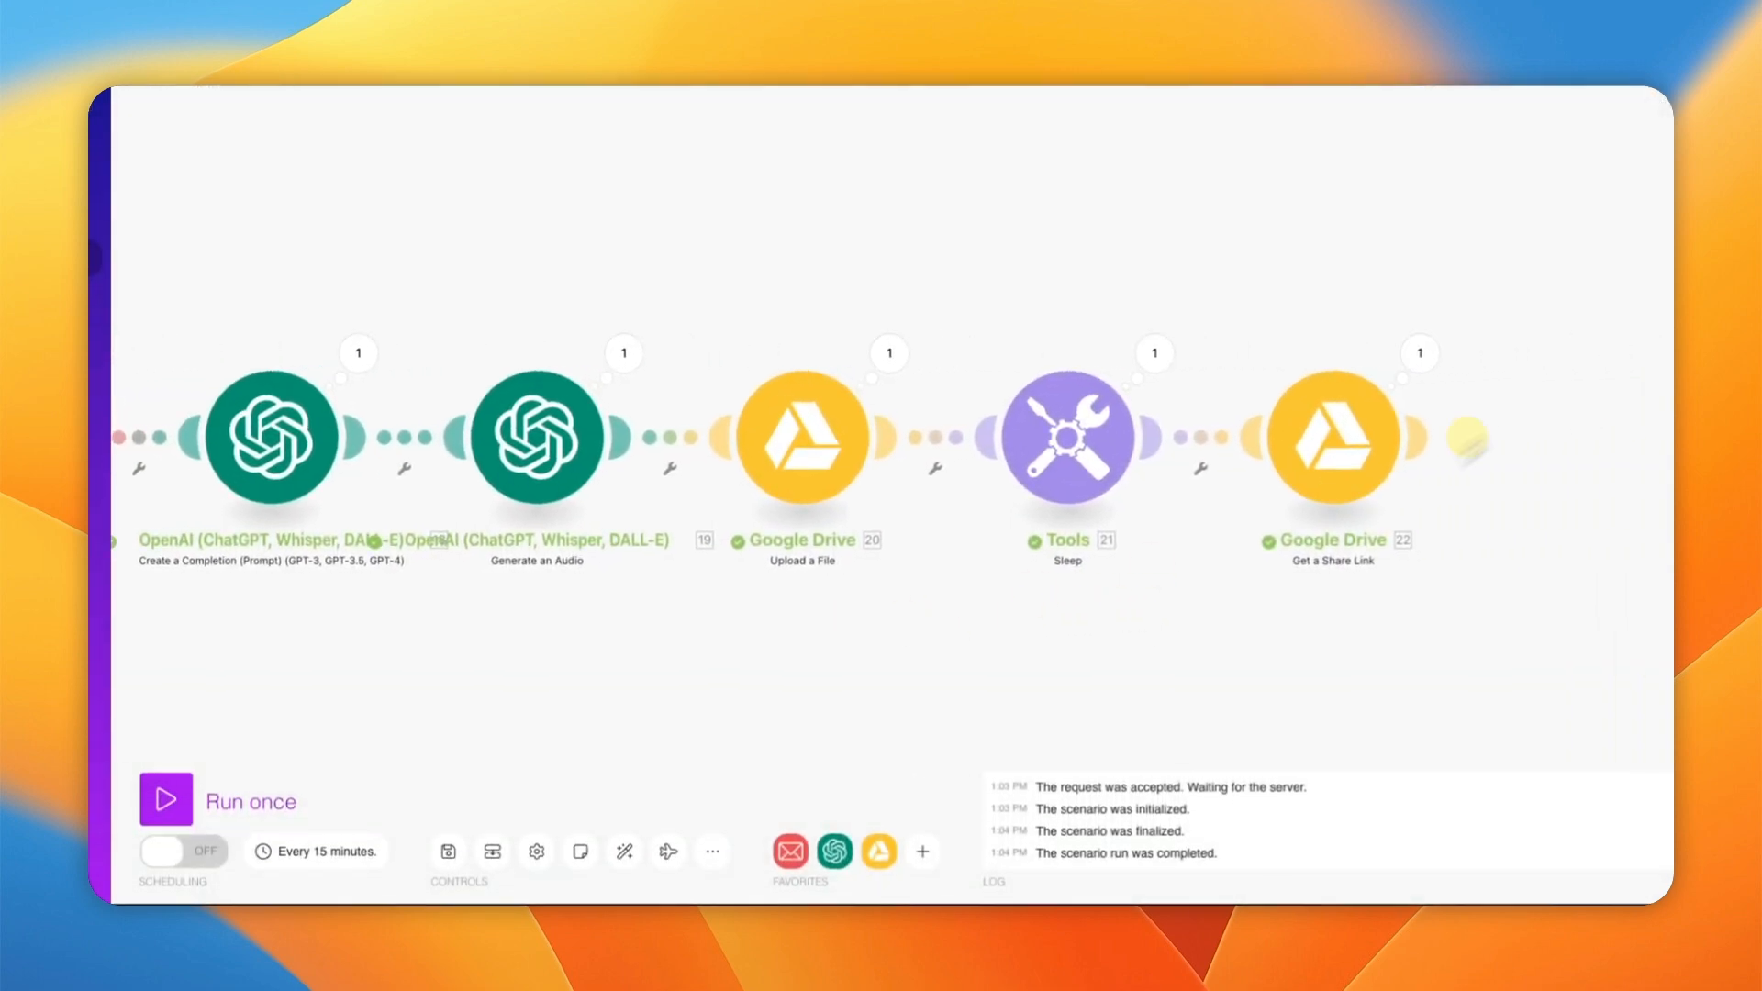
{"action": "left_click", "coordinate": [1419, 354]}
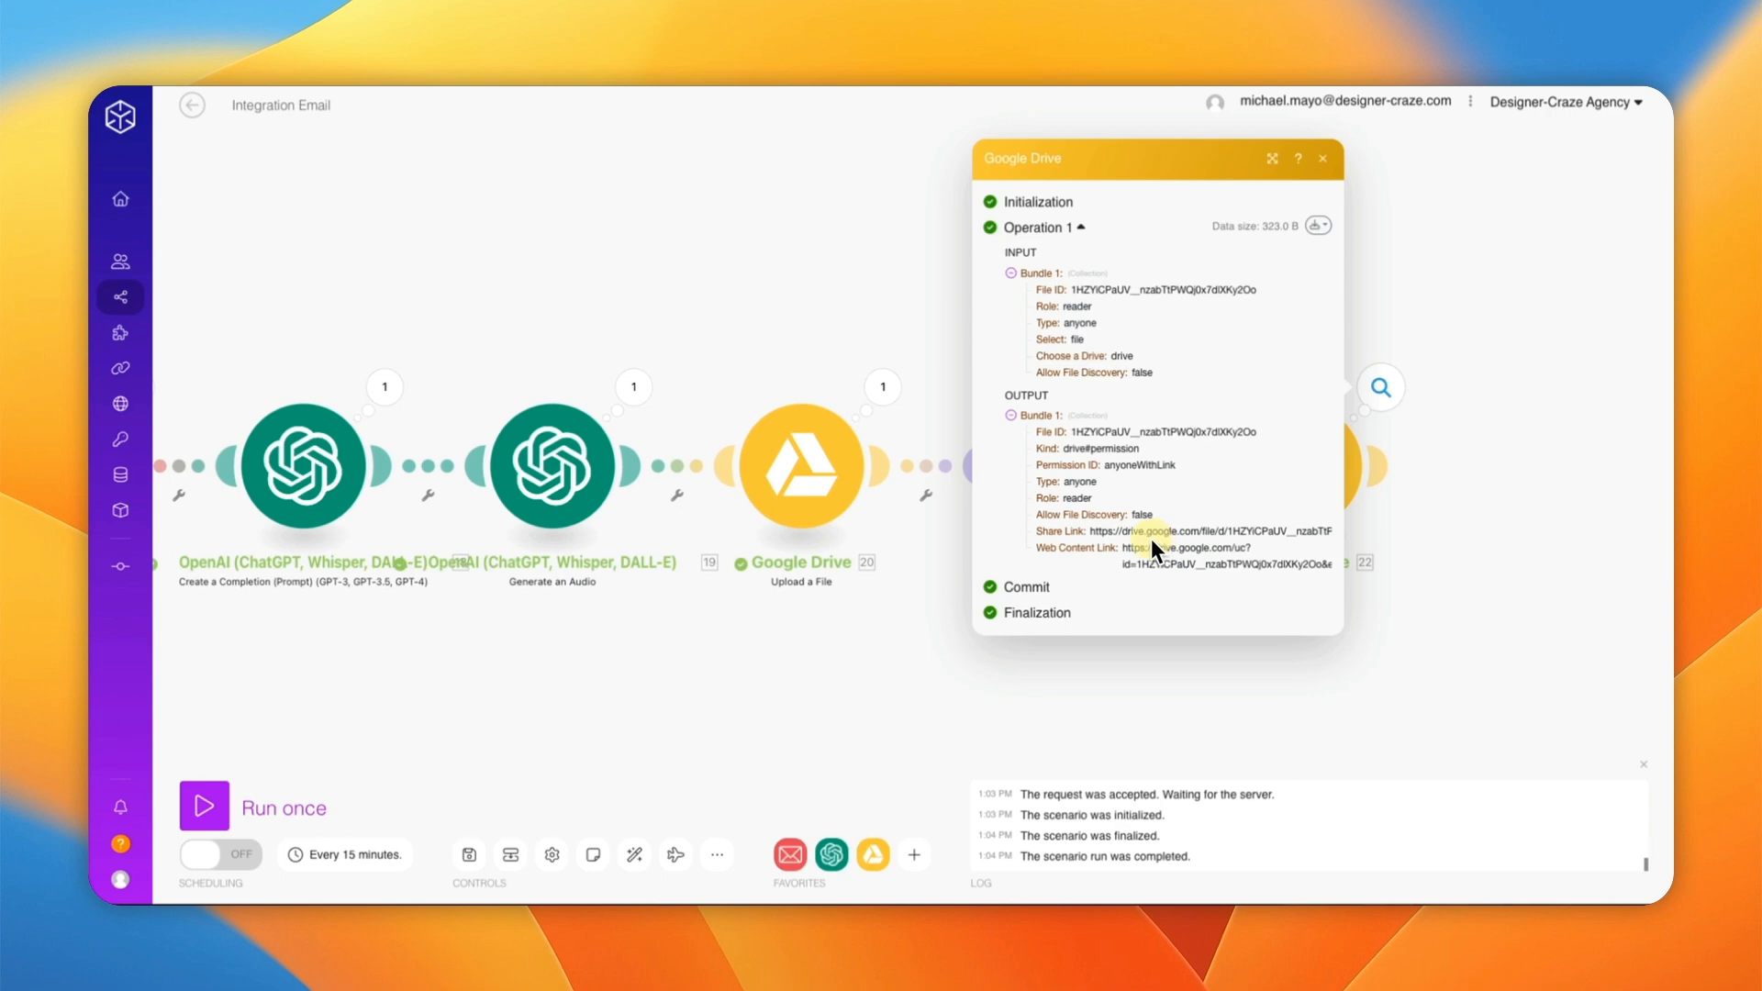
{"action": "left_click", "coordinate": [1464, 528]}
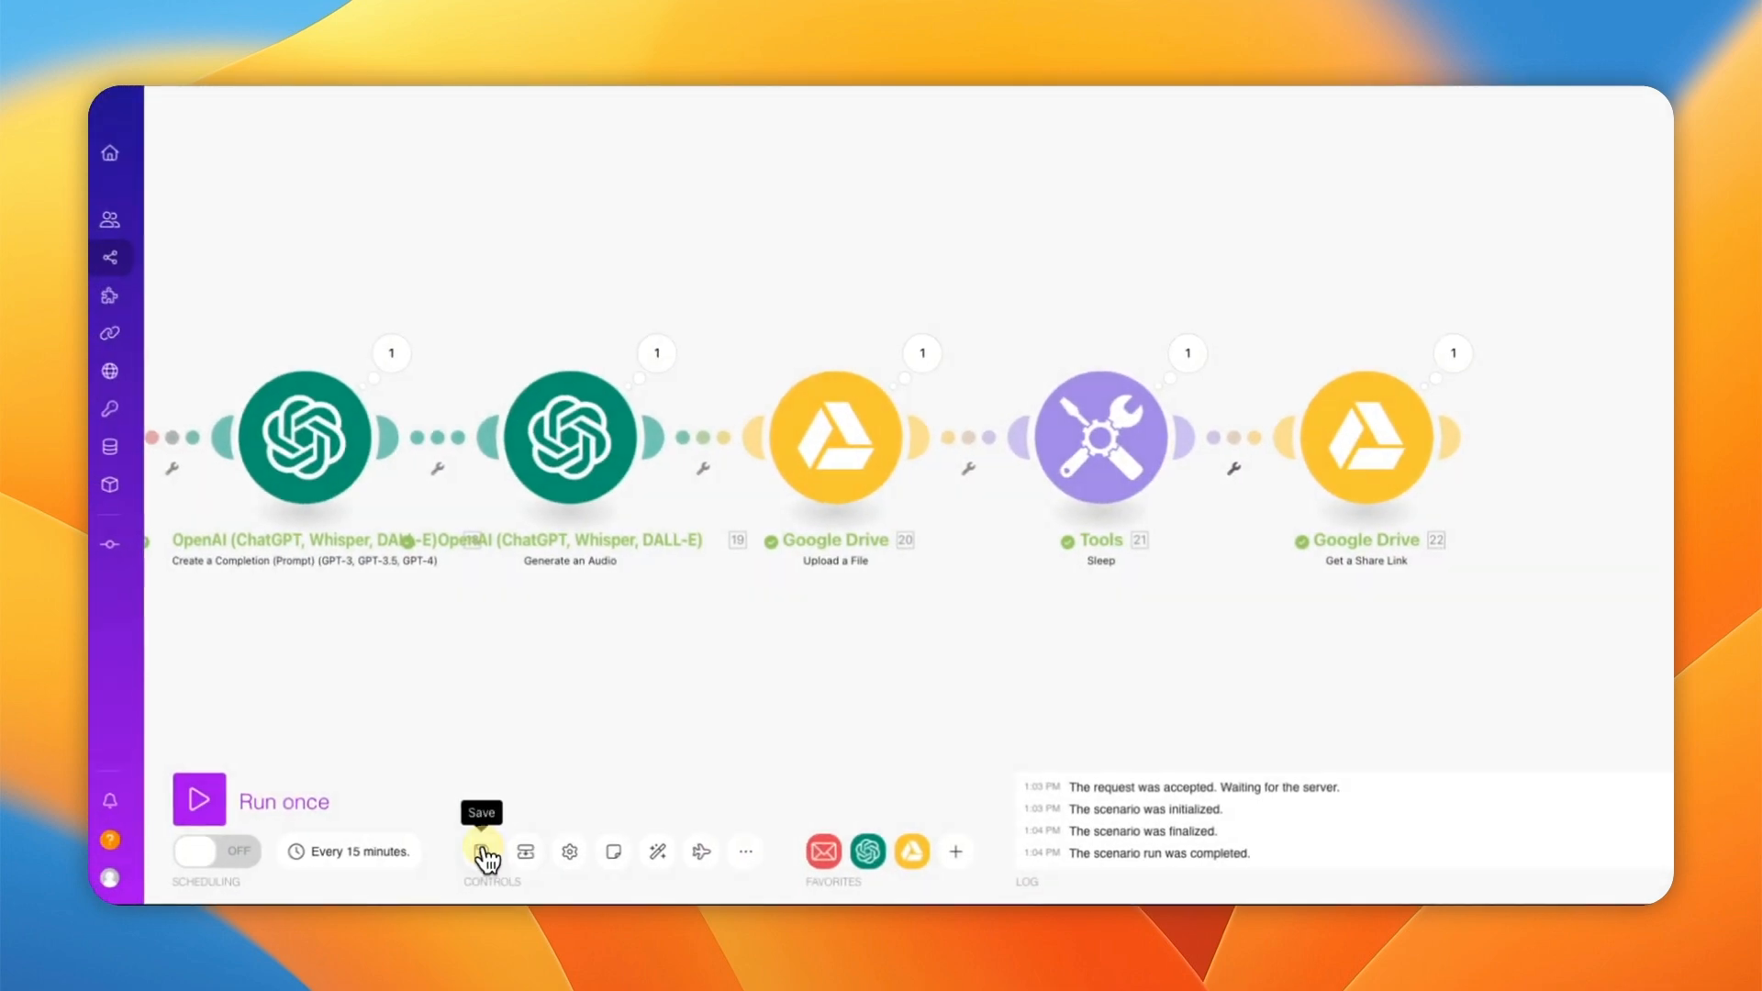
{"action": "left_click", "coordinate": [482, 854]}
{"action": "scroll", "coordinate": [695, 613], "scroll_direction": "down", "scroll_amount": 2}
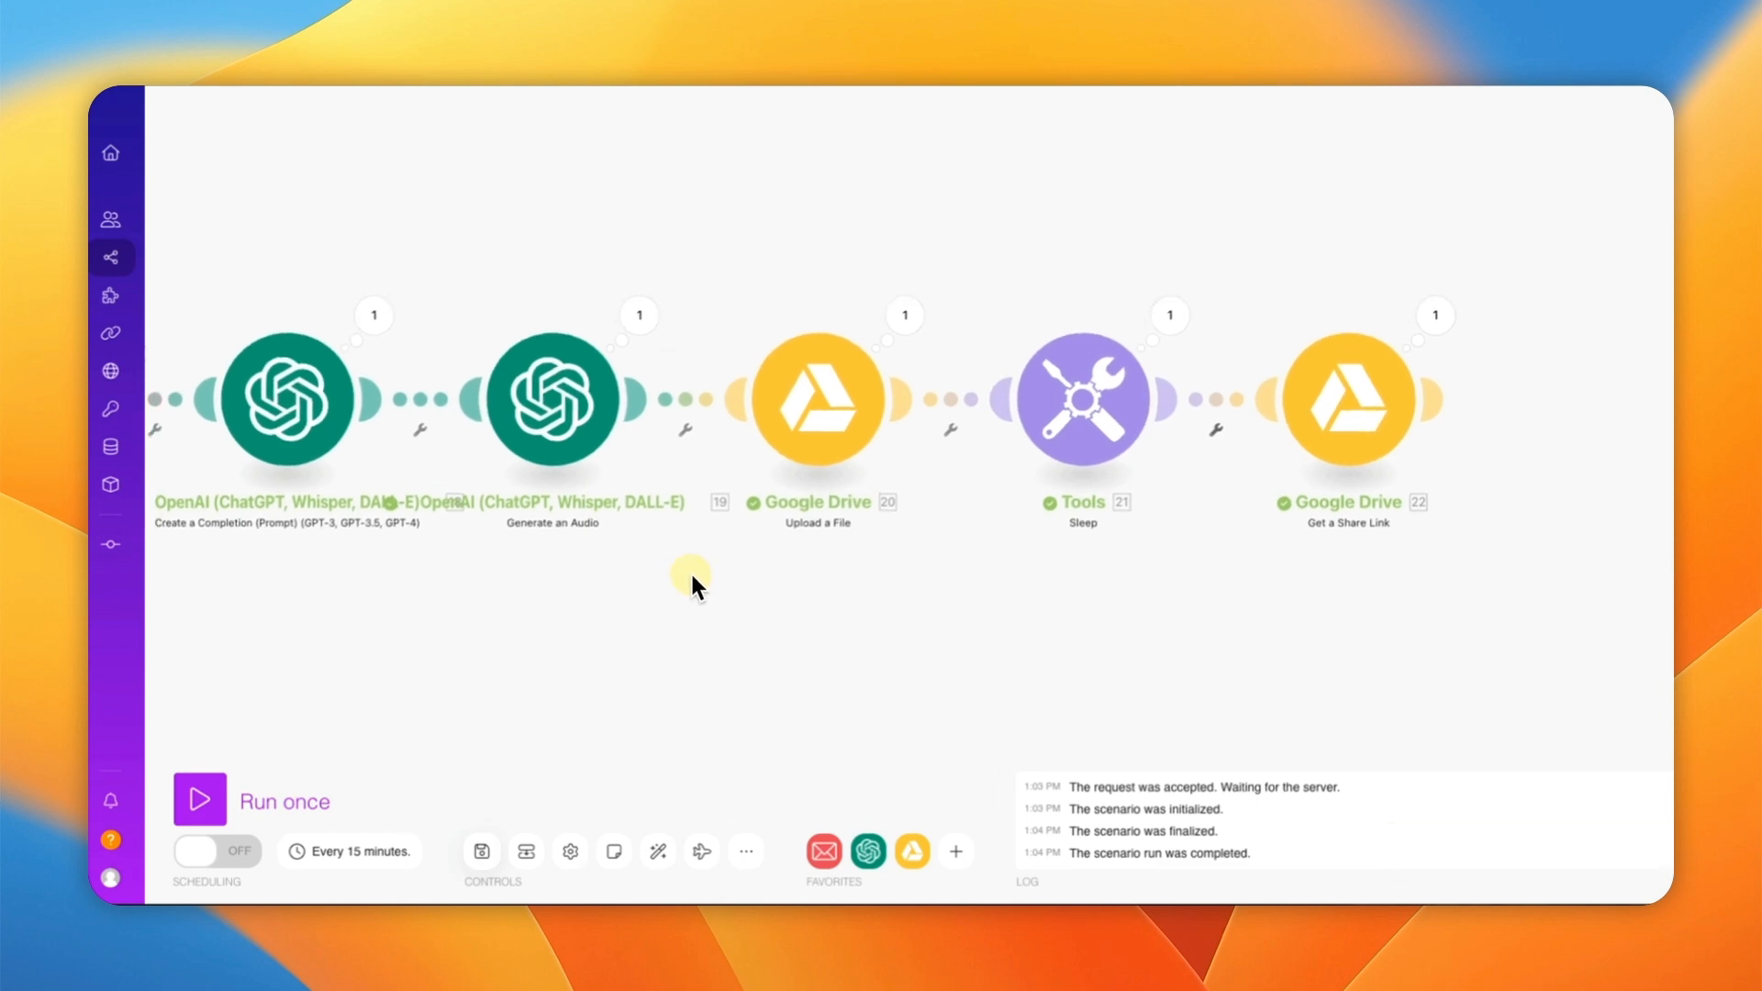
{"action": "scroll", "coordinate": [1281, 535], "scroll_direction": "right", "scroll_amount": 5}
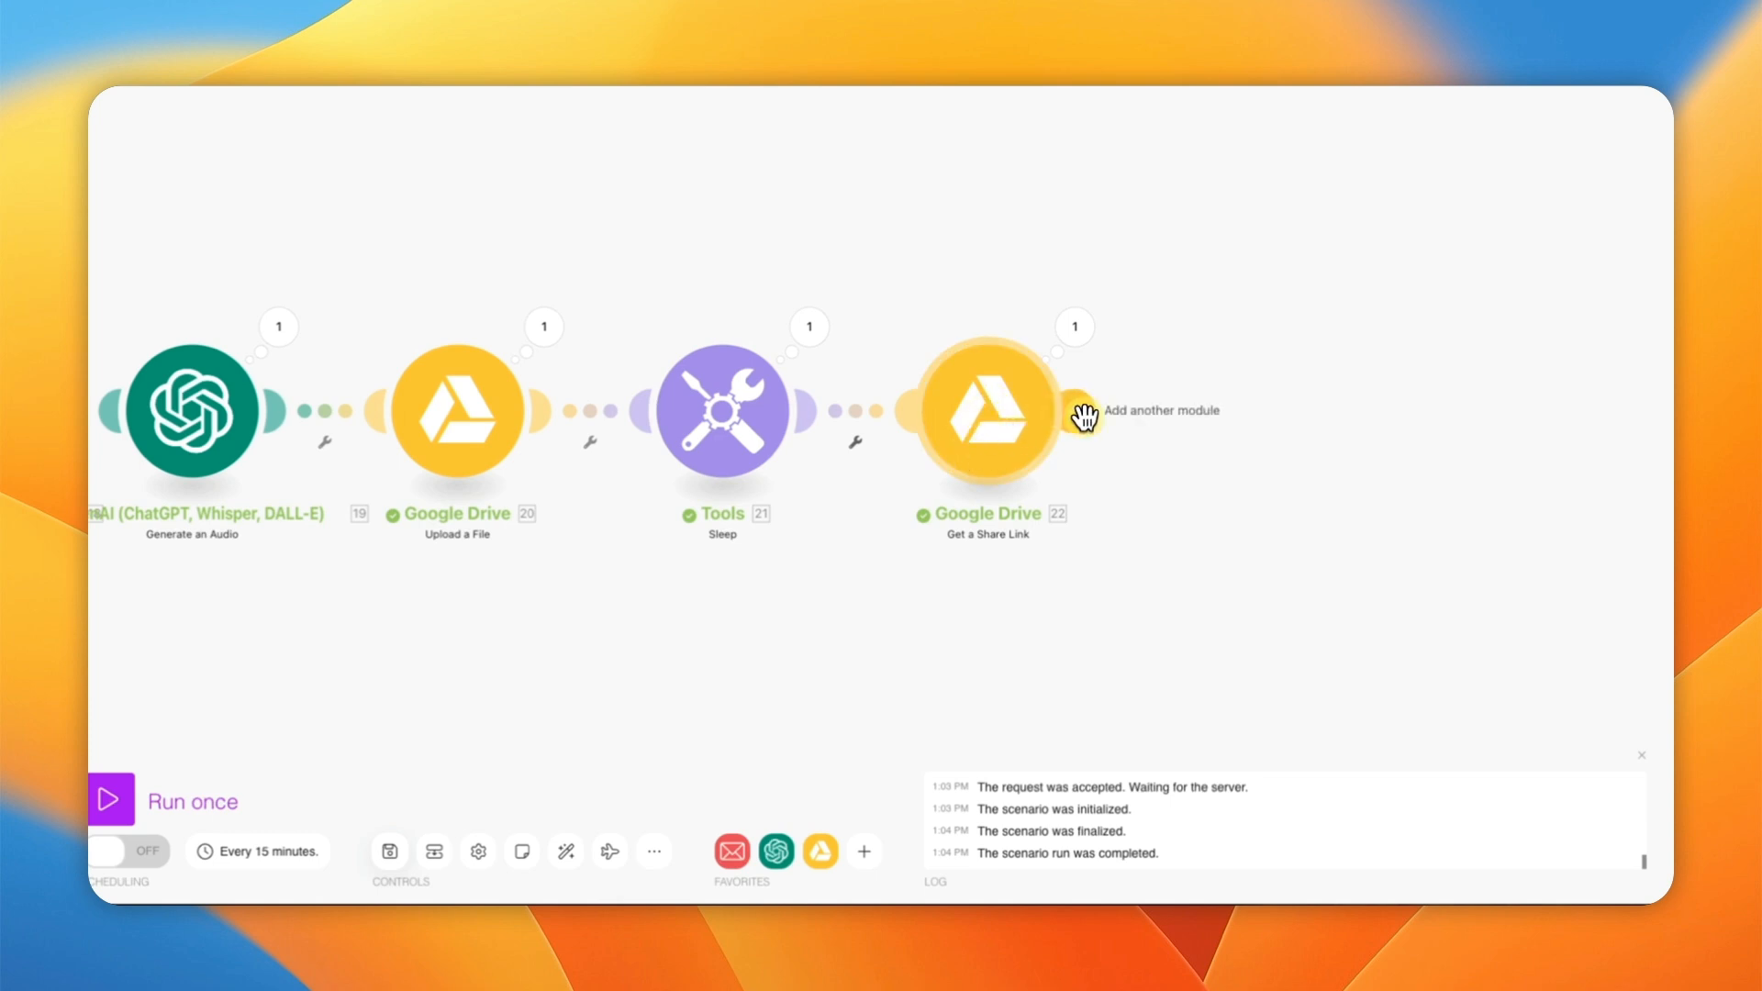
Step: Append an Email 'Send an Email' module after the Get a Share Link step
{"action": "left_click", "coordinate": [1117, 445]}
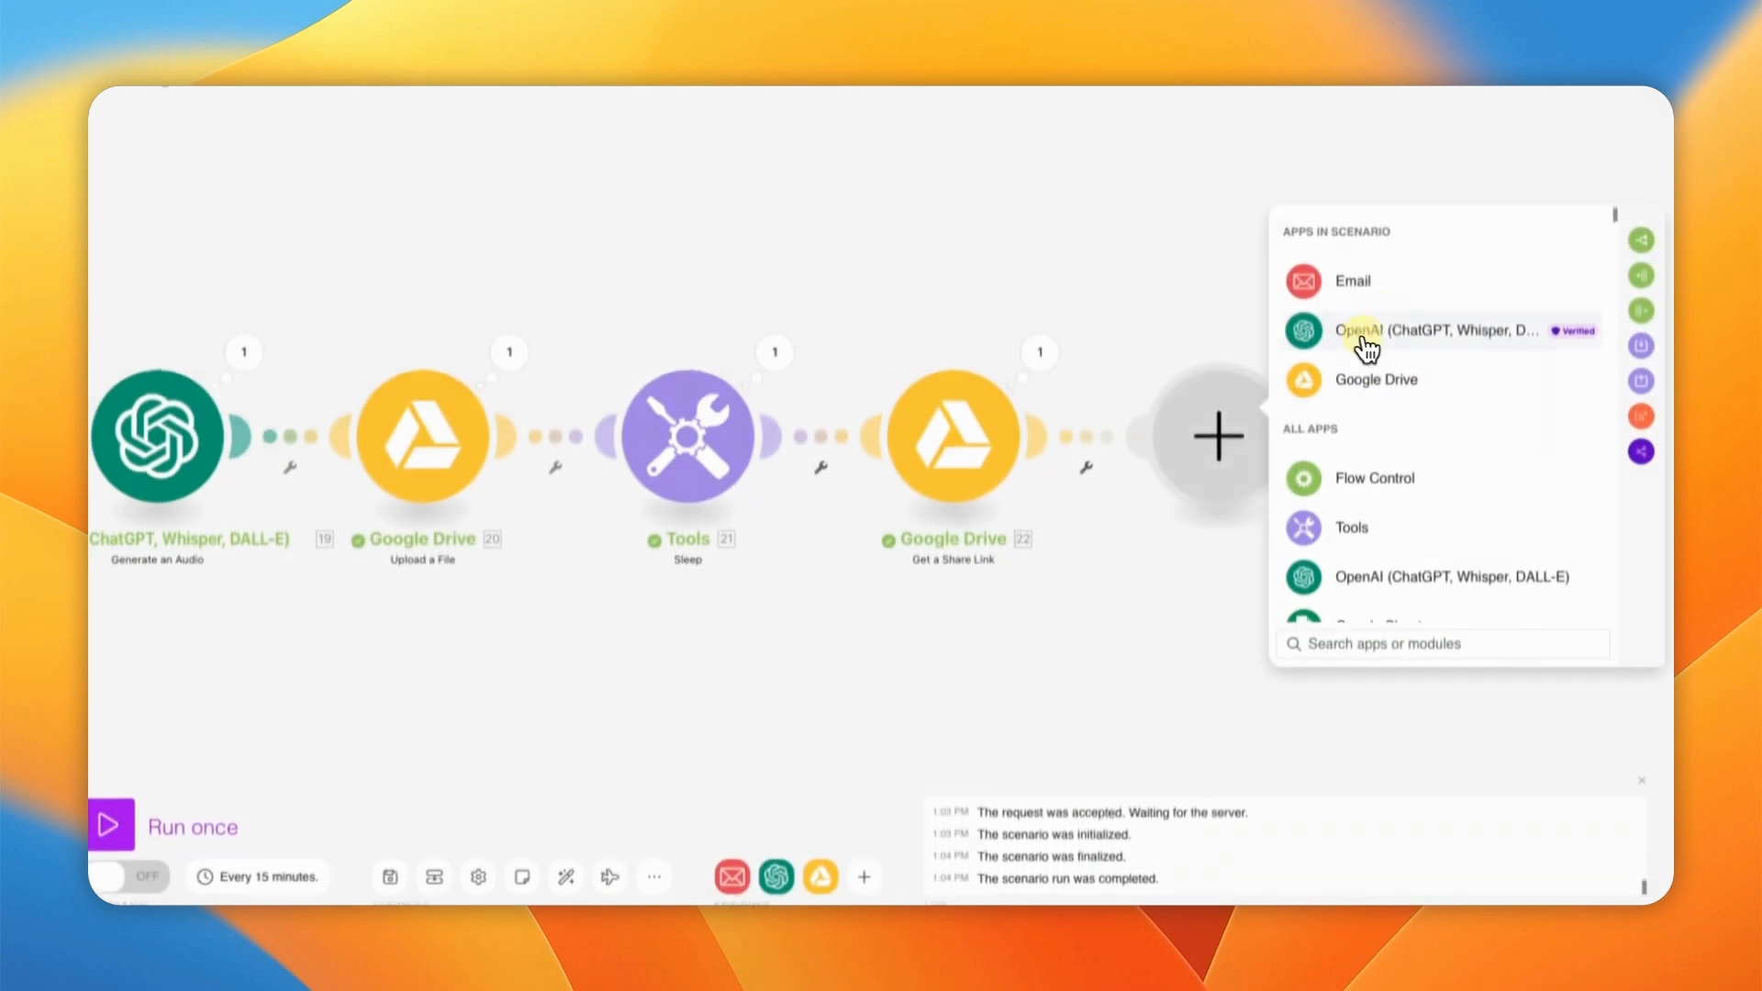
{"action": "left_click", "coordinate": [1333, 284]}
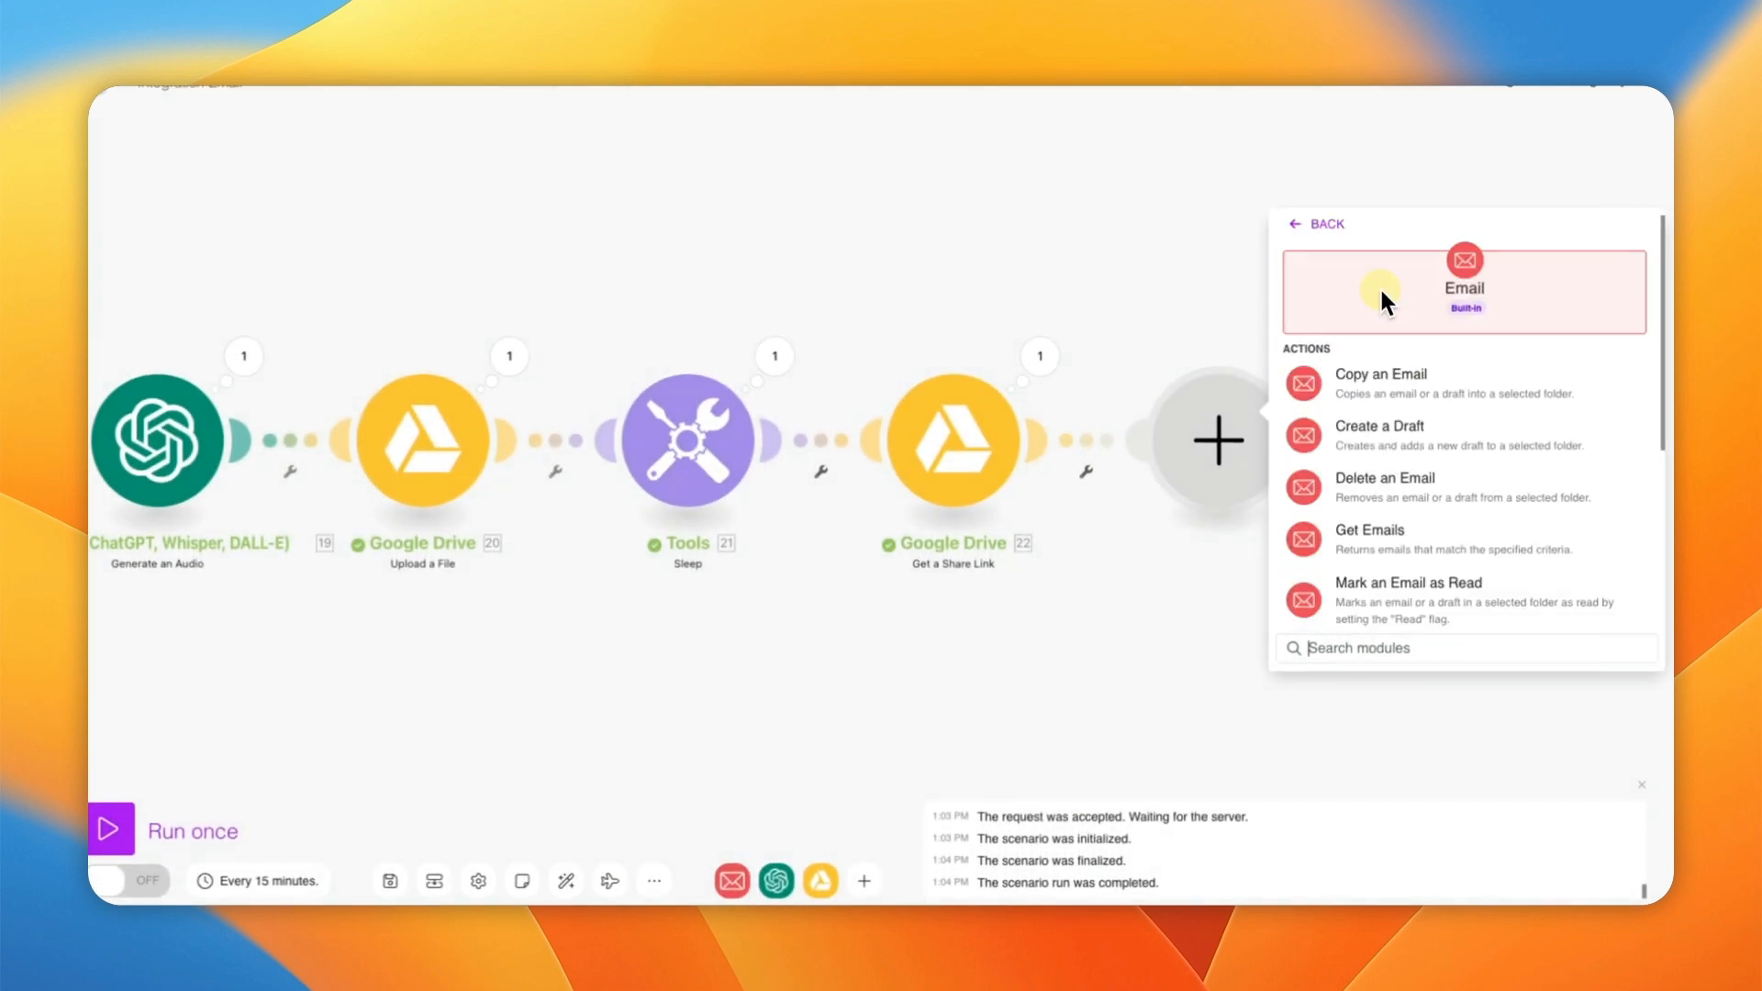
{"action": "scroll", "coordinate": [1440, 479], "scroll_direction": "down", "scroll_amount": 8}
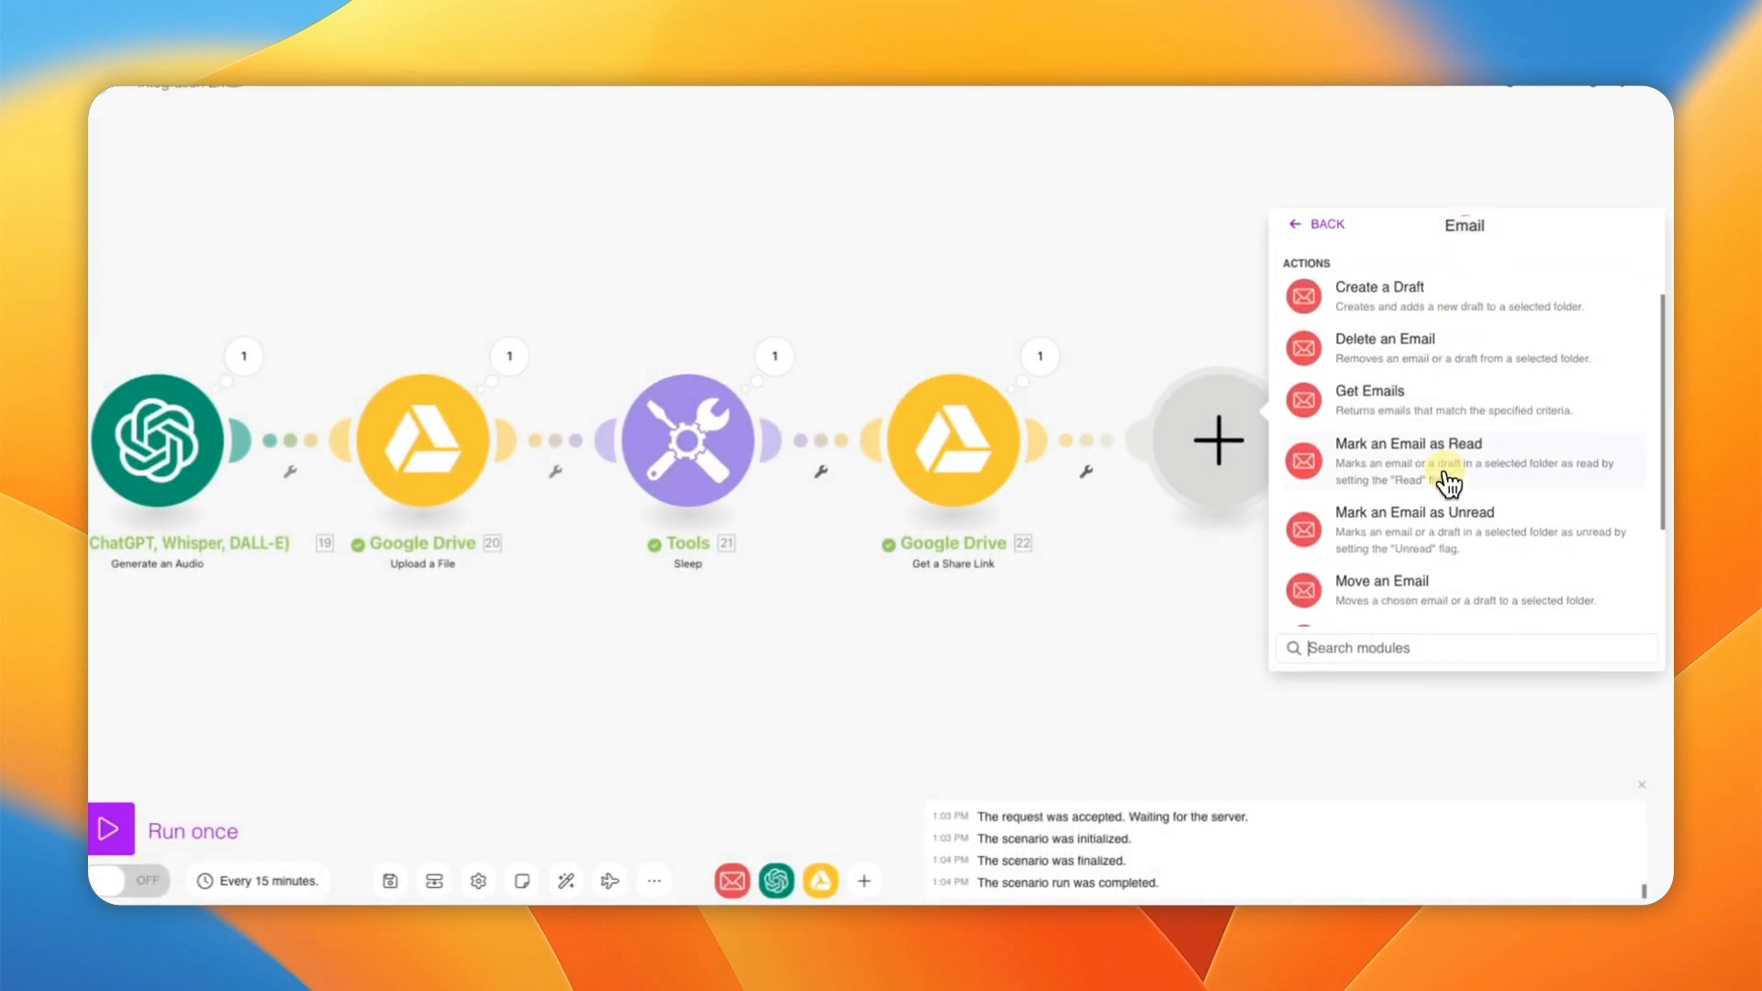
{"action": "left_click", "coordinate": [1447, 477]}
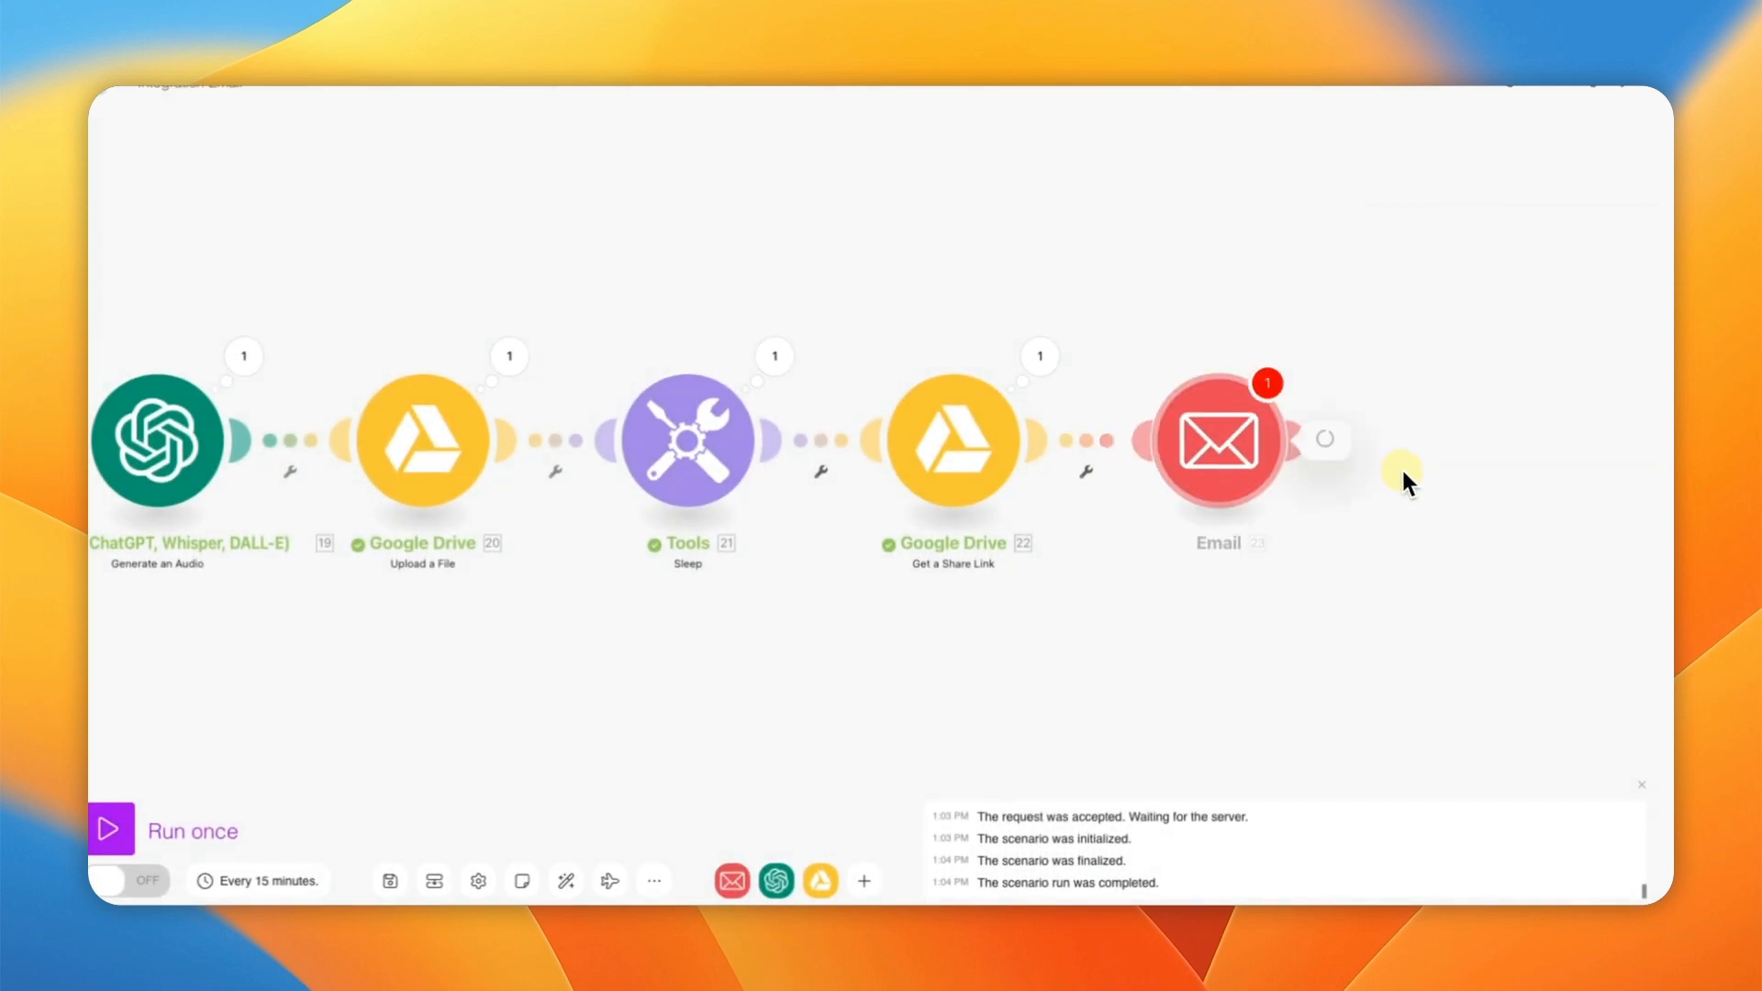
{"action": "left_click_drag", "start_coordinate": [1108, 609], "coordinate": [603, 624]}
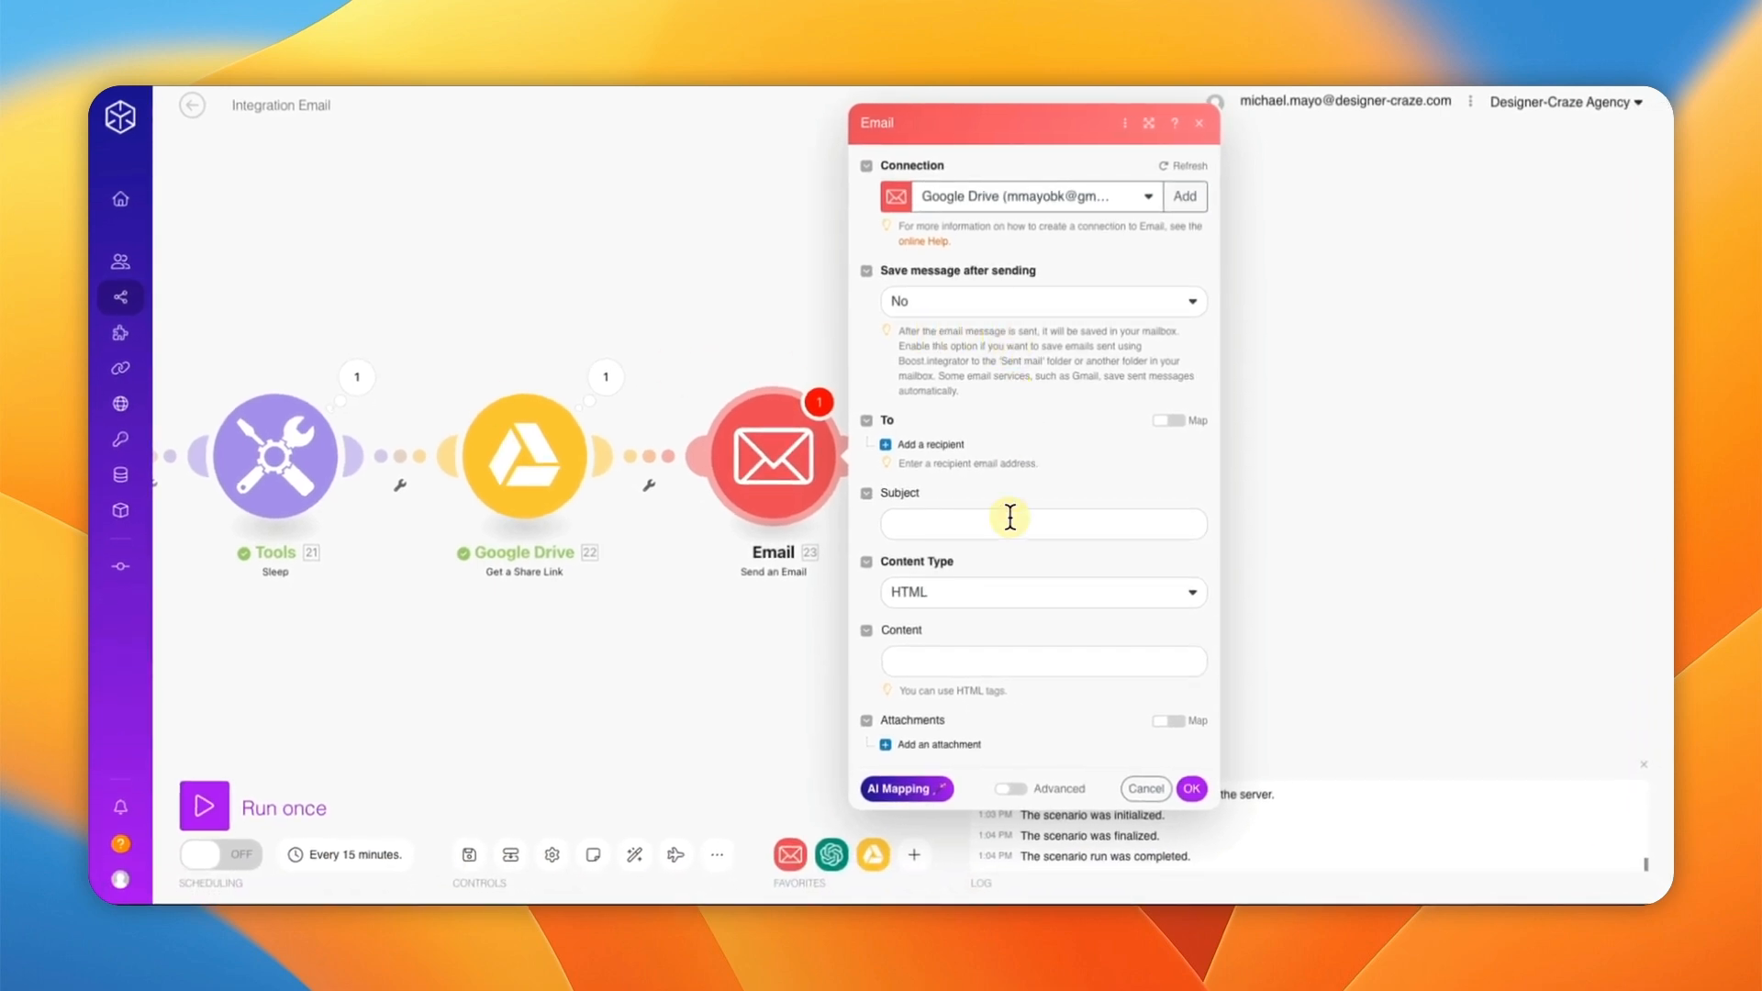
Step: Enter the recipient's Gmail address as Email address 1 and type the subject 'You would like to receive a link'
{"action": "left_click", "coordinate": [928, 435]}
{"action": "left_click", "coordinate": [972, 463]}
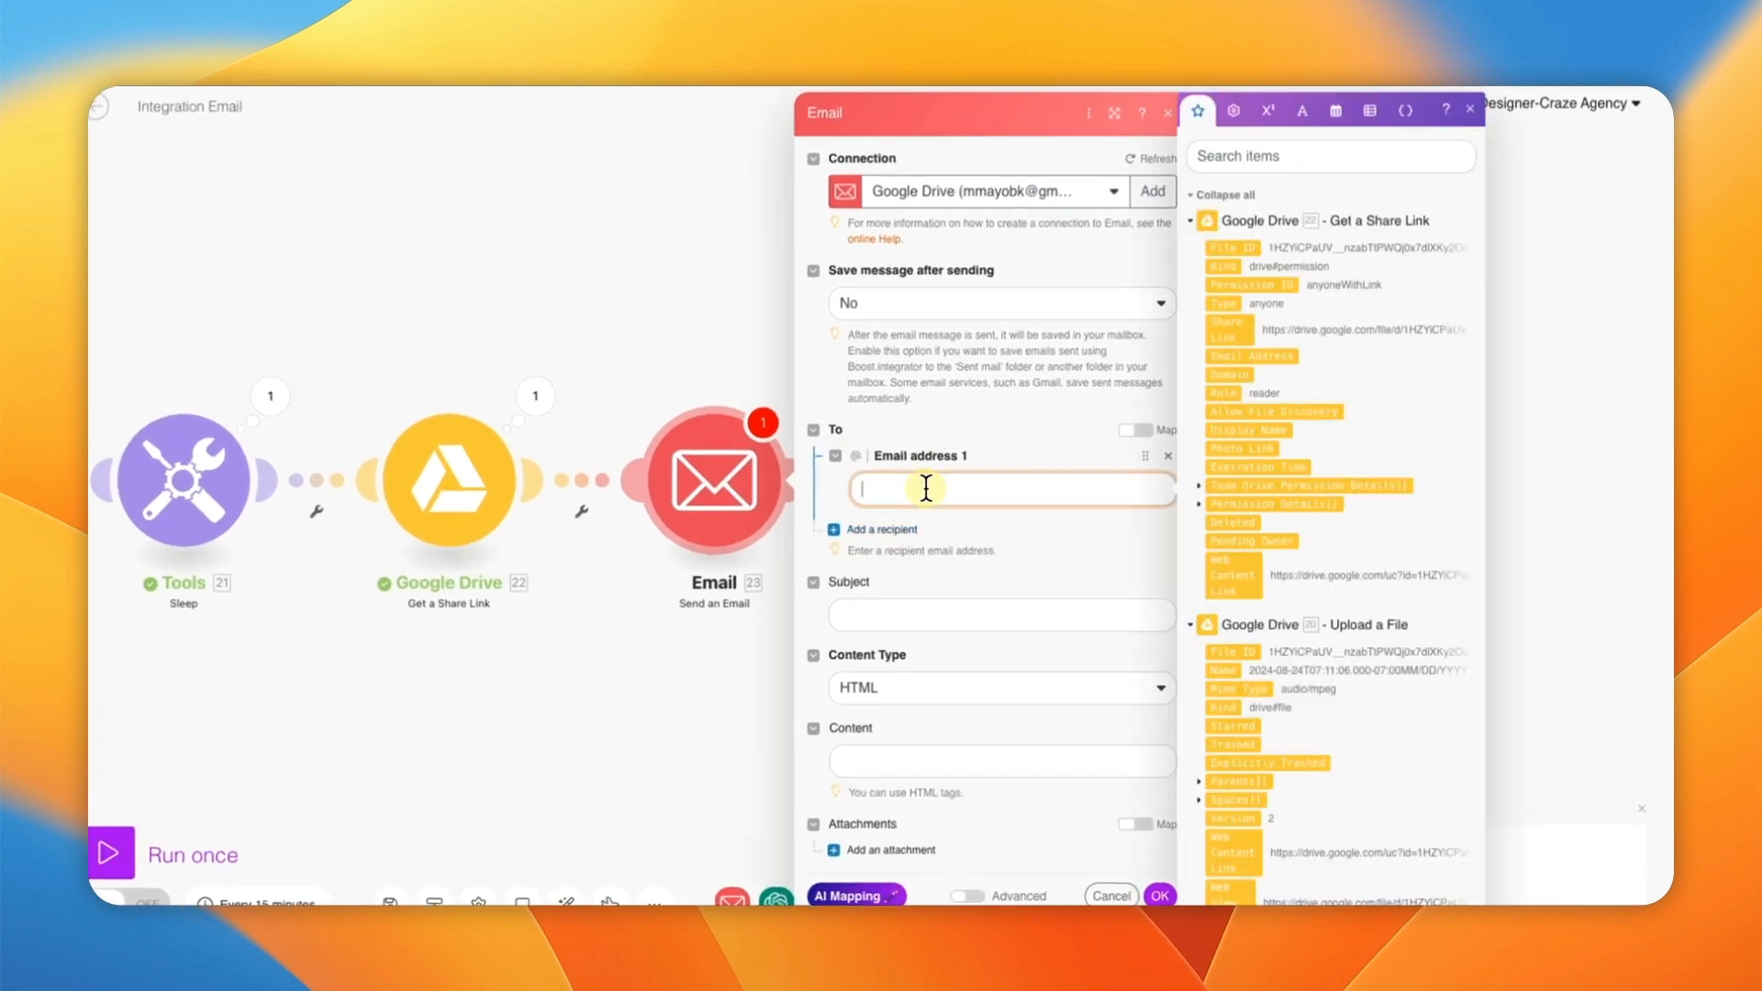
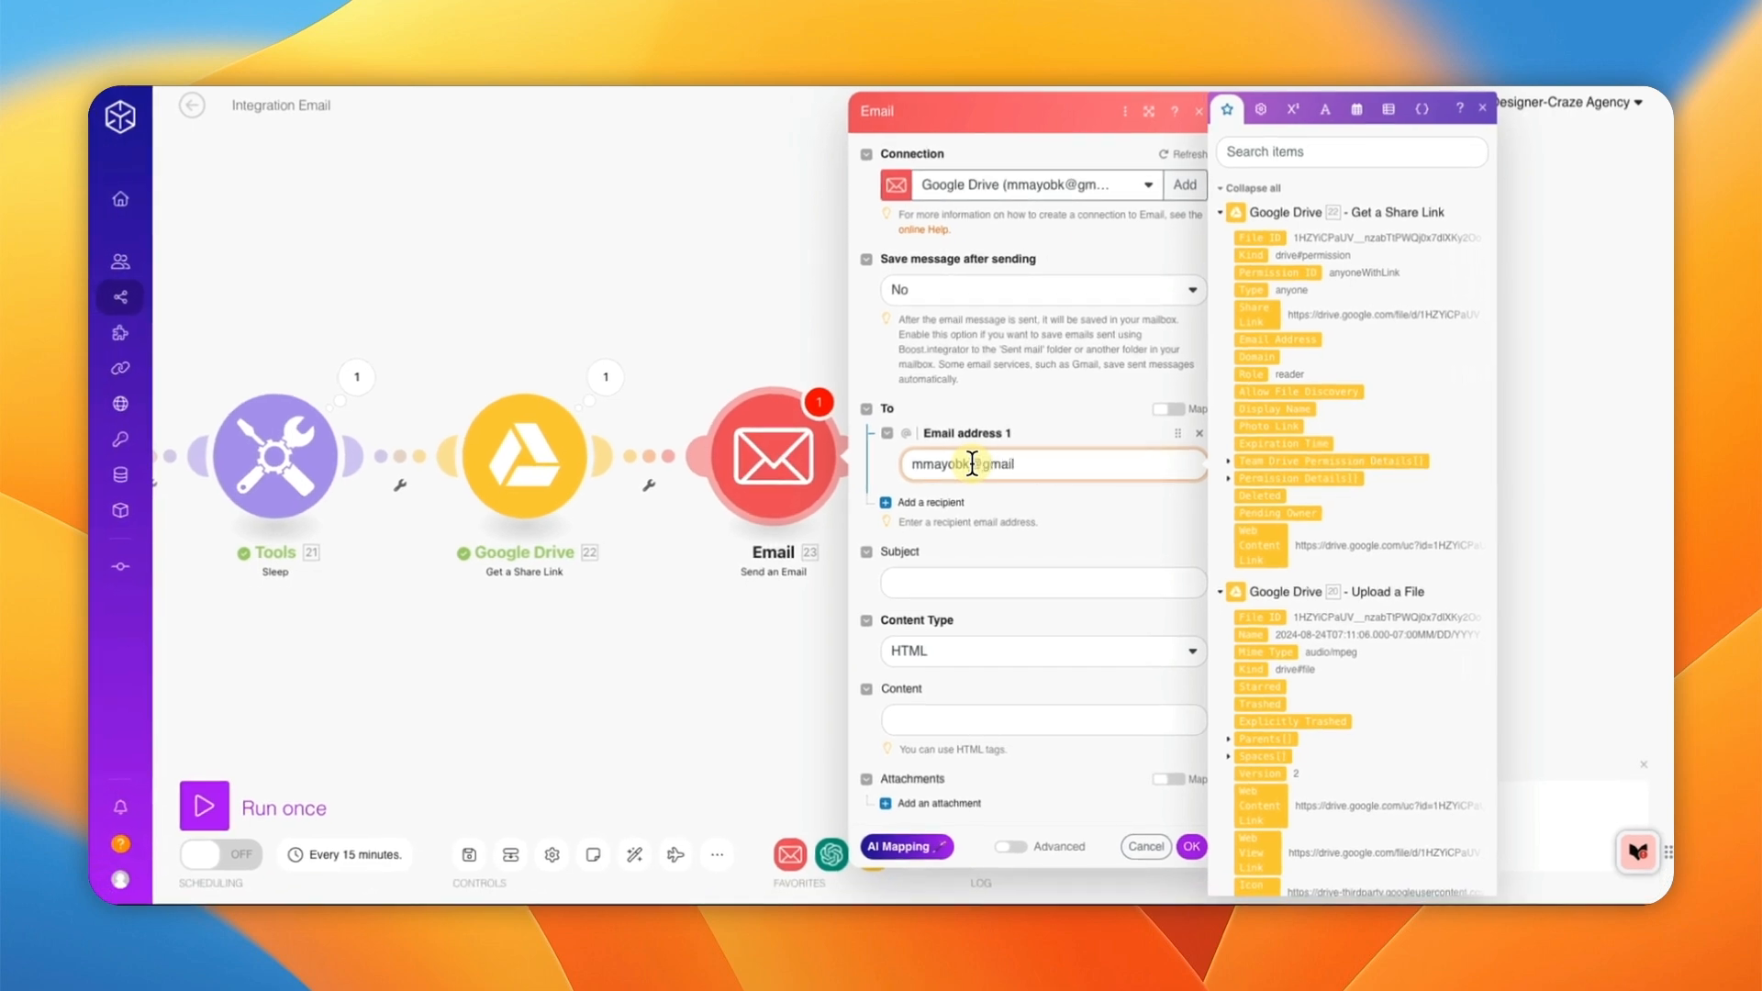
{"action": "key", "text": "Escape"}
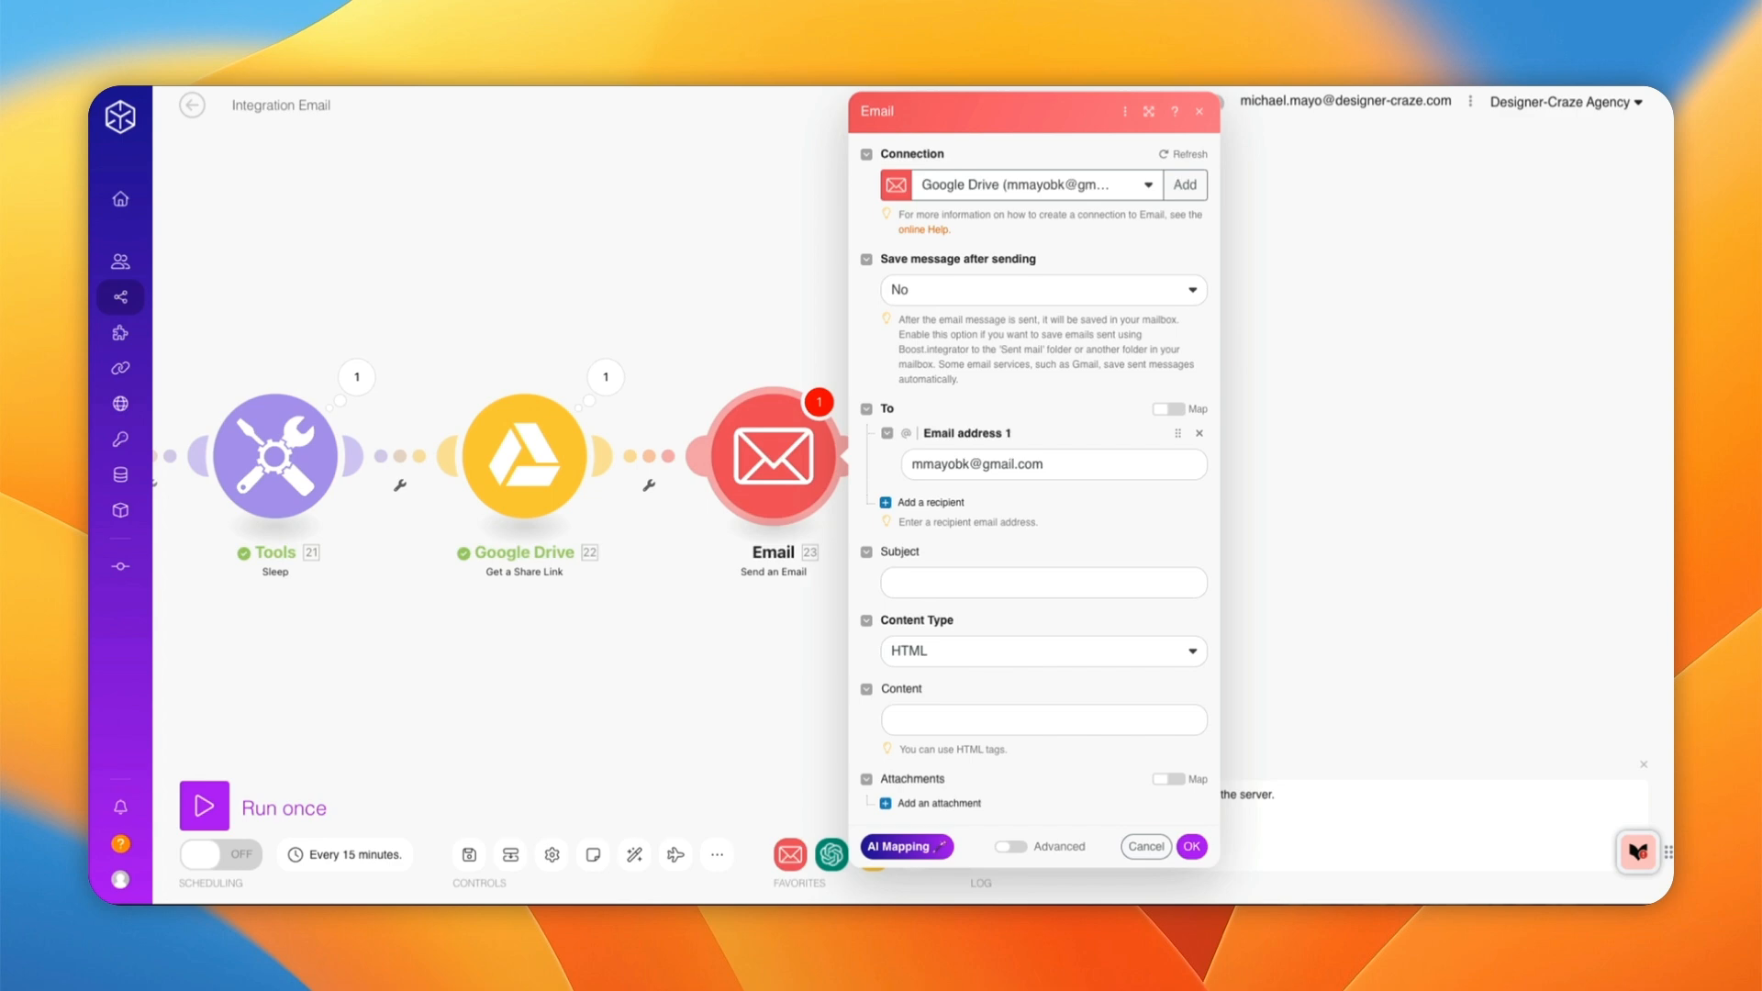
{"action": "left_click", "coordinate": [922, 578]}
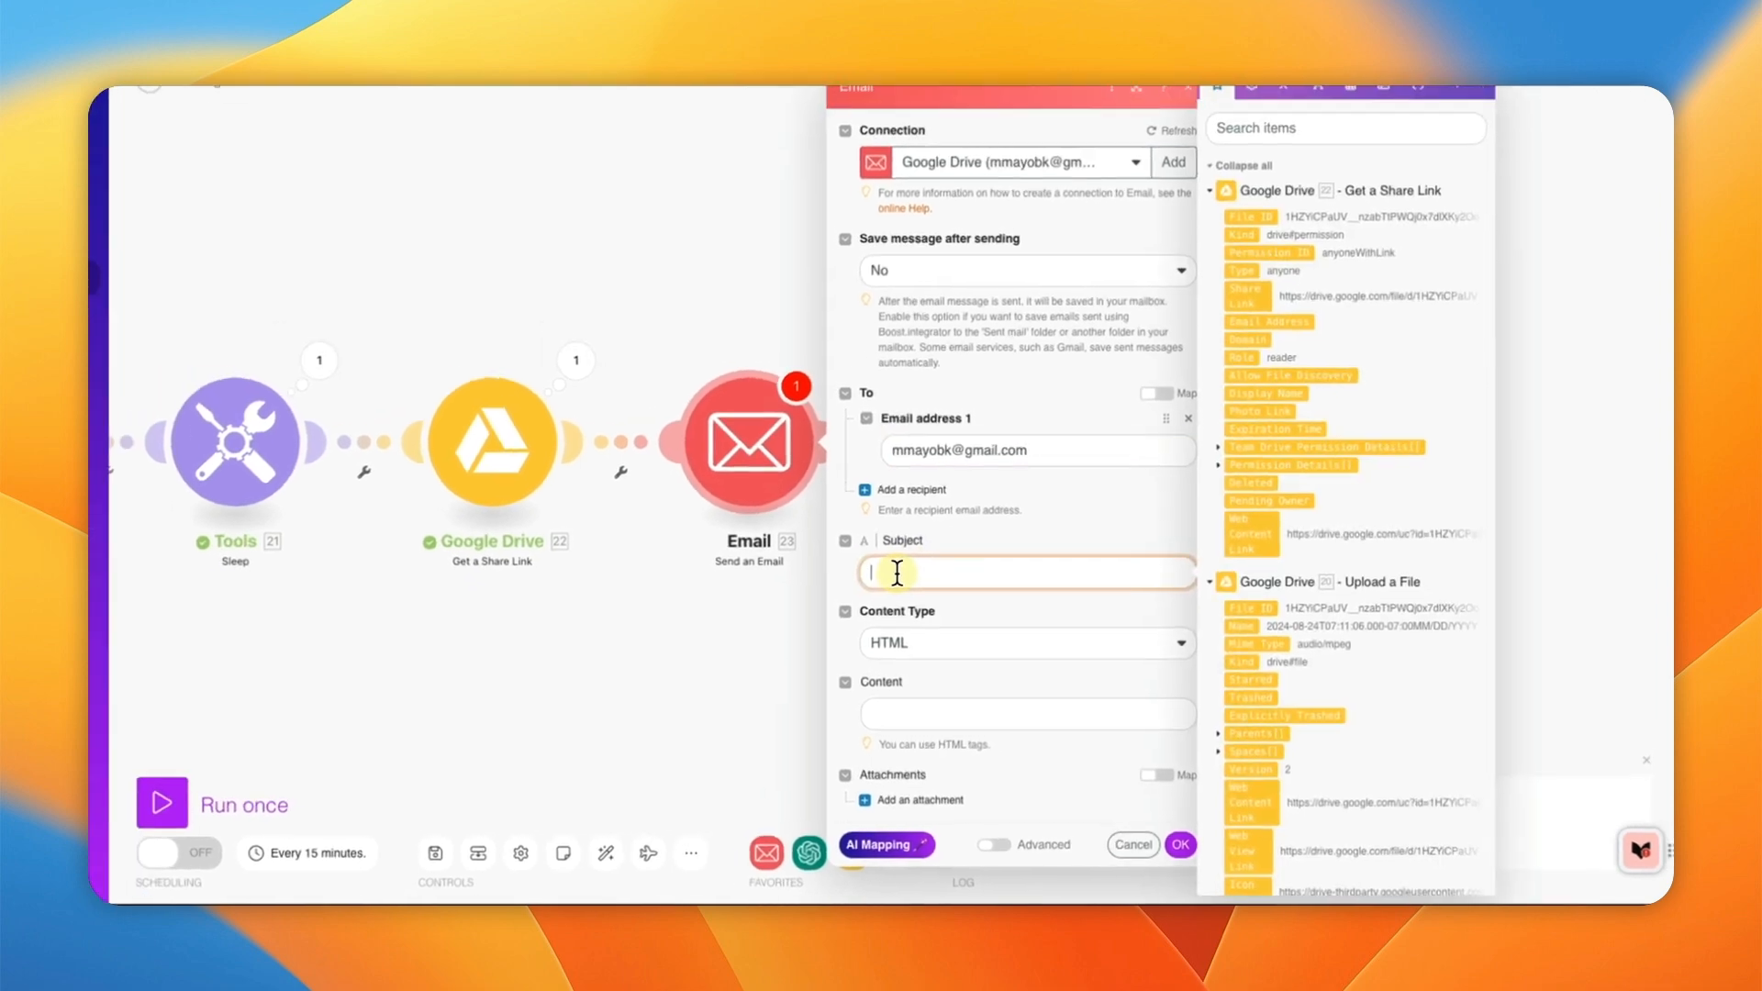
{"action": "type", "text": "You would like to receive a link"}
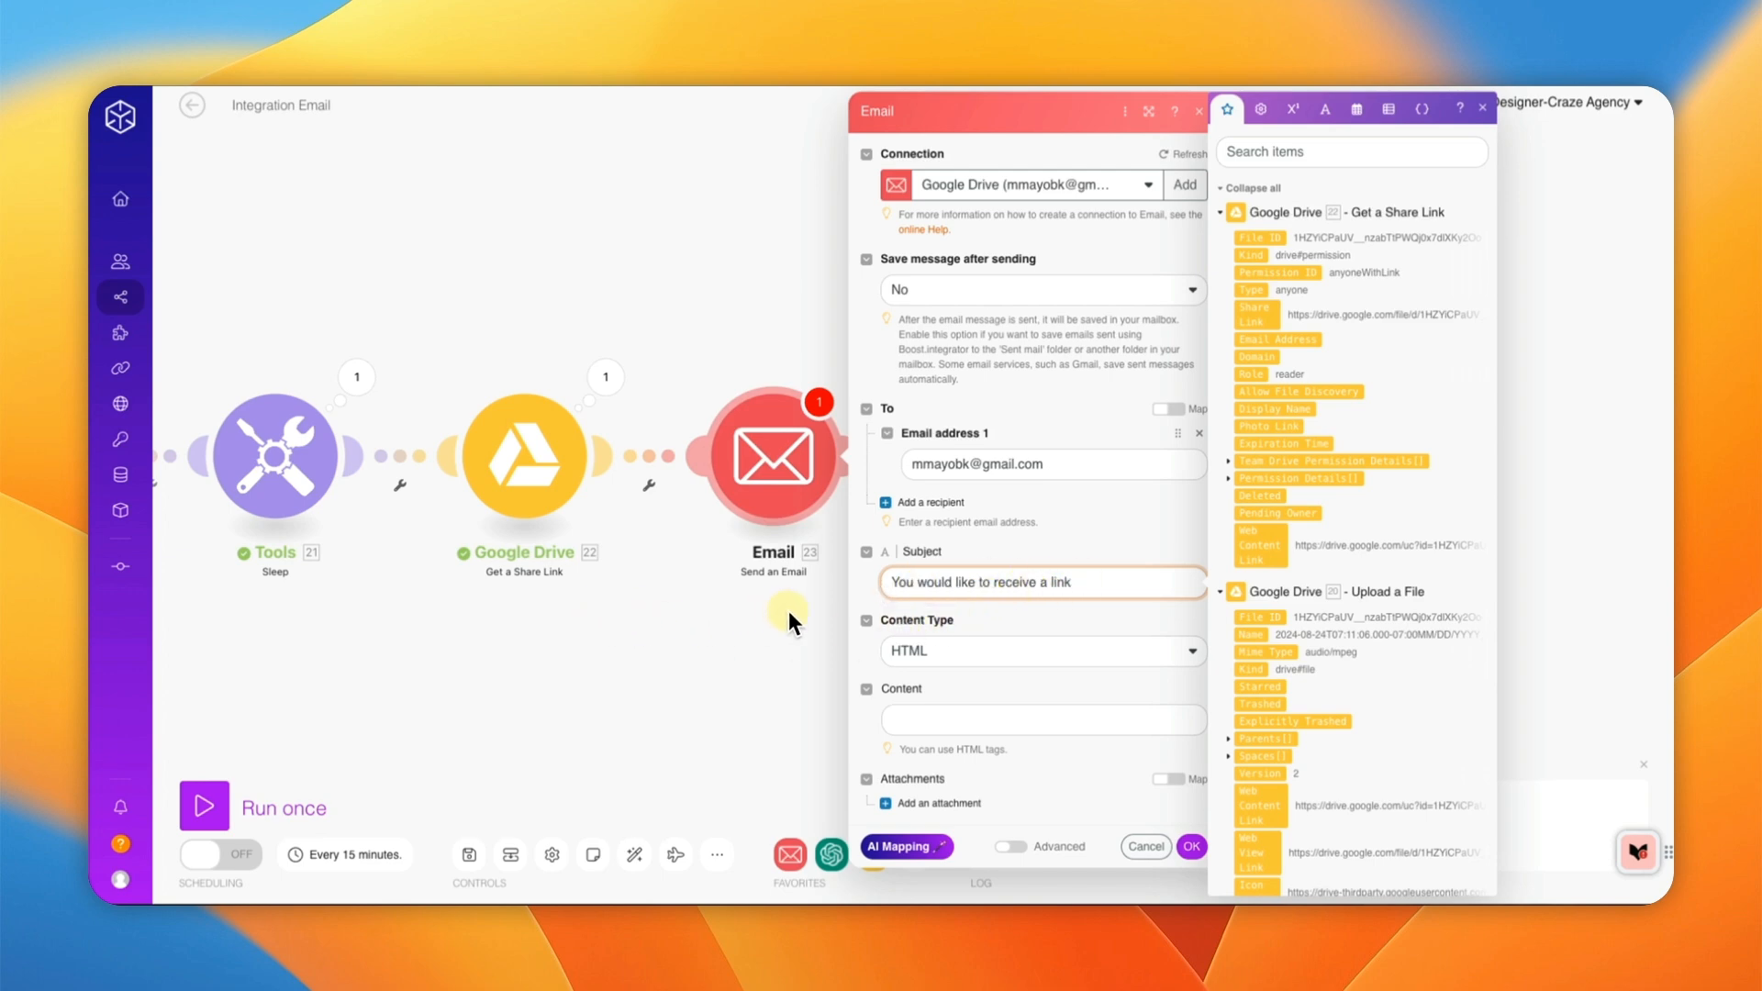
Step: Set Content Type to Plaintext and begin the body with 'You have new news emai'
{"action": "left_click", "coordinate": [958, 642]}
{"action": "left_click", "coordinate": [950, 709]}
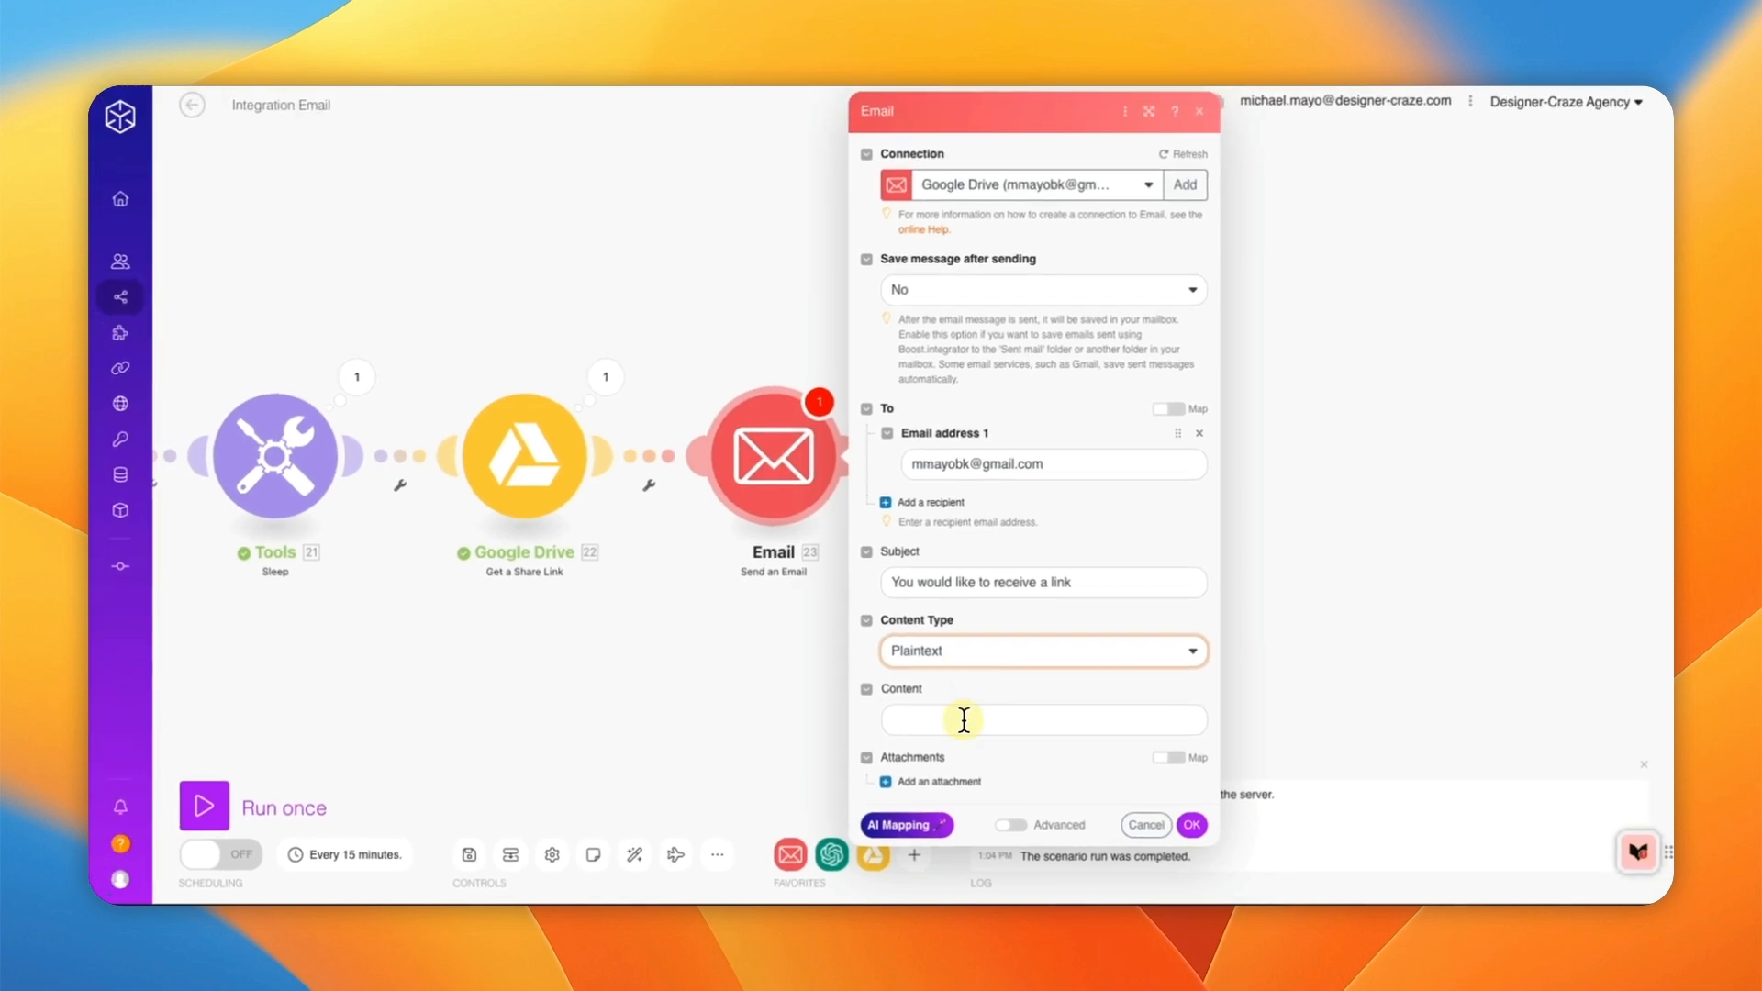
{"action": "left_click", "coordinate": [938, 722]}
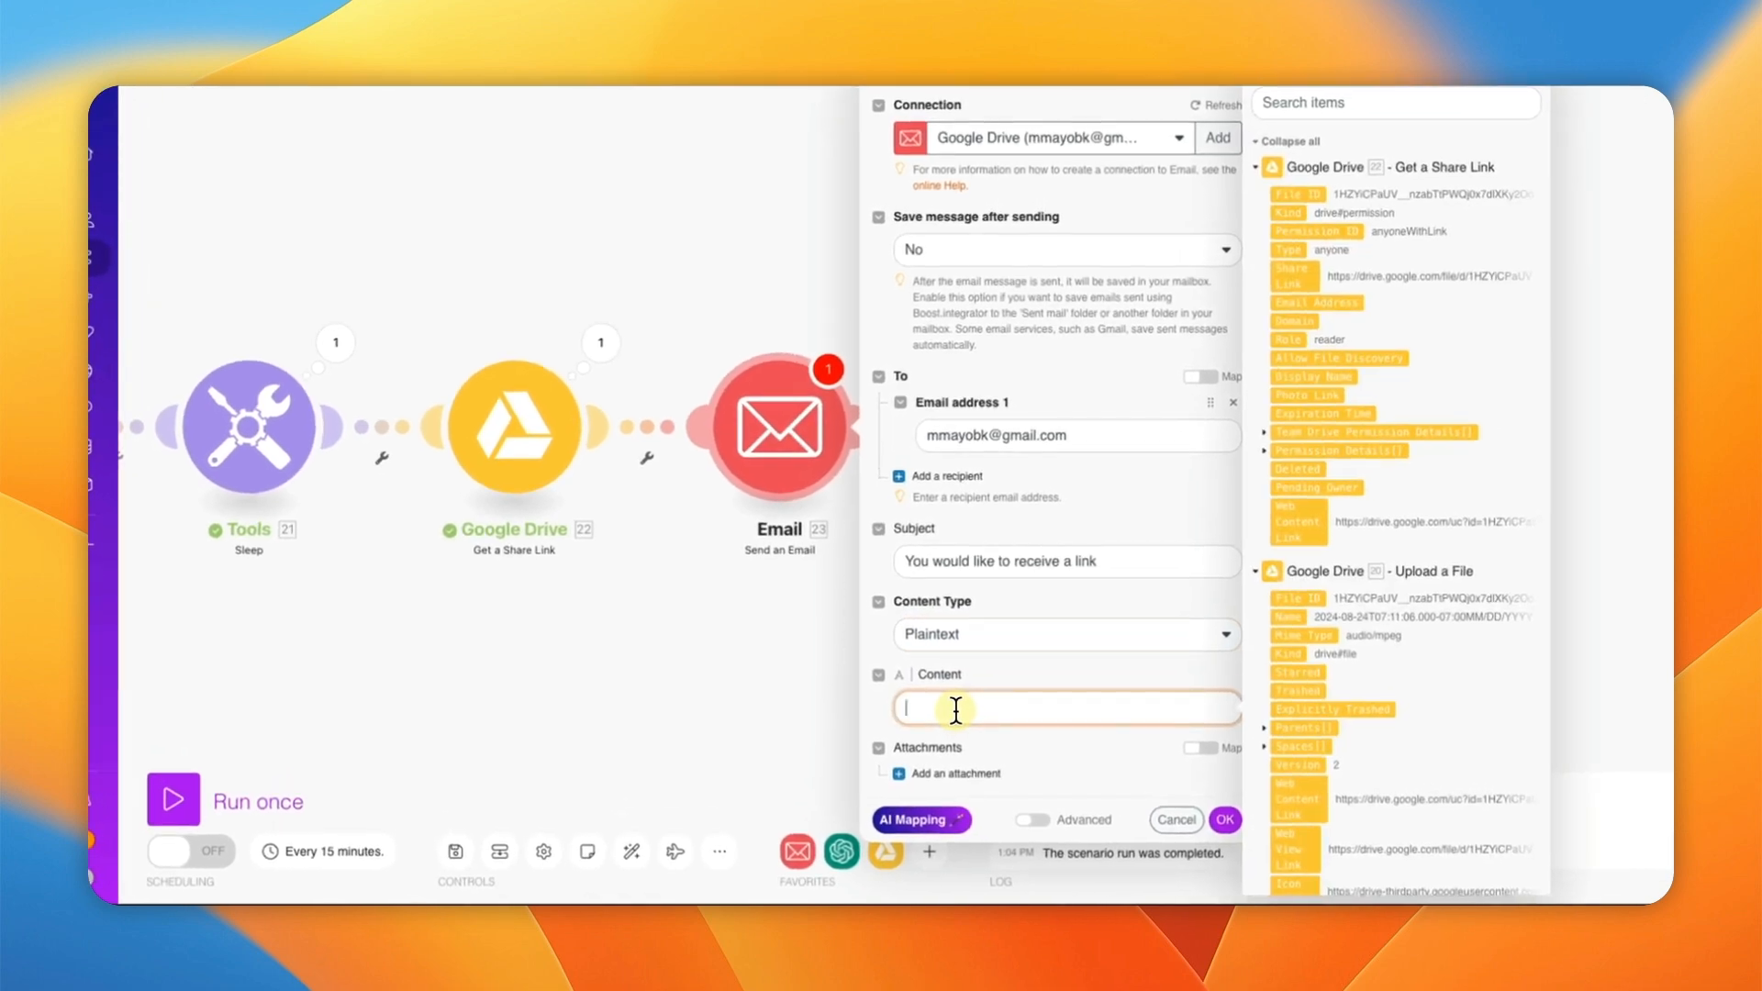
{"action": "type", "text": "You have new"}
{"action": "type", "text": " news"}
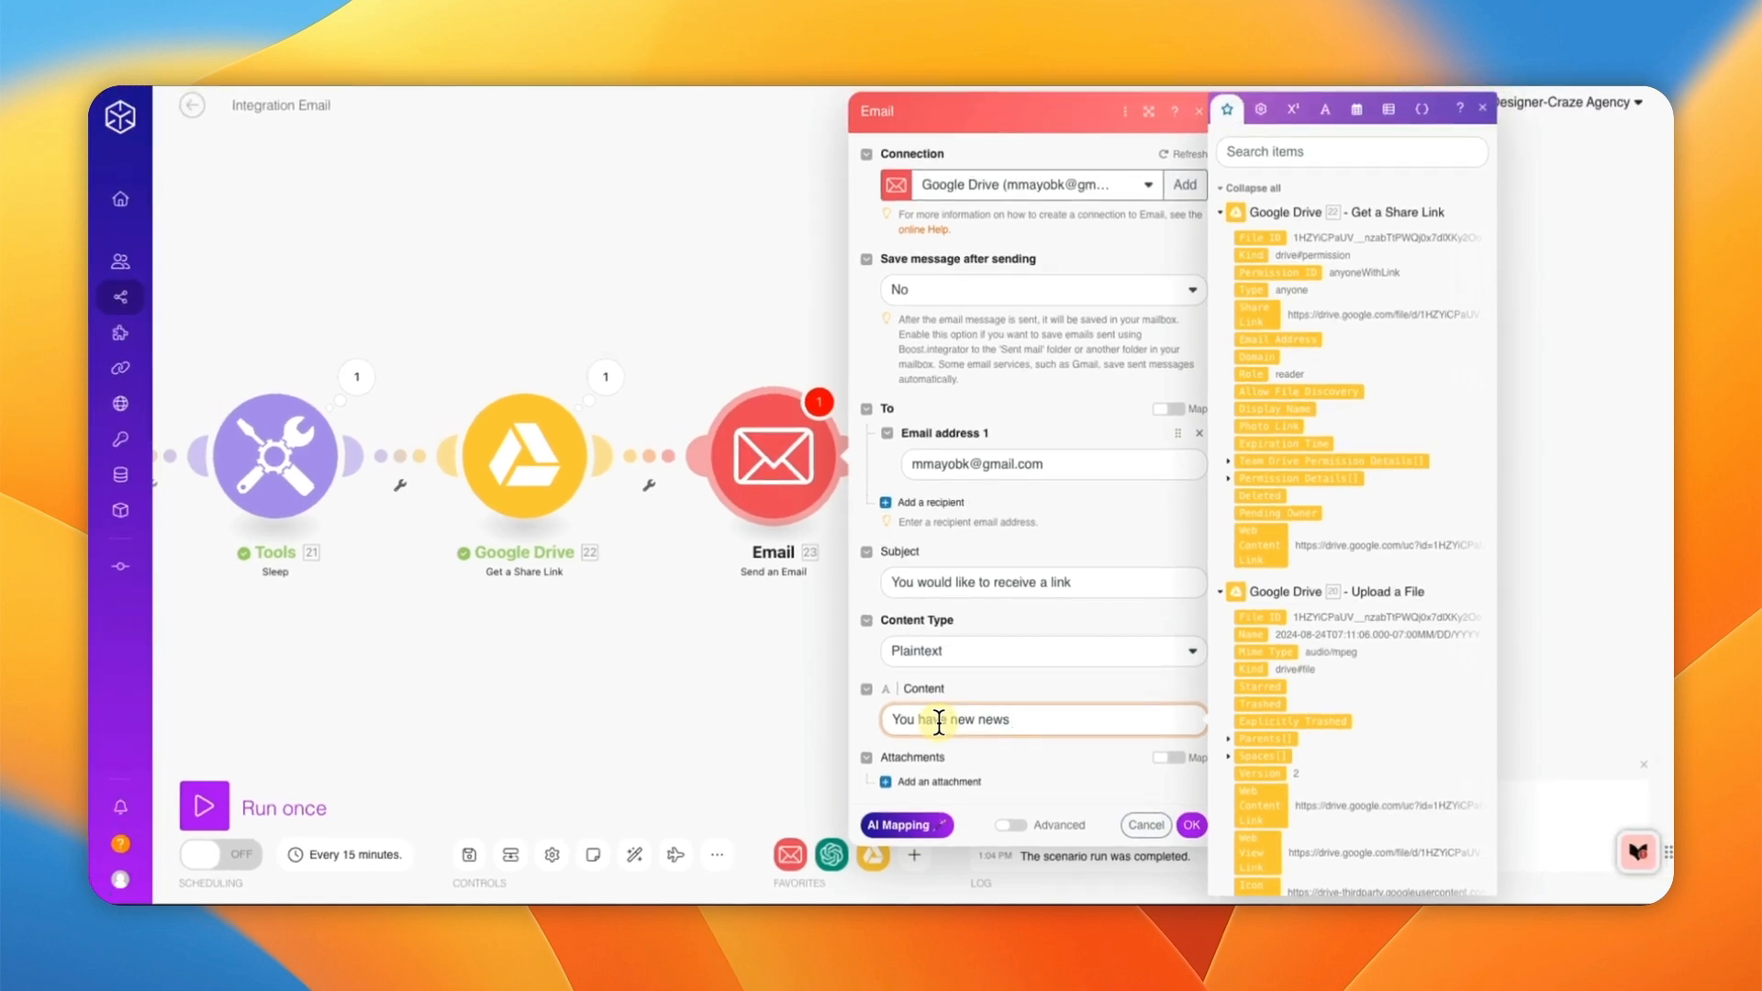
{"action": "type", "text": " email"}
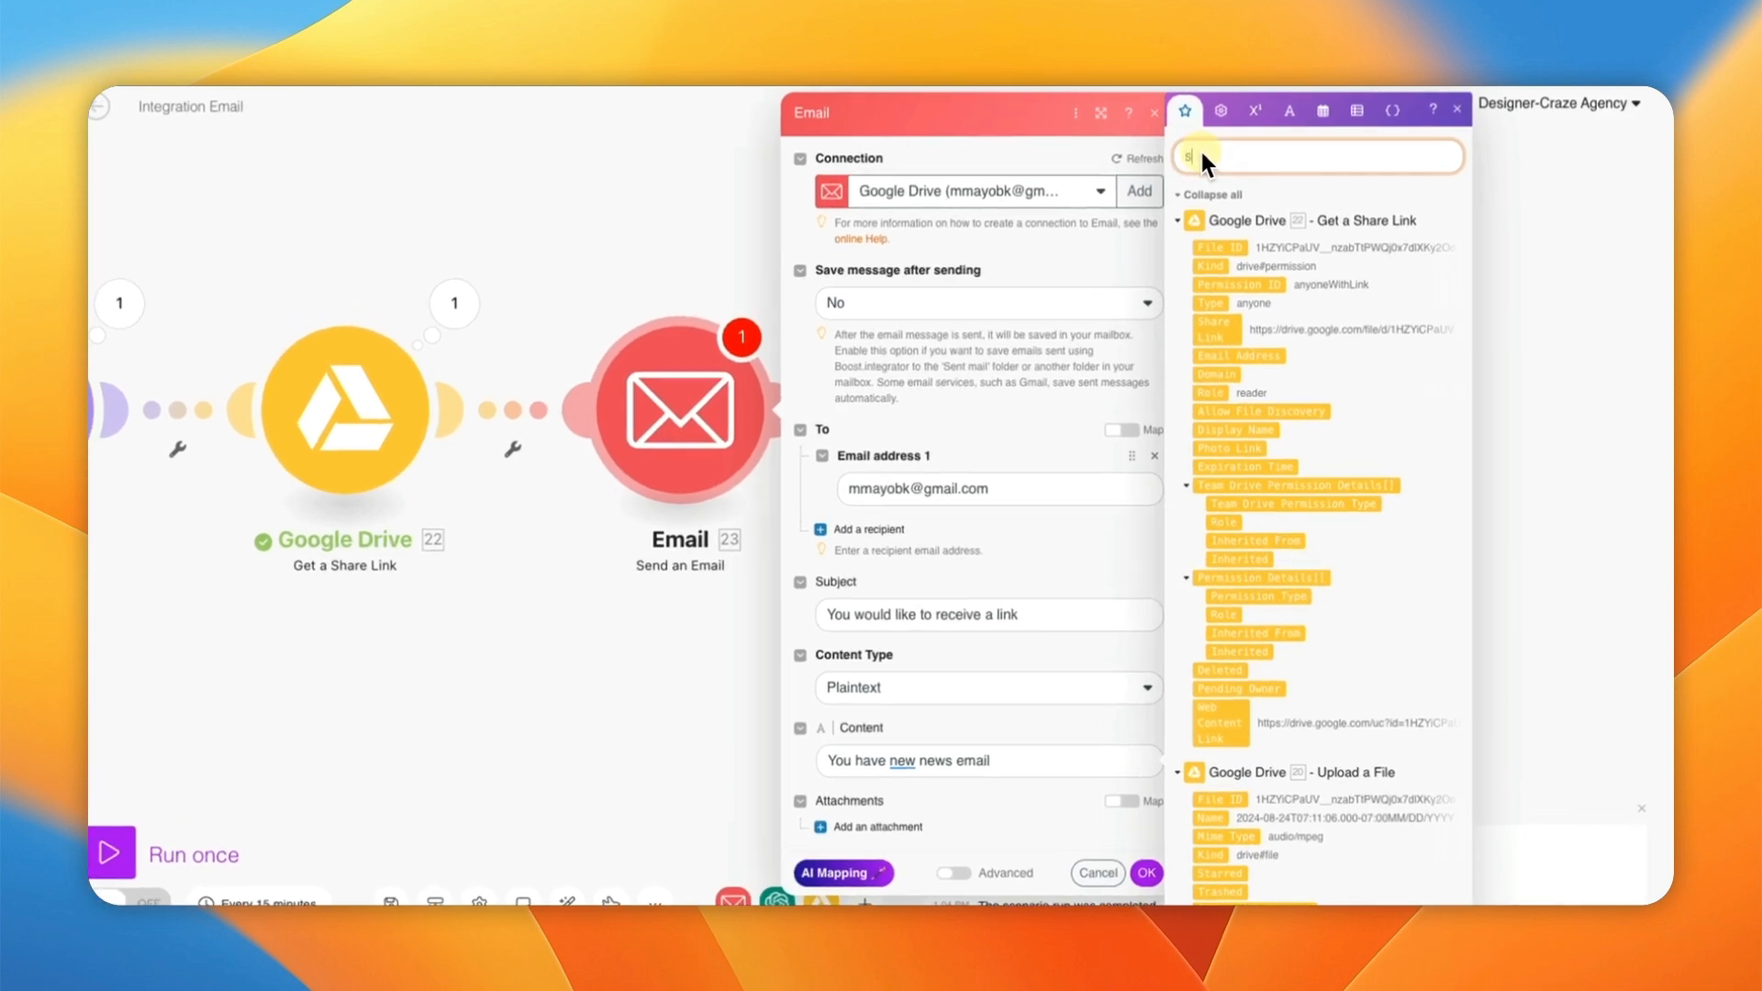
Step: Map the Share Link into the body and rewrite its text as 'You have new news' before it
{"action": "type", "text": "share"}
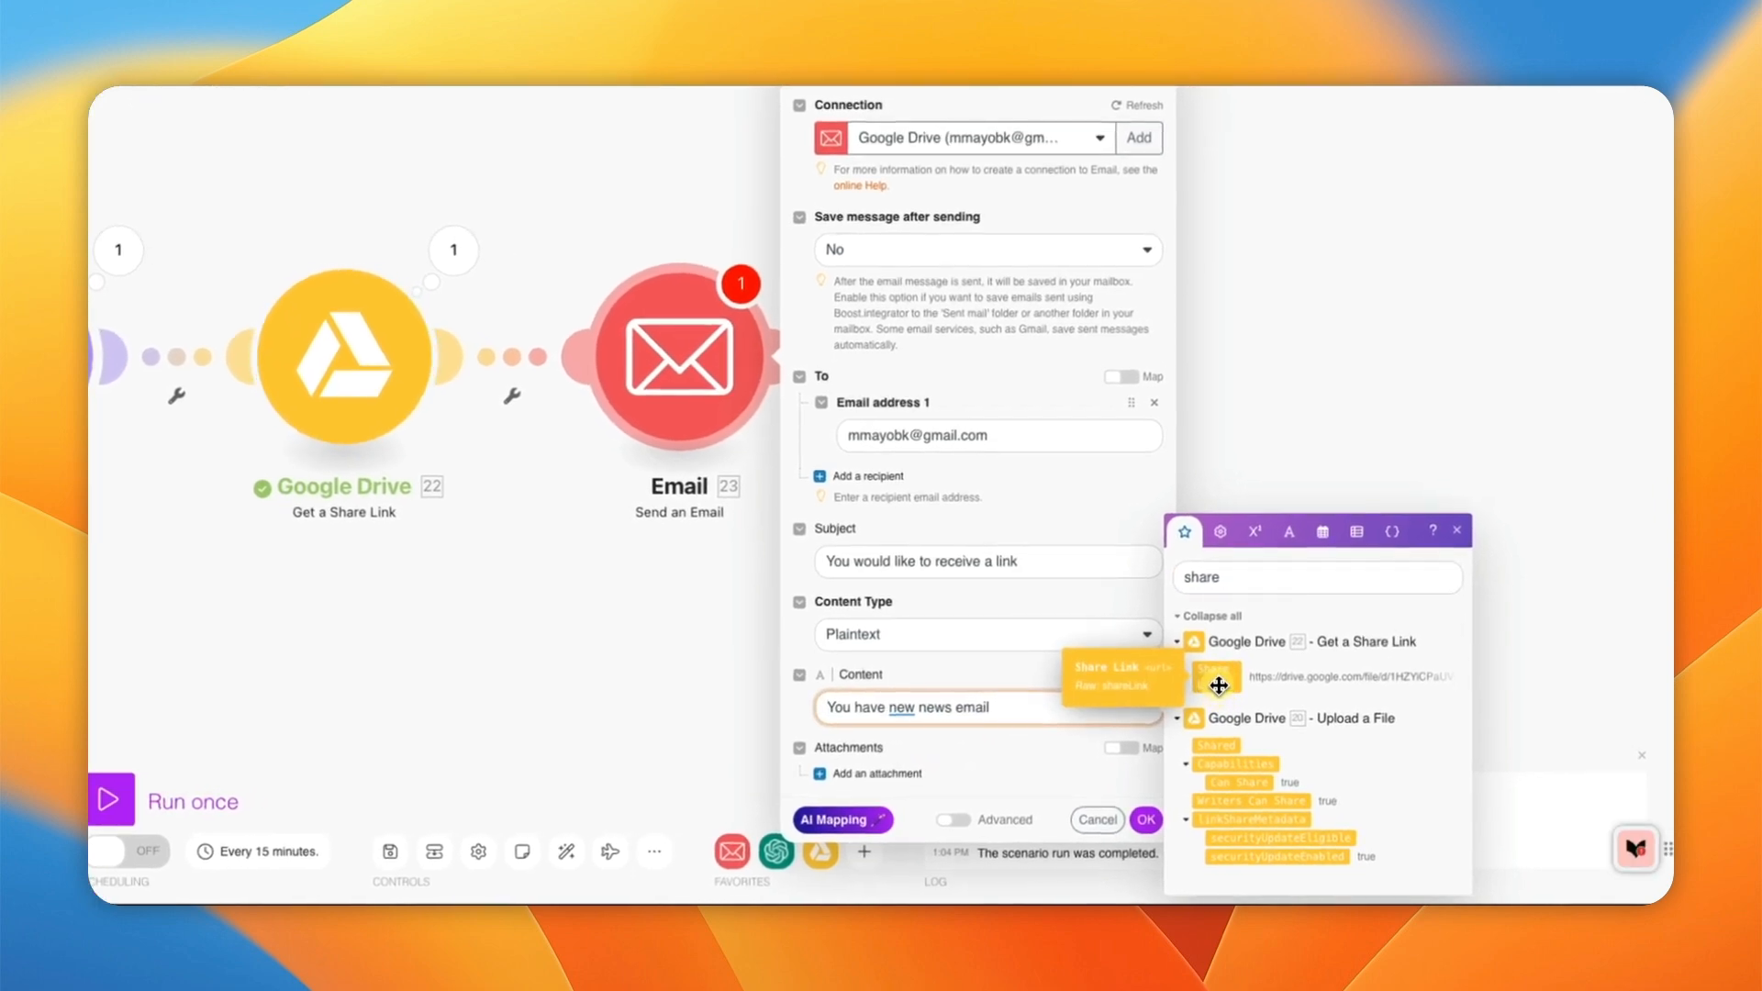
{"action": "left_click", "coordinate": [1218, 685]}
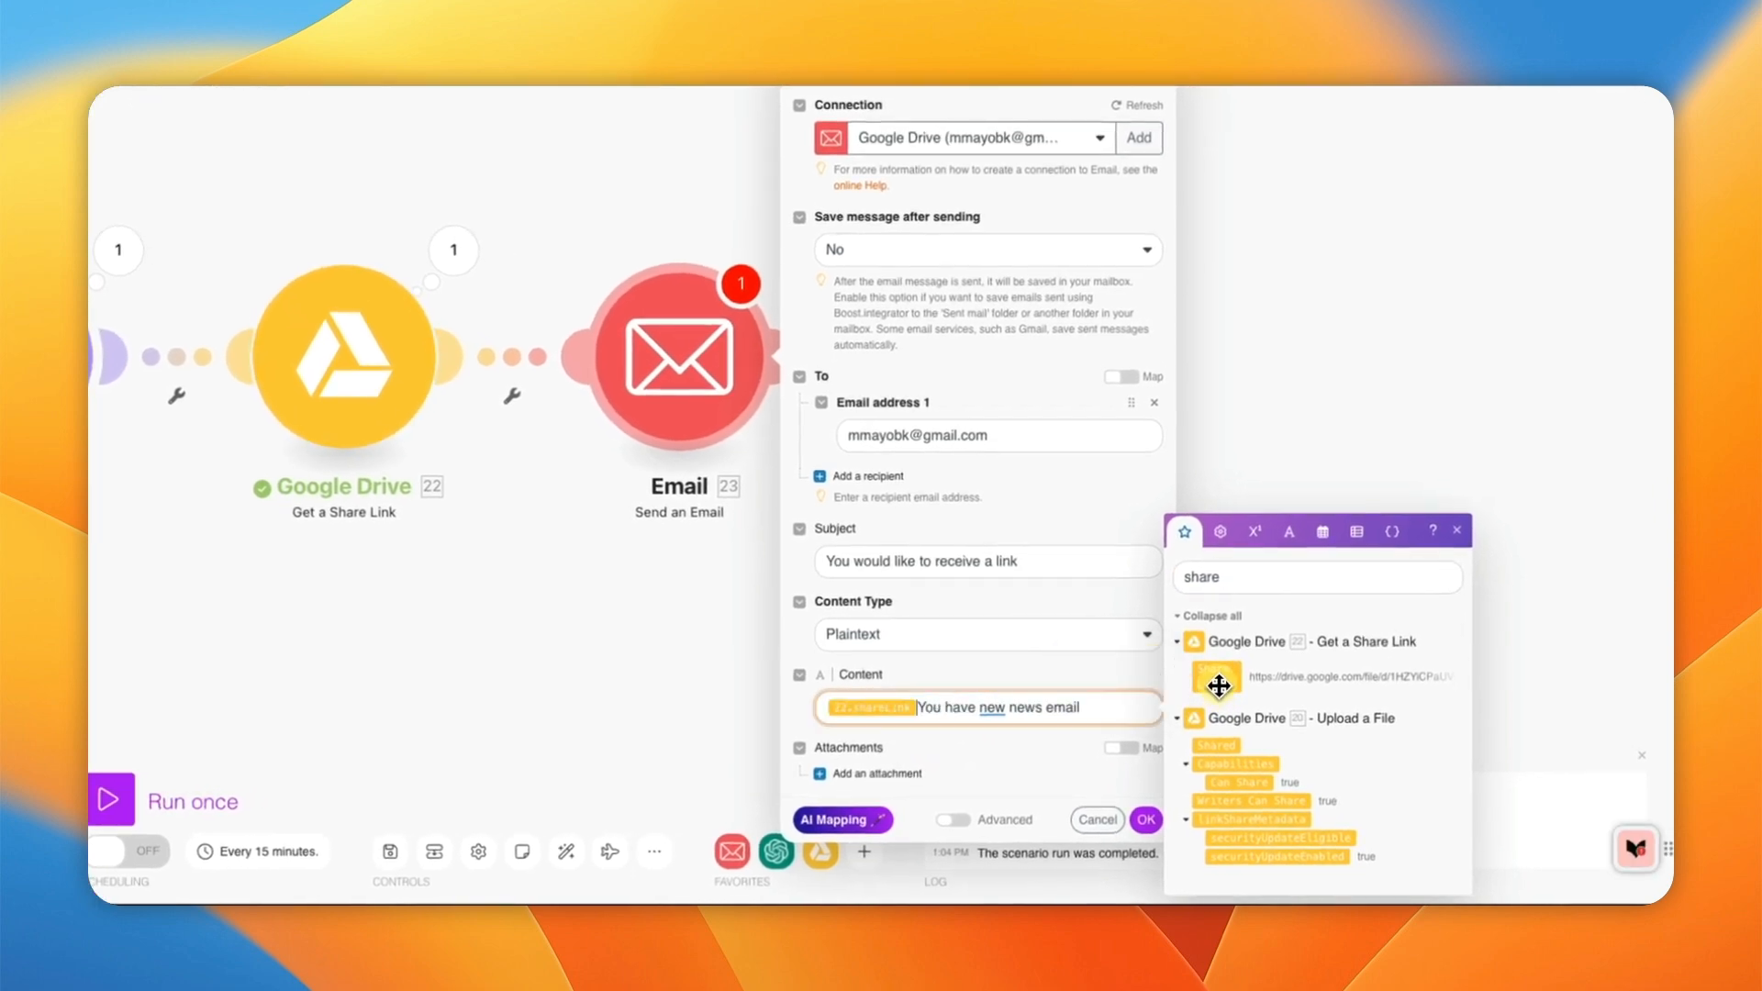
{"action": "left_click_drag", "start_coordinate": [1116, 705], "coordinate": [923, 706]}
{"action": "right_click", "coordinate": [925, 706]}
{"action": "key", "text": "BackSpace"}
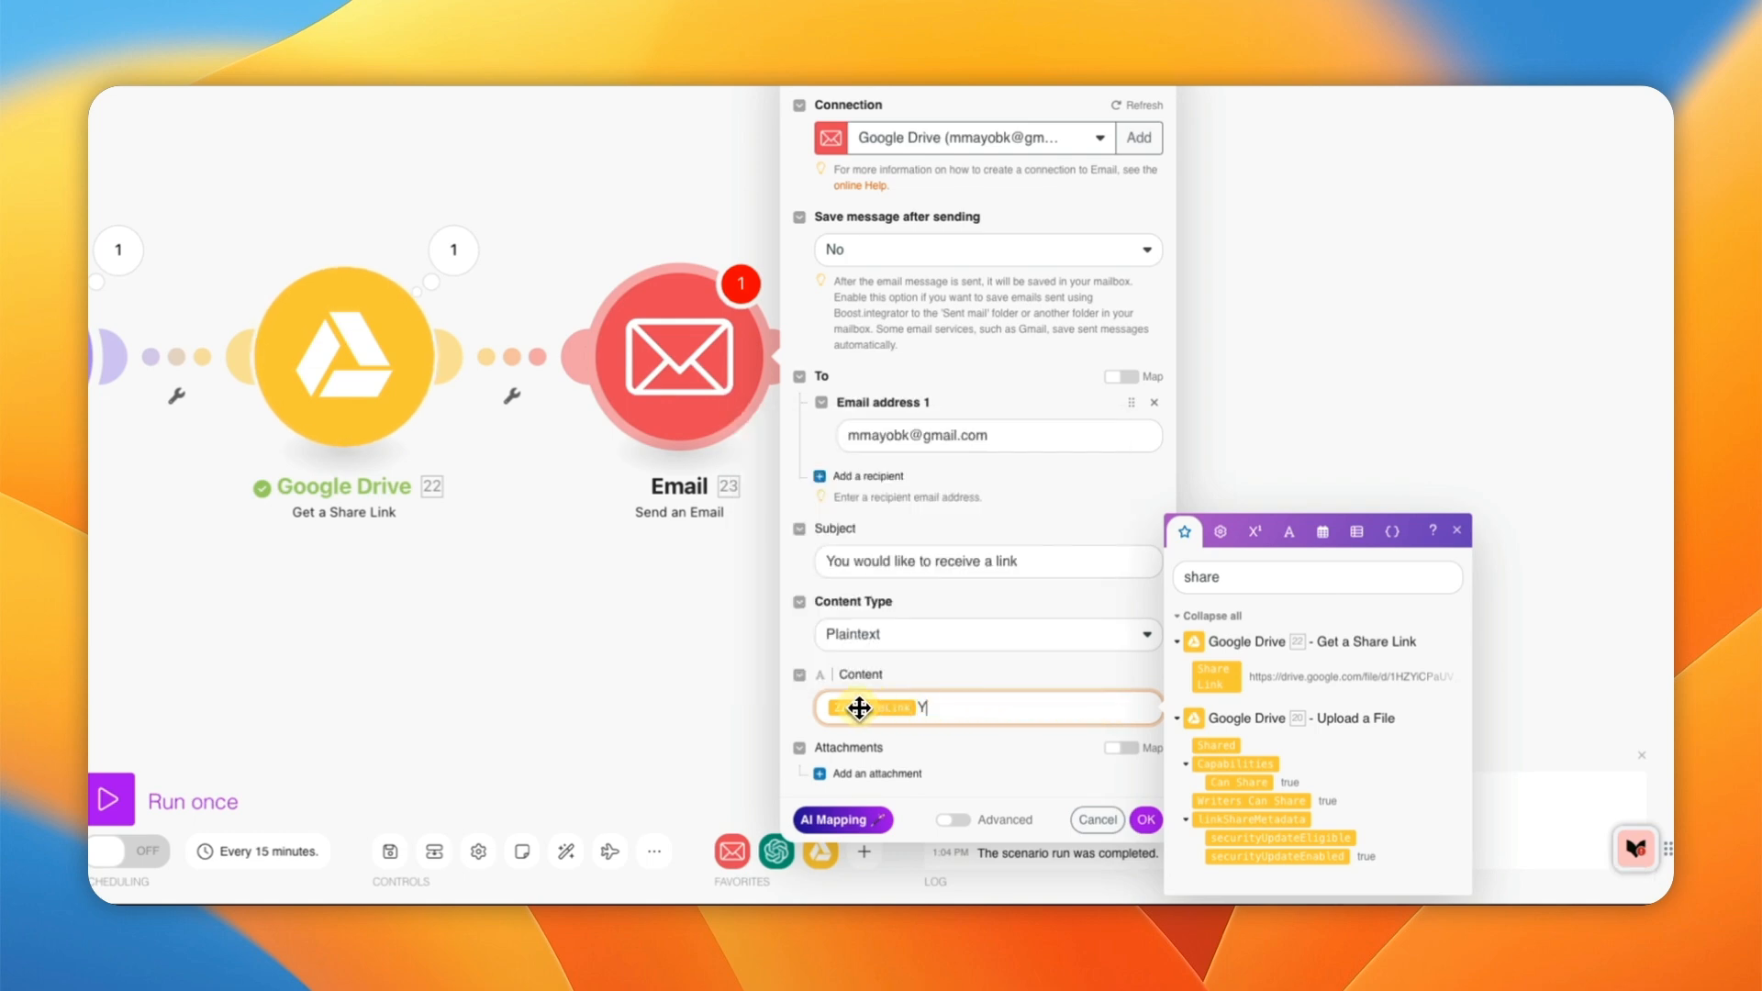
{"action": "key", "text": "BackSpace"}
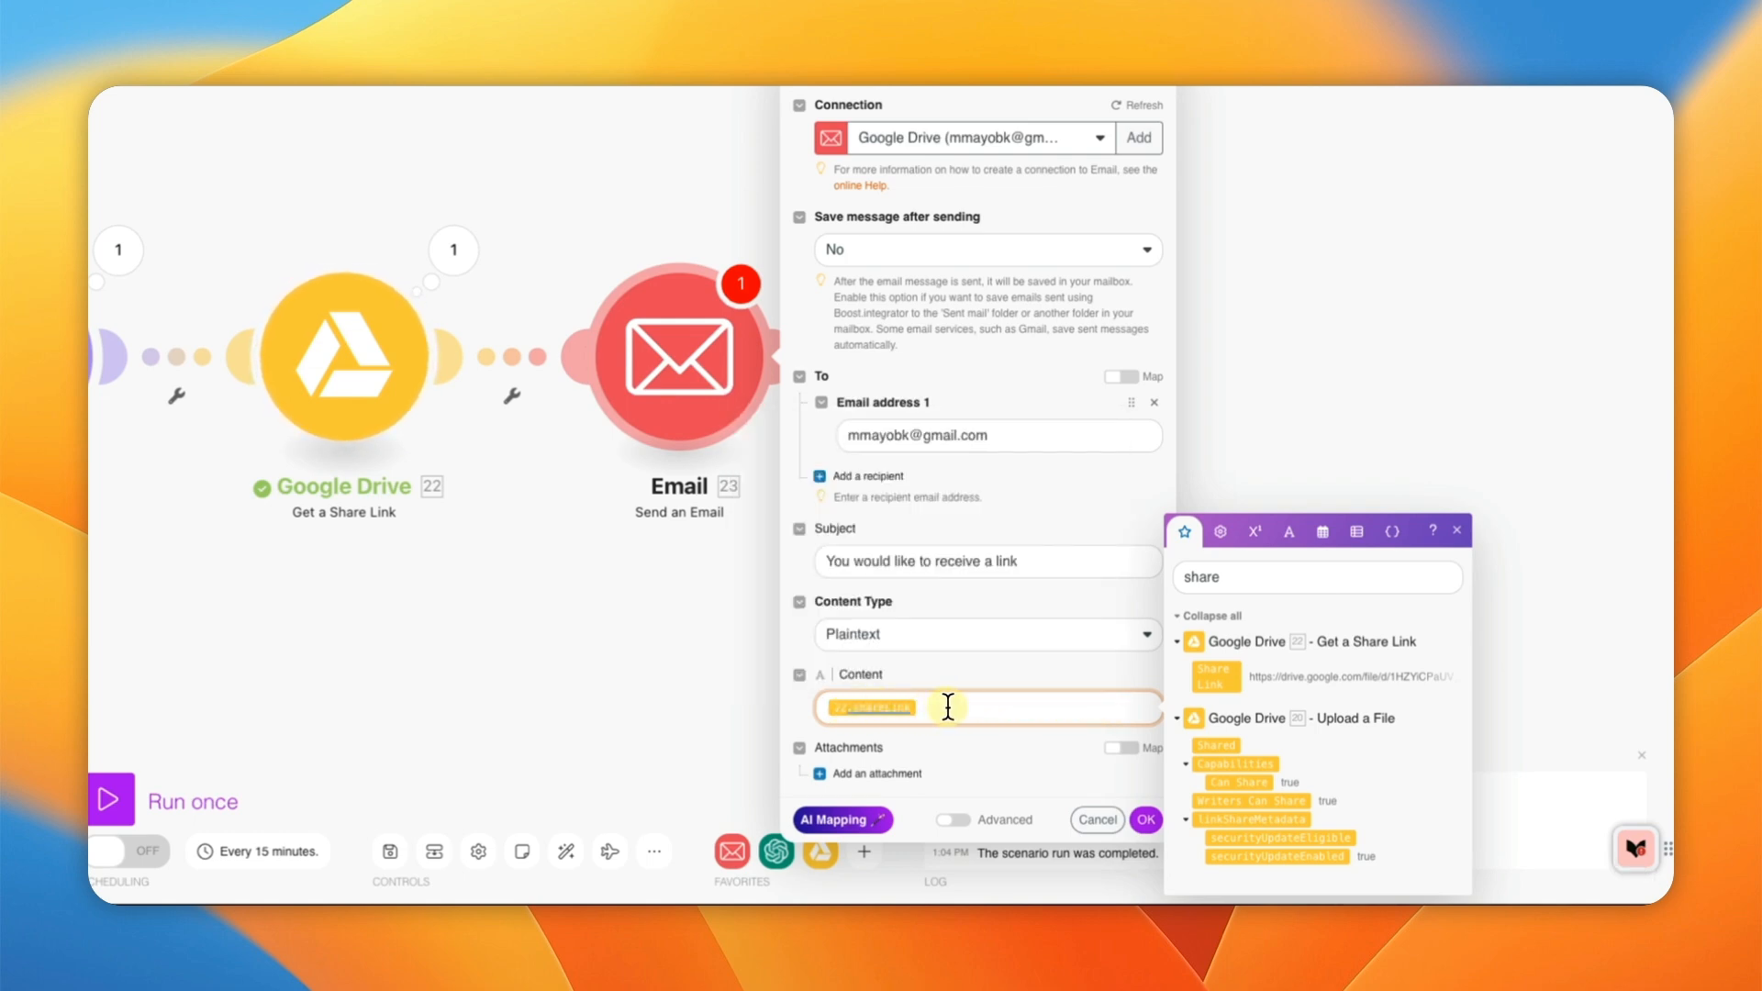
{"action": "type", "text": "You have n"}
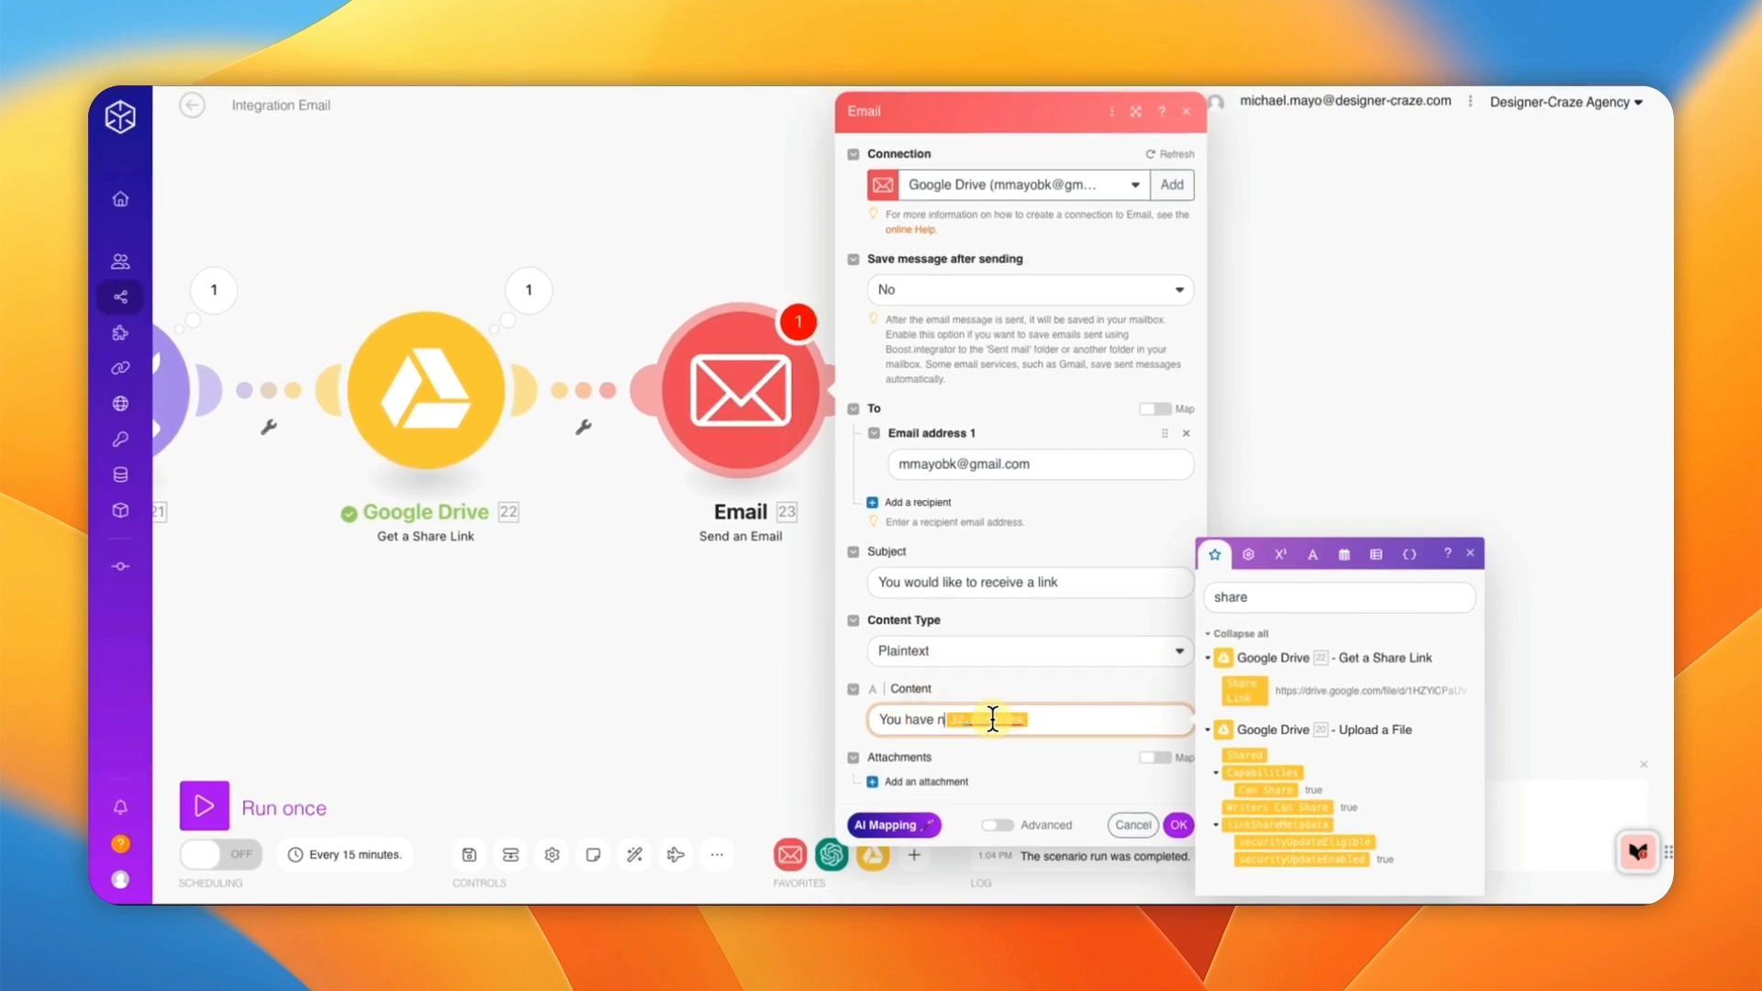
{"action": "type", "text": "ew new n"}
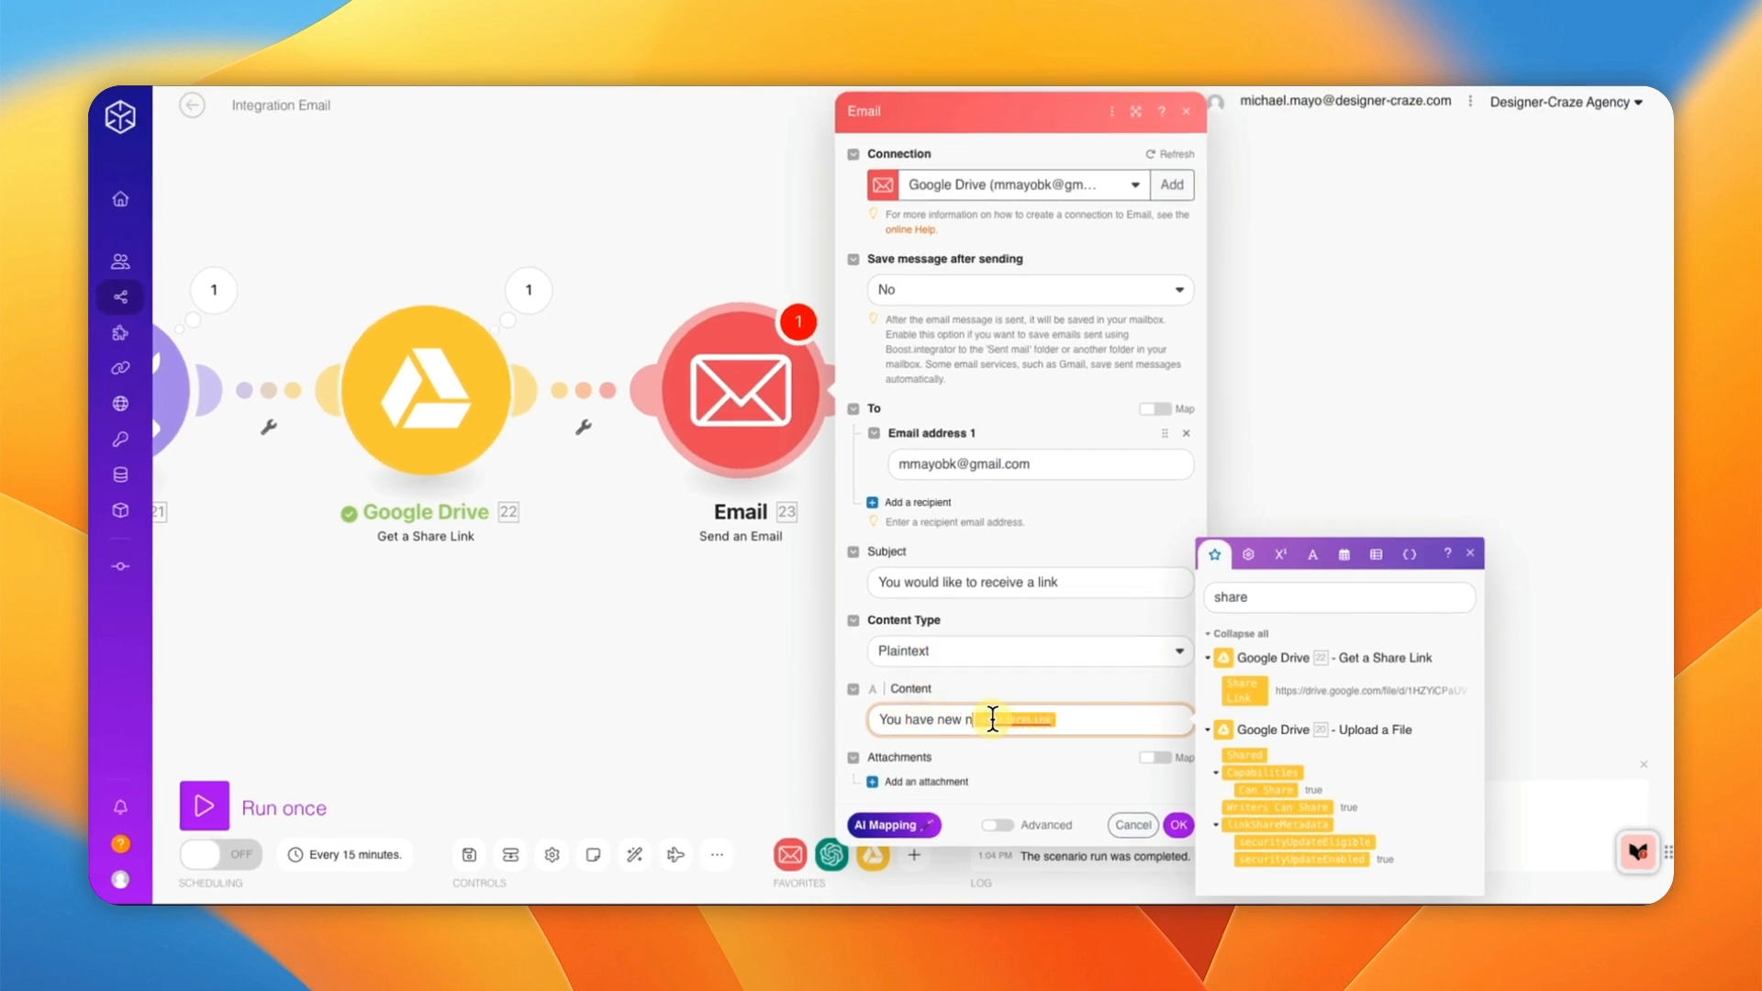
{"action": "type", "text": "s"}
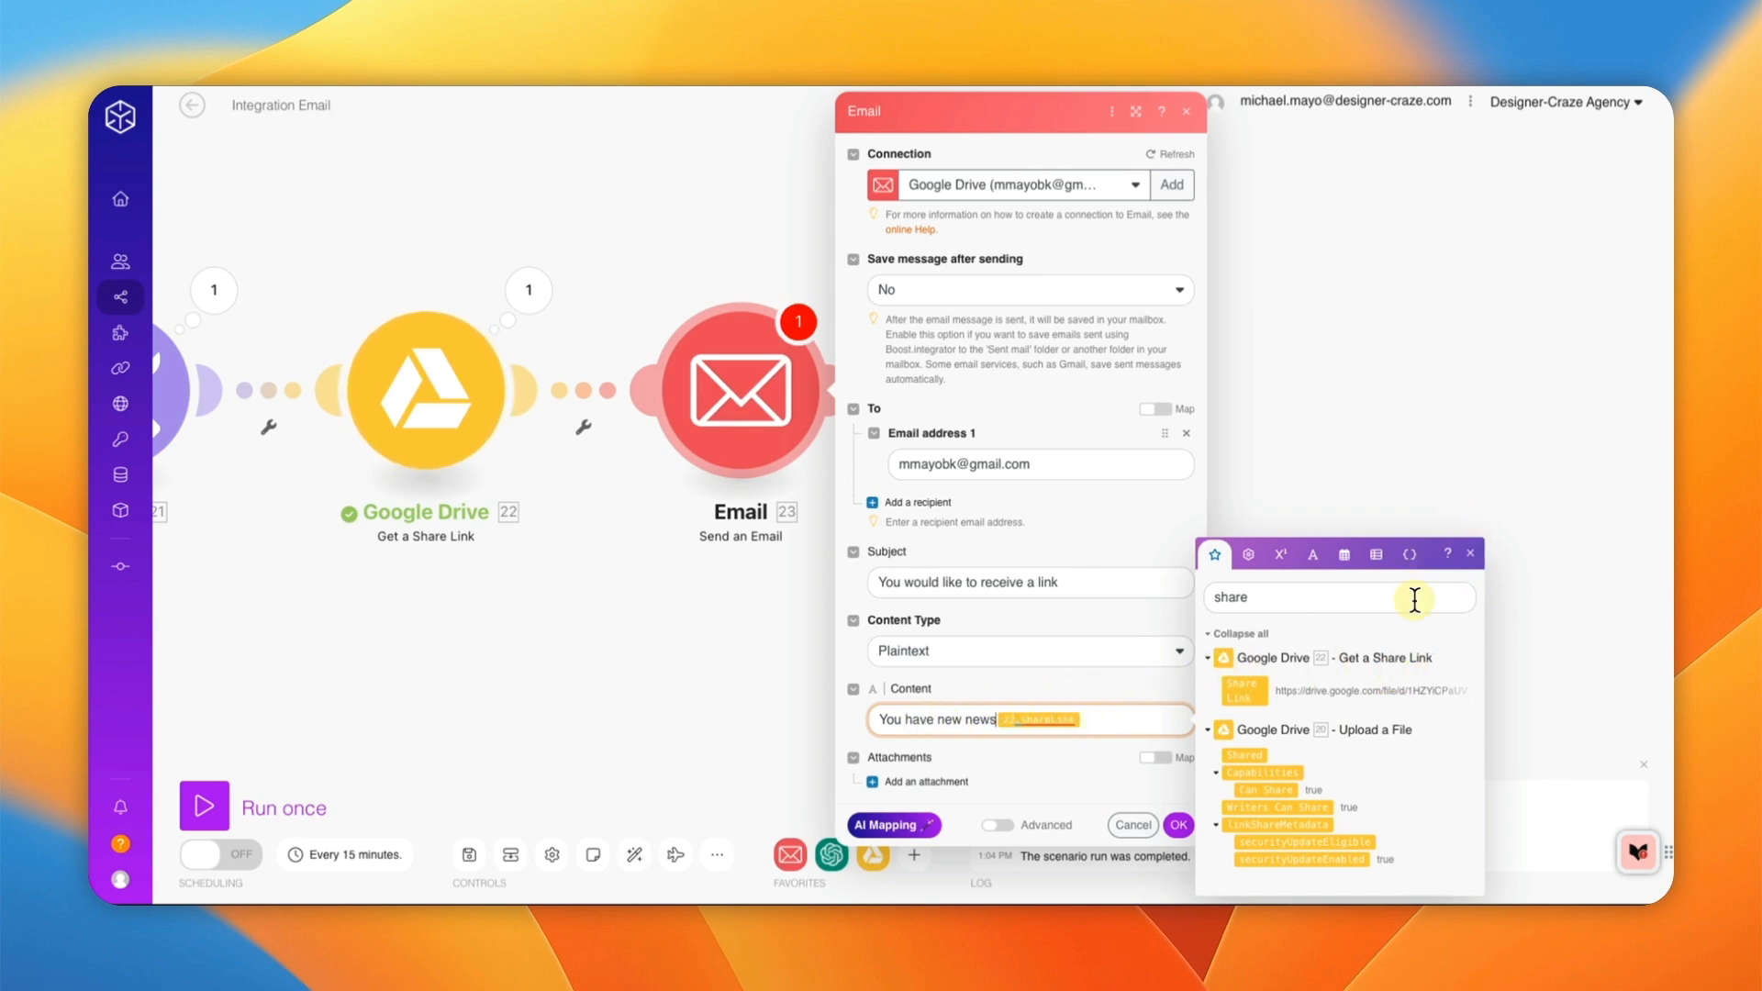
{"action": "left_click", "coordinate": [1469, 559]}
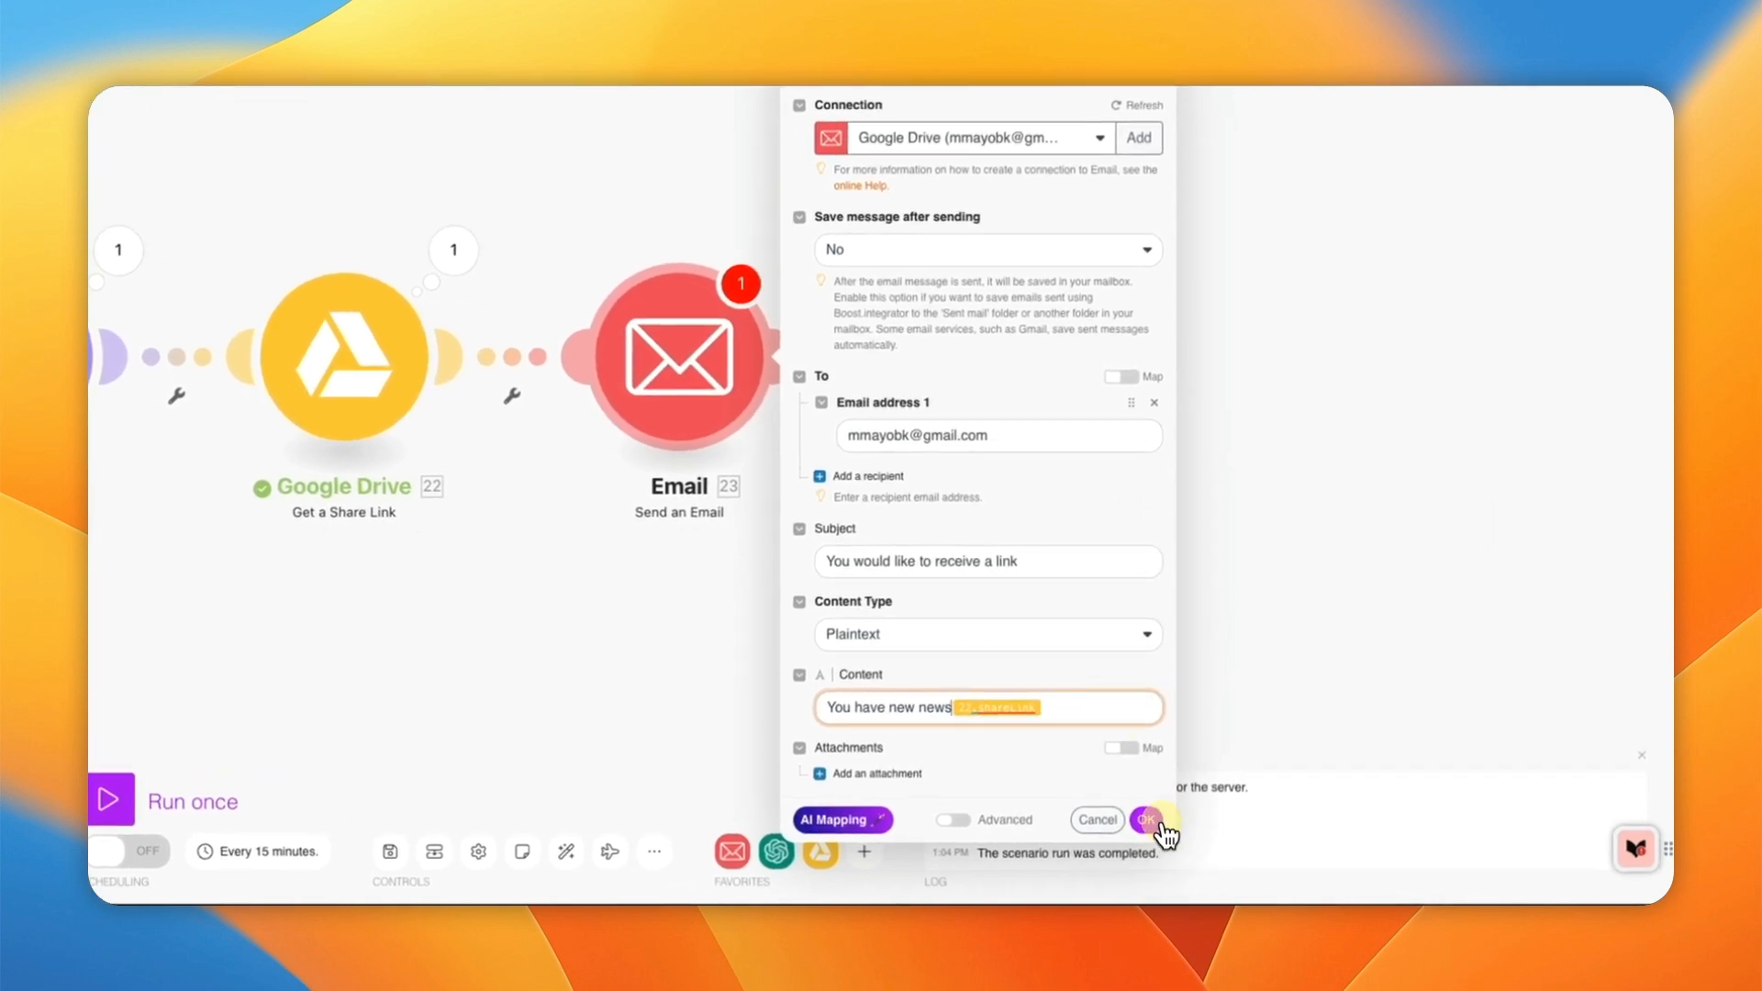
Step: Confirm the email module settings and save the scenario
{"action": "left_click", "coordinate": [1152, 821]}
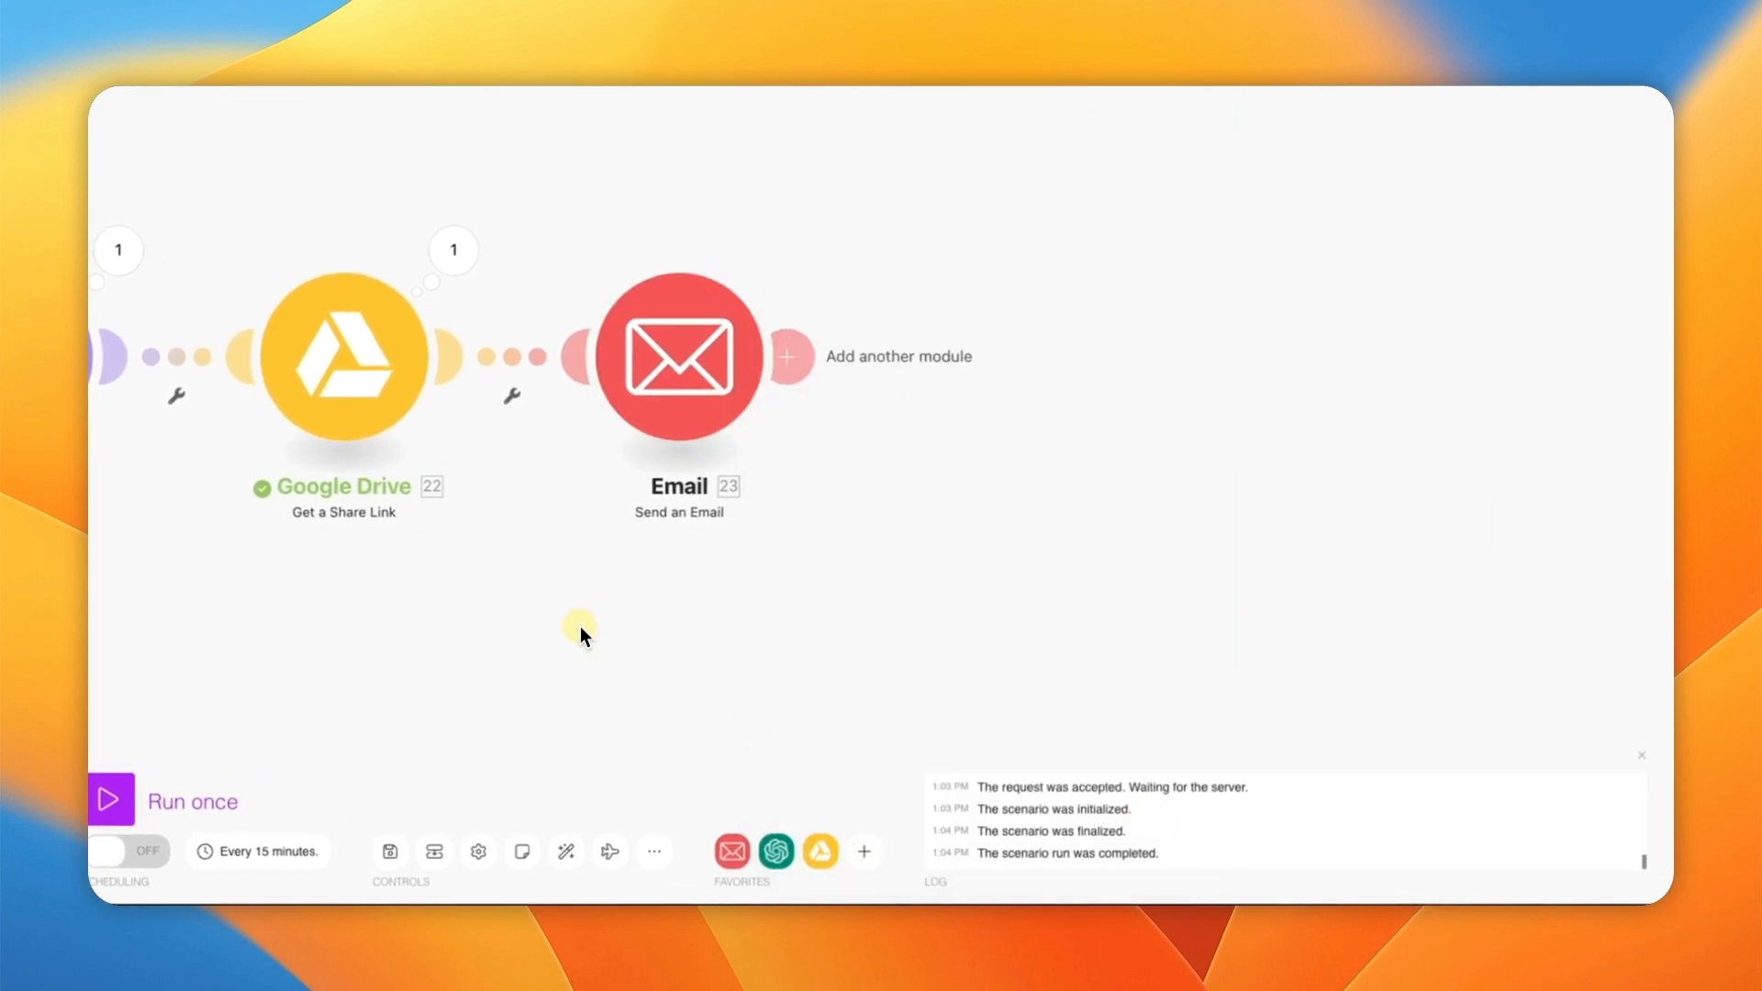
{"action": "left_click_drag", "start_coordinate": [580, 627], "coordinate": [693, 624]}
{"action": "left_click", "coordinate": [489, 852]}
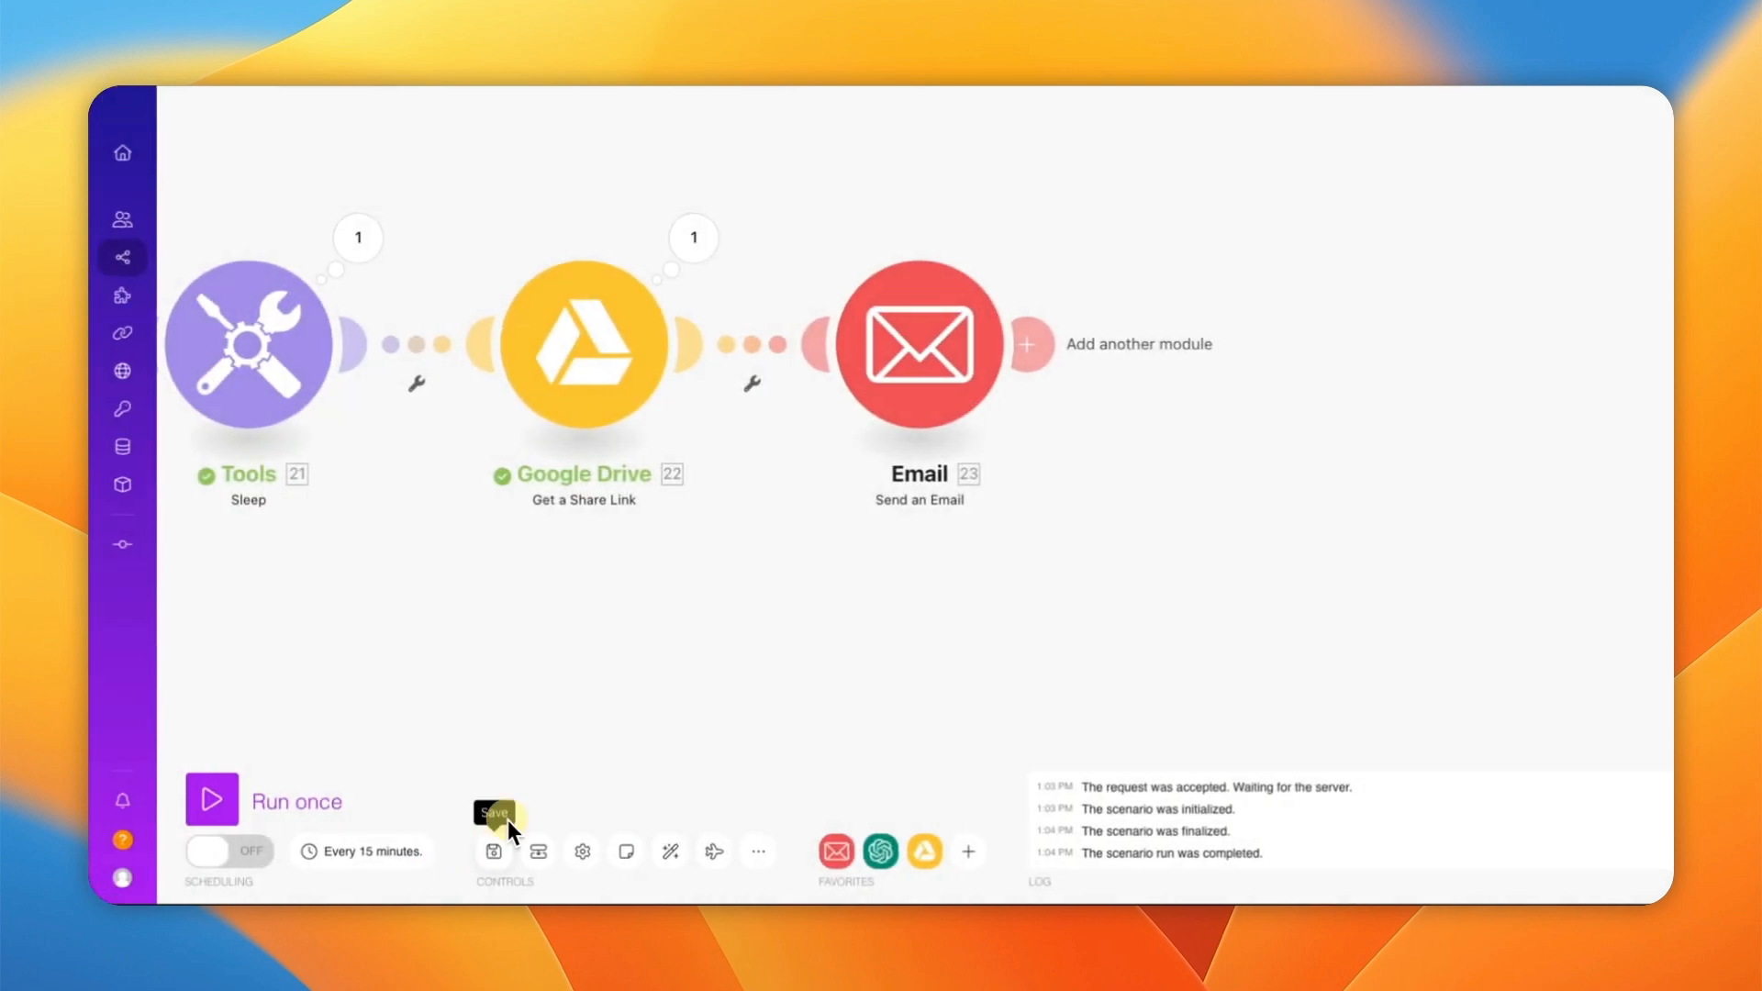
{"action": "scroll", "coordinate": [604, 605], "scroll_direction": "down", "scroll_amount": 5}
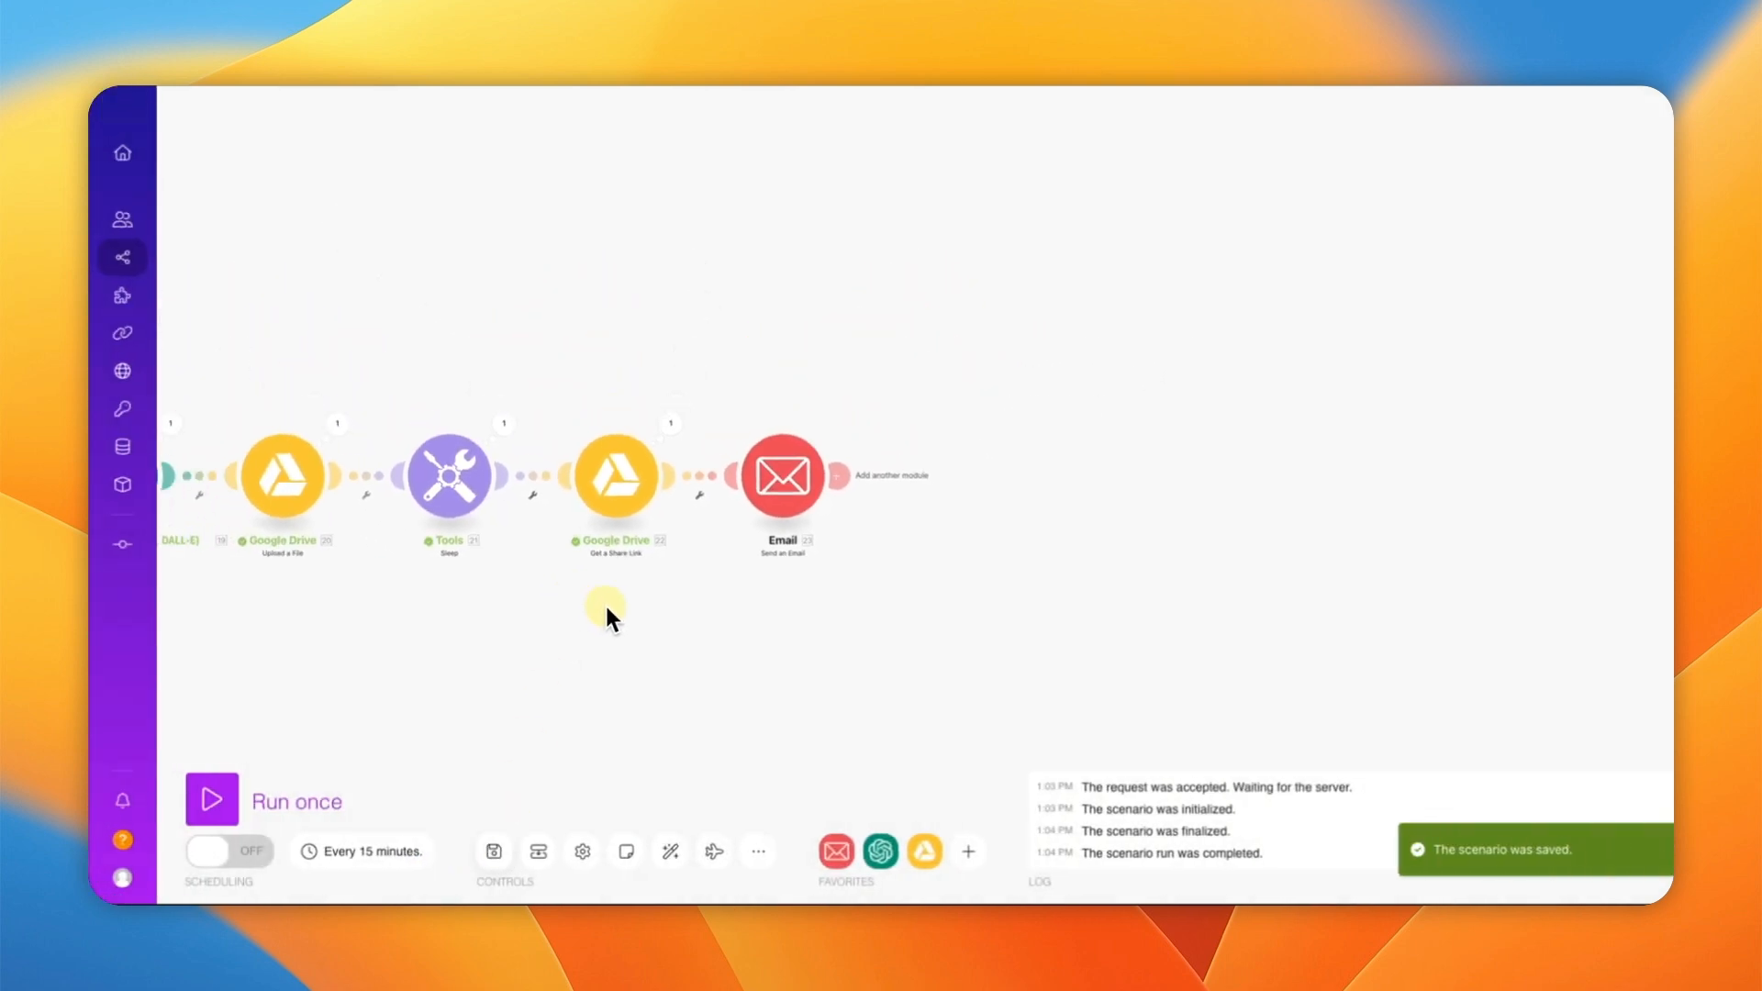
{"action": "left_click_drag", "start_coordinate": [691, 616], "coordinate": [1132, 538]}
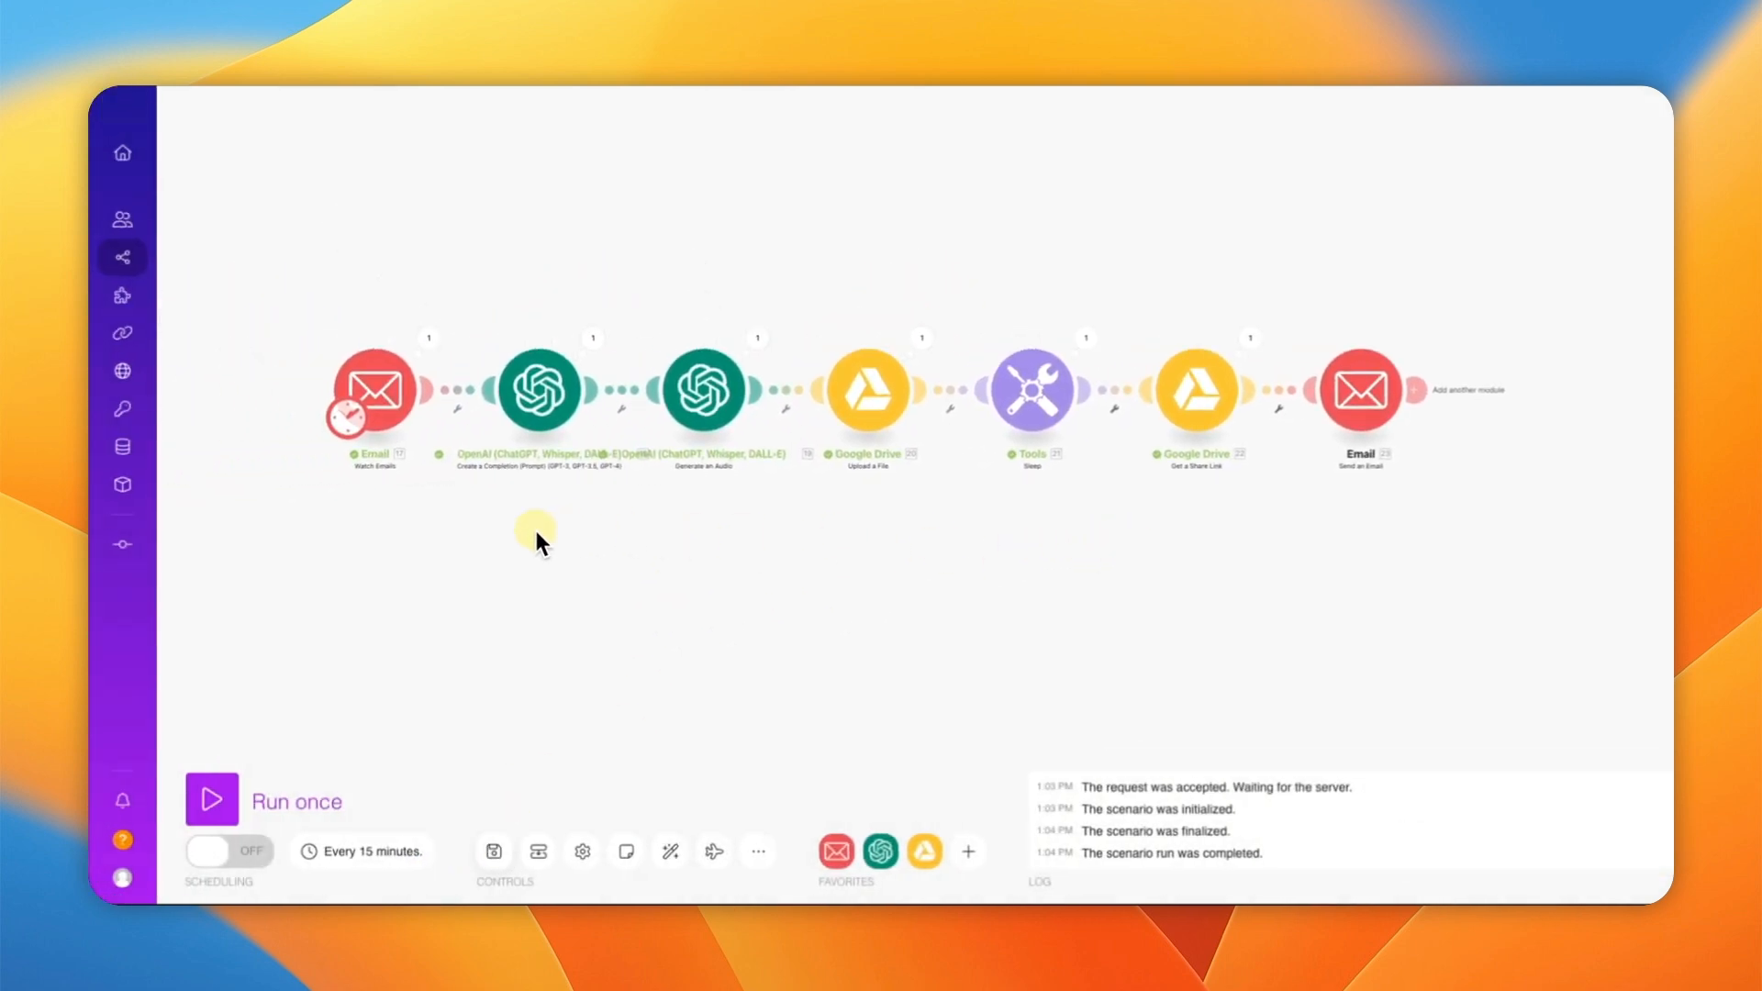
{"action": "scroll", "coordinate": [389, 550], "scroll_direction": "down", "scroll_amount": 2}
{"action": "scroll", "coordinate": [389, 550], "scroll_direction": "up", "scroll_amount": 3}
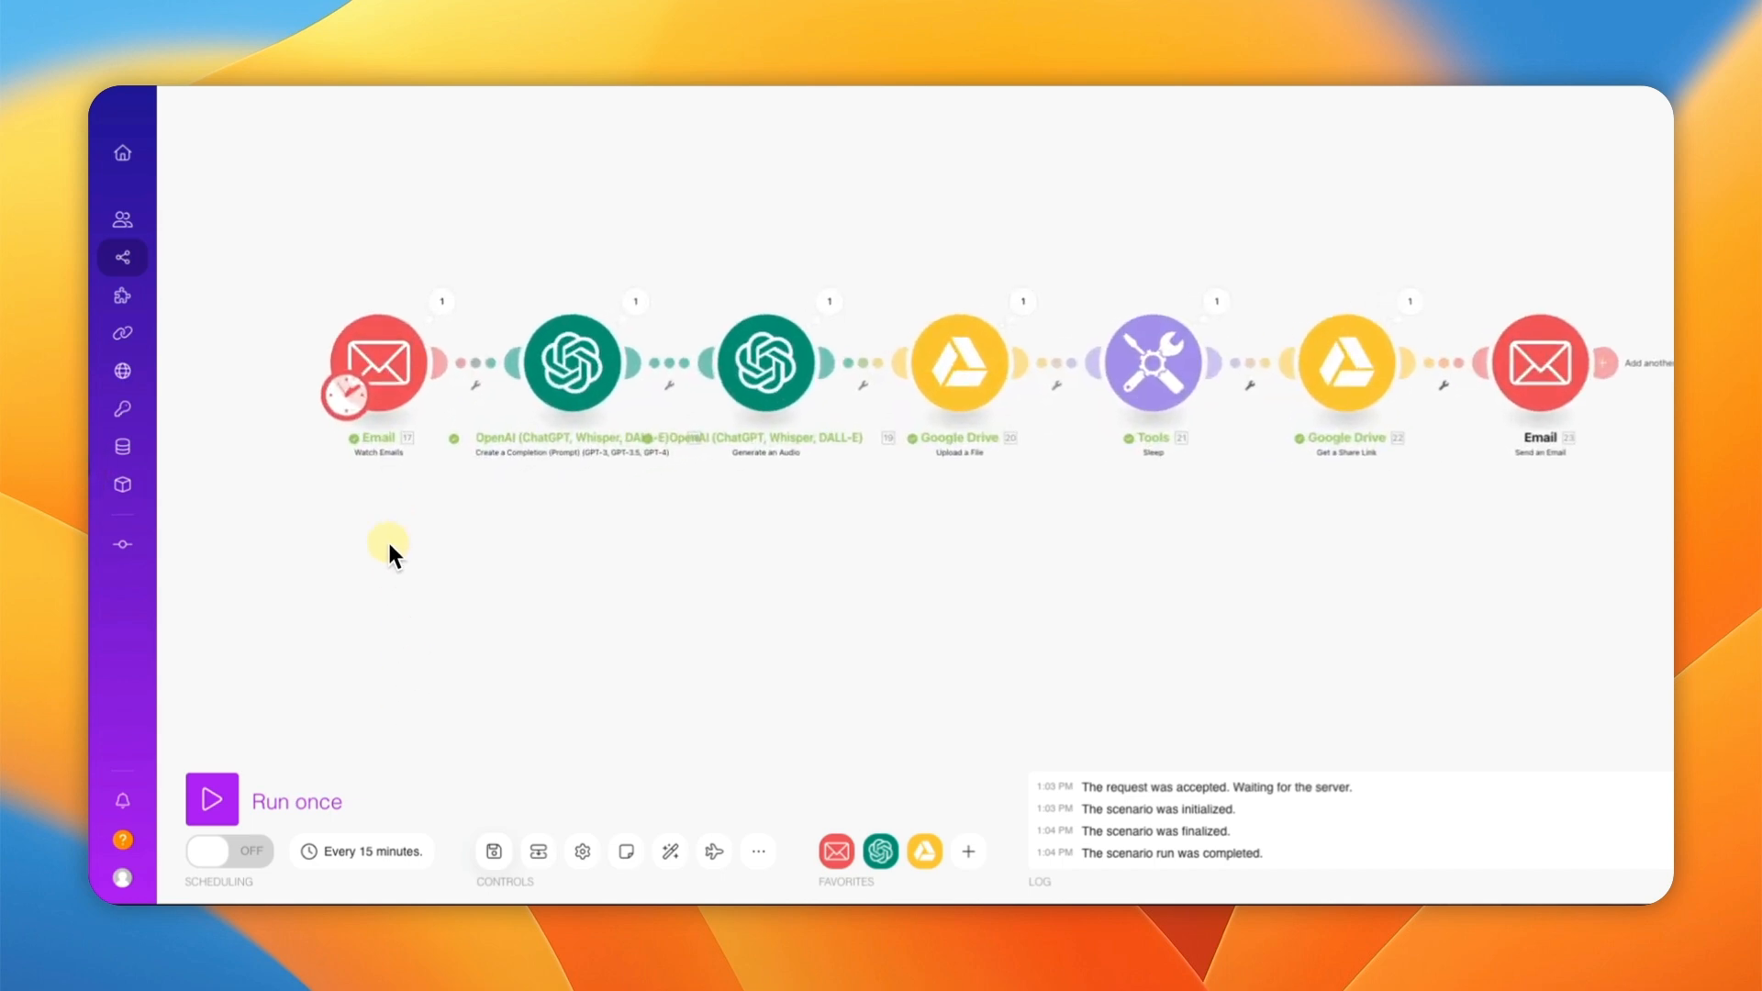
Step: Set the Watch Emails trigger to start from the Google Alert - Entrepreneur email of 24.08.2024
{"action": "right_click", "coordinate": [373, 378]}
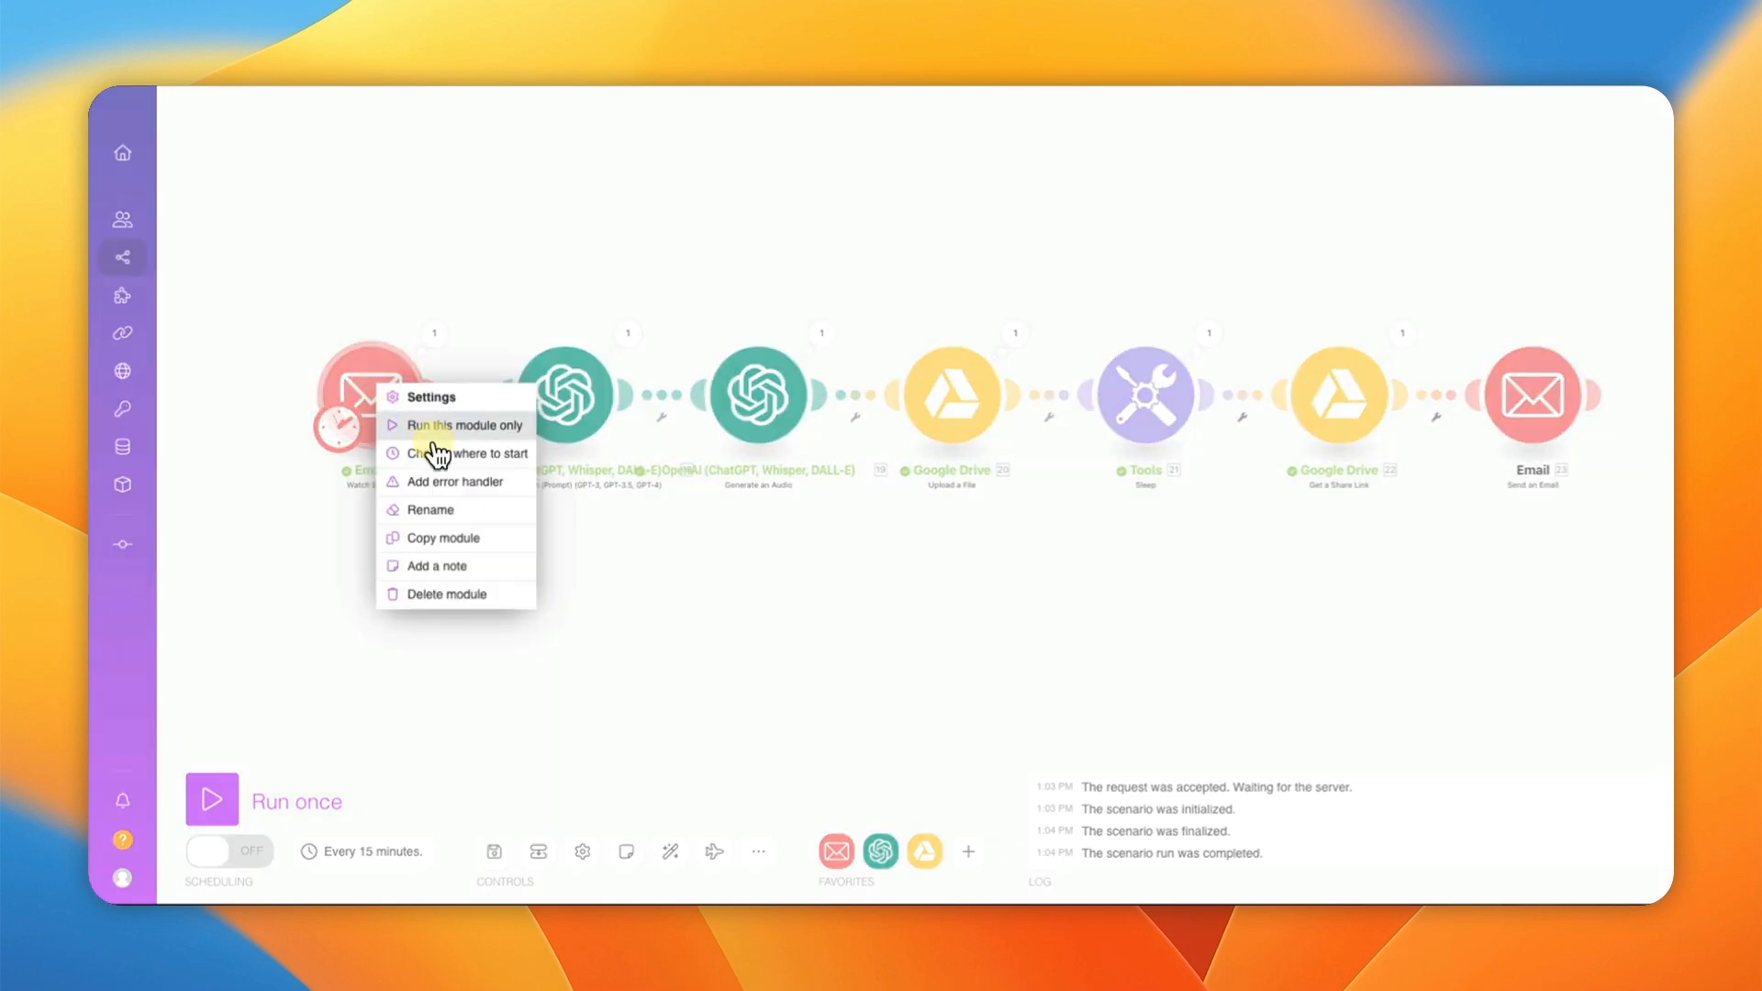
{"action": "left_click", "coordinate": [446, 448]}
{"action": "left_click", "coordinate": [529, 459]}
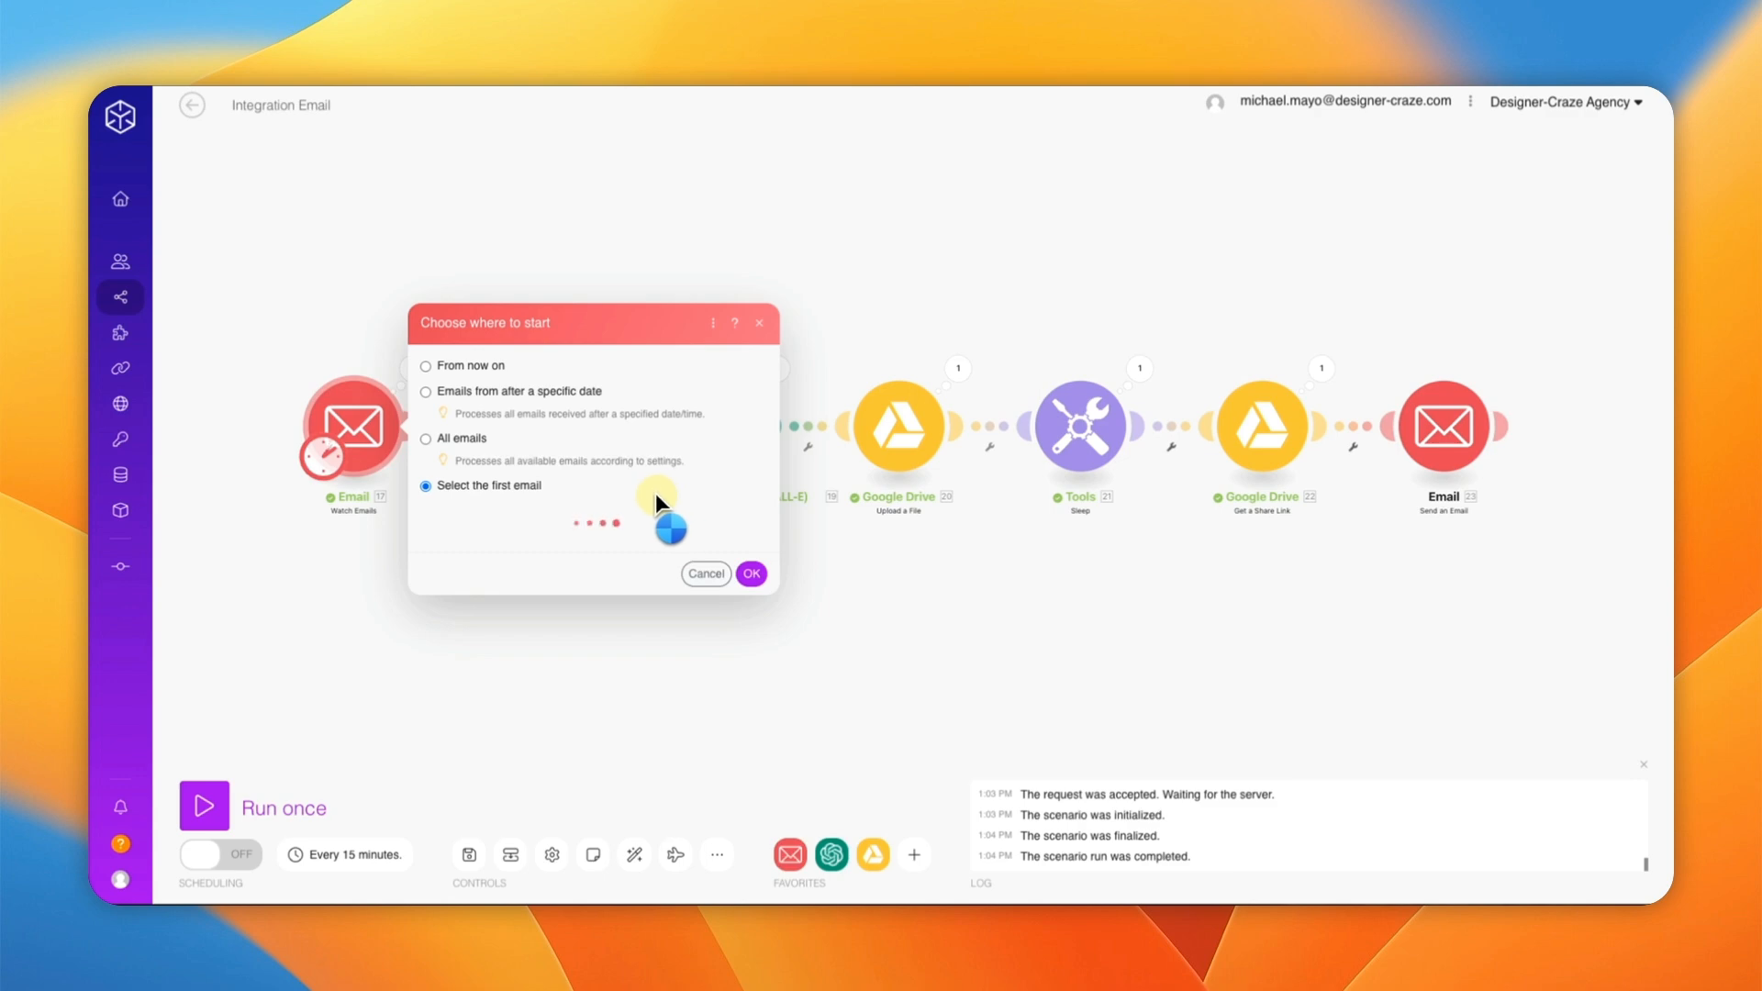
{"action": "left_click", "coordinate": [580, 391]}
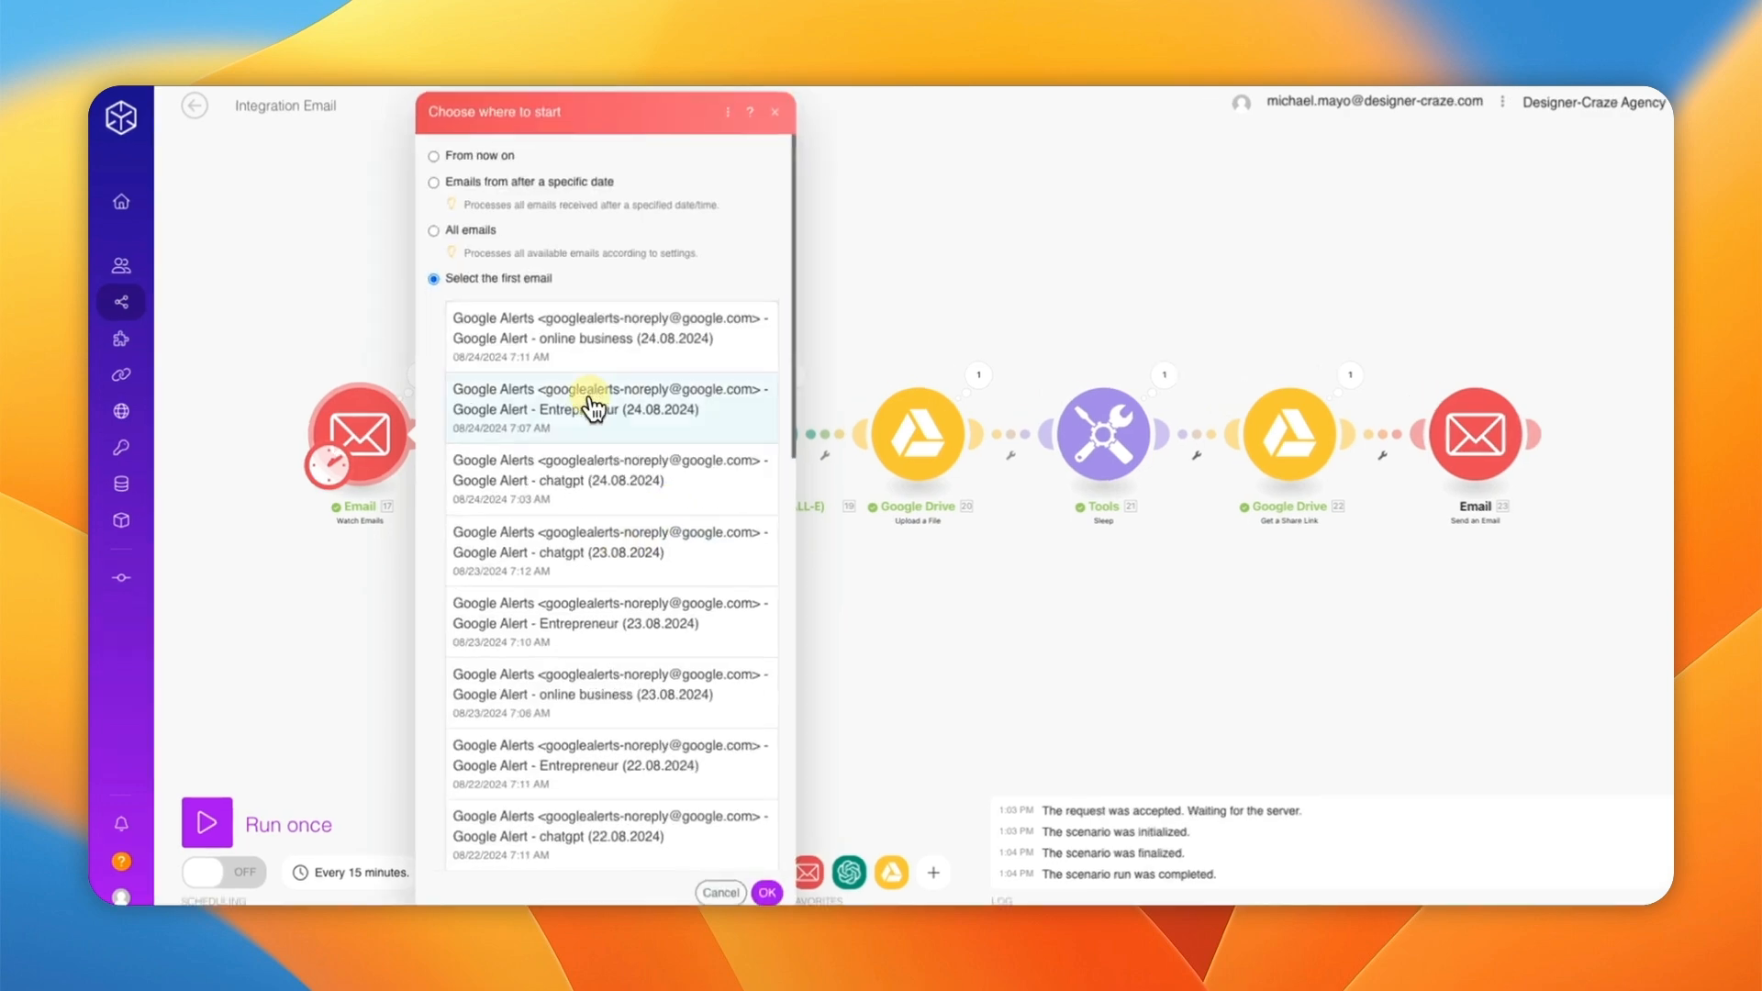
{"action": "left_click", "coordinate": [794, 873]}
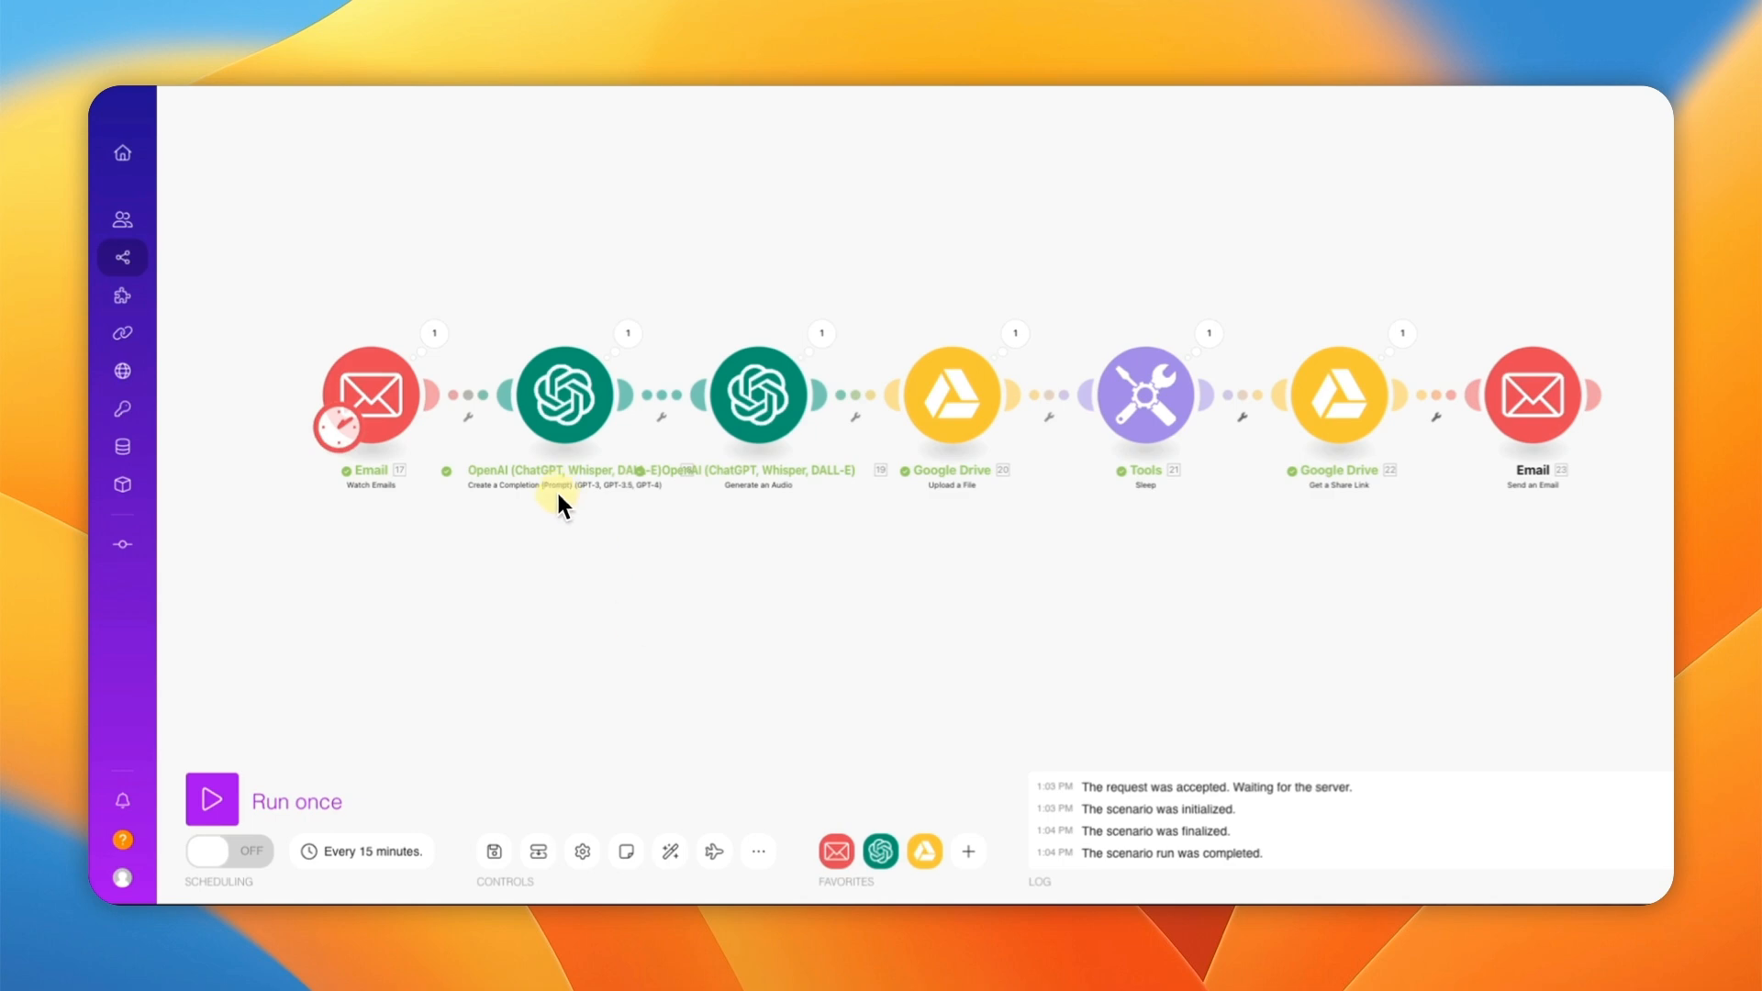
Step: Run the seven-module scenario once and wait for the run to complete
{"action": "left_click", "coordinate": [212, 798]}
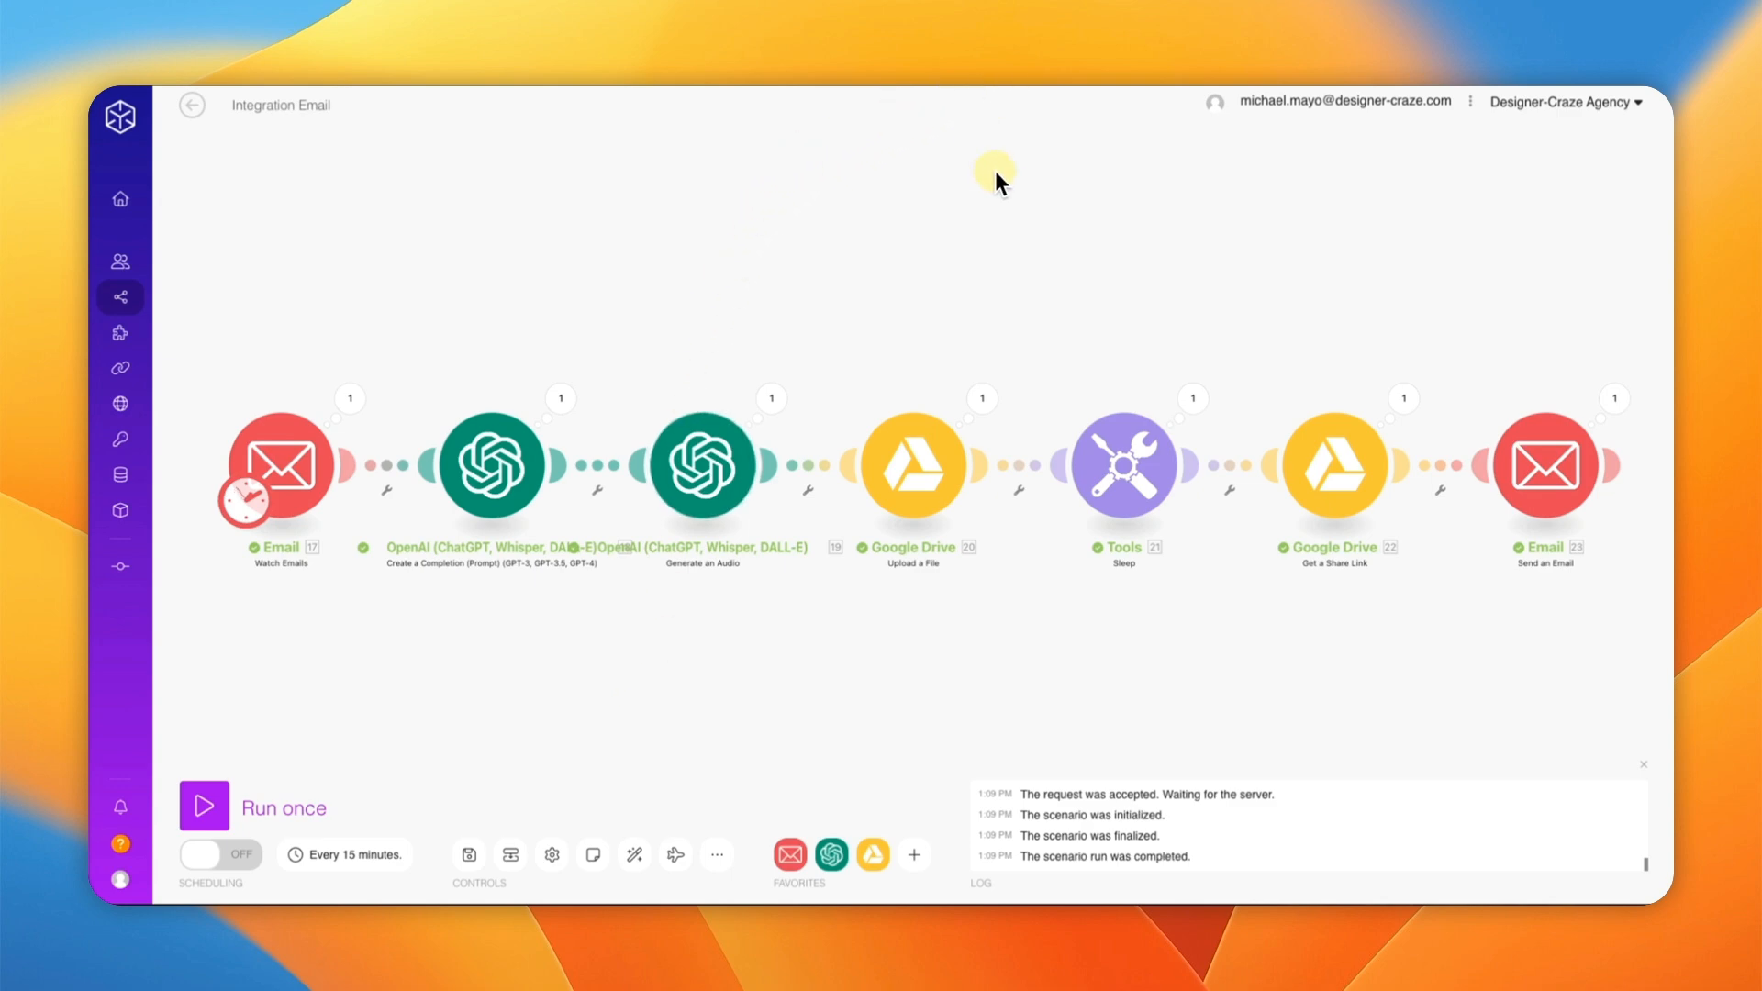
{"action": "left_click_drag", "start_coordinate": [1048, 267], "coordinate": [951, 277]}
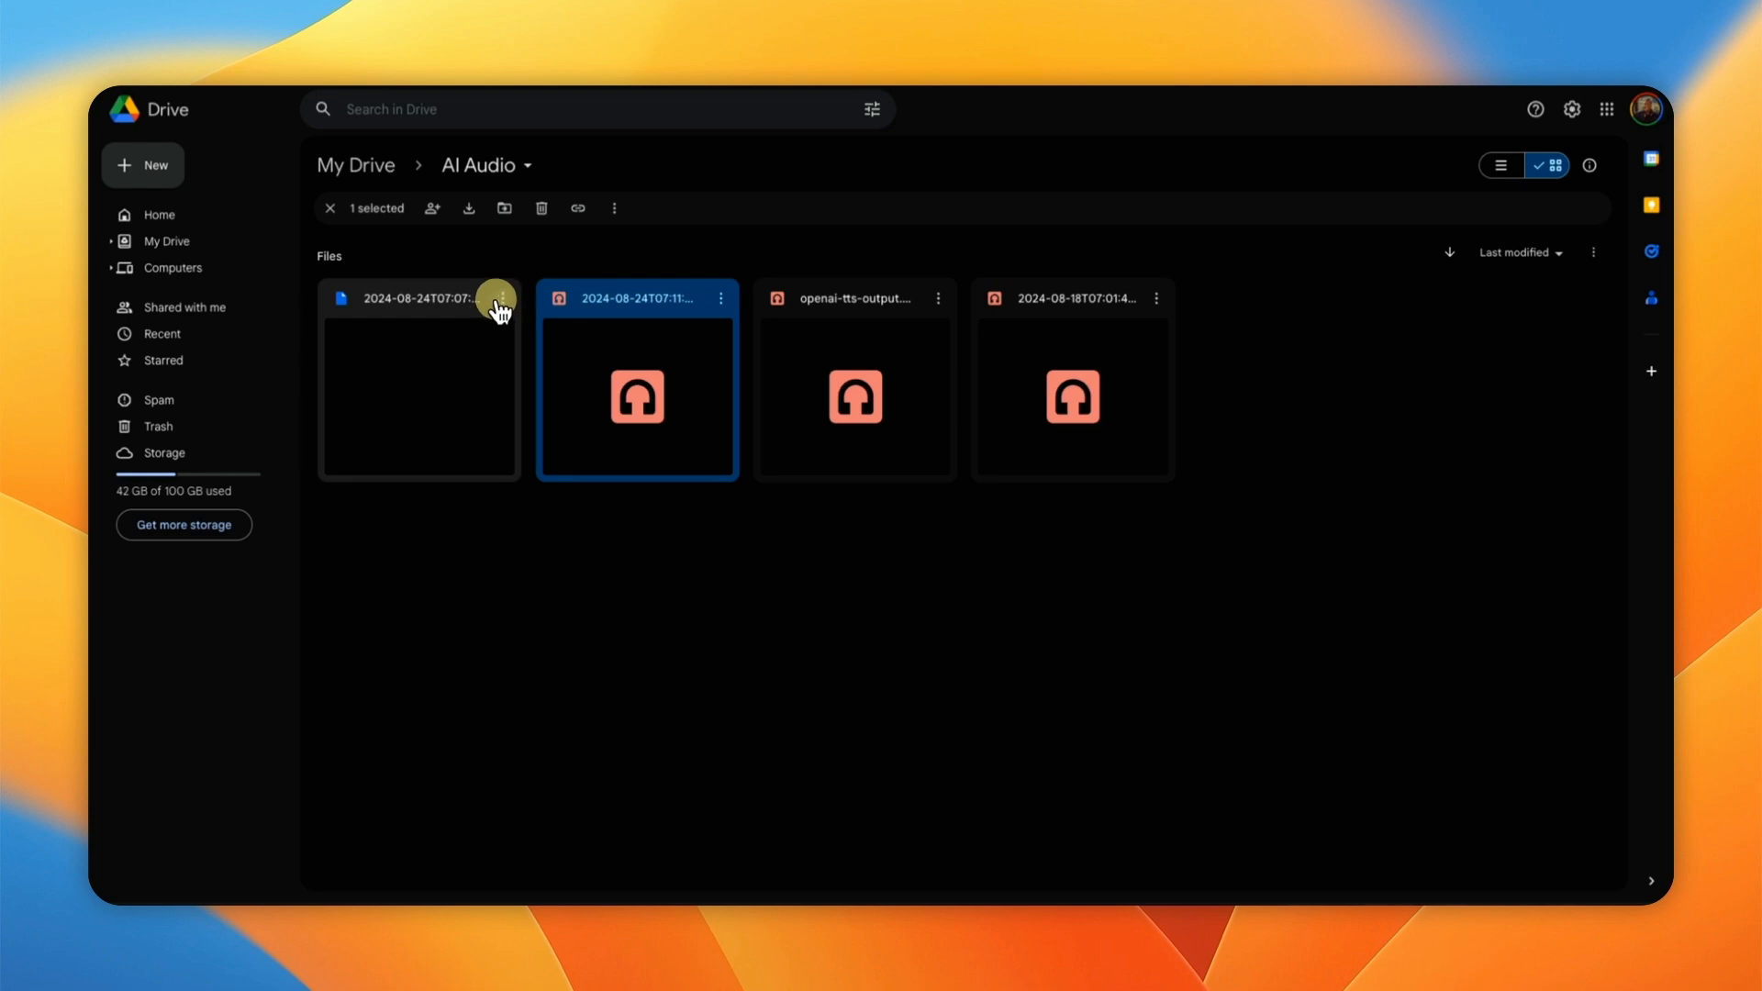
{"action": "left_click", "coordinate": [470, 340]}
{"action": "double_click", "coordinate": [470, 338]}
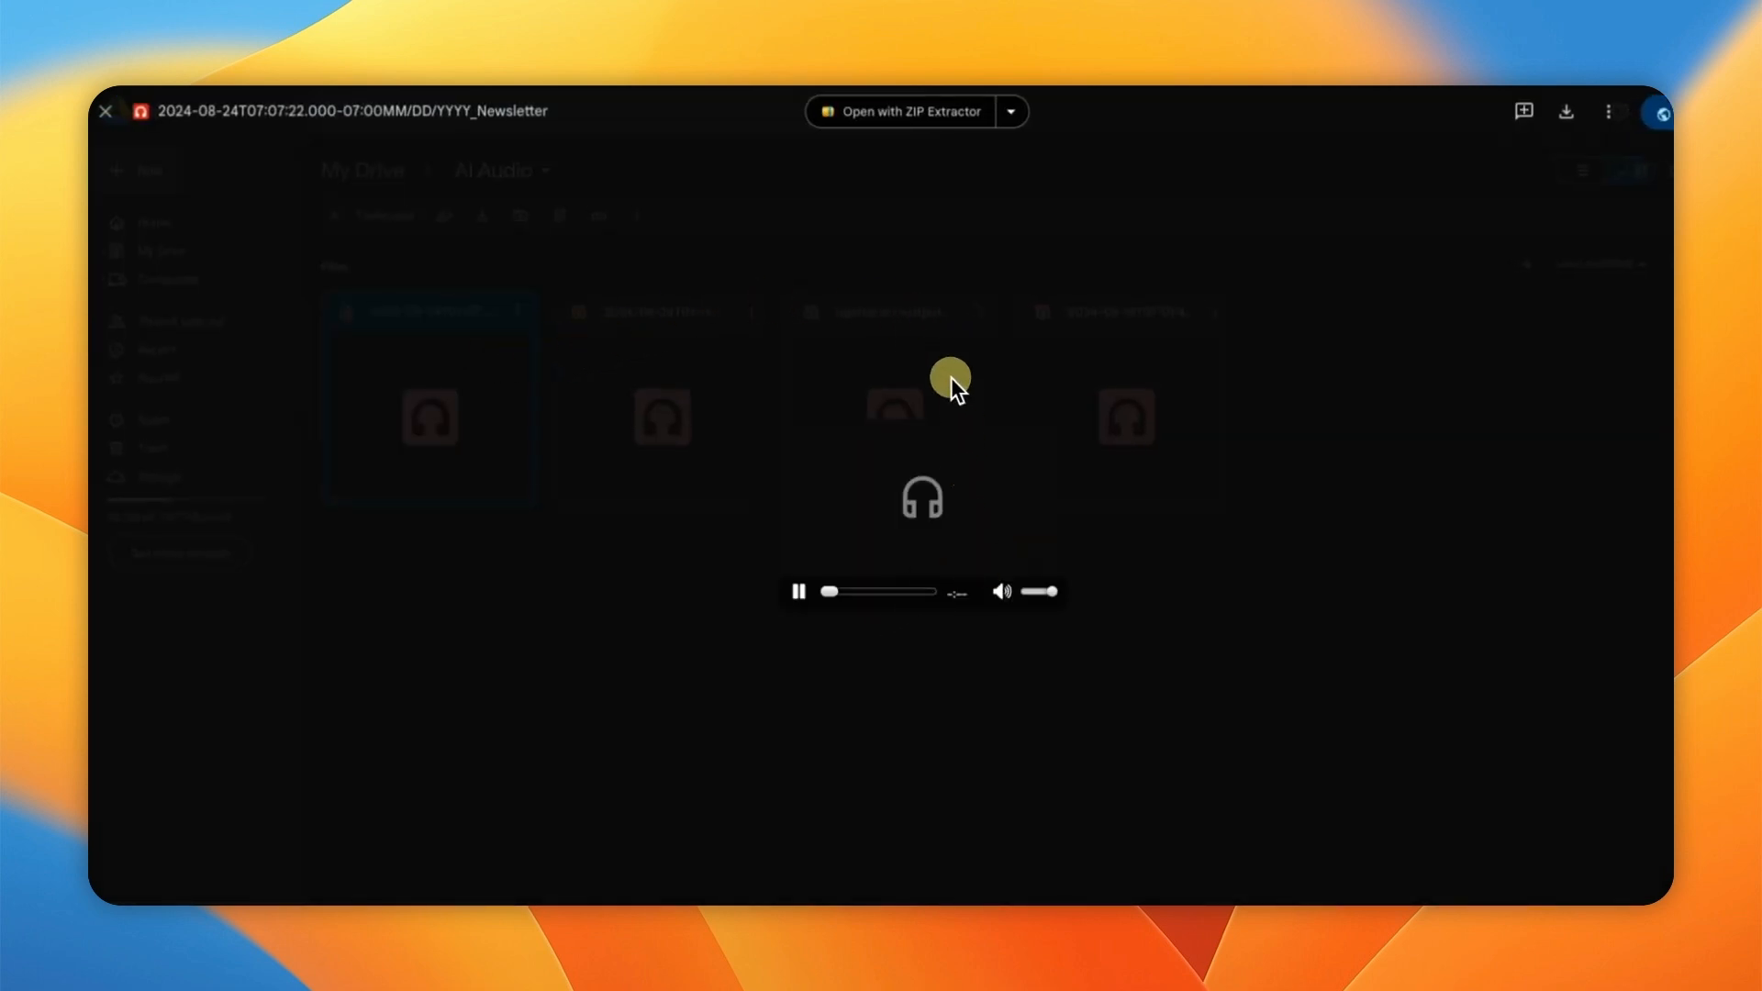
{"action": "left_click", "coordinate": [109, 111]}
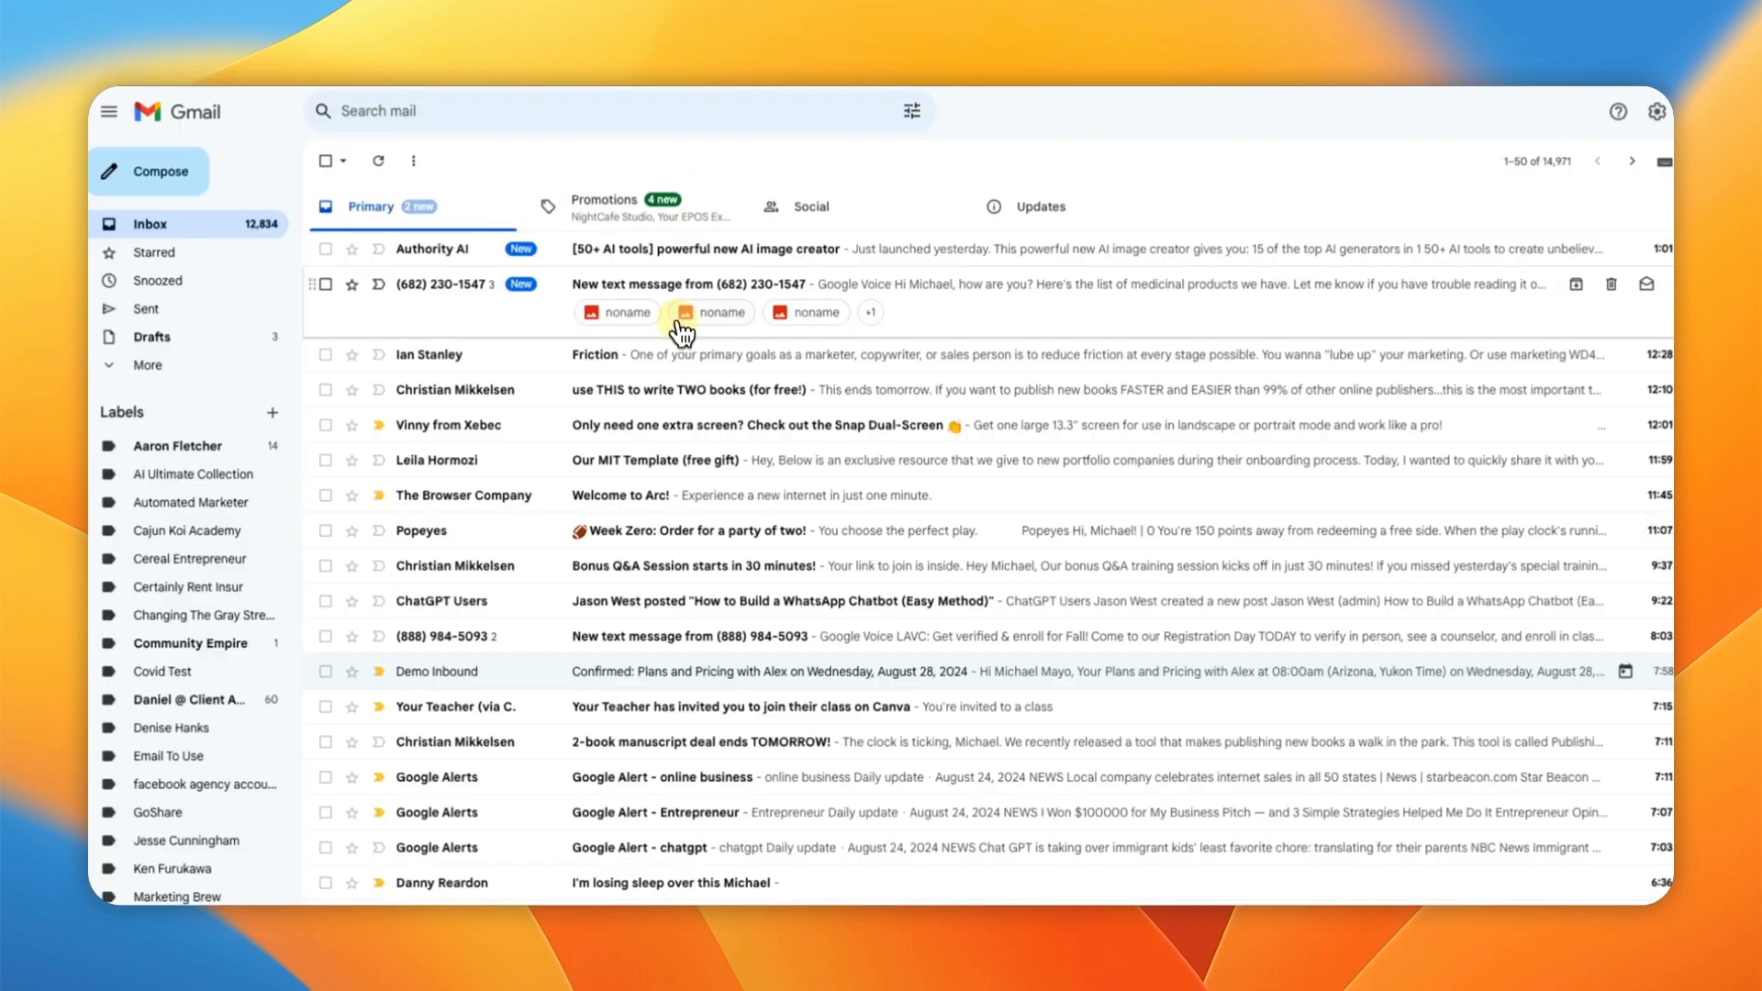
Step: Check the Promotions, Social and Updates tabs, then open 'You would like to receive a link' from the Inbox
{"action": "left_click", "coordinate": [633, 211]}
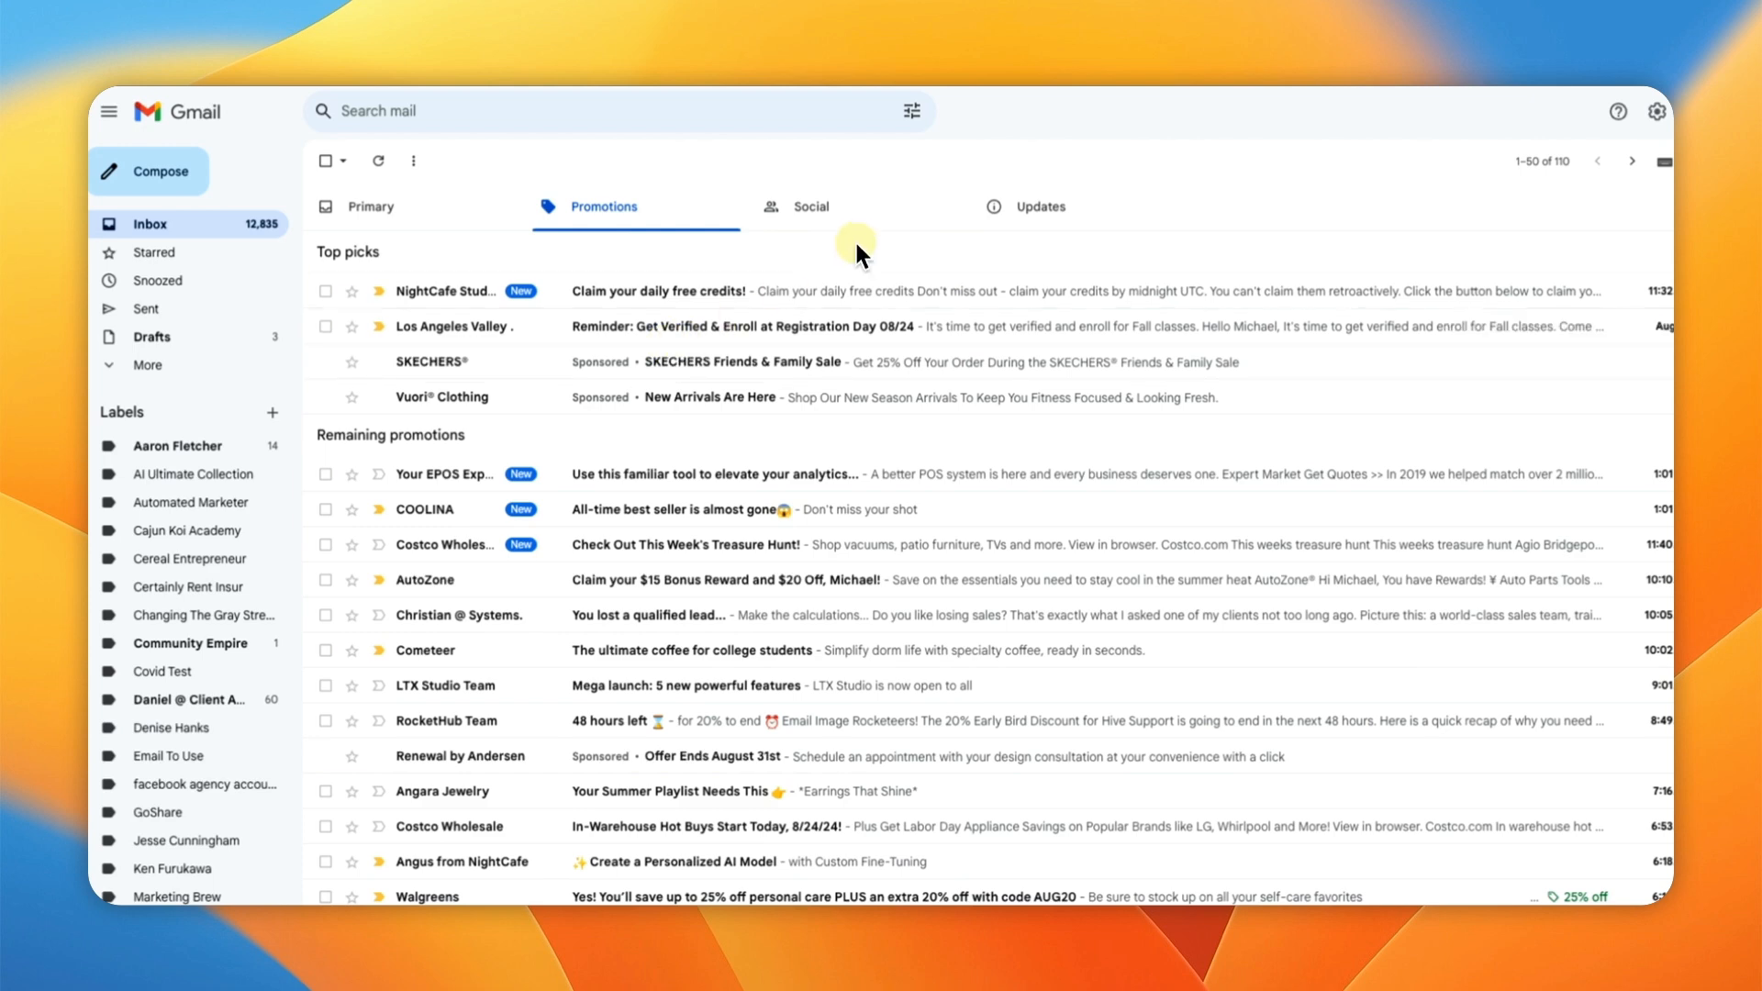
{"action": "left_click", "coordinate": [907, 228]}
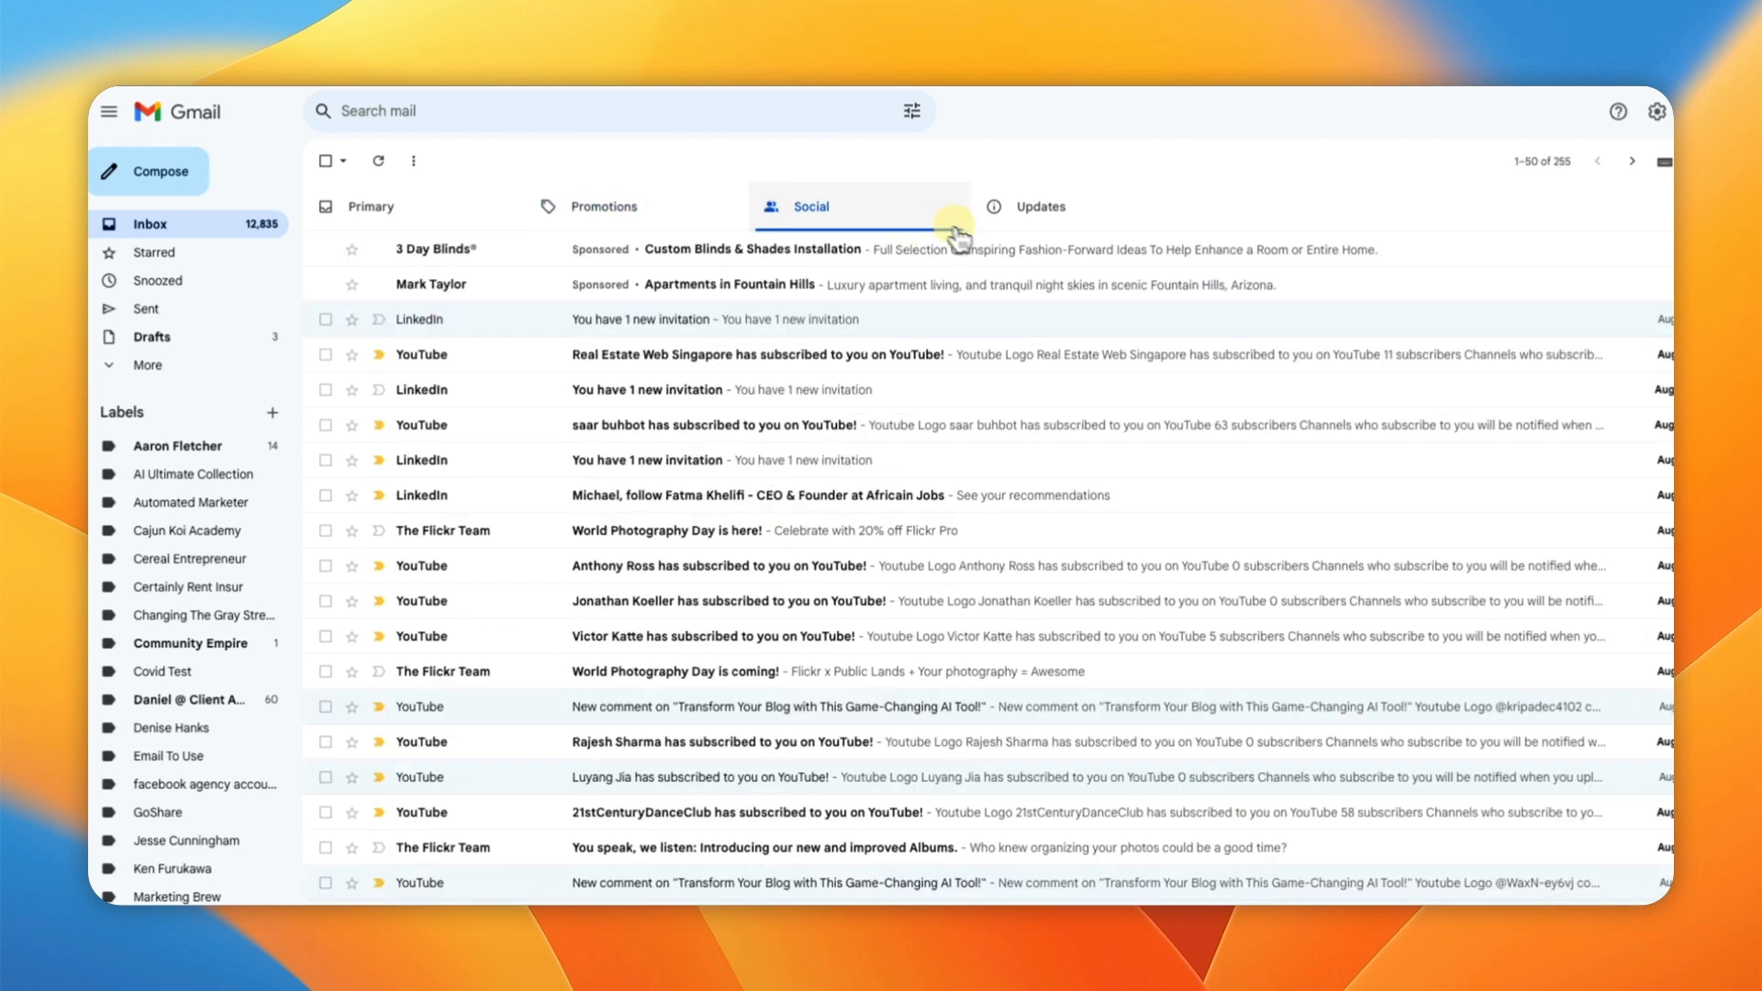
{"action": "left_click", "coordinate": [1072, 230]}
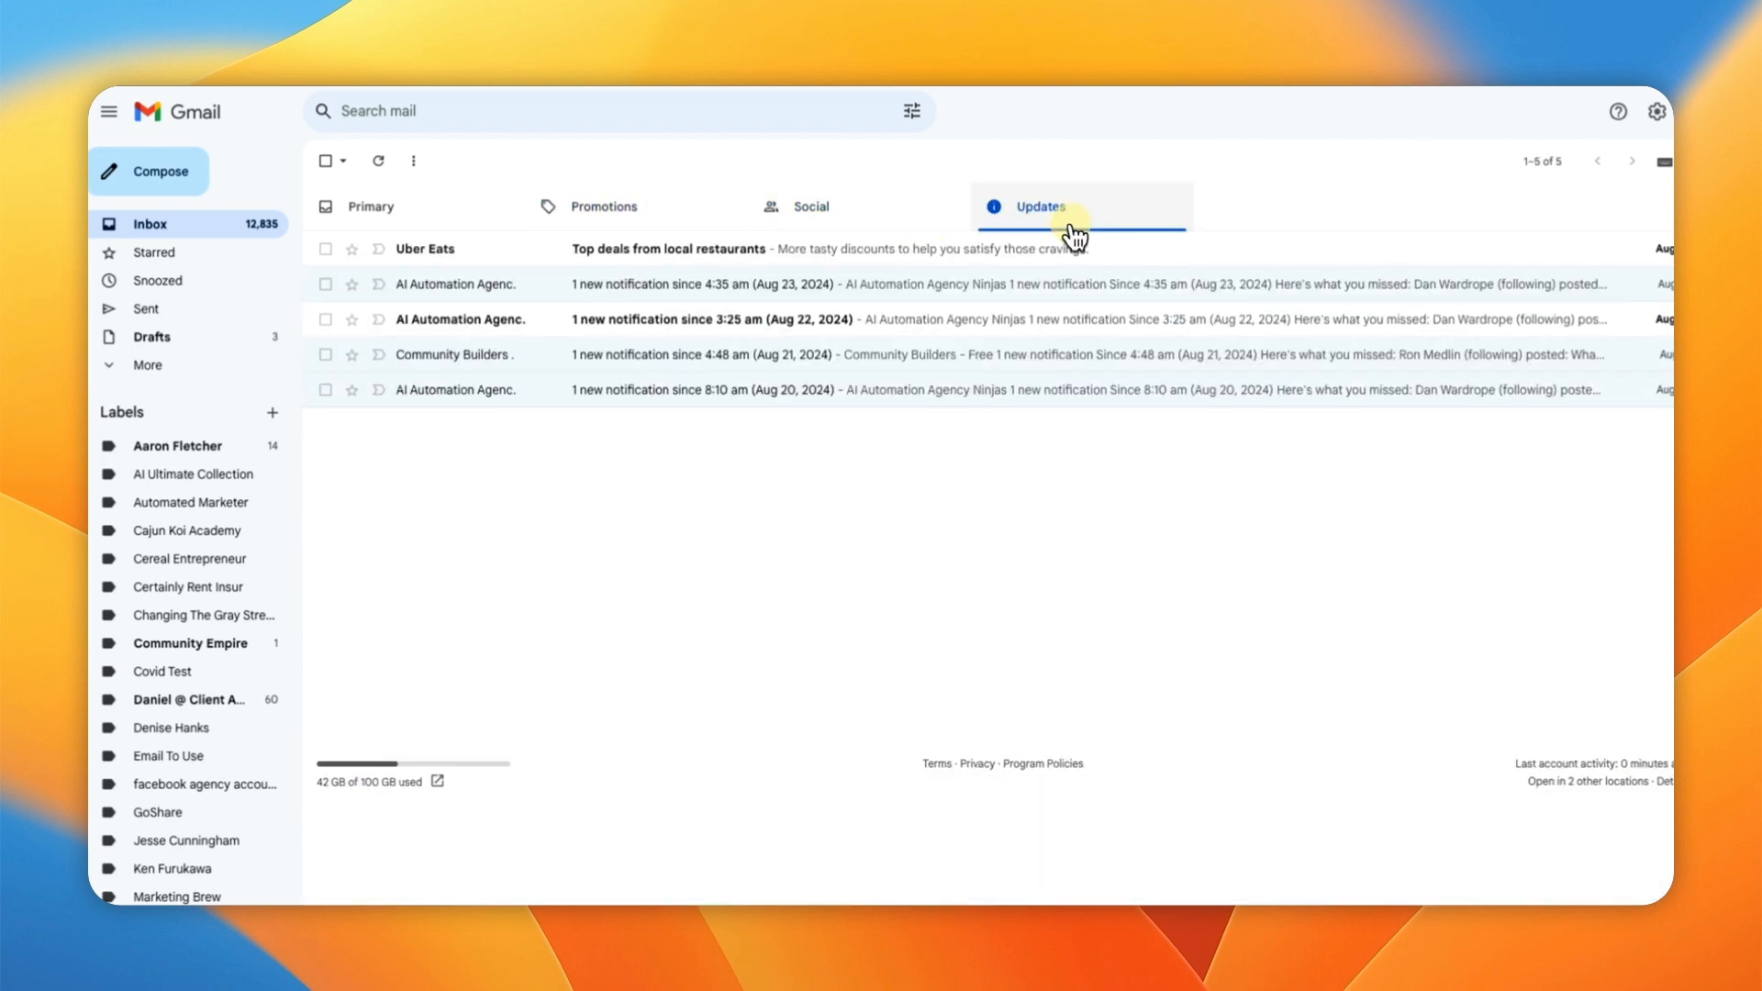
{"action": "left_click", "coordinate": [140, 371]}
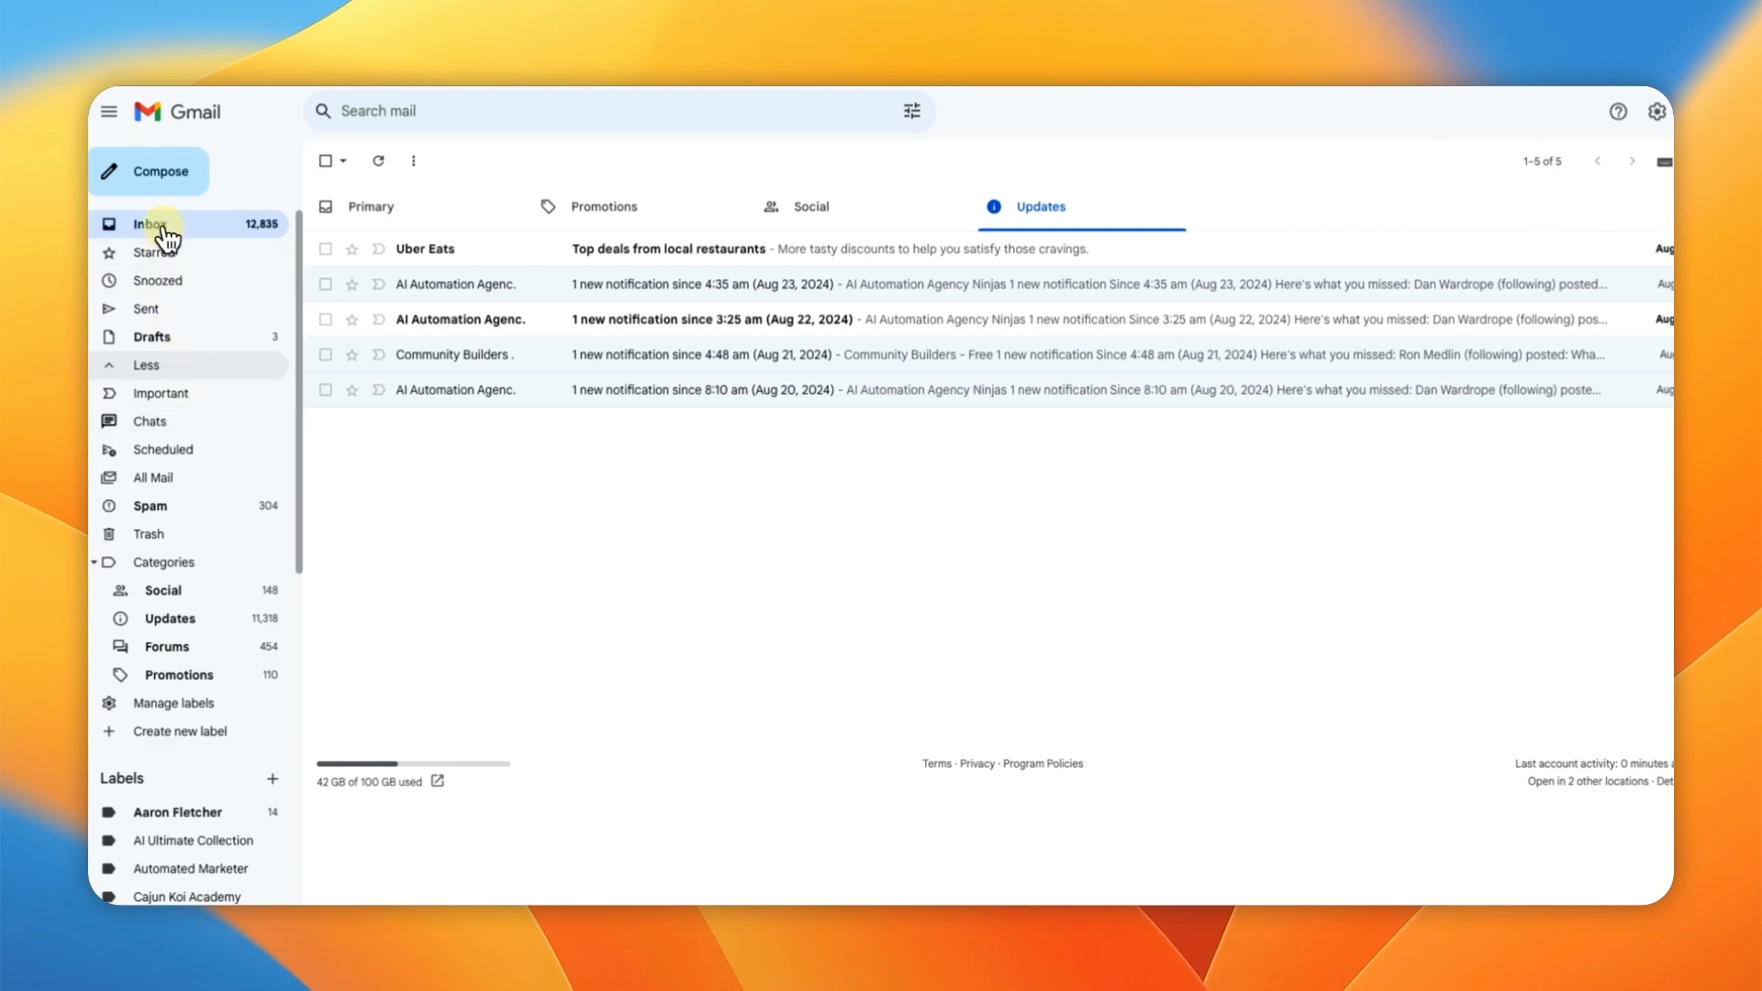
{"action": "left_click", "coordinate": [162, 234]}
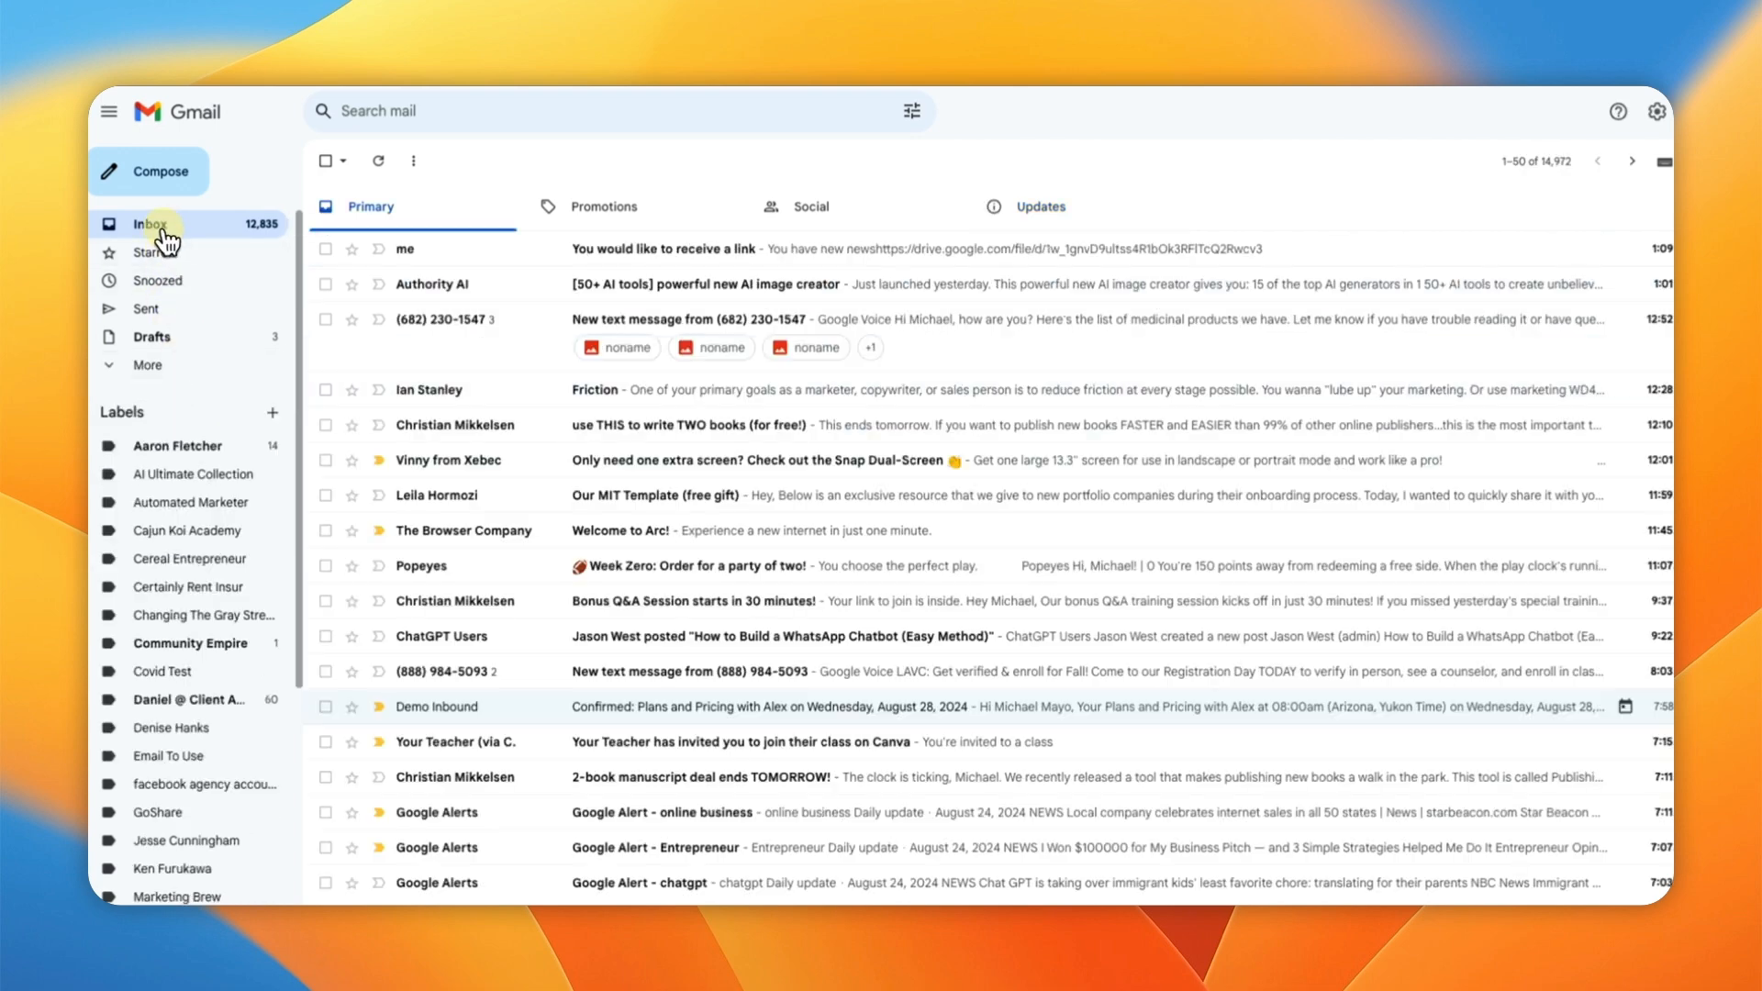
{"action": "left_click", "coordinate": [633, 253]}
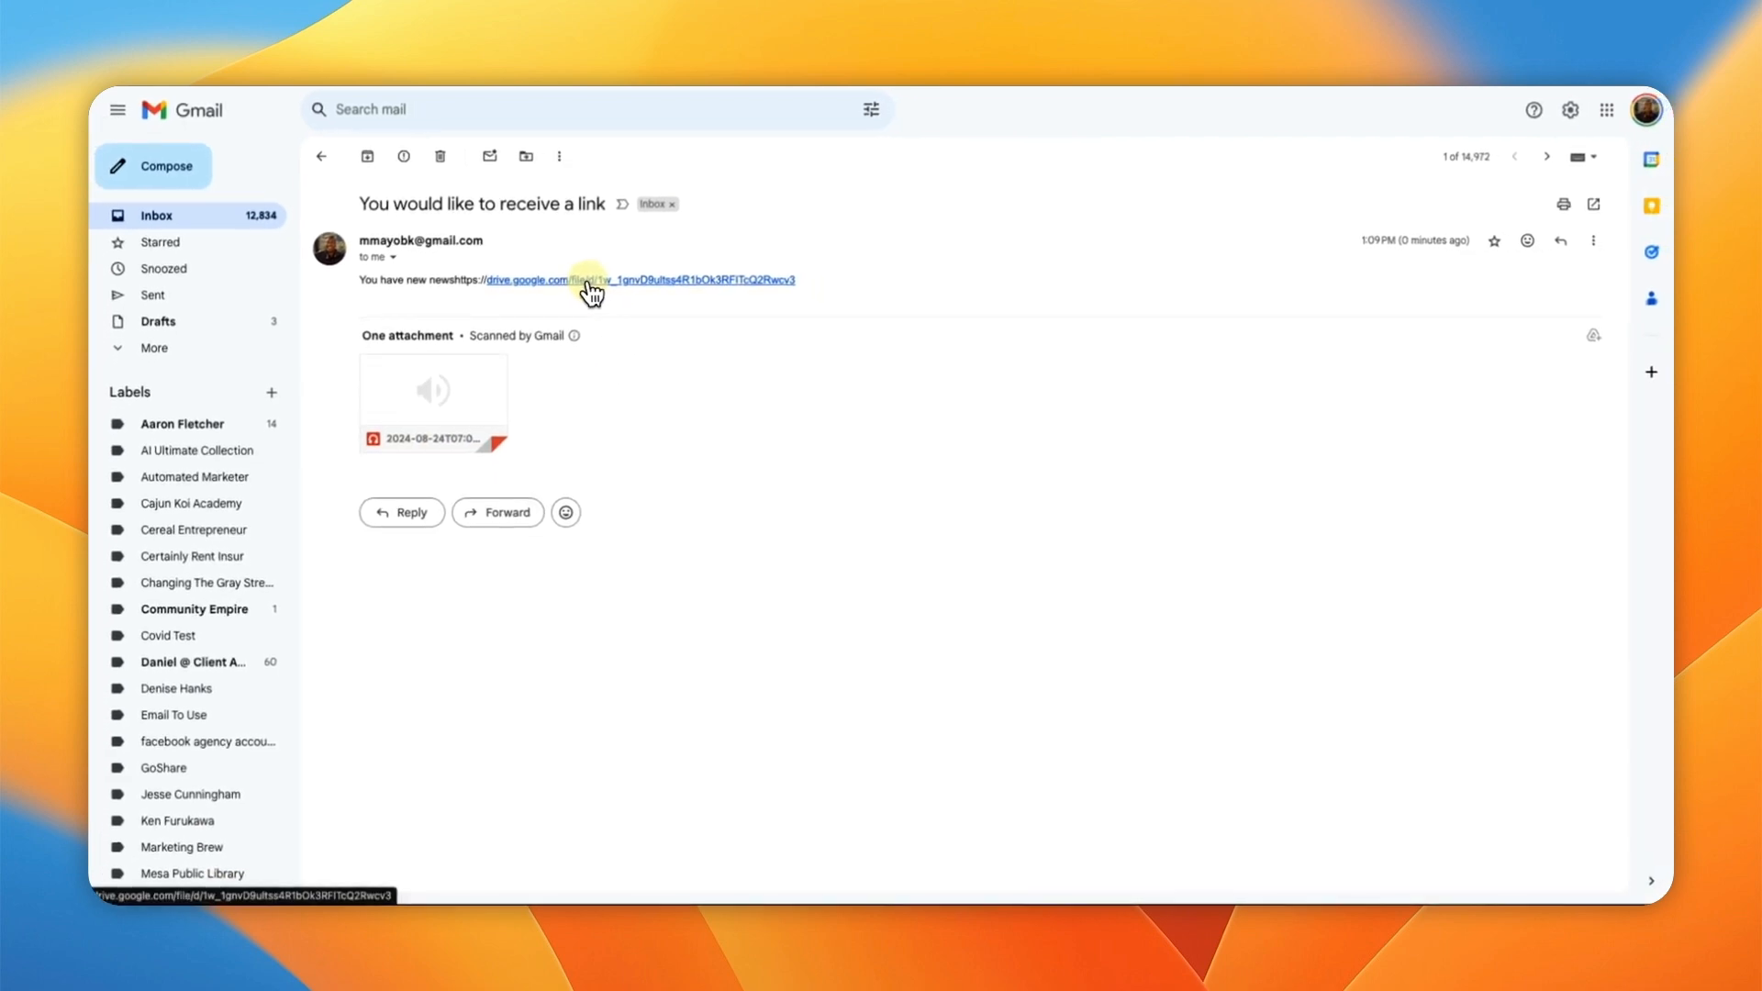
Step: Follow the email's Drive link and play the Newsletter audio to about 0:06, then pause
{"action": "left_click", "coordinate": [590, 282]}
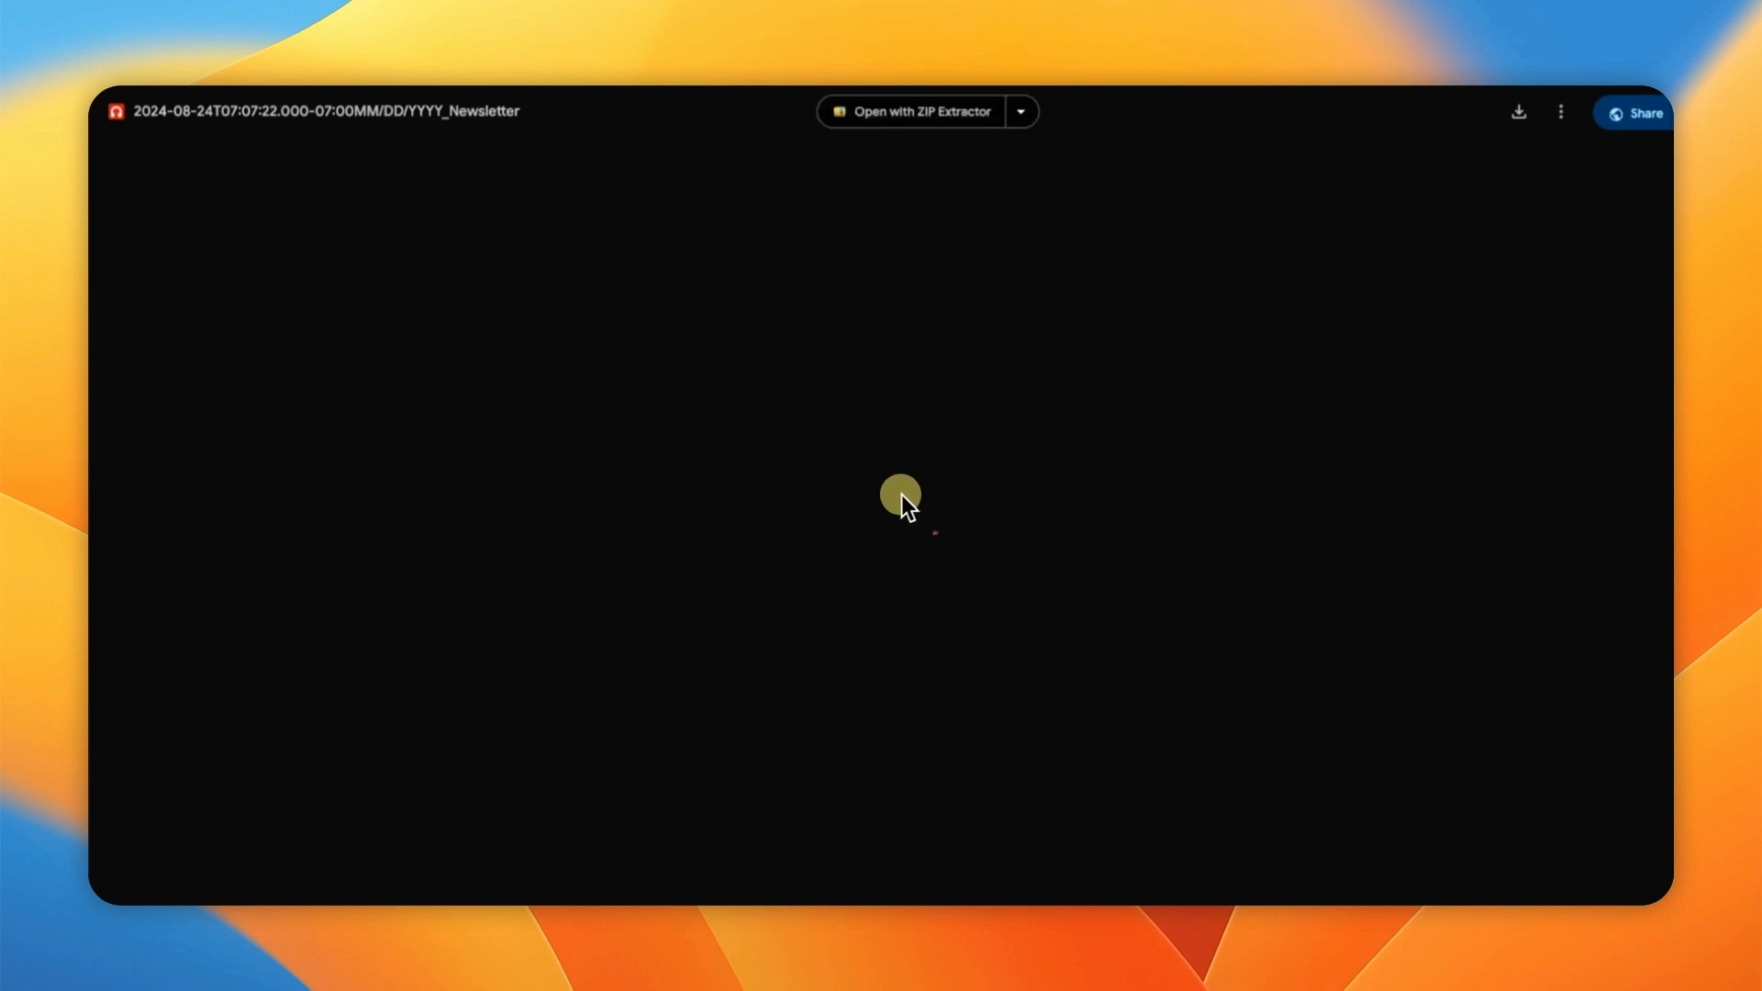
{"action": "left_click", "coordinate": [810, 548]}
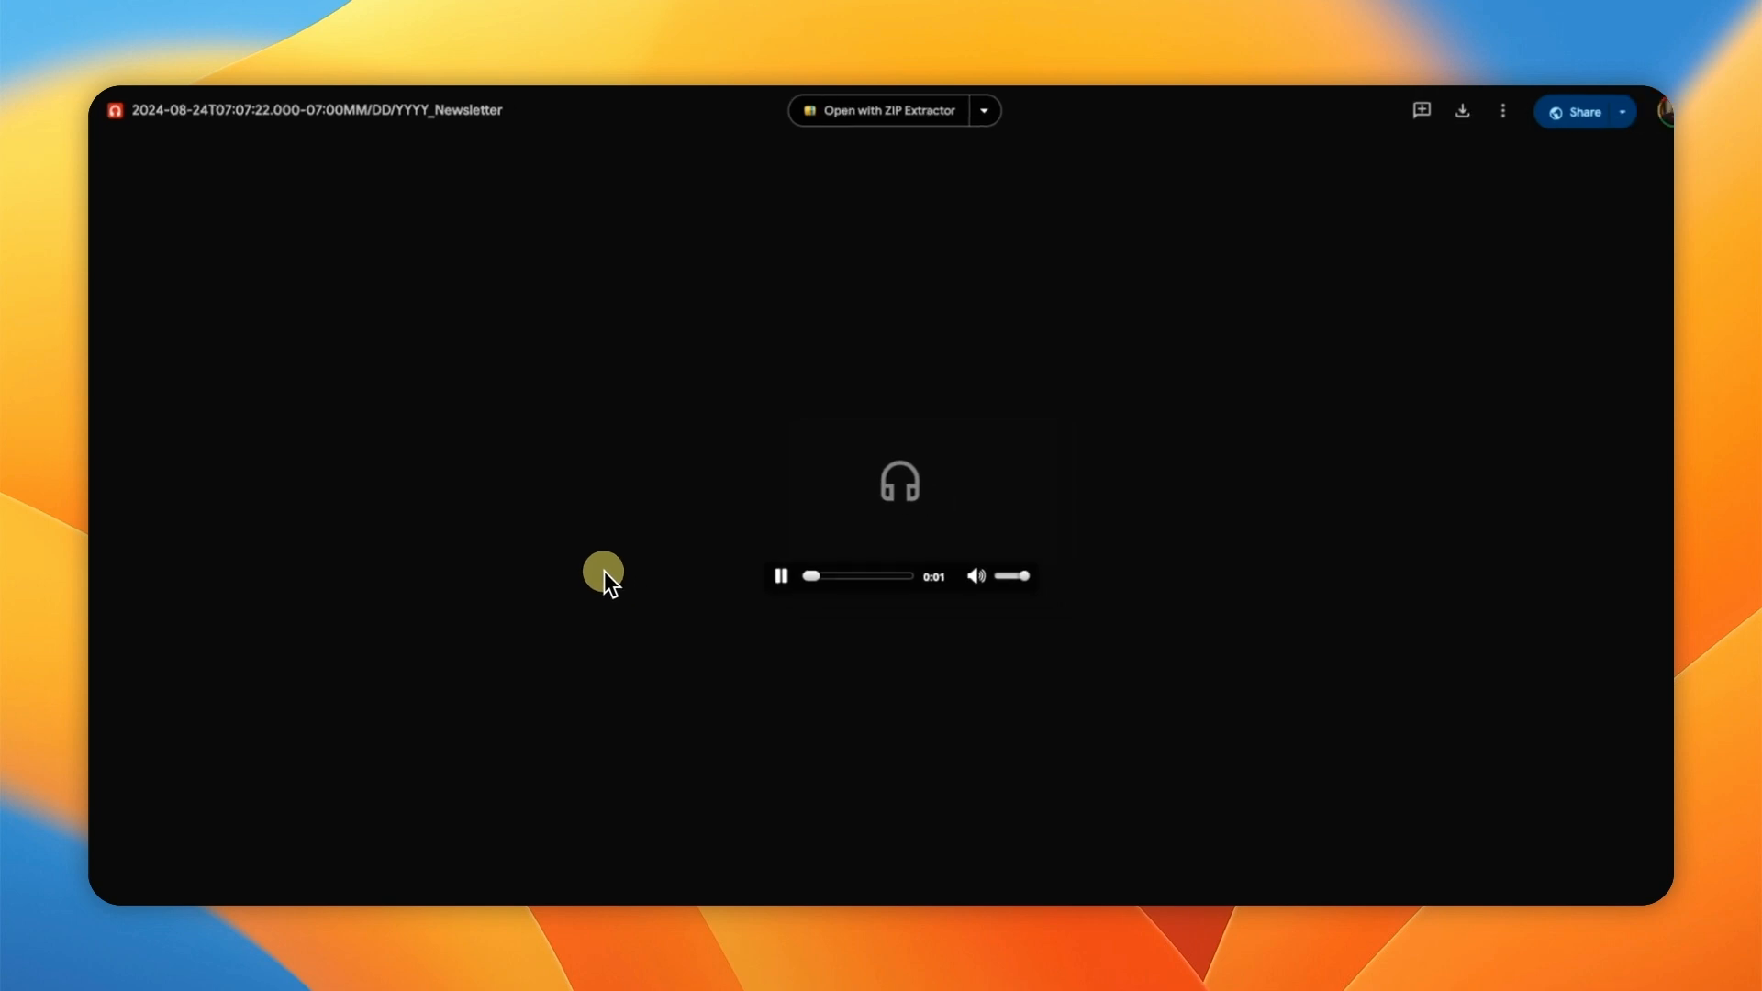
{"action": "left_click", "coordinate": [766, 566]}
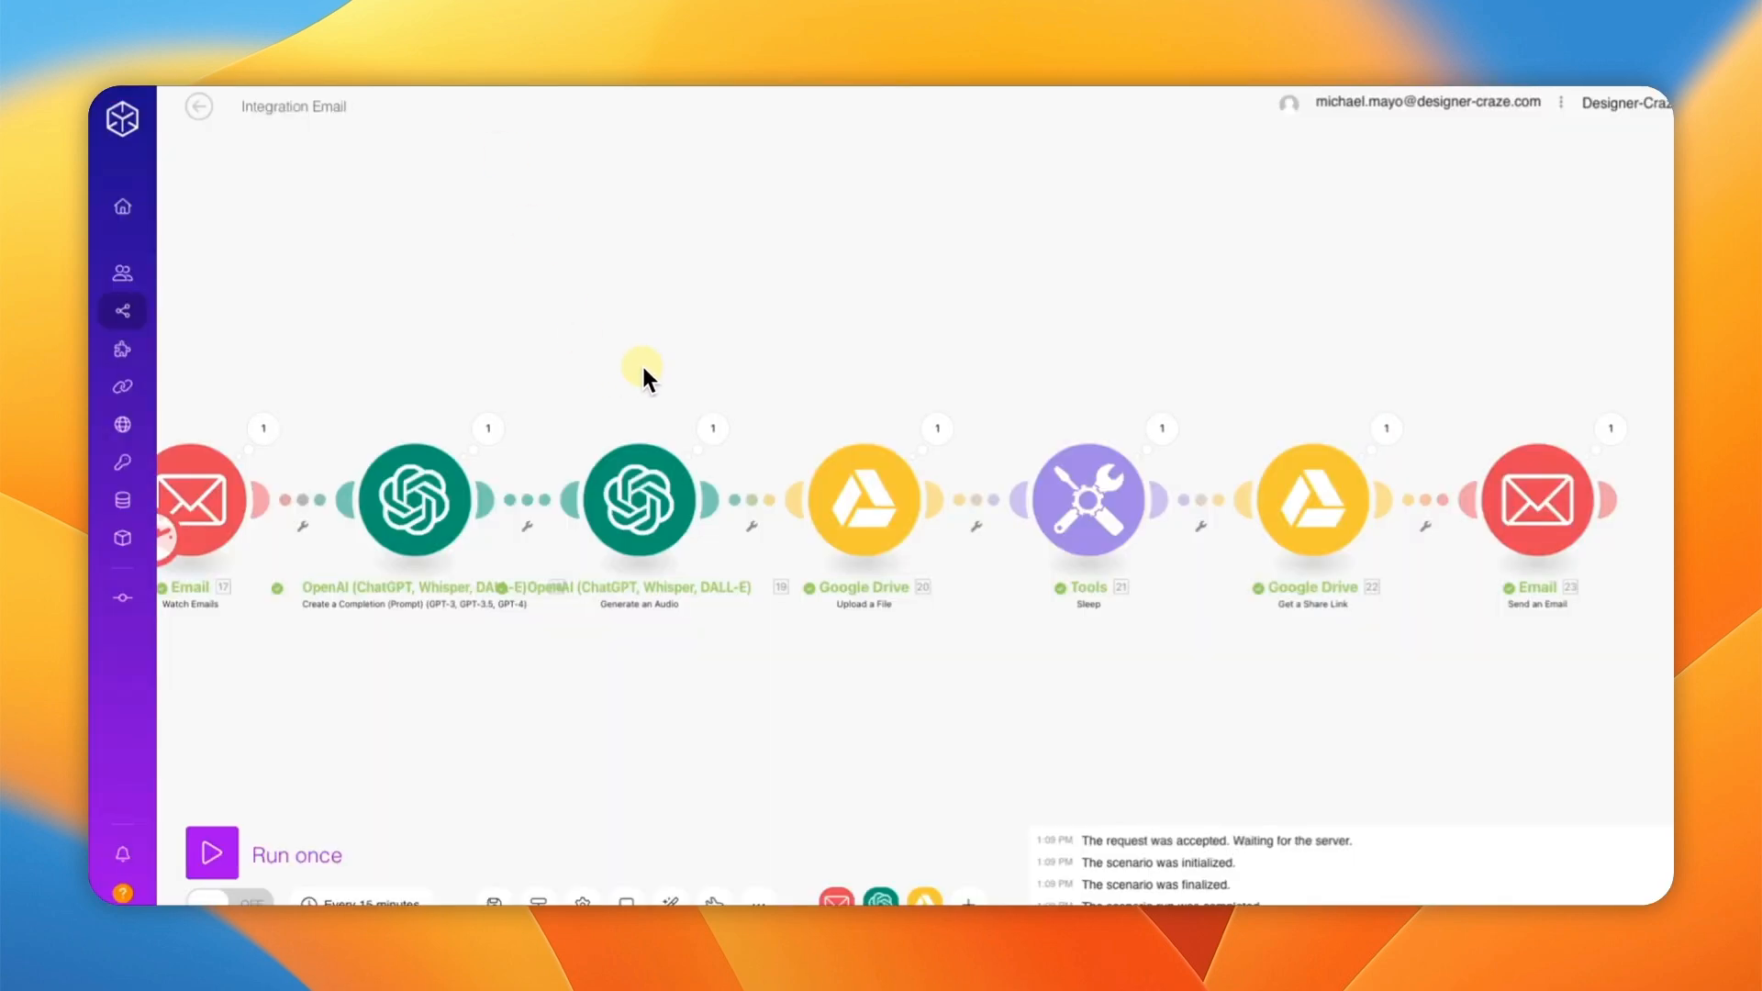
Step: Pan the Make canvas so the first Email module is fully visible
{"action": "left_click_drag", "start_coordinate": [661, 367], "coordinate": [757, 359]}
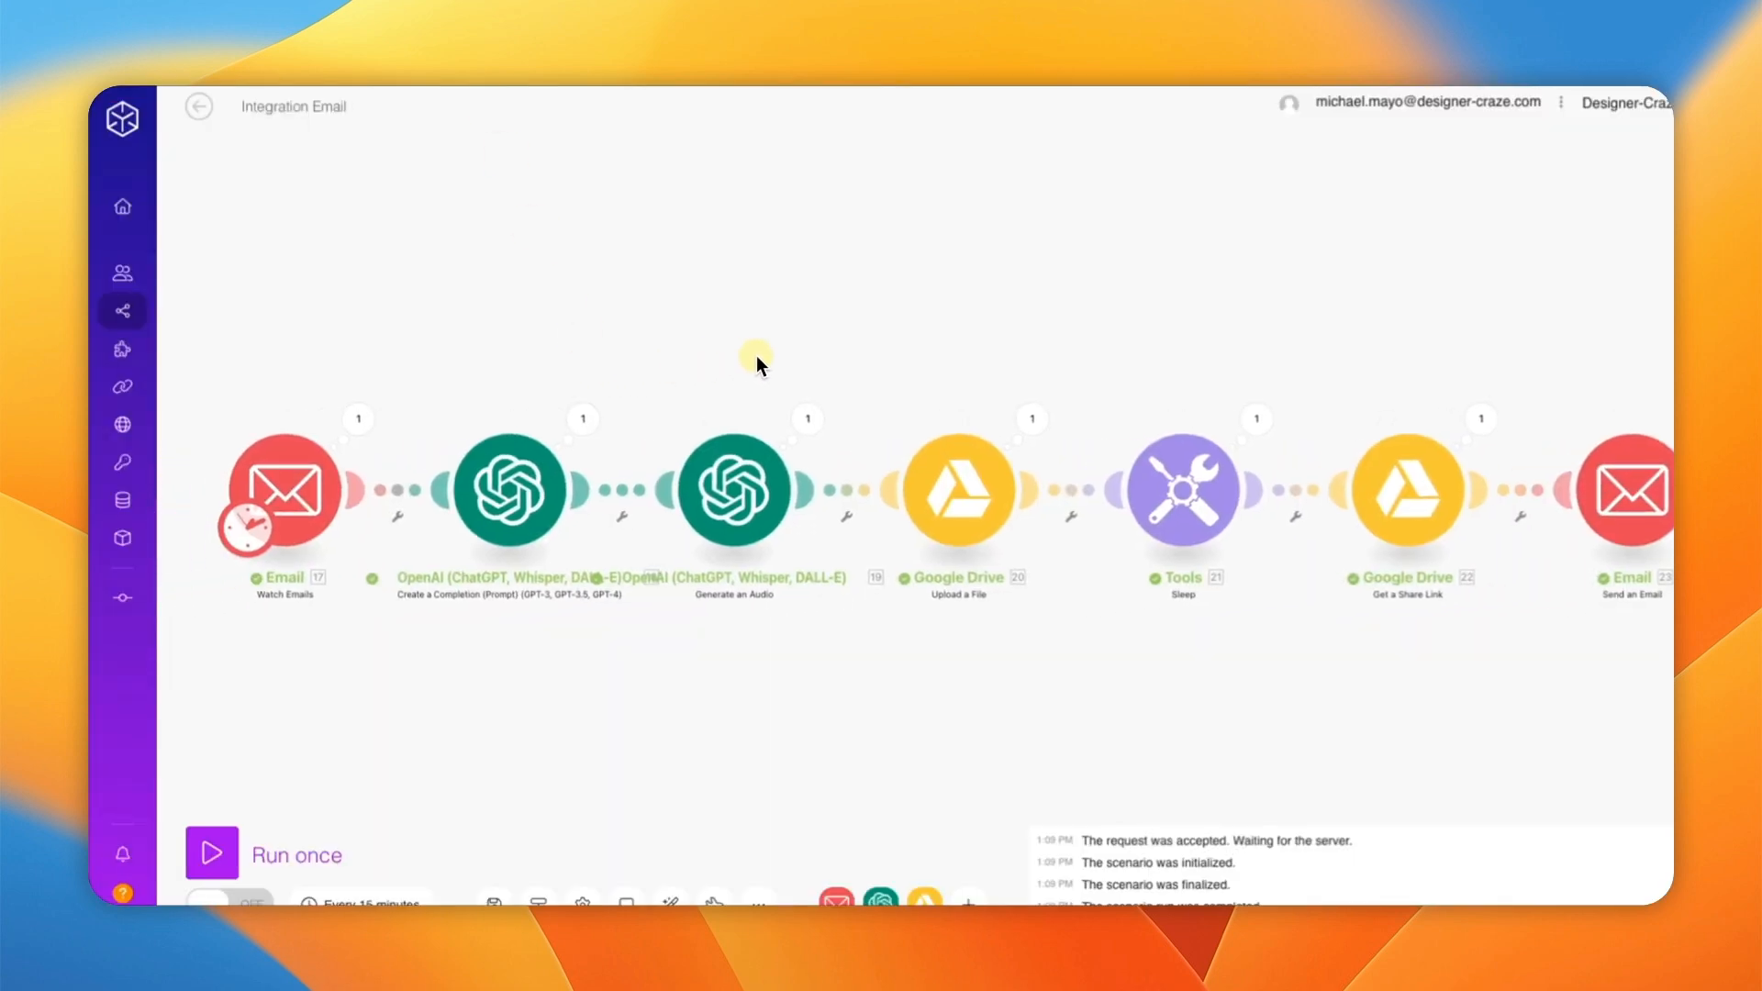